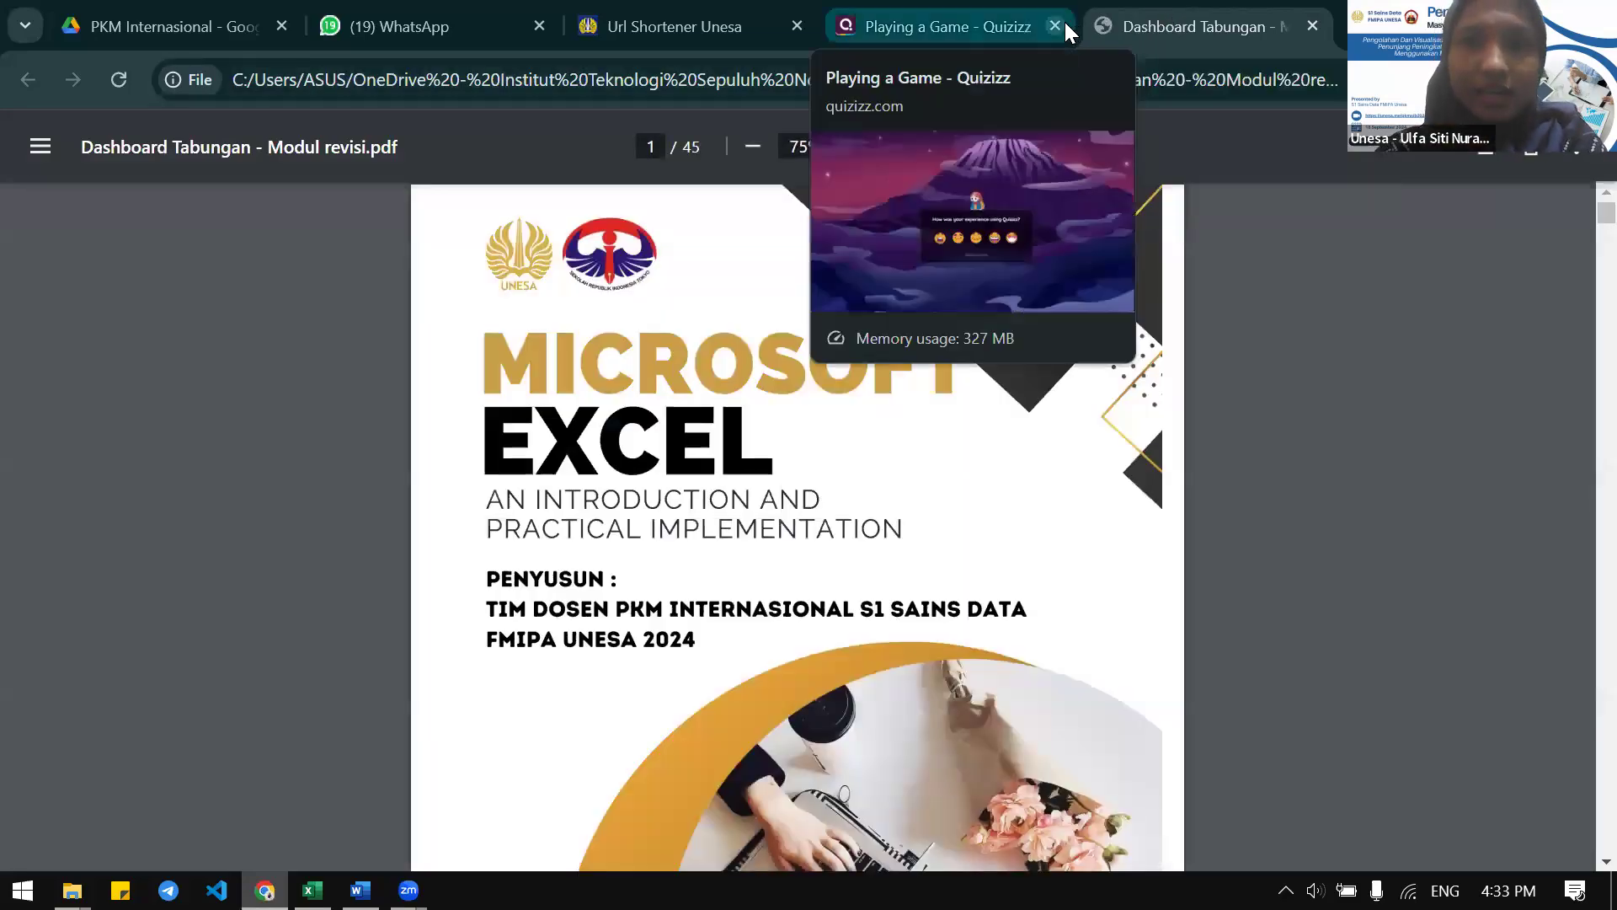
Close the Quizizz page and go to the Daftar Isi page of the Excel module PDF
left_click(1055, 26)
scroll(757, 511, "up", 3)
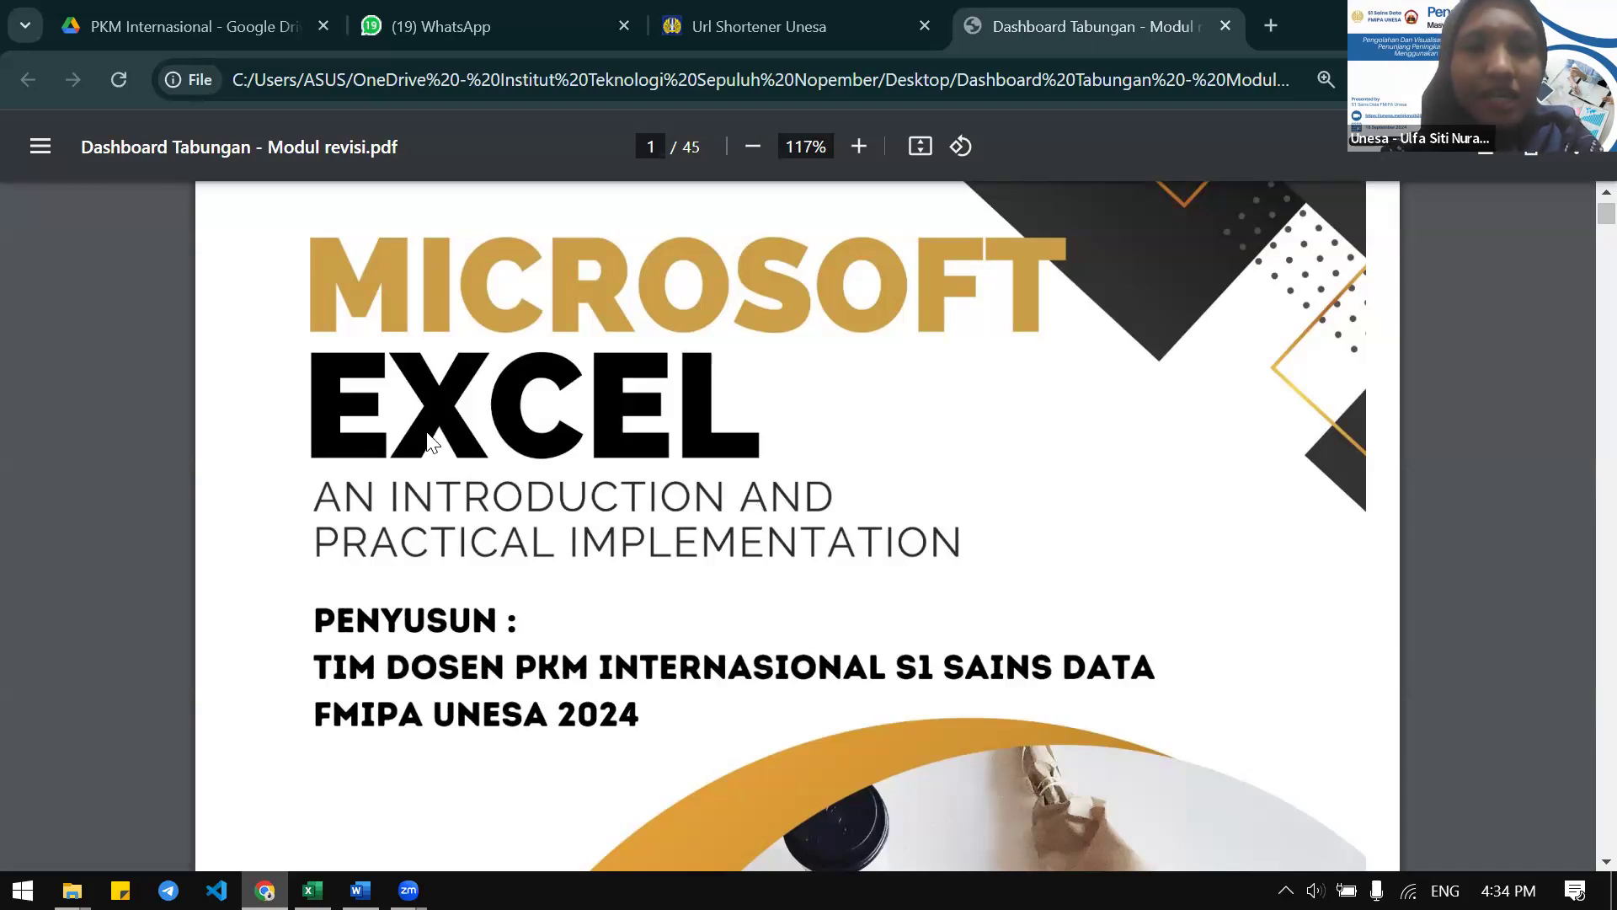
scroll(453, 560, "down", 5)
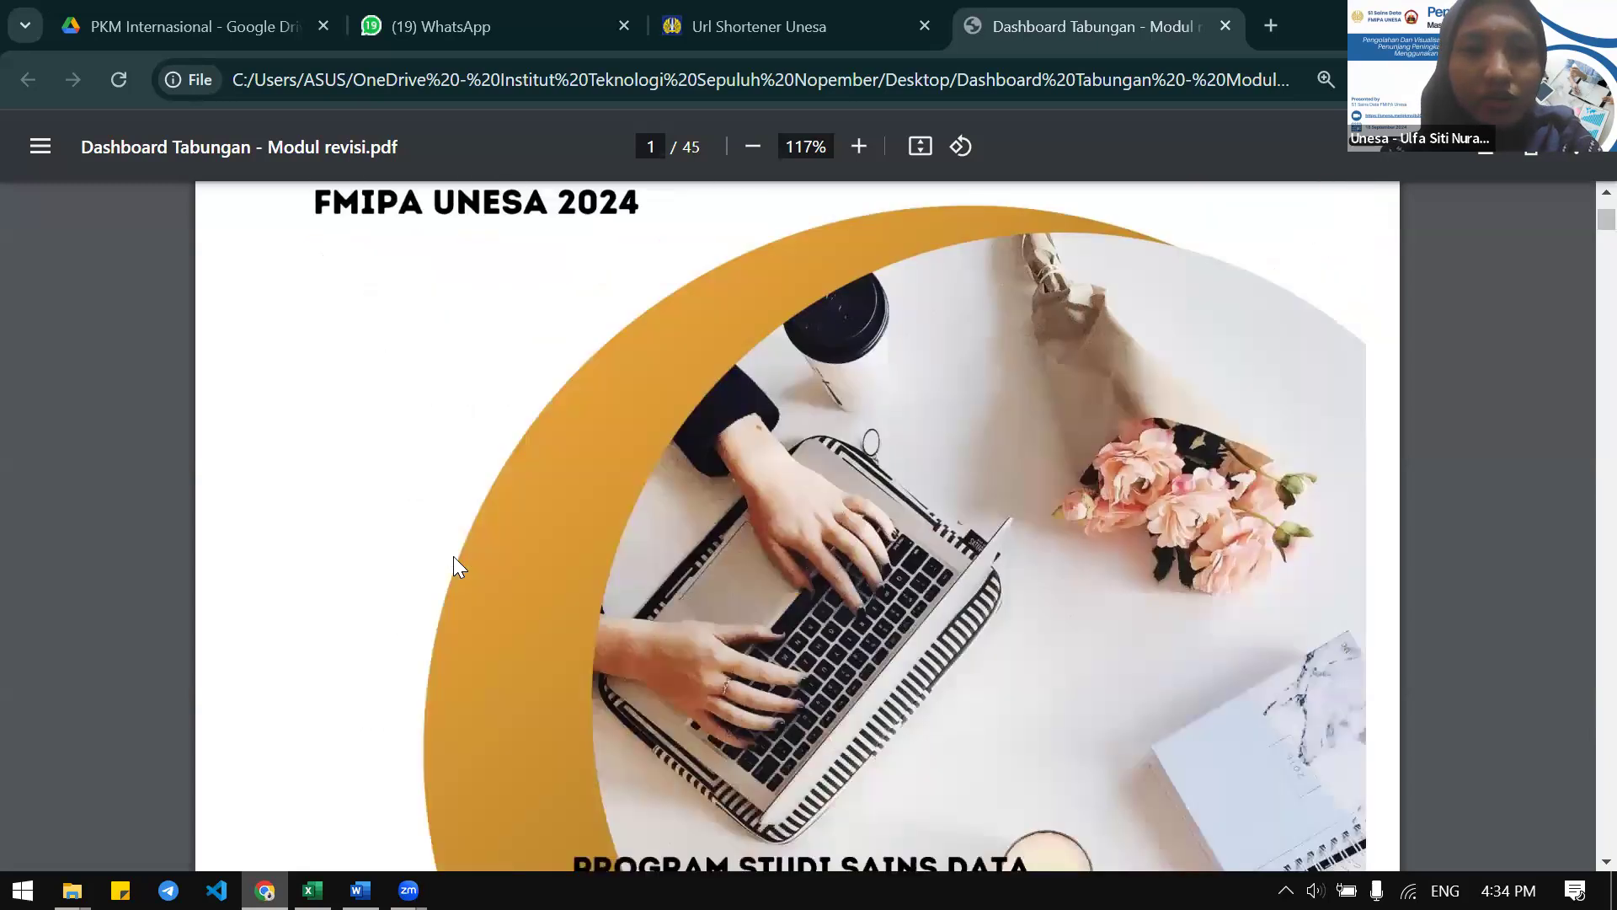
scroll(453, 556, "down", 4)
scroll(453, 556, "down", 20)
scroll(453, 564, "up", 6)
scroll(453, 564, "down", 2)
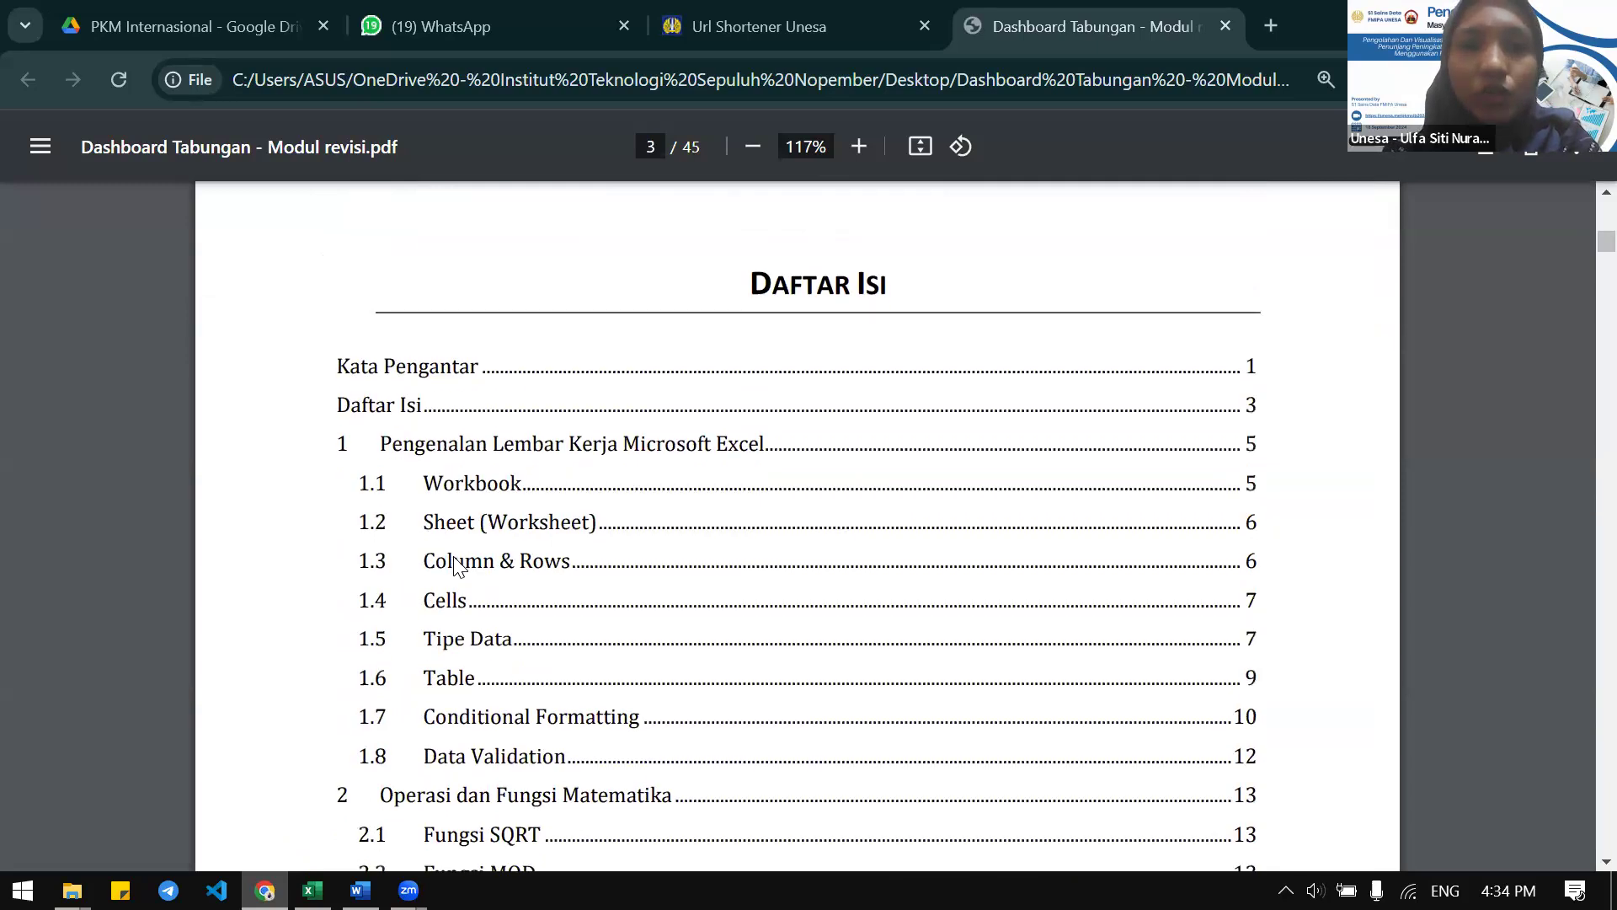
scroll(505, 438, "down", 2)
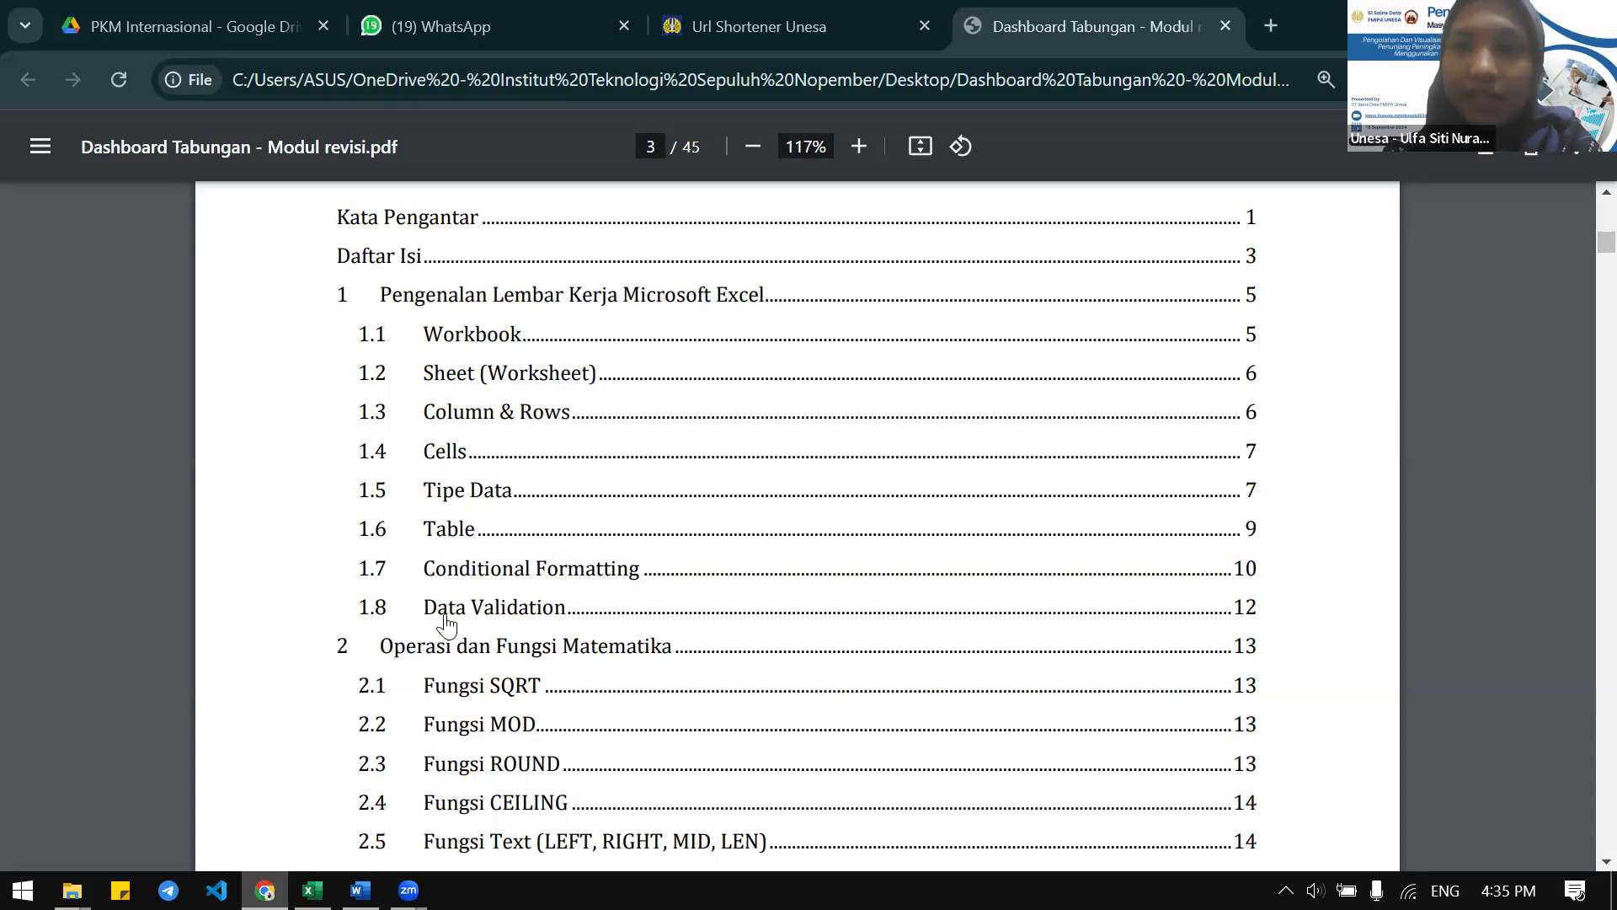
Open section 1.7 Conditional Formatting from the module's table of contents and view its rule overview
left_click(551, 581)
scroll(691, 453, "down", 1)
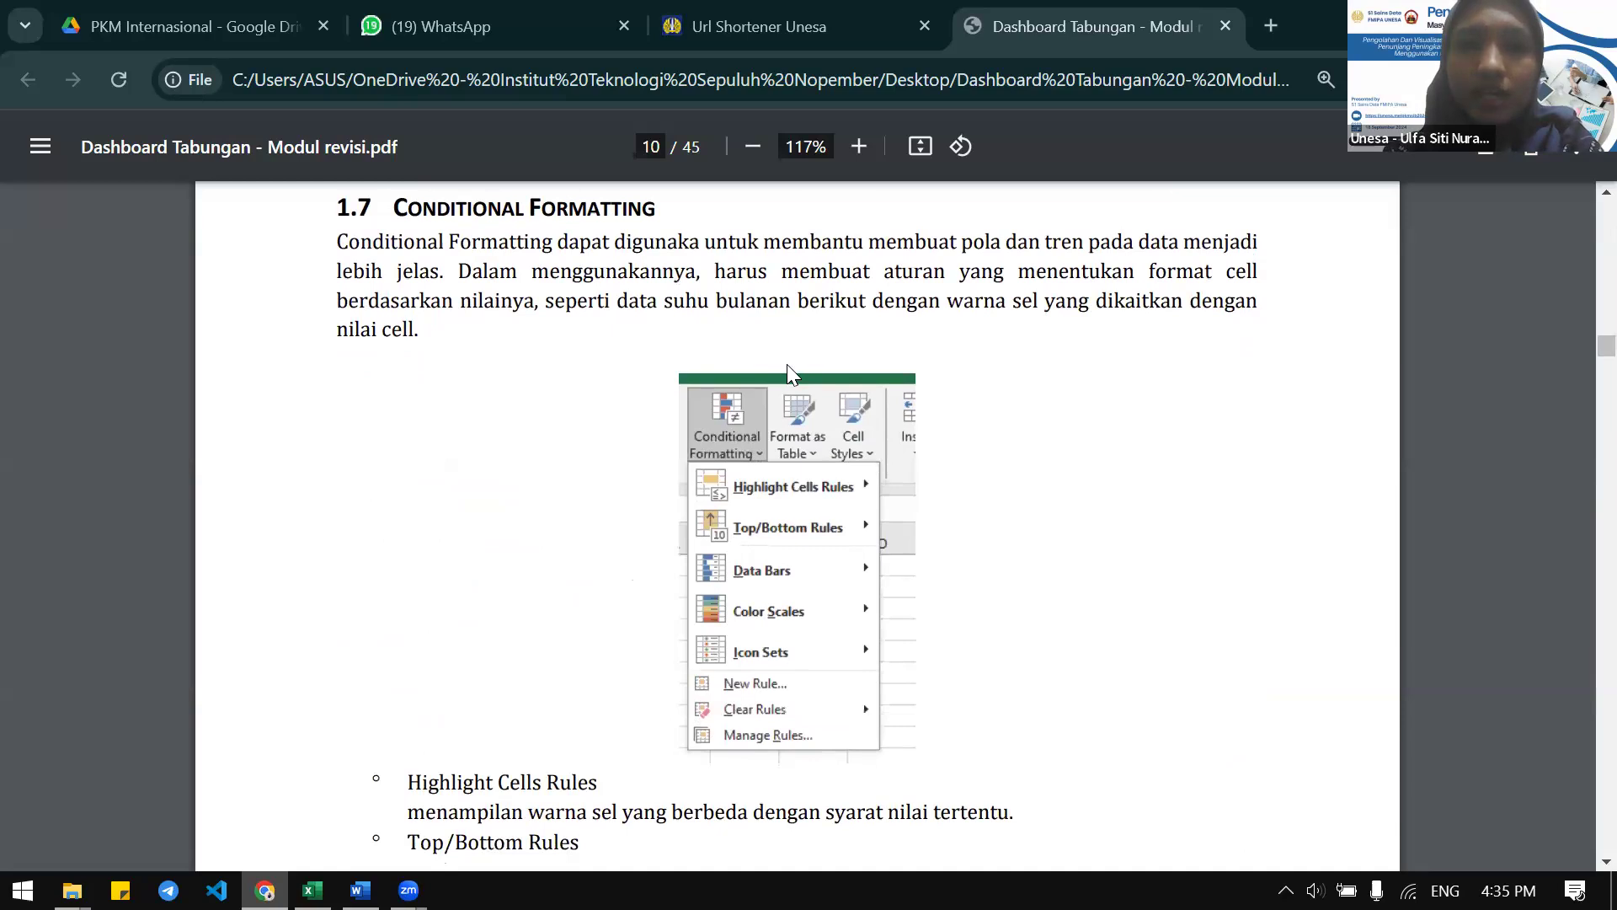
key("F11")
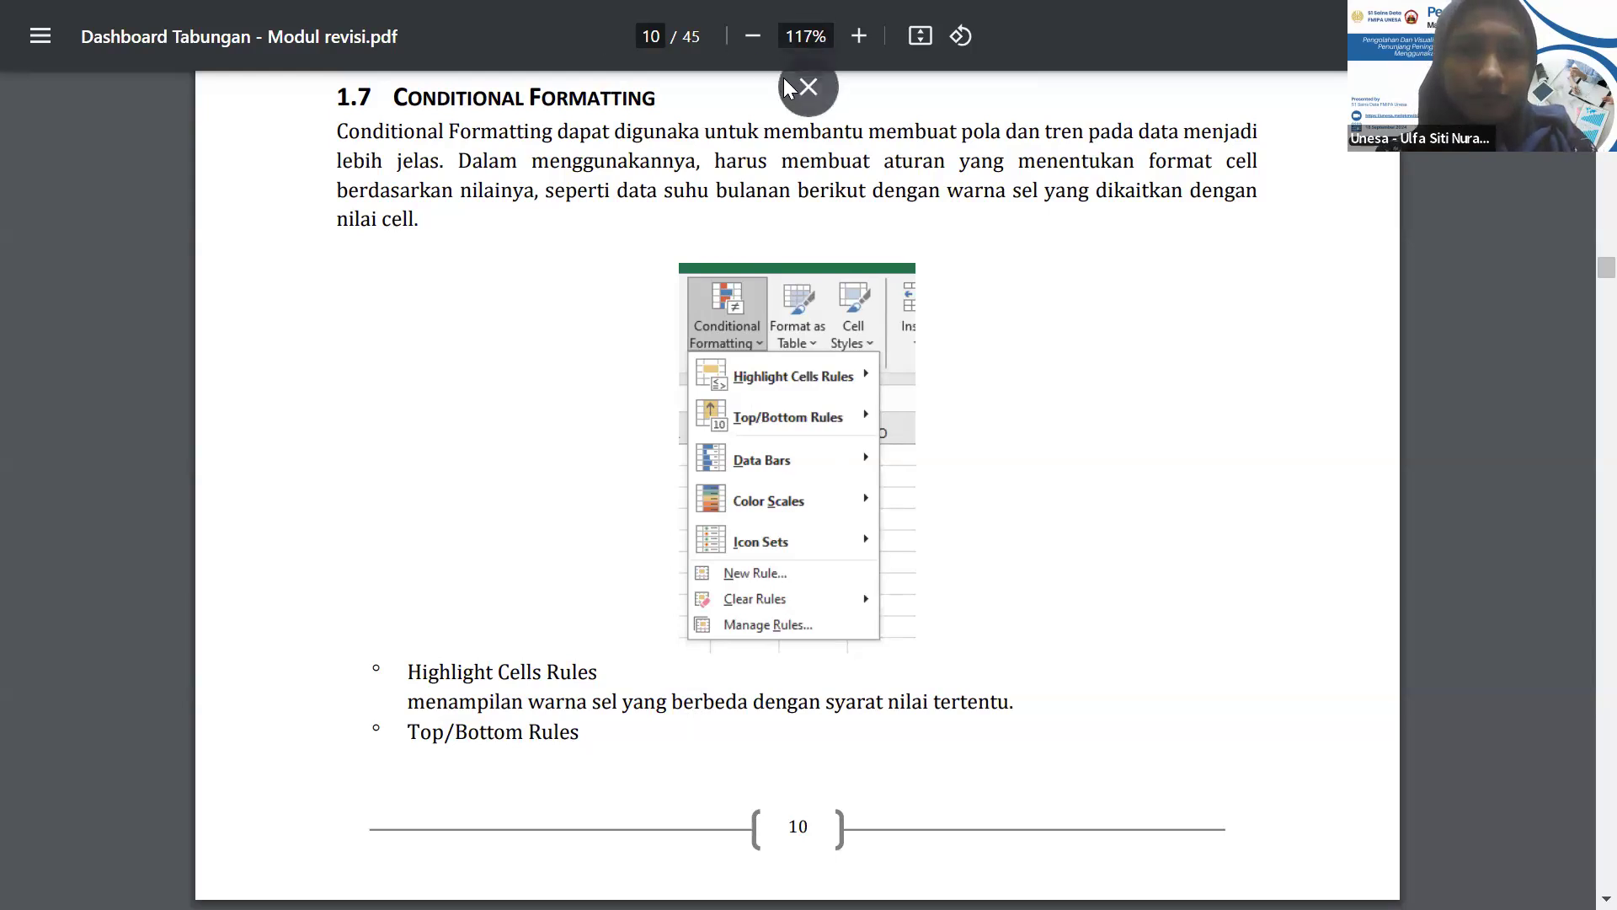
left_click(799, 82)
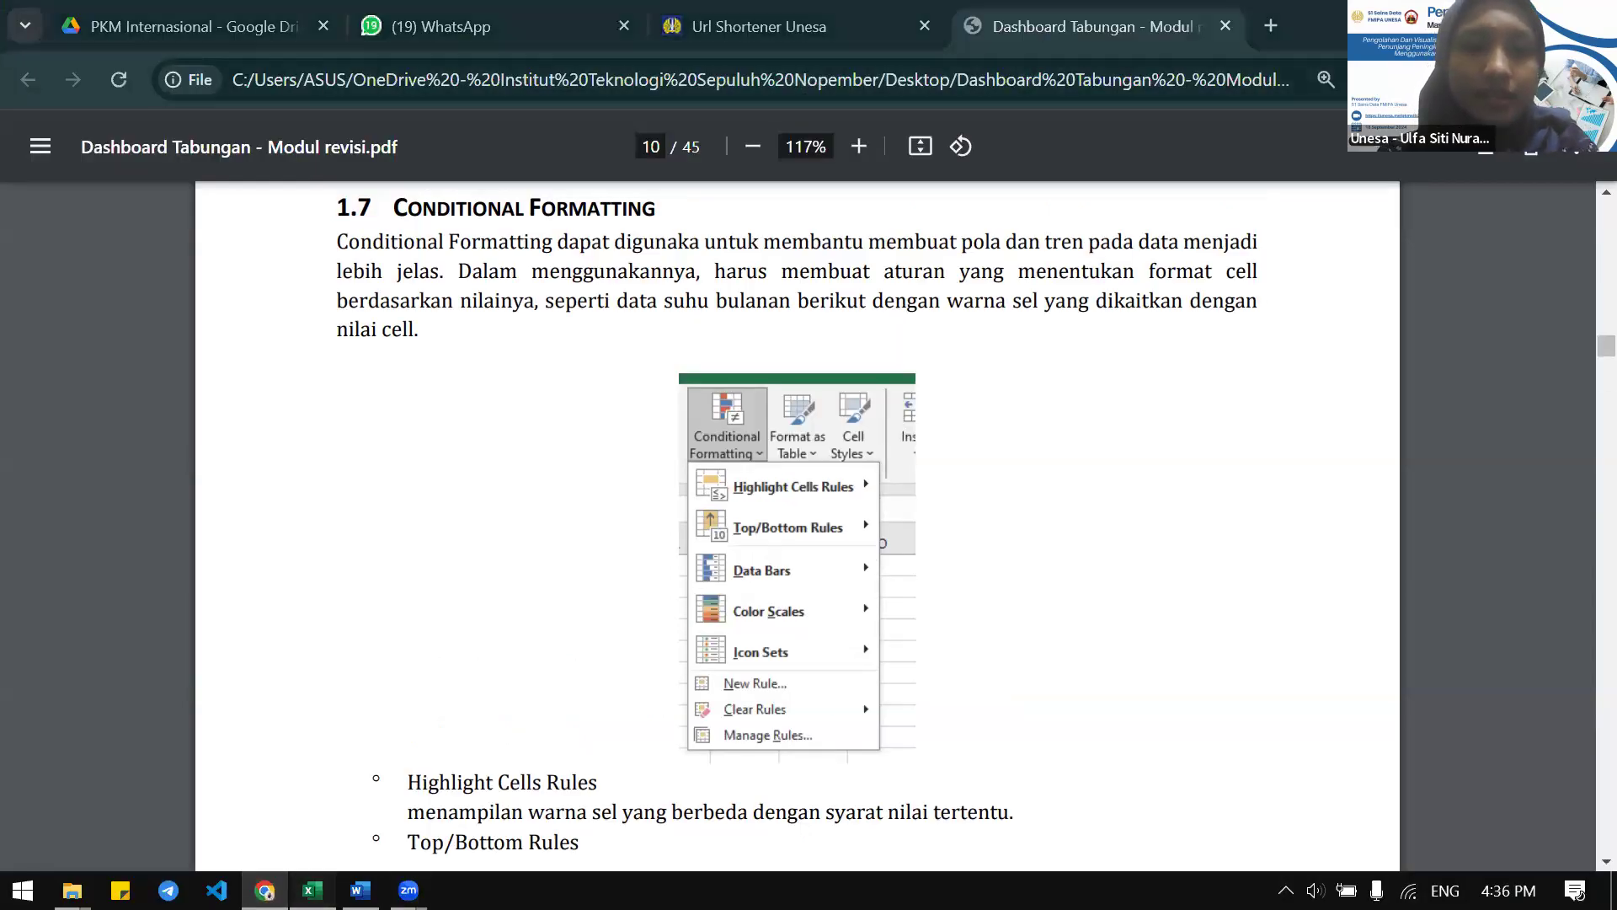
Switch to the Excel workbook and examine the Conditional Formatting rule categories, from Highlight Cells Rules to Icon Sets
left_click(313, 890)
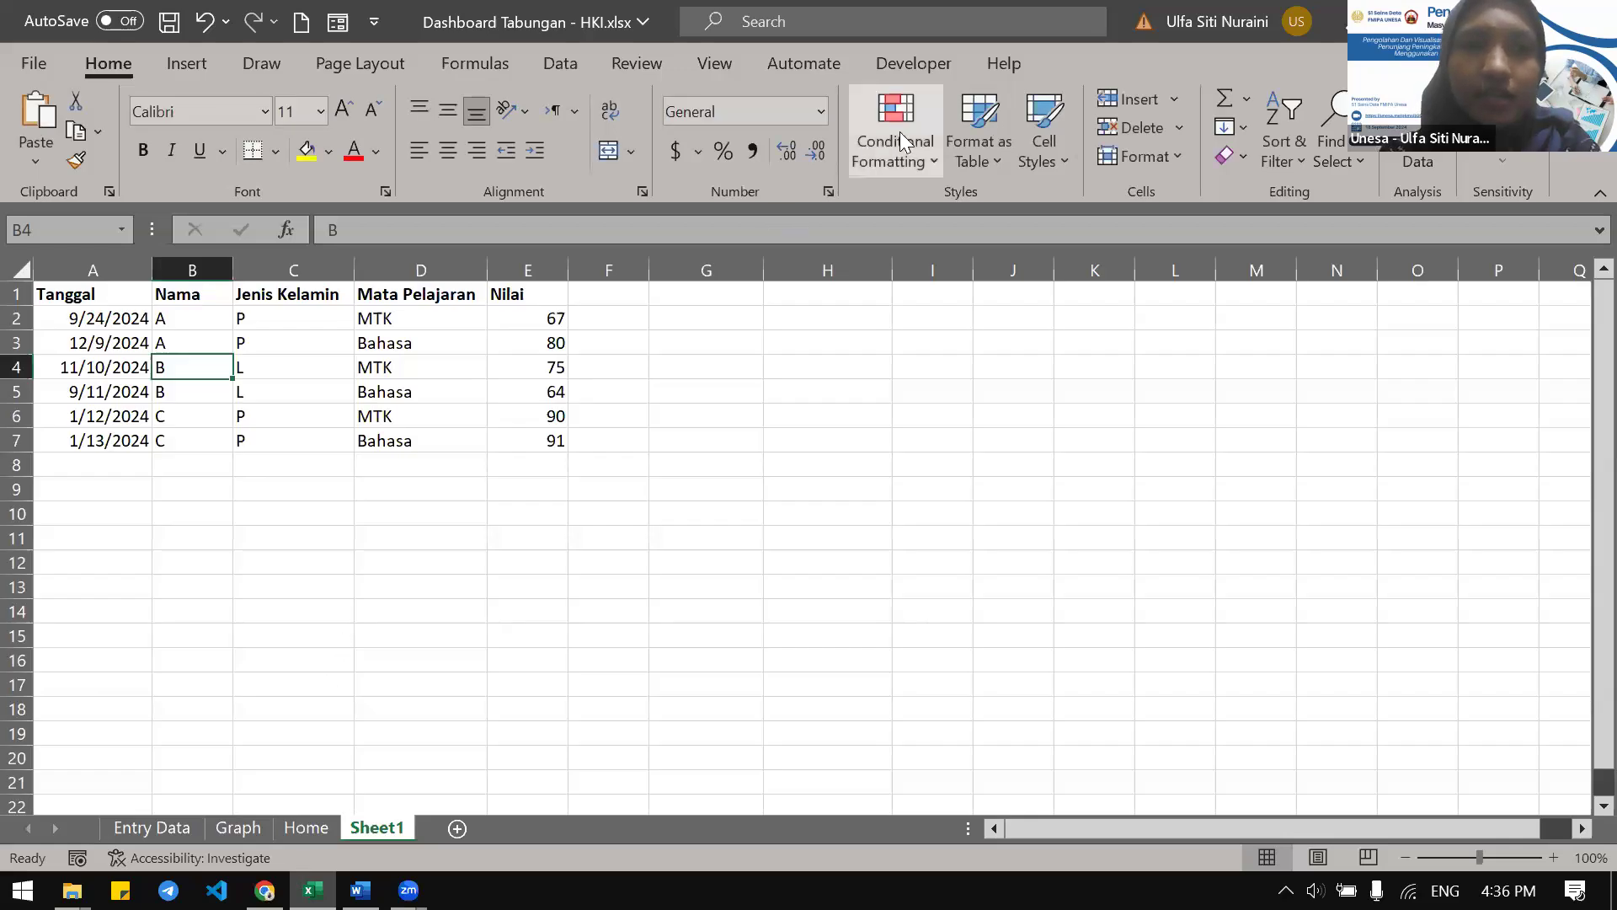
left_click(917, 148)
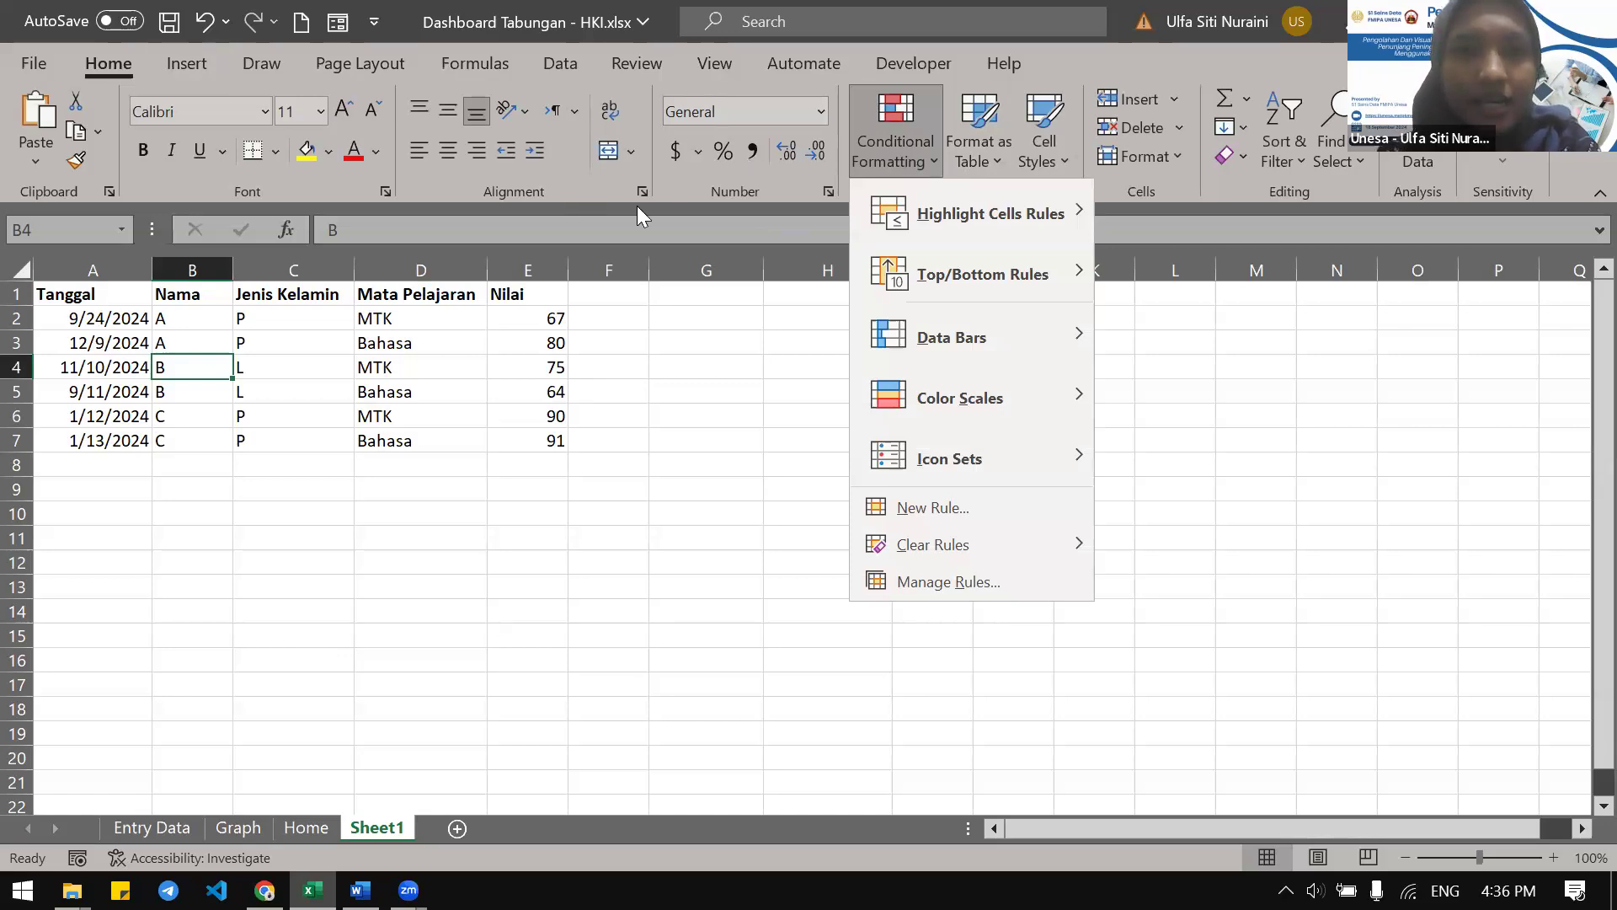
mouse_move(924, 217)
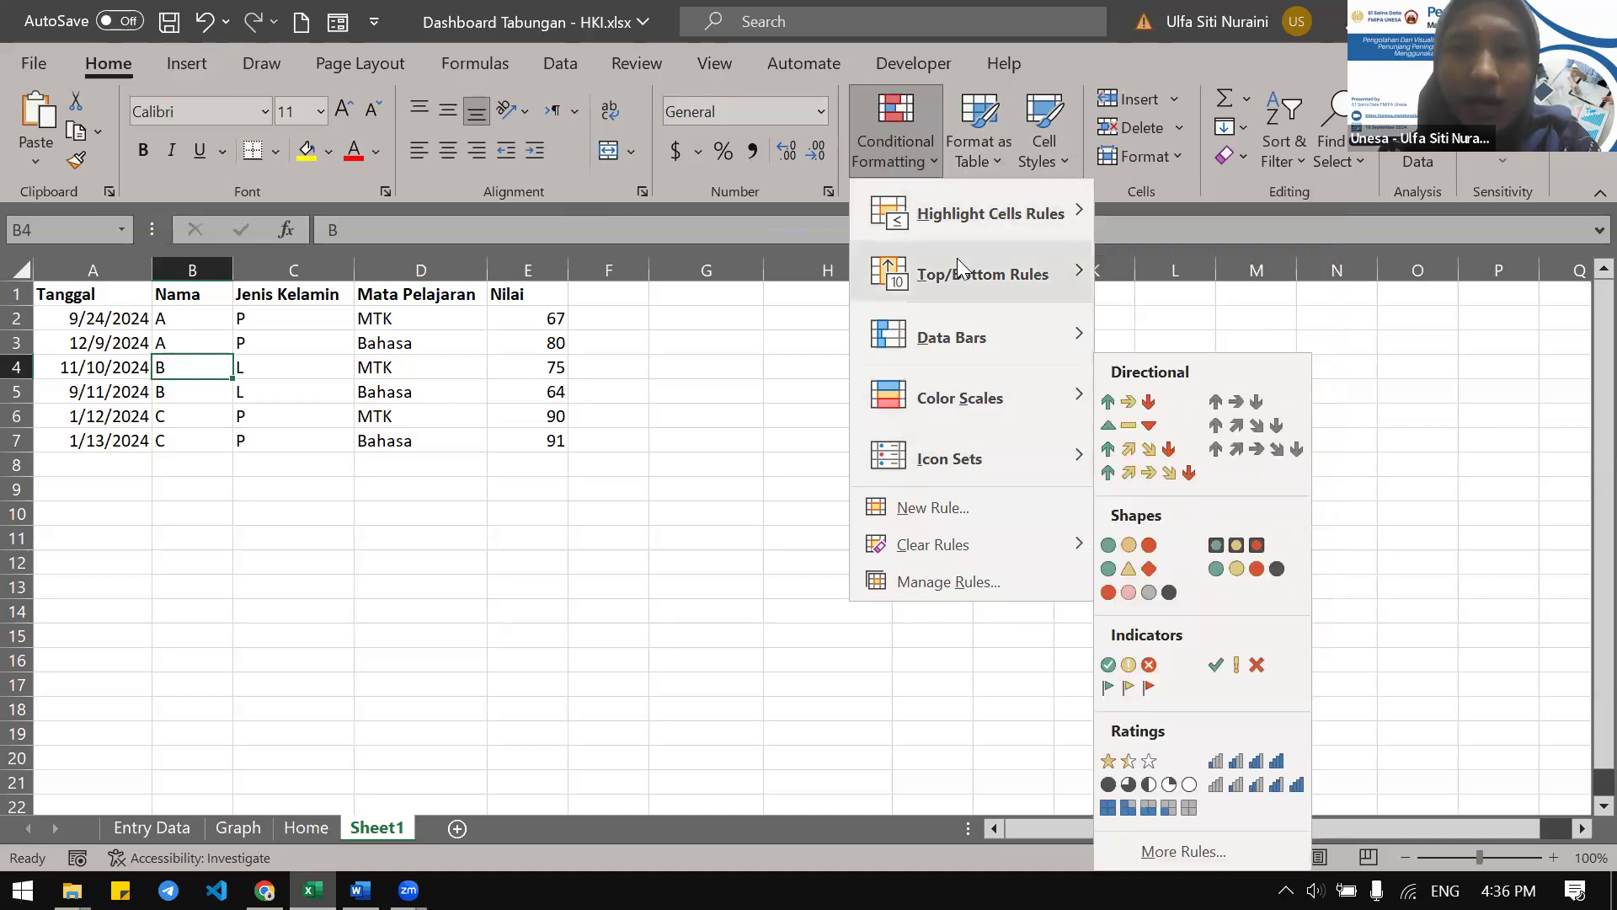
mouse_move(975, 224)
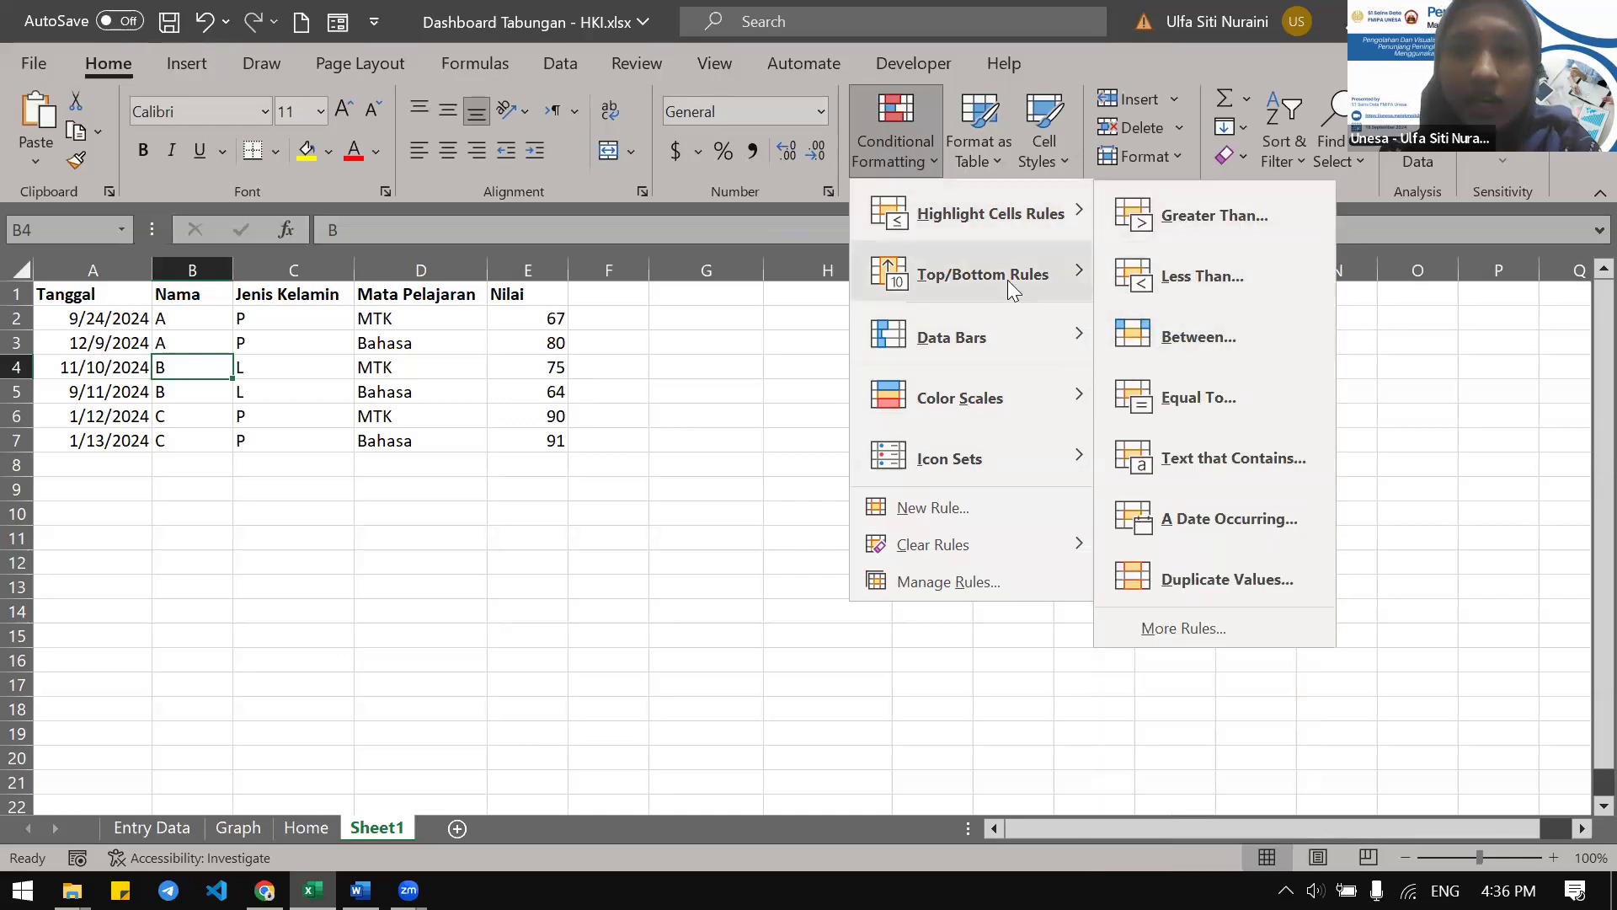
mouse_move(1007, 280)
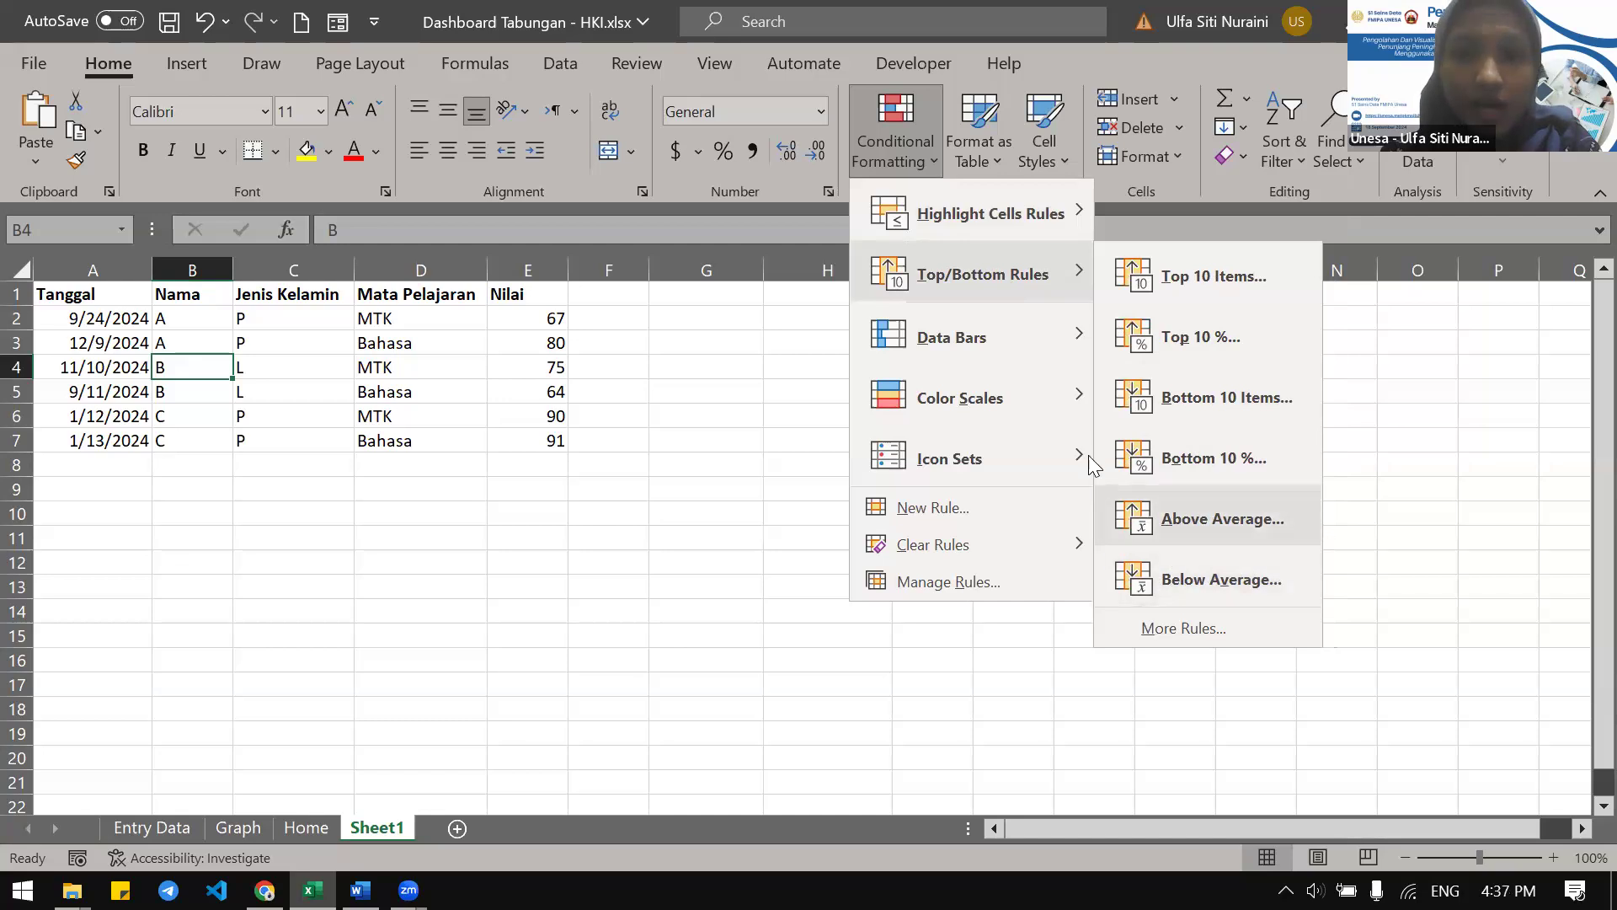
mouse_move(1026, 330)
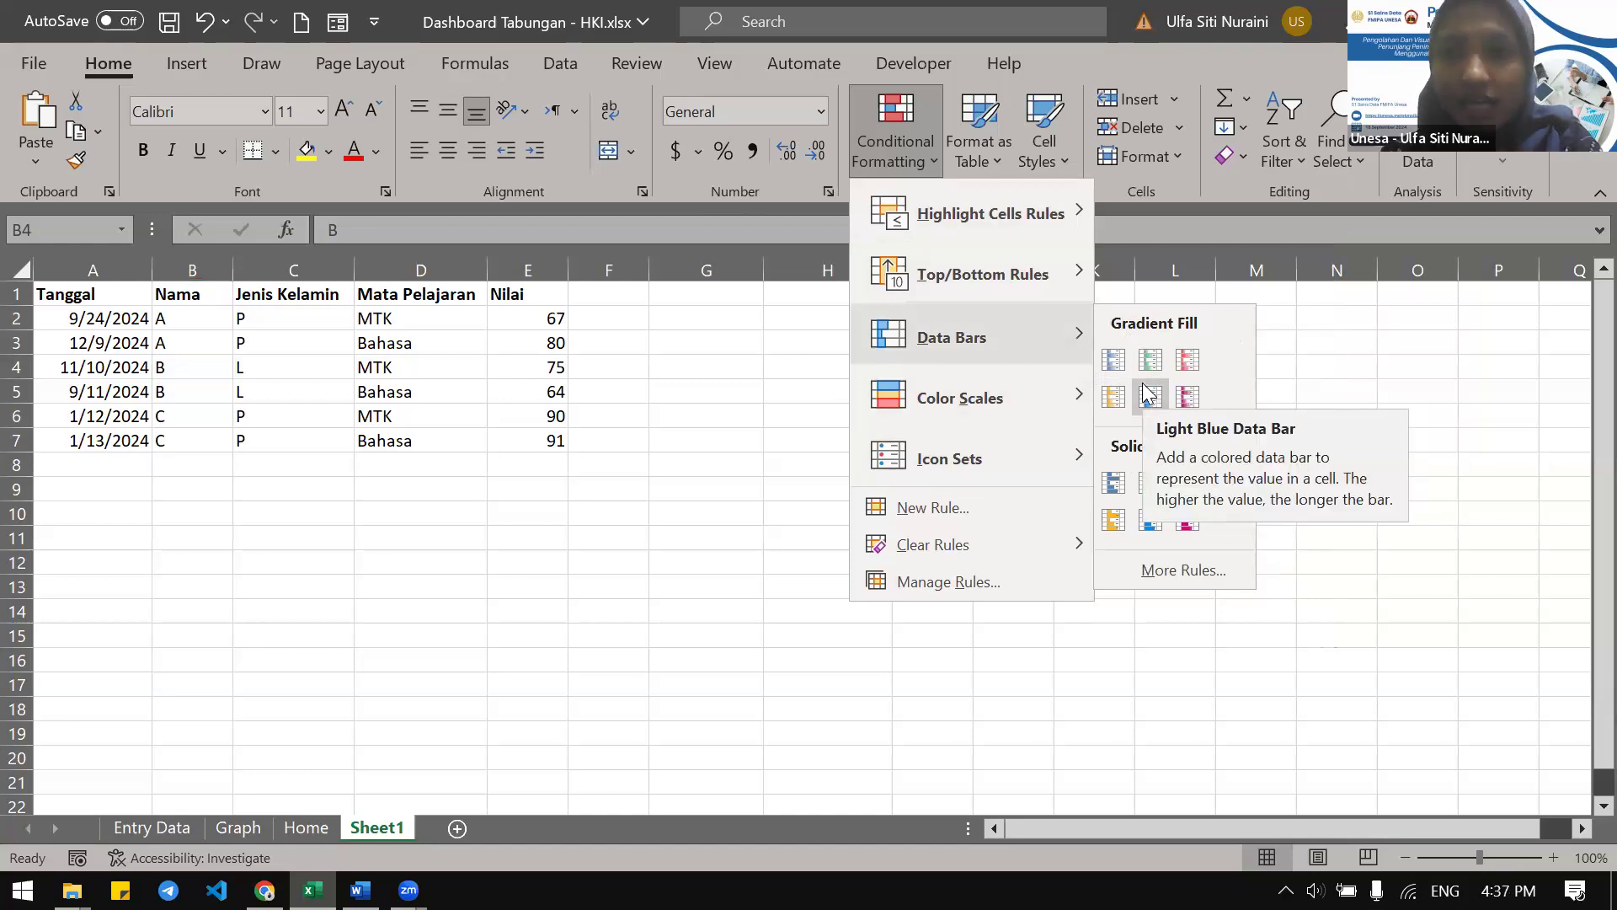
mouse_move(974, 377)
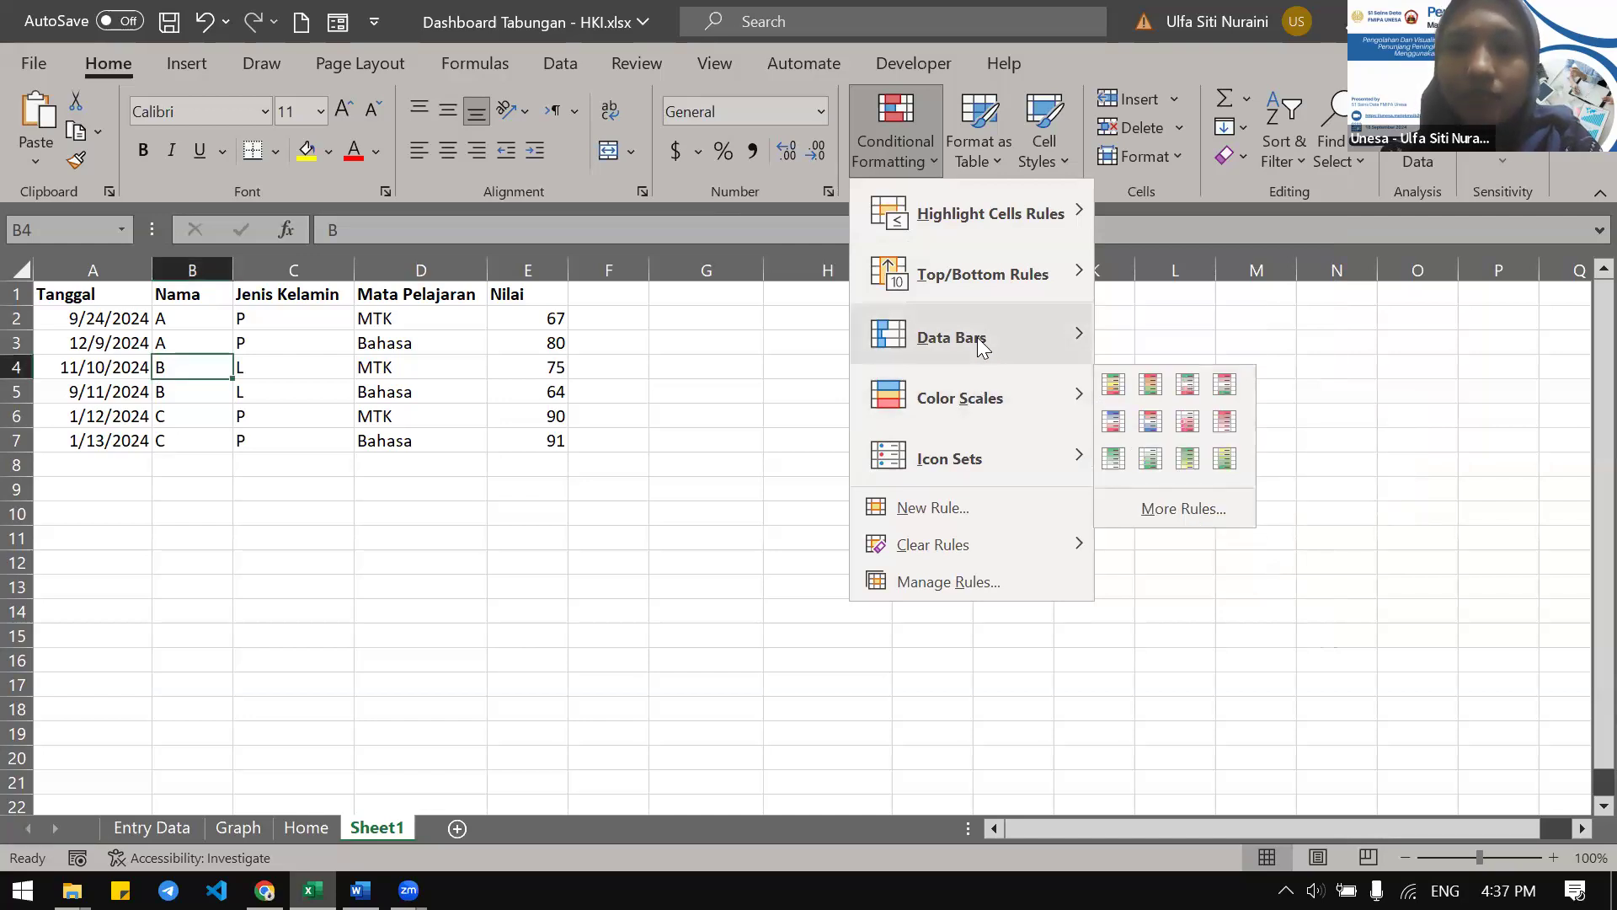
mouse_move(989, 408)
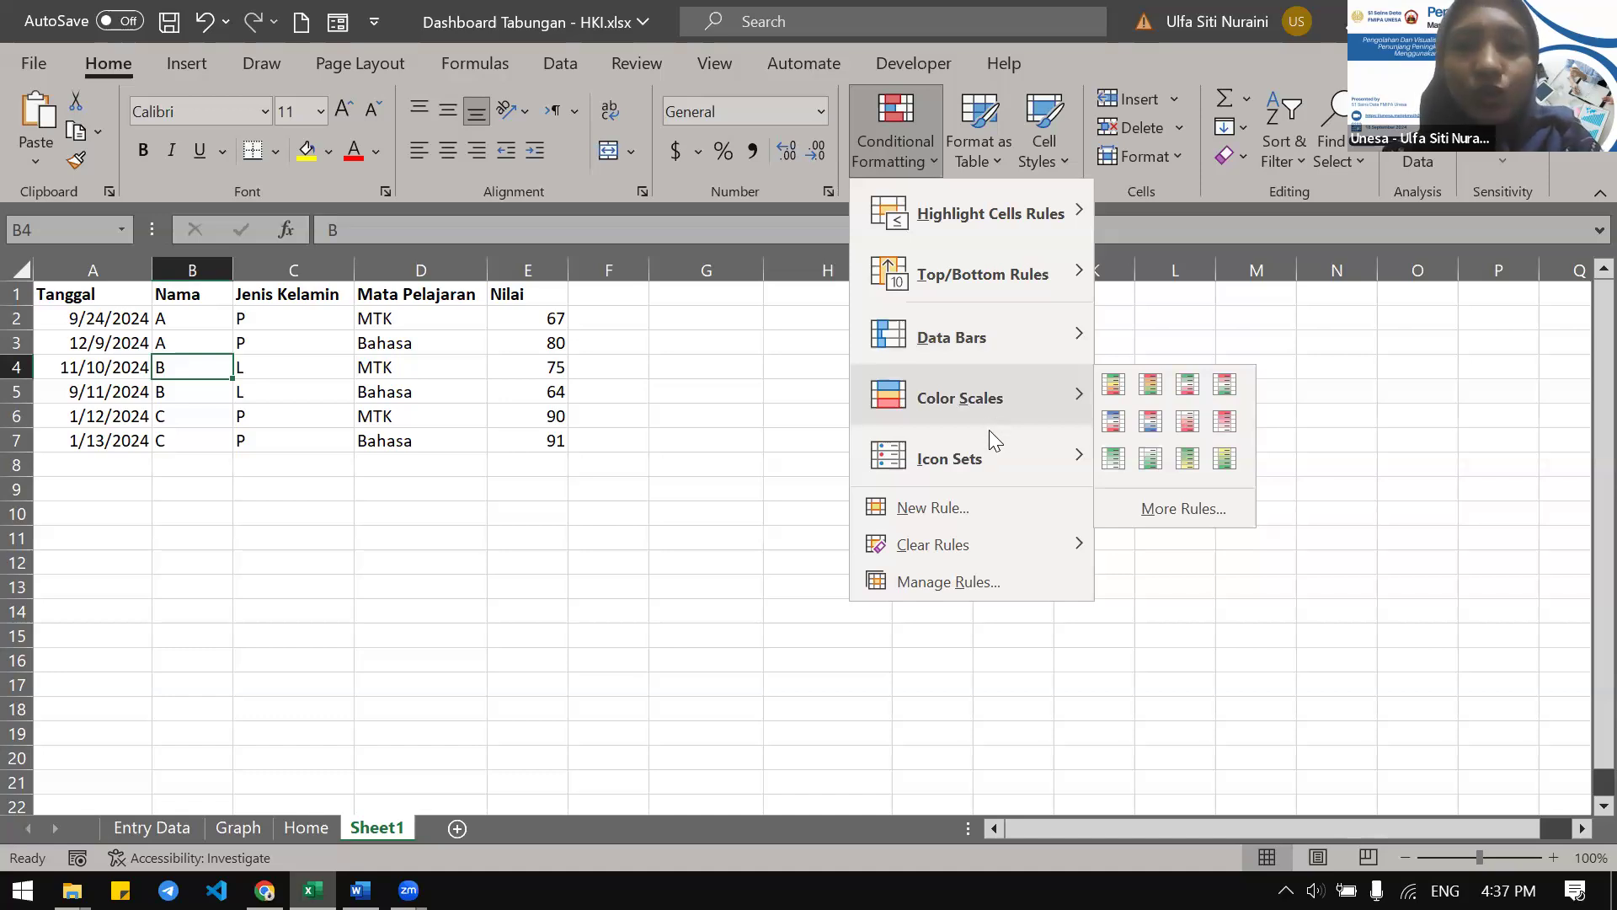
mouse_move(987, 442)
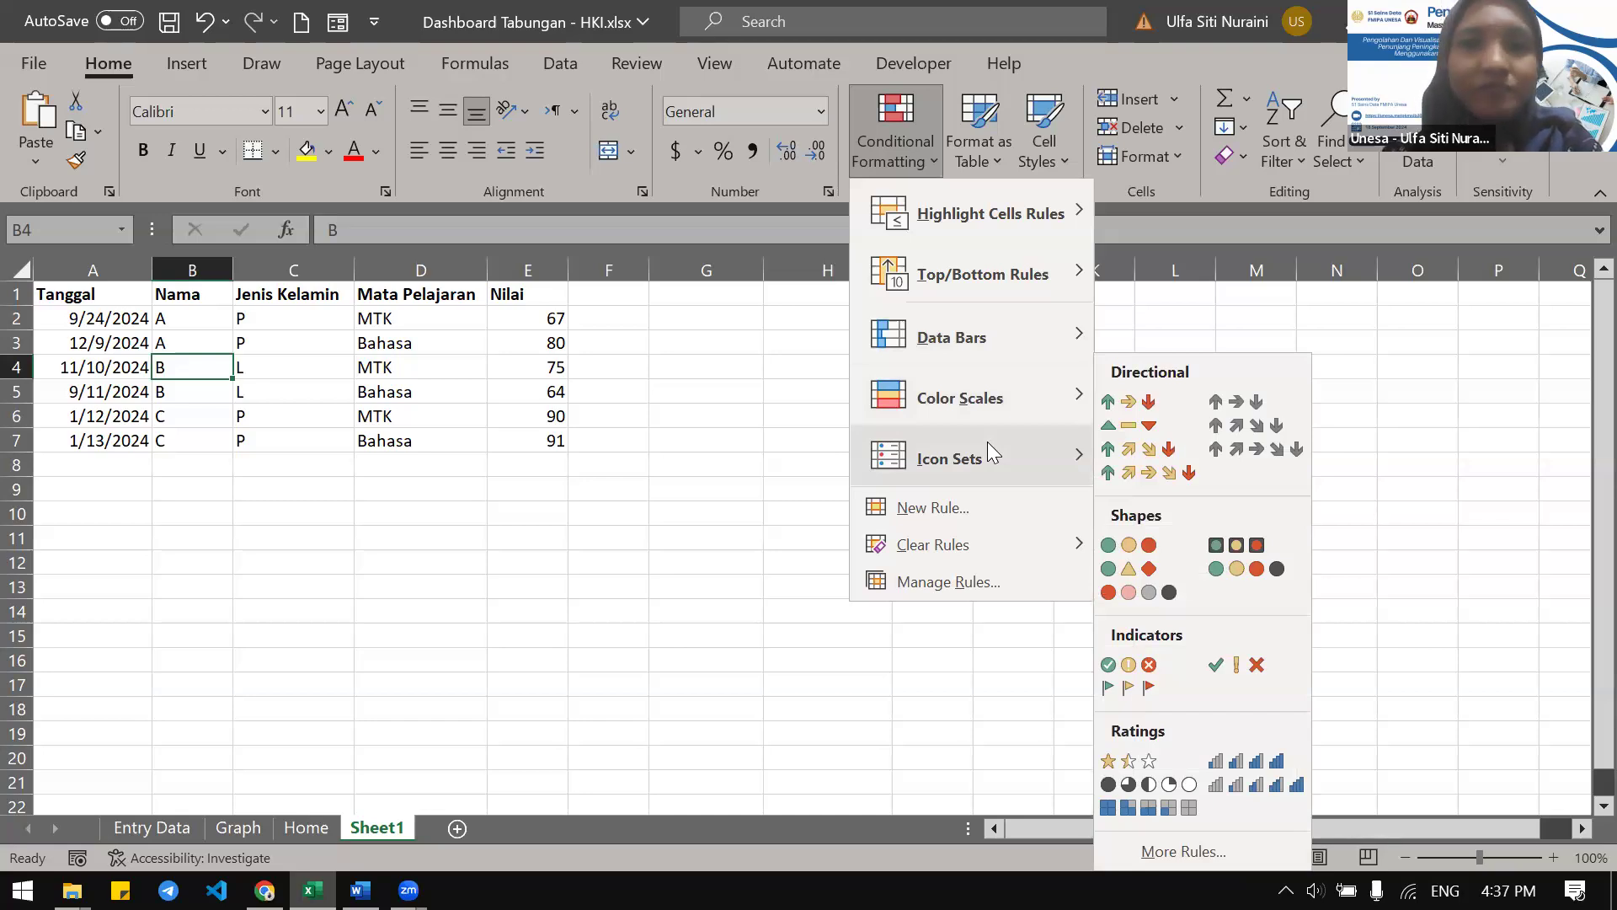
left_click(560, 347)
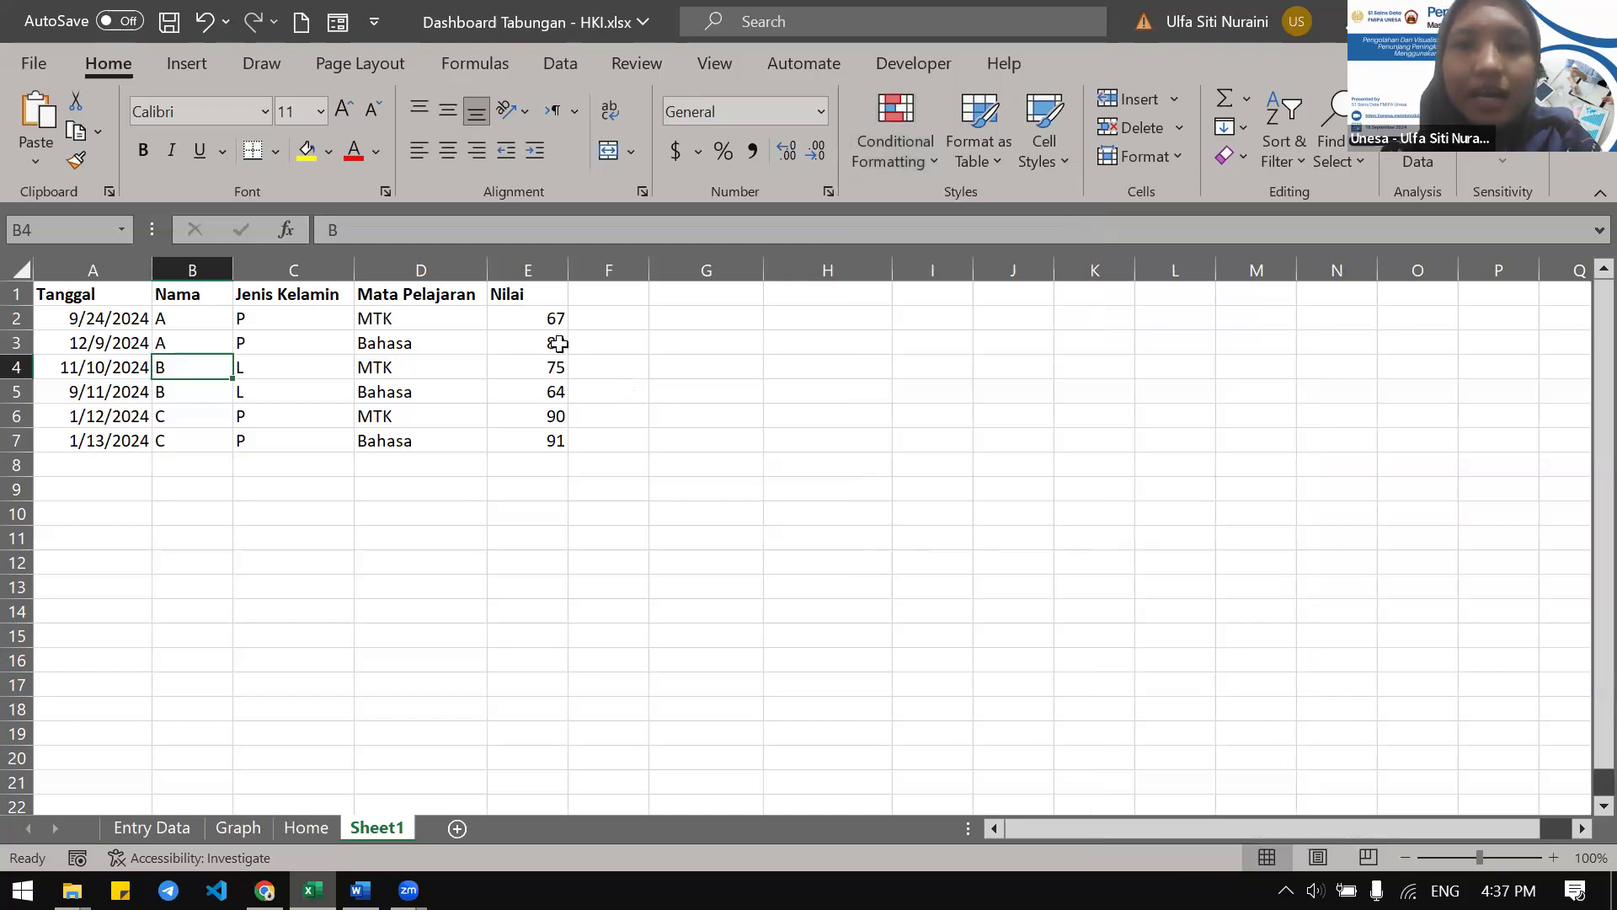
Set up a Greater Than highlight rule with threshold 70 for the Nilai scores in E2:E7
left_click(556, 317)
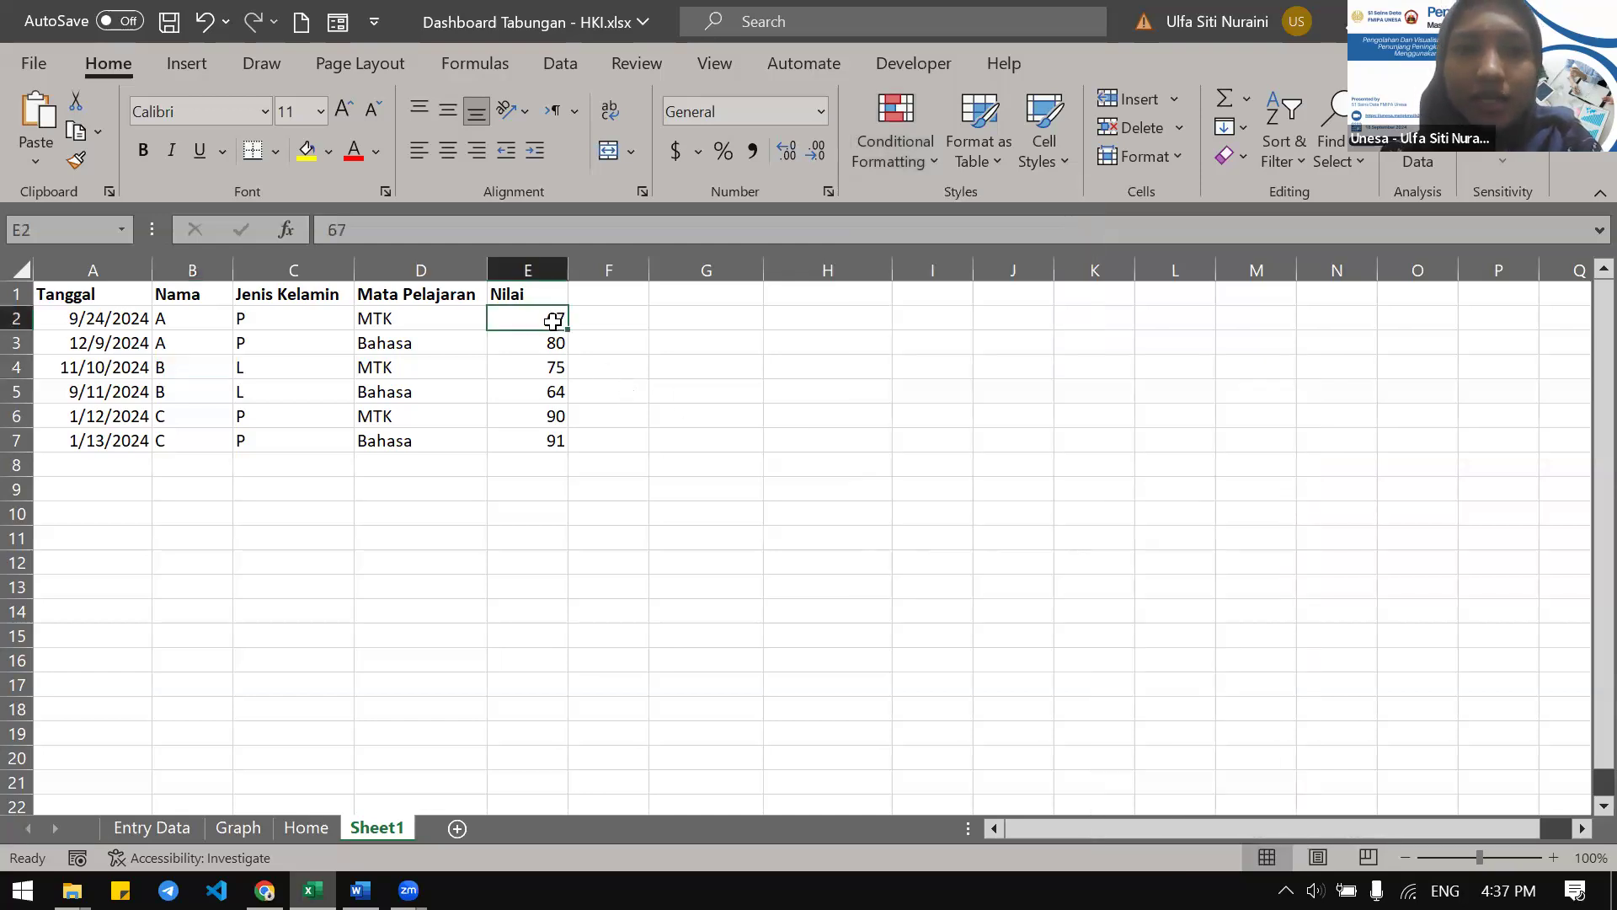
left_click_drag(551, 328, 536, 426)
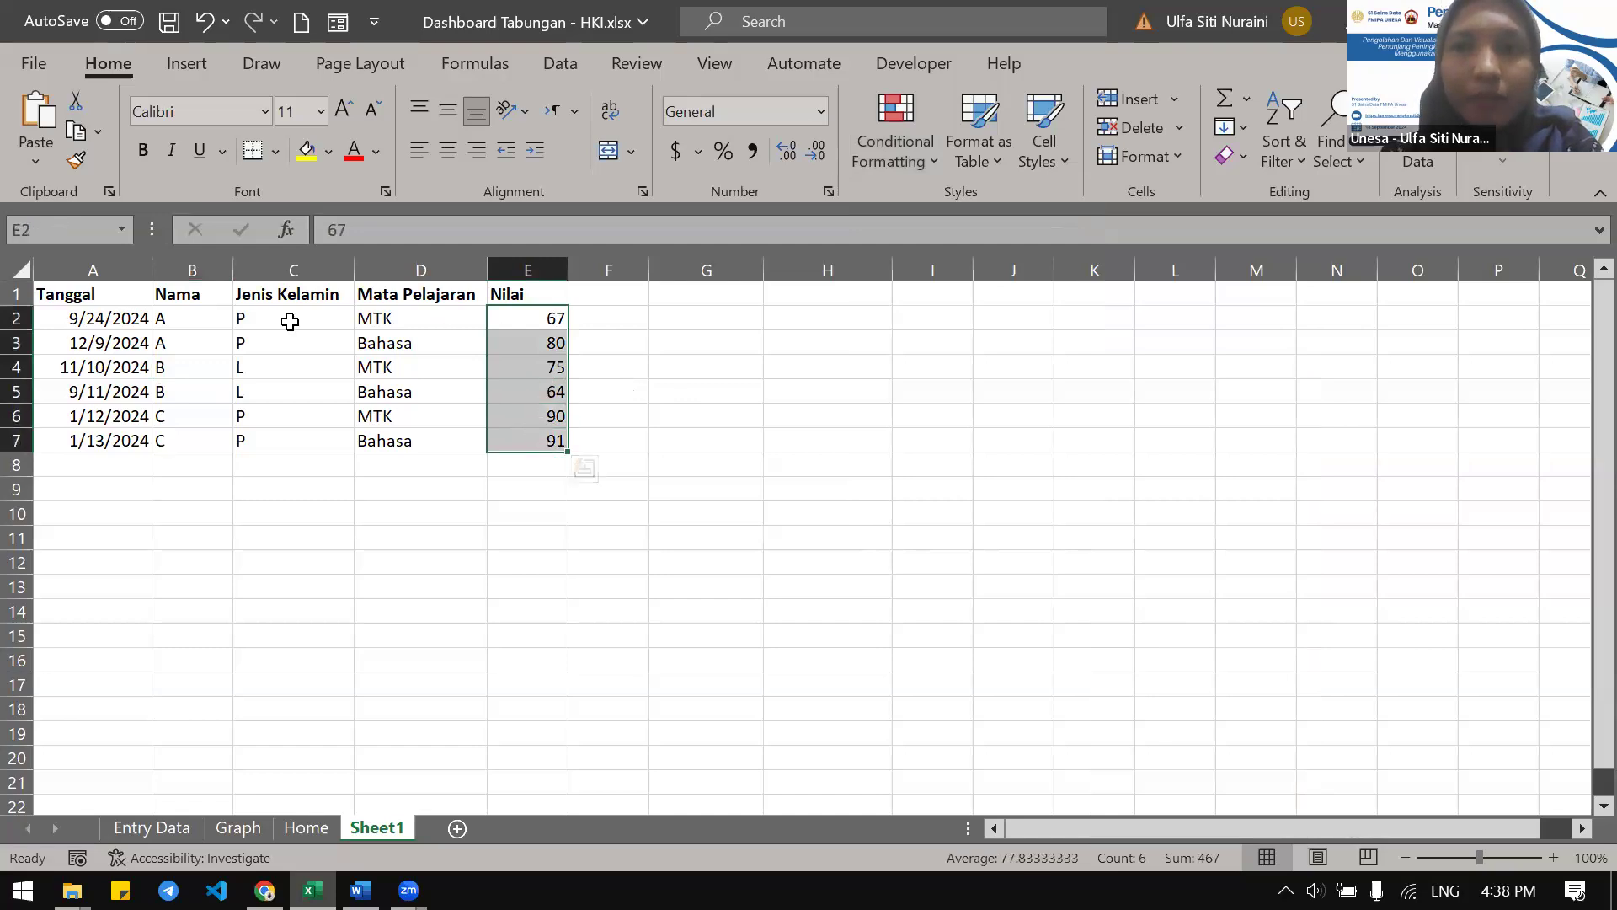
left_click(493, 316)
left_click_drag(493, 316, 524, 438)
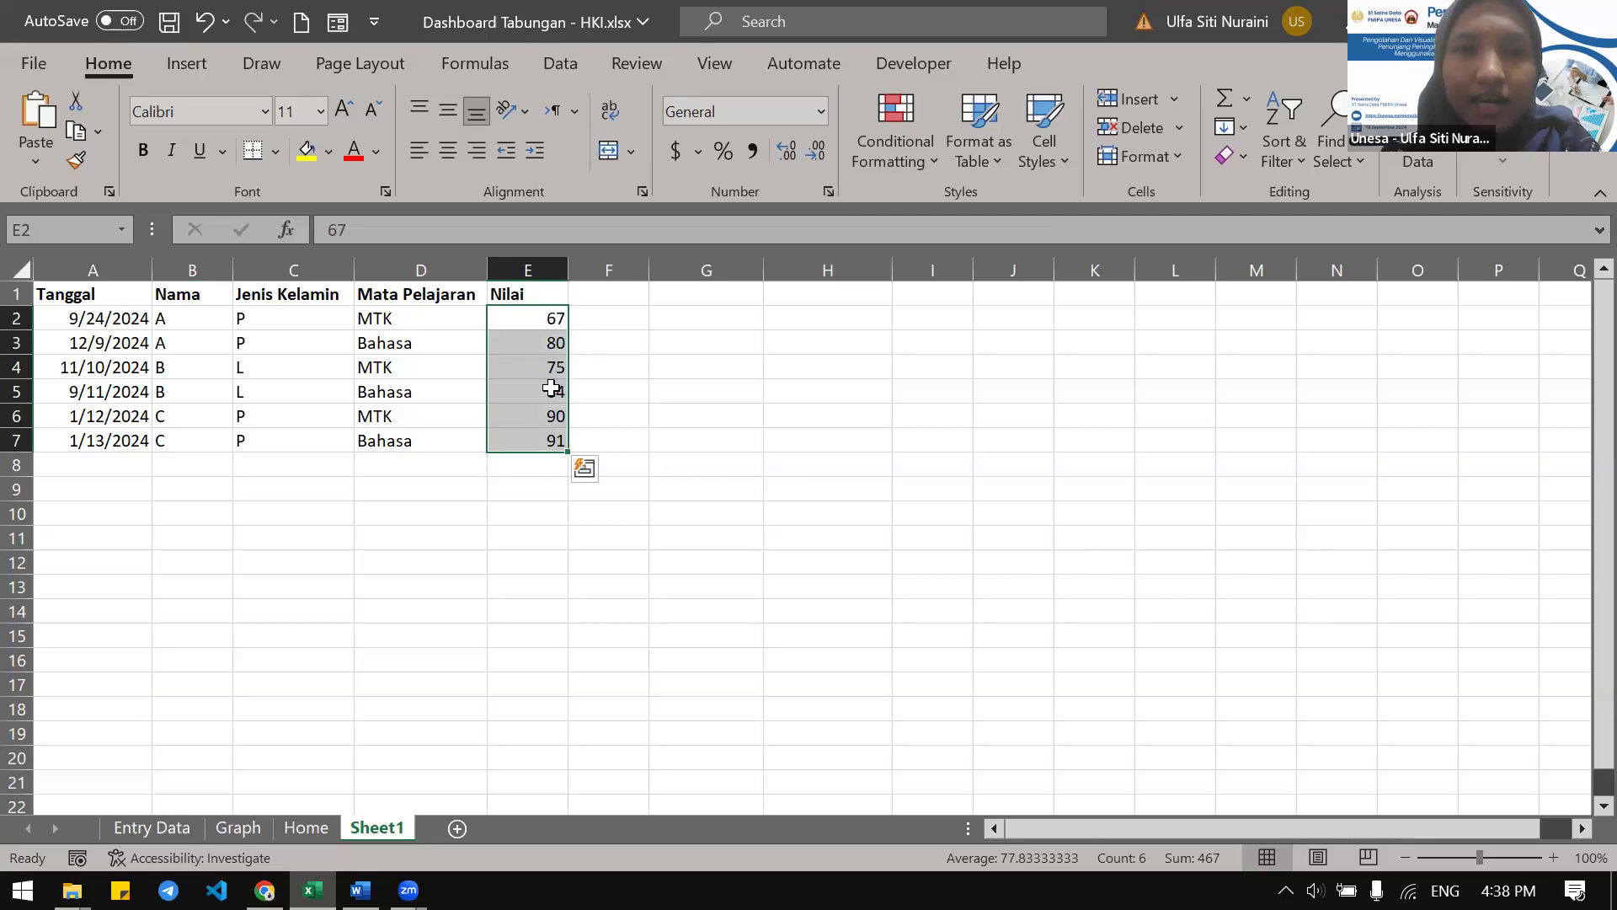
left_click(913, 133)
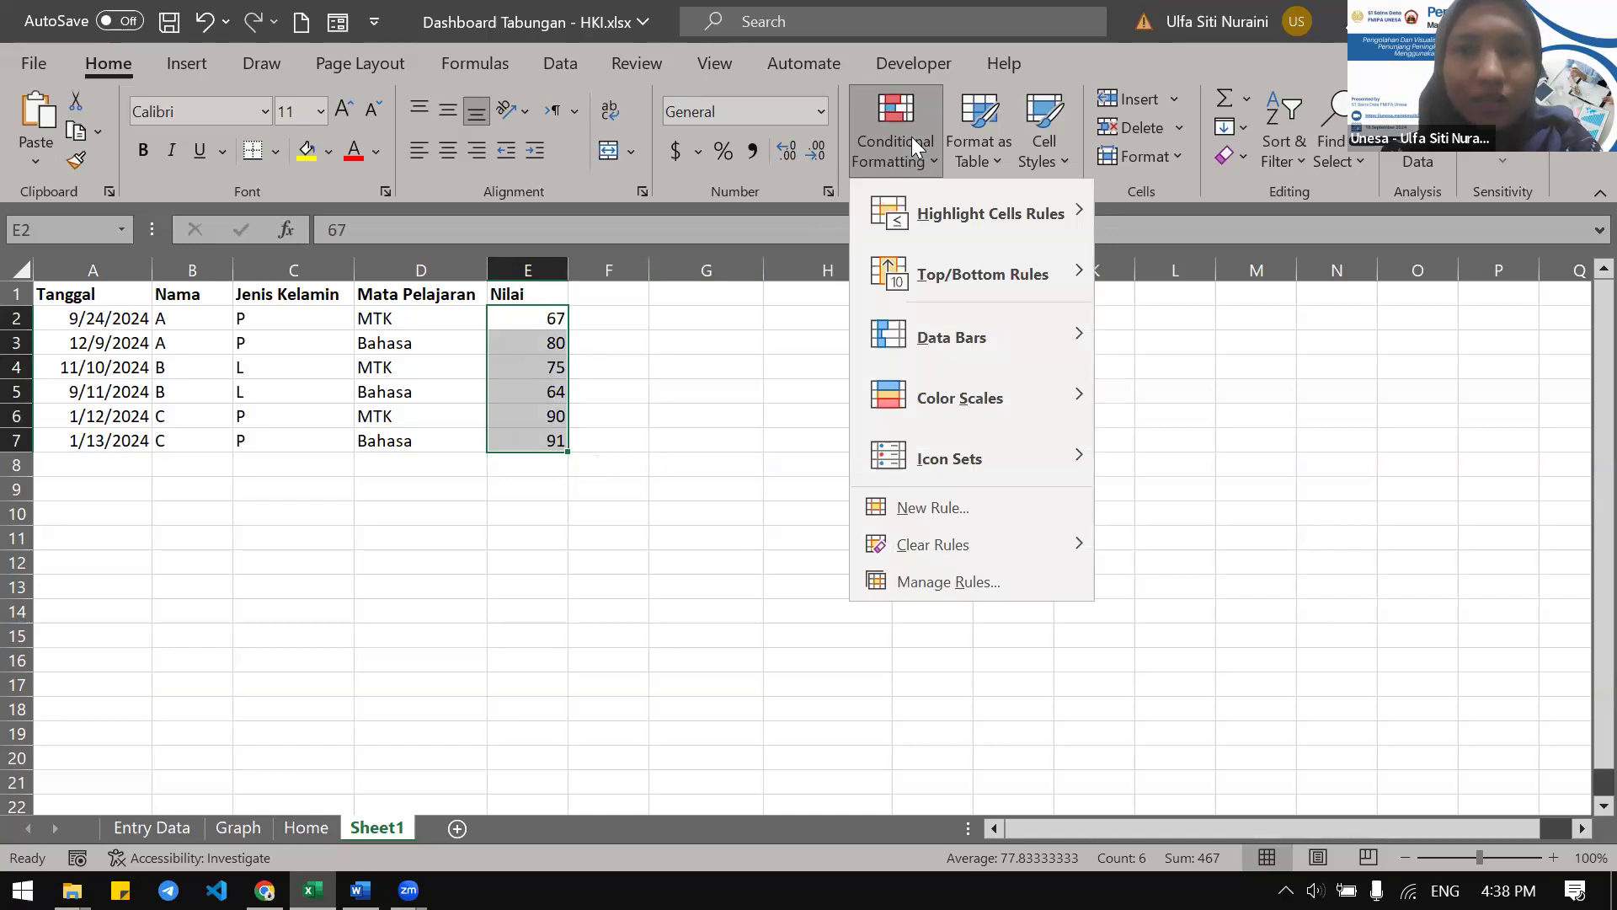
mouse_move(913, 230)
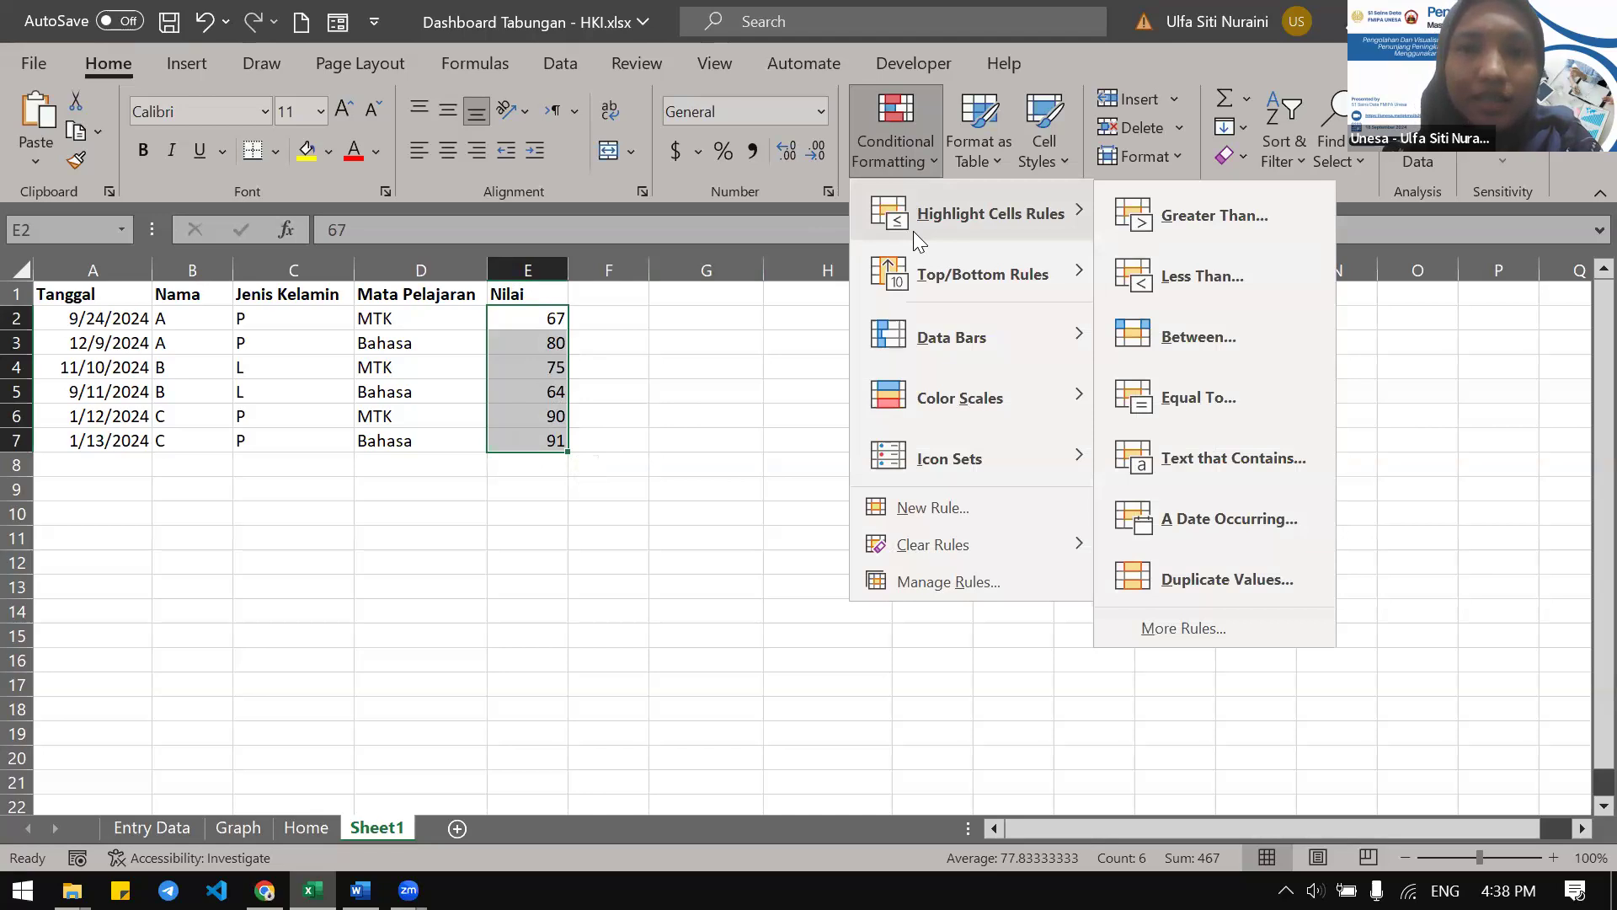
left_click(1183, 215)
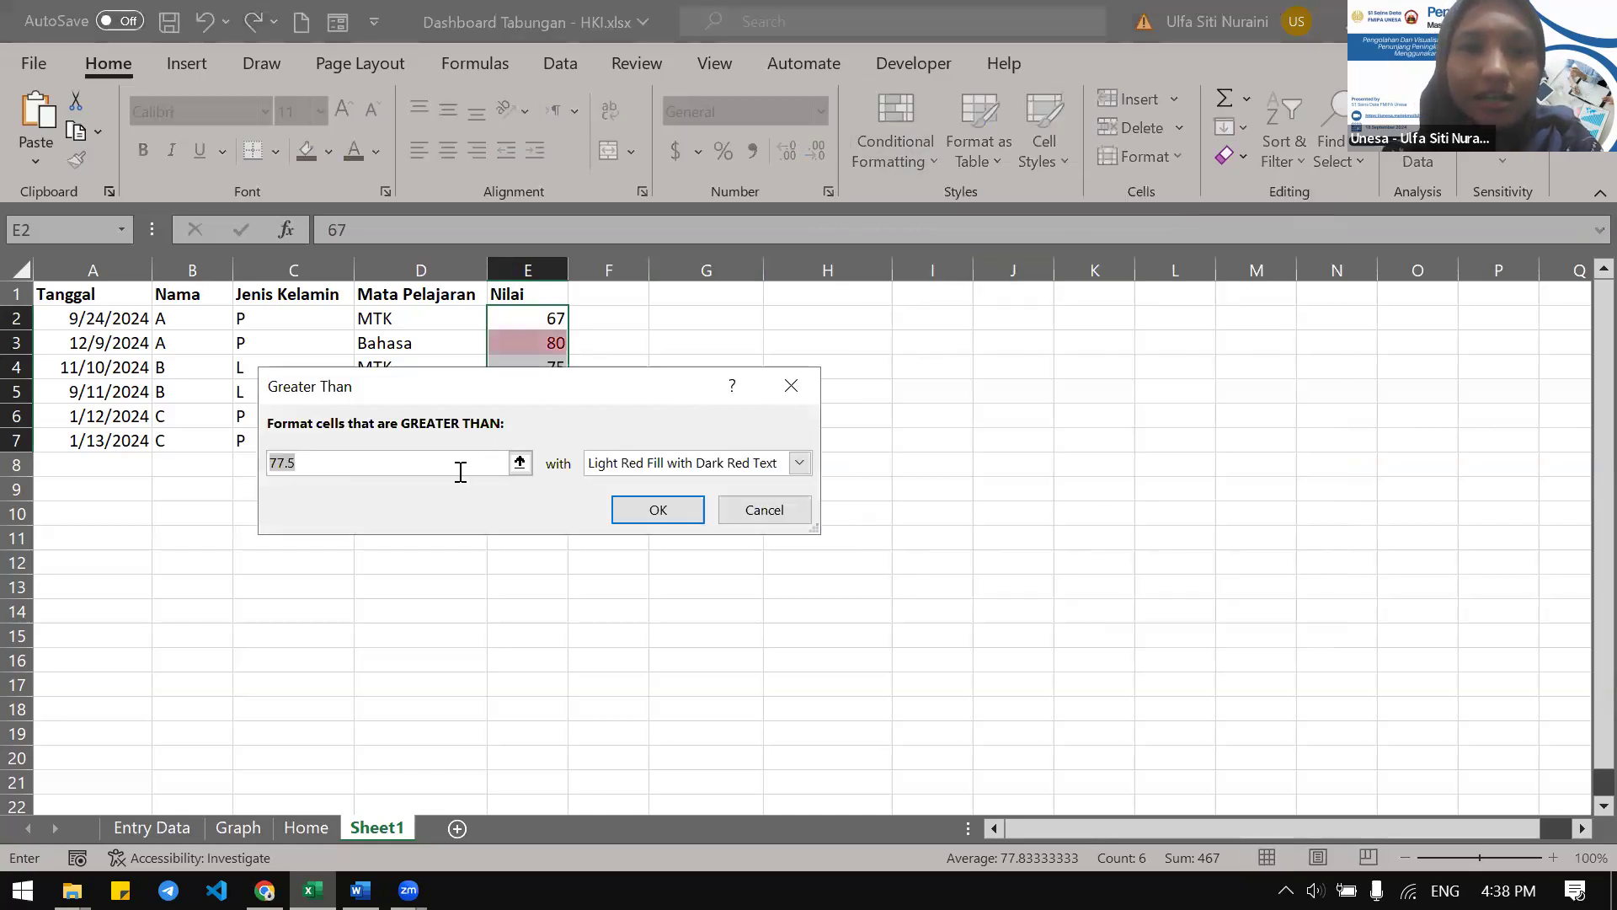
type("70")
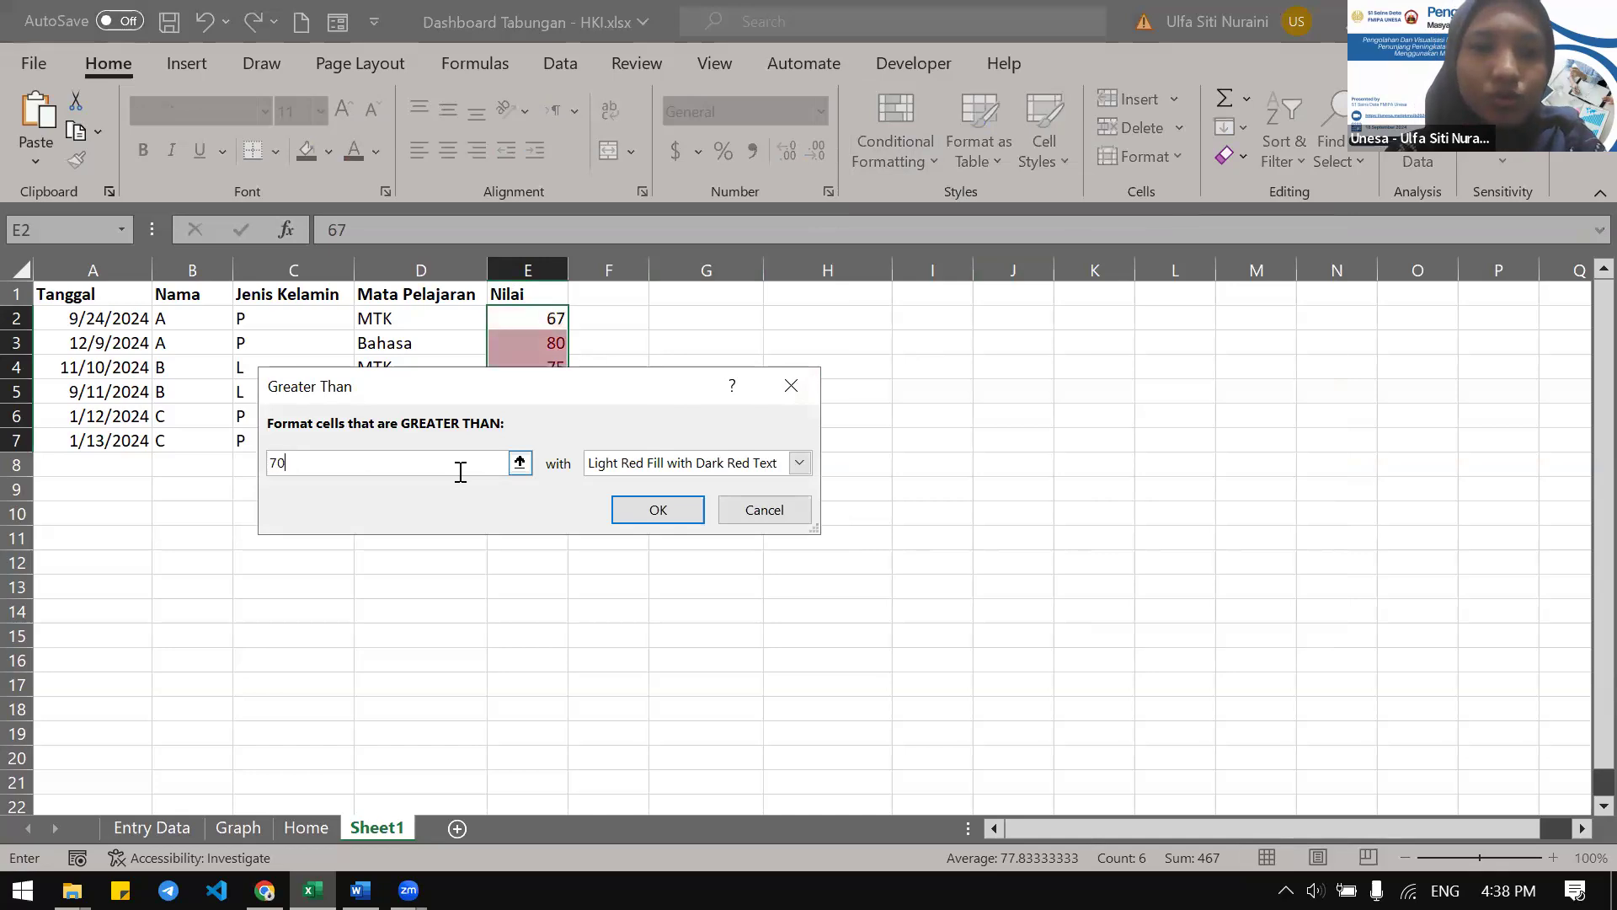
left_click_drag(487, 386, 898, 321)
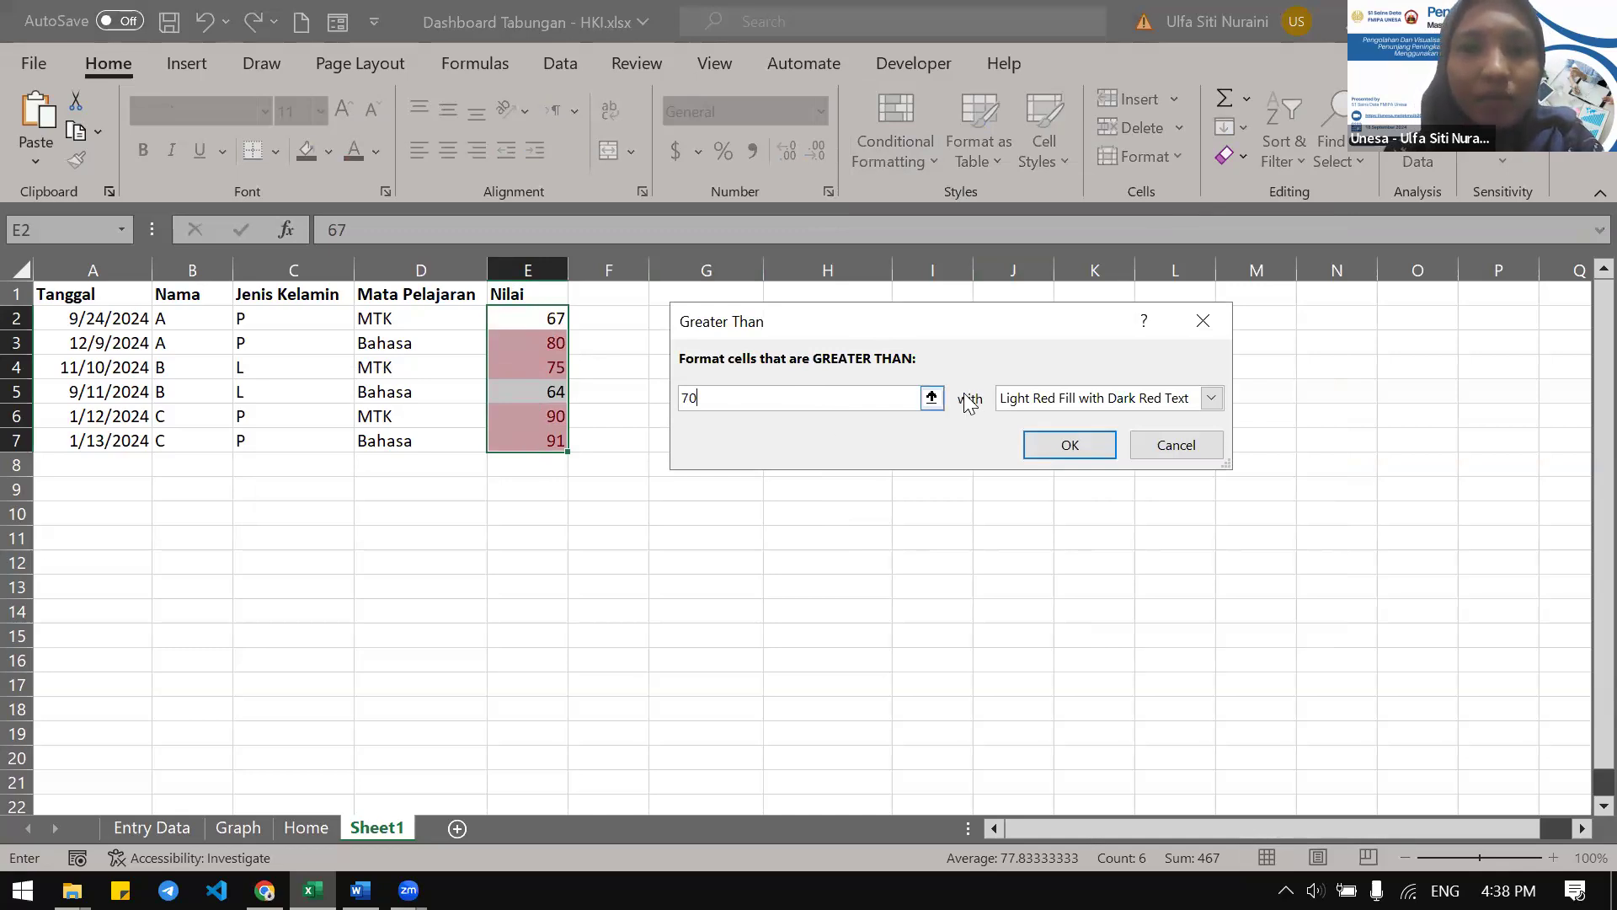
Try Yellow Fill with Dark Yellow Text, Red Border, Light Red Fill and Custom Format as the rule's format
left_click(1091, 401)
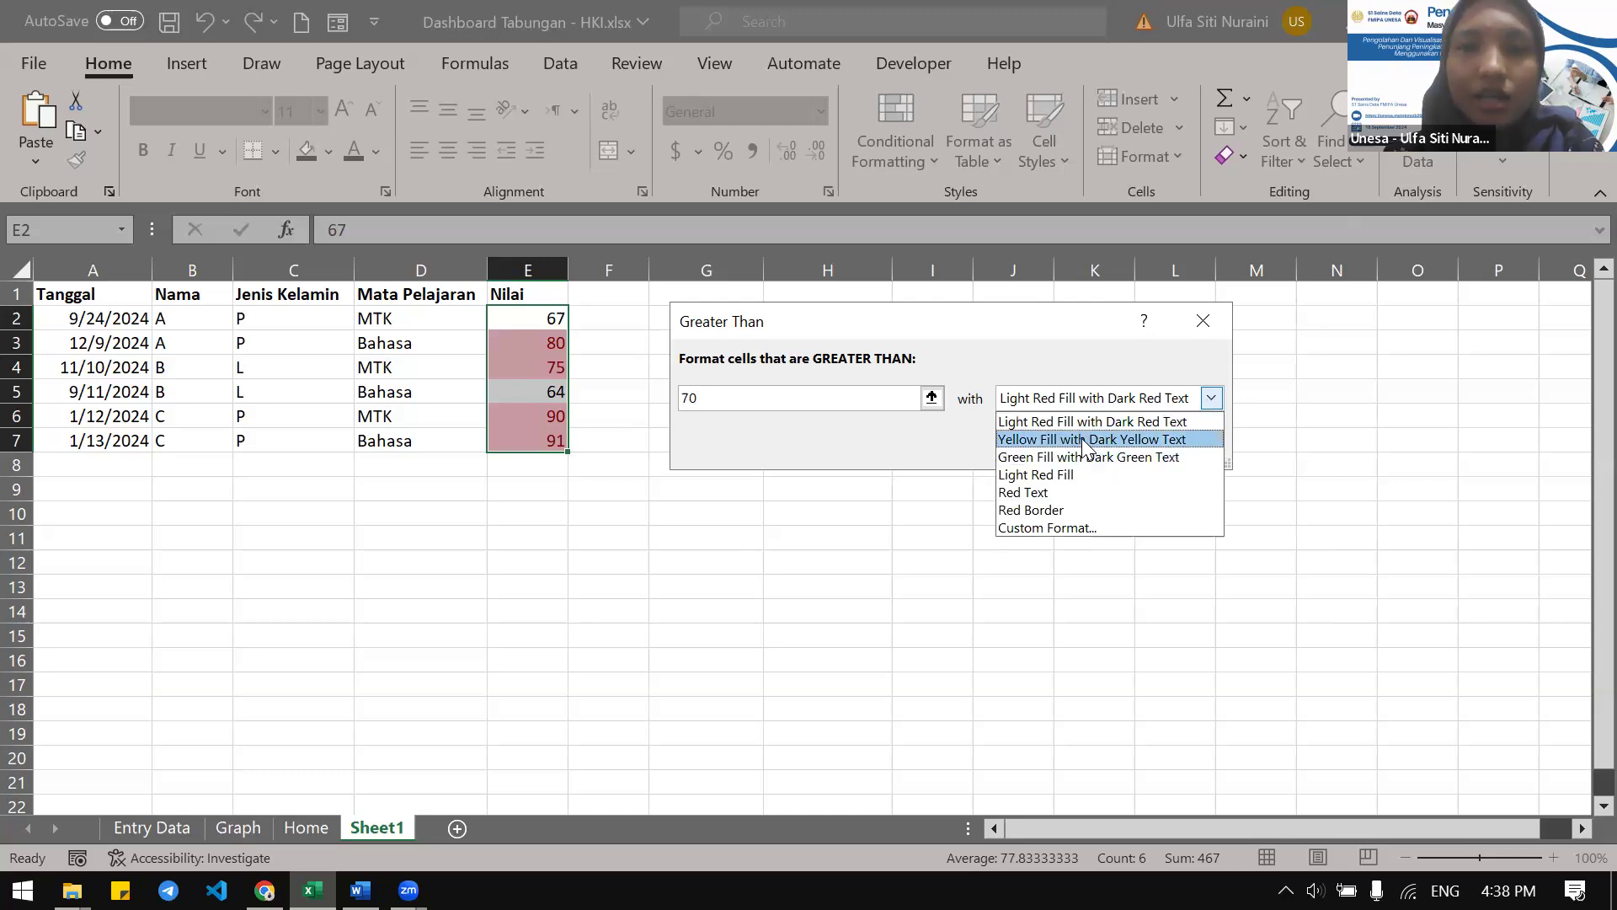
left_click(1083, 439)
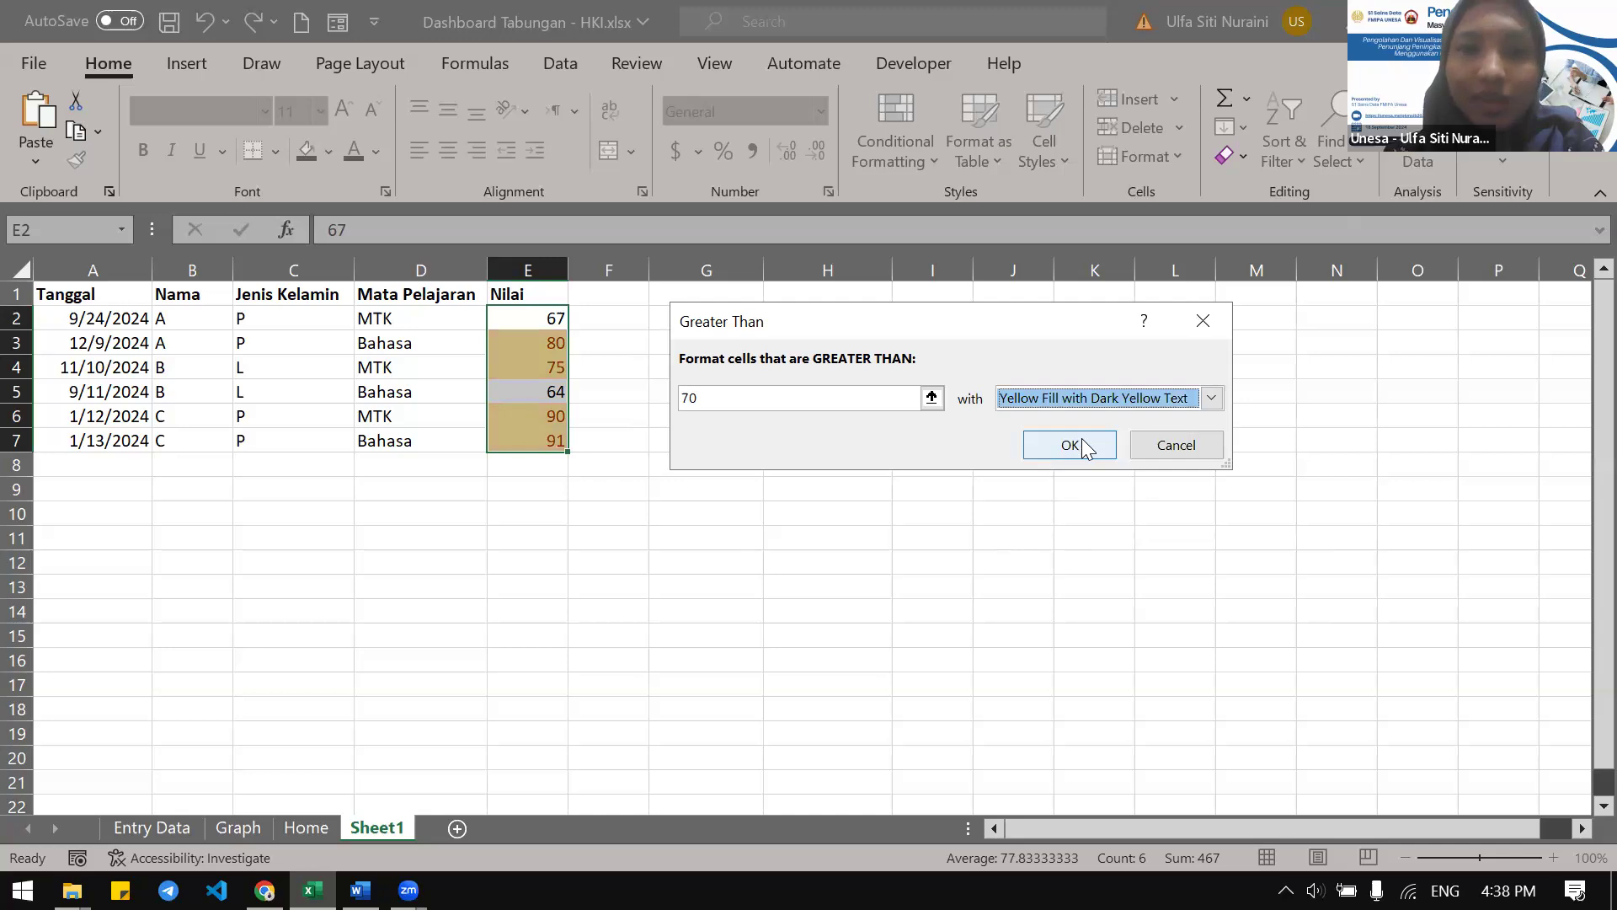
key("alt+Down")
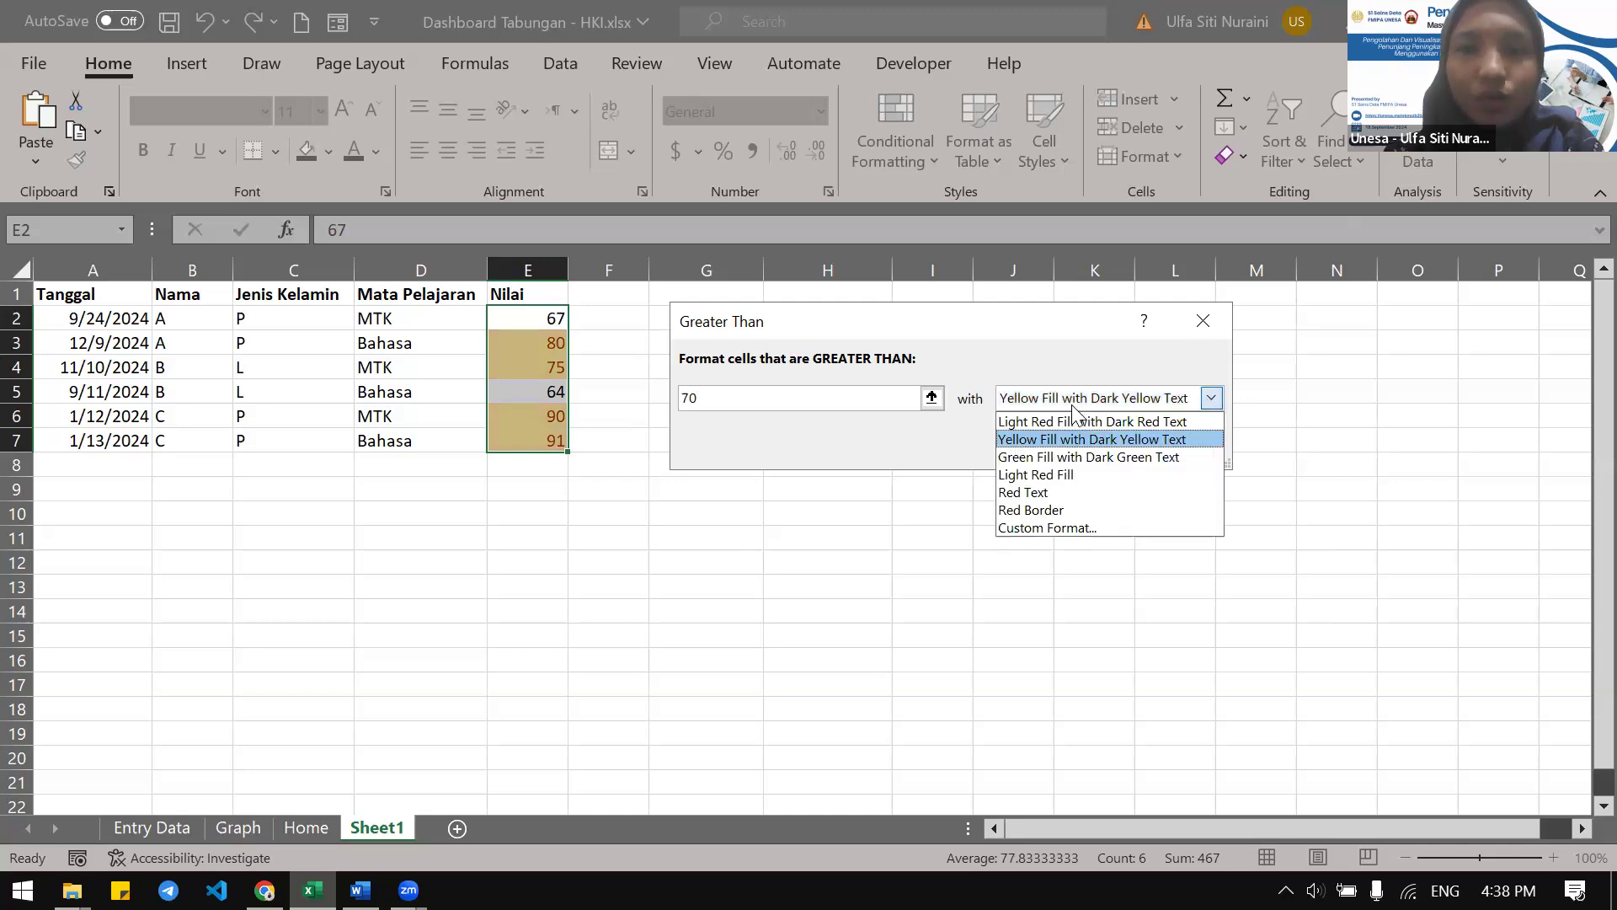
left_click(1063, 509)
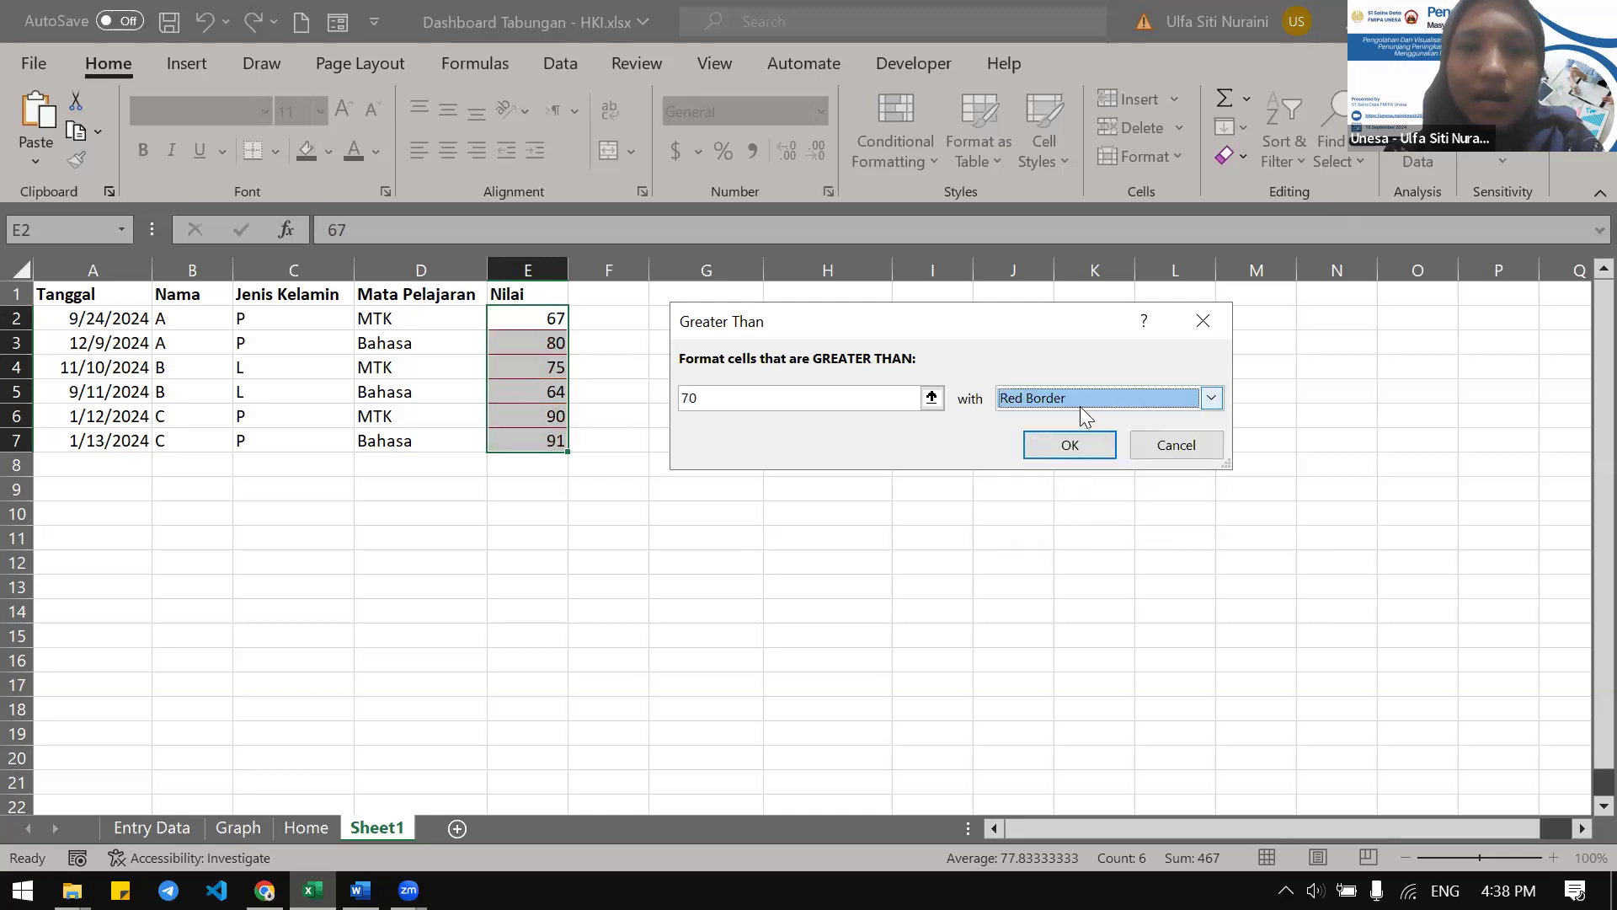
left_click(1081, 406)
left_click(1043, 476)
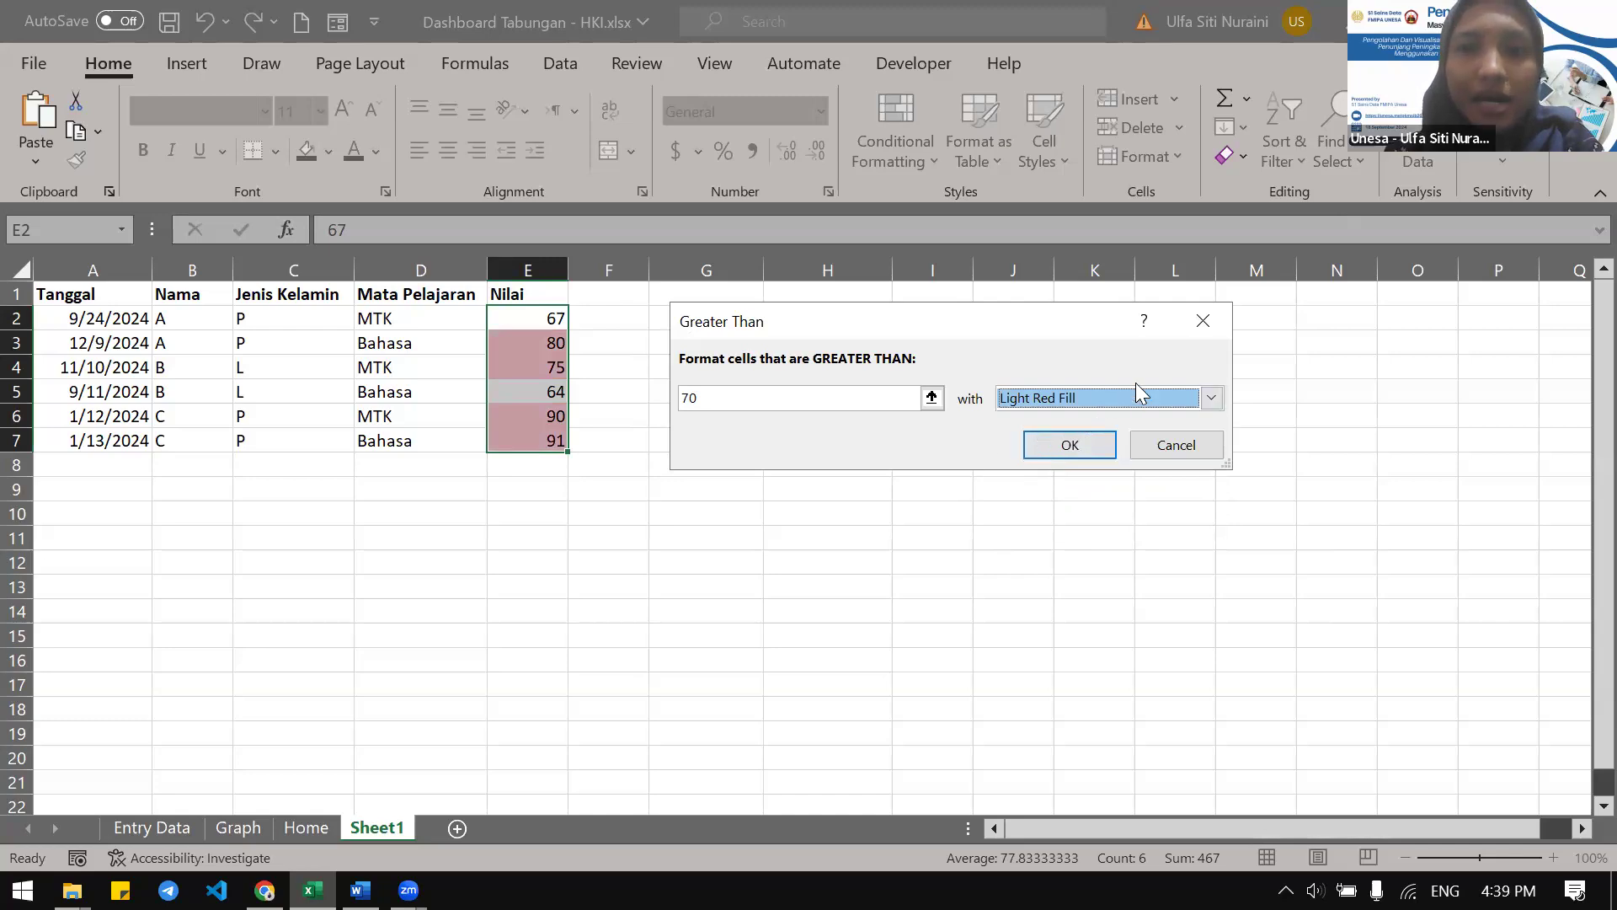
left_click(1104, 394)
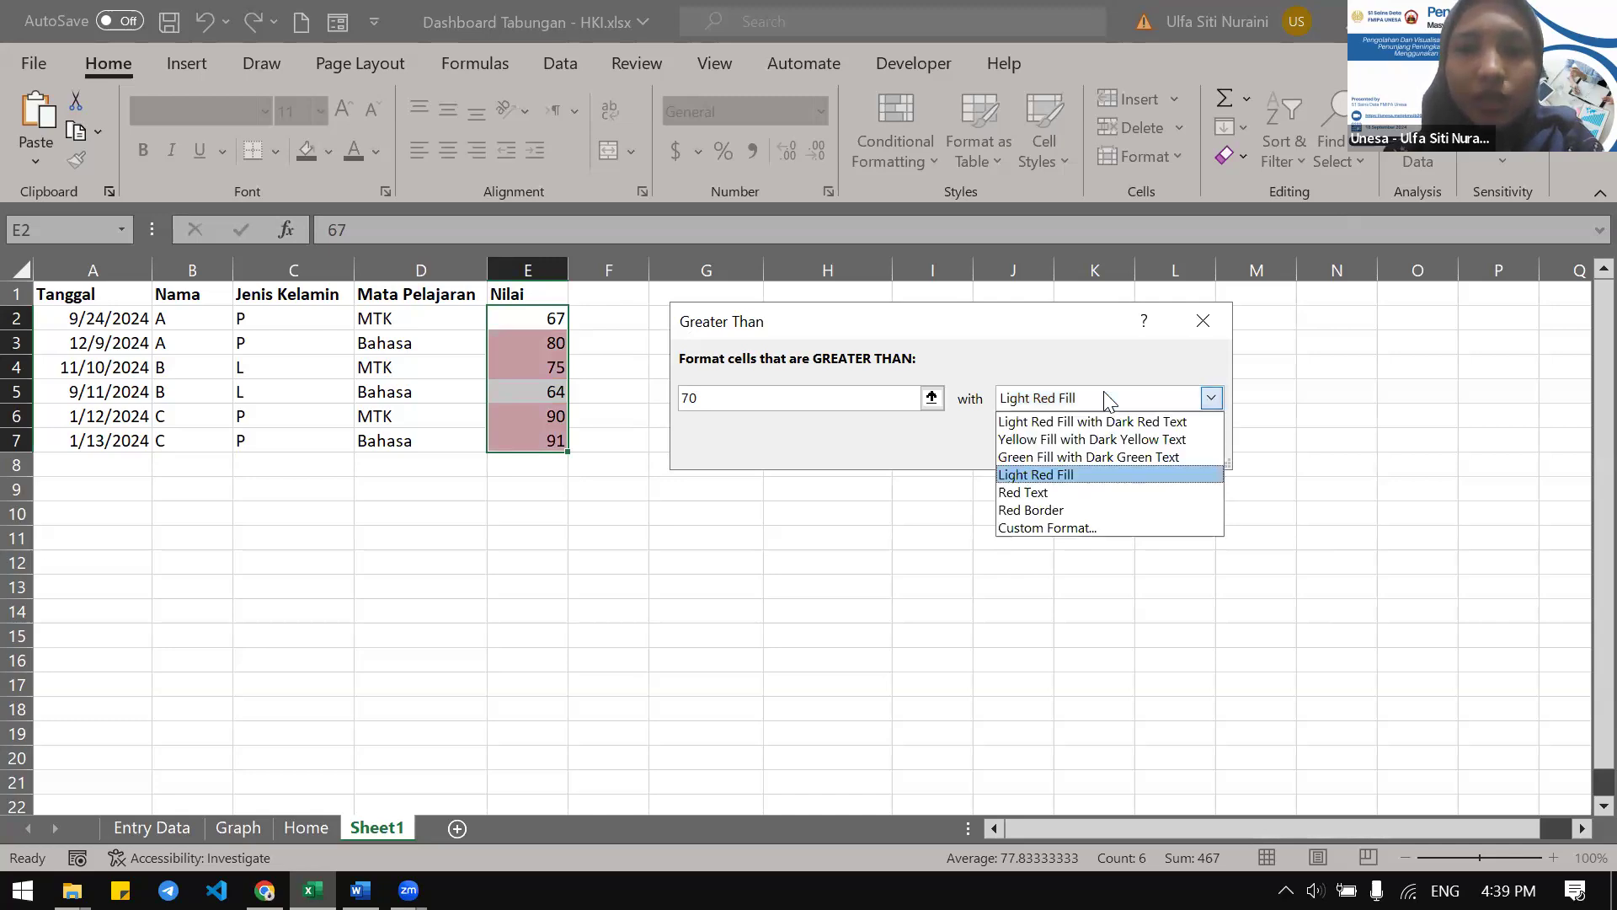
left_click(1031, 531)
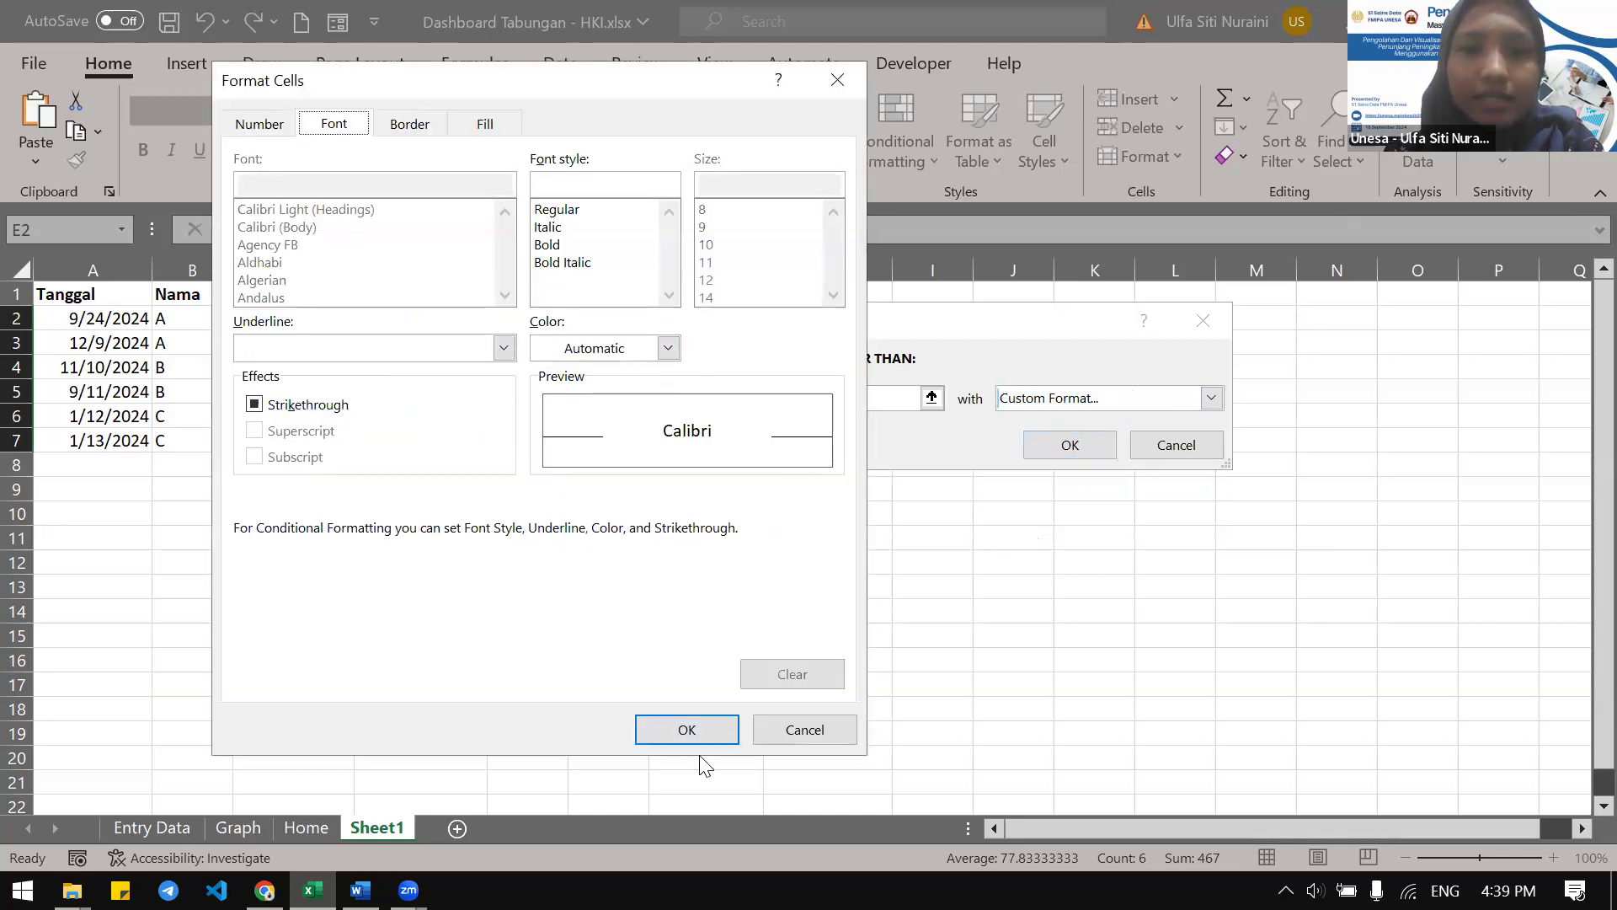
left_click(805, 730)
Apply the Greater Than rule with Light Red Fill with Dark Red Text
left_click(1137, 402)
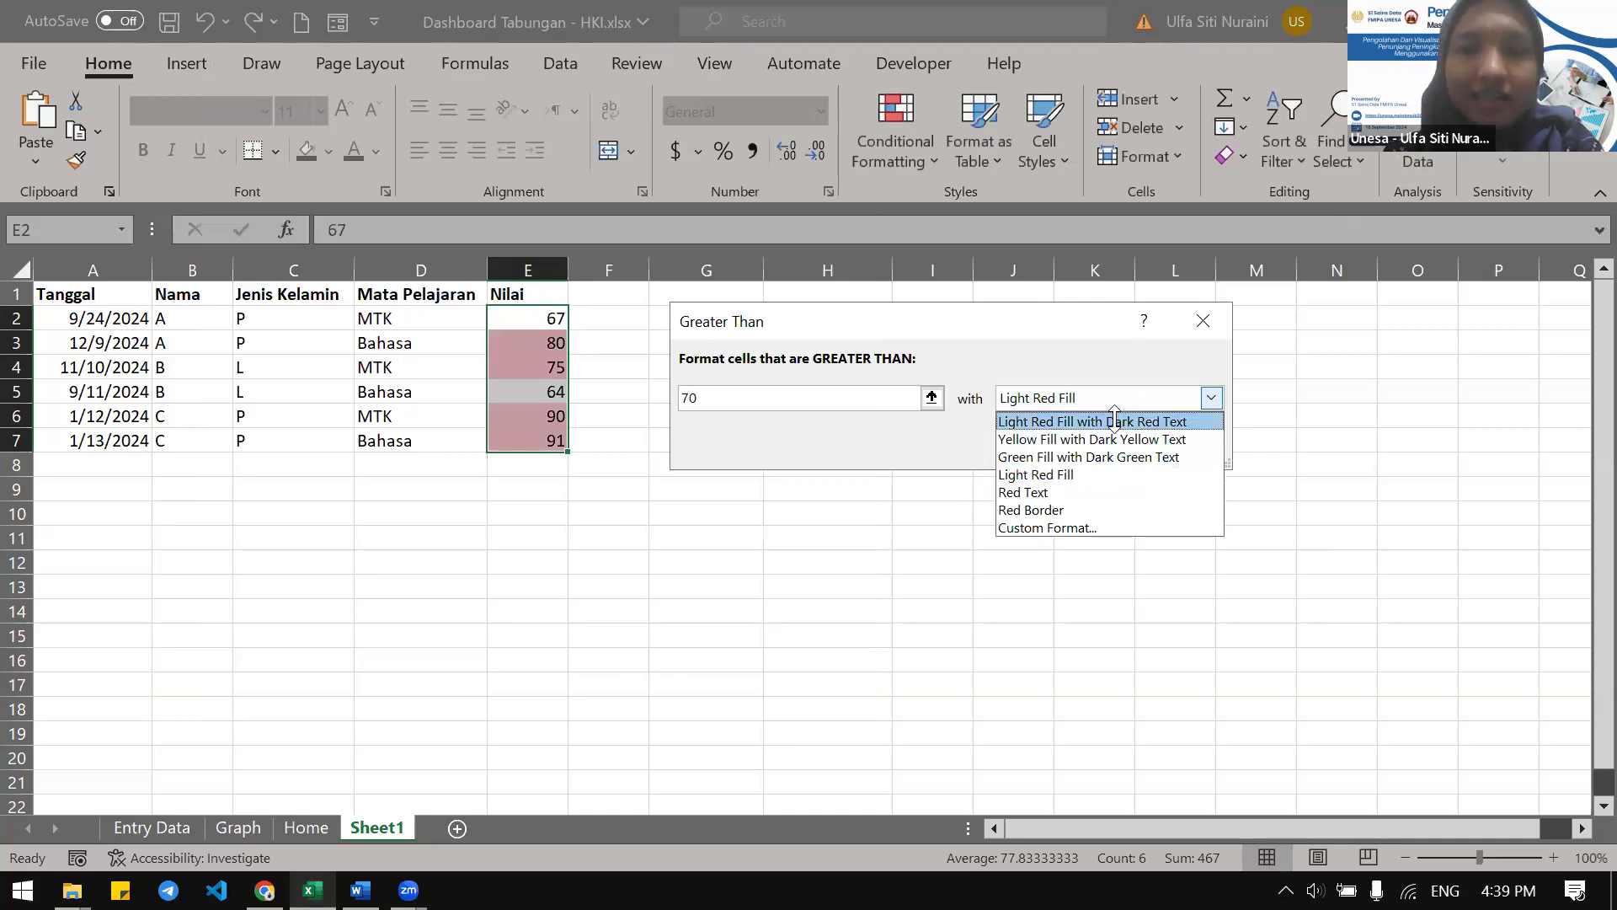
left_click(1114, 419)
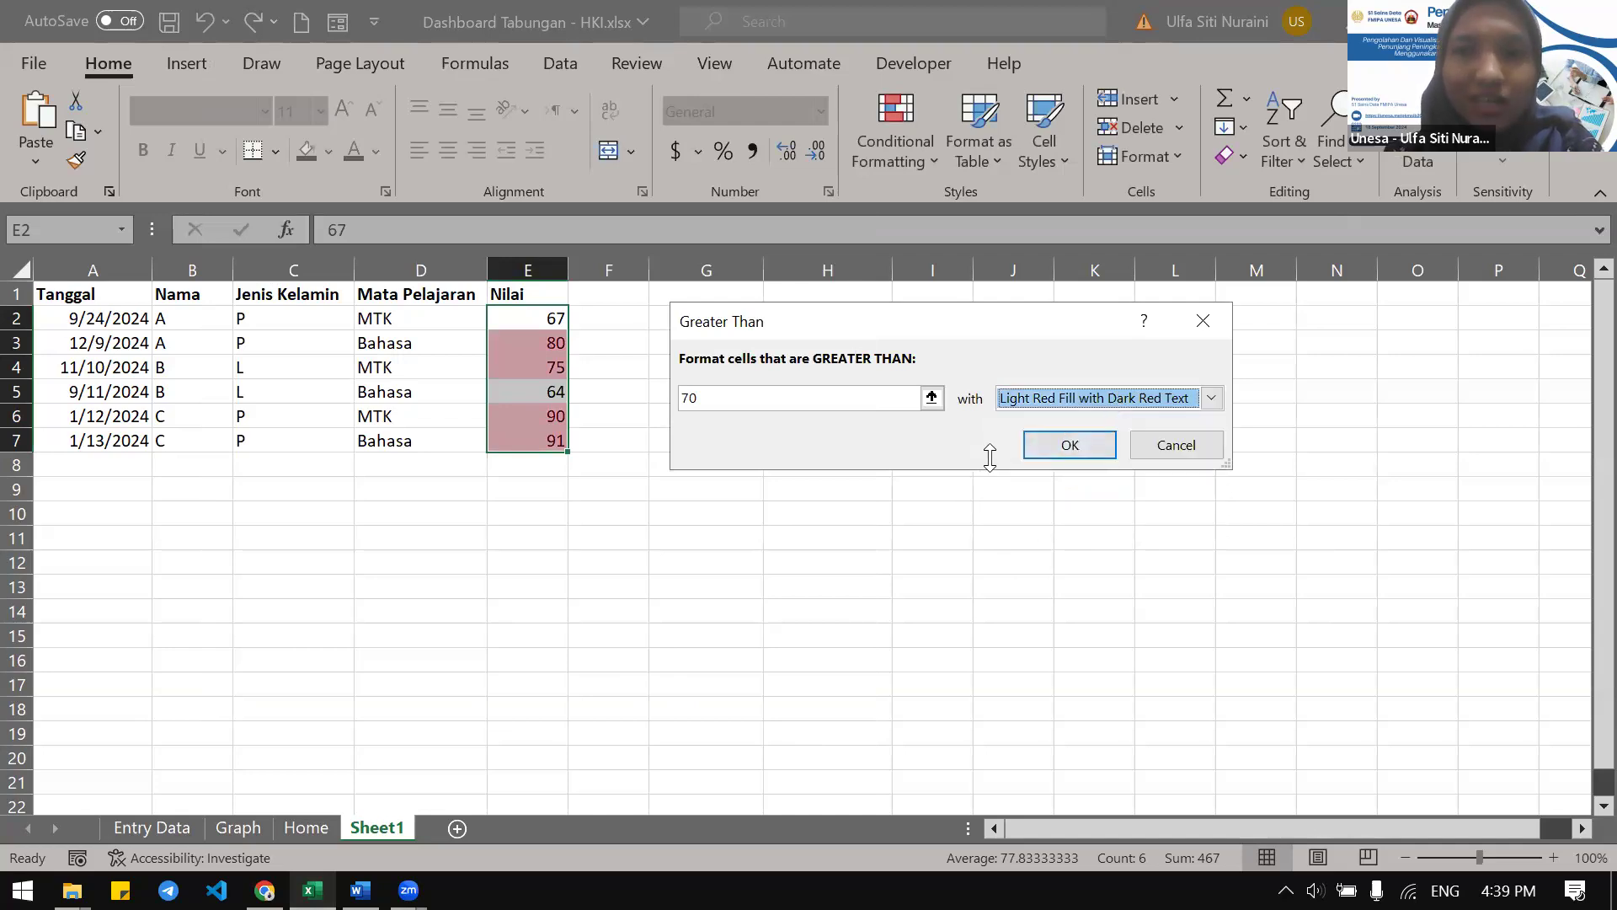
left_click(1066, 445)
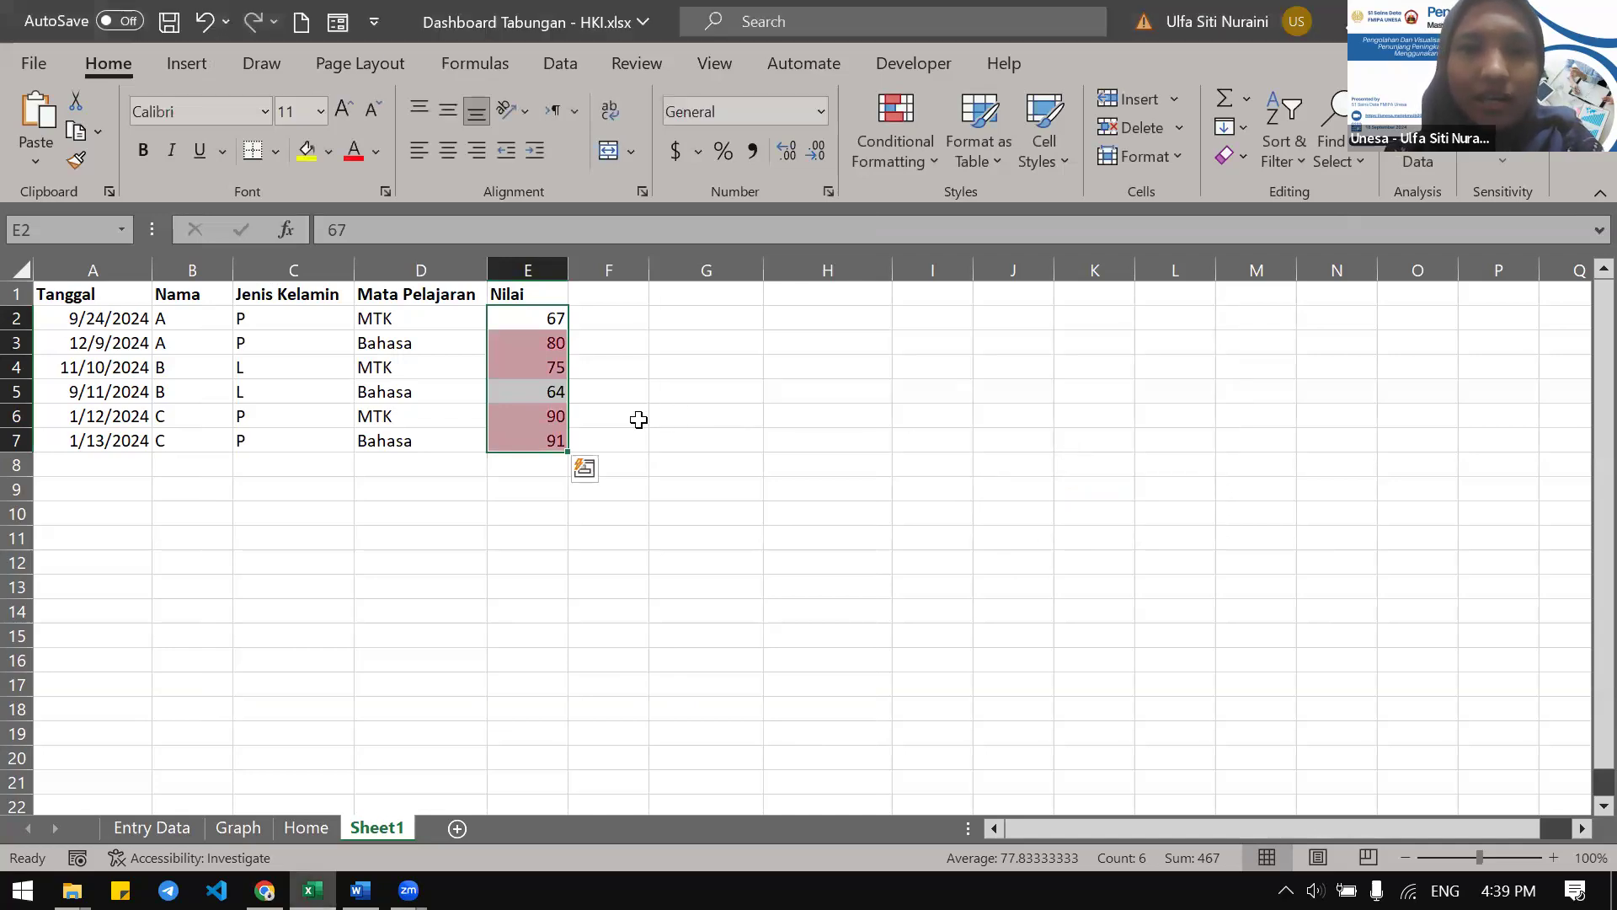
Examine which Nilai scores are highlighted and review the other Conditional Formatting rule types, such as Top/Bottom Rules and Data Bars
left_click(635, 416)
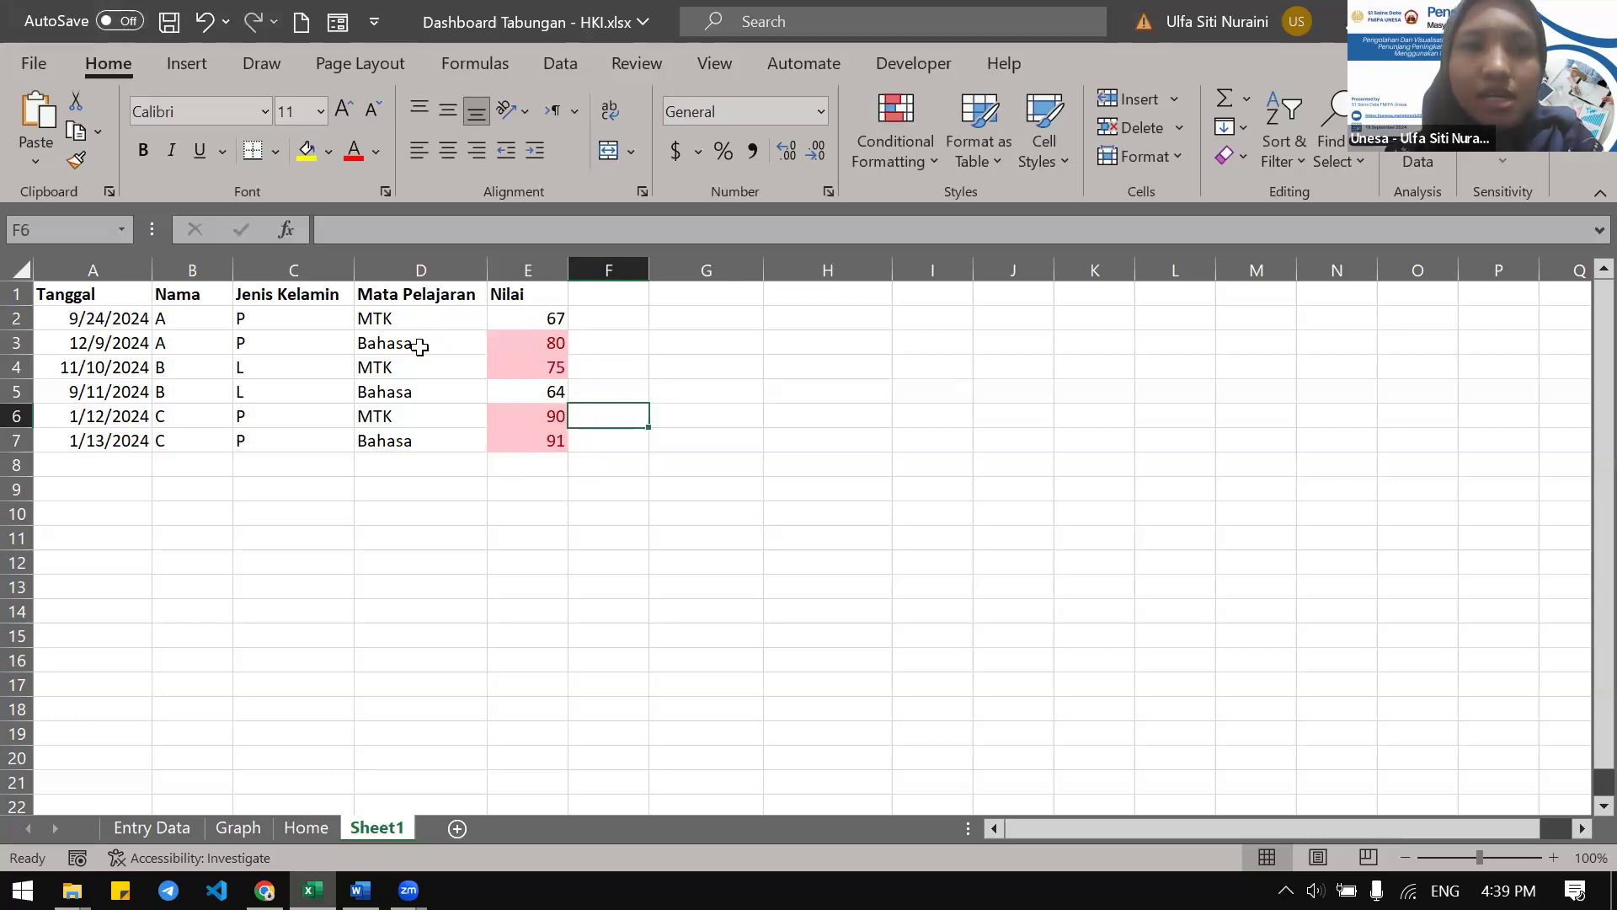
left_click_drag(549, 347, 426, 361)
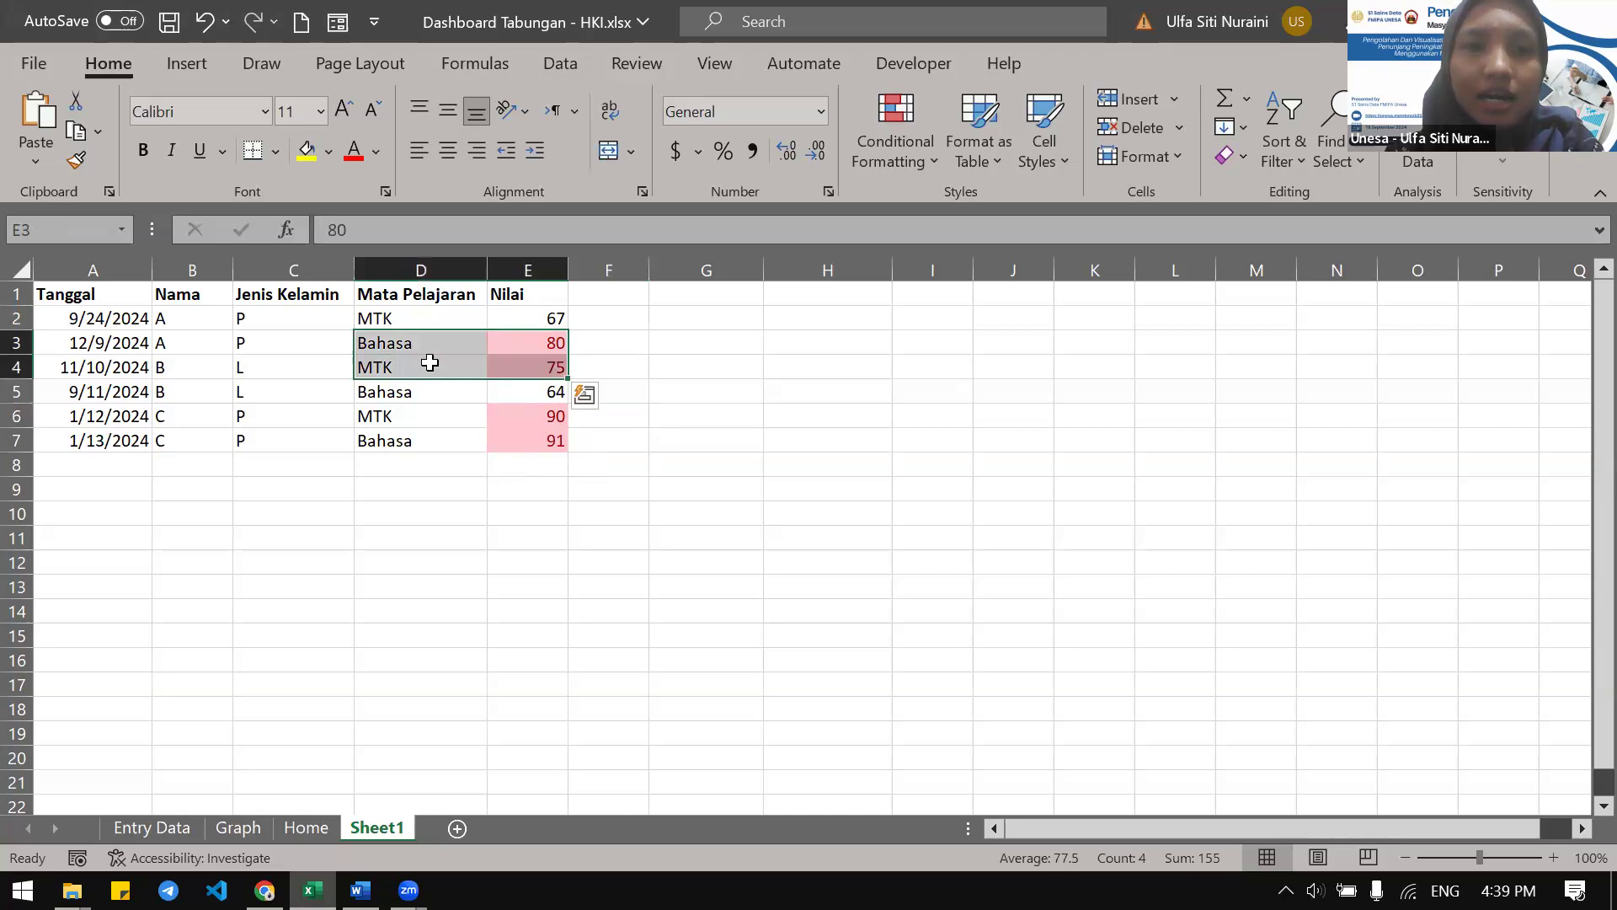
left_click(540, 400)
left_click(530, 433)
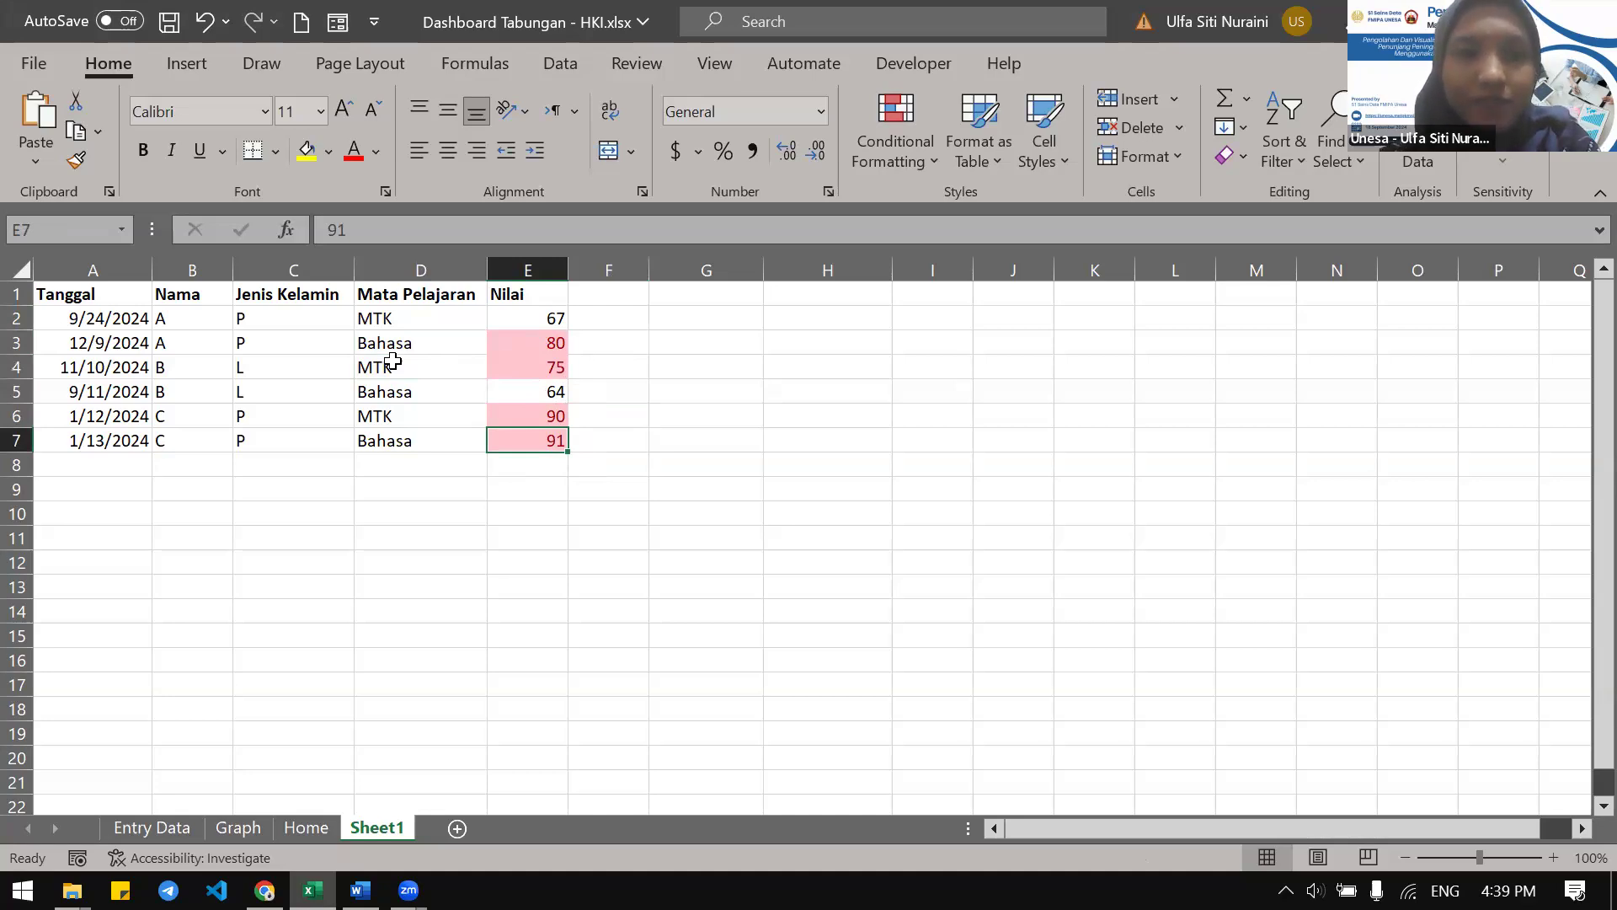
left_click(891, 150)
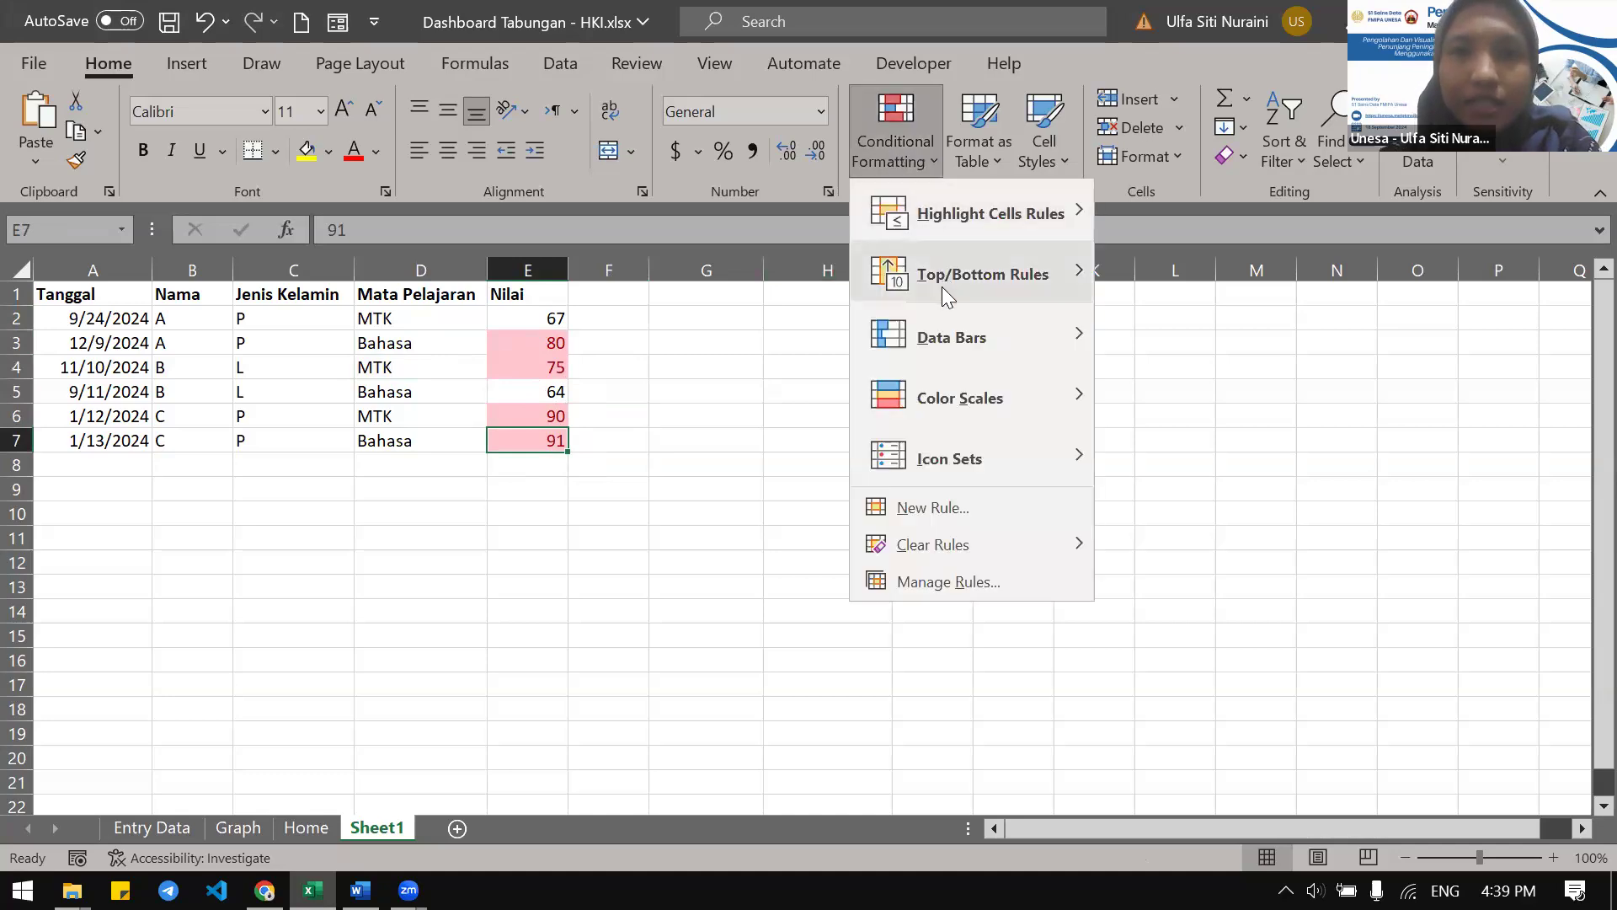
mouse_move(942, 285)
mouse_move(978, 214)
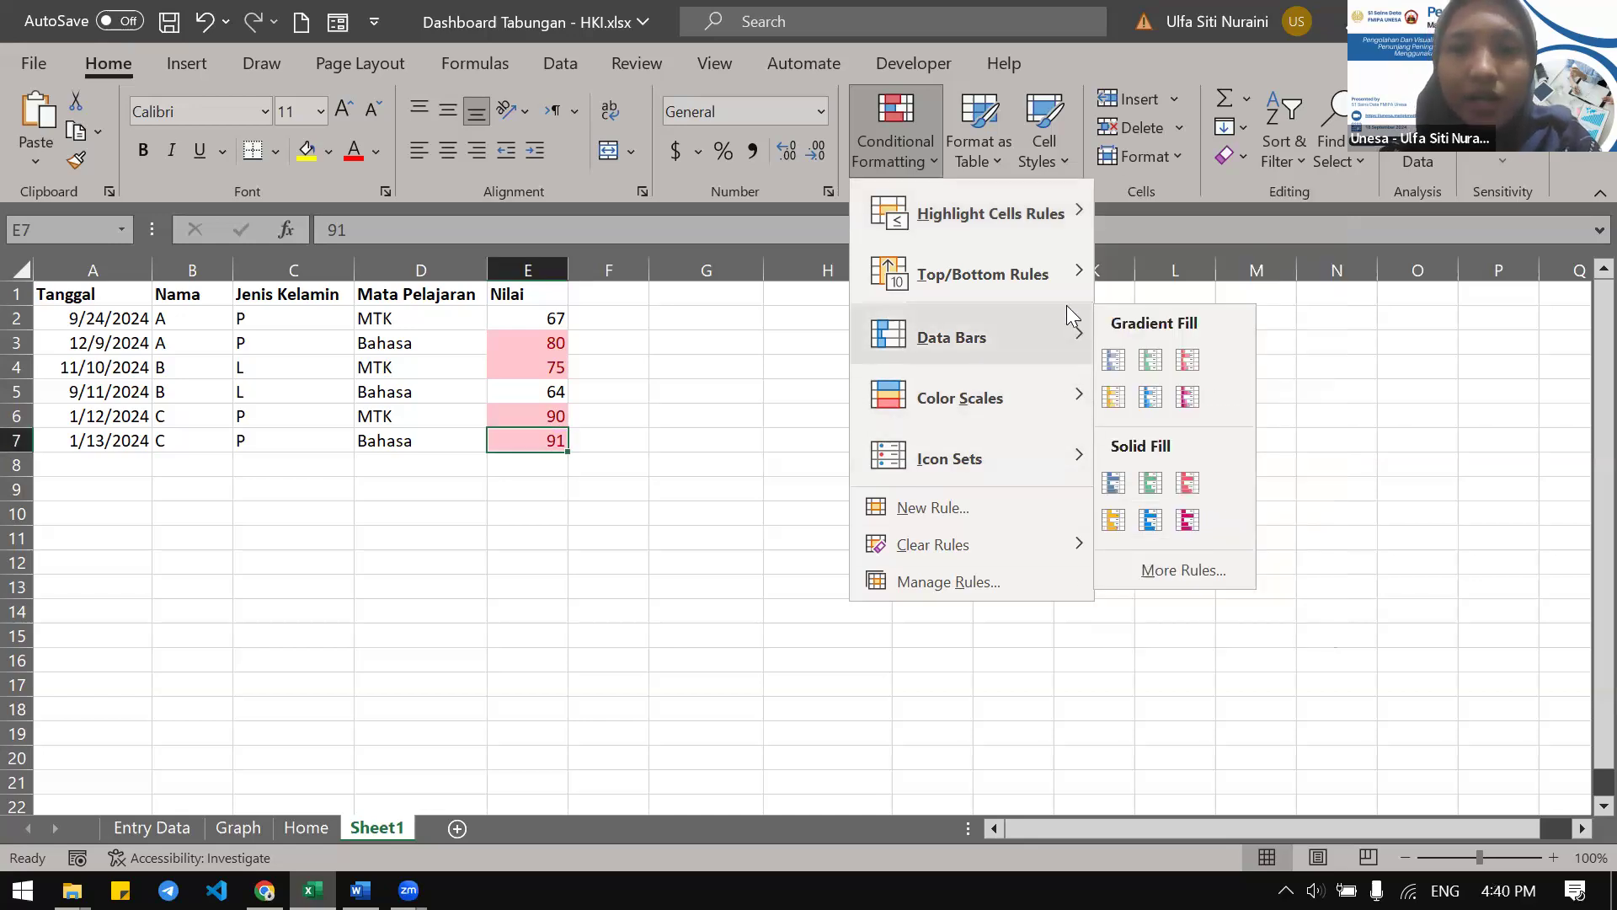
mouse_move(1049, 345)
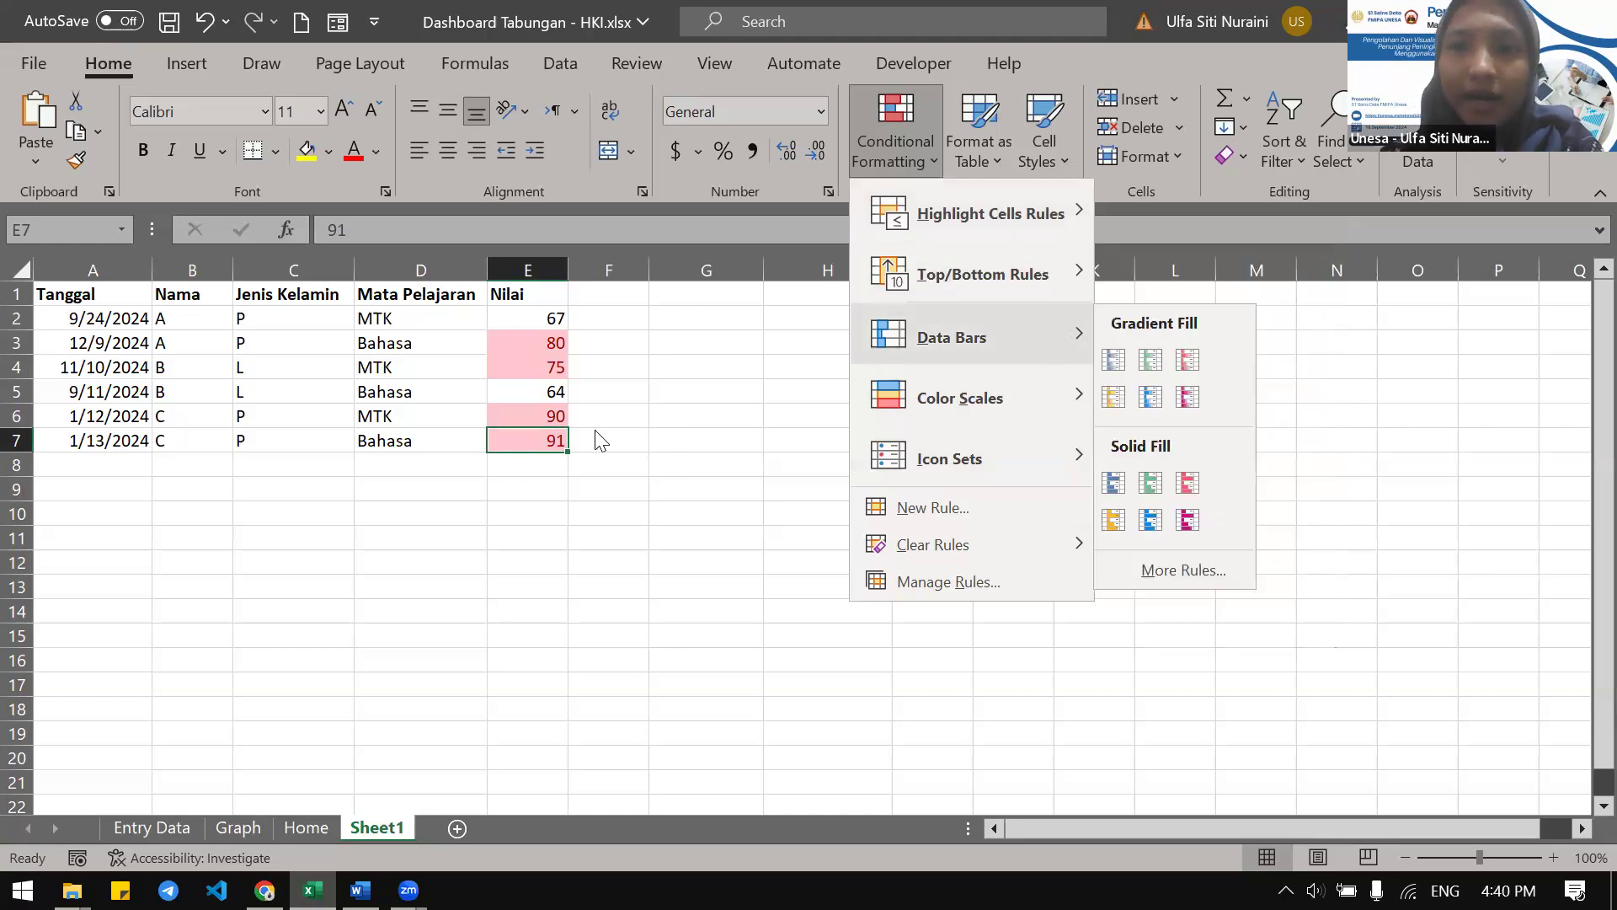
left_click(569, 421)
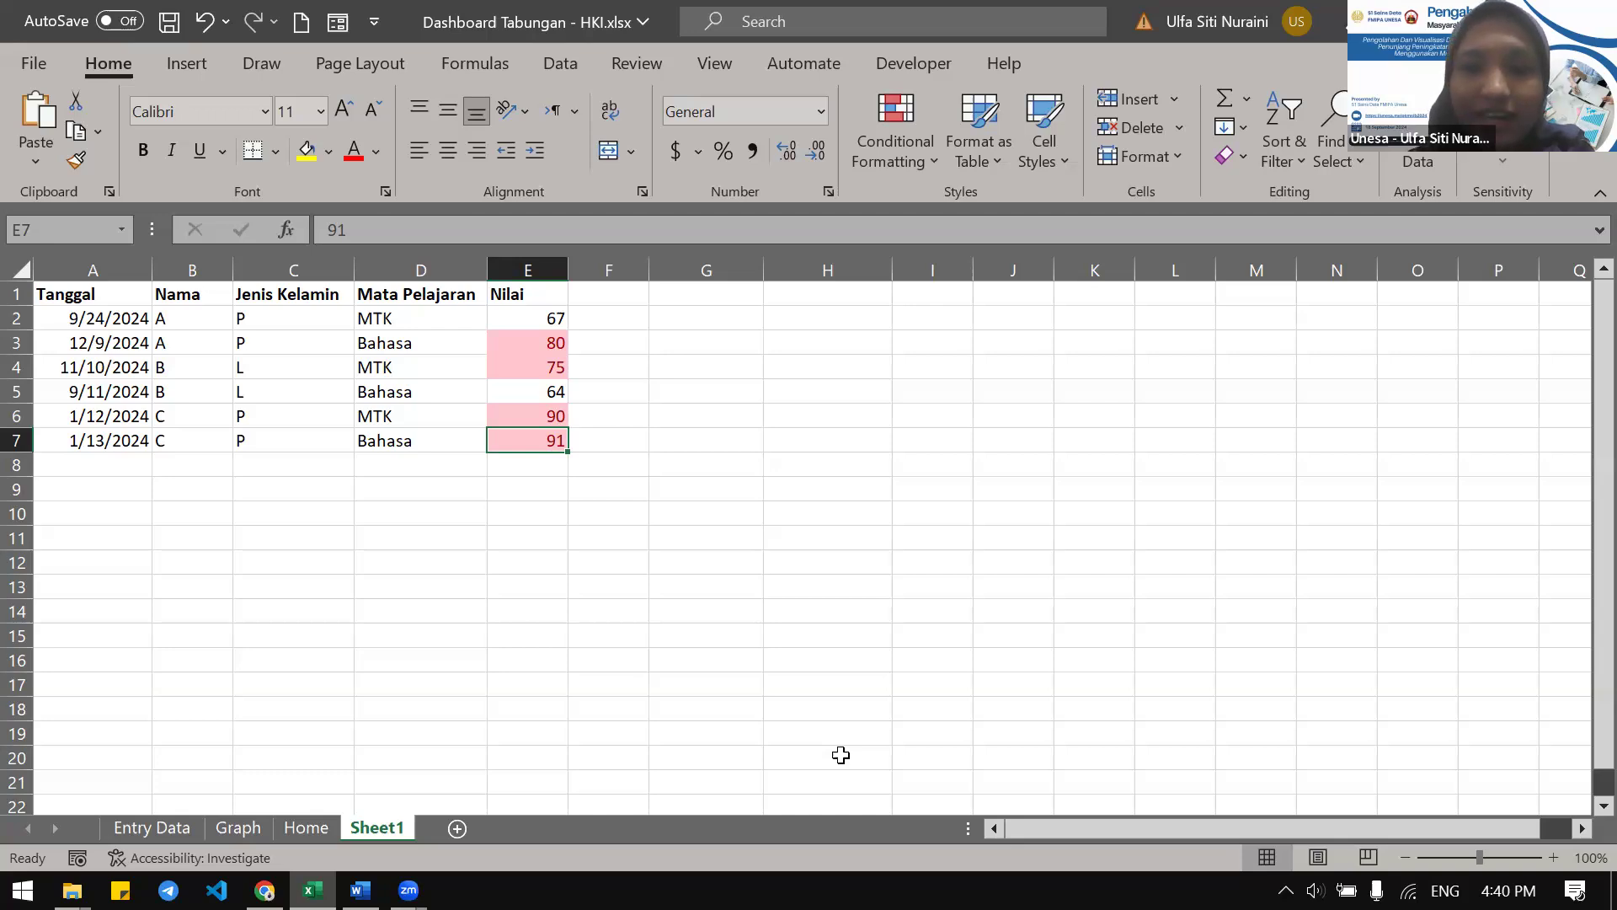
key("alt+Tab")
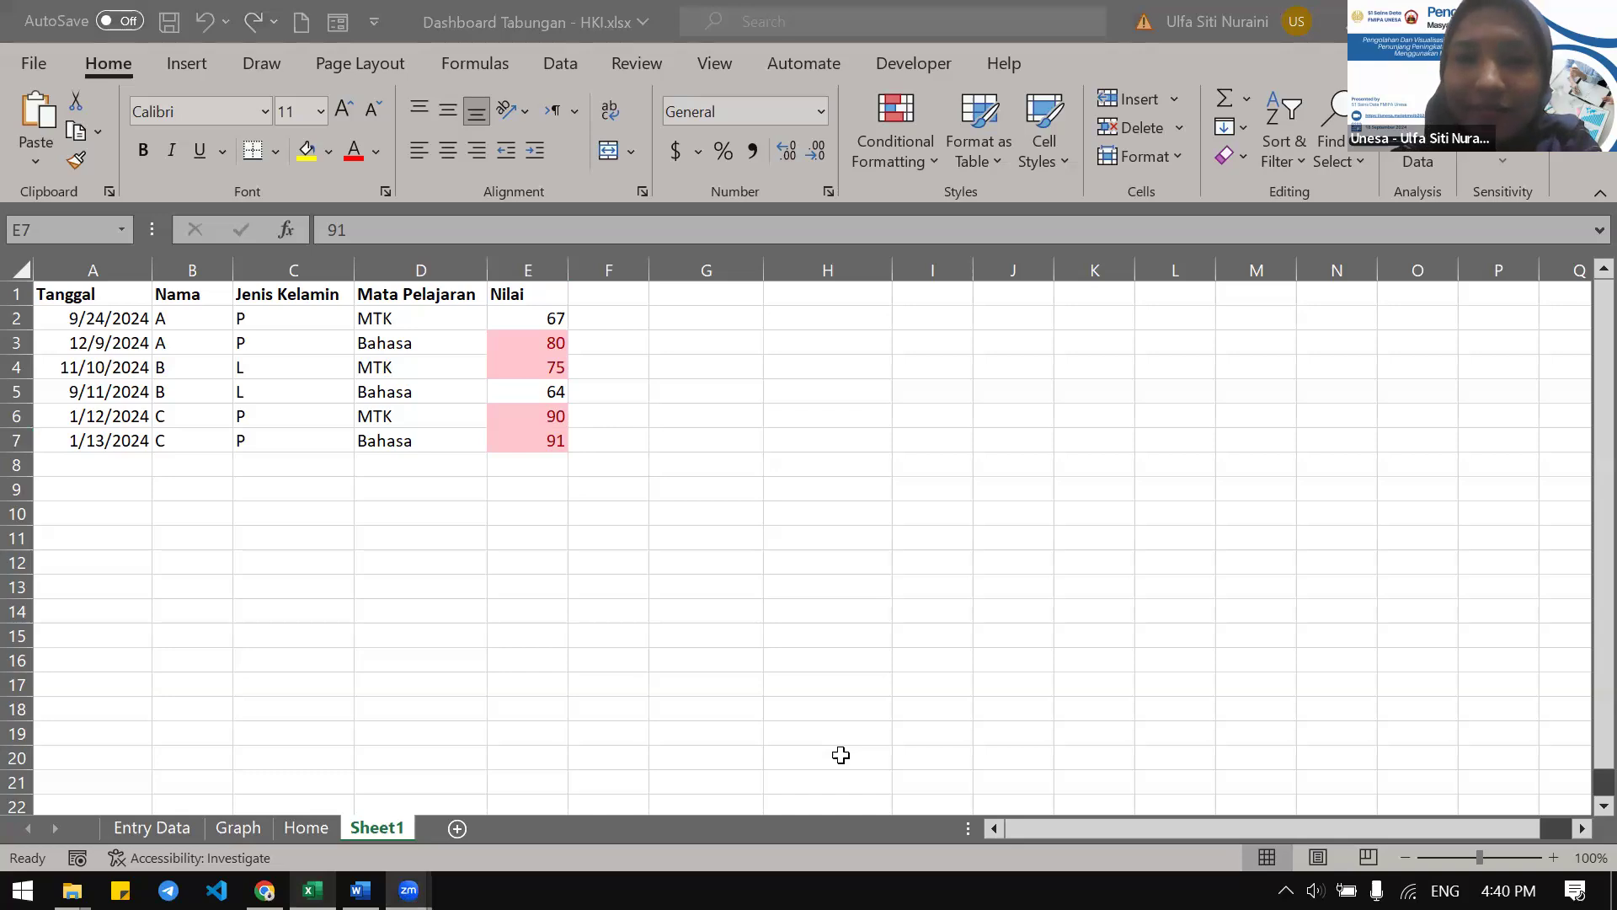
key("alt+Tab")
left_click(522, 296)
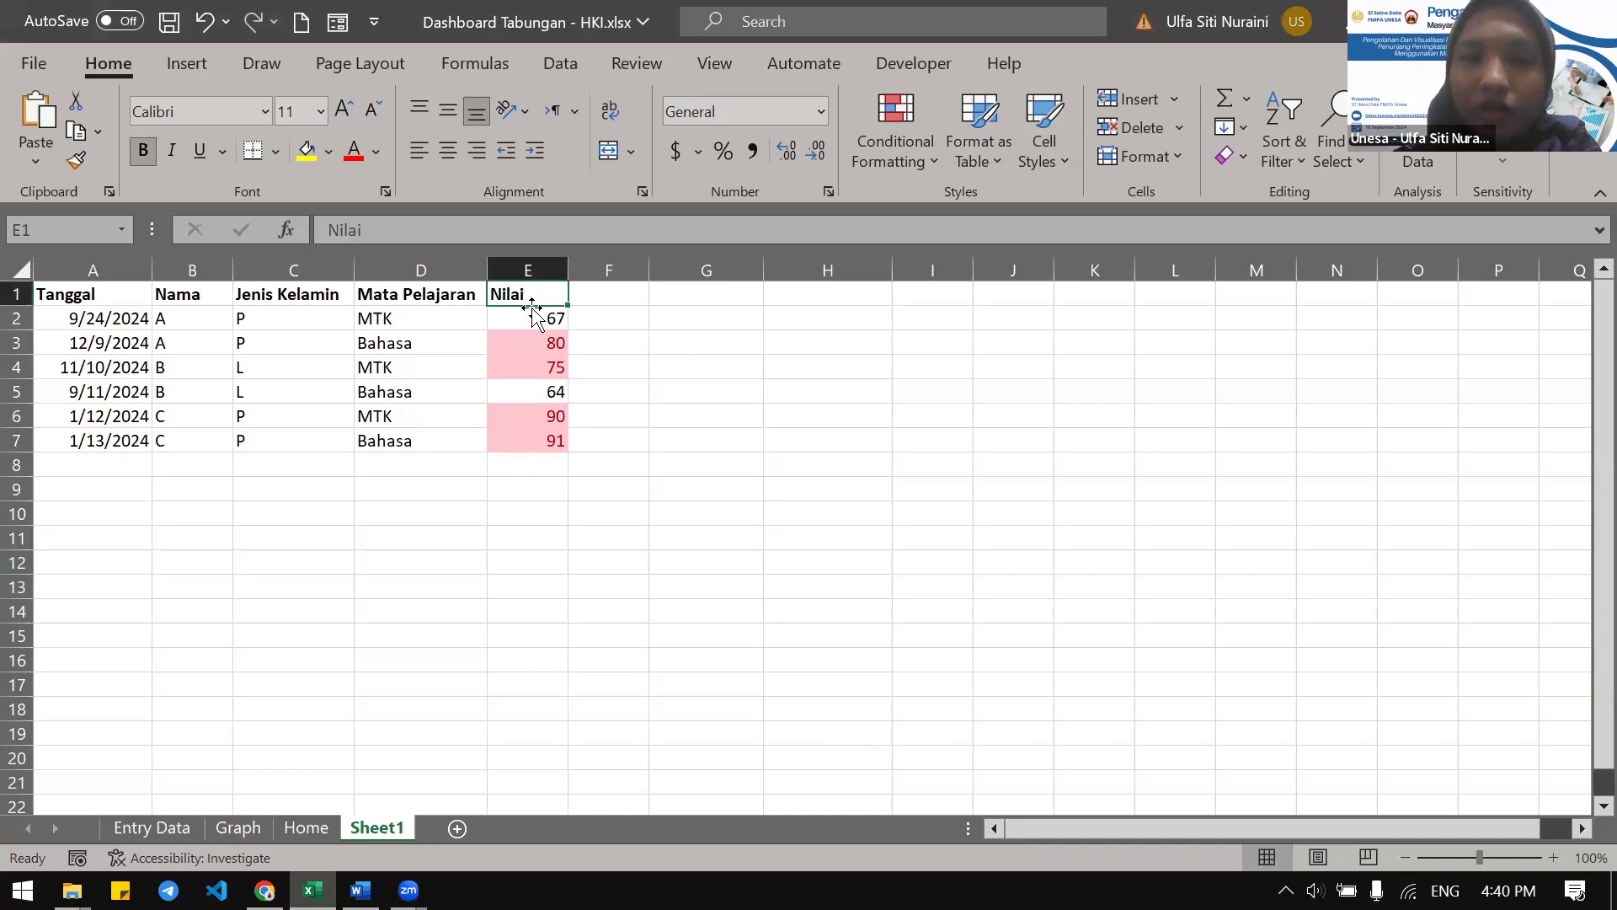
left_click(1031, 145)
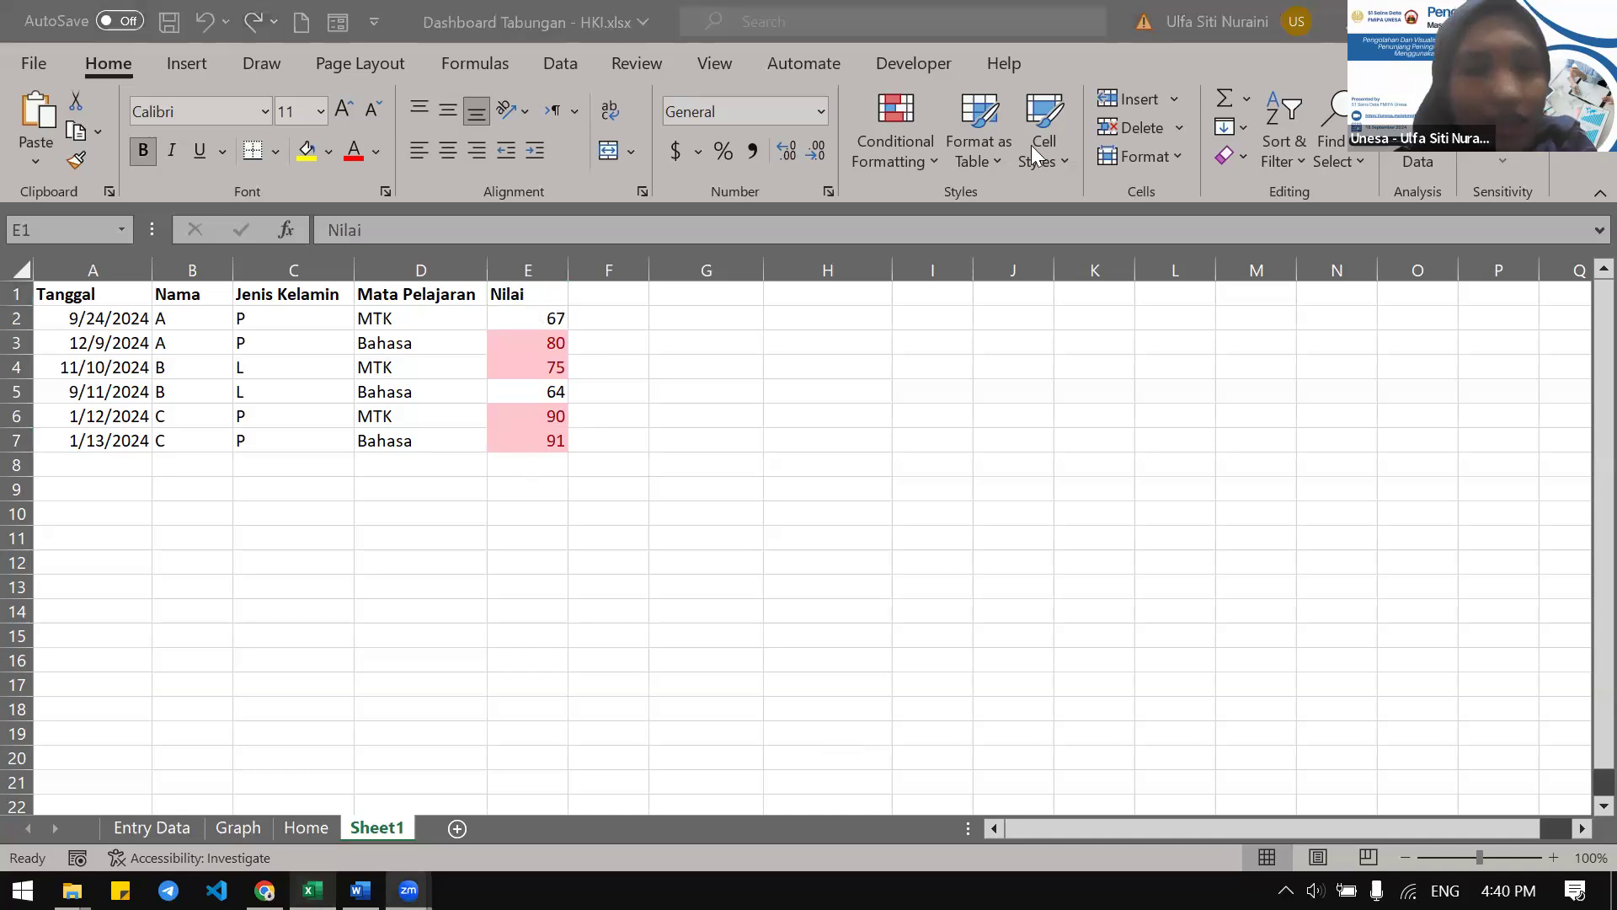
left_click(546, 320)
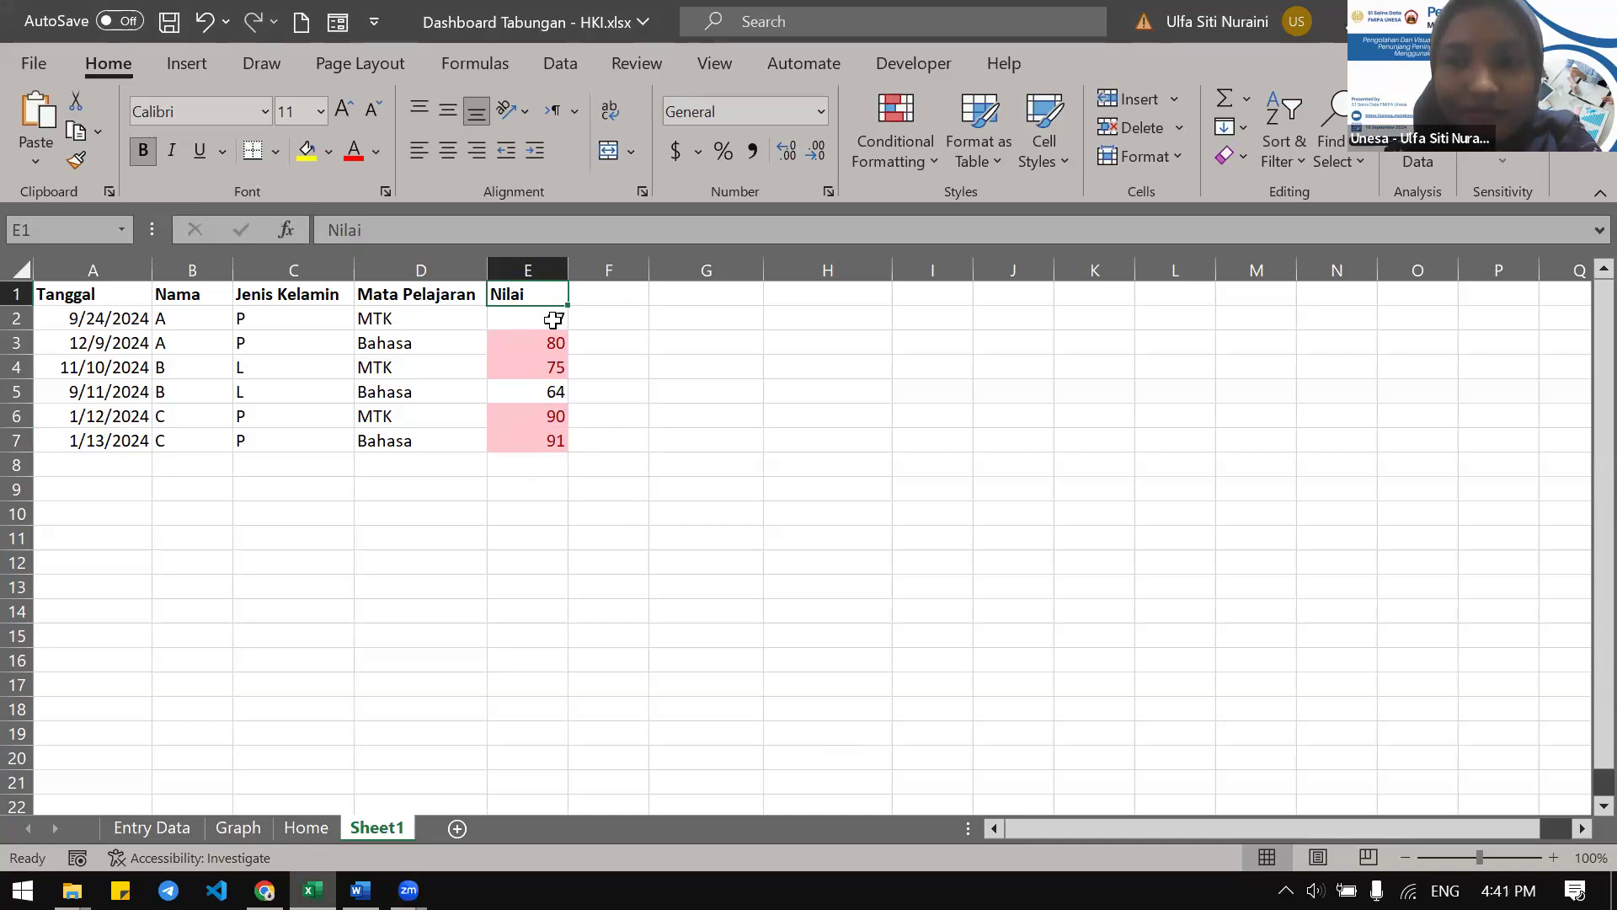
left_click(553, 320)
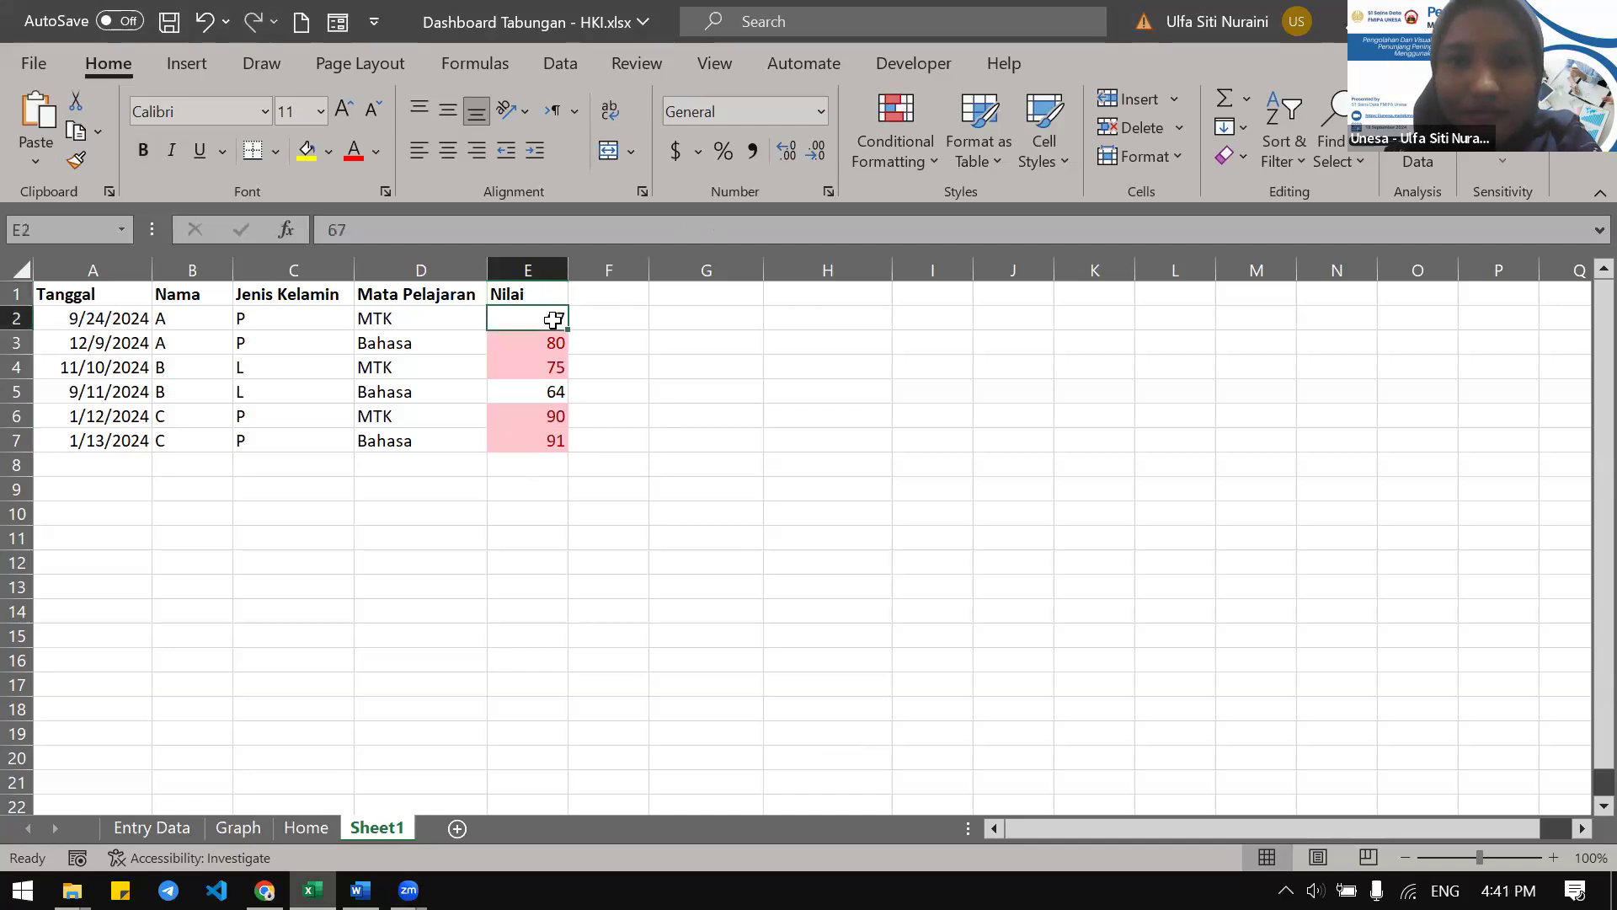
key("shift+Down")
key("shift+Down")
key("shift+Down")
key("shift+Down")
key("shift+Down")
key("shift+Down")
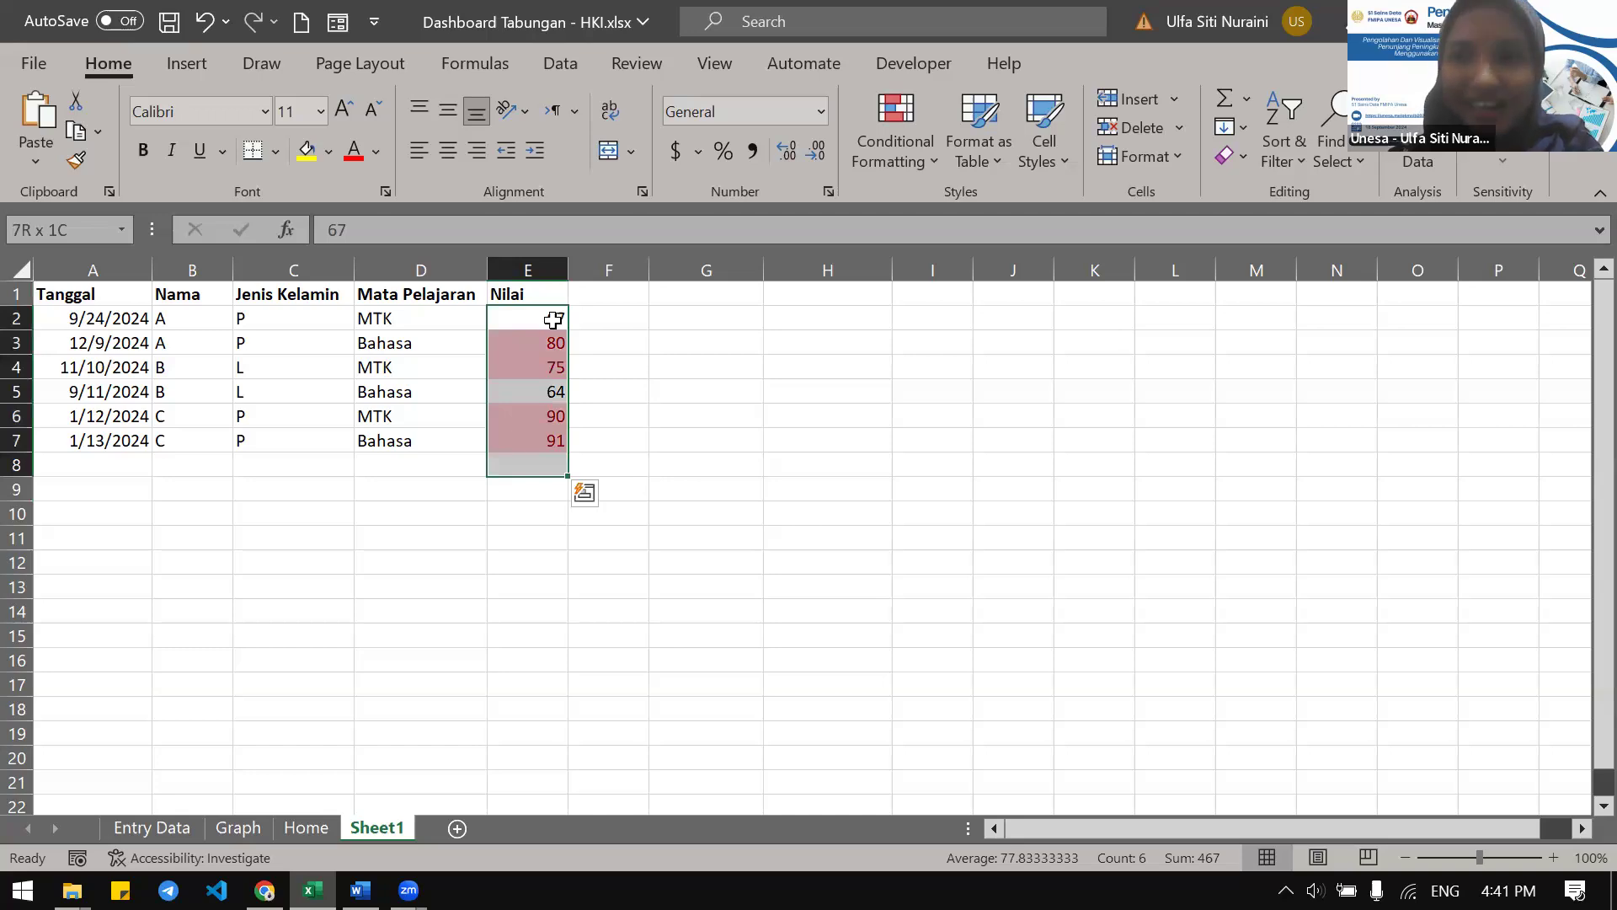
left_click(554, 320)
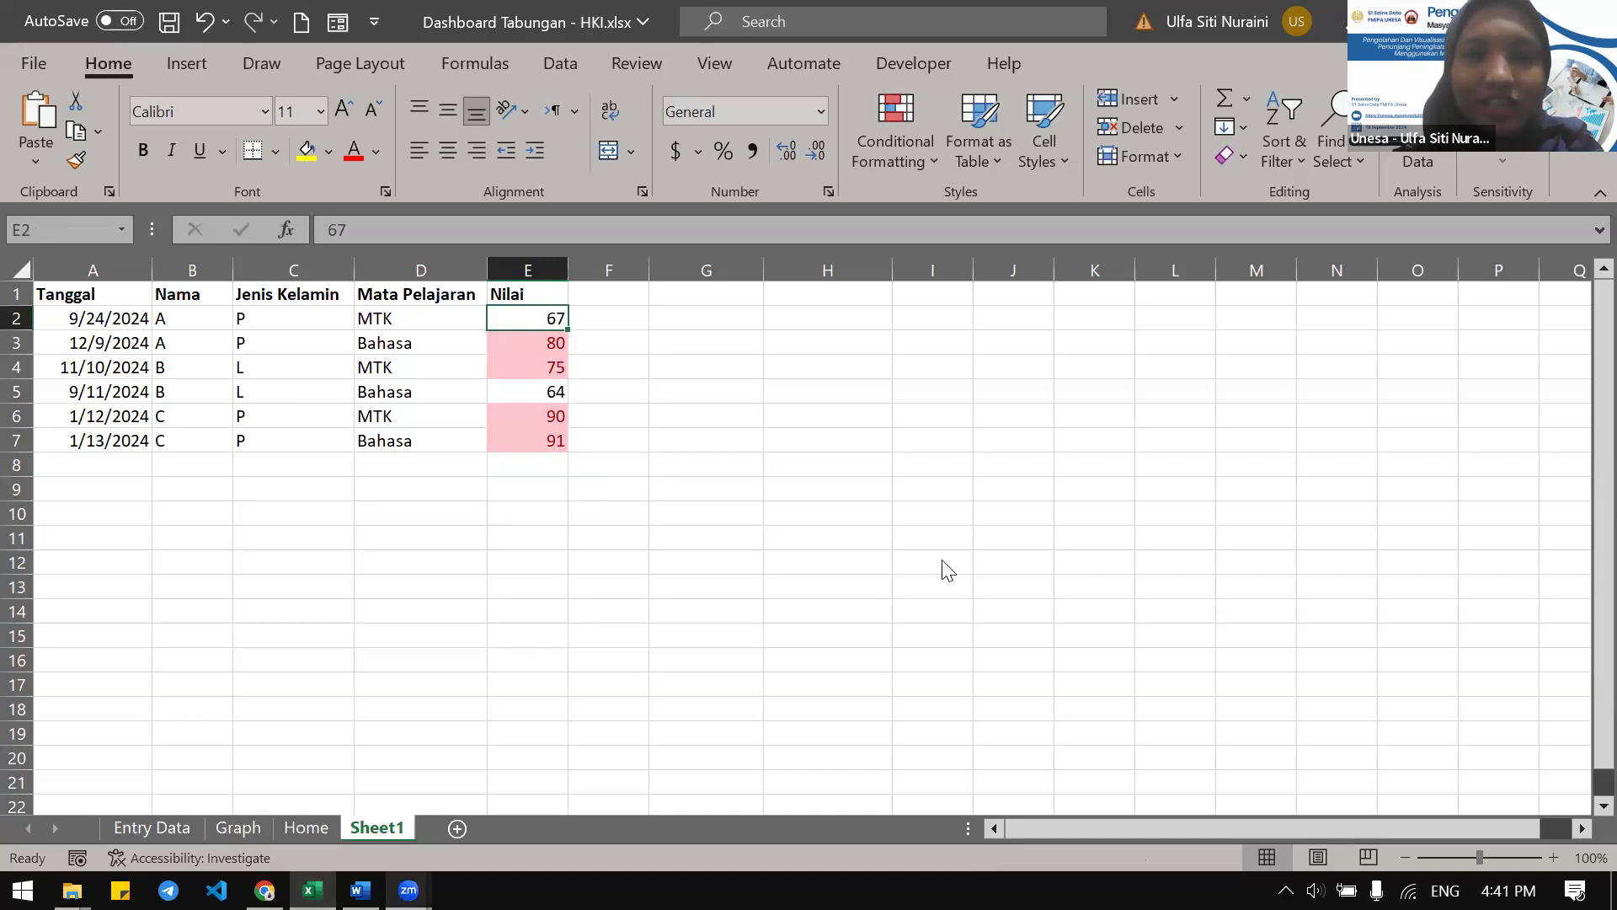
Switch to the PDF module in Chrome and review the conditional formatting example through to section 1.8 Data Validation
key("alt+Tab")
scroll(941, 556, "down", 15)
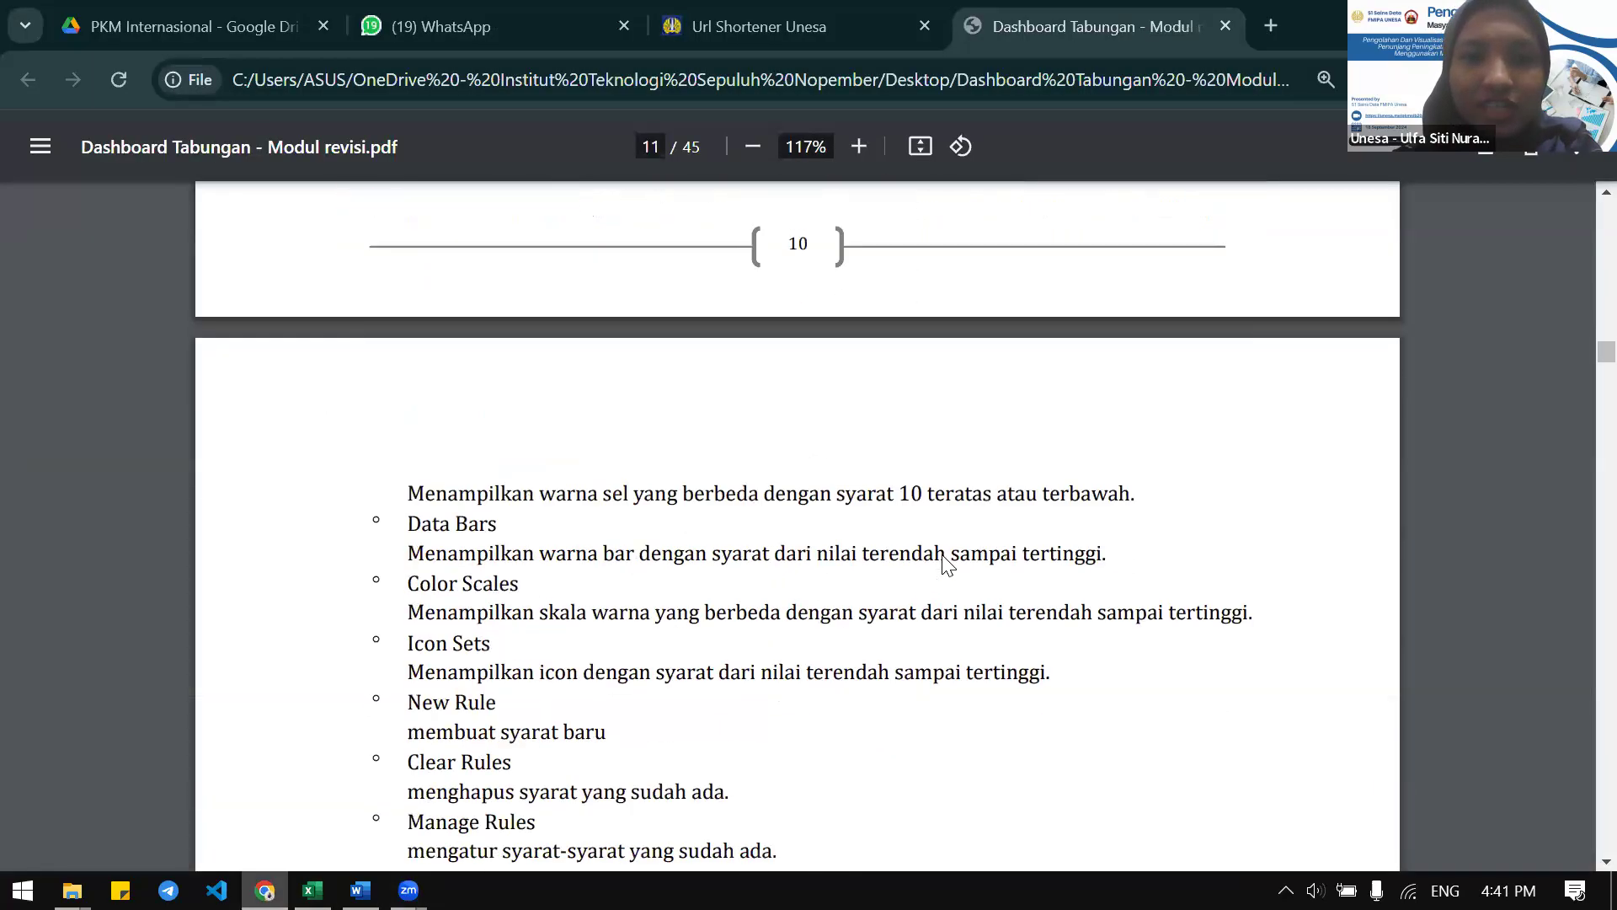
scroll(942, 554, "down", 10)
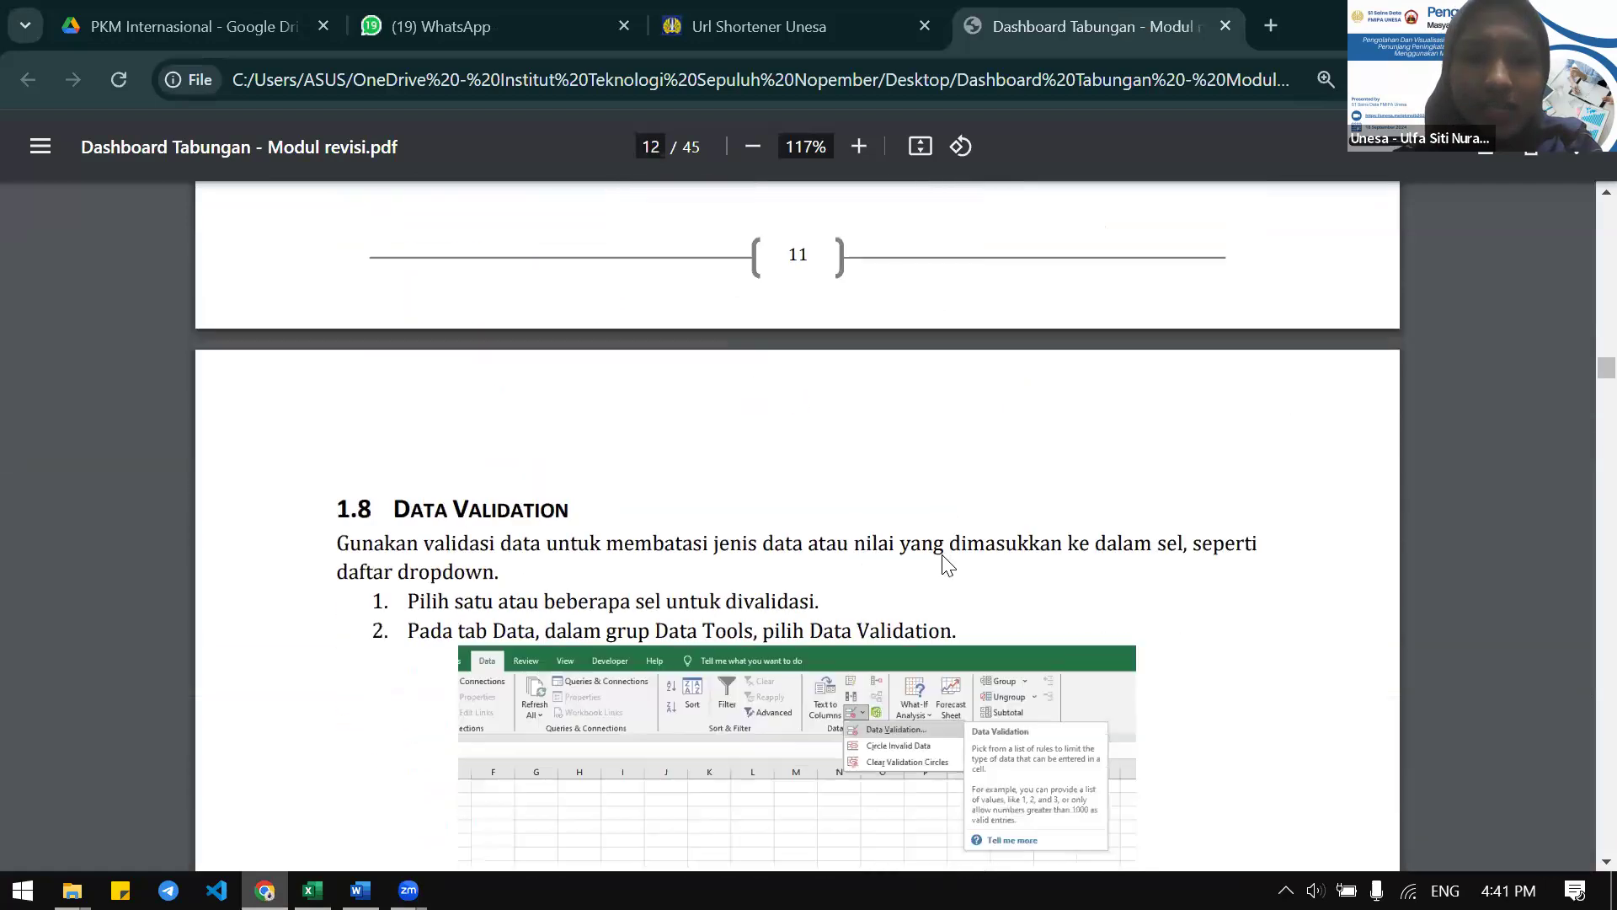
scroll(942, 555, "up", 8)
scroll(941, 554, "up", 7)
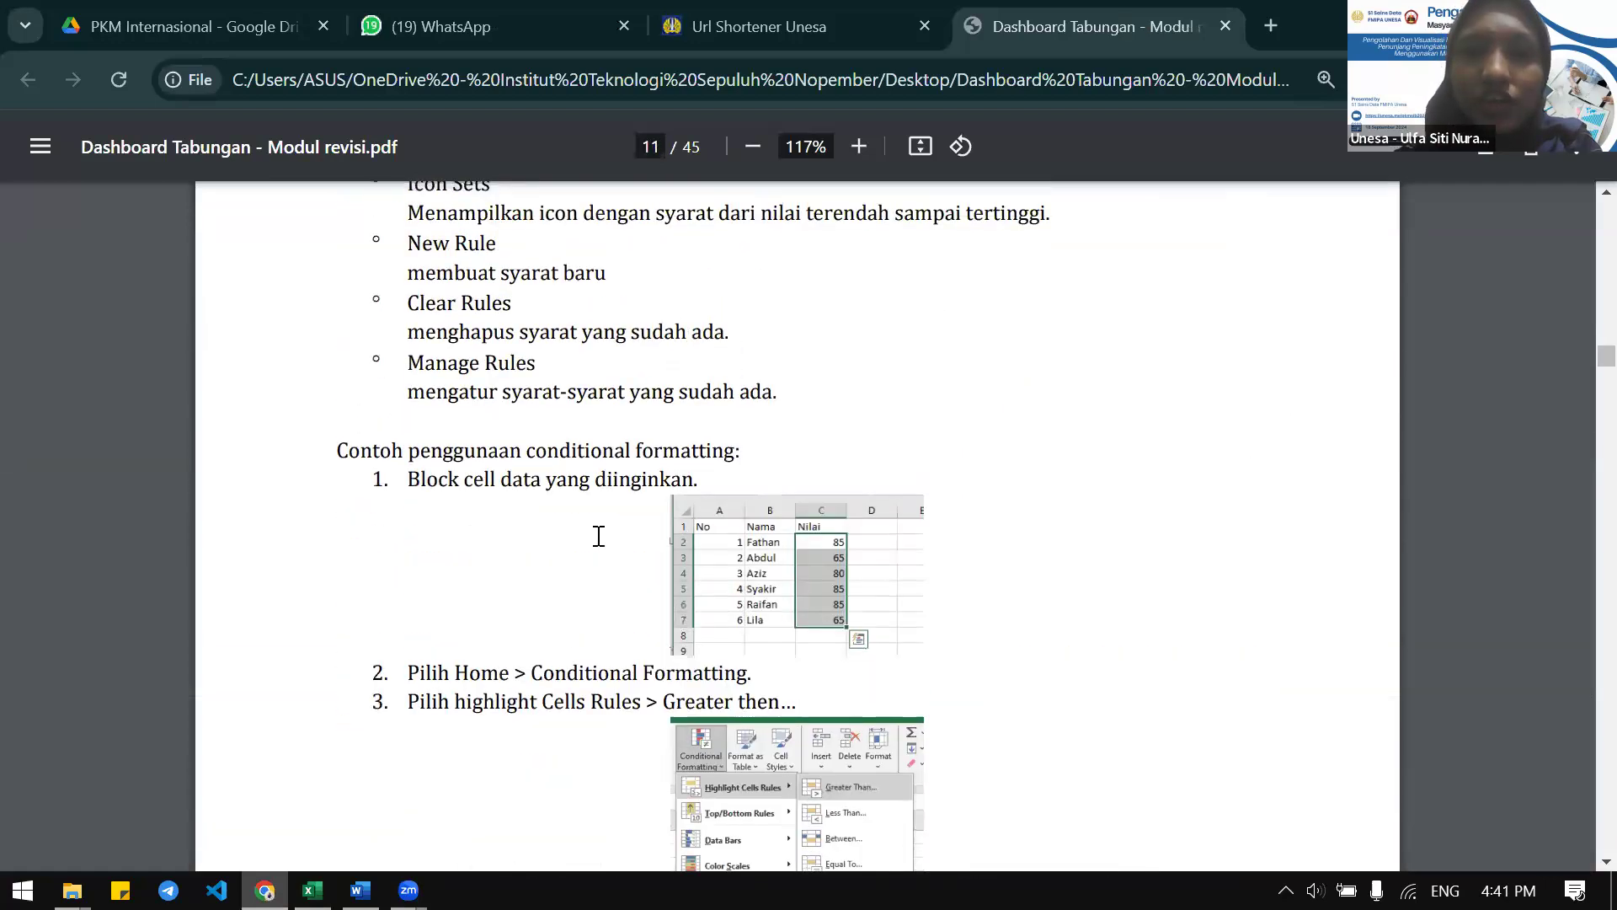
scroll(788, 581, "down", 4)
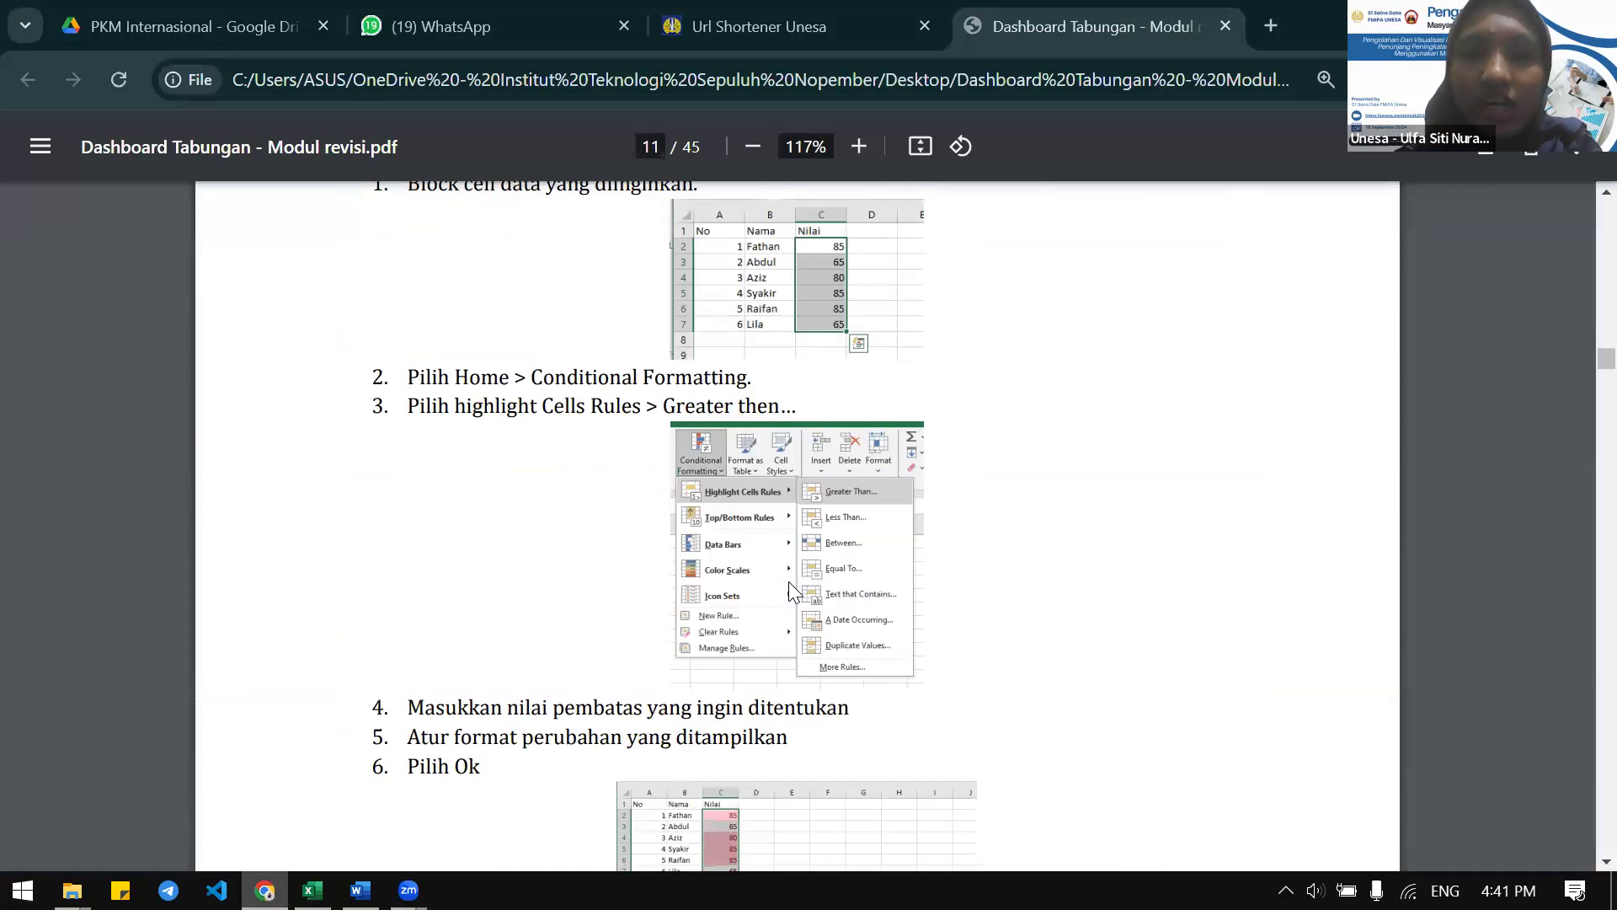
scroll(689, 611, "down", 12)
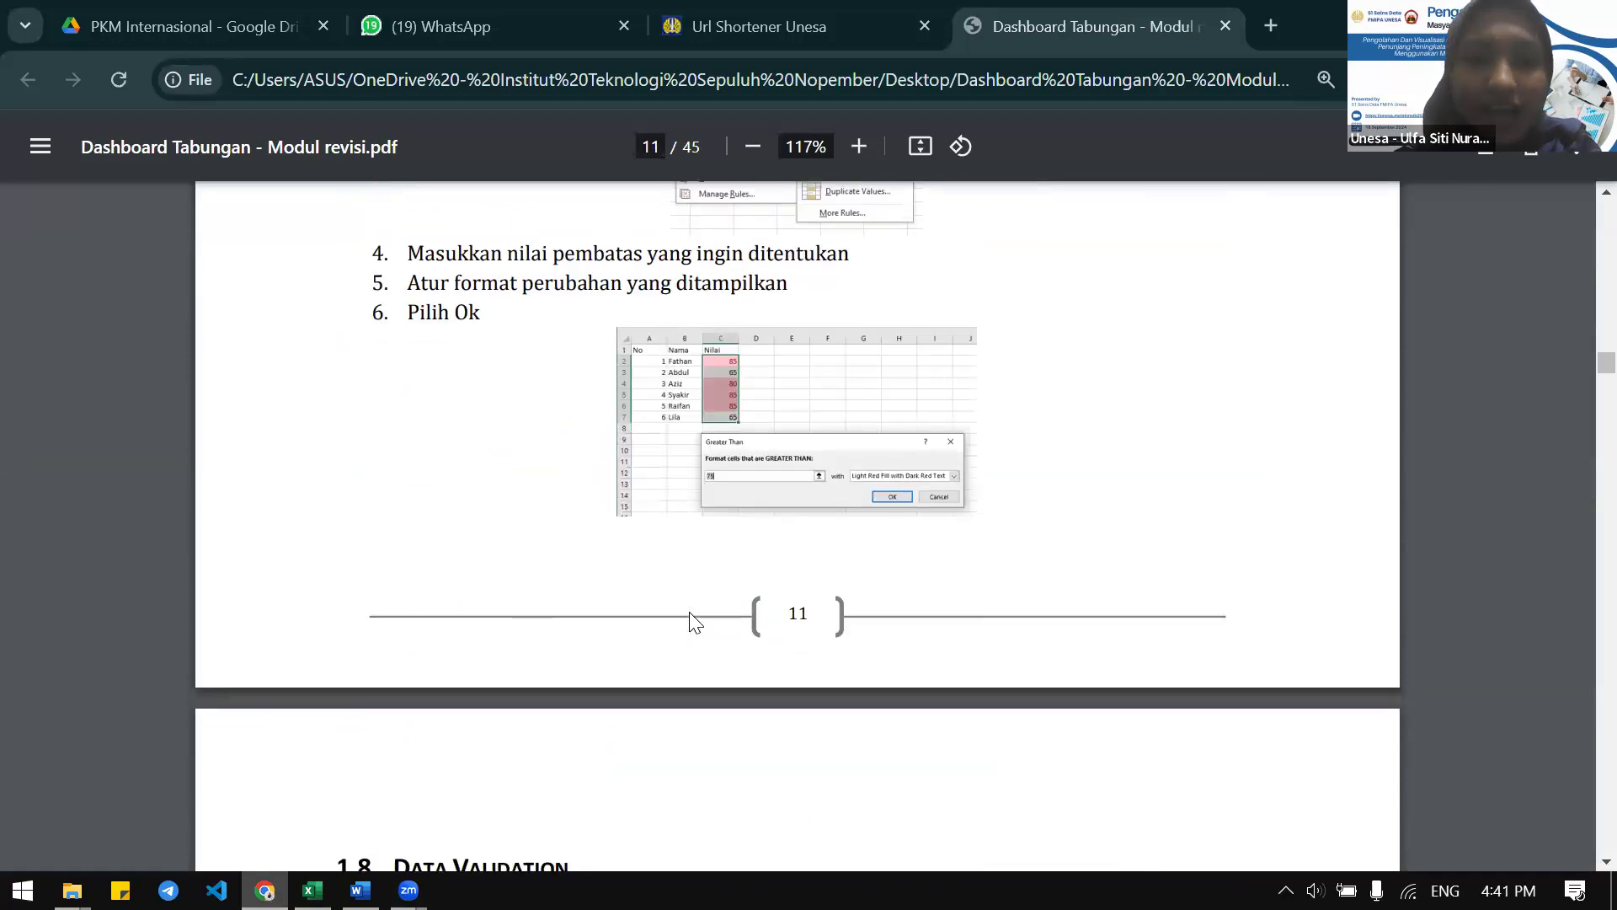
scroll(691, 623, "down", 2)
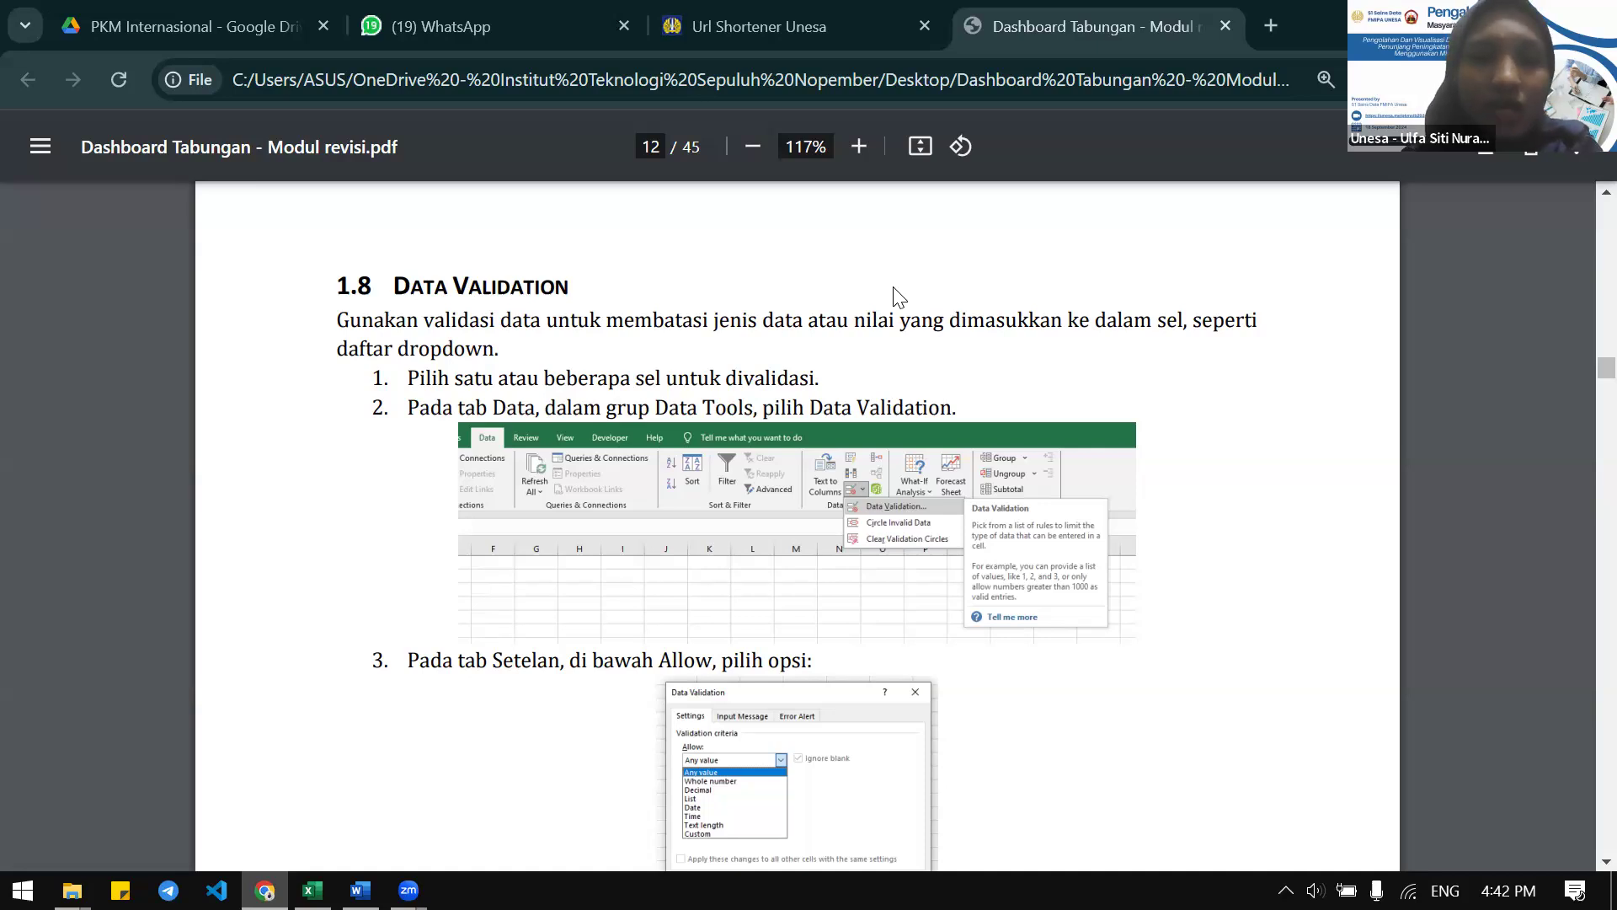
Switch to the Excel workbook and enter matematika in cells G2 and G3 as sample subject names
key("alt+Tab")
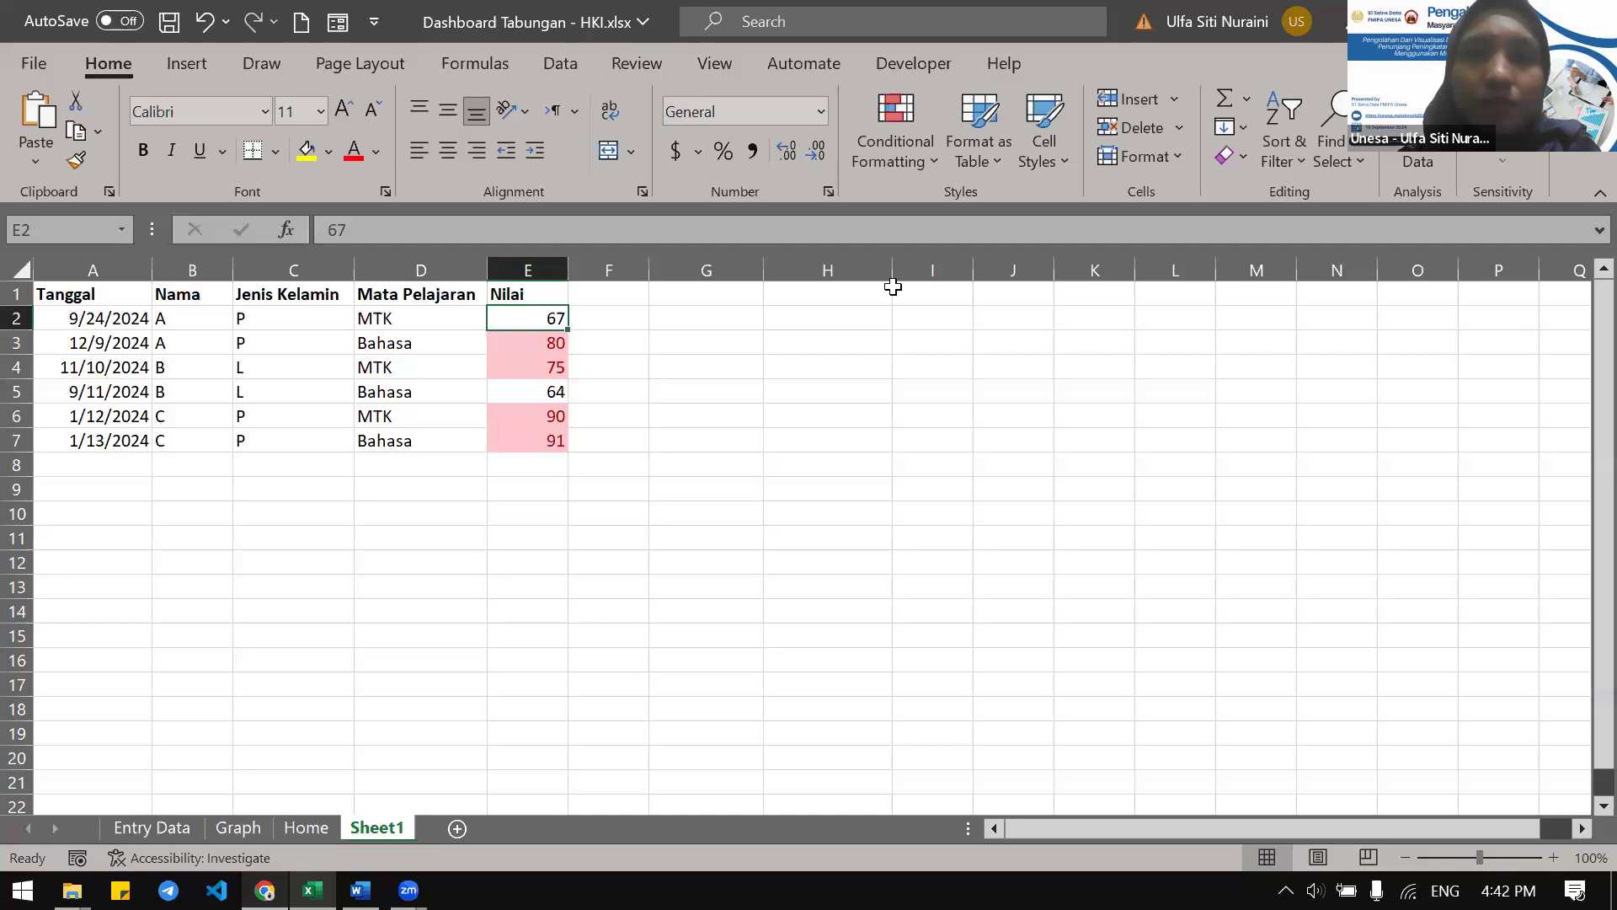
left_click(730, 325)
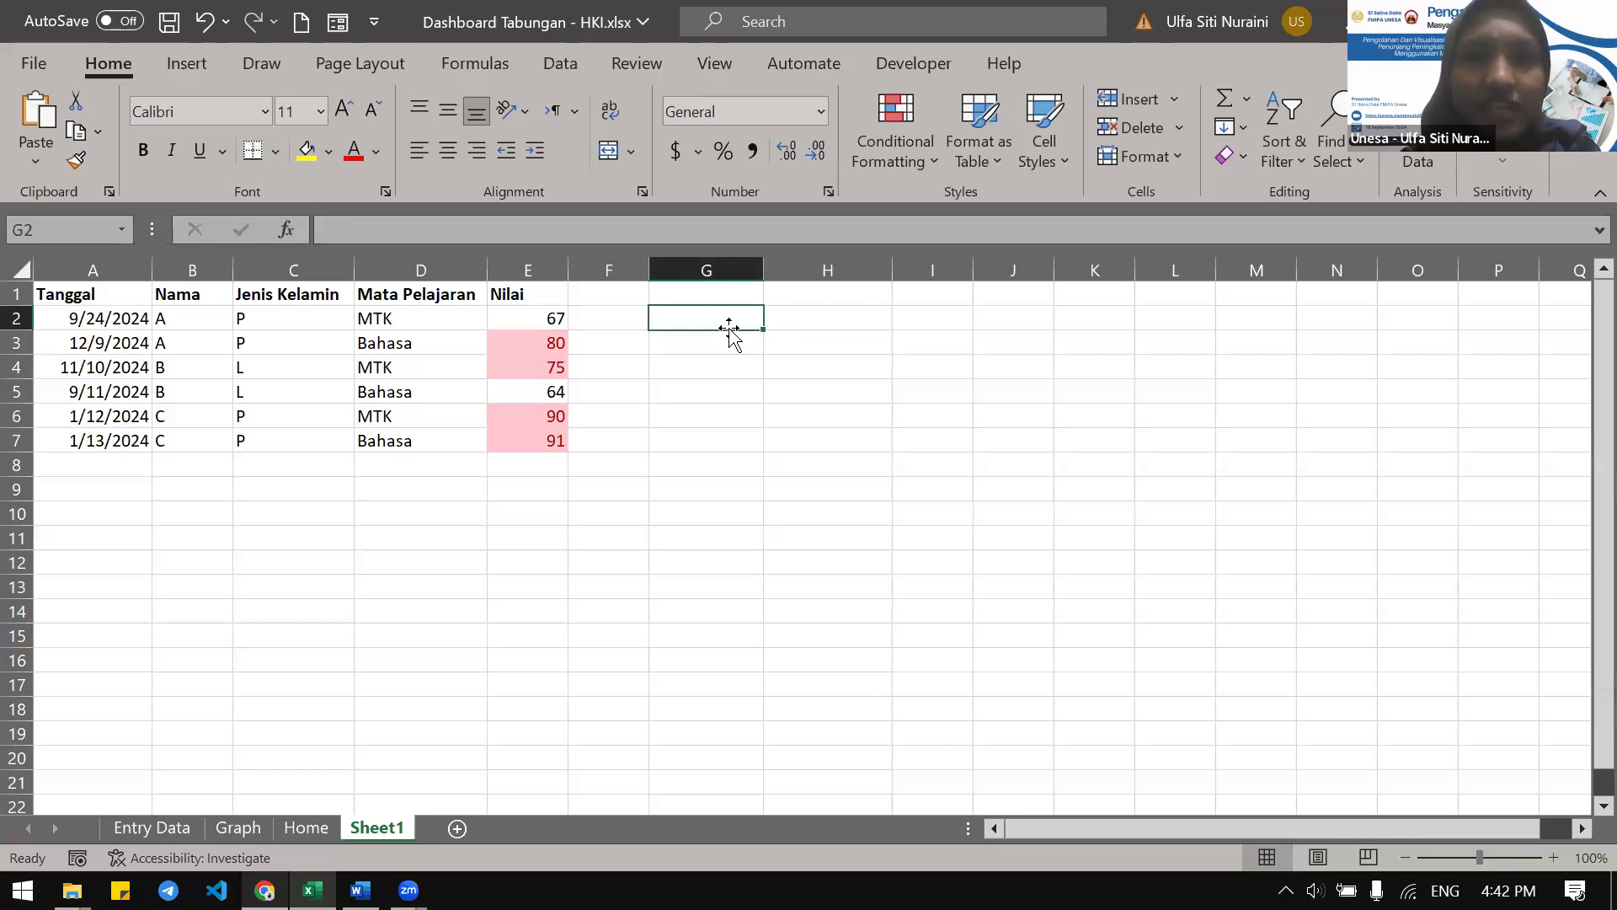
type("matematika")
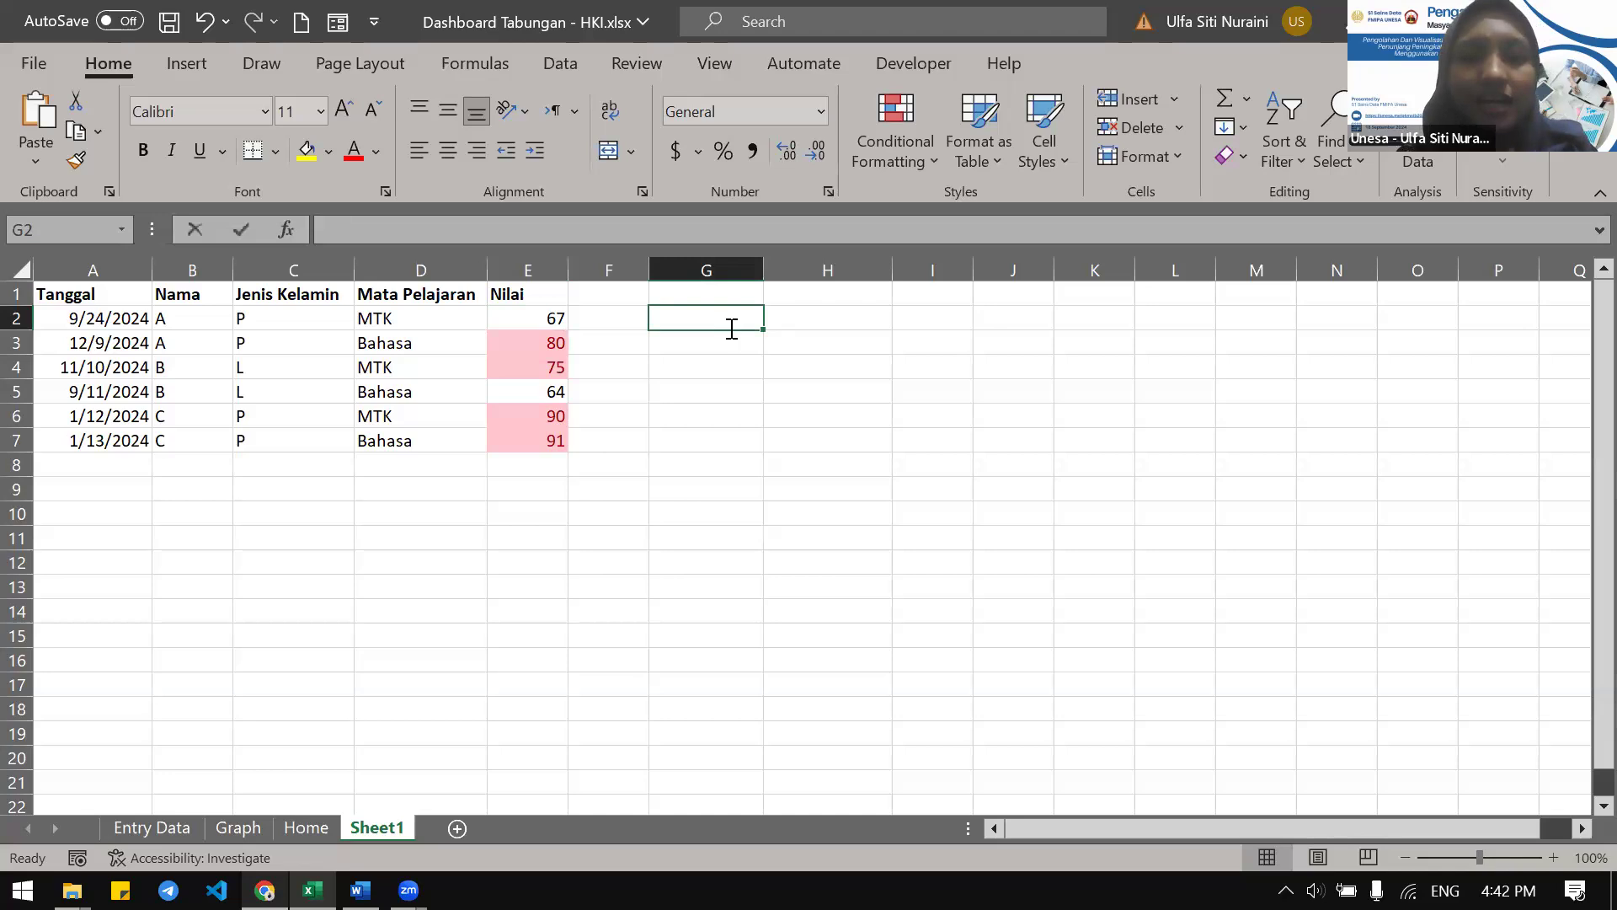
key("Return")
type("Matemati")
key("Return")
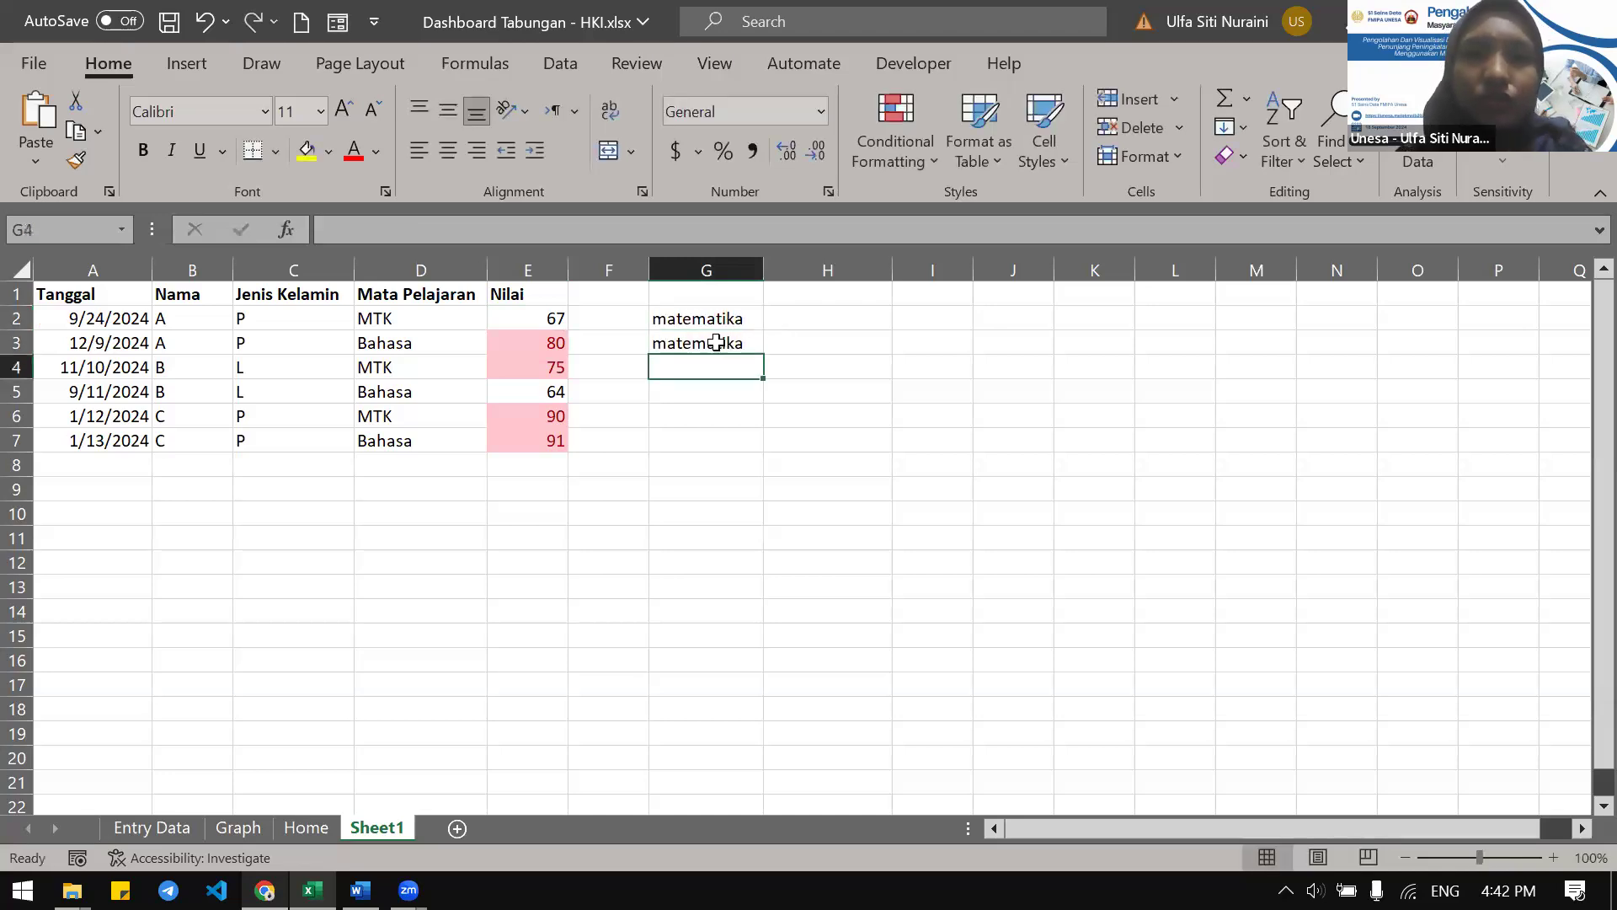
Change the entry in G3 to Matematika with a capital M and enter mtk in G4
double_click(662, 338)
key("BackSpace")
type("<")
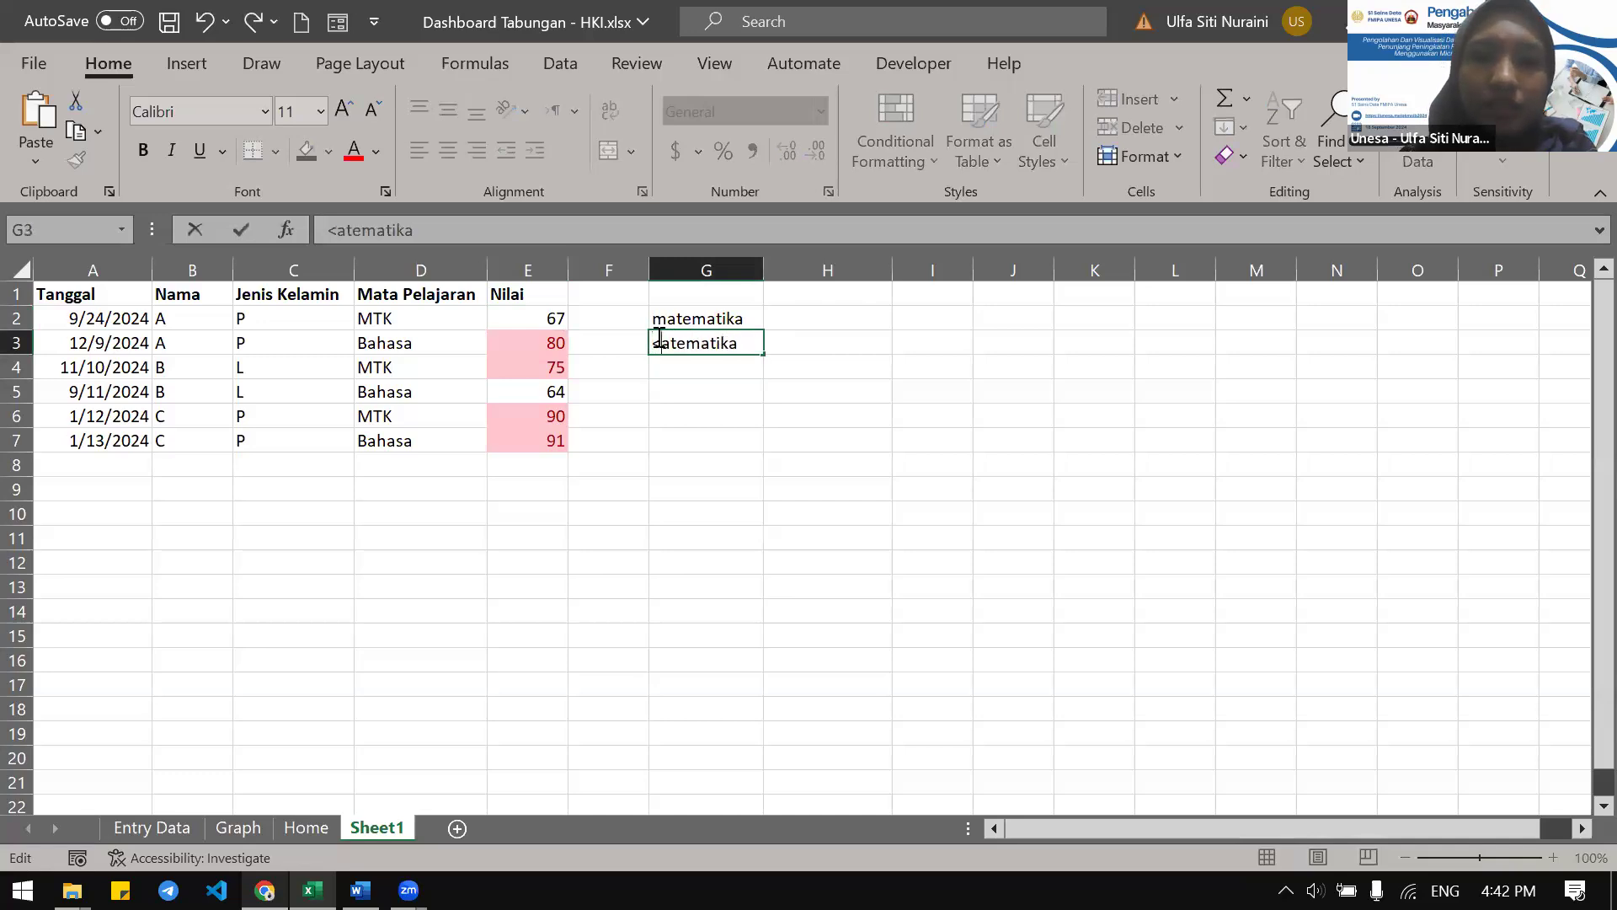
key("BackSpace")
type("M")
key("Return")
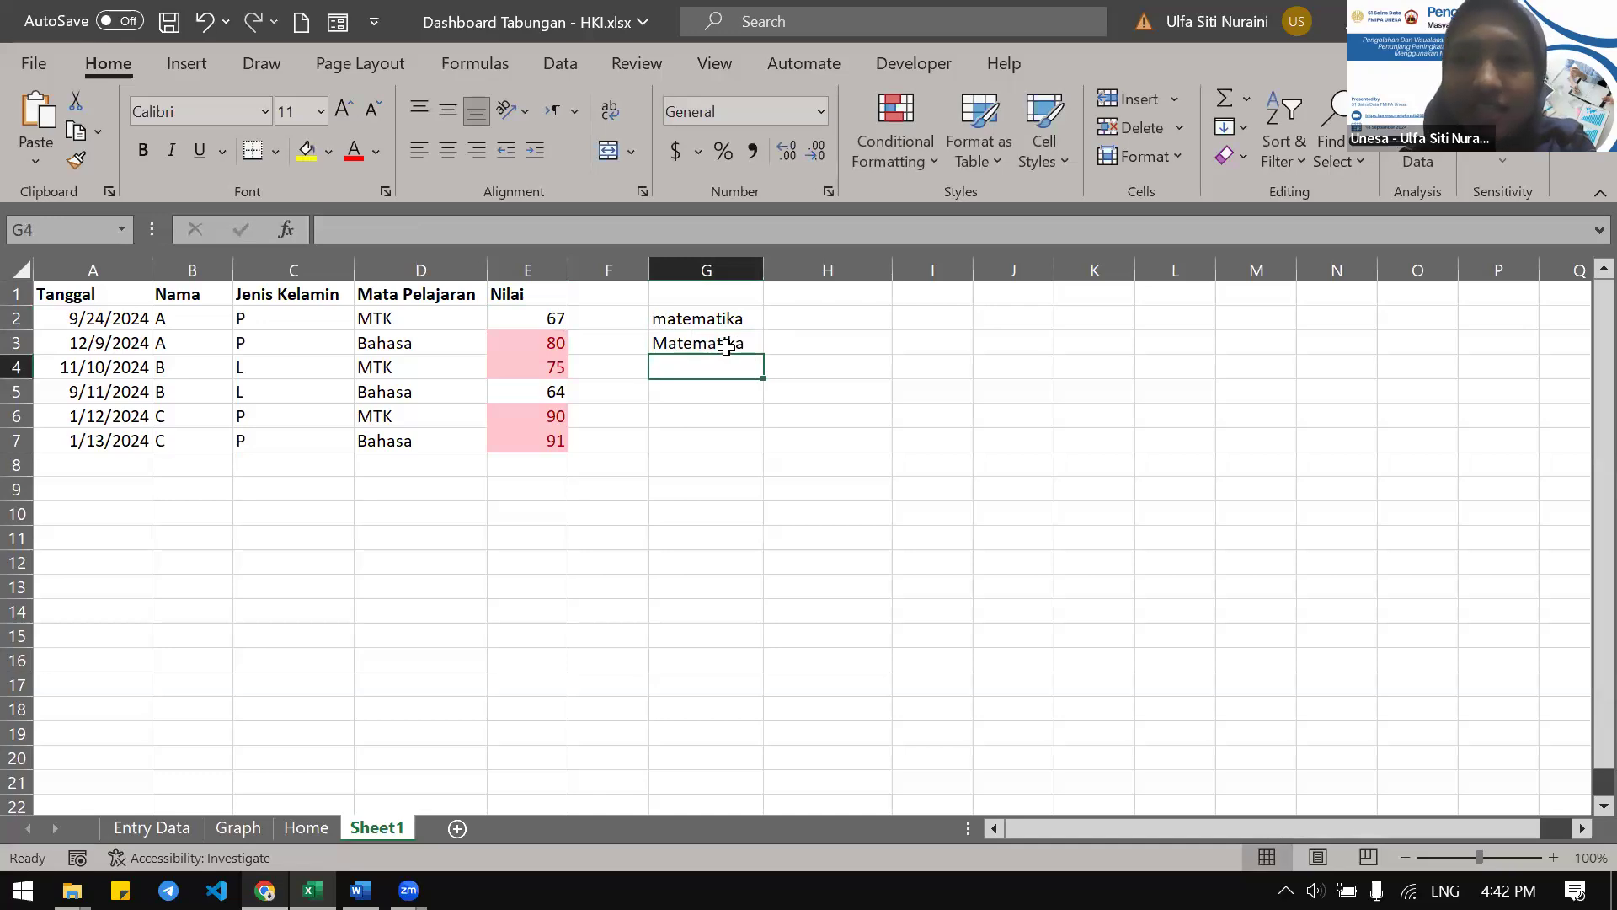
type("mtk")
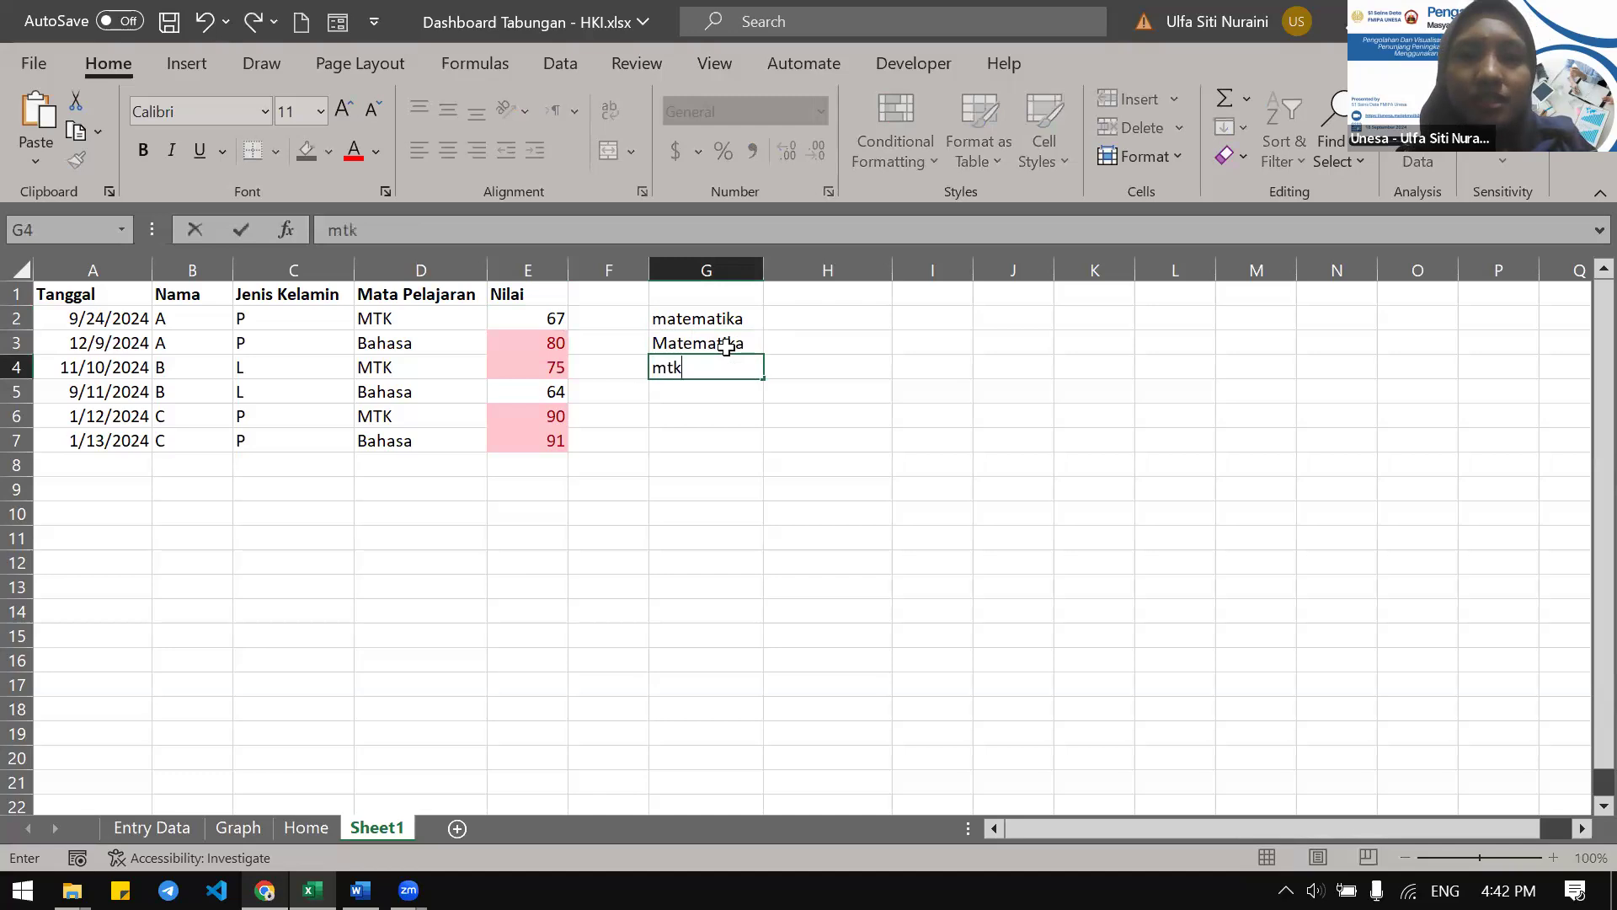
key("Return")
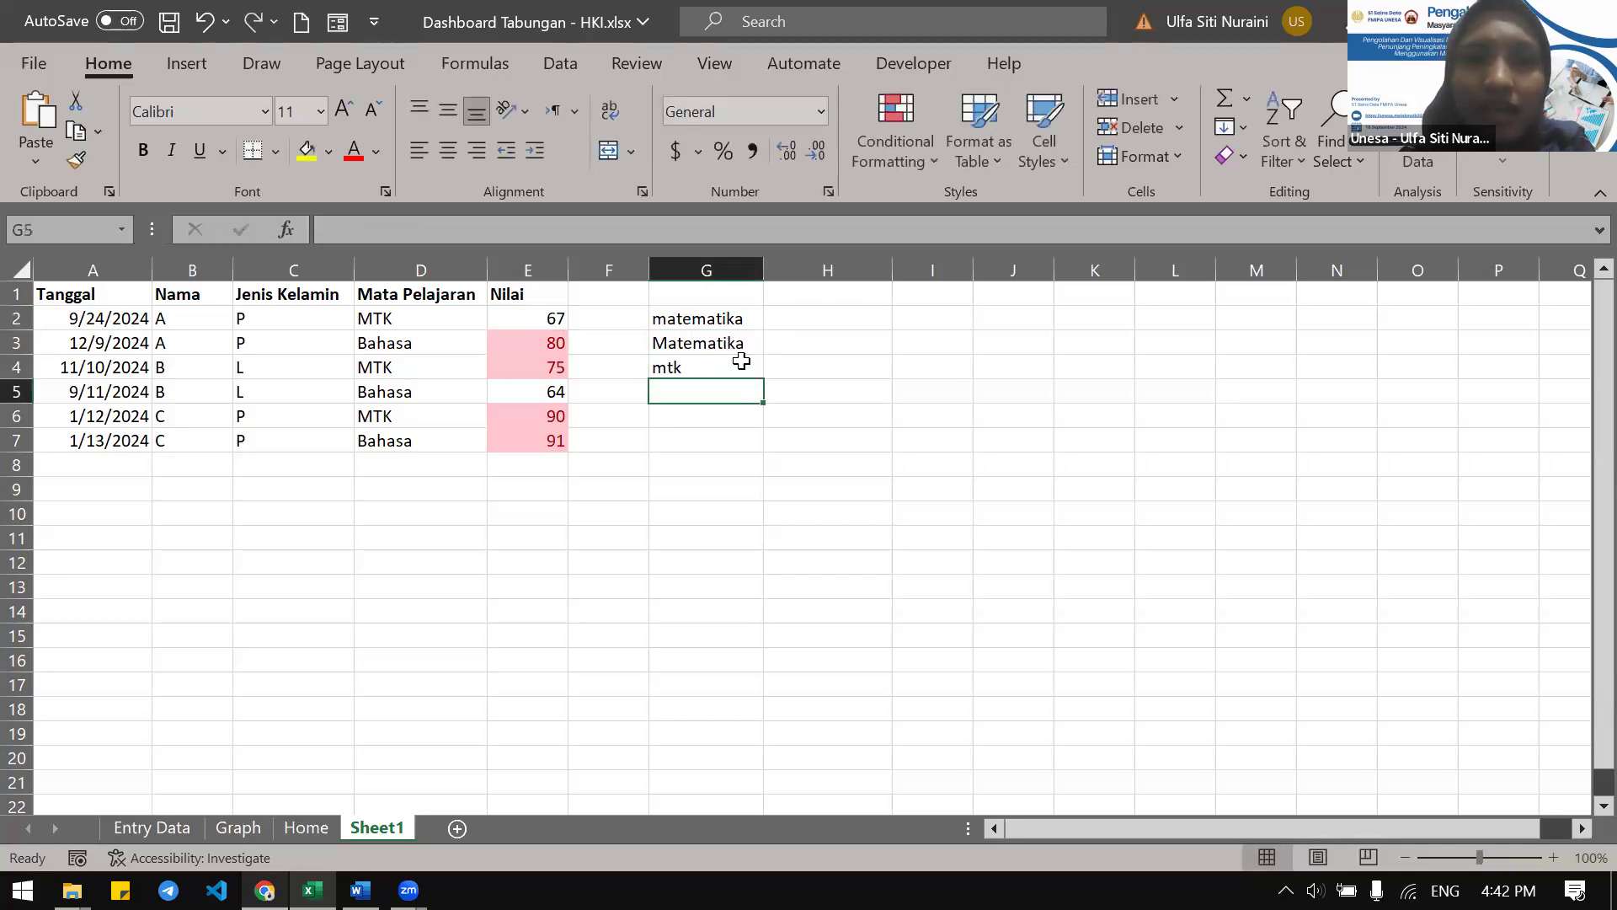
Clear the sample subject names from cells G2:G4
left_click_drag(748, 323, 746, 376)
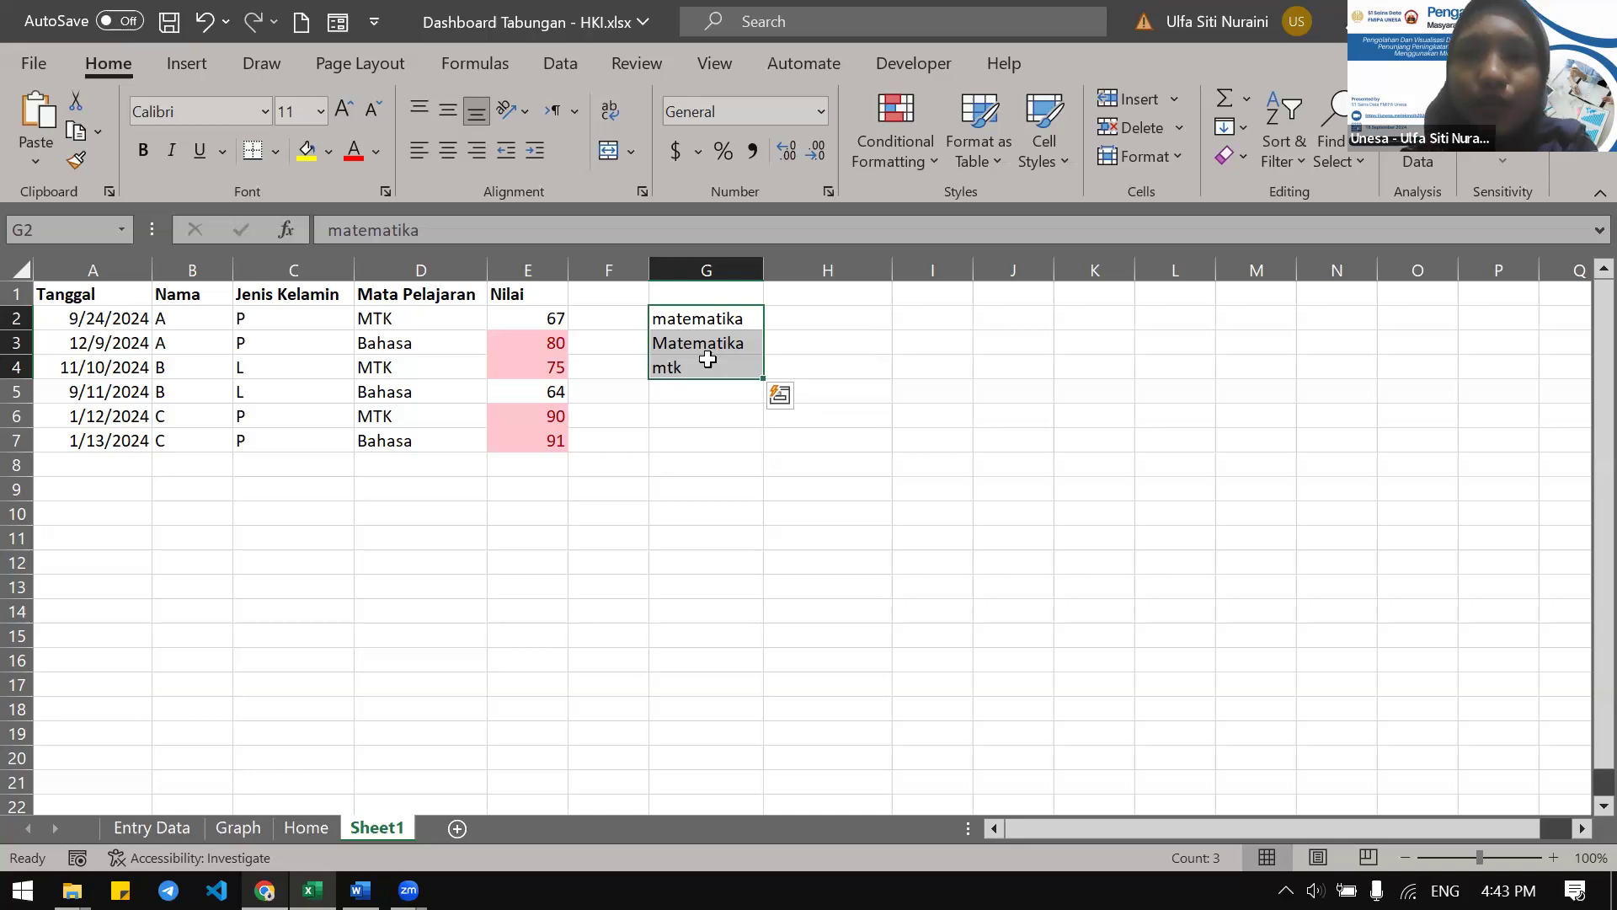
left_click_drag(708, 341, 701, 363)
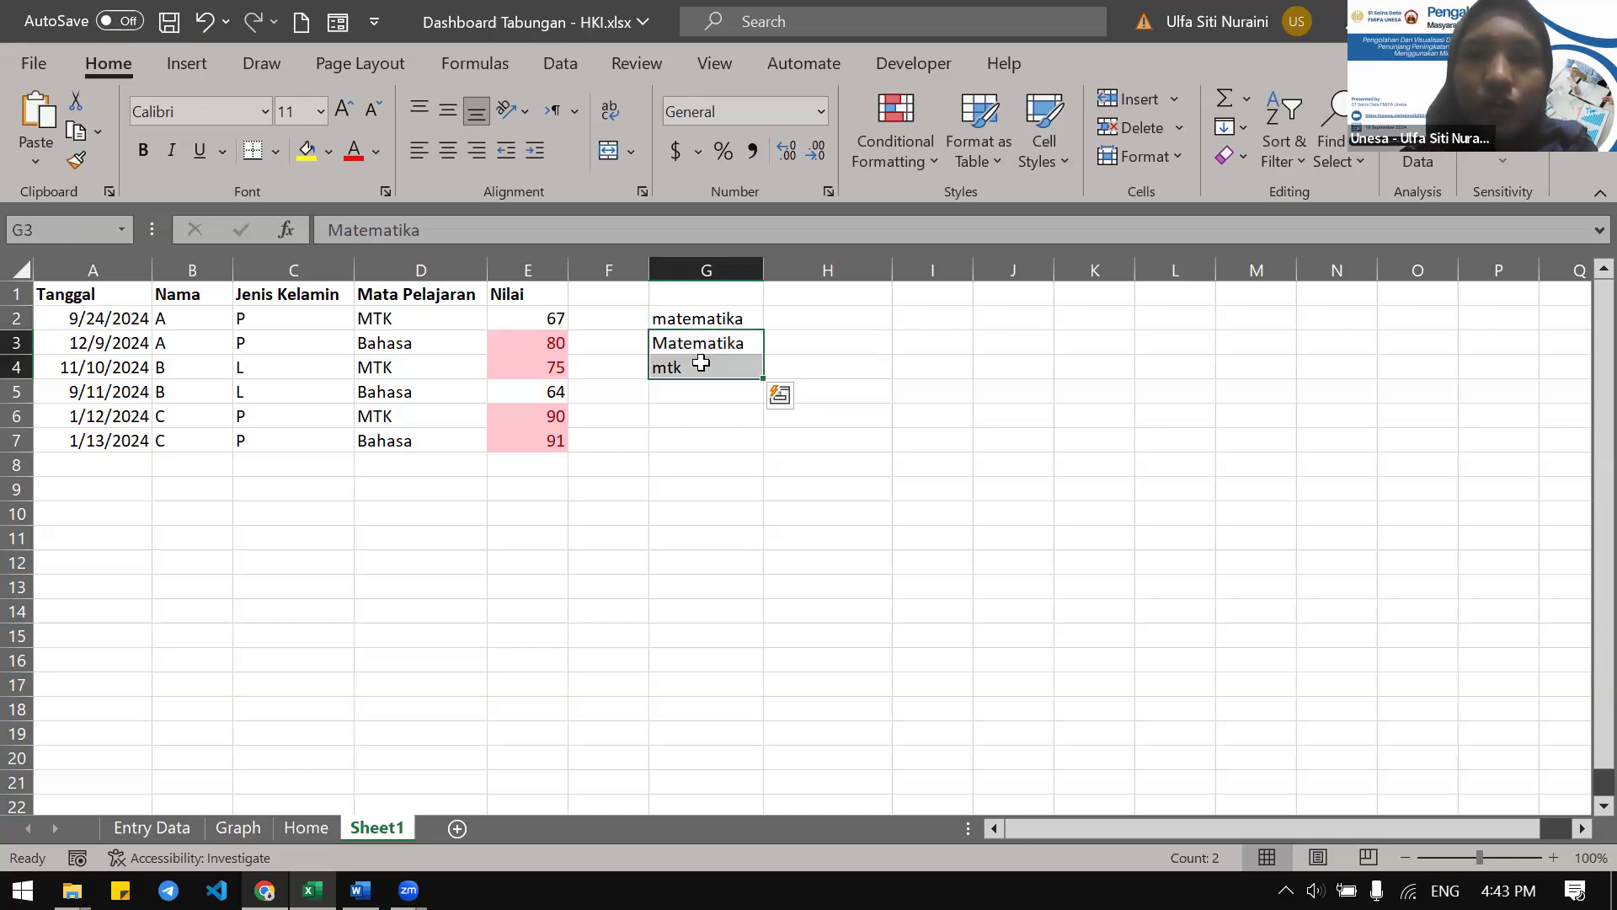
key("Delete")
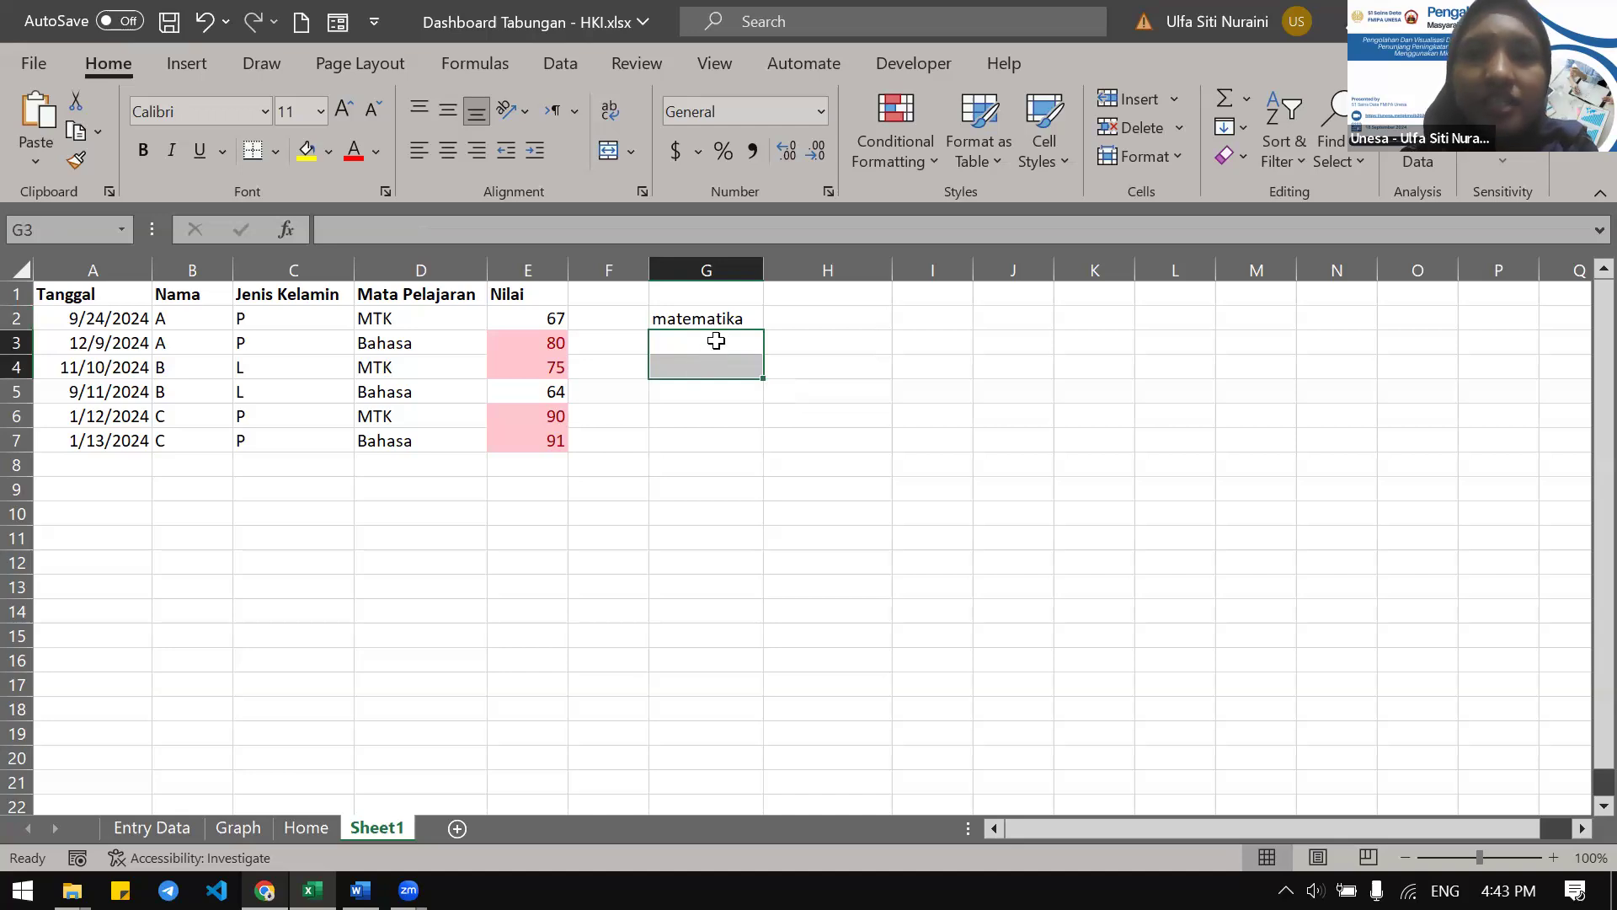
left_click(717, 341)
left_click(689, 327)
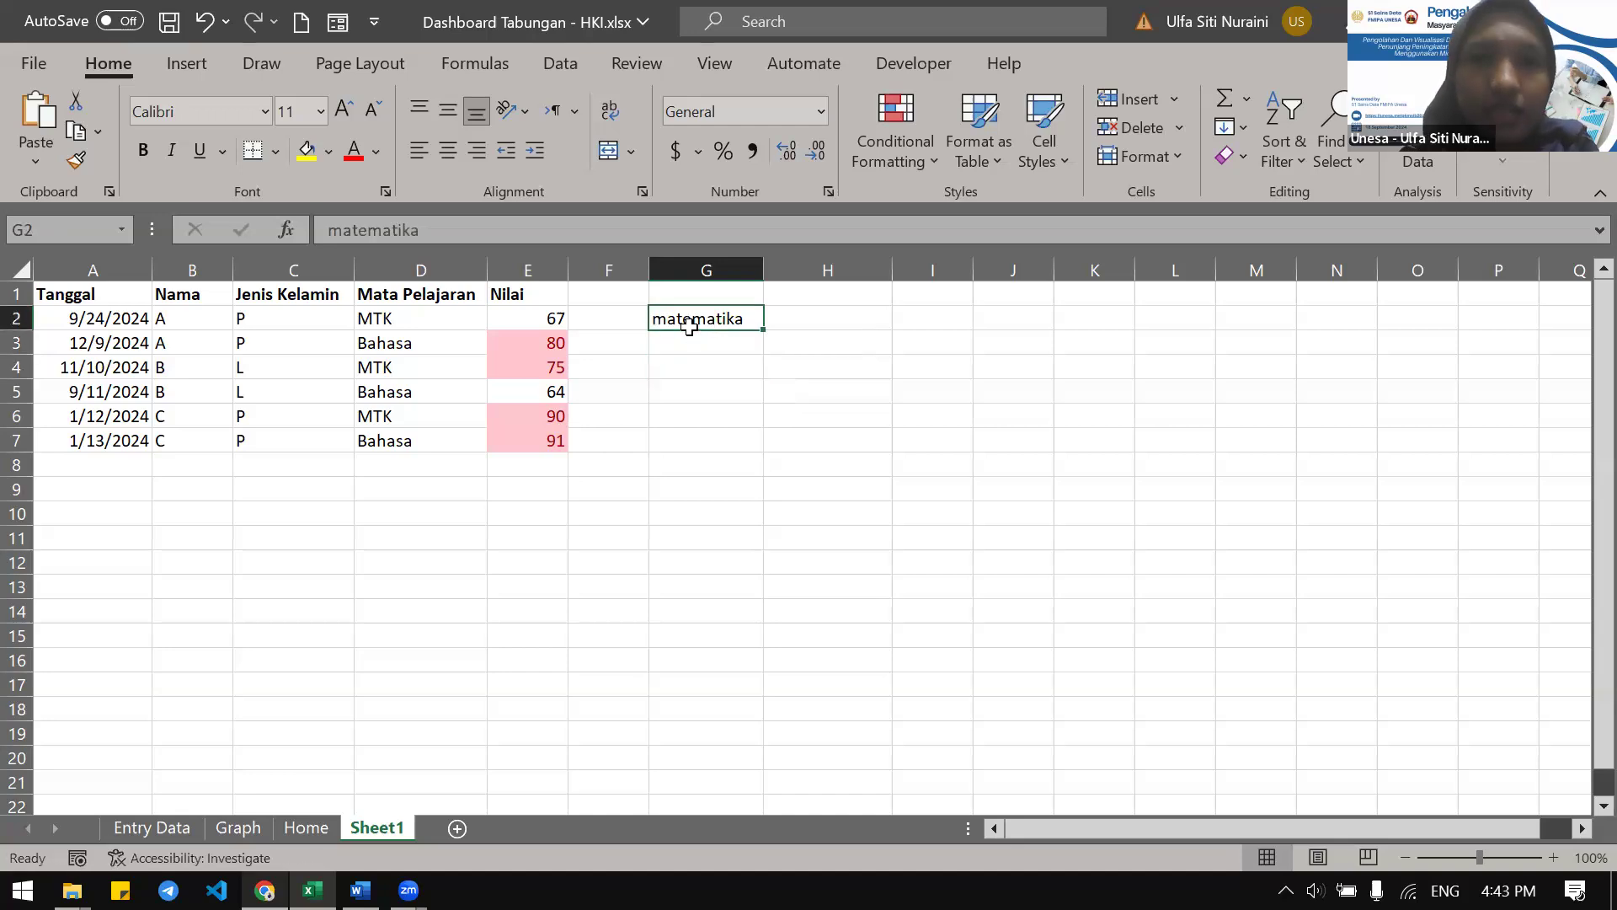
key("Delete")
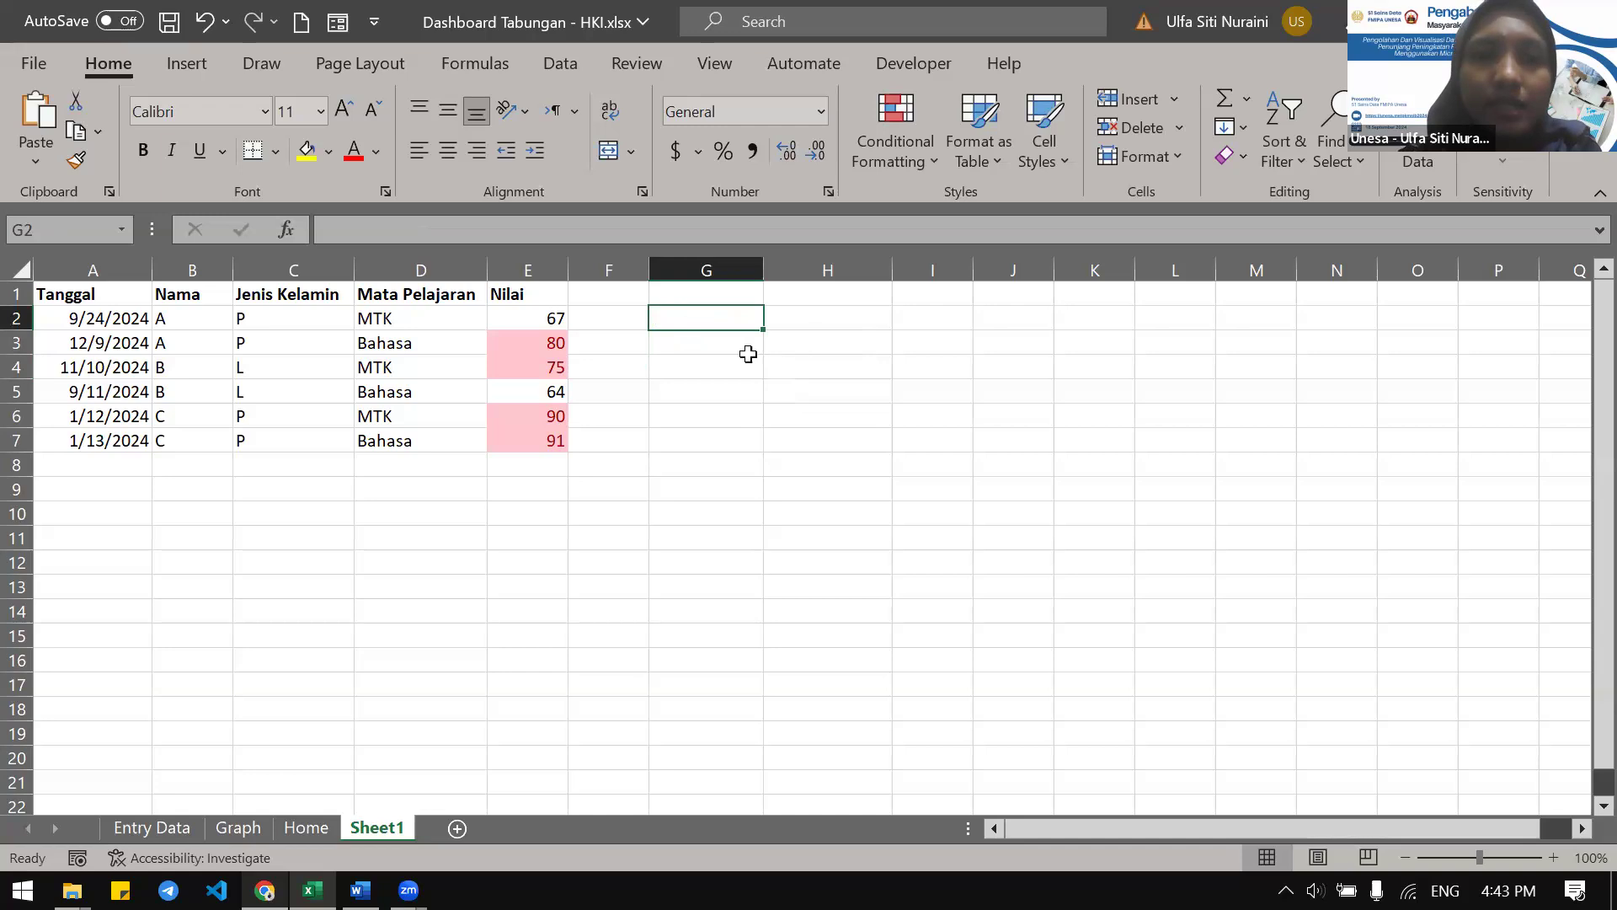
Check the Data Validation instructions in the PDF module in Chrome, and return to the Excel workbook
left_click(264, 890)
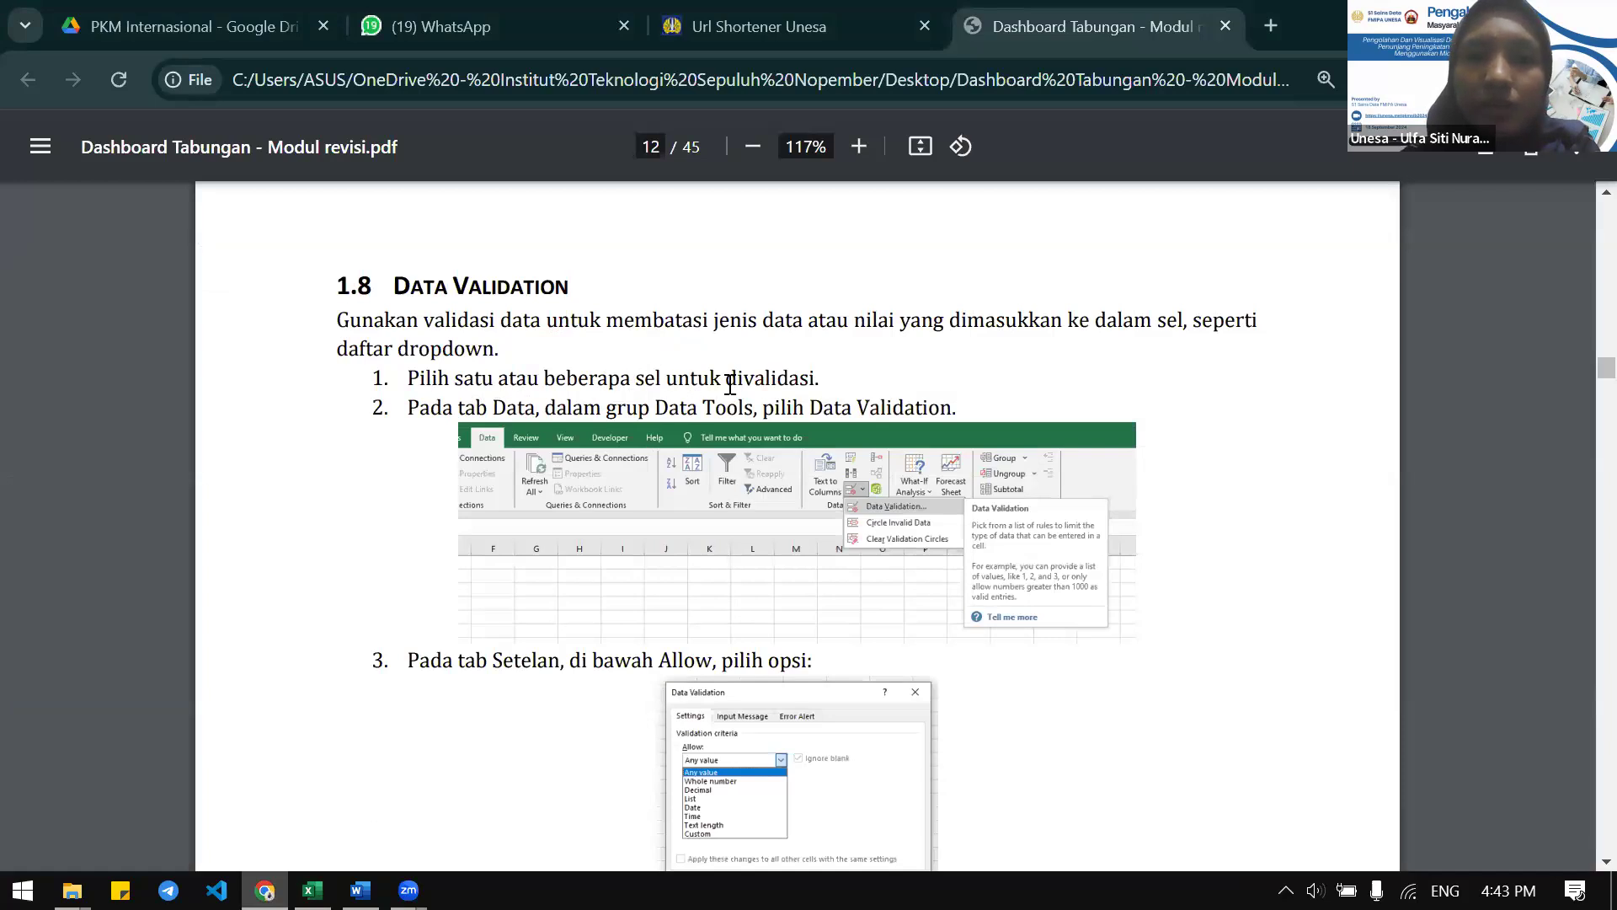
key("alt+Tab")
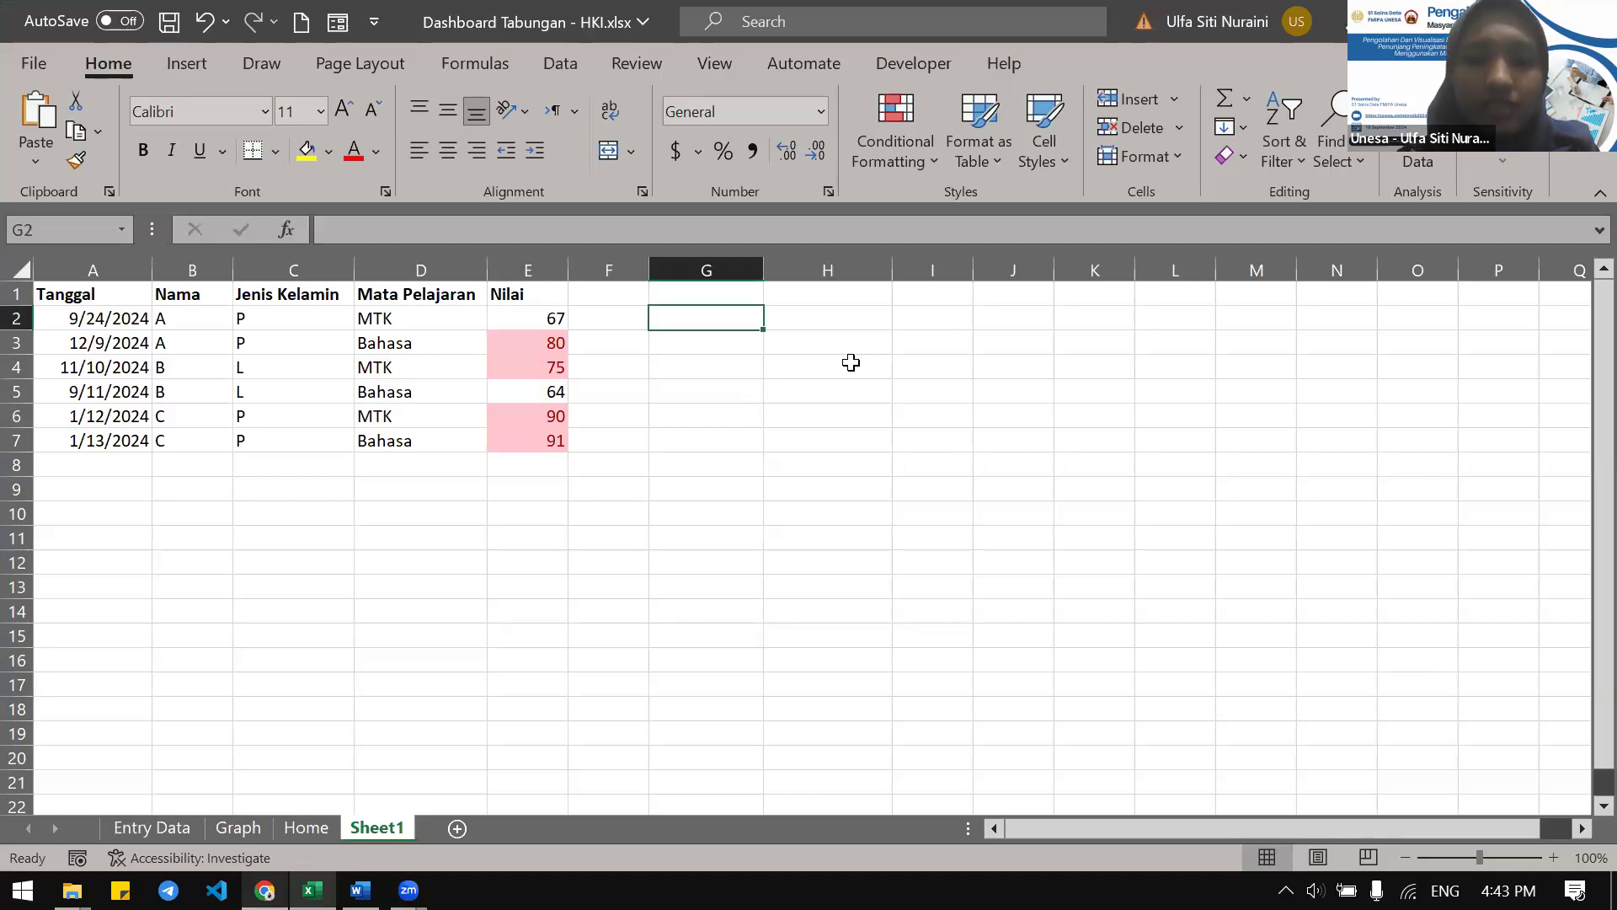
Clear the subject entries in cells D2:D7 of the Mata Pelajaran column
type("m")
key("BackSpace")
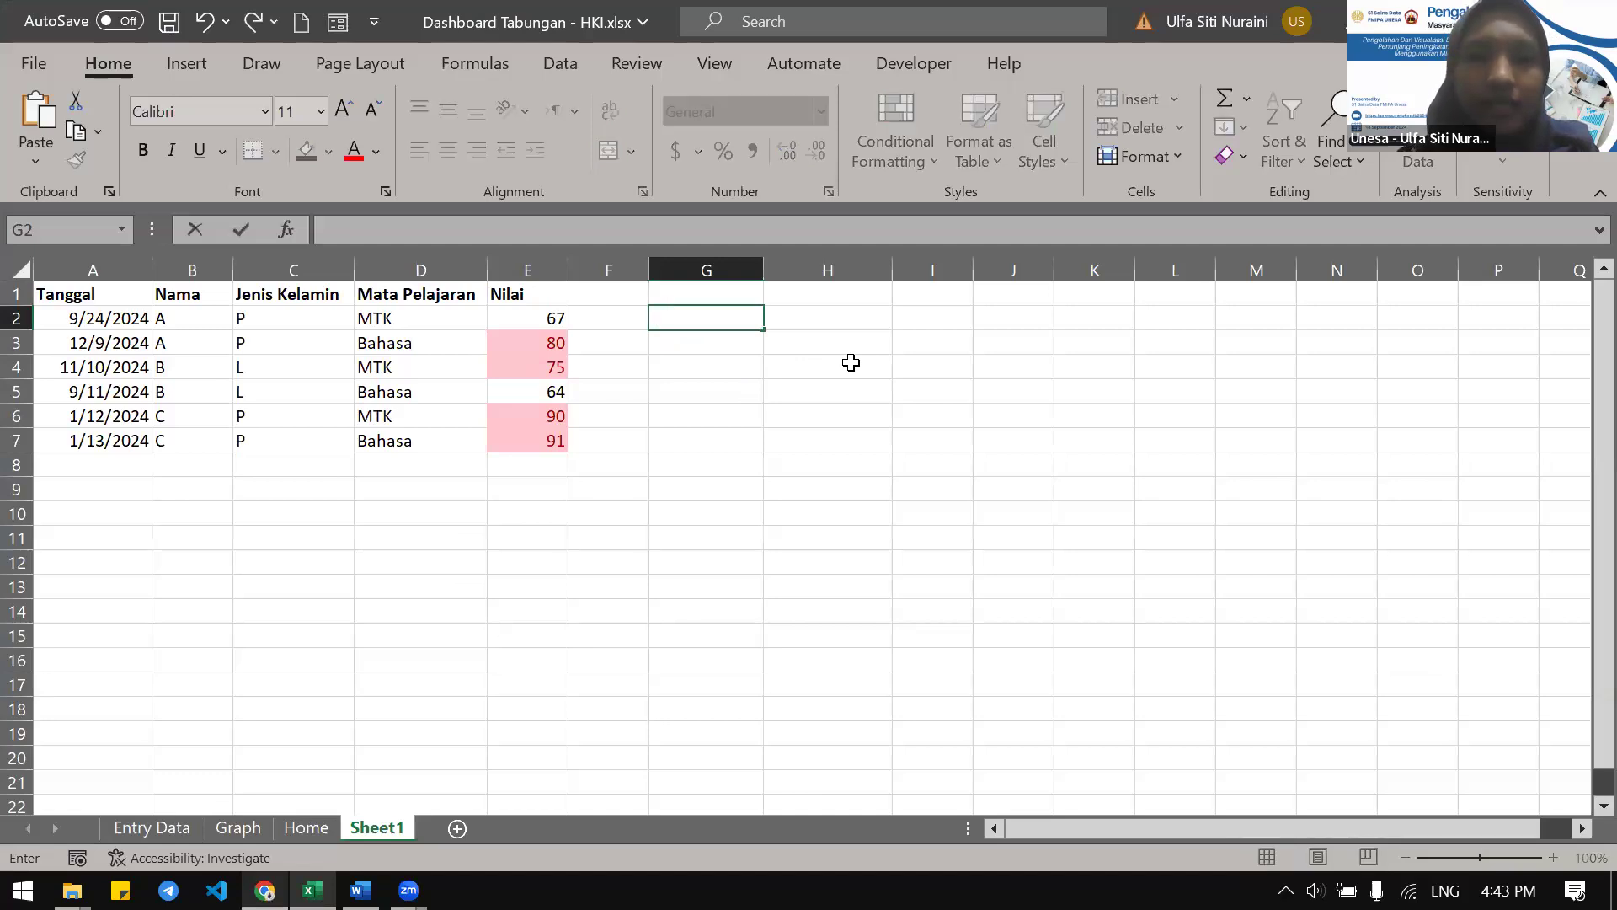
key("Escape")
key("Left")
key("Left")
key("Left")
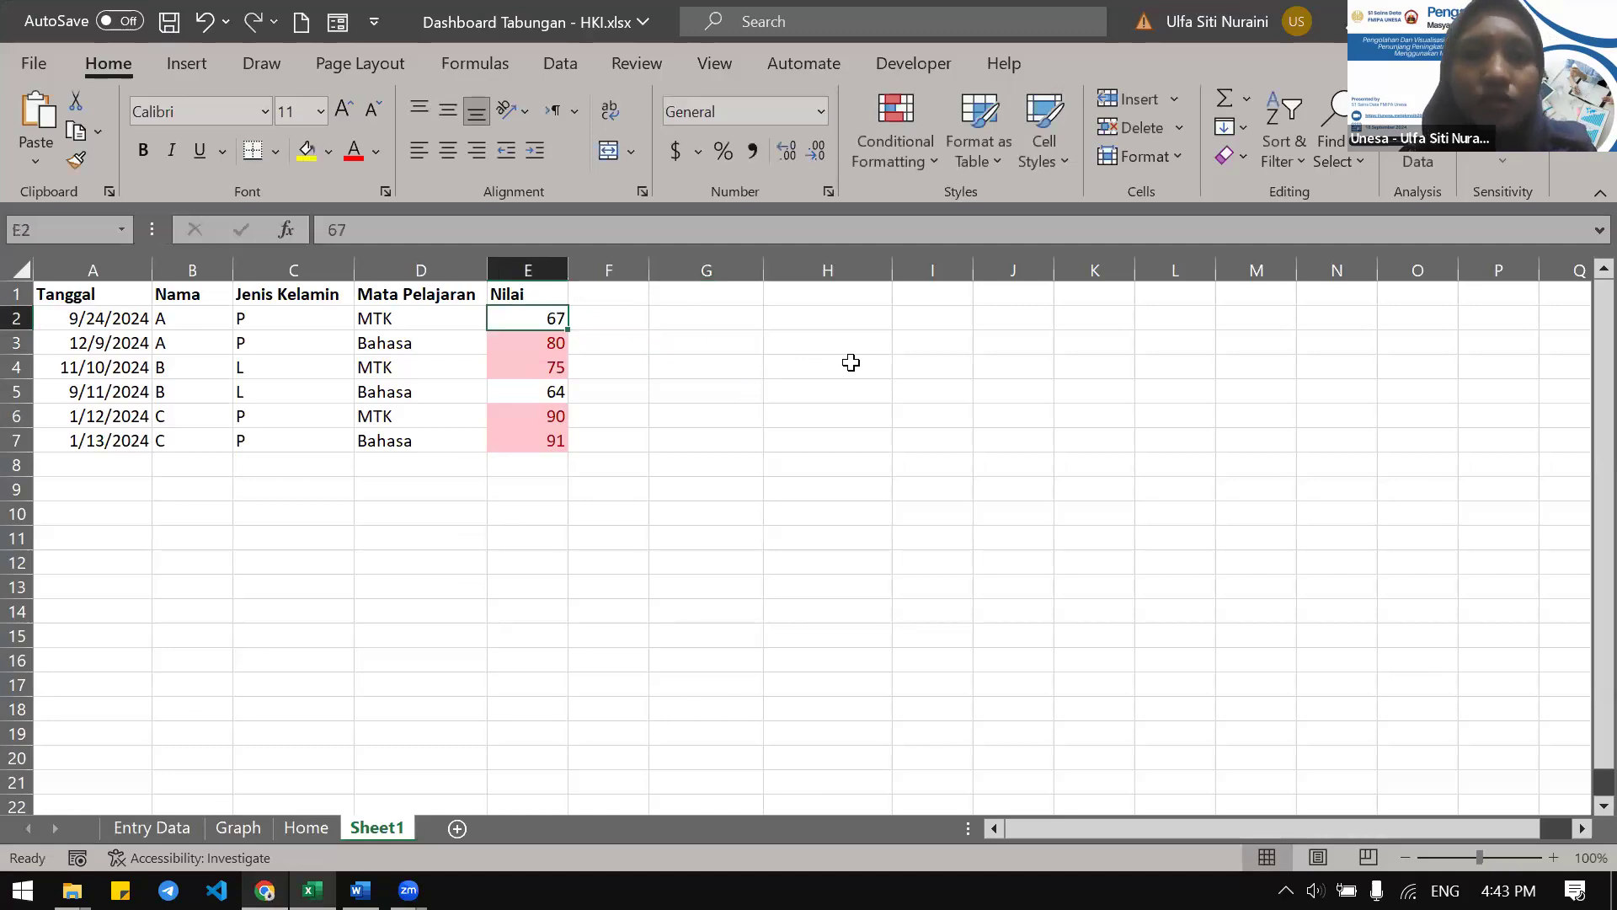
key("shift+Down")
key("shift+Down")
key("shift+Down")
key("shift+Down")
key("shift+Down")
key("Delete")
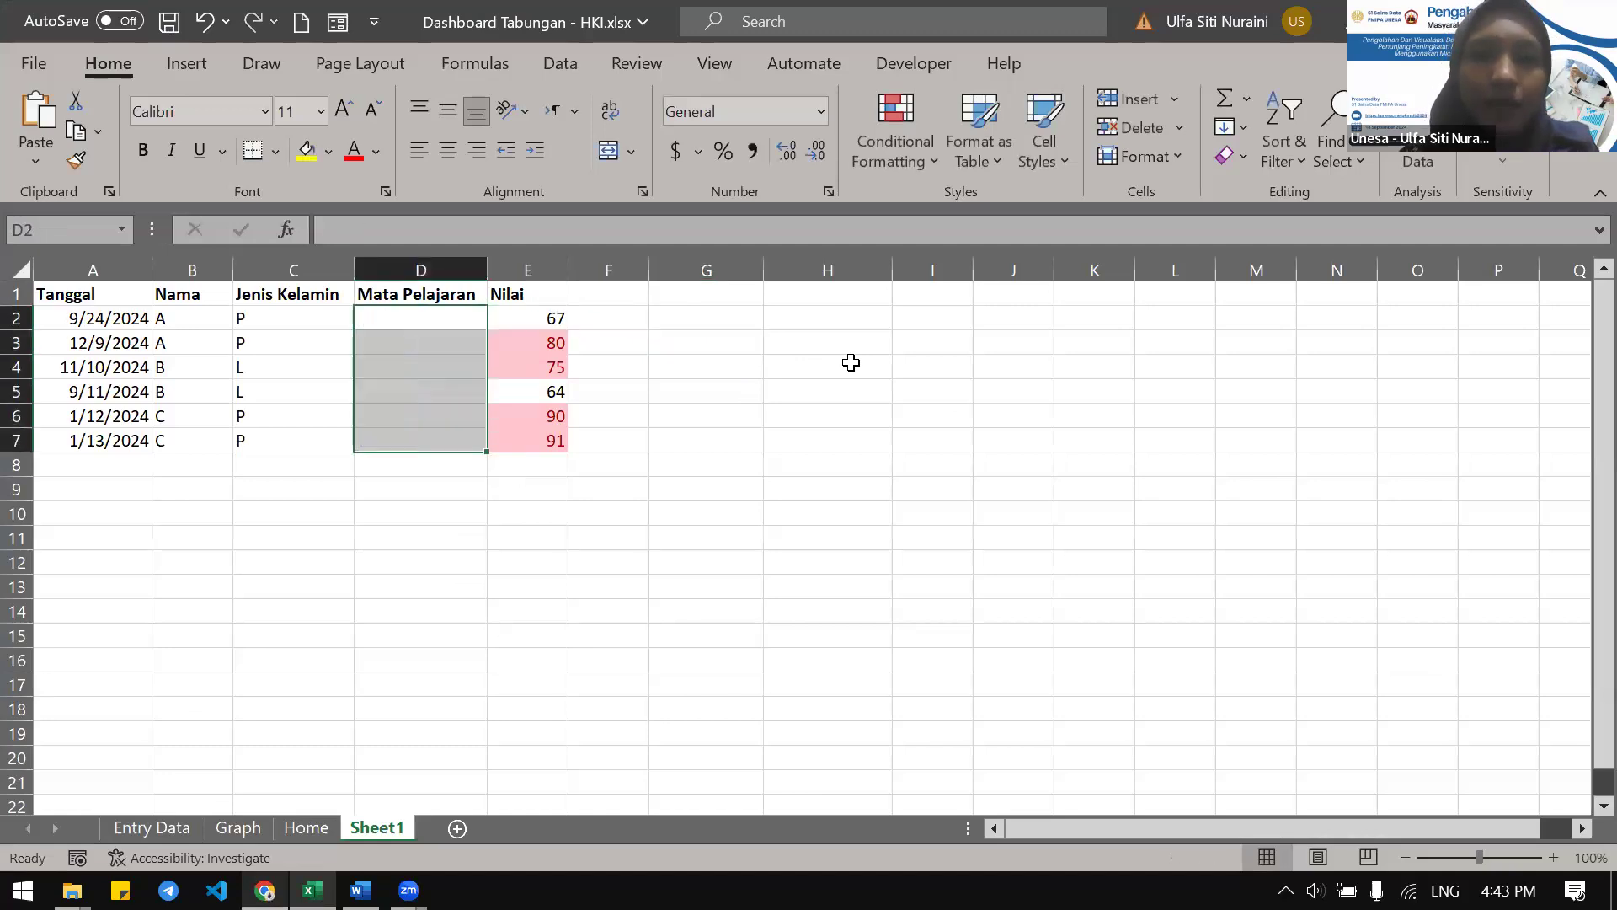
Select cell D2, recheck the Data Validation section of the PDF module in Chrome, and return to Excel
left_click(438, 322)
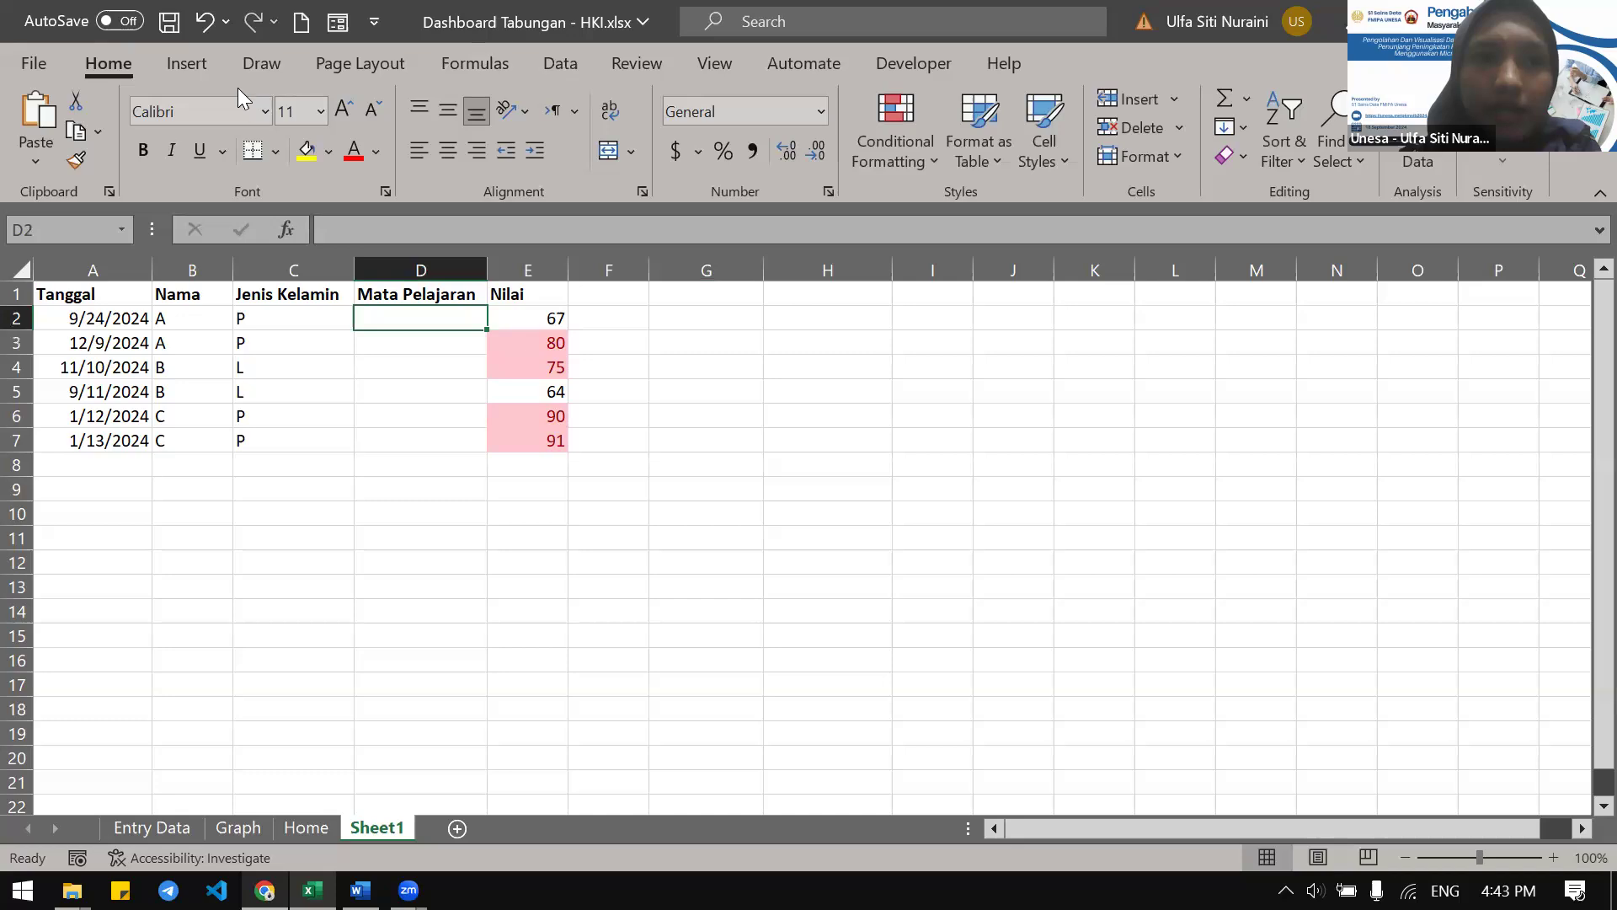
left_click_drag(168, 891, 121, 890)
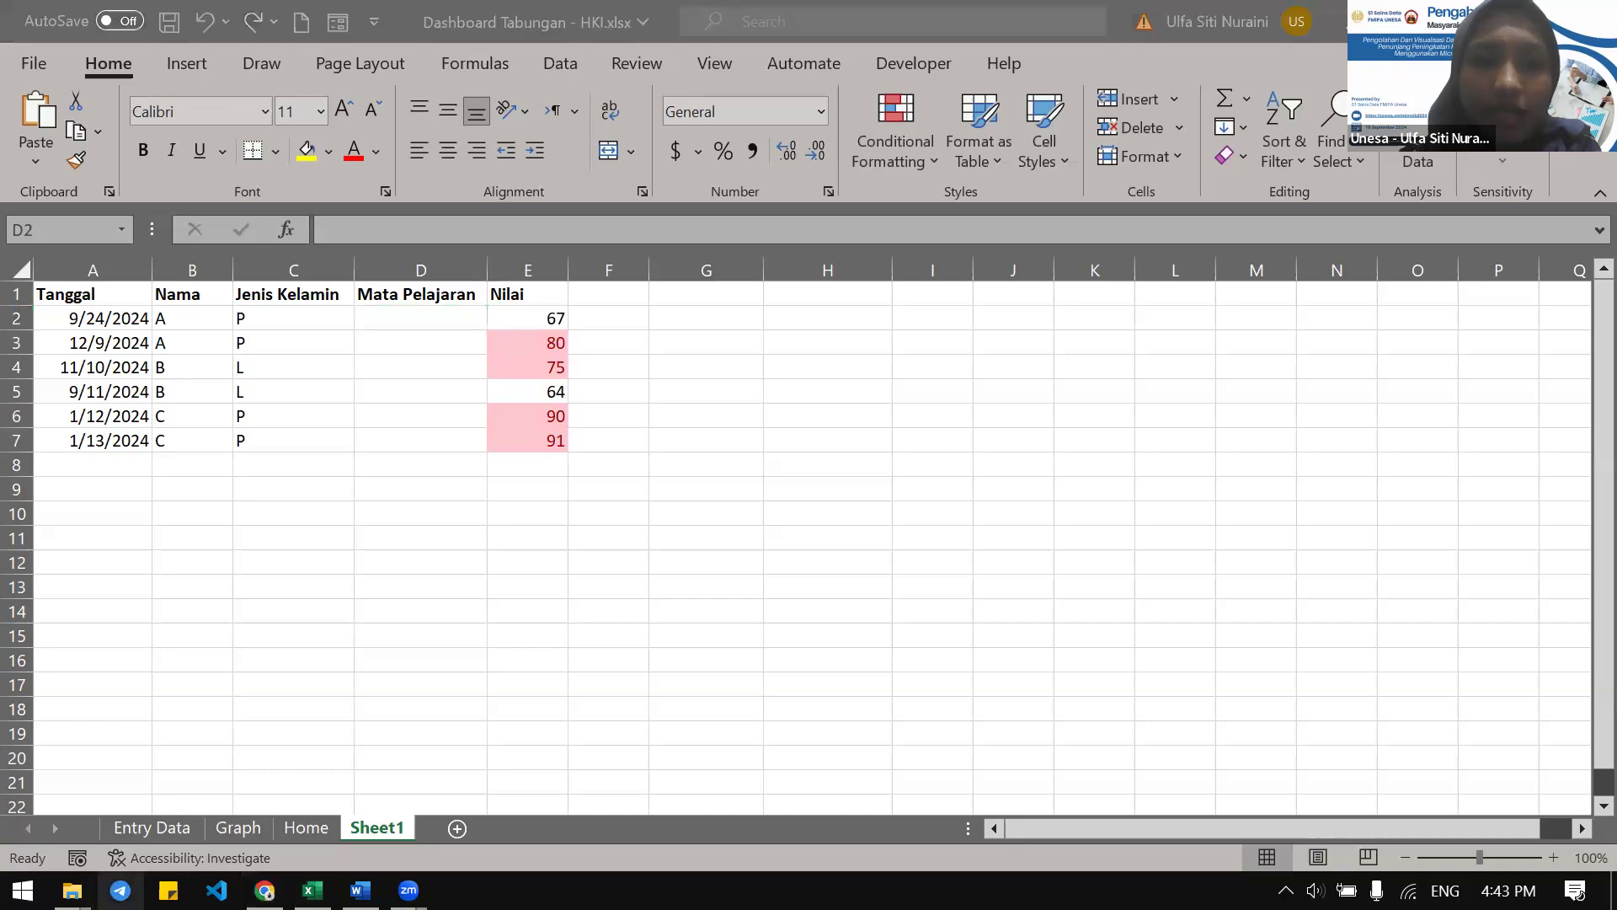
left_click(264, 891)
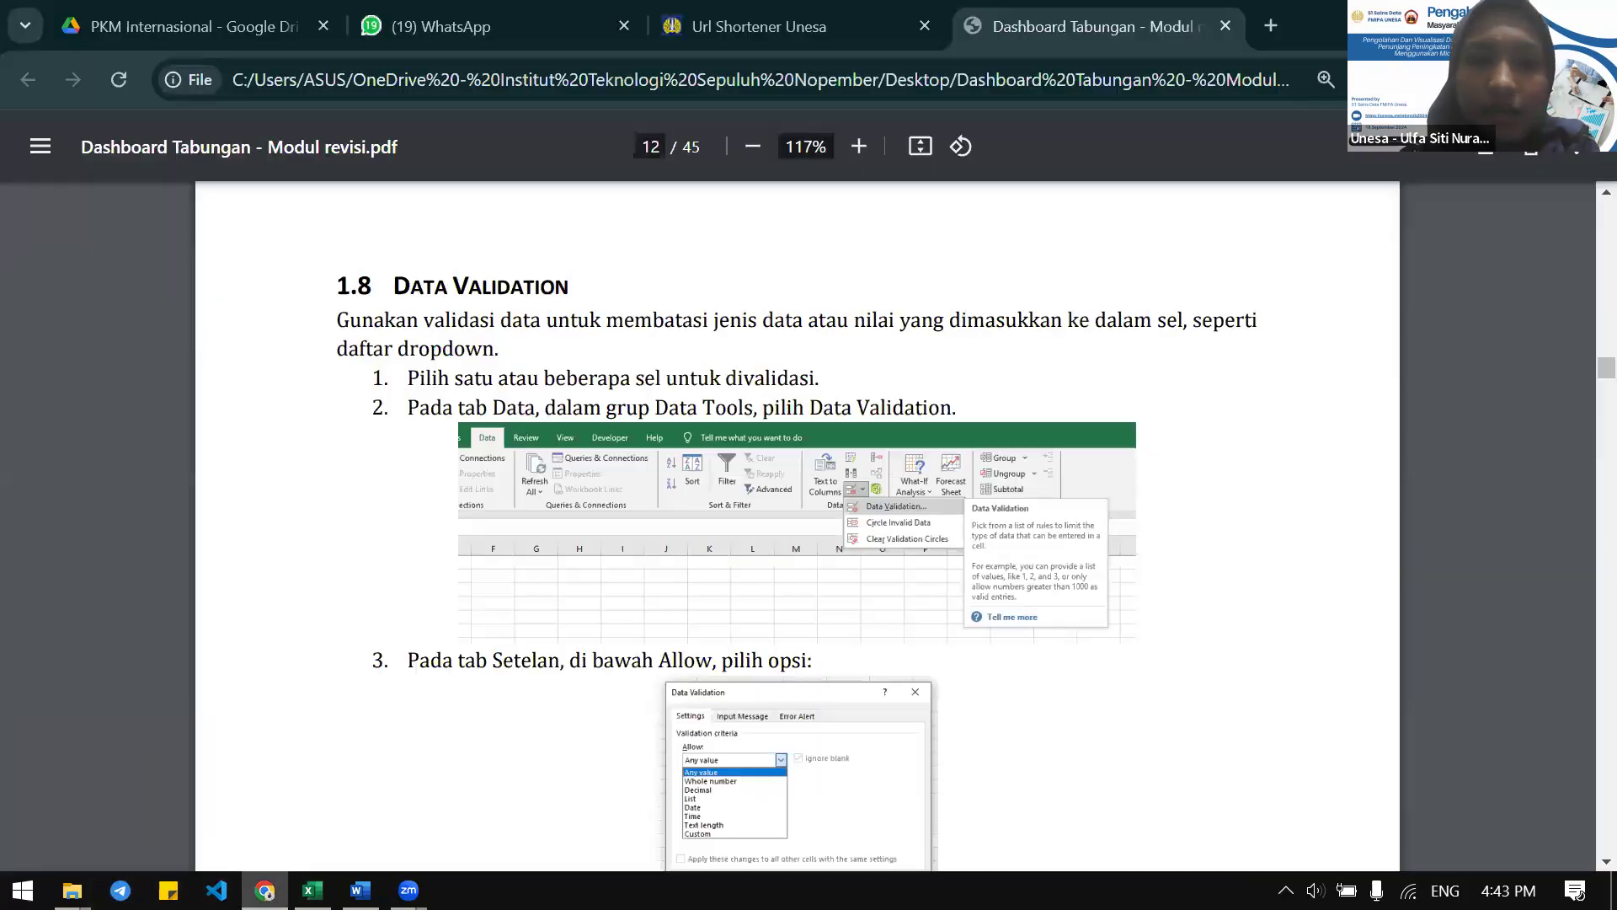
left_click(264, 890)
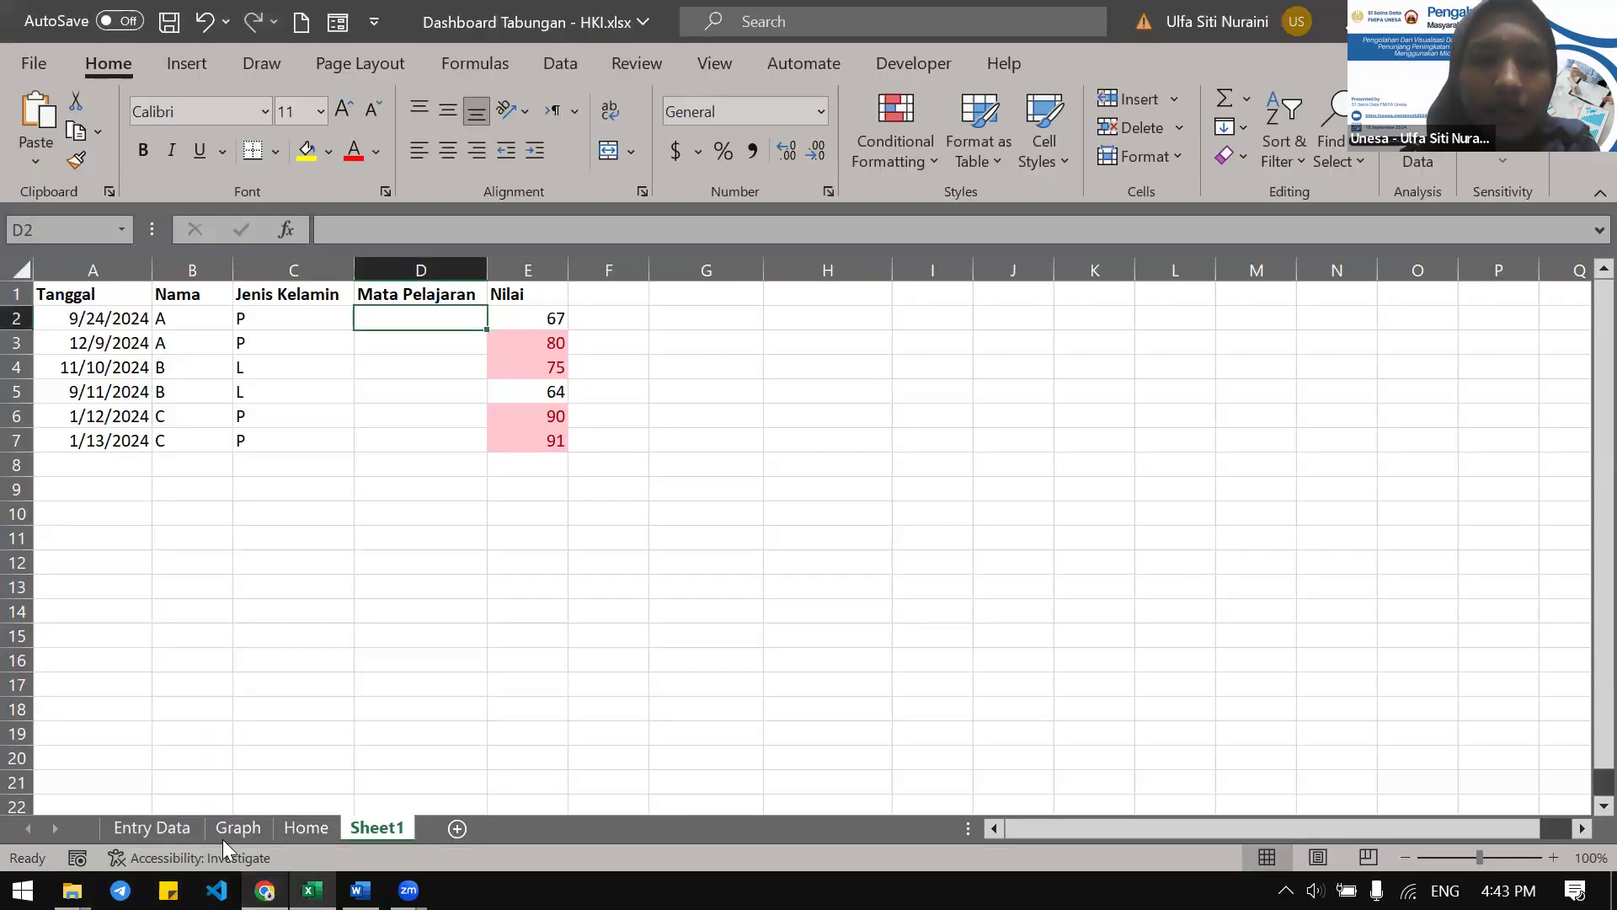
Start a Data Validation rule for cell D2 and set its allowed criteria to List
left_click(554, 72)
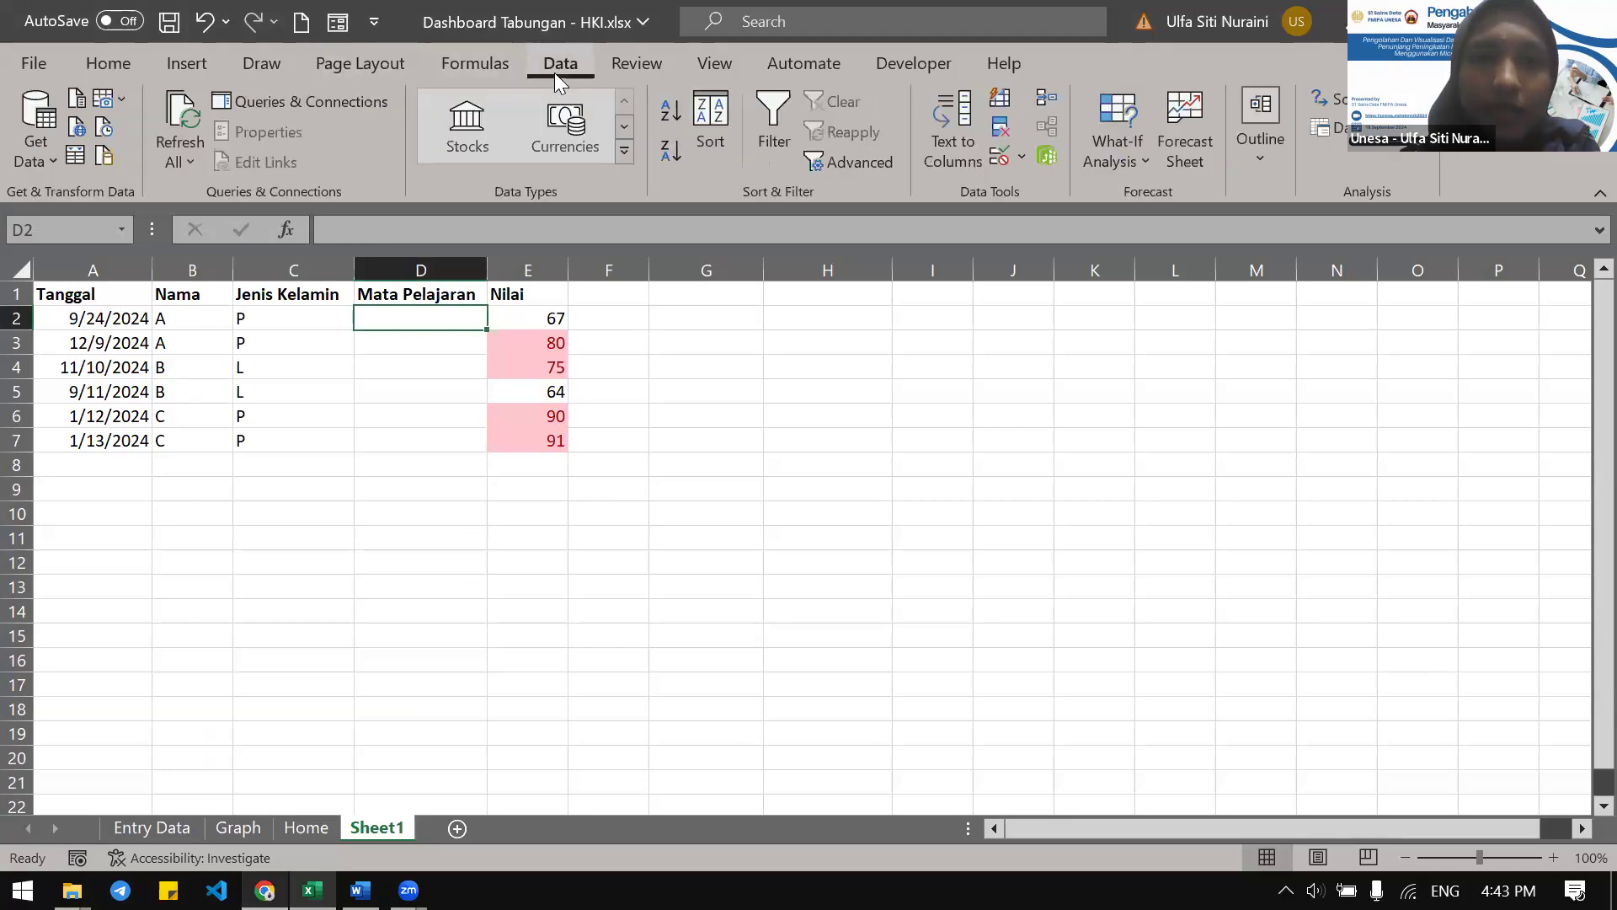
left_click(1019, 164)
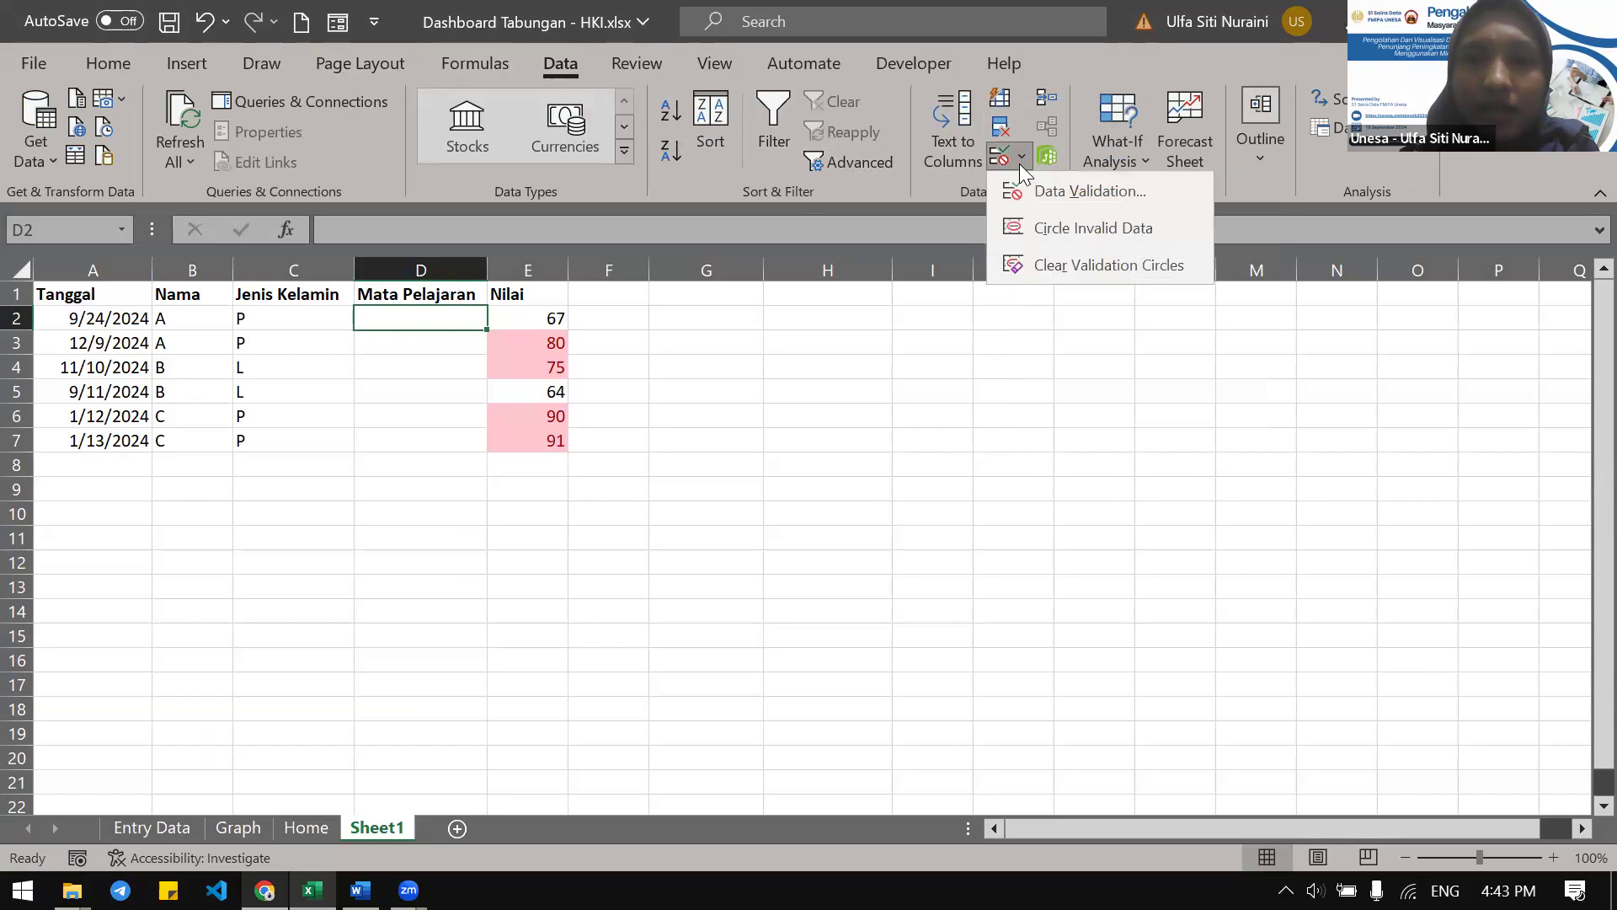
left_click(1053, 199)
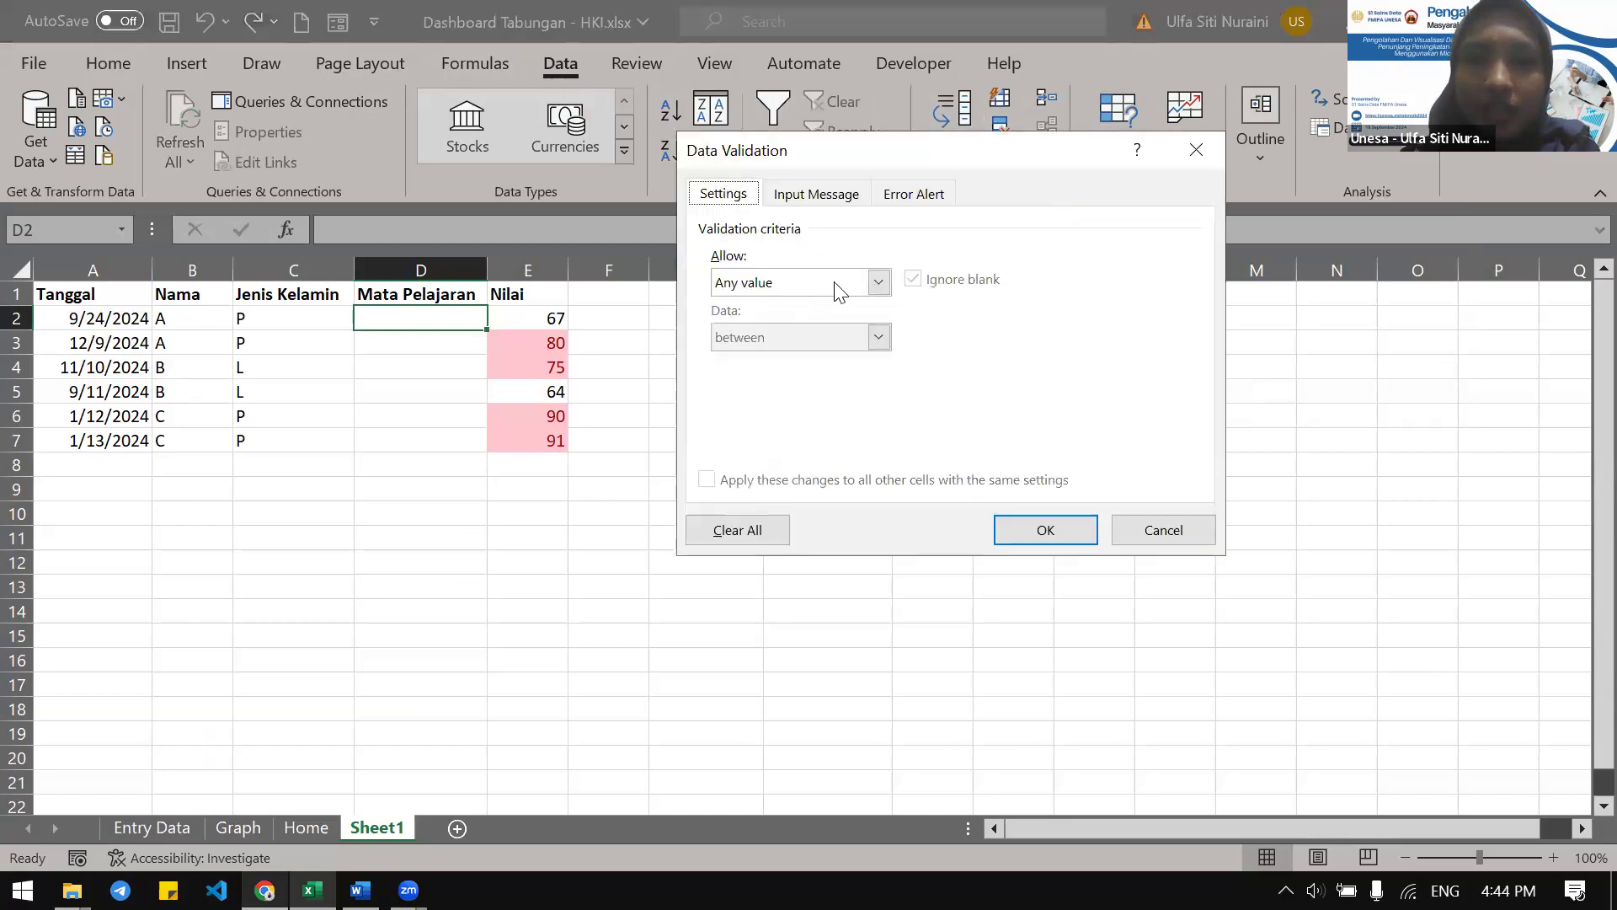
left_click(863, 286)
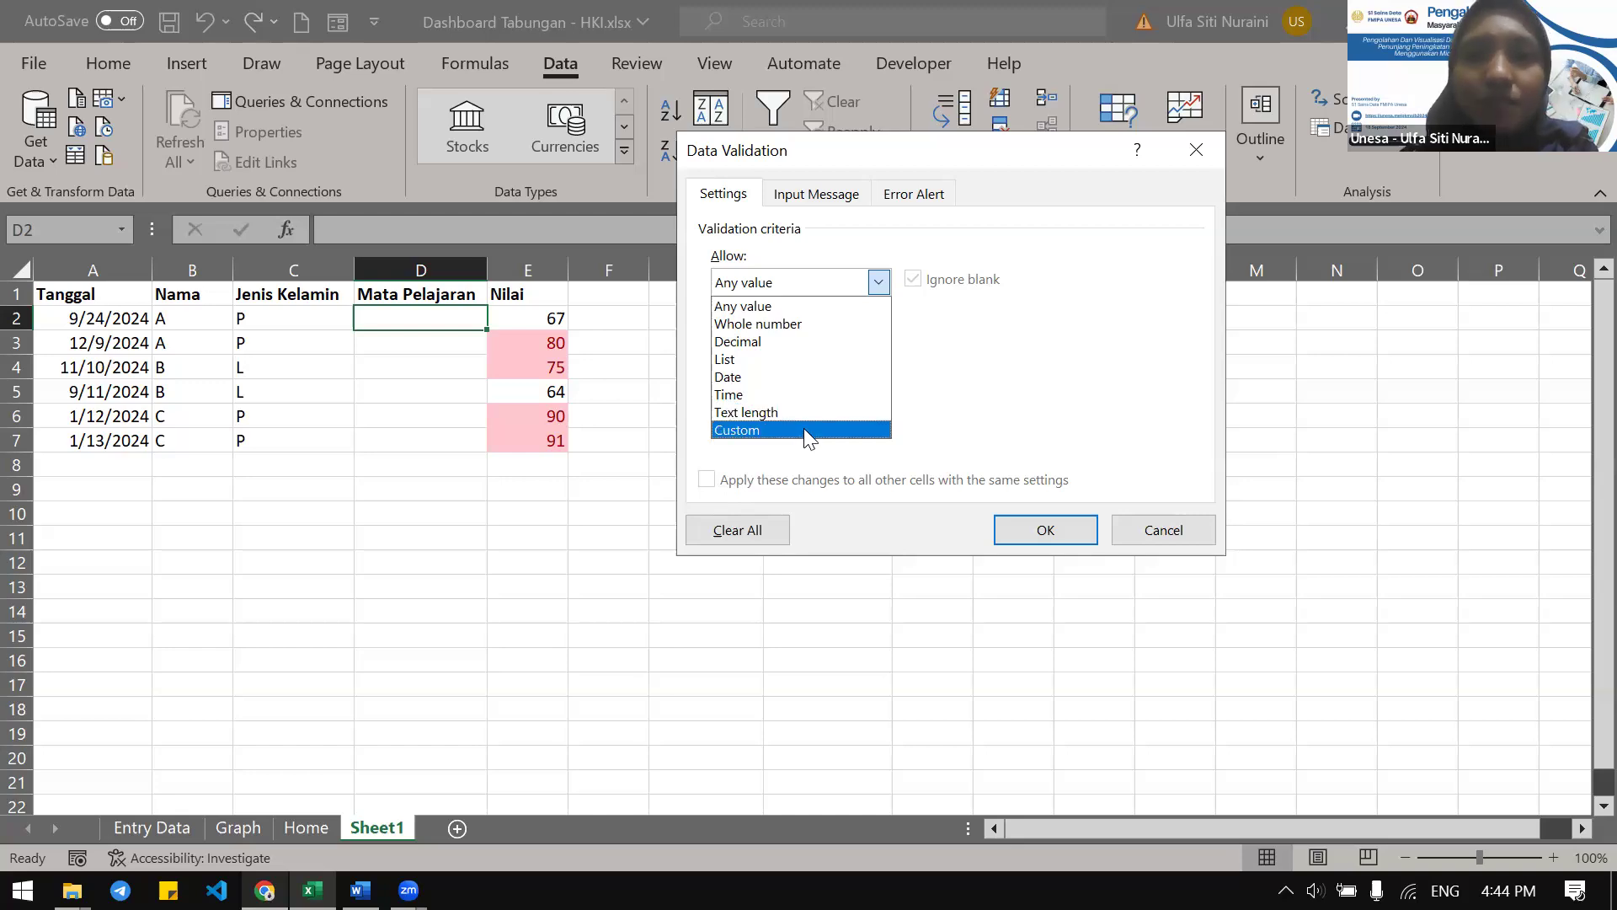
left_click(756, 360)
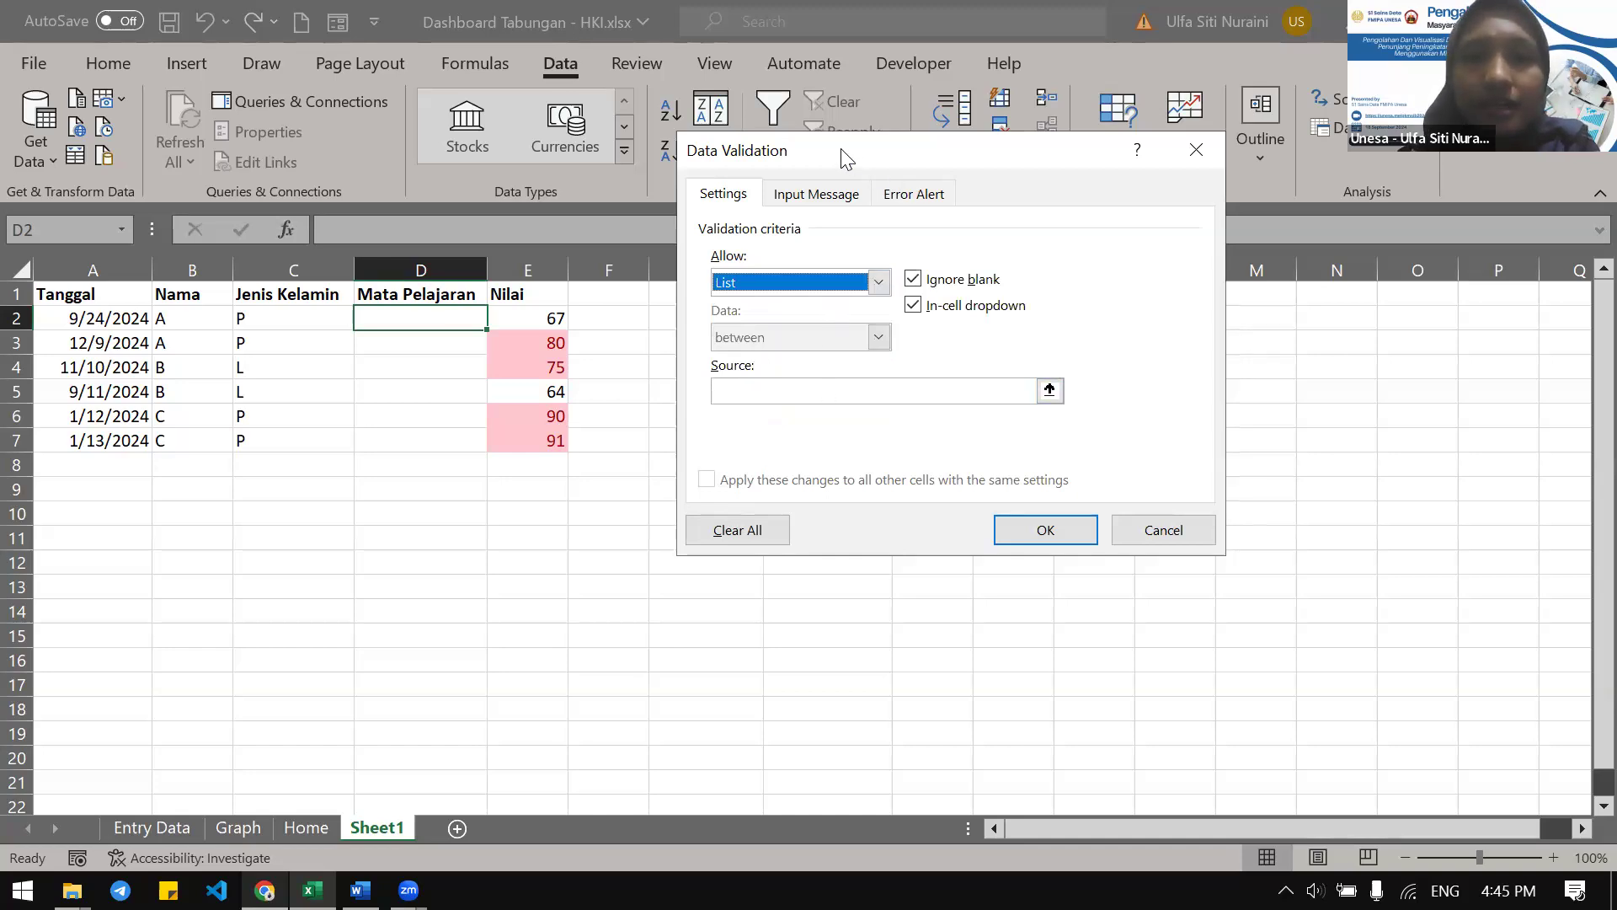
left_click_drag(857, 159, 999, 158)
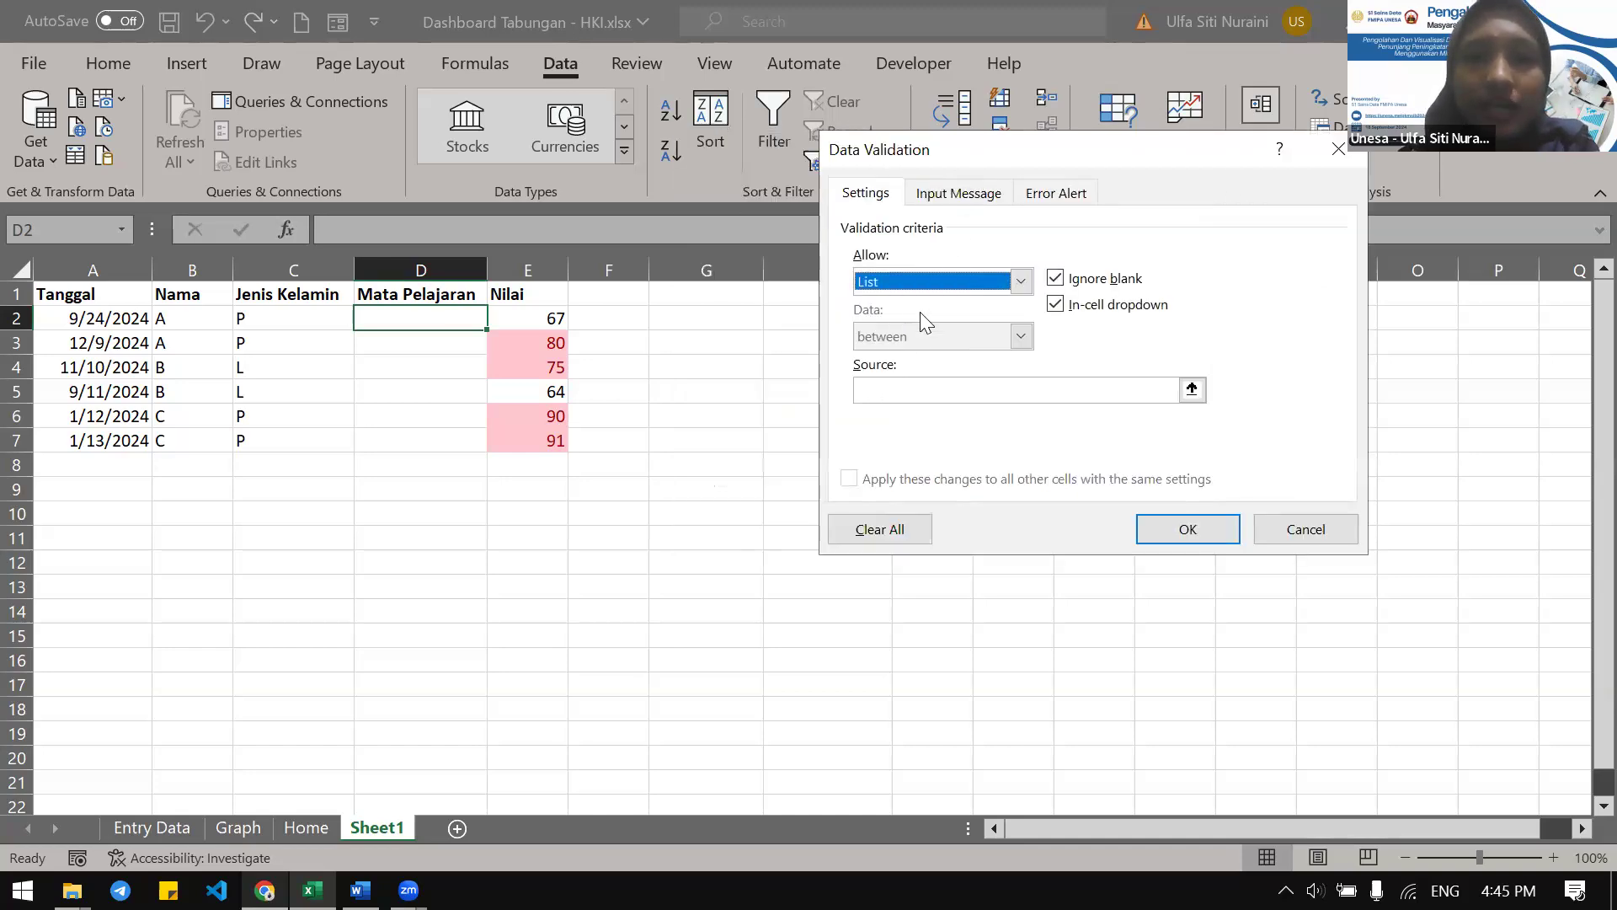
Enter Matematika, Bahasa as the validation list's source and apply the rule to D2
left_click(895, 384)
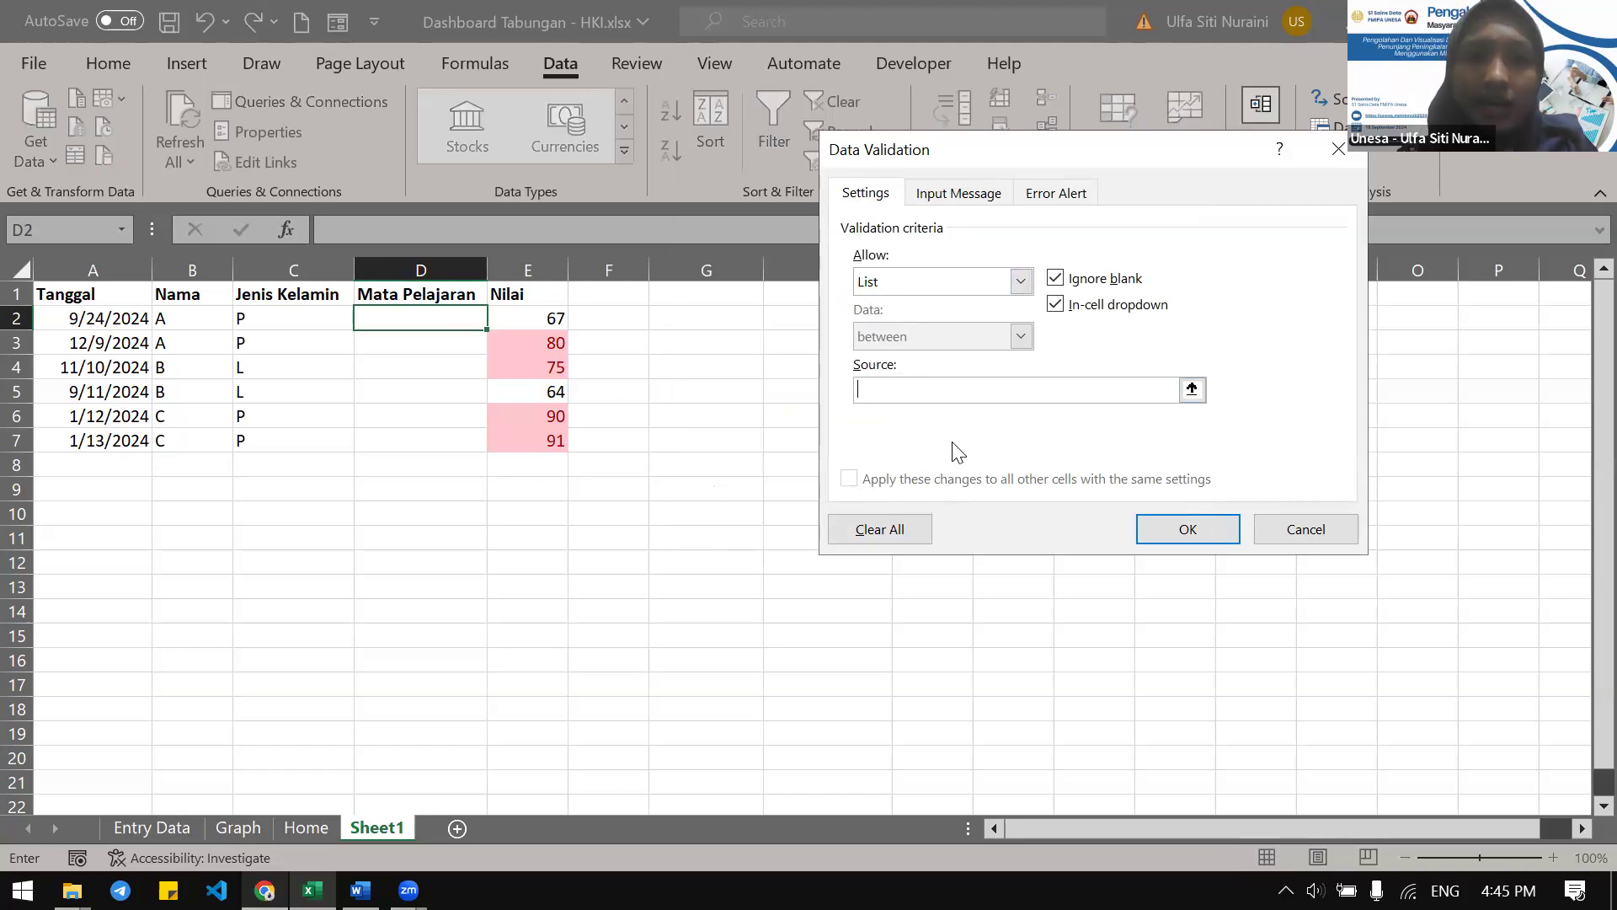
type("Mate")
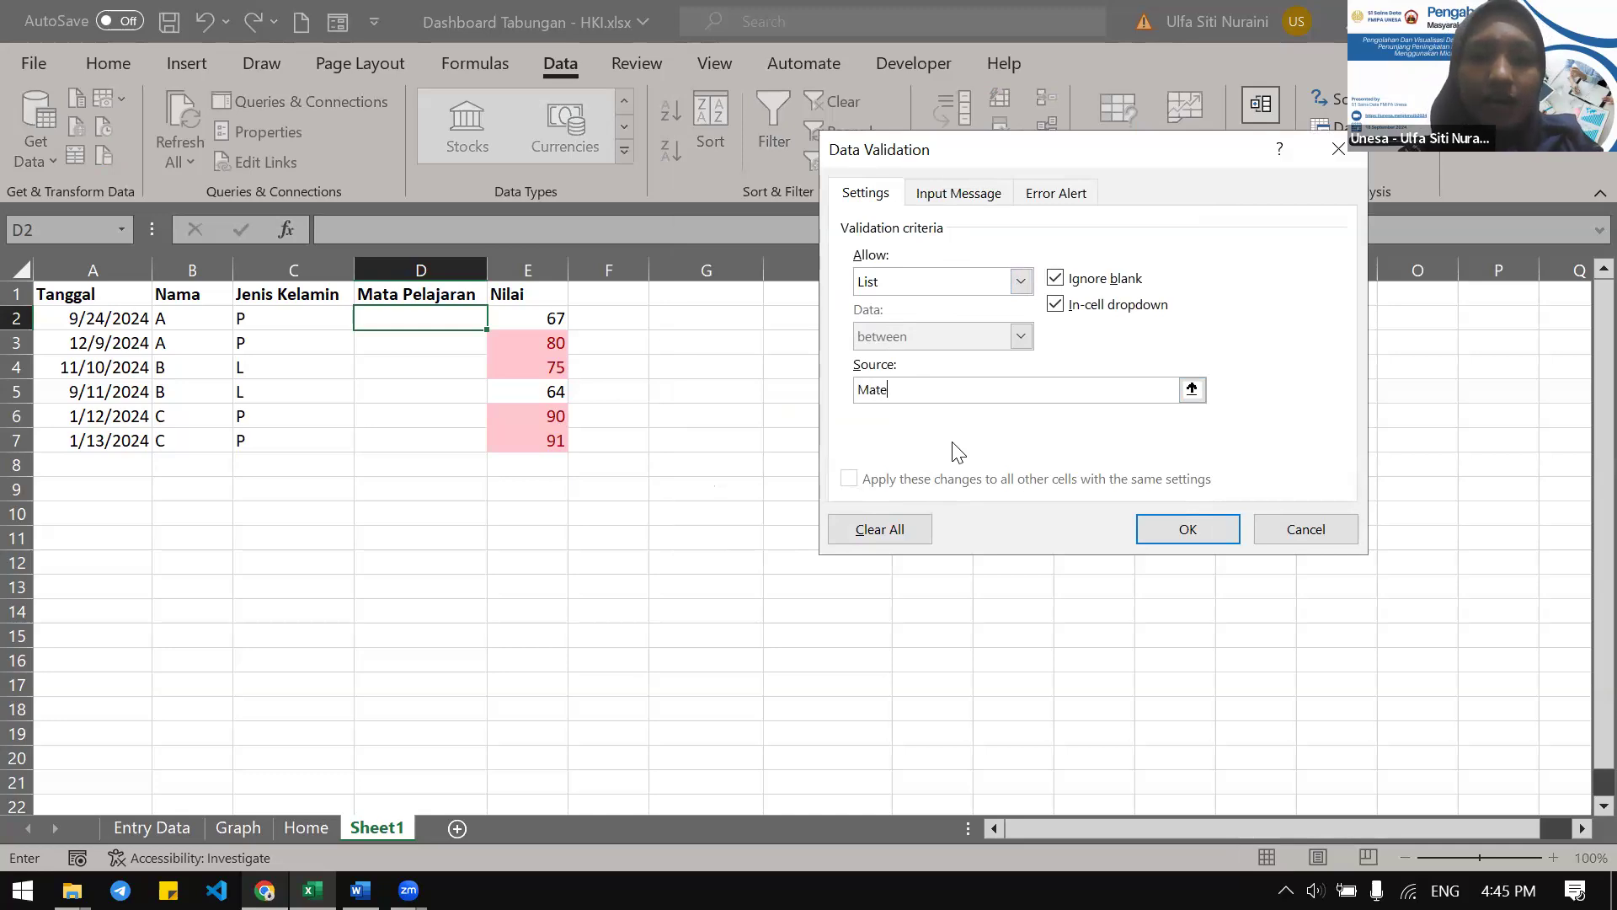
type("matika, Bahasa")
key("BackSpace")
key("BackSpace")
key("BackSpace")
key("BackSpace")
type("ahasa")
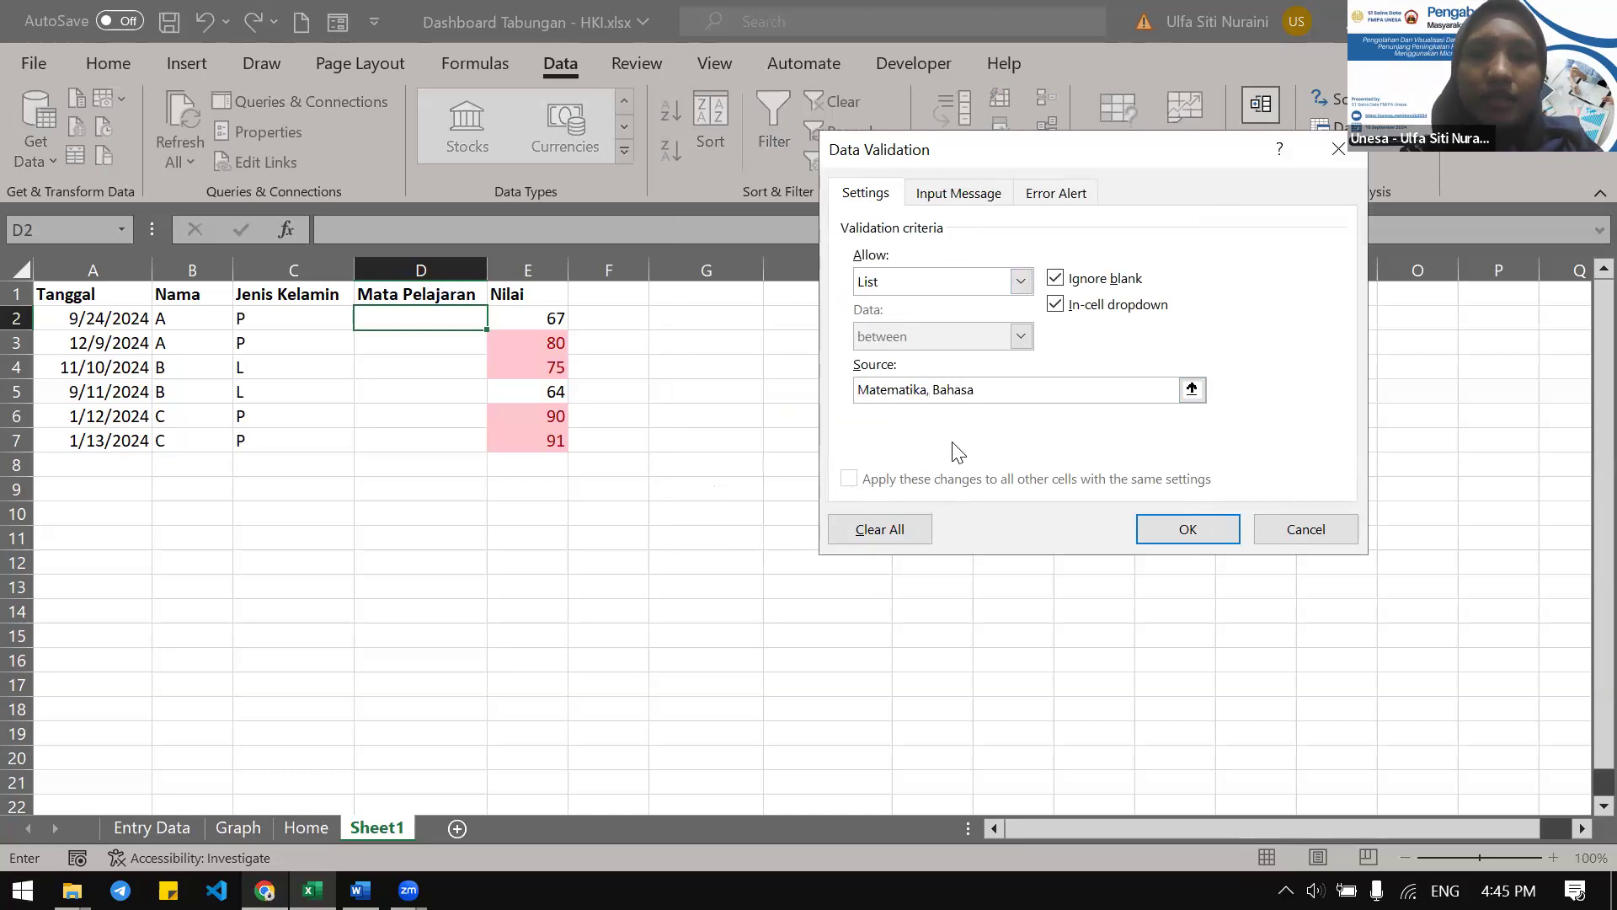
left_click(1179, 531)
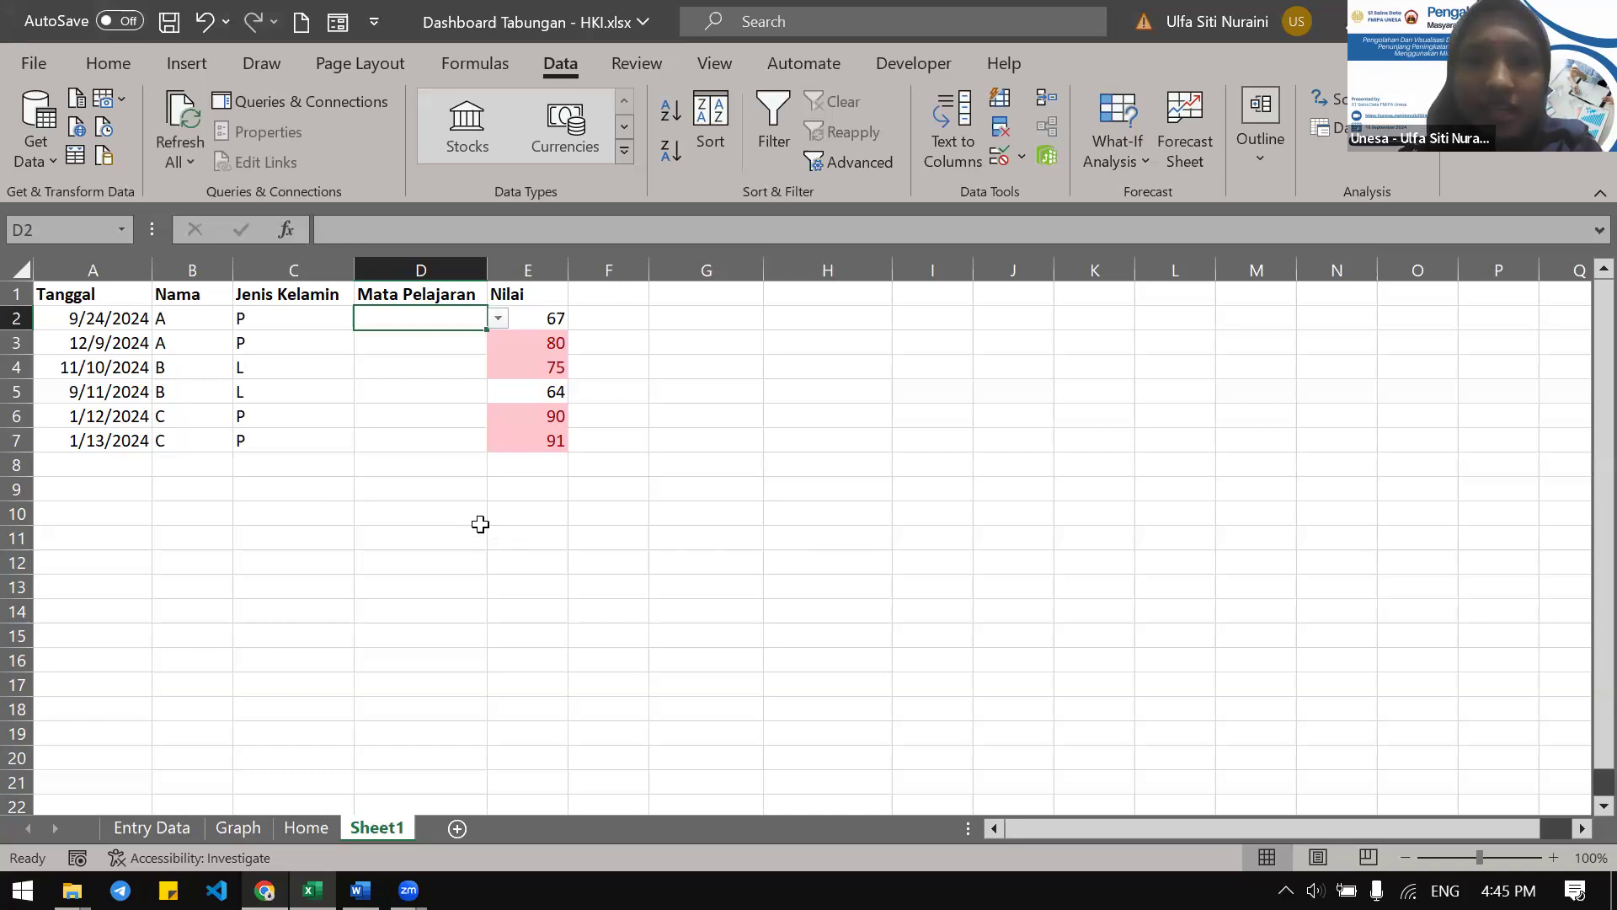
Choose Matematika from the list in D2 and fill it down through D7
left_click(499, 320)
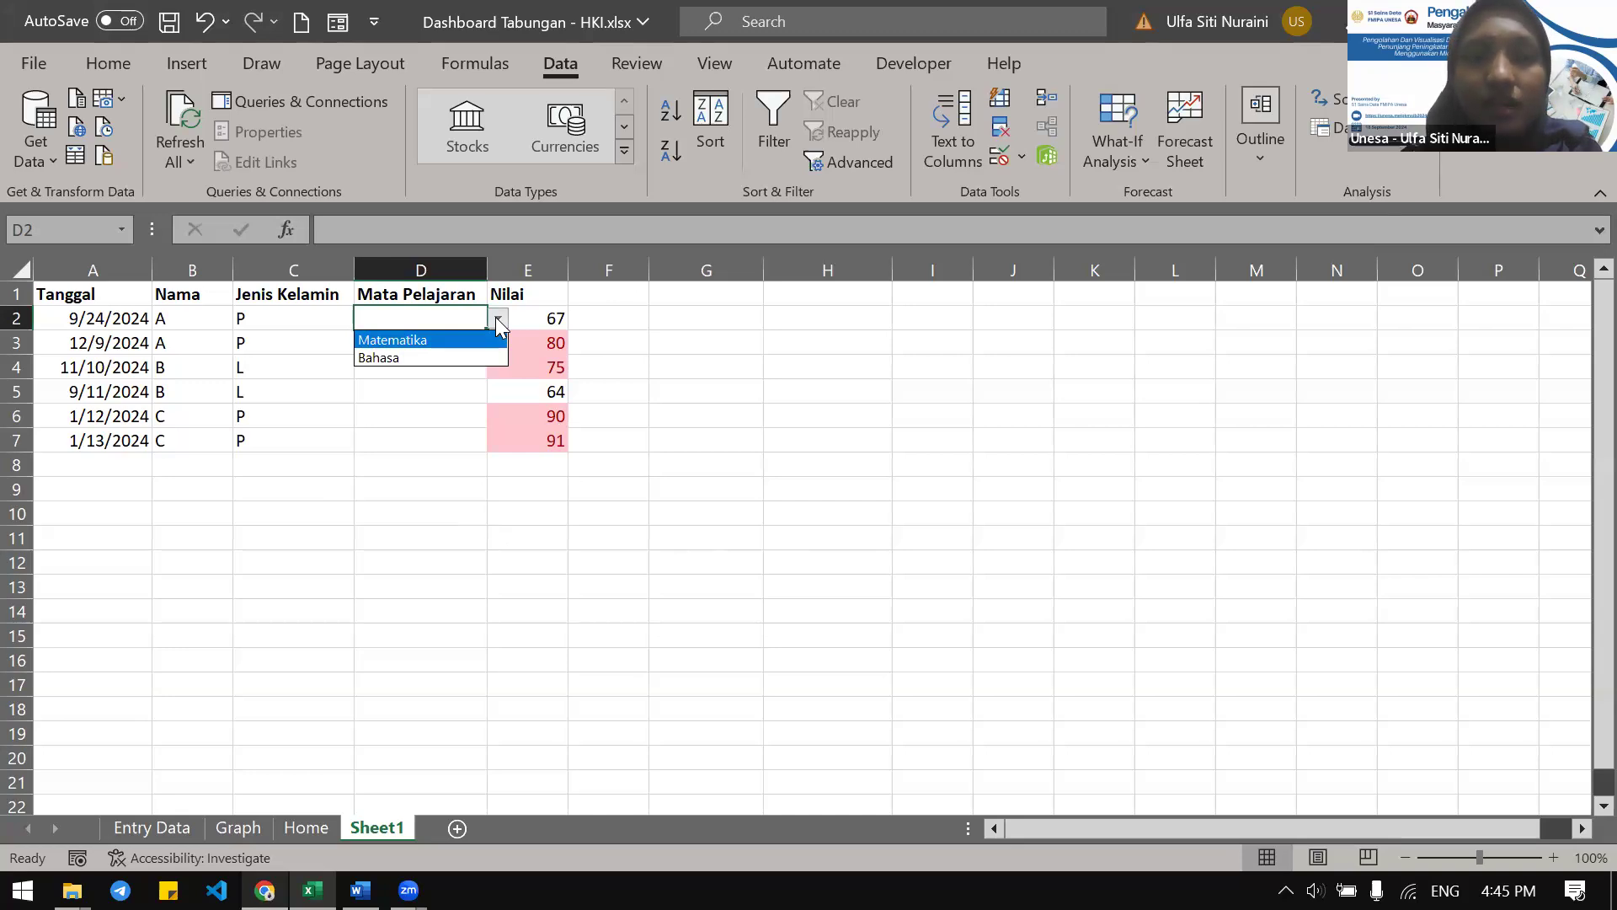
left_click(440, 342)
left_click(455, 336)
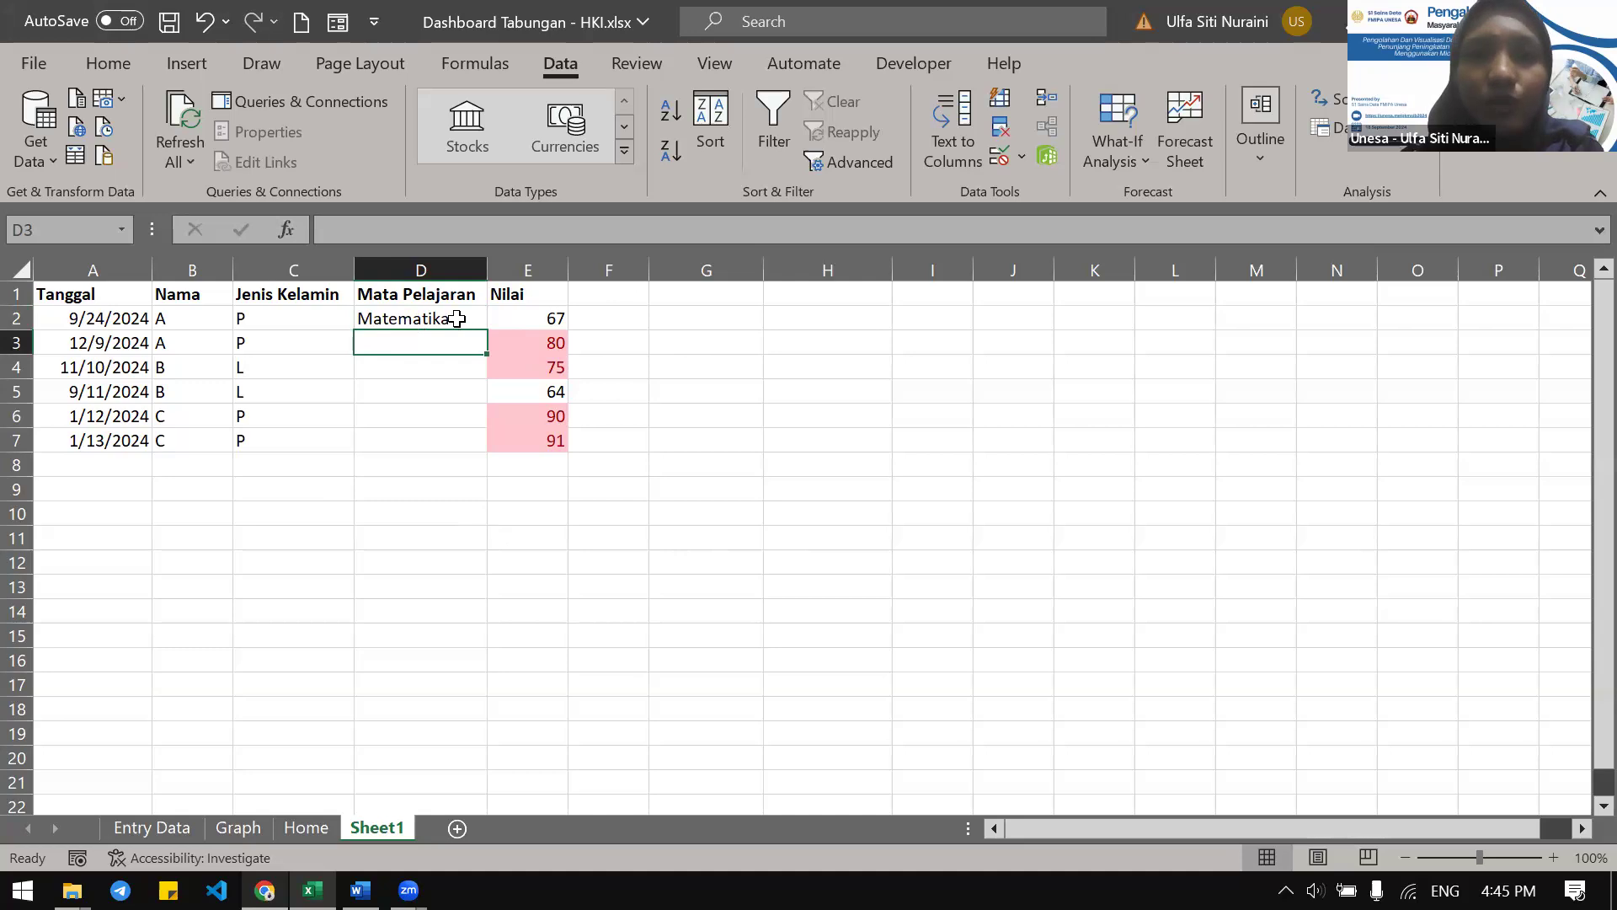
left_click(458, 319)
left_click_drag(488, 329, 472, 443)
Change the subject in cells D3, D5 and D7 to Bahasa using the validation list
left_click(460, 345)
left_click(499, 343)
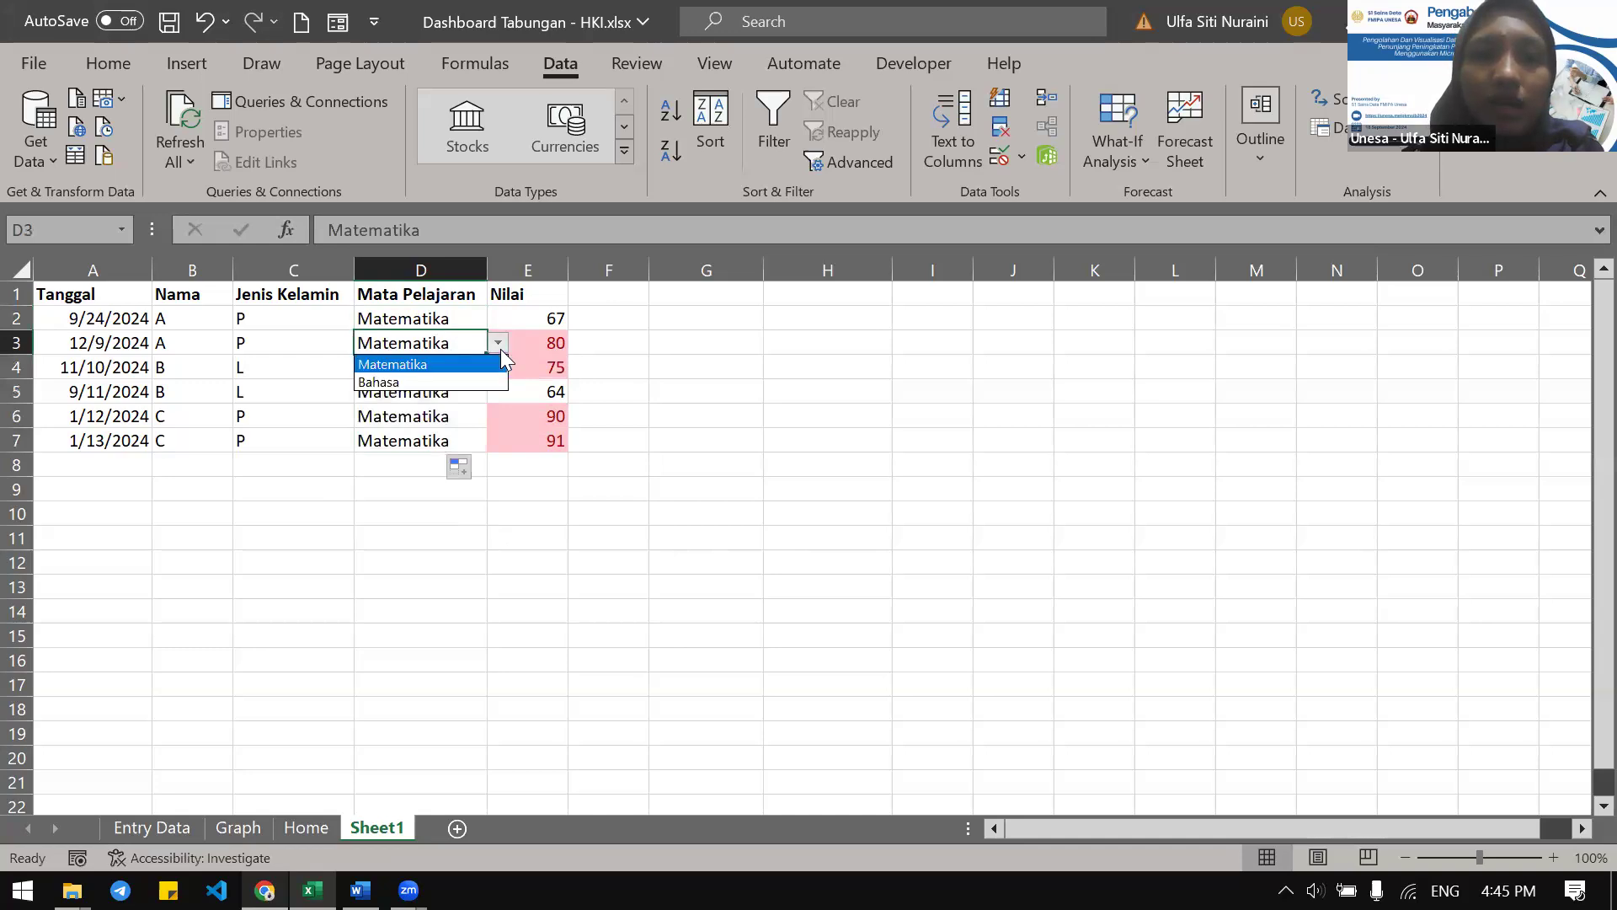
left_click(425, 378)
left_click(474, 383)
left_click(498, 392)
left_click(445, 427)
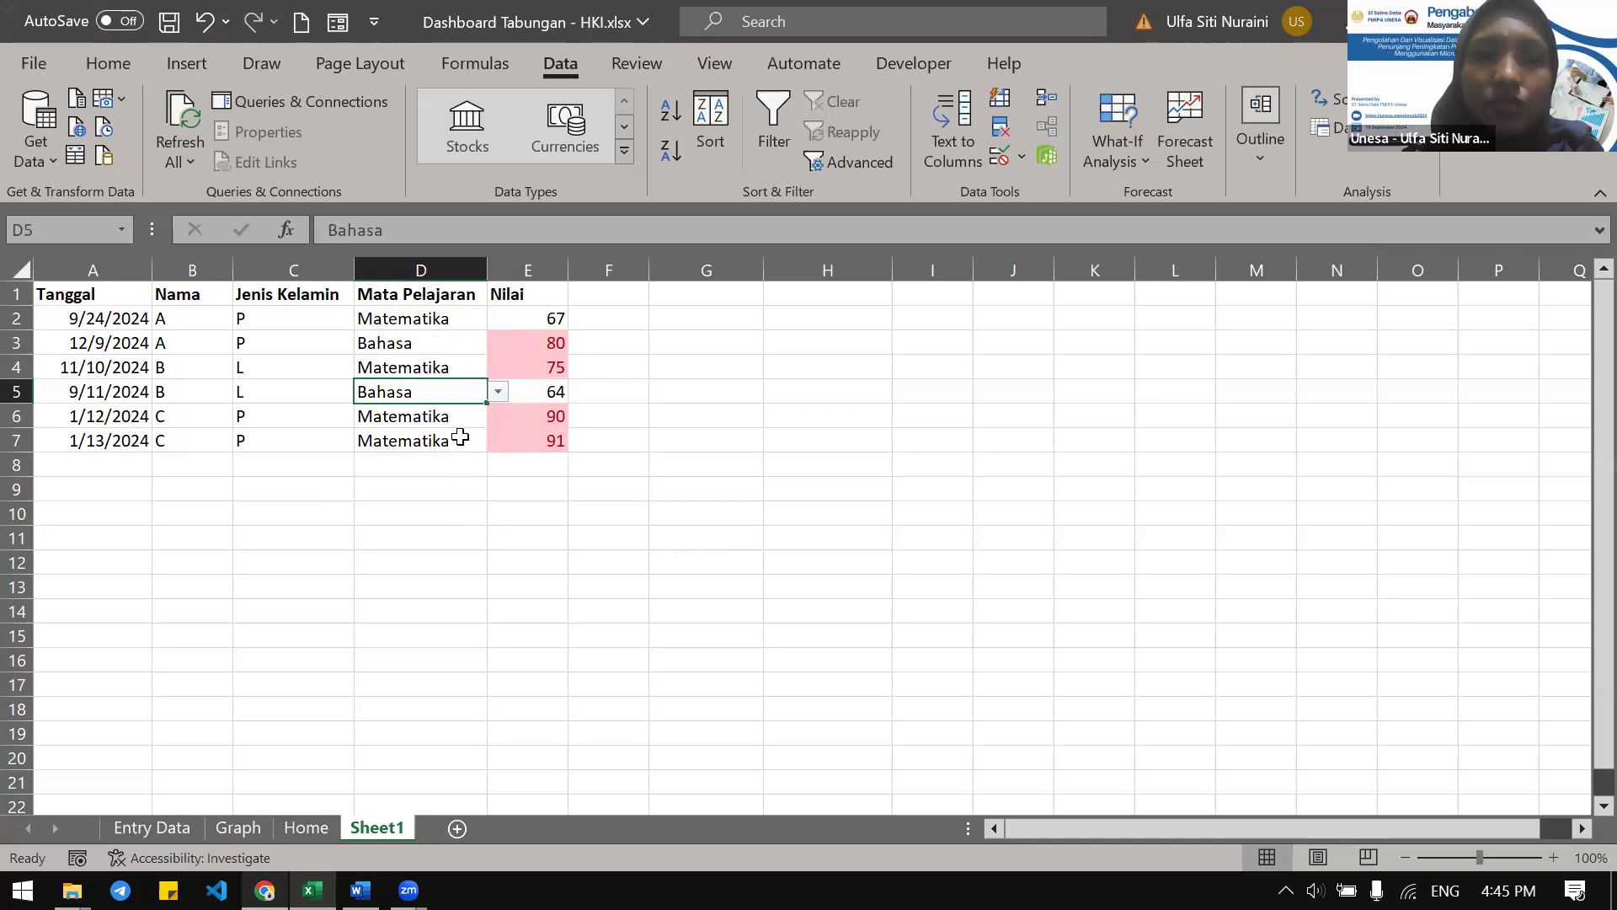
left_click(464, 440)
left_click(498, 441)
left_click(443, 480)
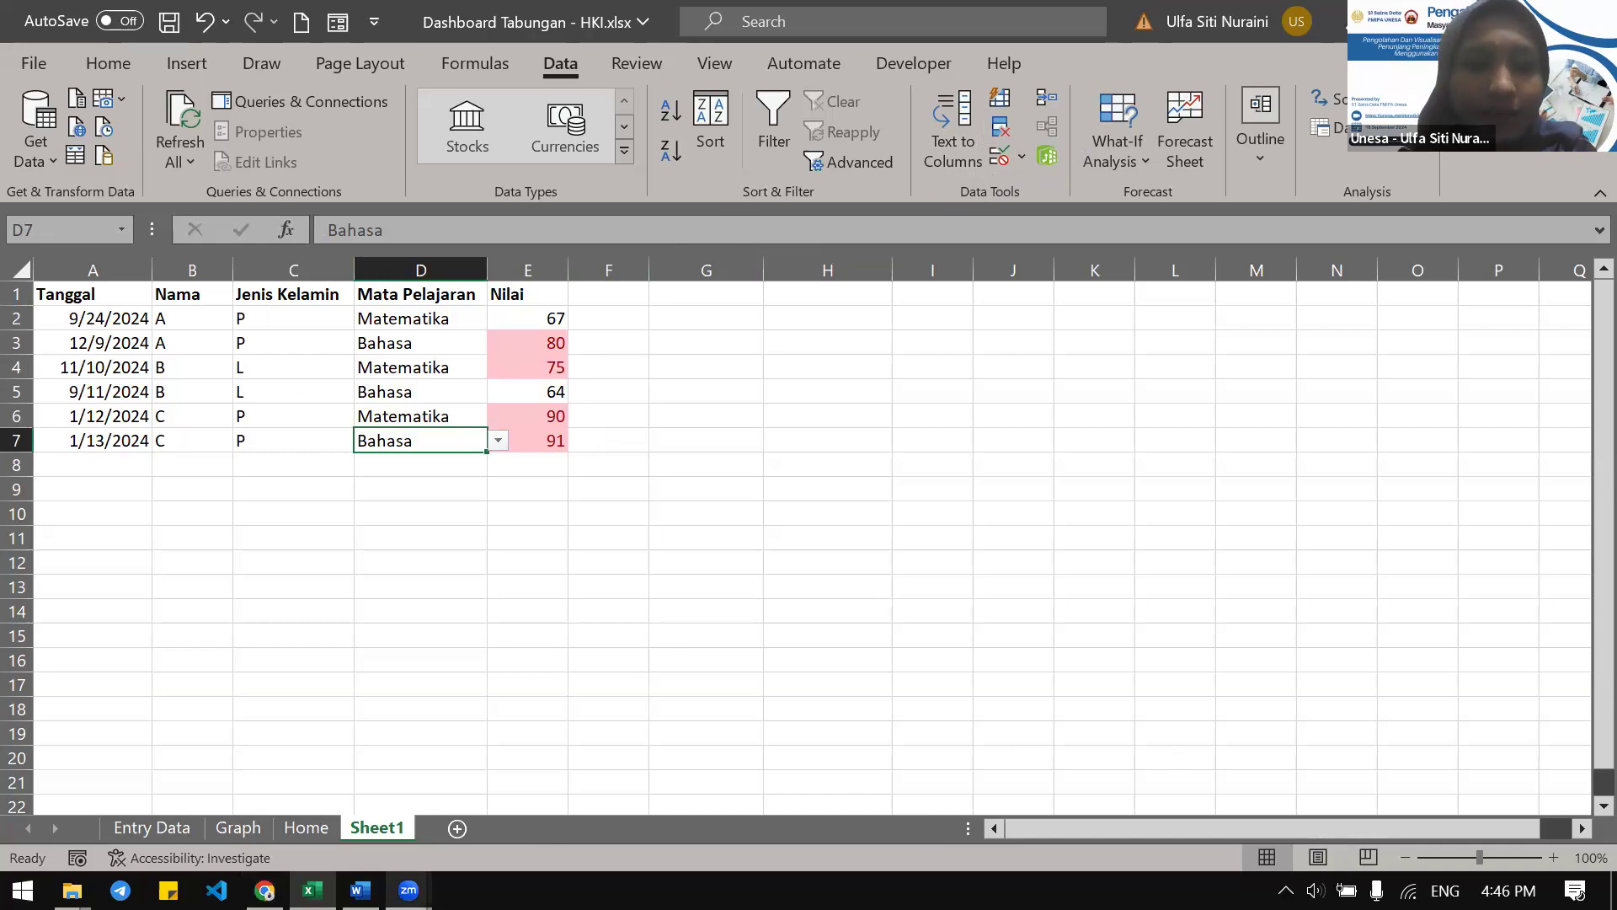
Switch to the PDF module in Chrome and review the mathematical operators table in chapter 2, Operasi dan Fungsi Matematika
key("alt+Tab")
scroll(851, 542, "down", 10)
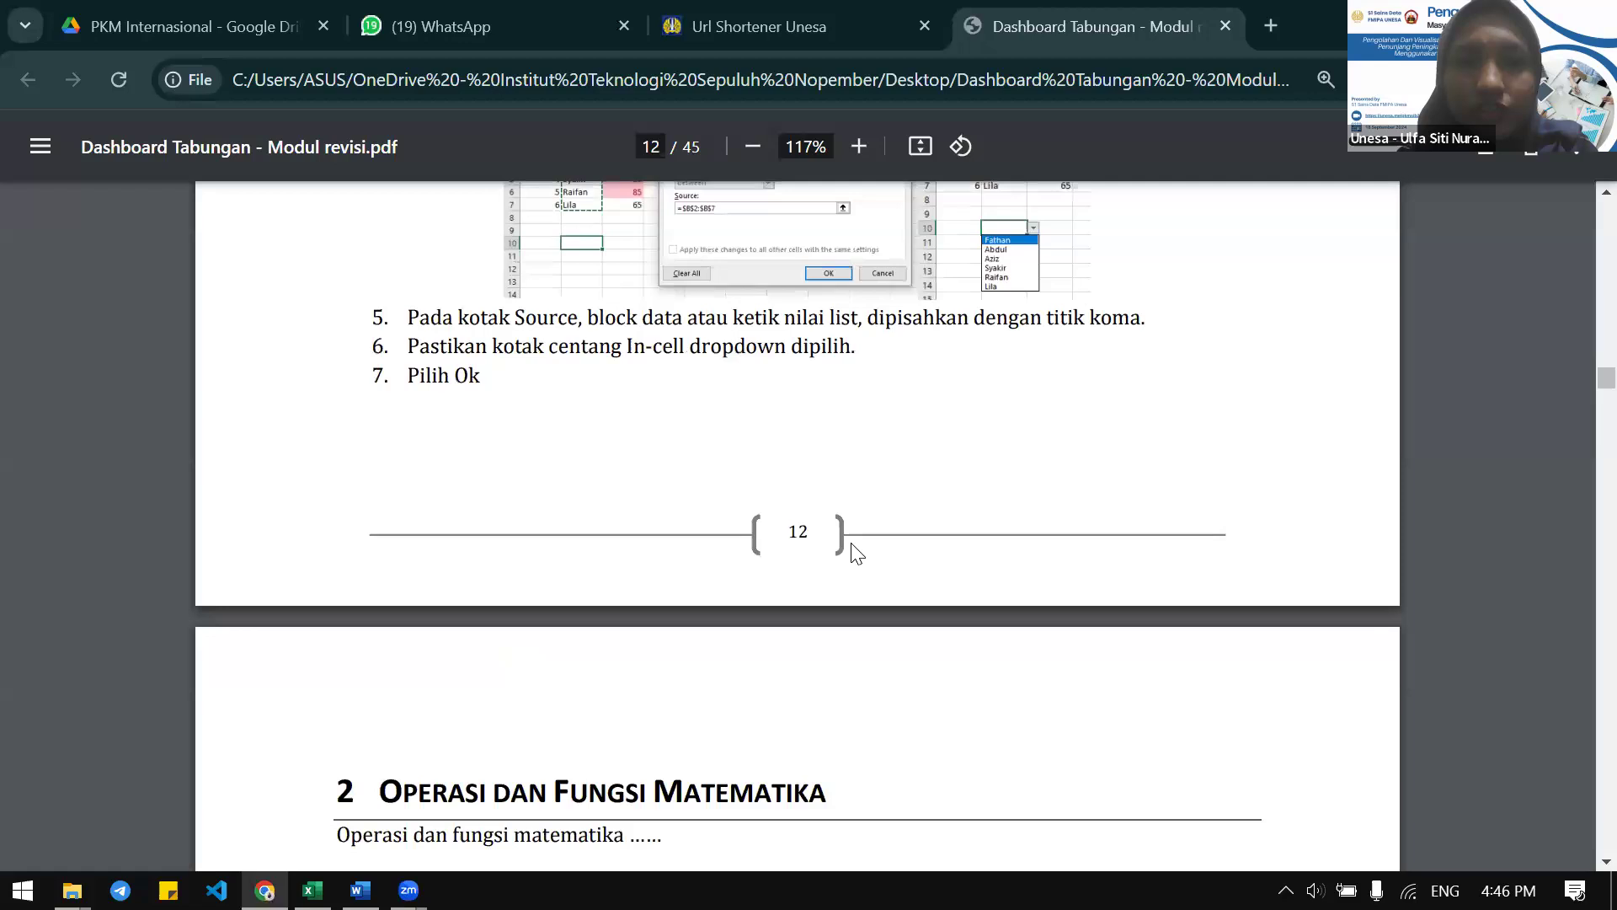
scroll(856, 552, "down", 3)
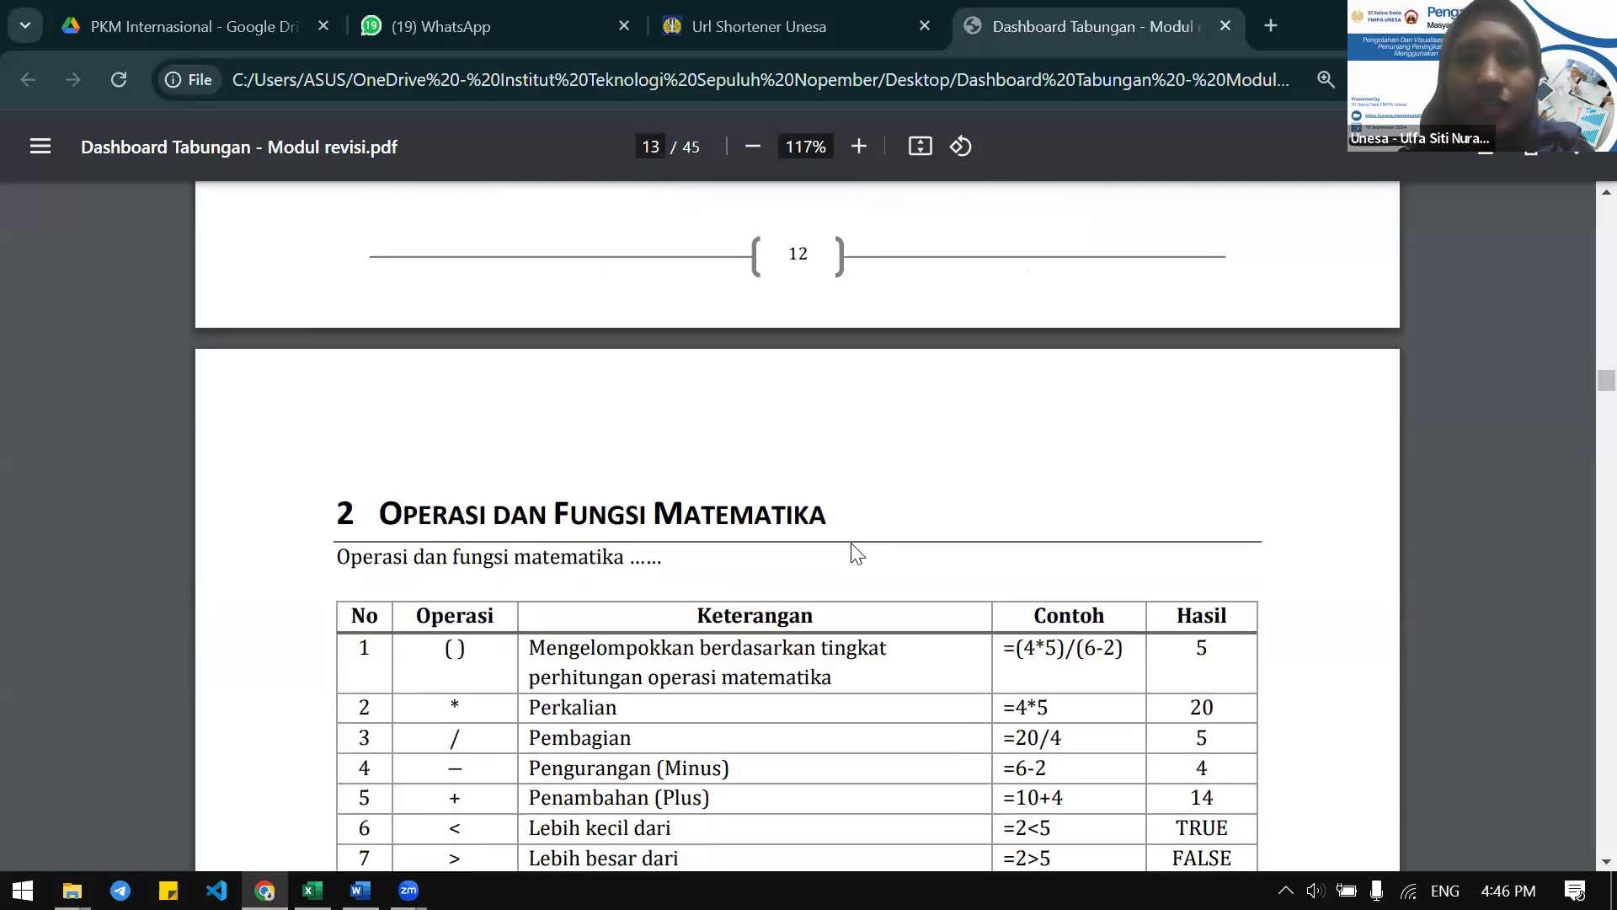
scroll(888, 494, "down", 3)
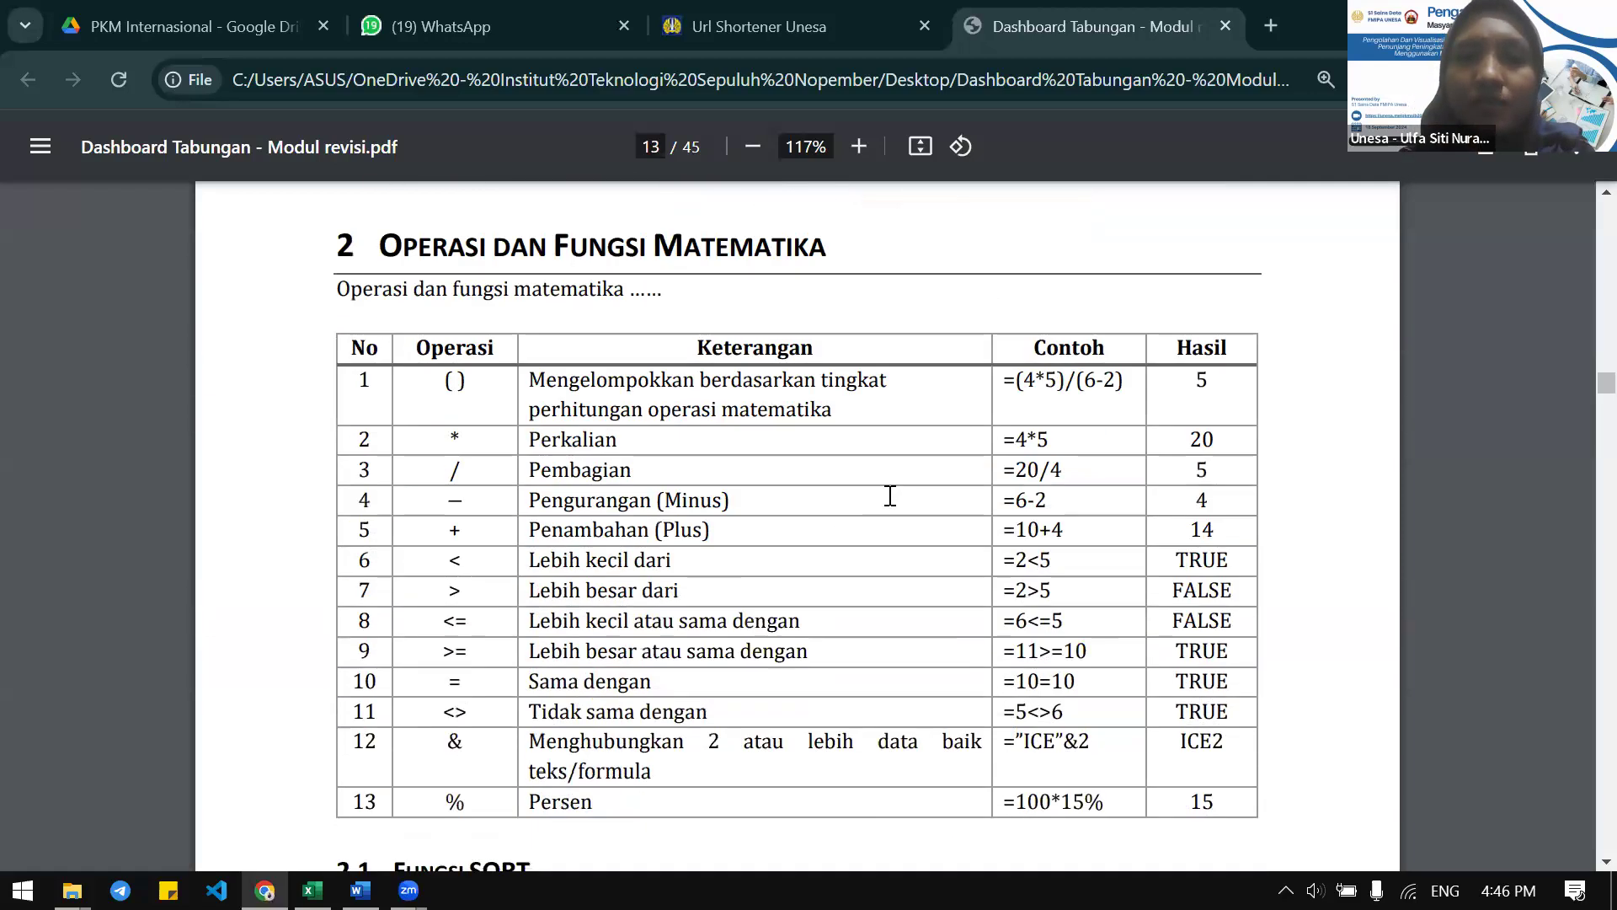
scroll(890, 495, "down", 1)
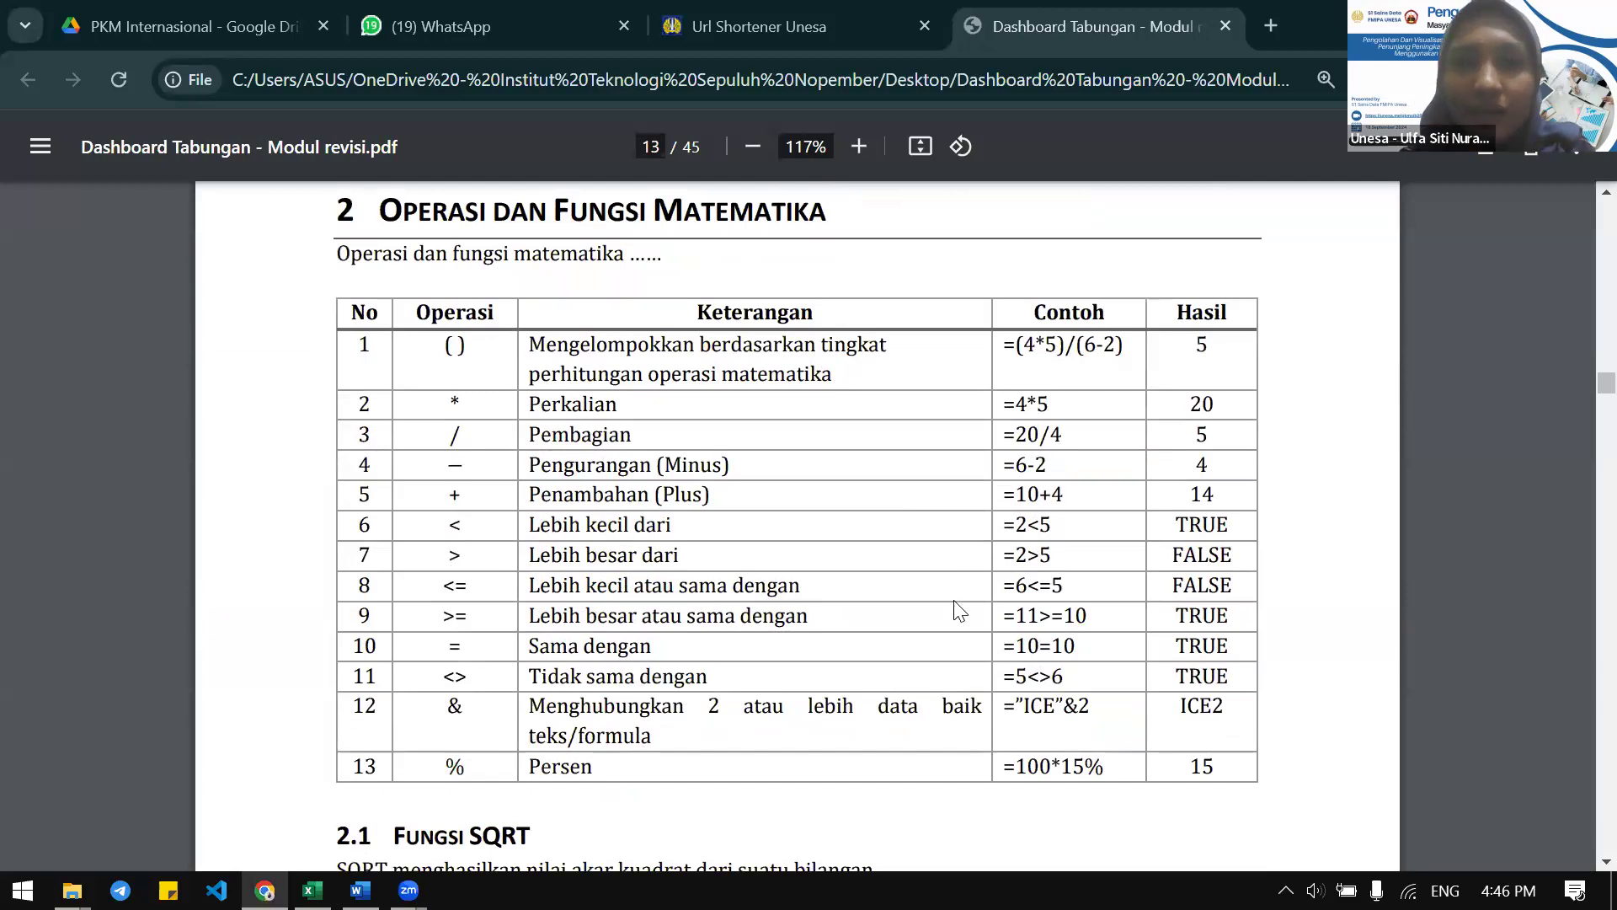
scroll(960, 611, "down", 1)
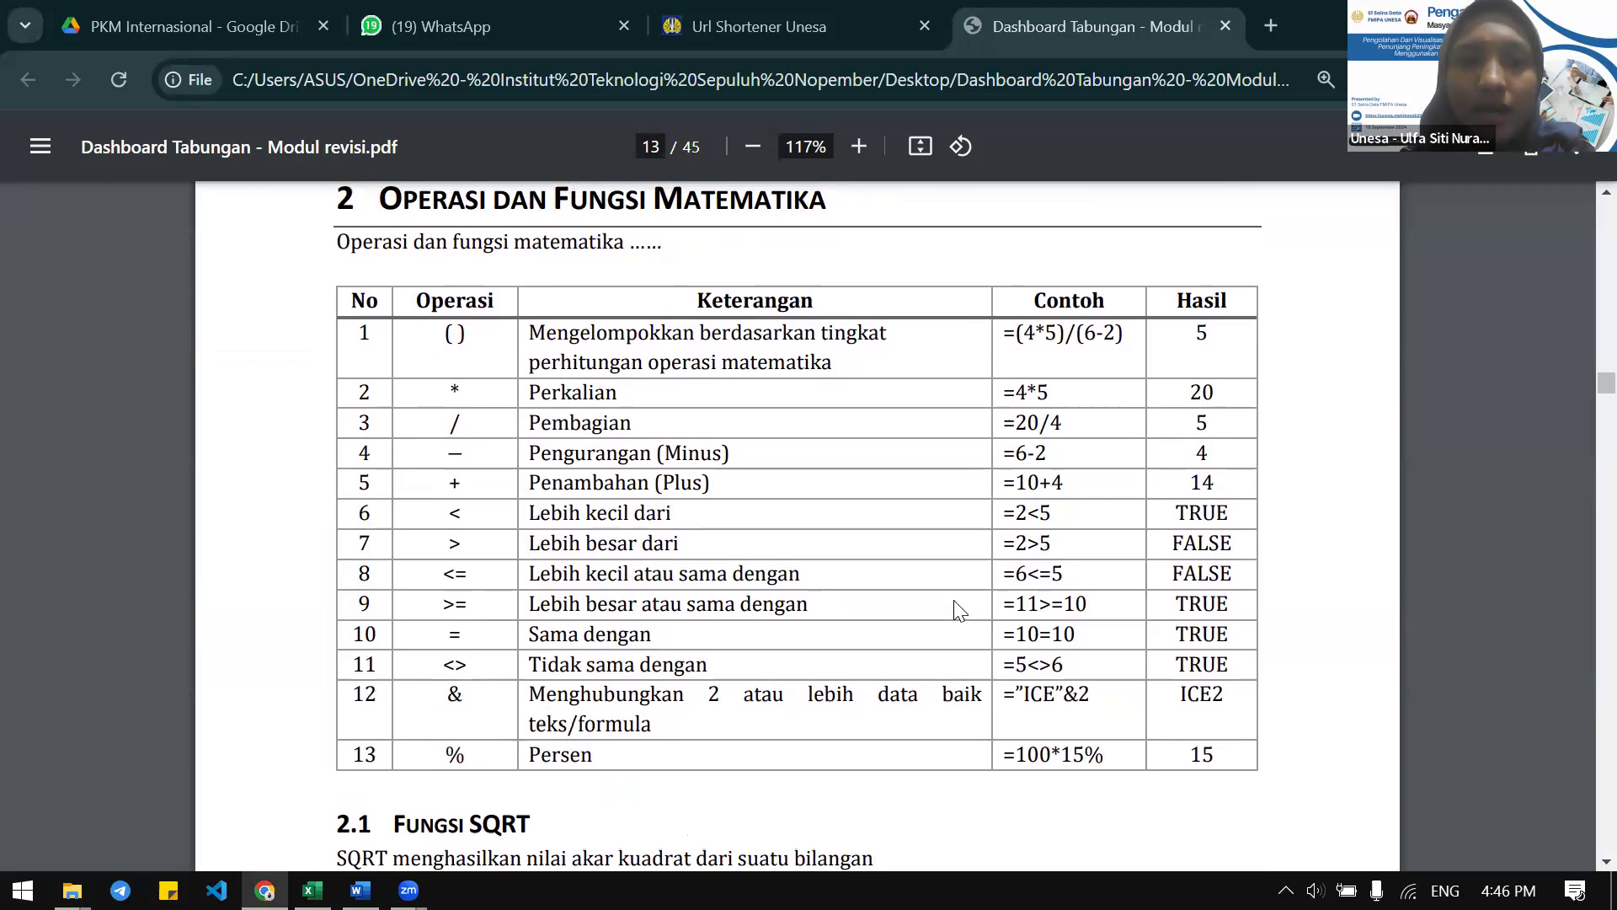
scroll(960, 610, "down", 1)
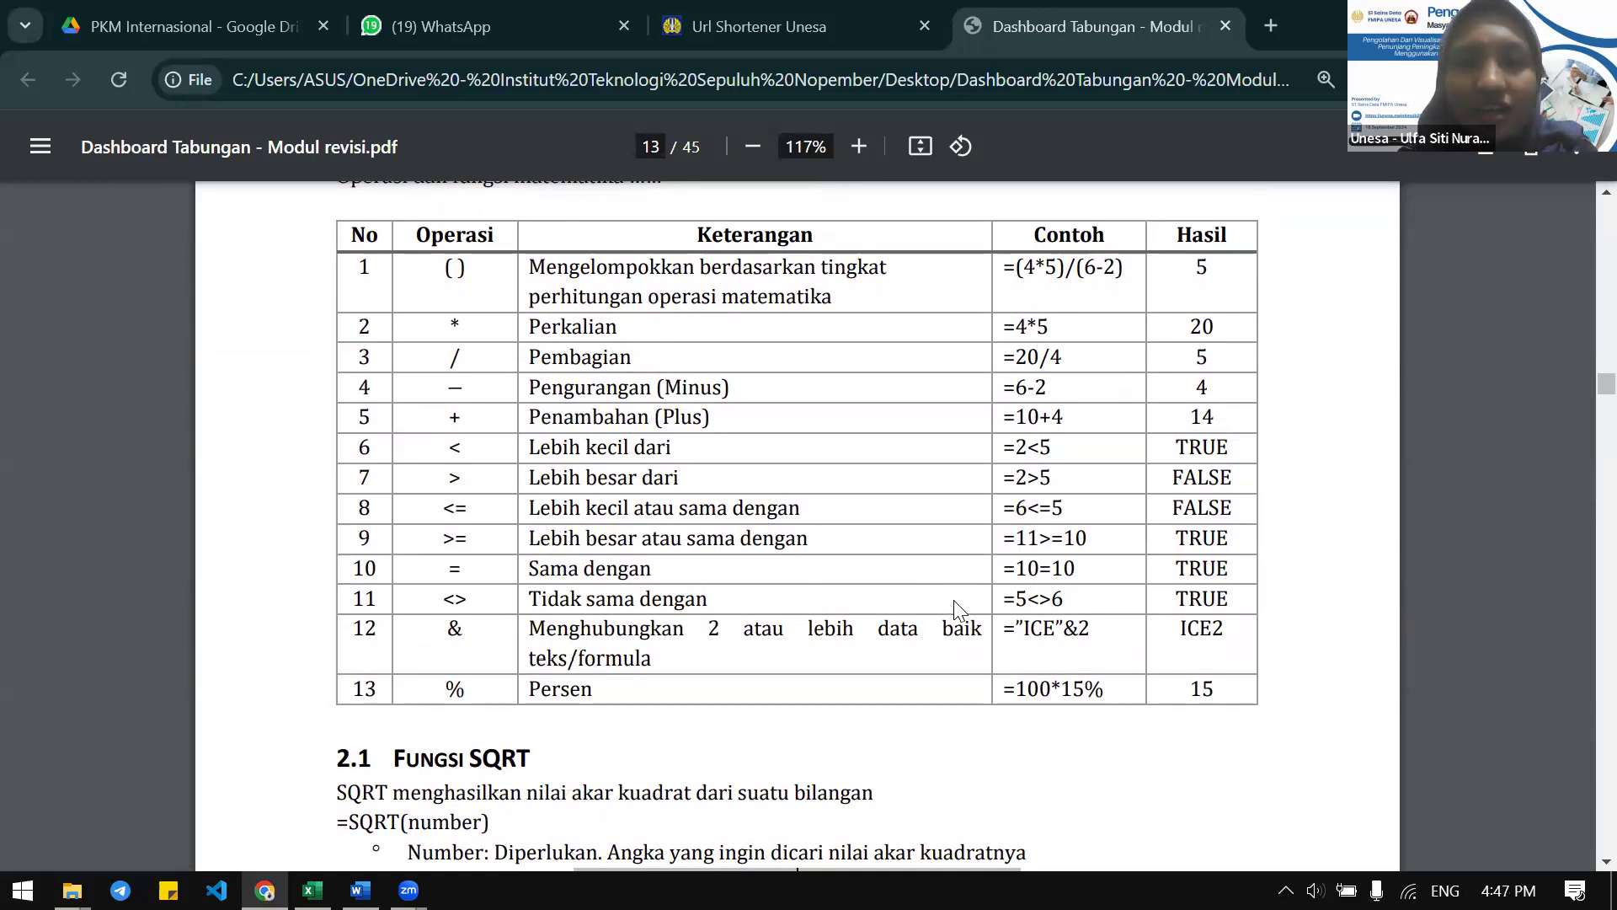
scroll(955, 606, "down", 1)
scroll(531, 703, "down", 1)
Read the module's sections 2.1 to 2.4 on the SQRT, MOD, ROUND and CEILING functions
scroll(530, 704, "down", 6)
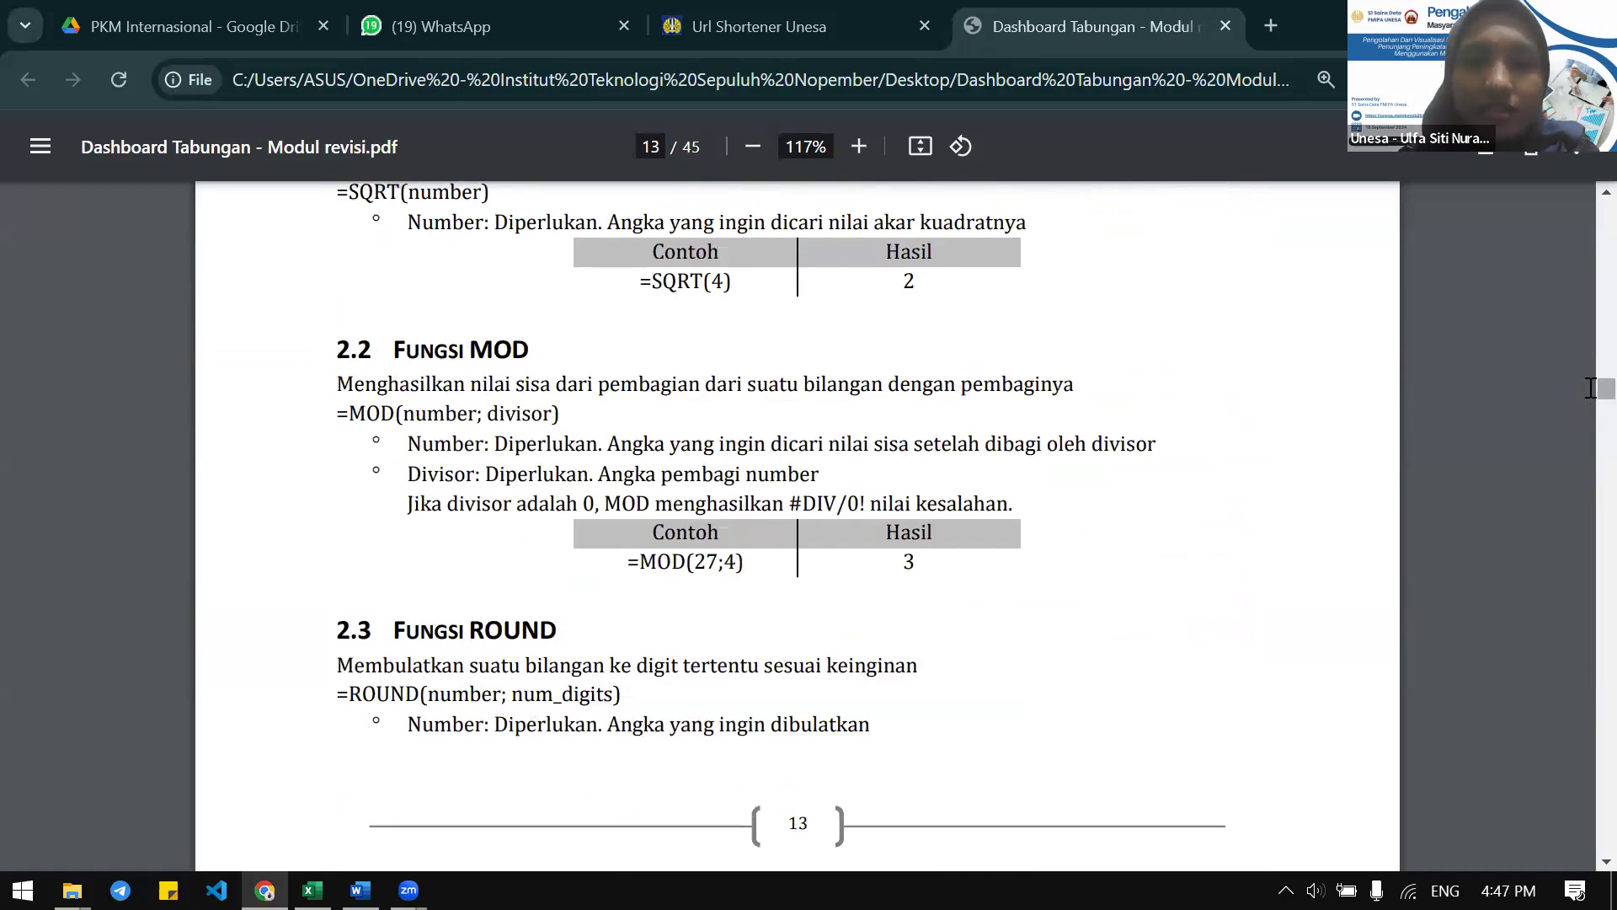
scroll(590, 589, "up", 4)
scroll(649, 623, "down", 3)
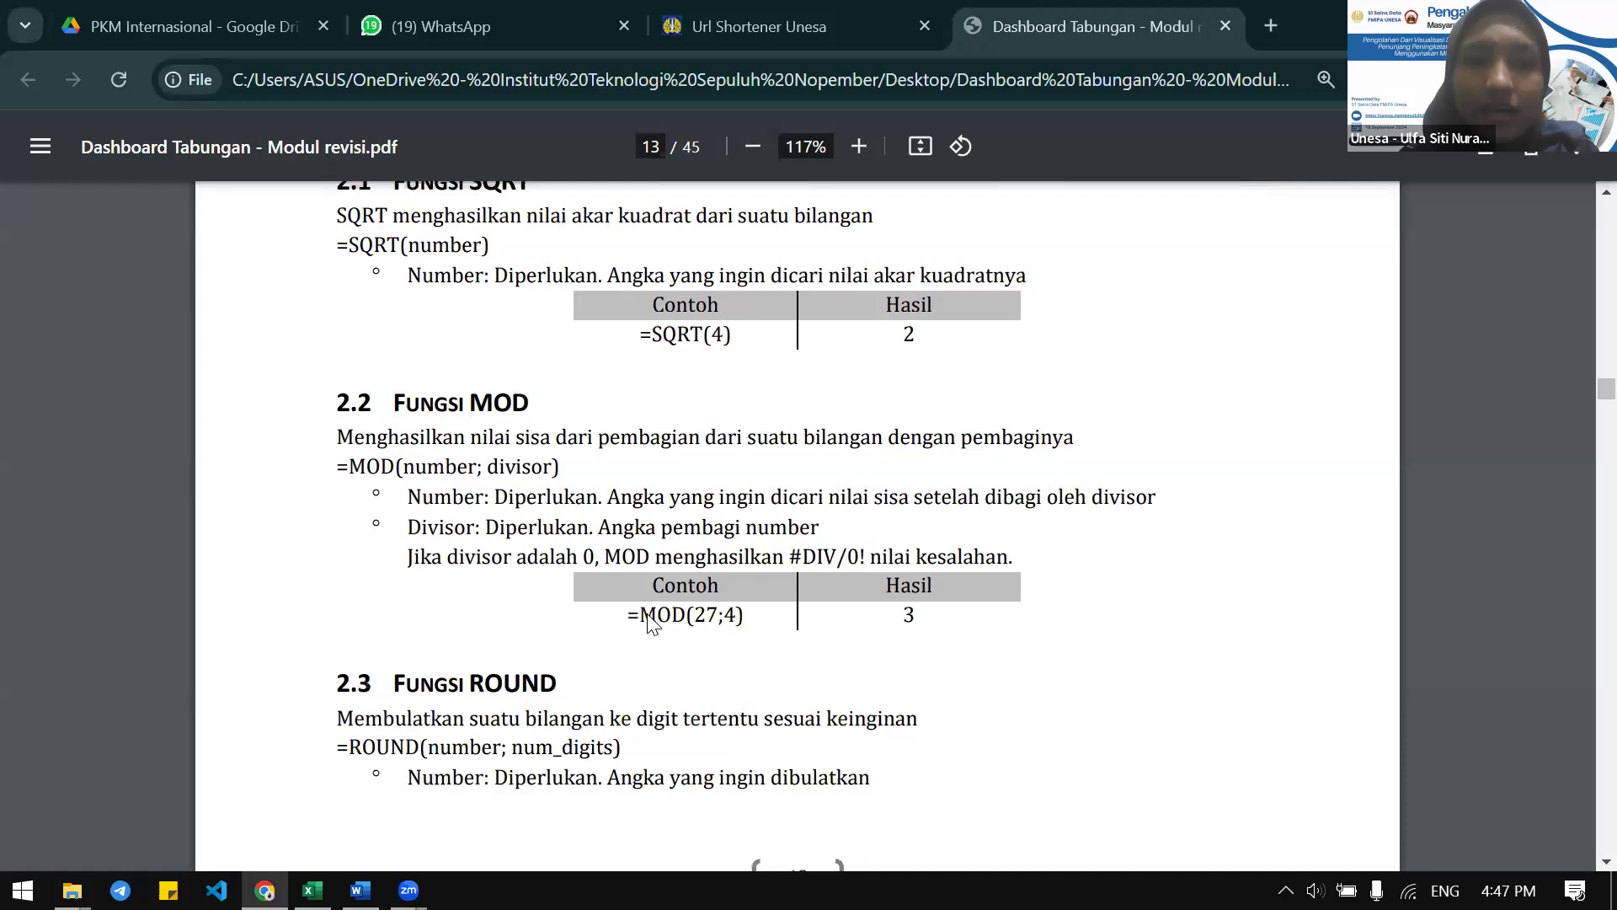
scroll(583, 699, "down", 3)
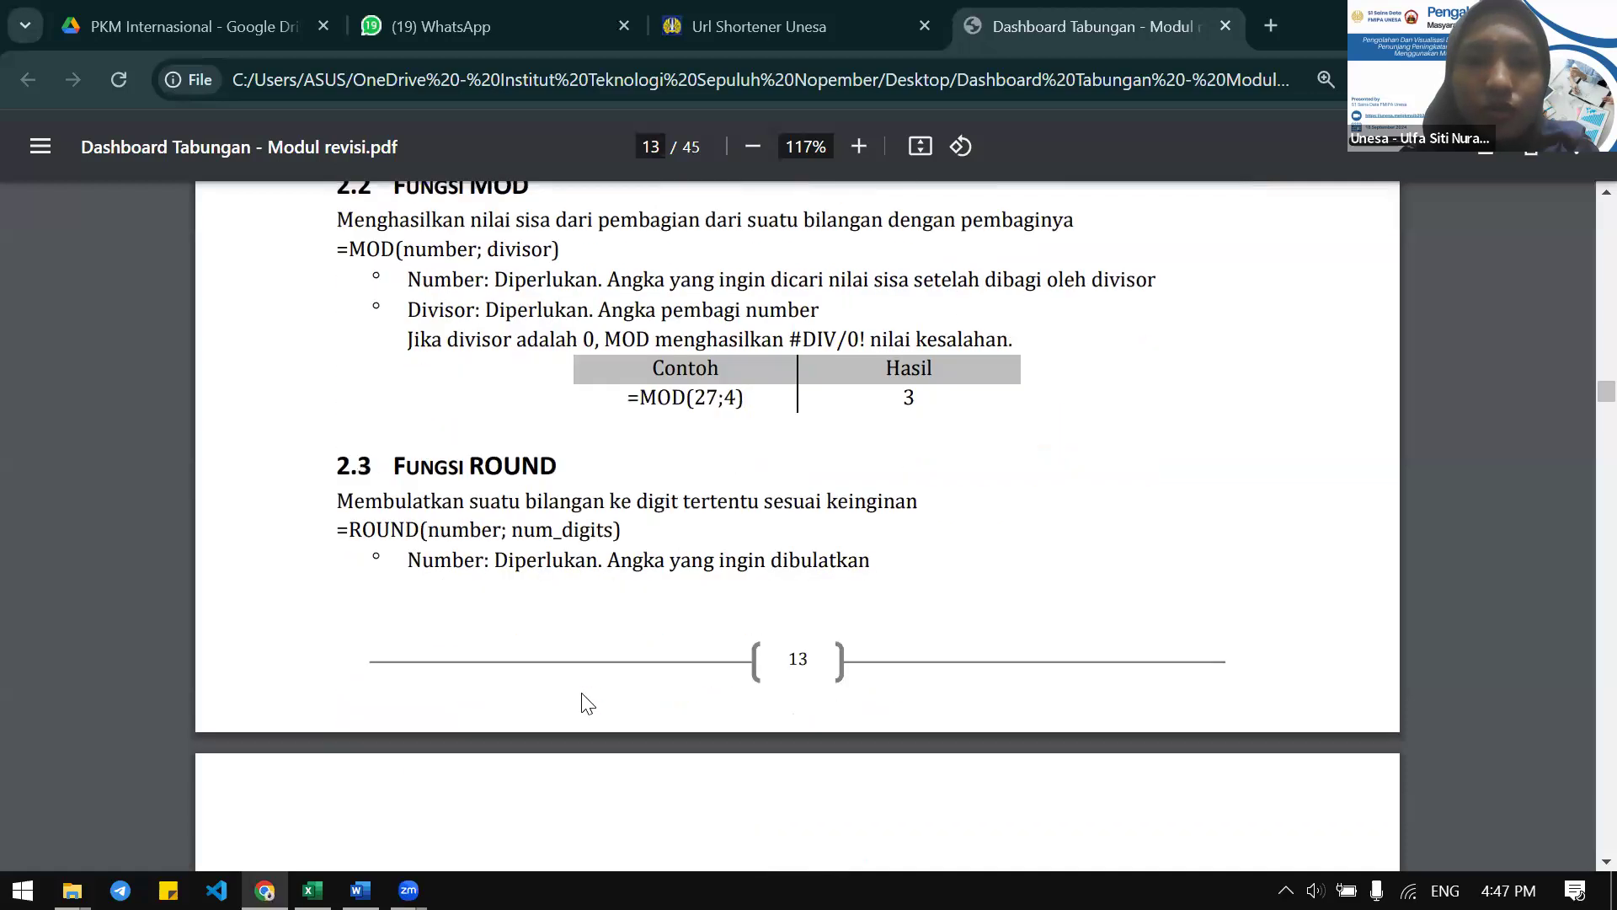
scroll(588, 703, "down", 1)
scroll(437, 801, "up", 2, "ctrl")
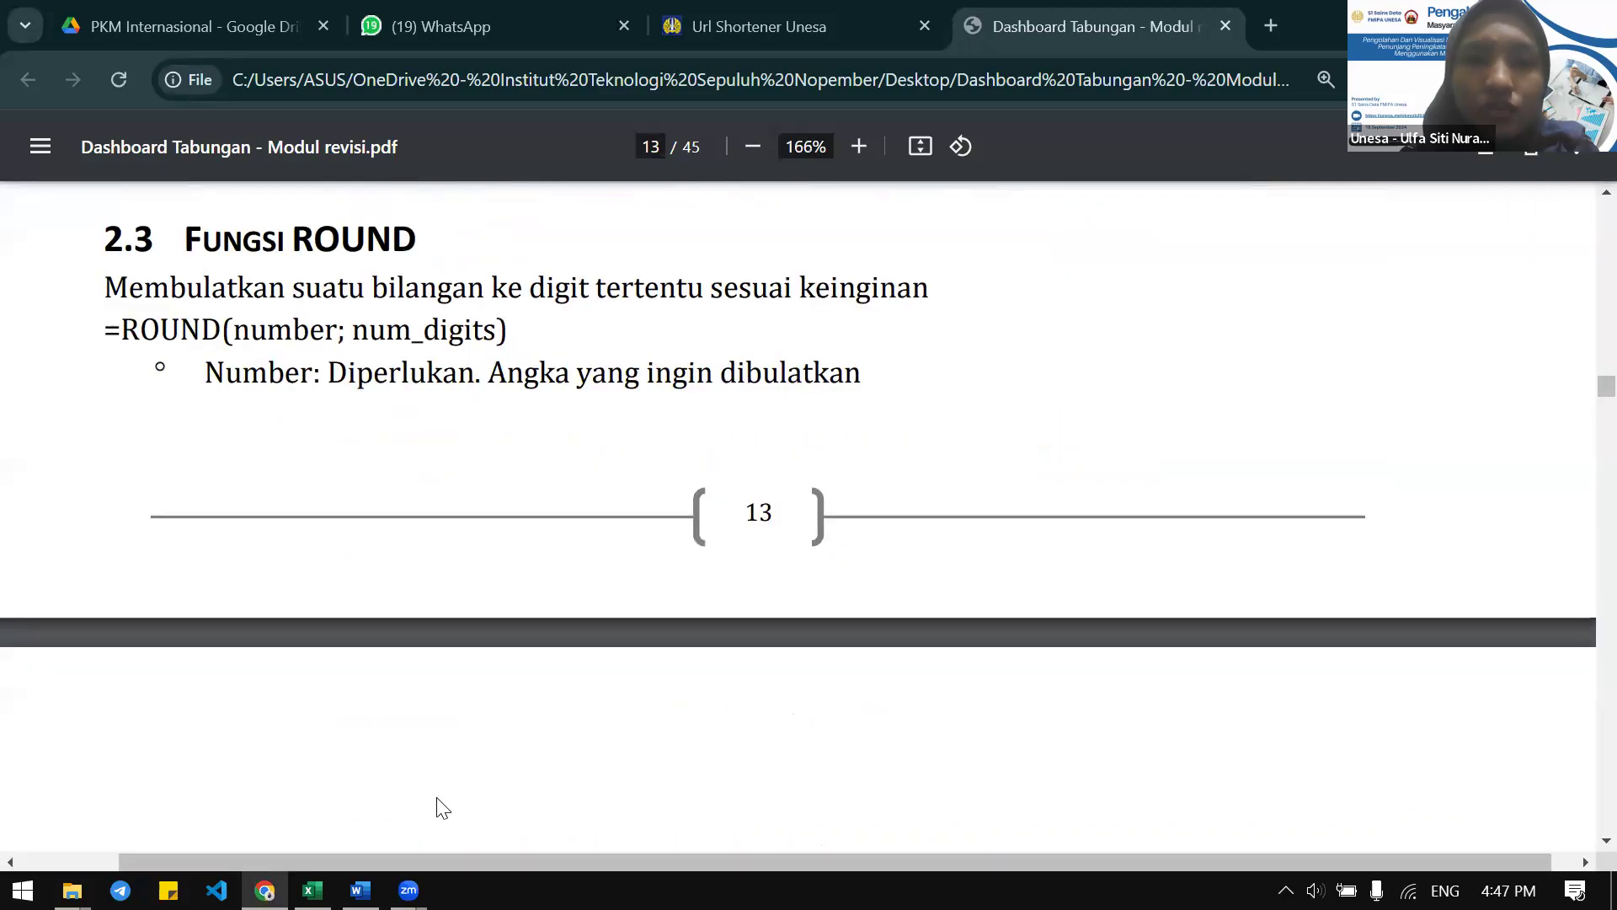
scroll(437, 797, "left", 1)
scroll(813, 672, "down", 3, "ctrl")
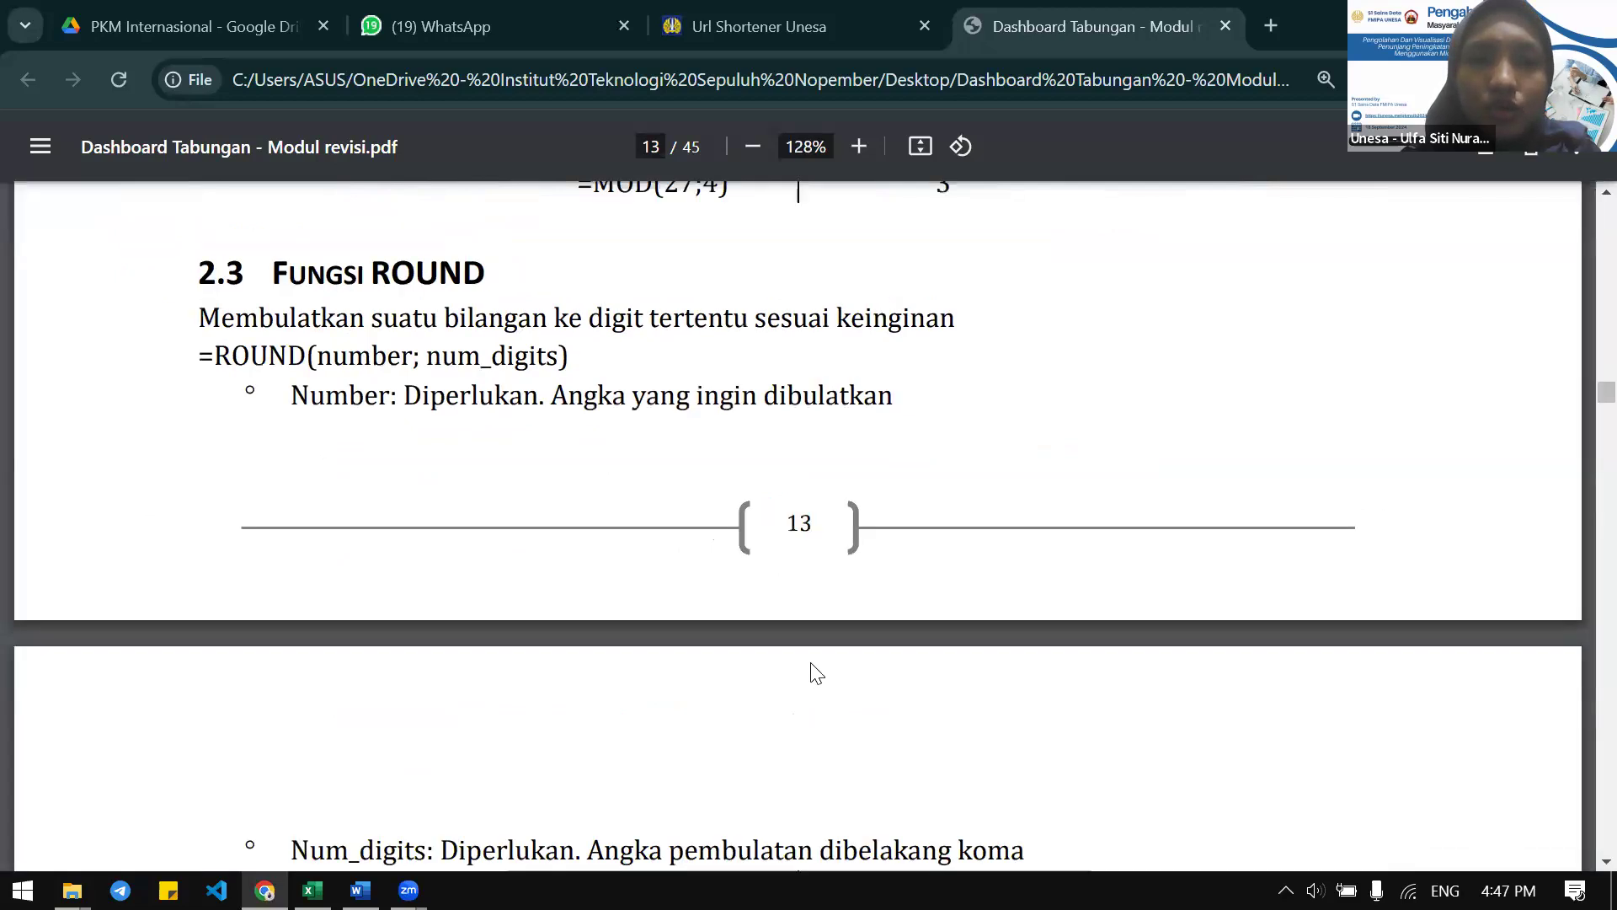
scroll(814, 671, "down", 3)
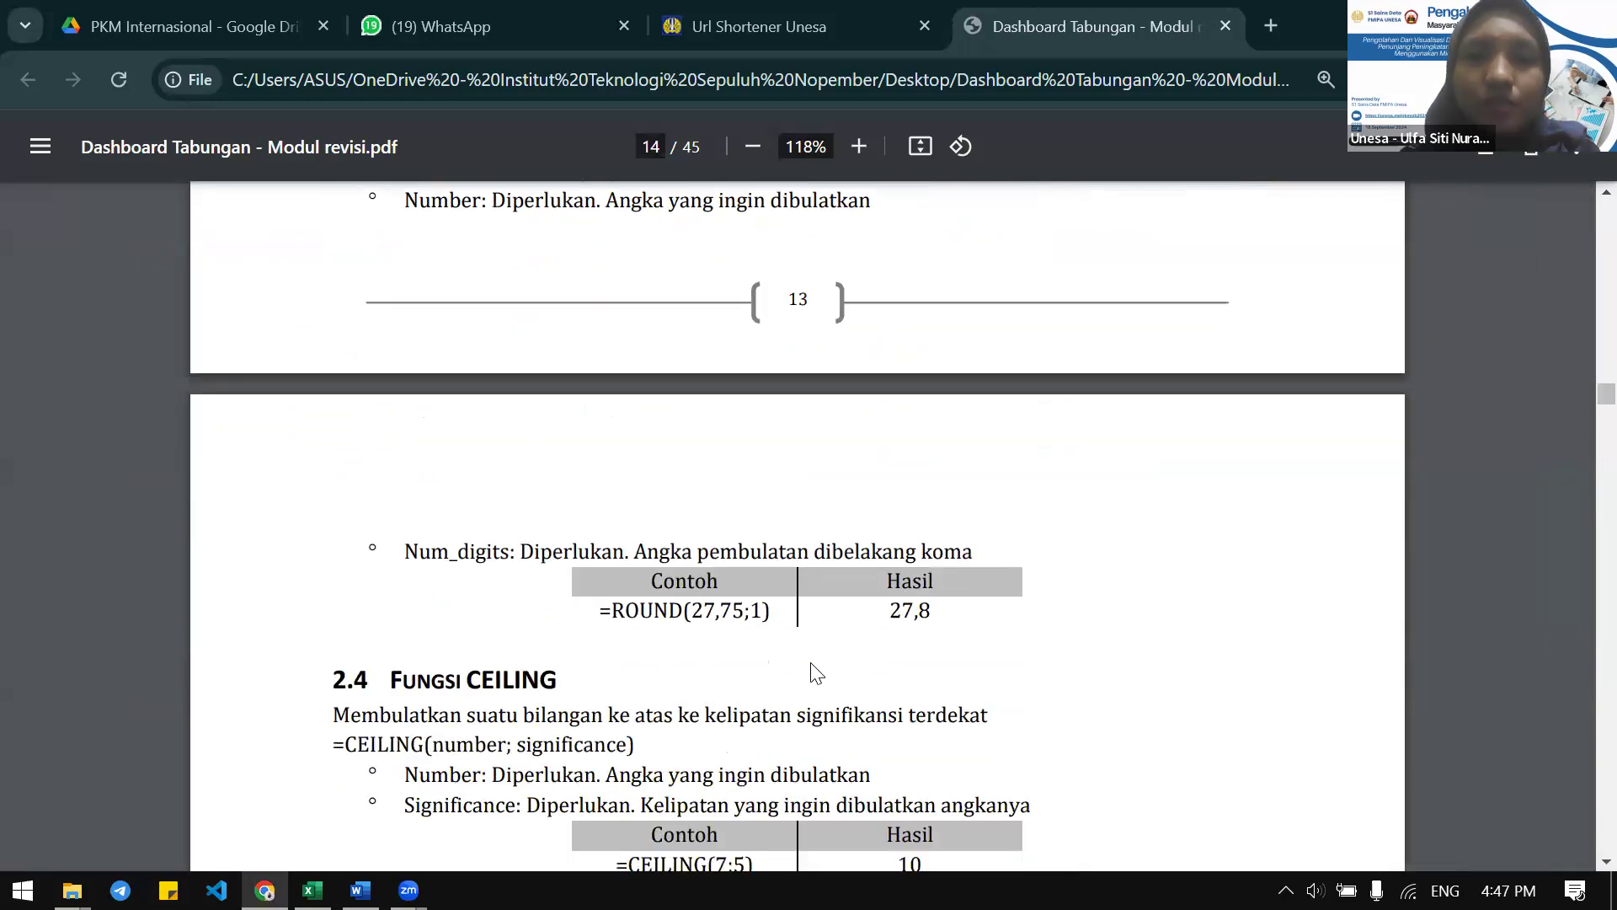
scroll(814, 671, "down", 3)
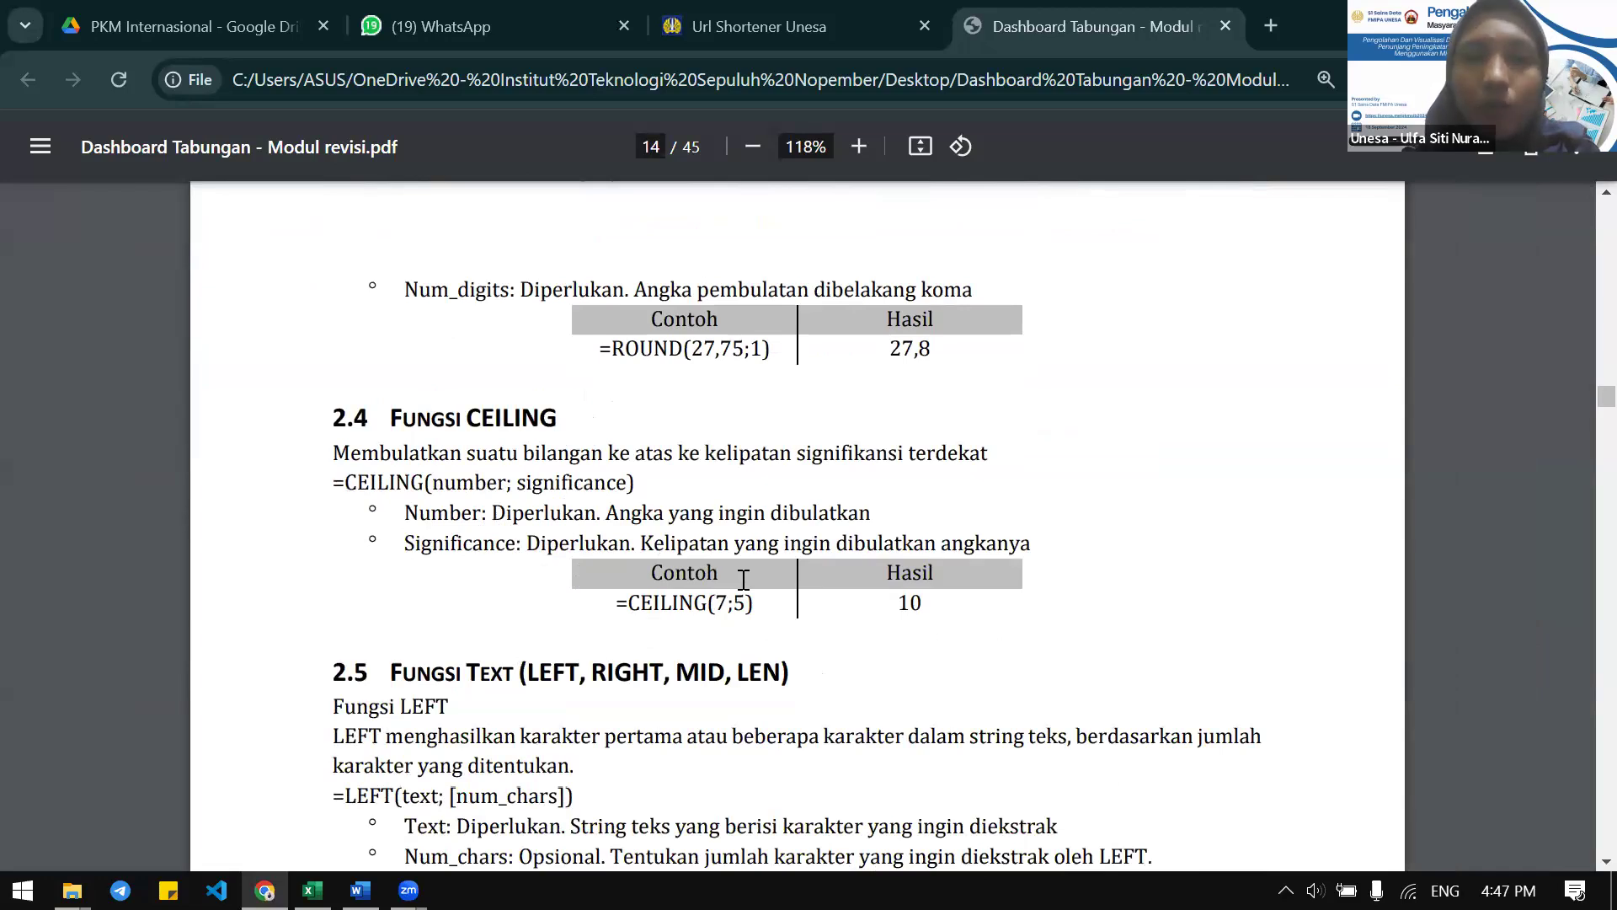
Read the module's sections 2.5 to 2.9 on the text functions and the FILTER function, including the FILTER example illustration
scroll(744, 579, "down", 3)
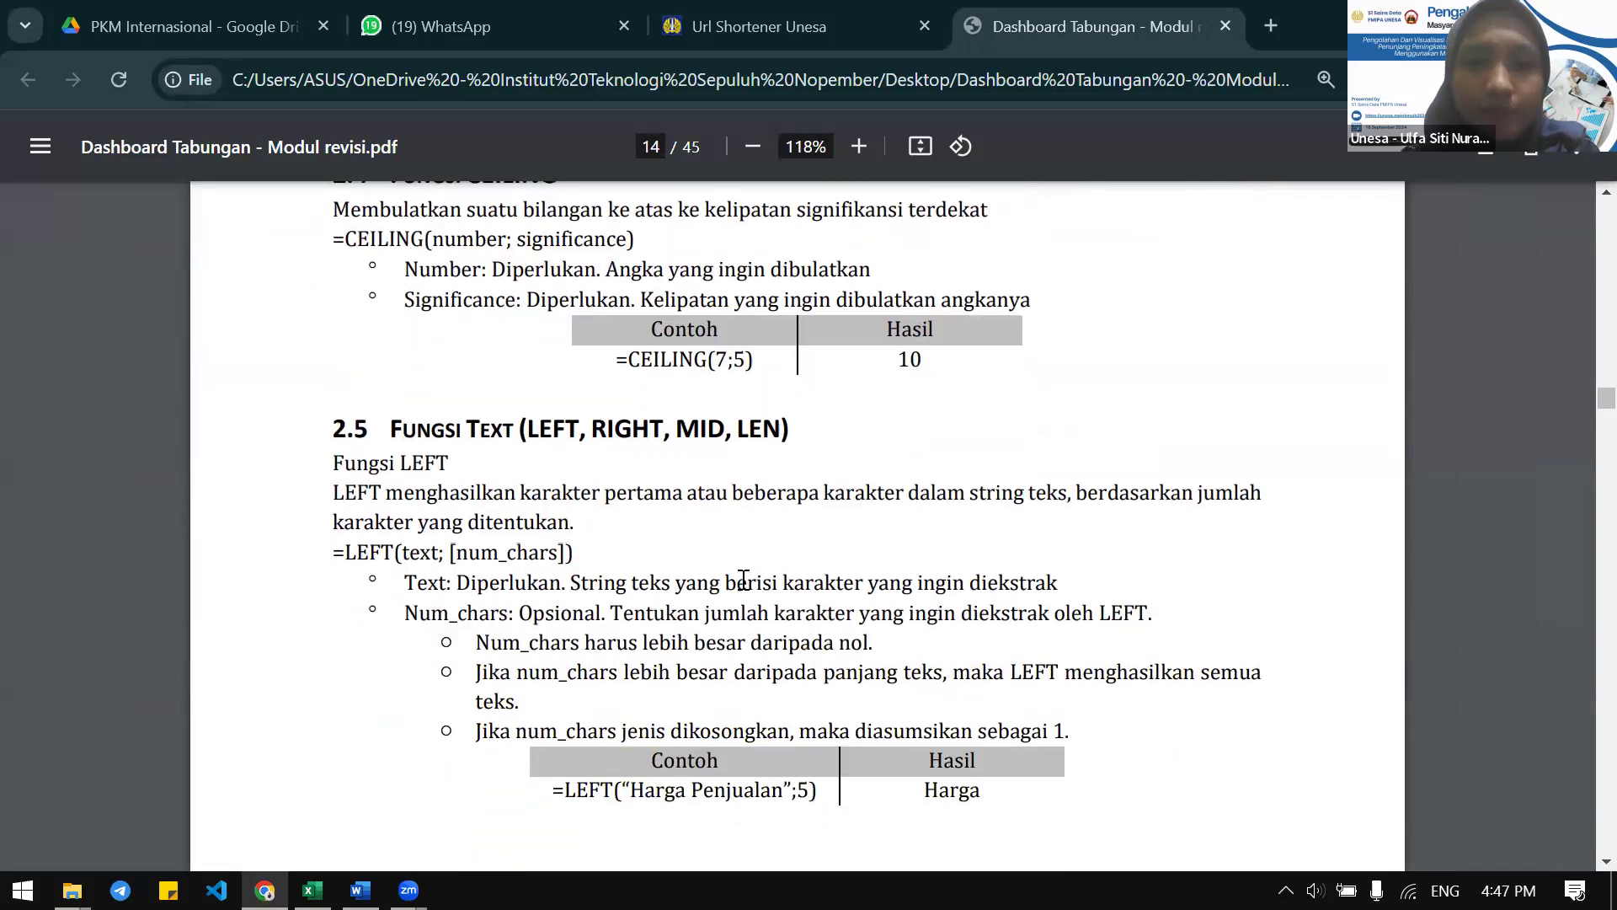
scroll(744, 579, "down", 1)
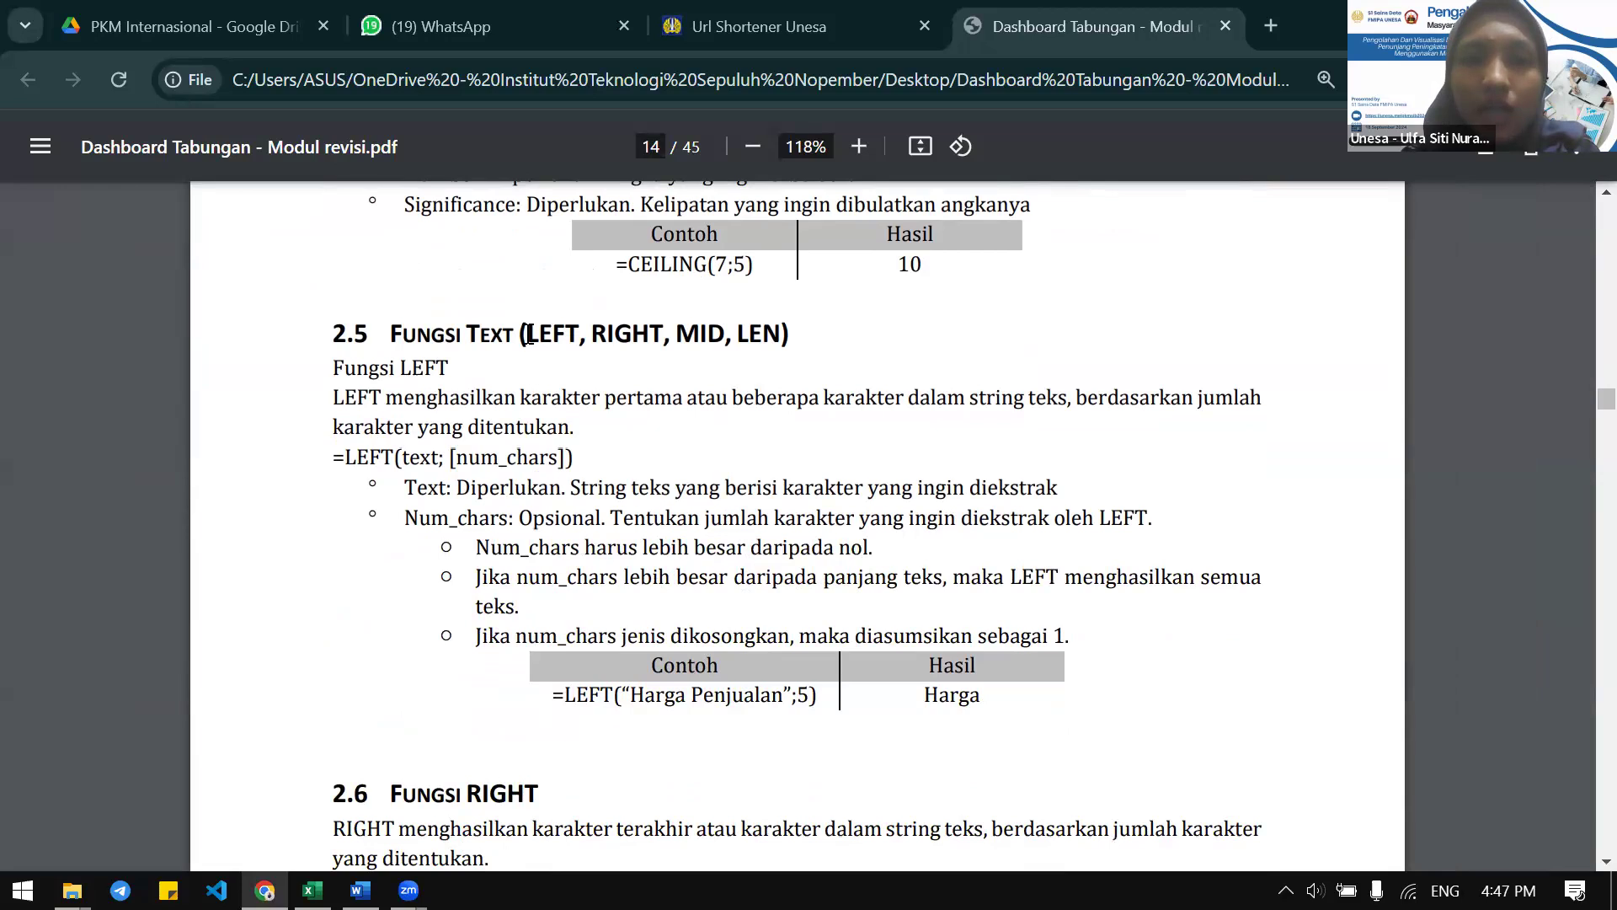
left_click_drag(526, 336, 773, 339)
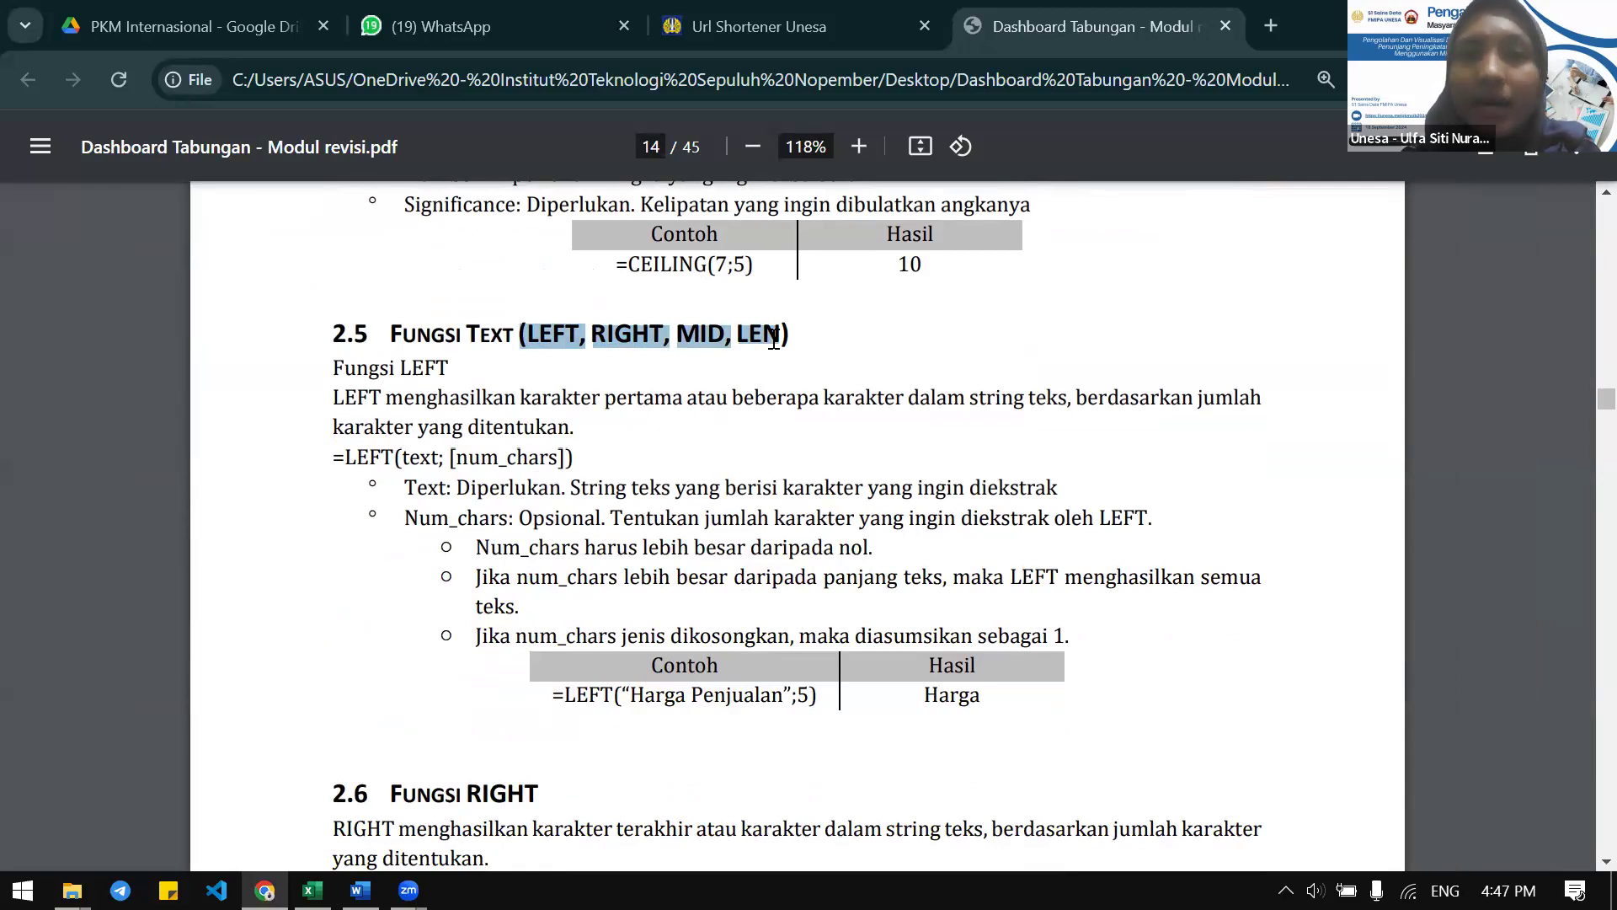
scroll(773, 340, "down", 4)
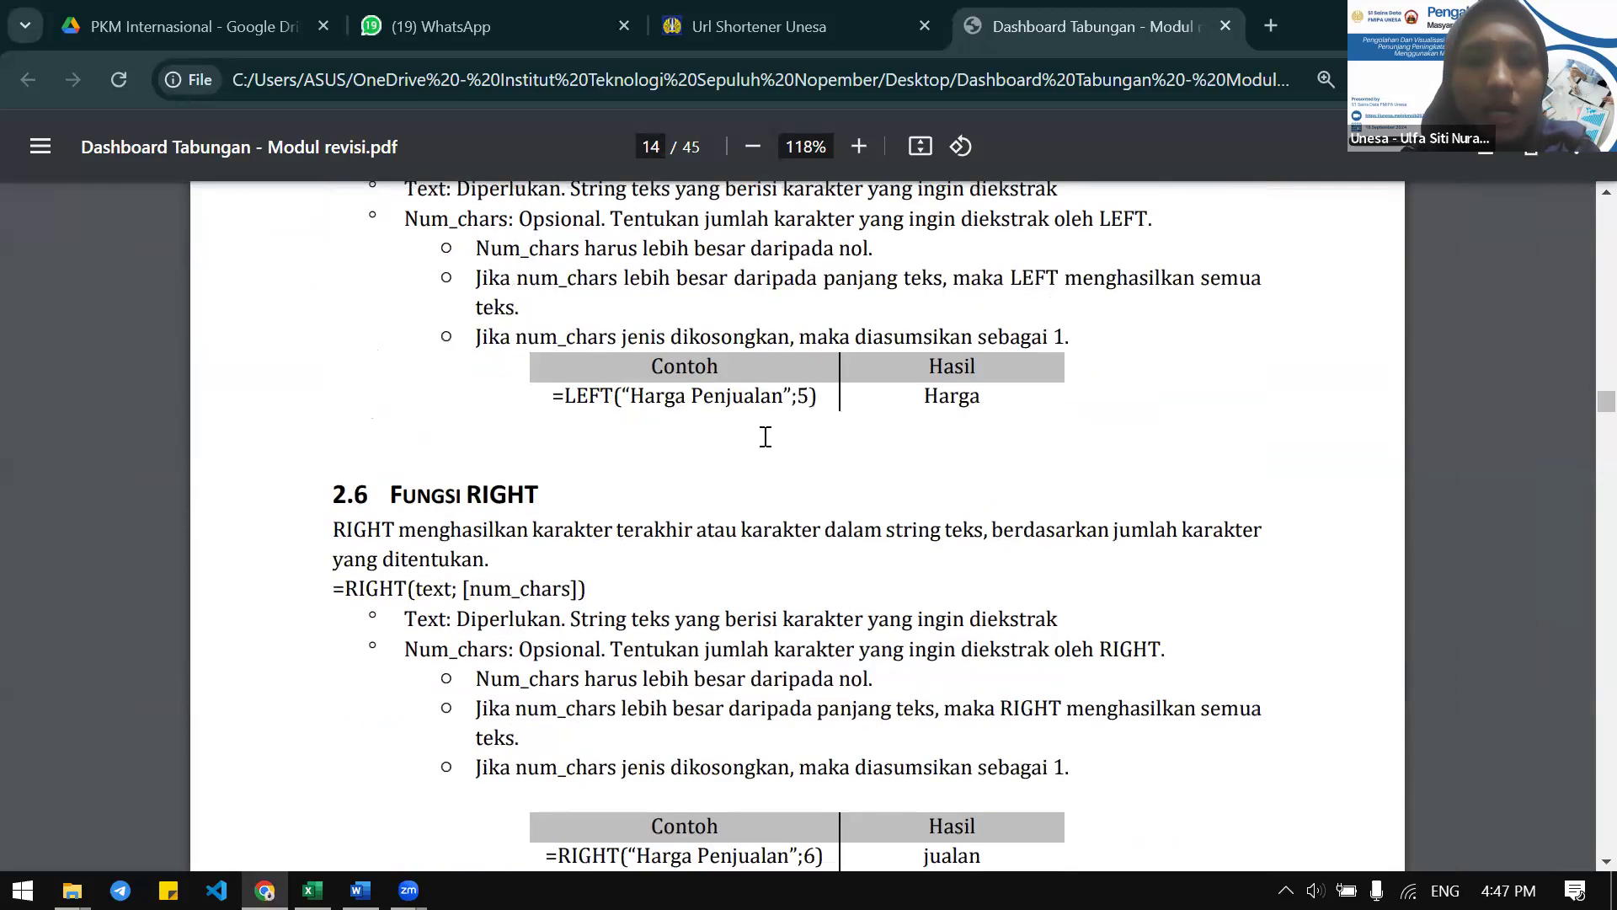
scroll(714, 506, "up", 5)
scroll(711, 504, "down", 8)
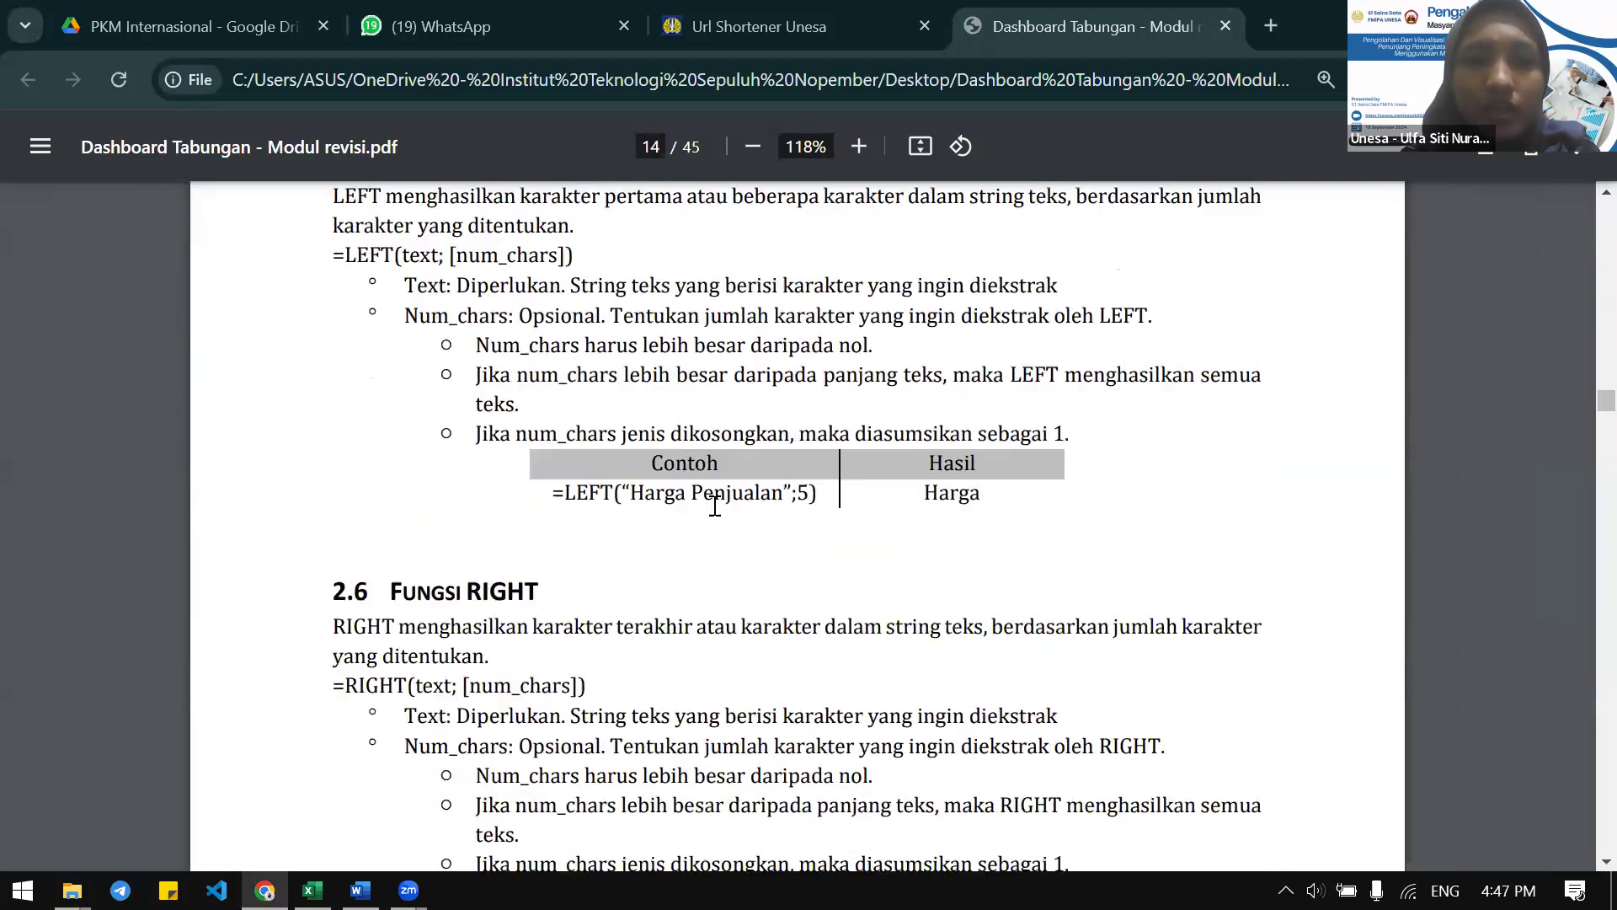
scroll(681, 549, "down", 16)
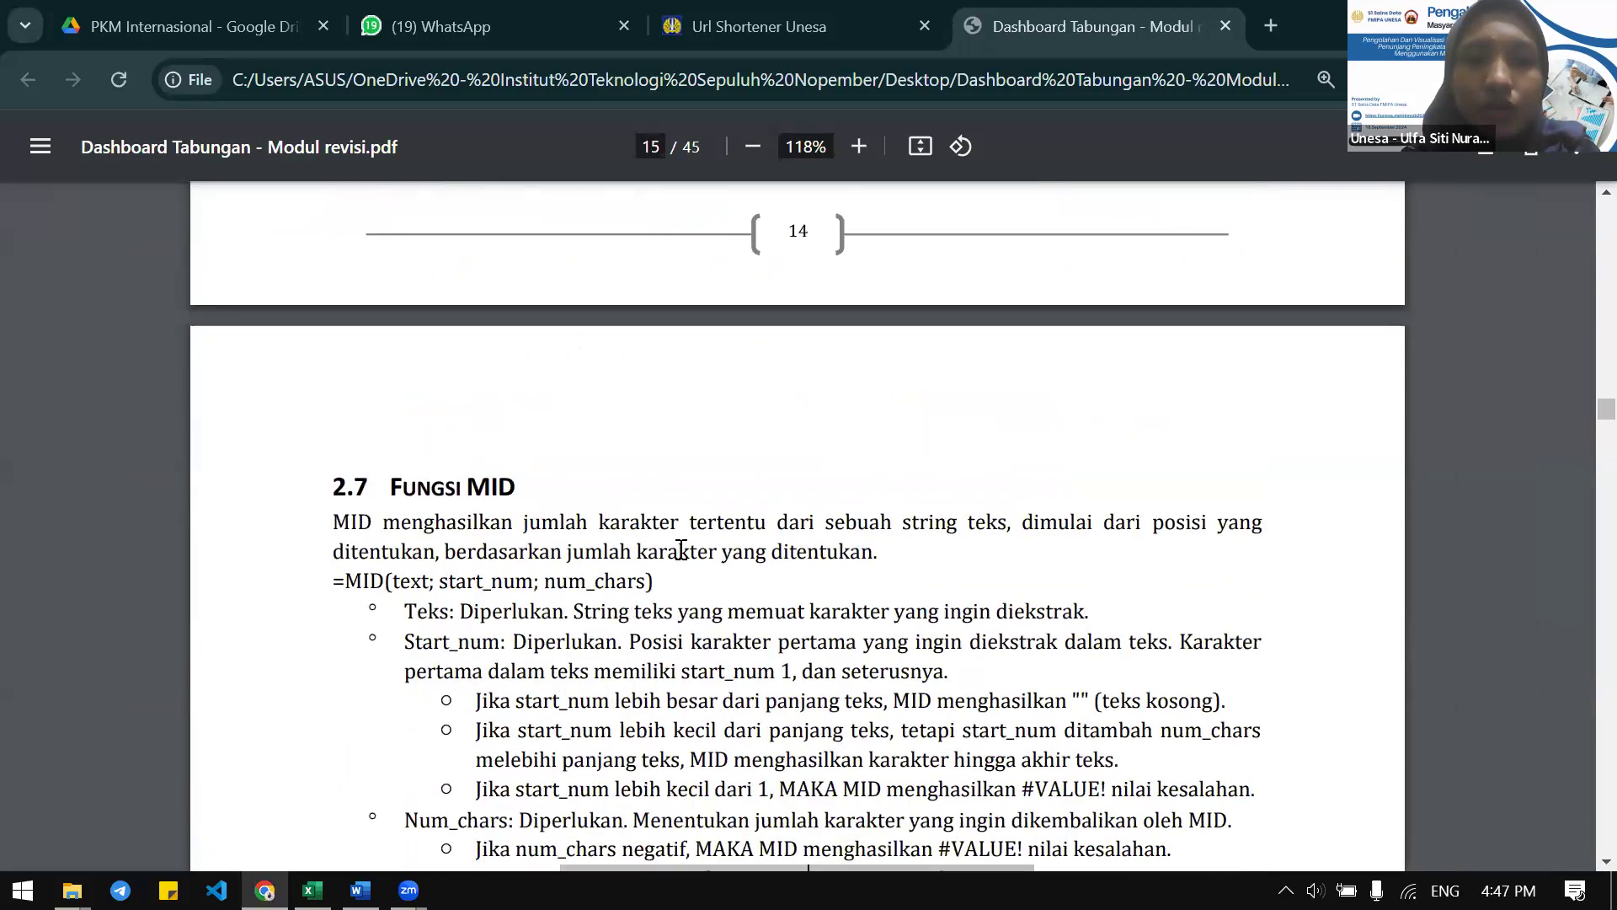
scroll(681, 549, "down", 5)
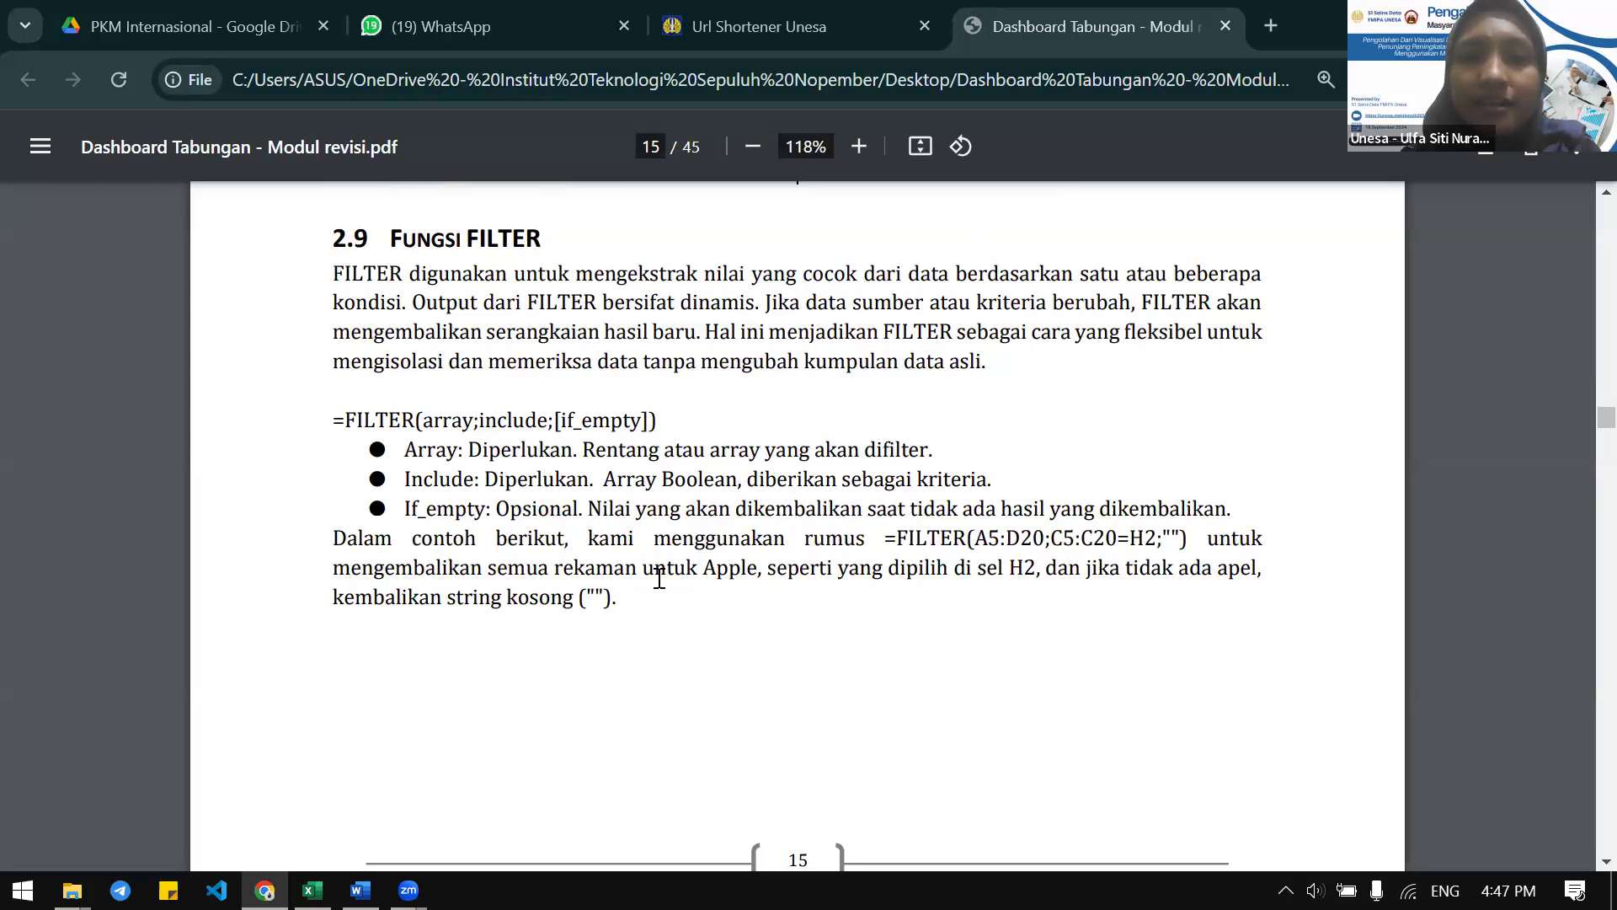
scroll(660, 578, "down", 10)
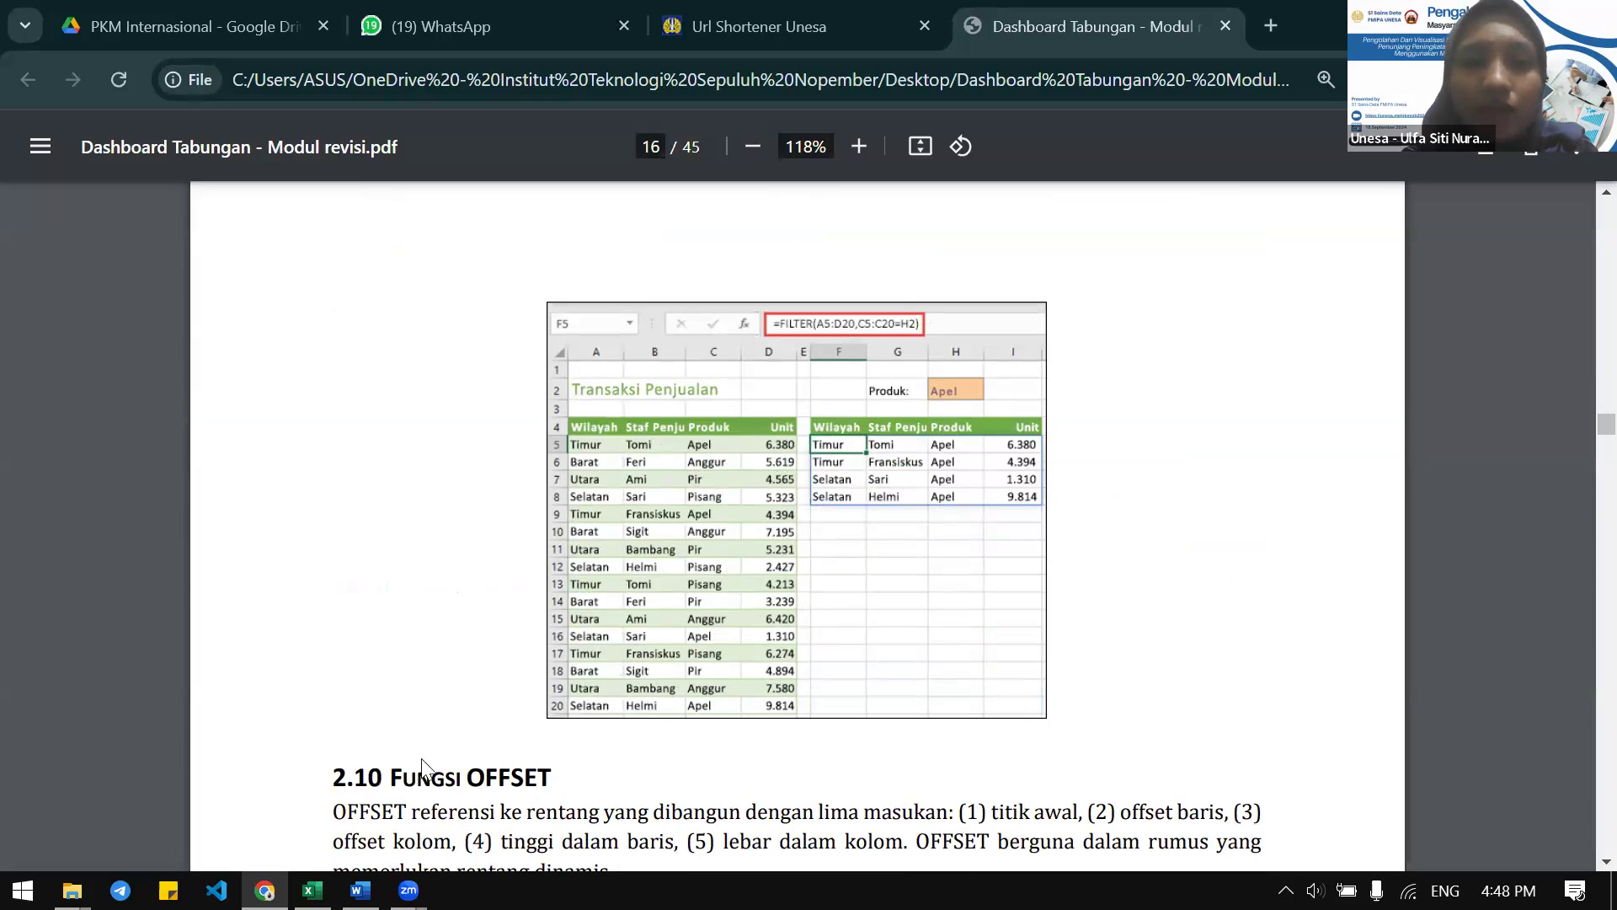
Switch to the Excel workbook and add filter controls to the header row A1:E1 of Sheet1
left_click(312, 890)
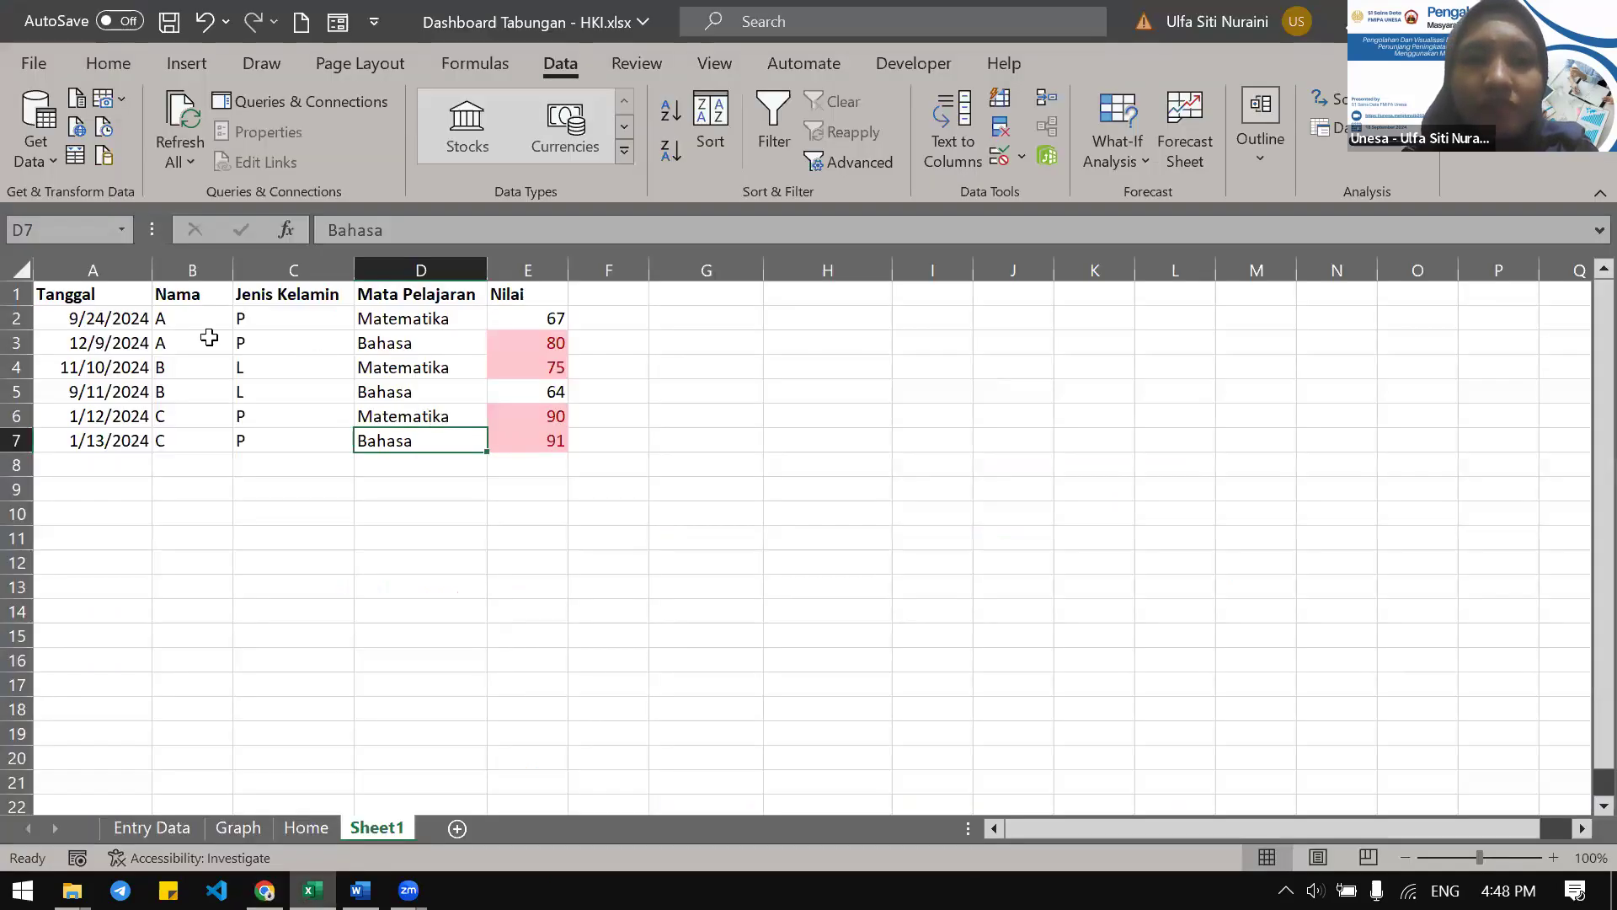
left_click(110, 64)
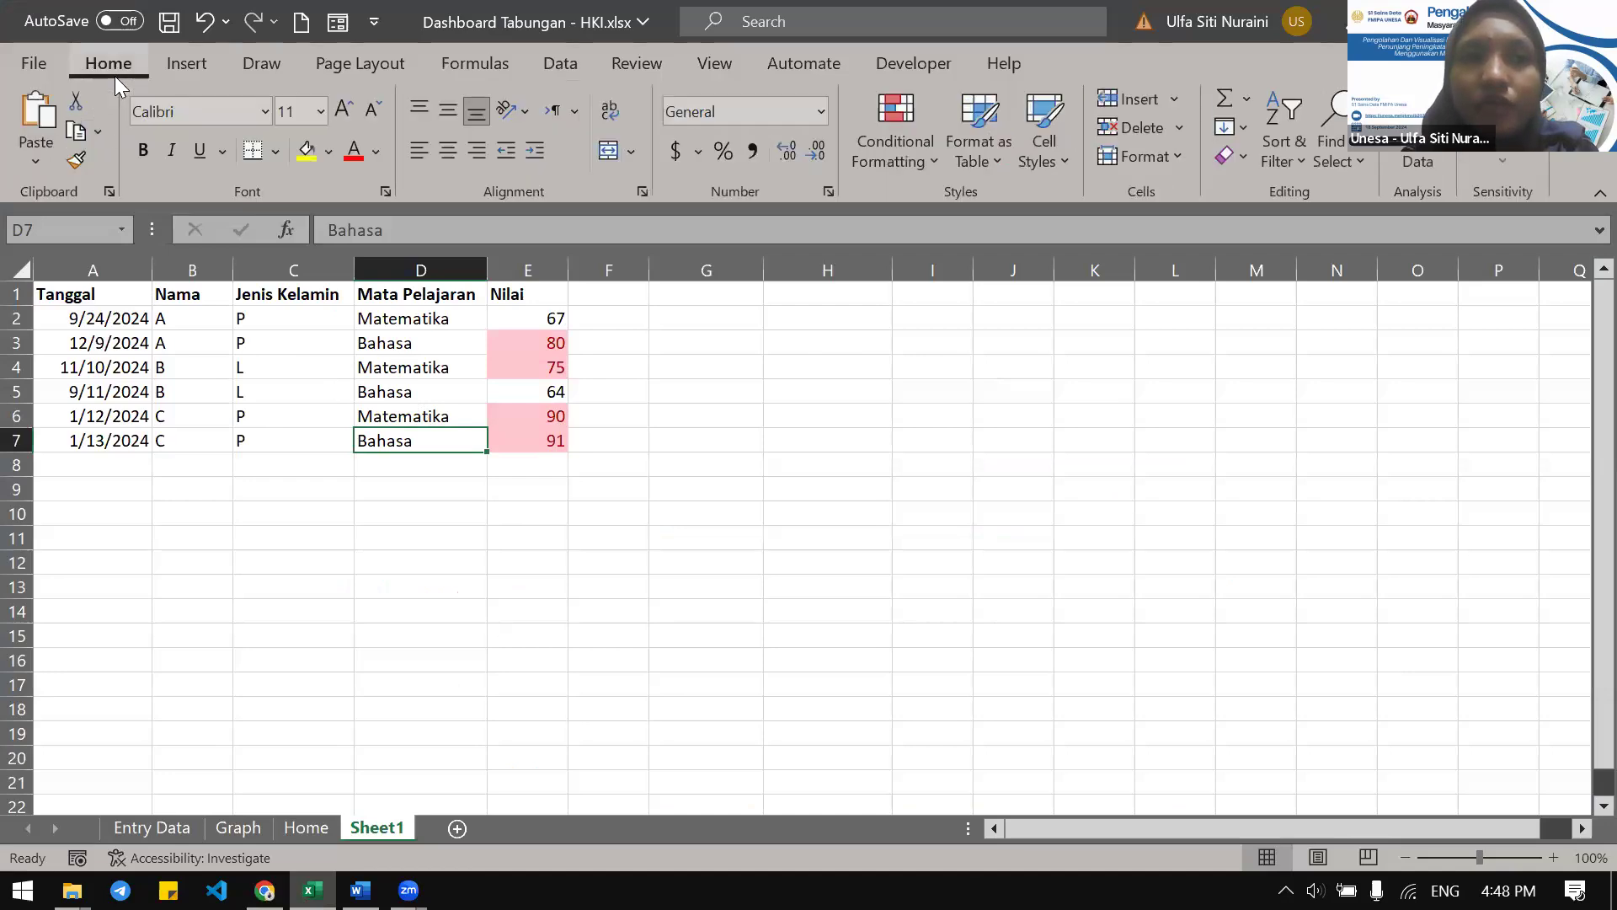
left_click_drag(55, 289, 539, 293)
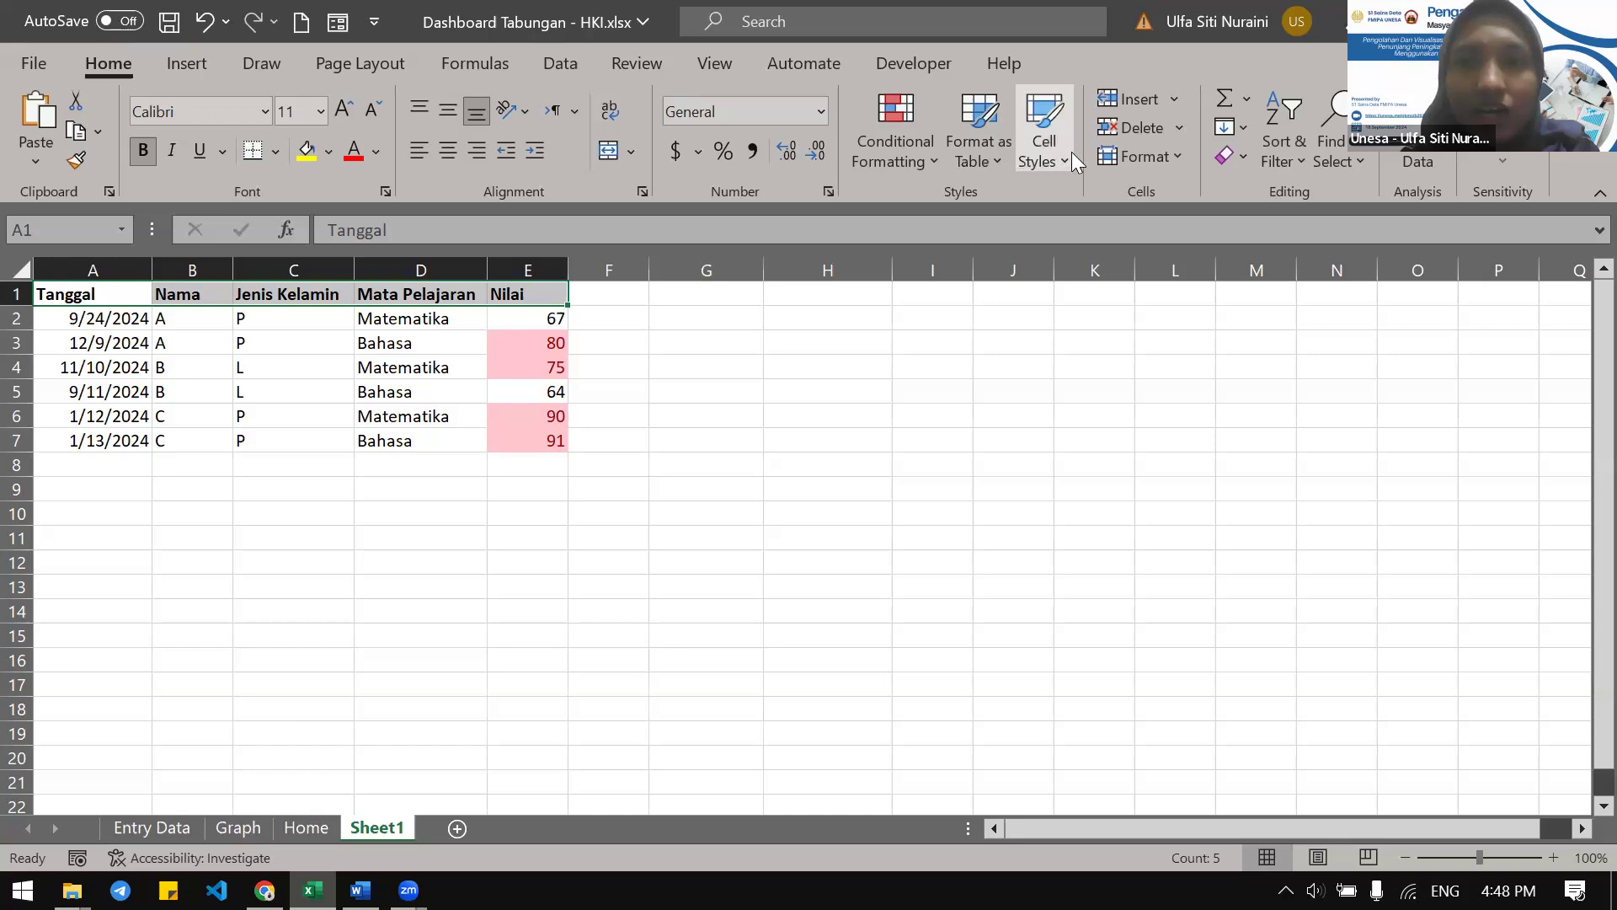
left_click(1266, 152)
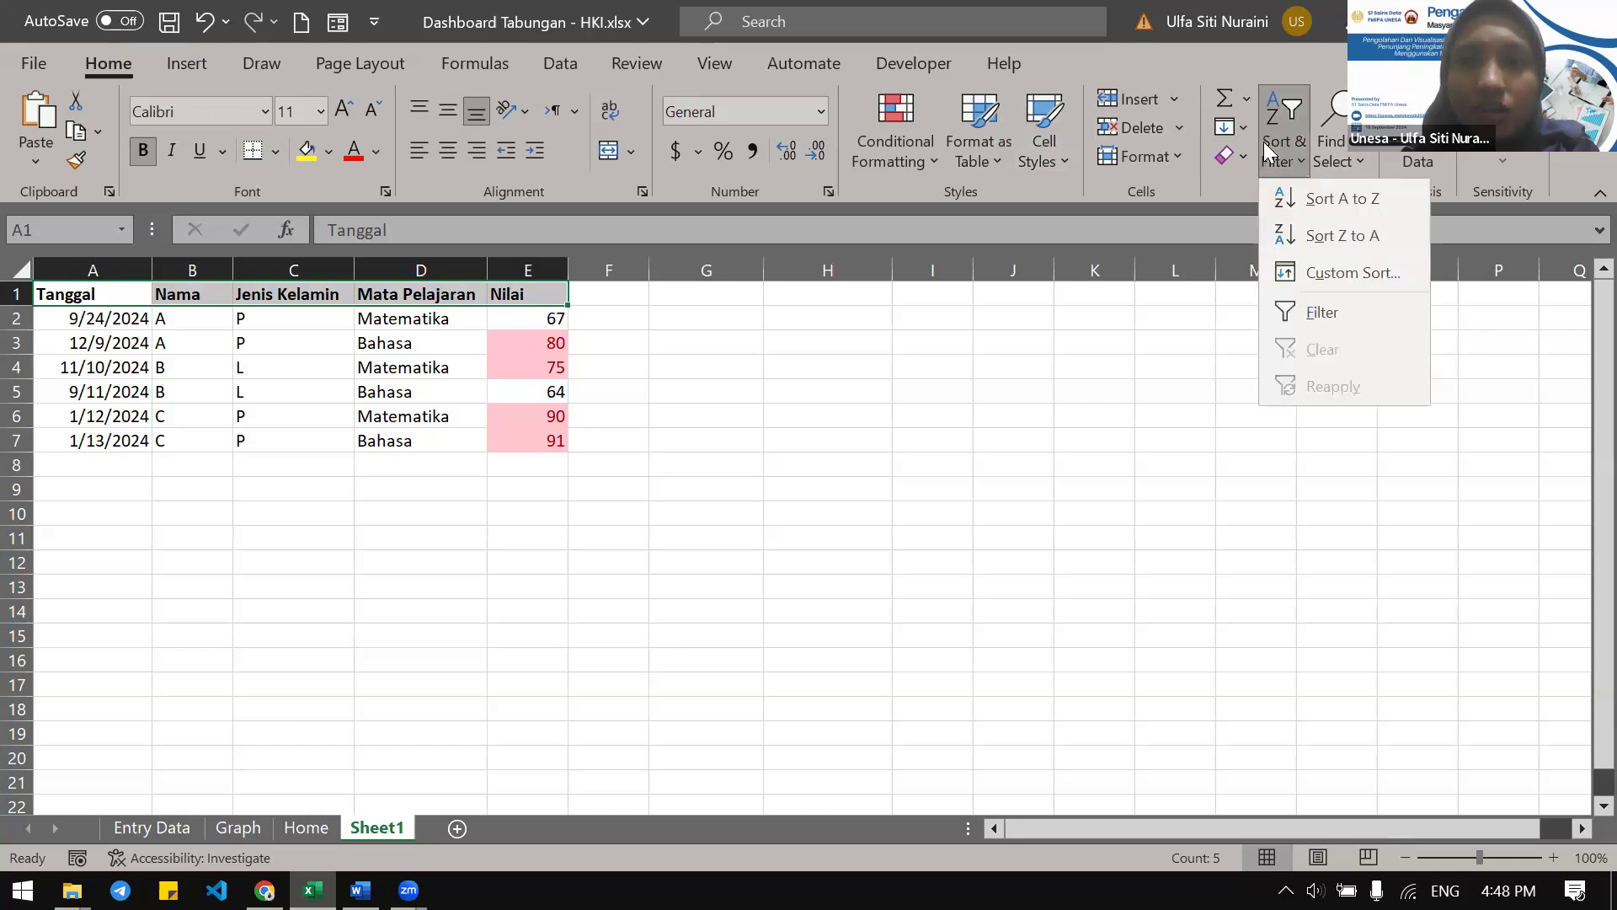
left_click(1307, 312)
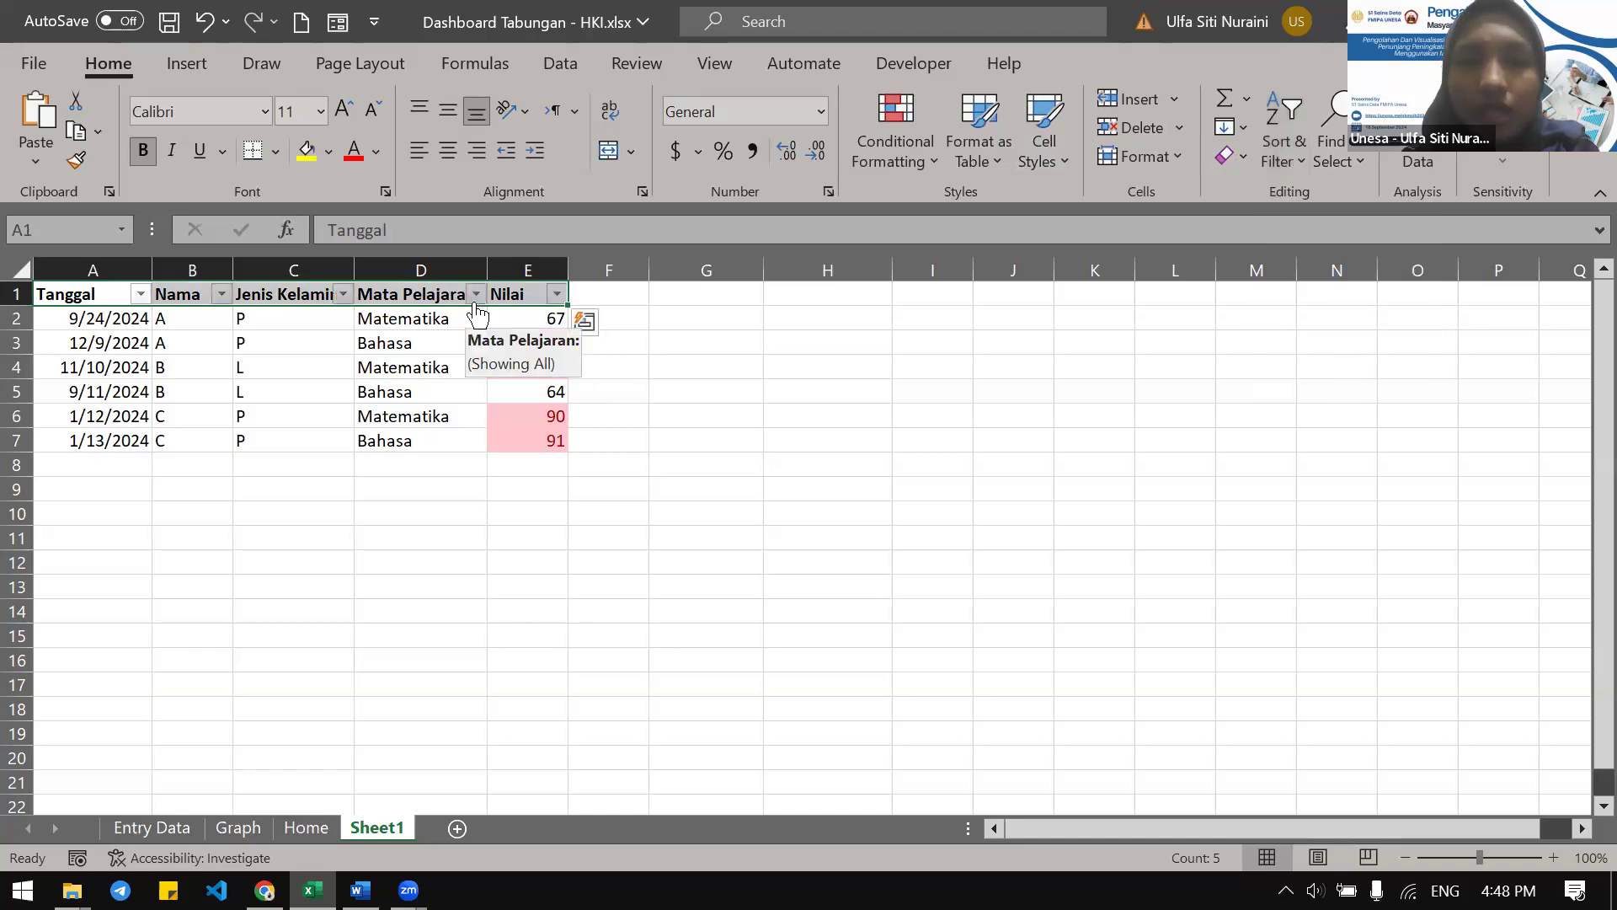
Filter the Mata Pelajaran column to show only the Bahasa rows
left_click(475, 295)
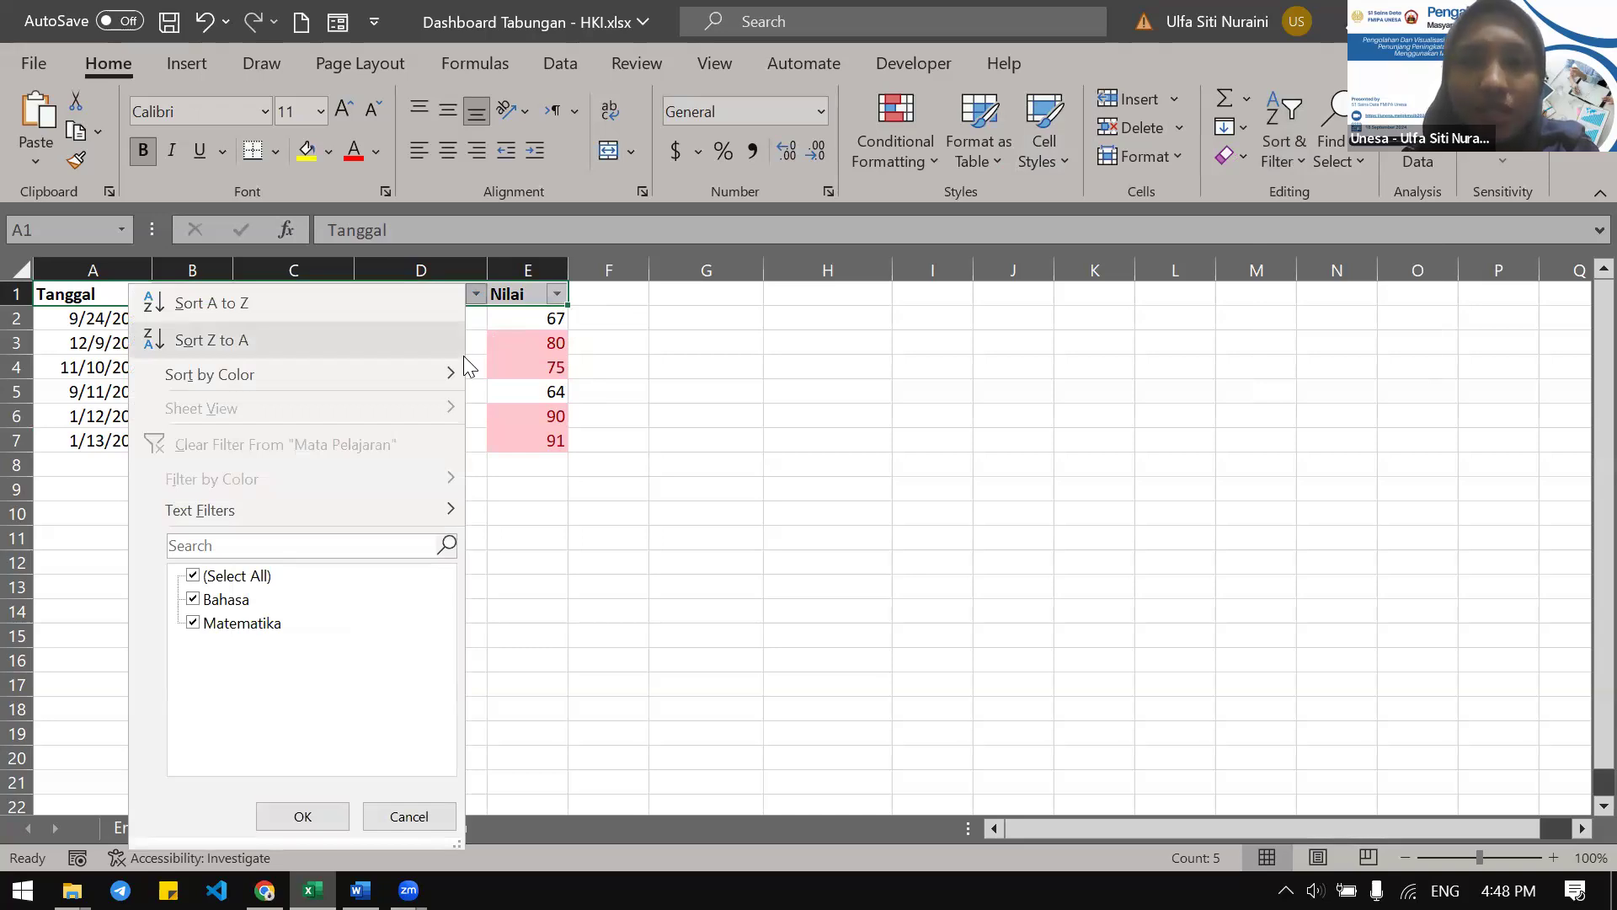
left_click(235, 581)
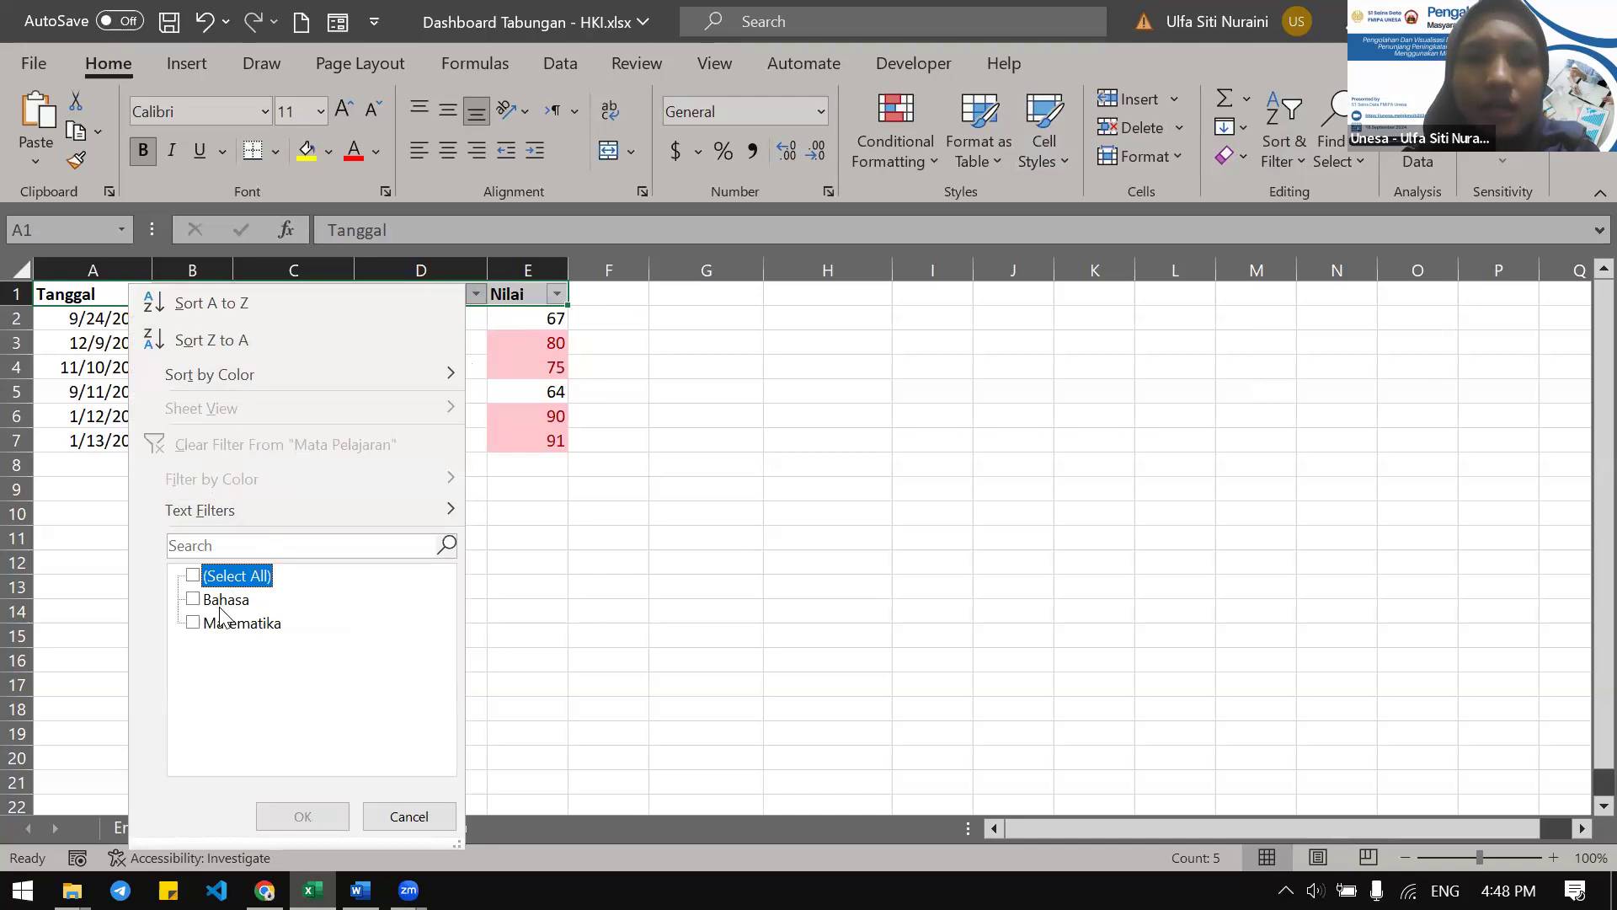
left_click(223, 604)
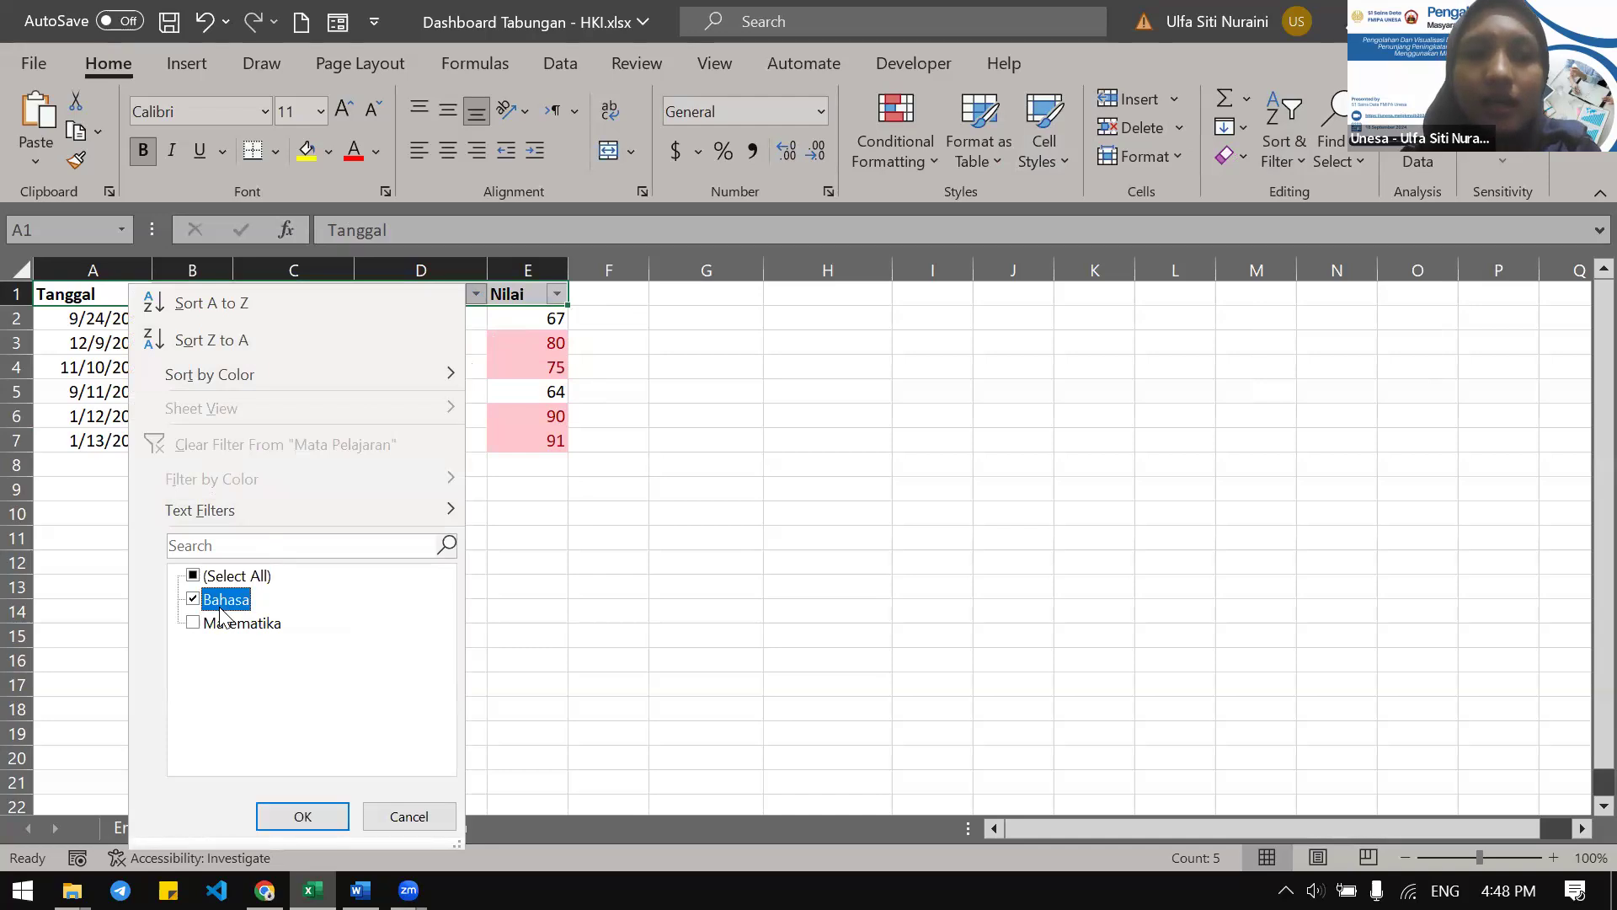
left_click(303, 819)
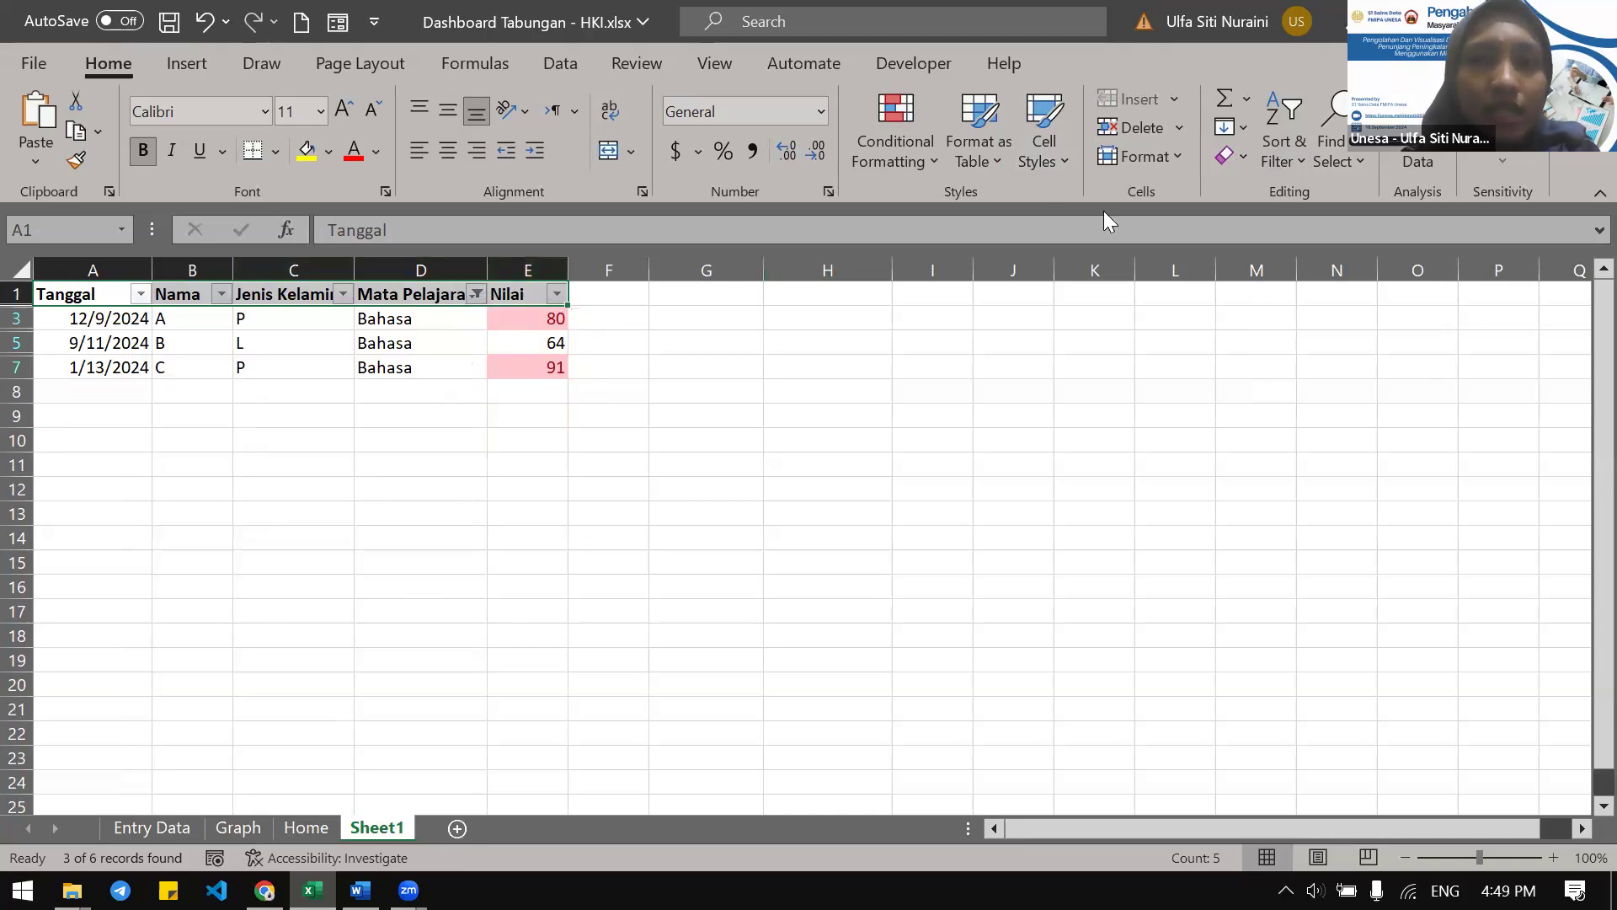
Clear the Mata Pelajaran filter while keeping the filter controls on the header row
left_click(1294, 150)
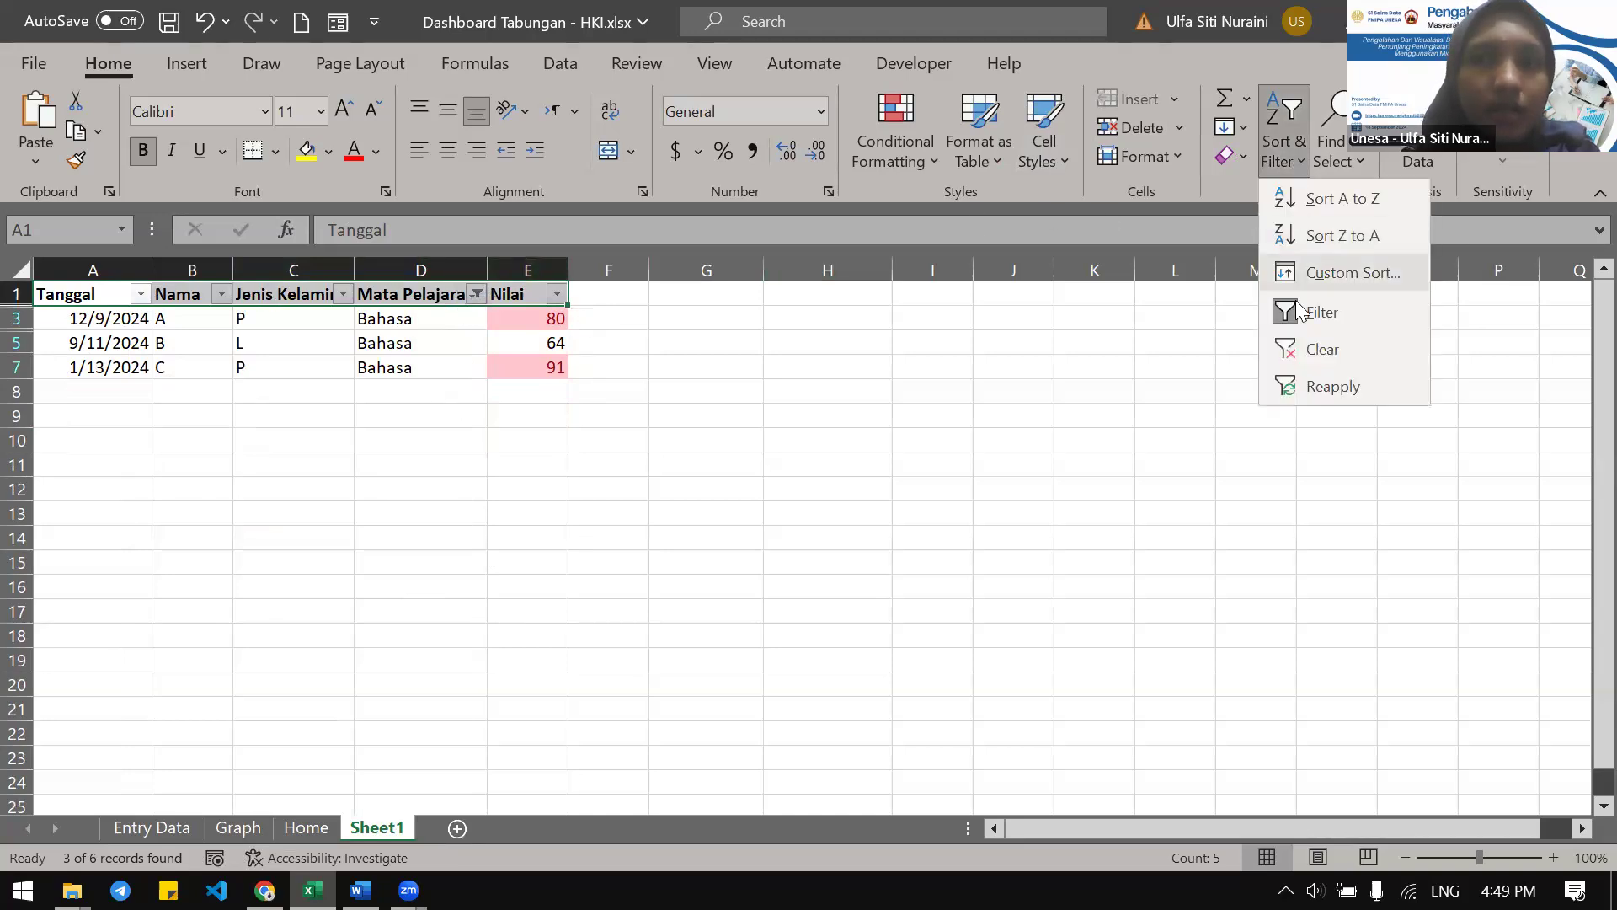
left_click(1304, 349)
left_click(801, 422)
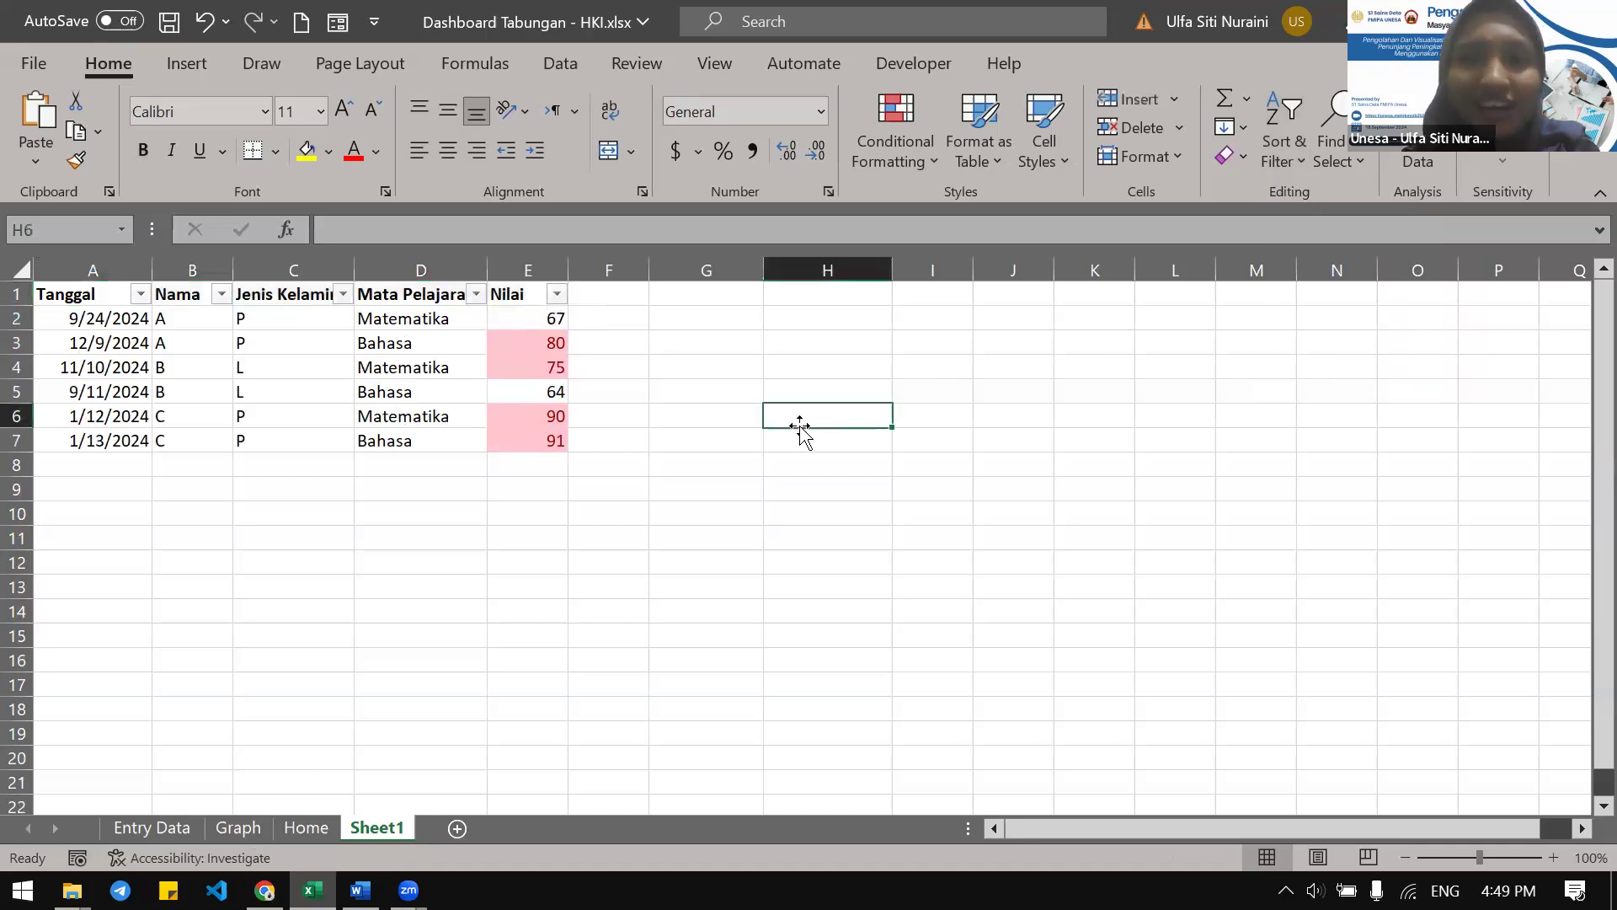
left_click_drag(518, 435, 97, 295)
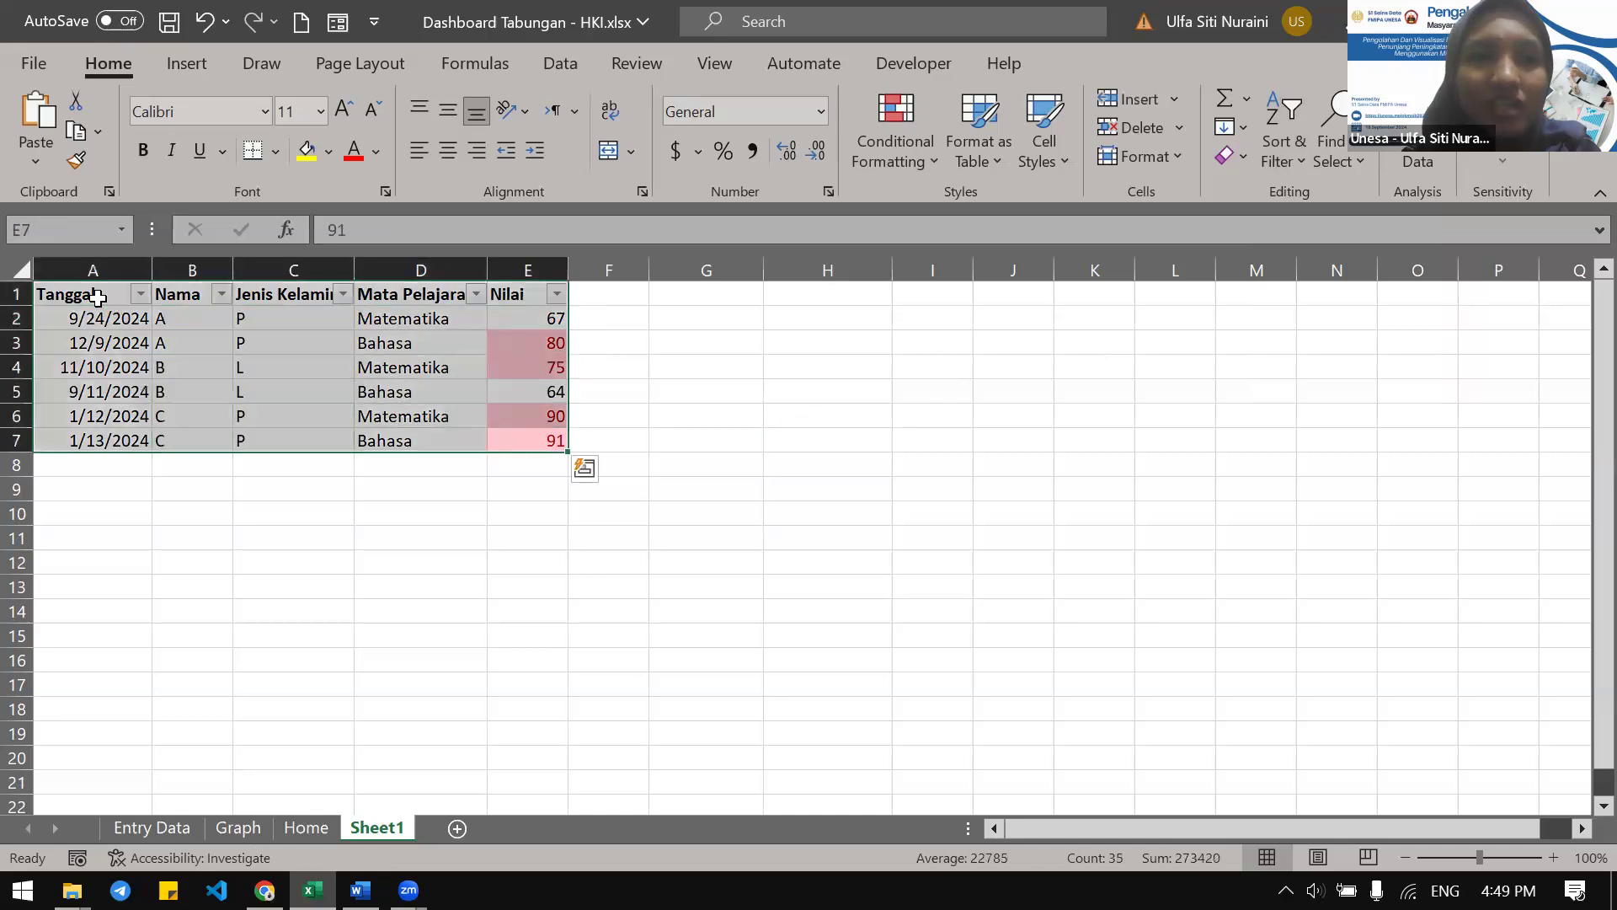
left_click(192, 339)
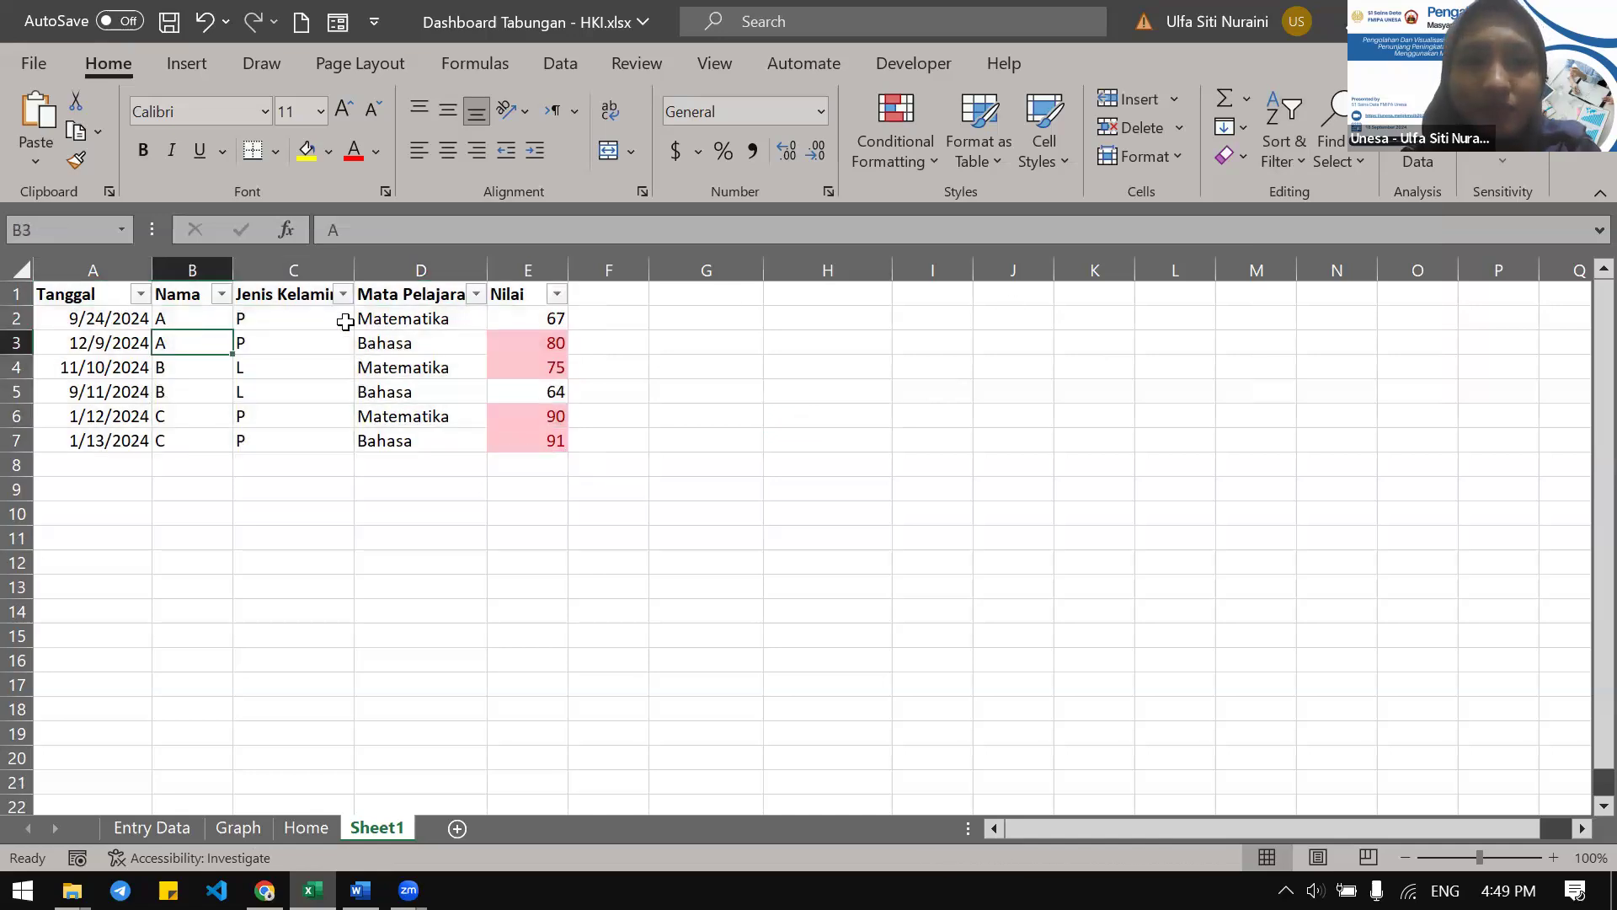
left_click(94, 314)
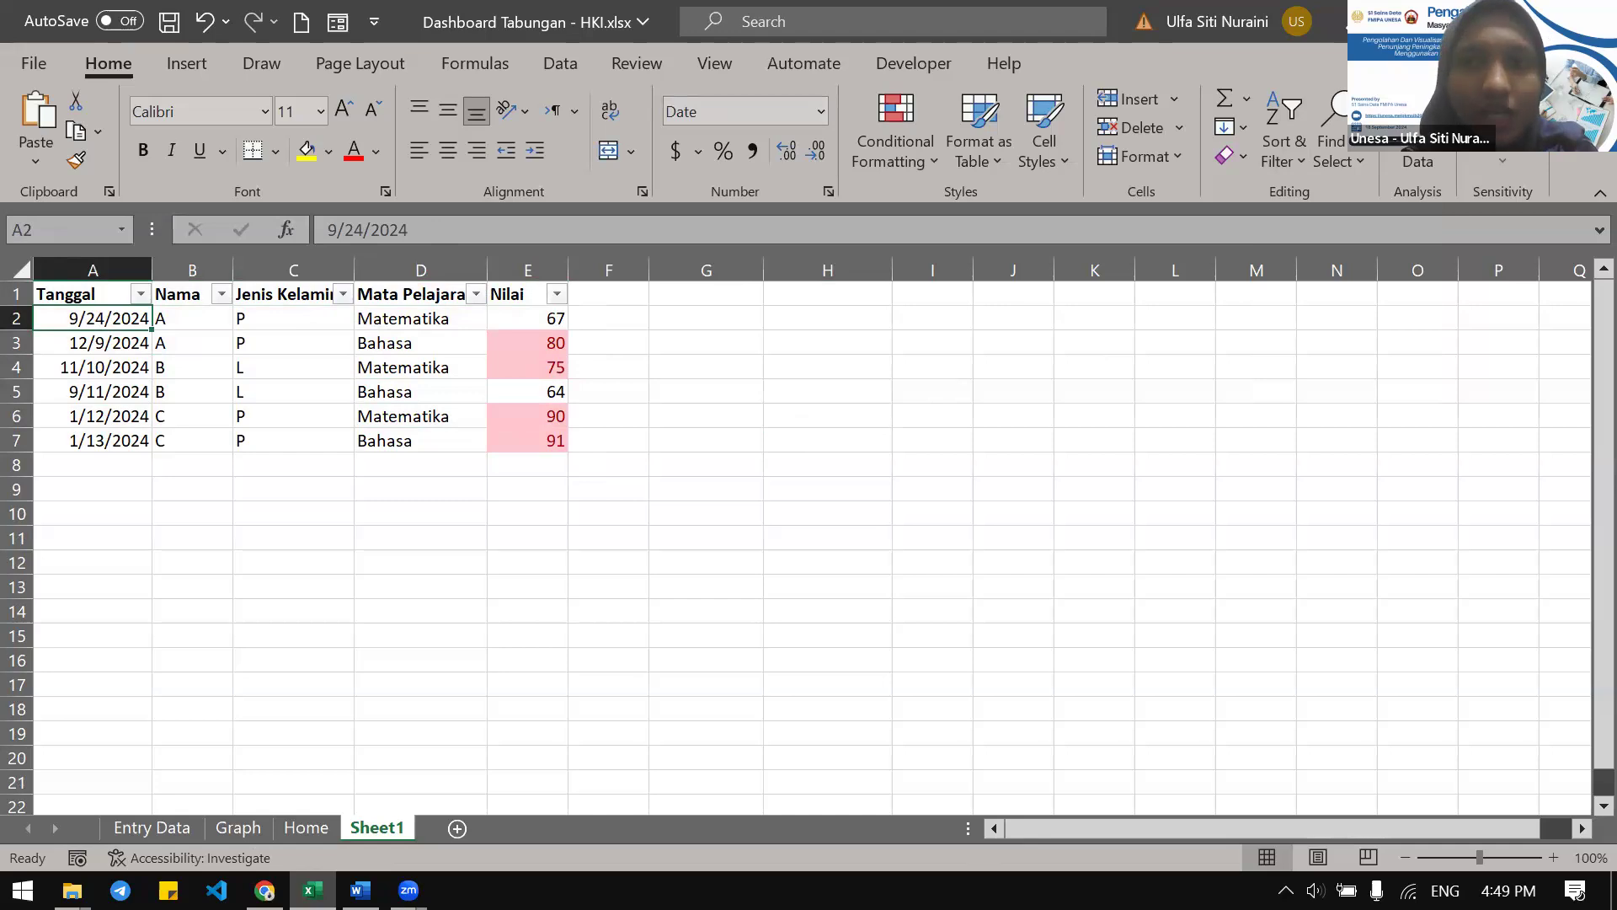
Switch back to the PDF module in Chrome and read section 2.10 on the OFFSET function's syntax and arguments
key("alt+Tab")
scroll(737, 657, "down", 5)
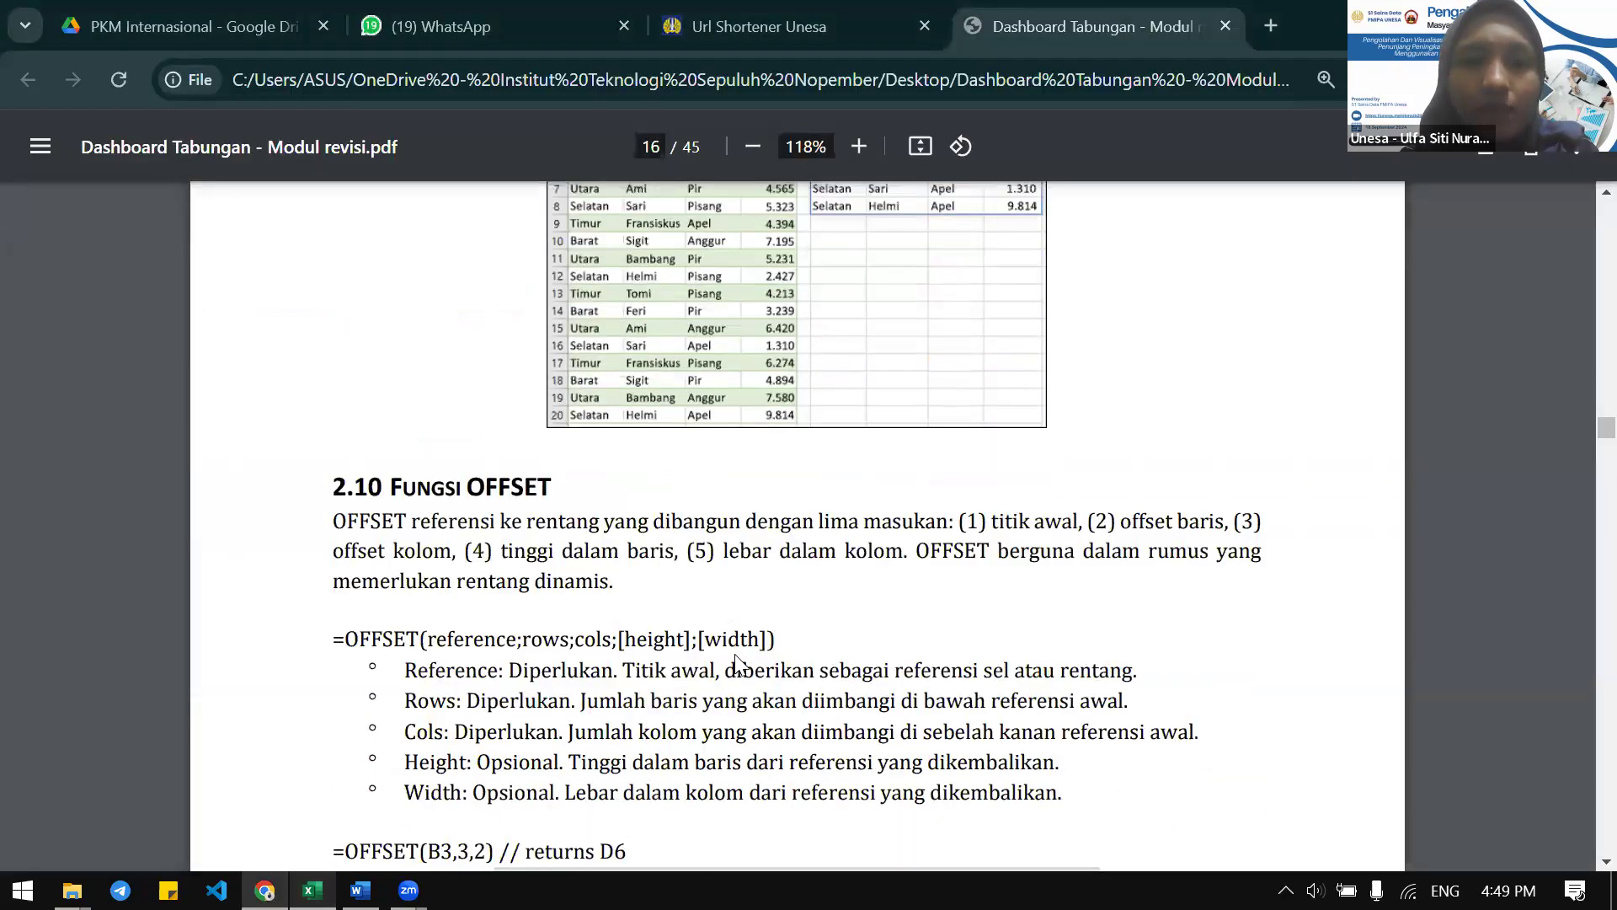
scroll(739, 666, "down", 1)
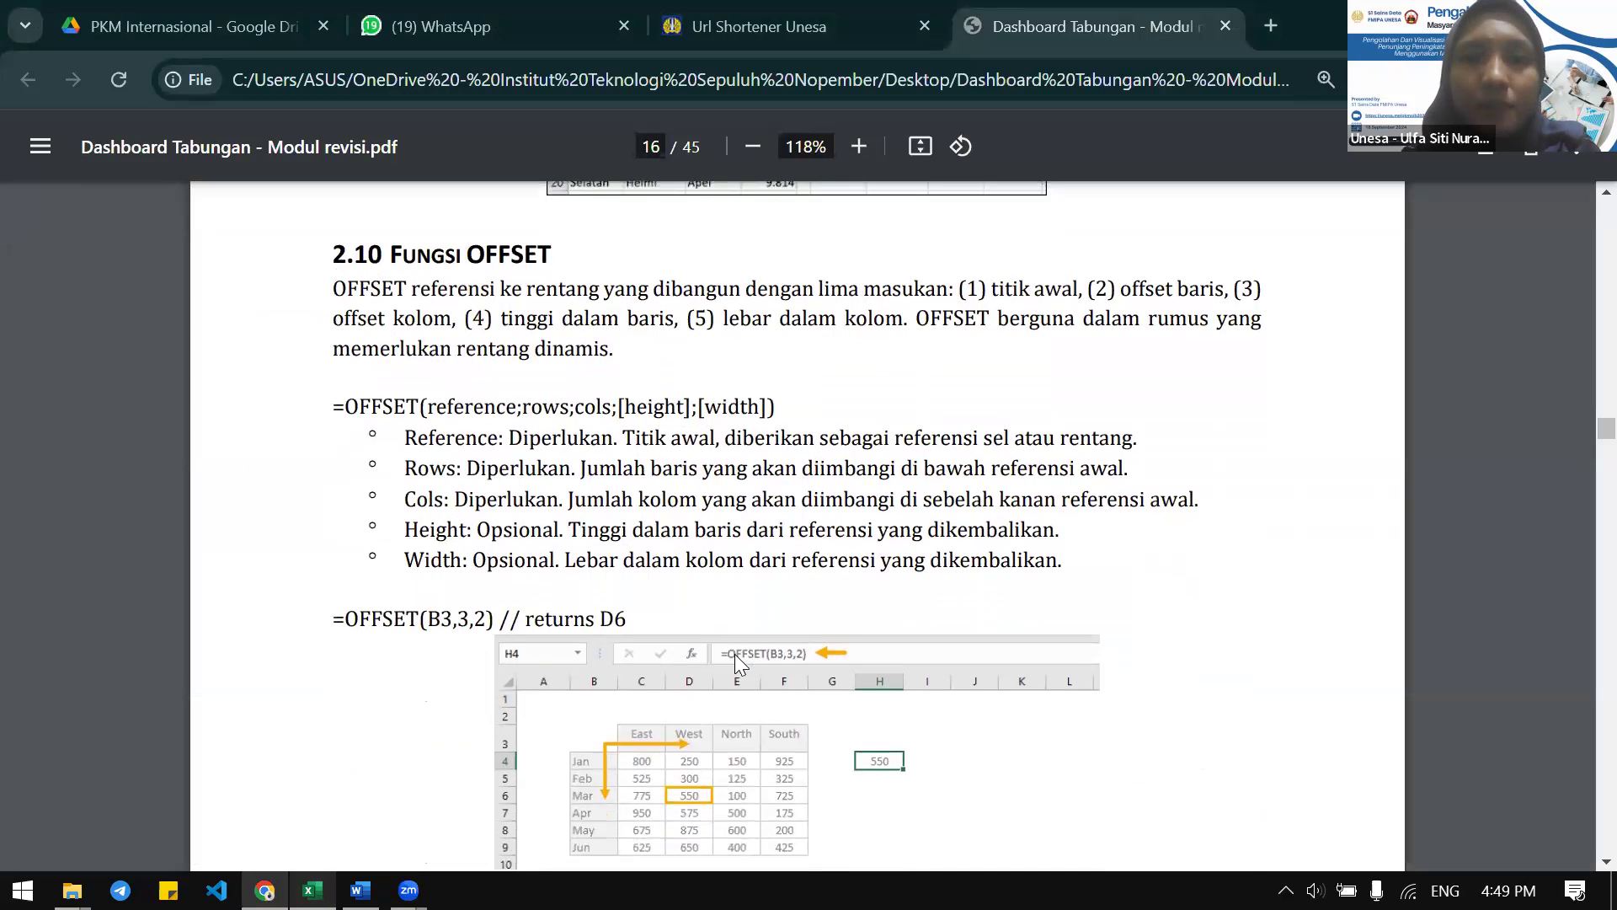
scroll(740, 665, "down", 1)
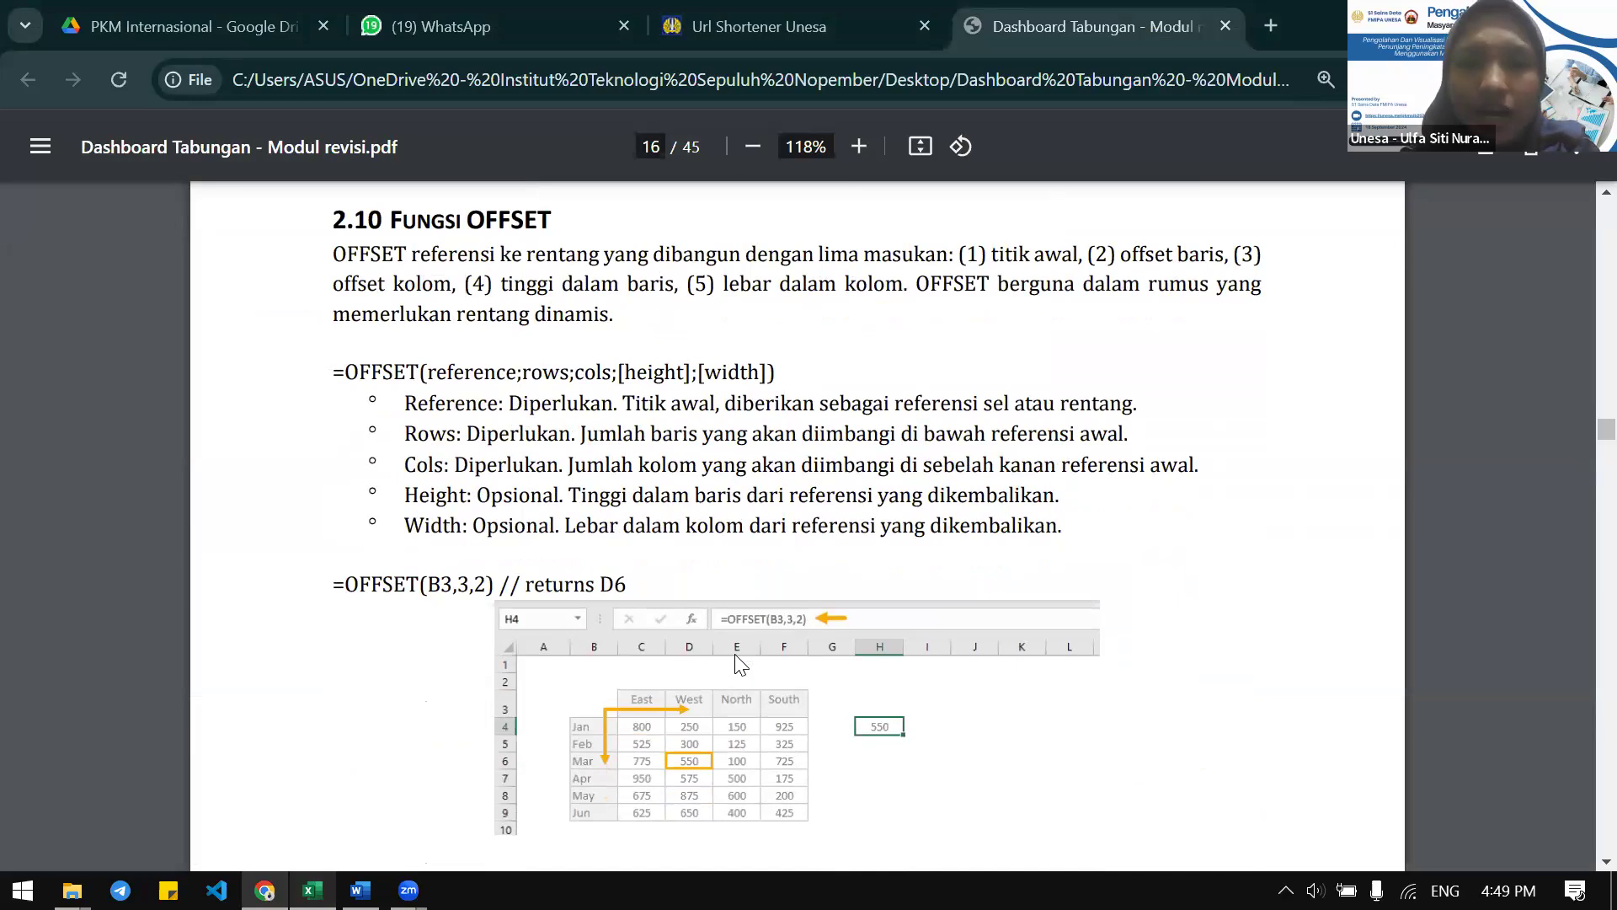
scroll(738, 664, "down", 1)
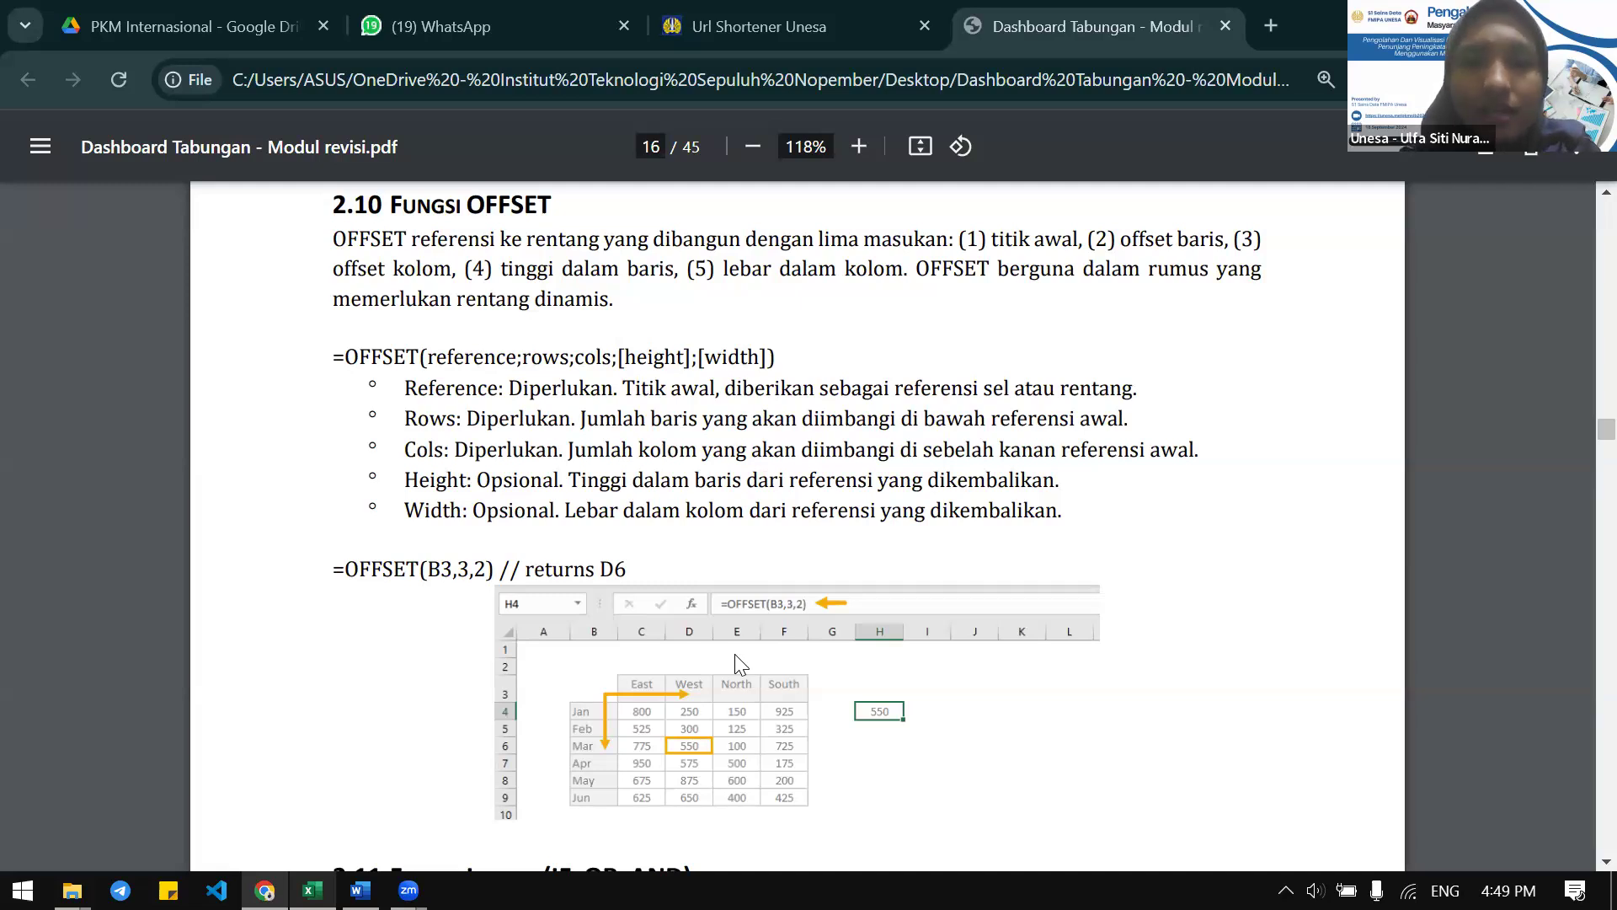
scroll(735, 654, "down", 1)
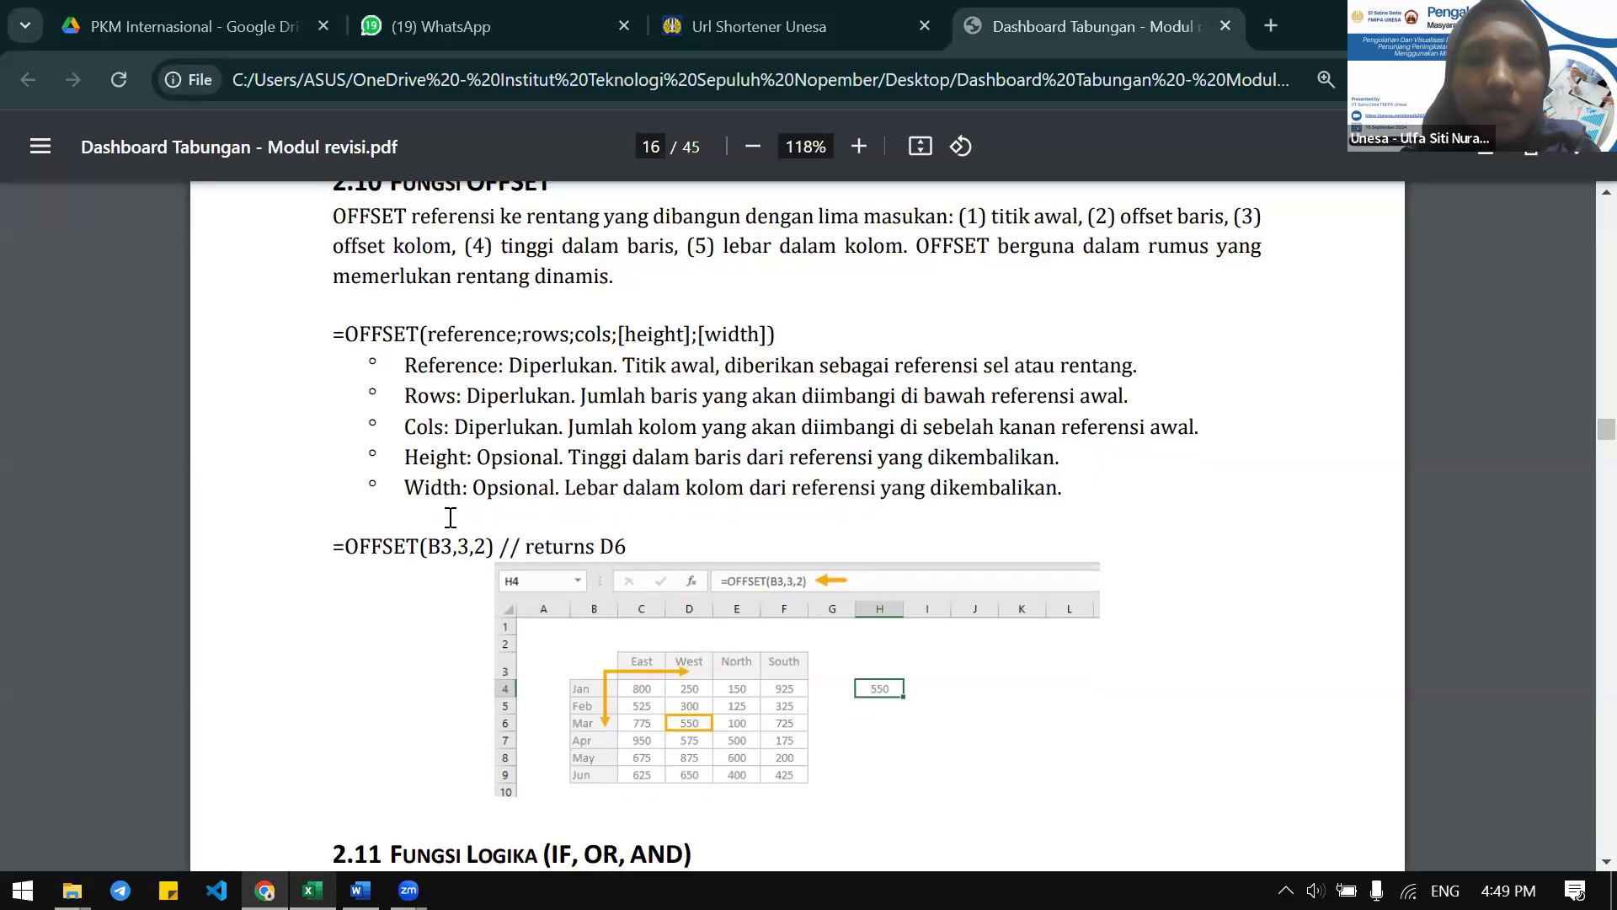
Examine the OFFSET(B3,3,2) example, highlighting its row and column offsets and the optional height and width arguments, and enlarge the example illustration
left_click_drag(454, 546, 472, 546)
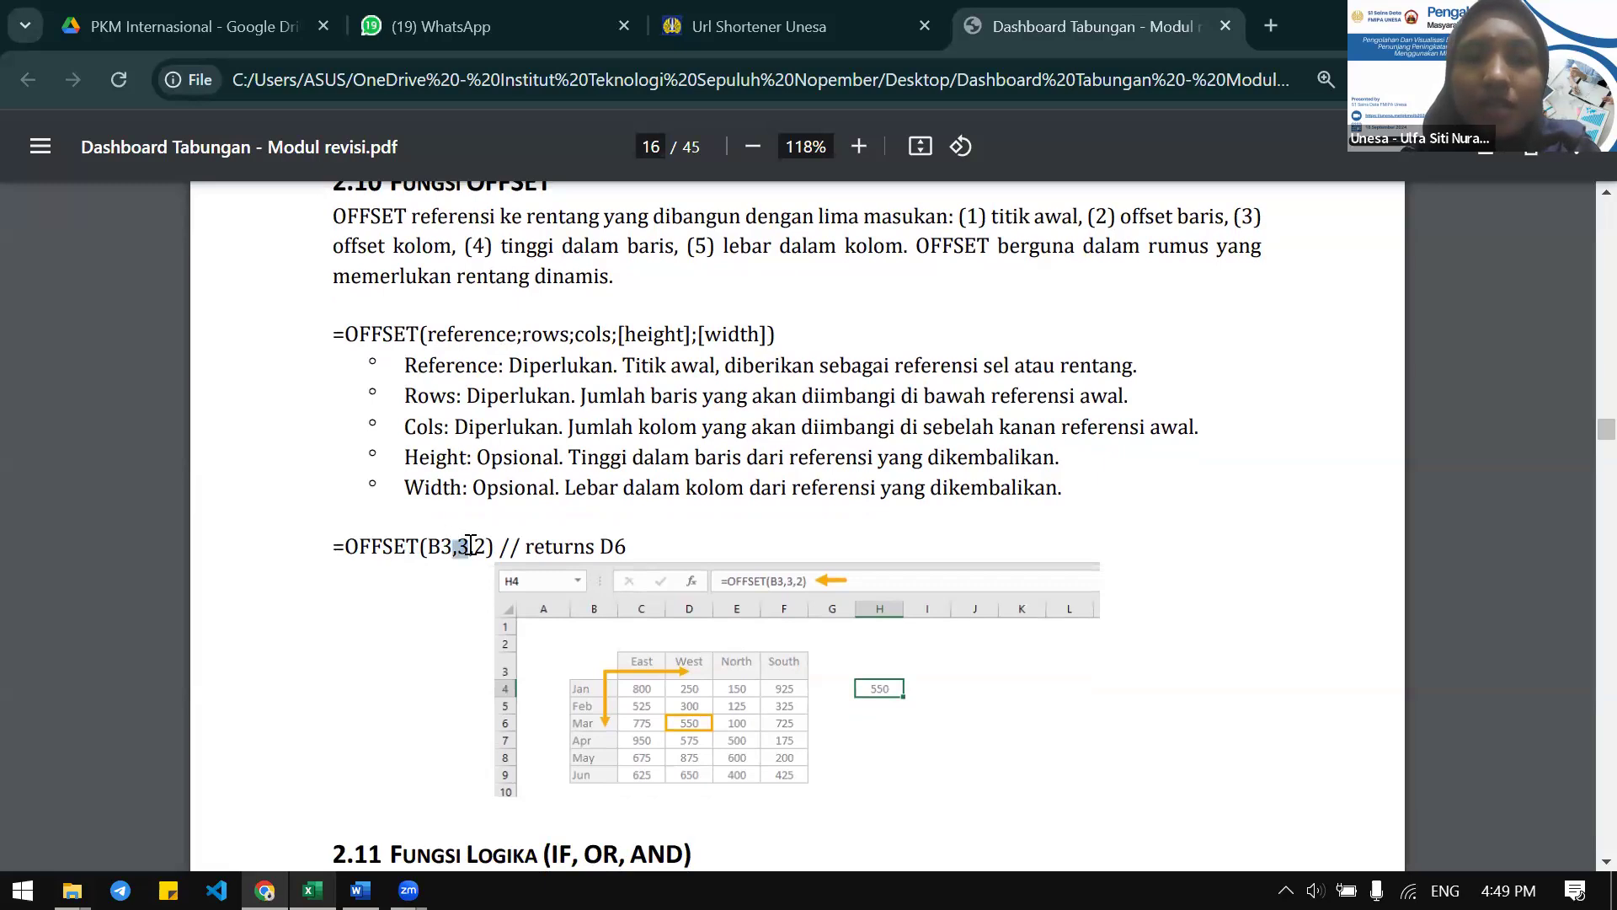
left_click_drag(476, 545, 488, 549)
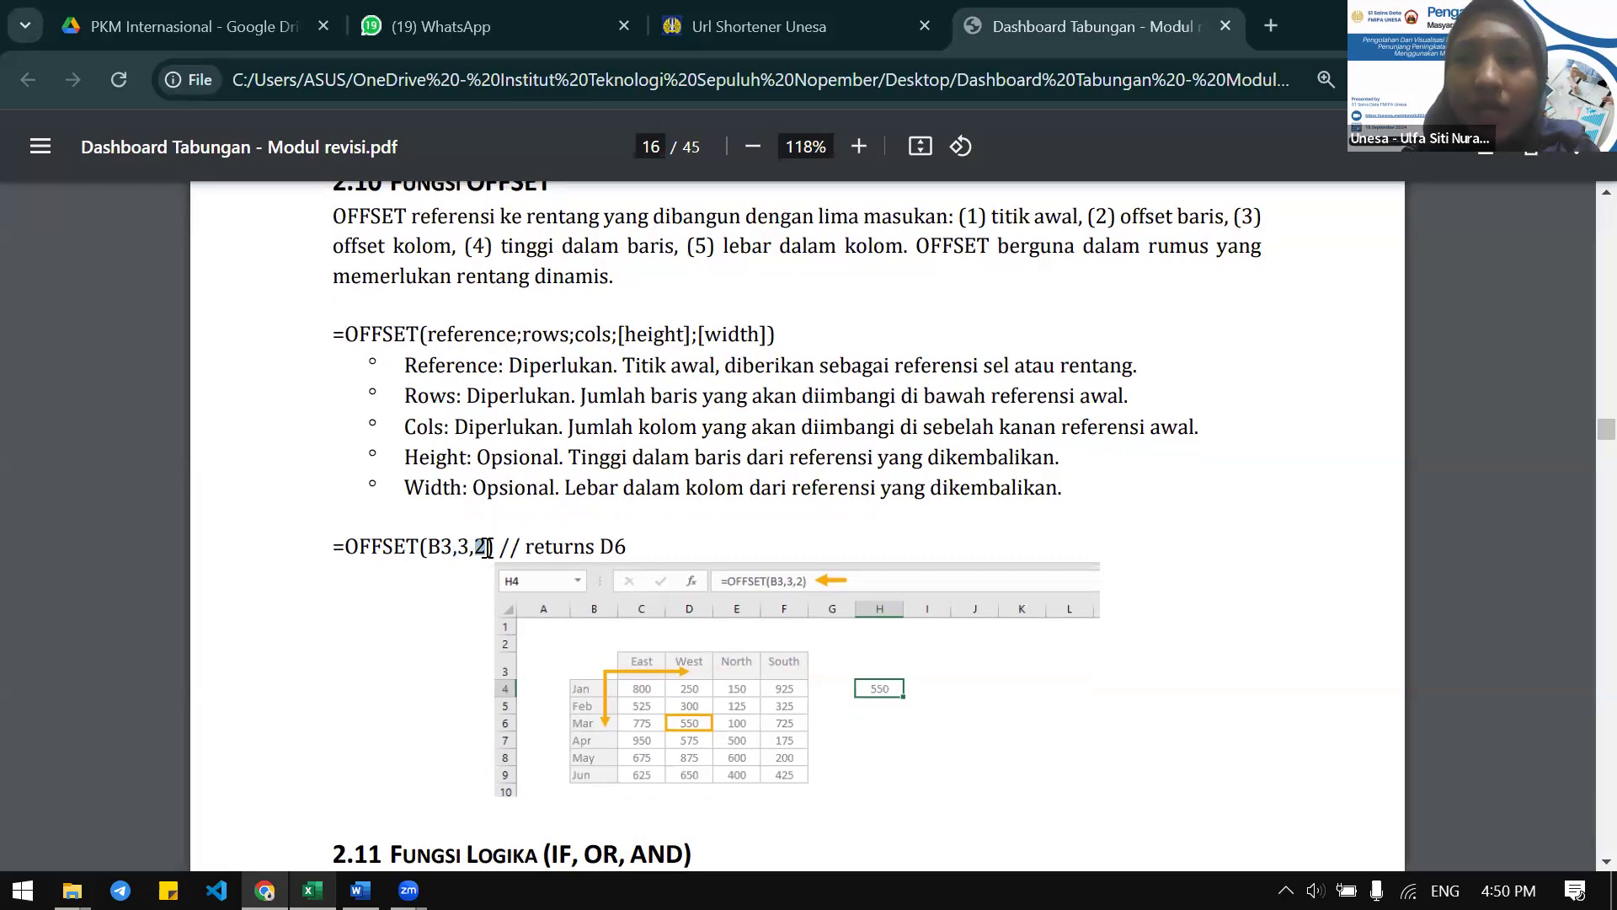
left_click_drag(405, 459, 486, 465)
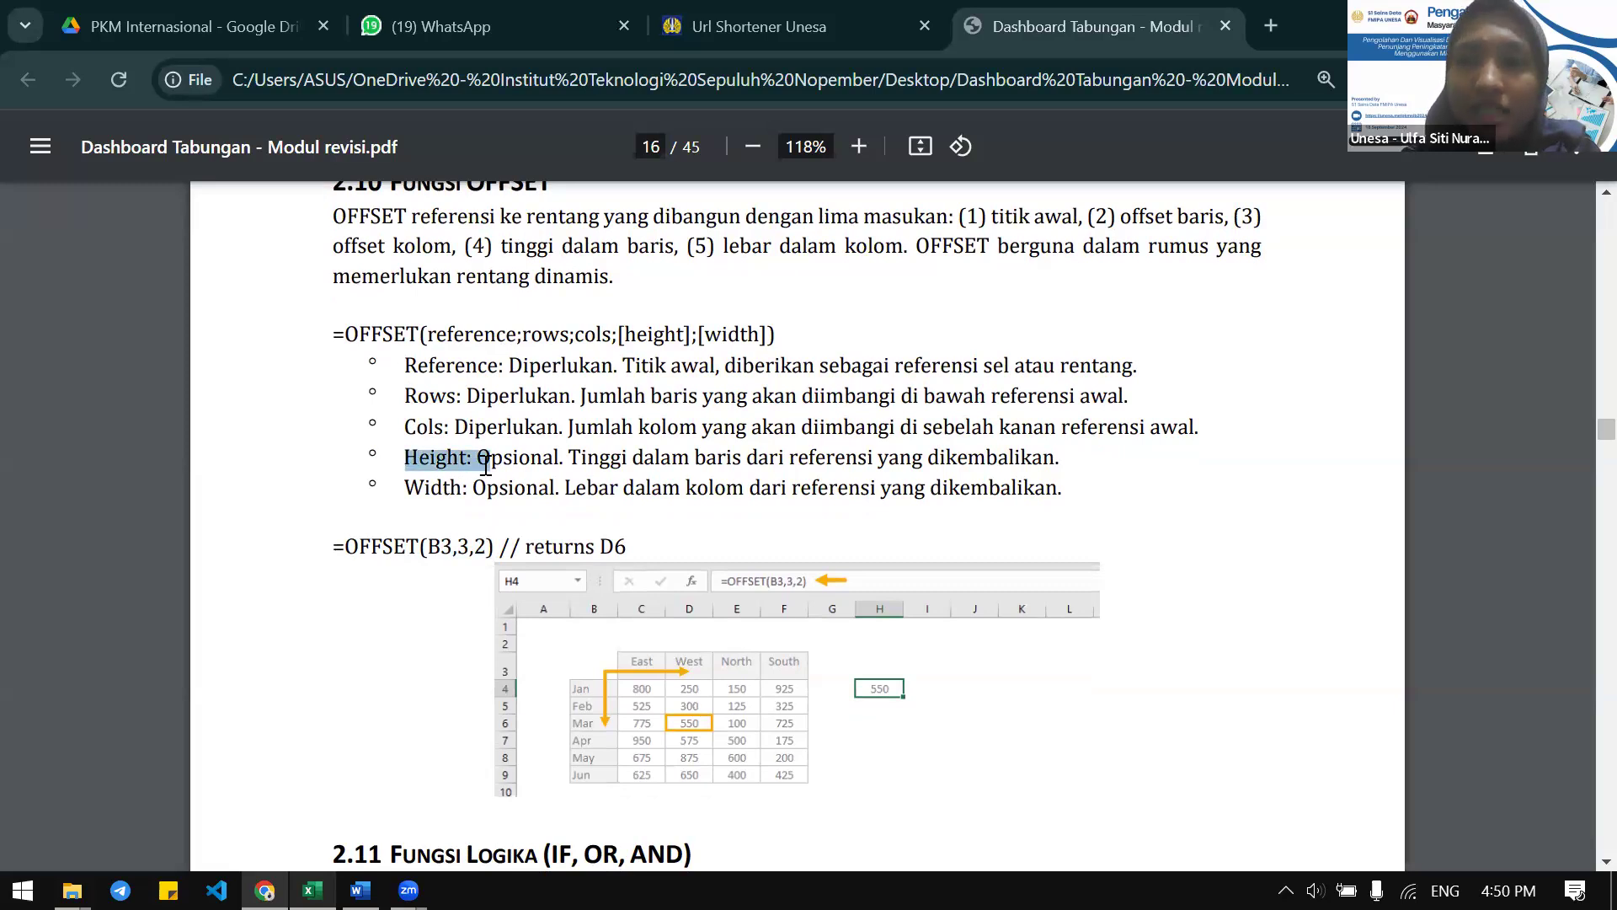
left_click_drag(495, 495, 495, 495)
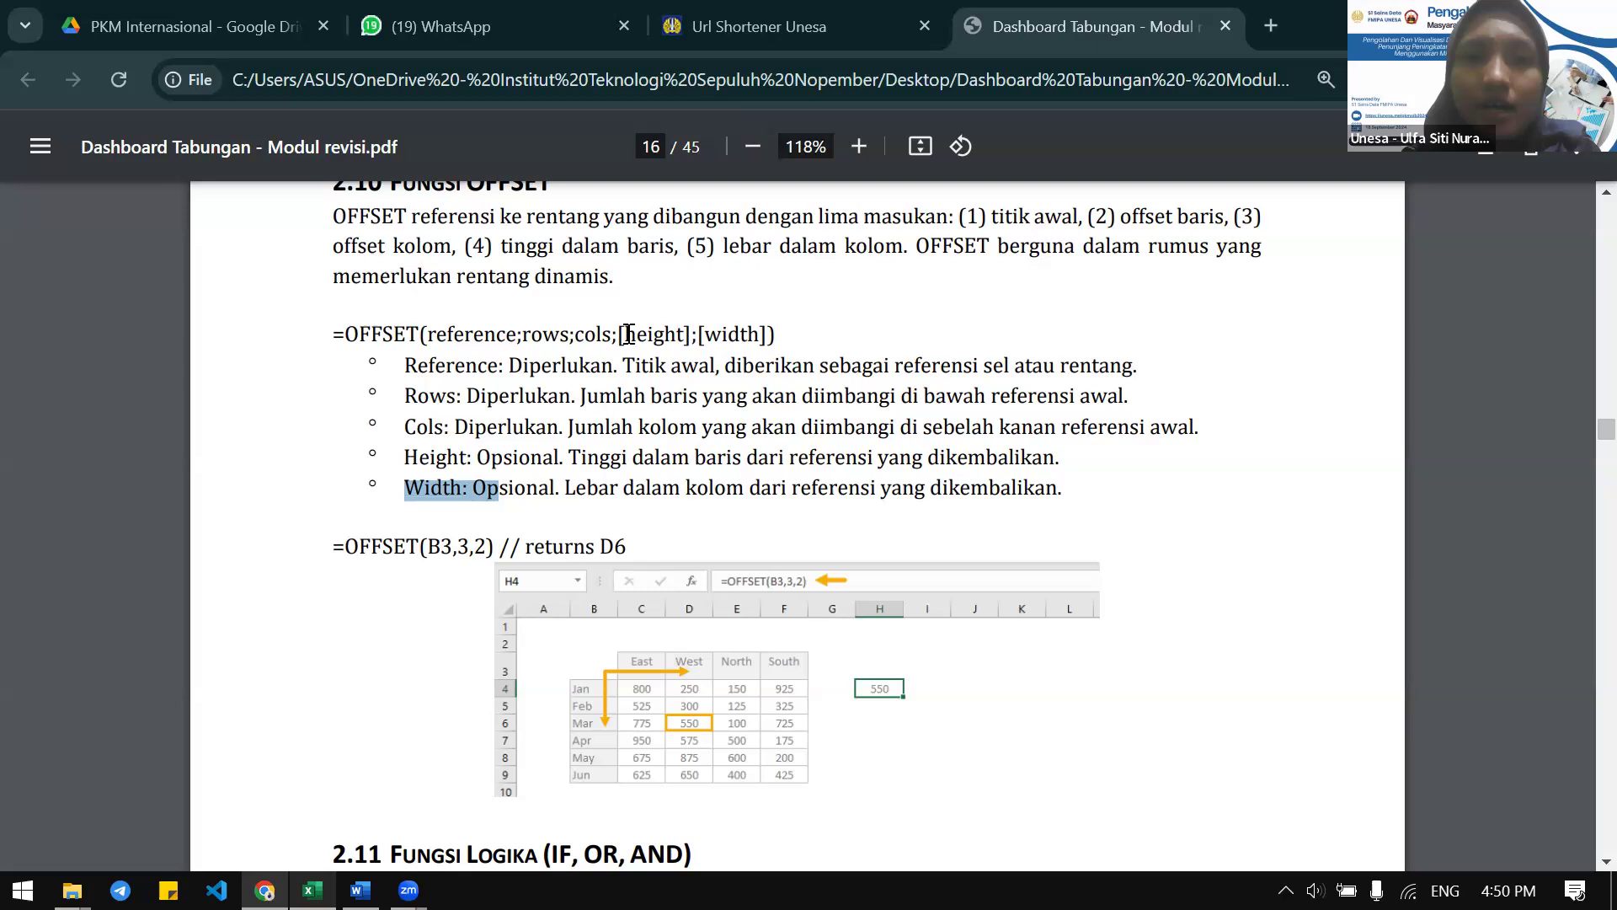
left_click_drag(613, 334, 767, 320)
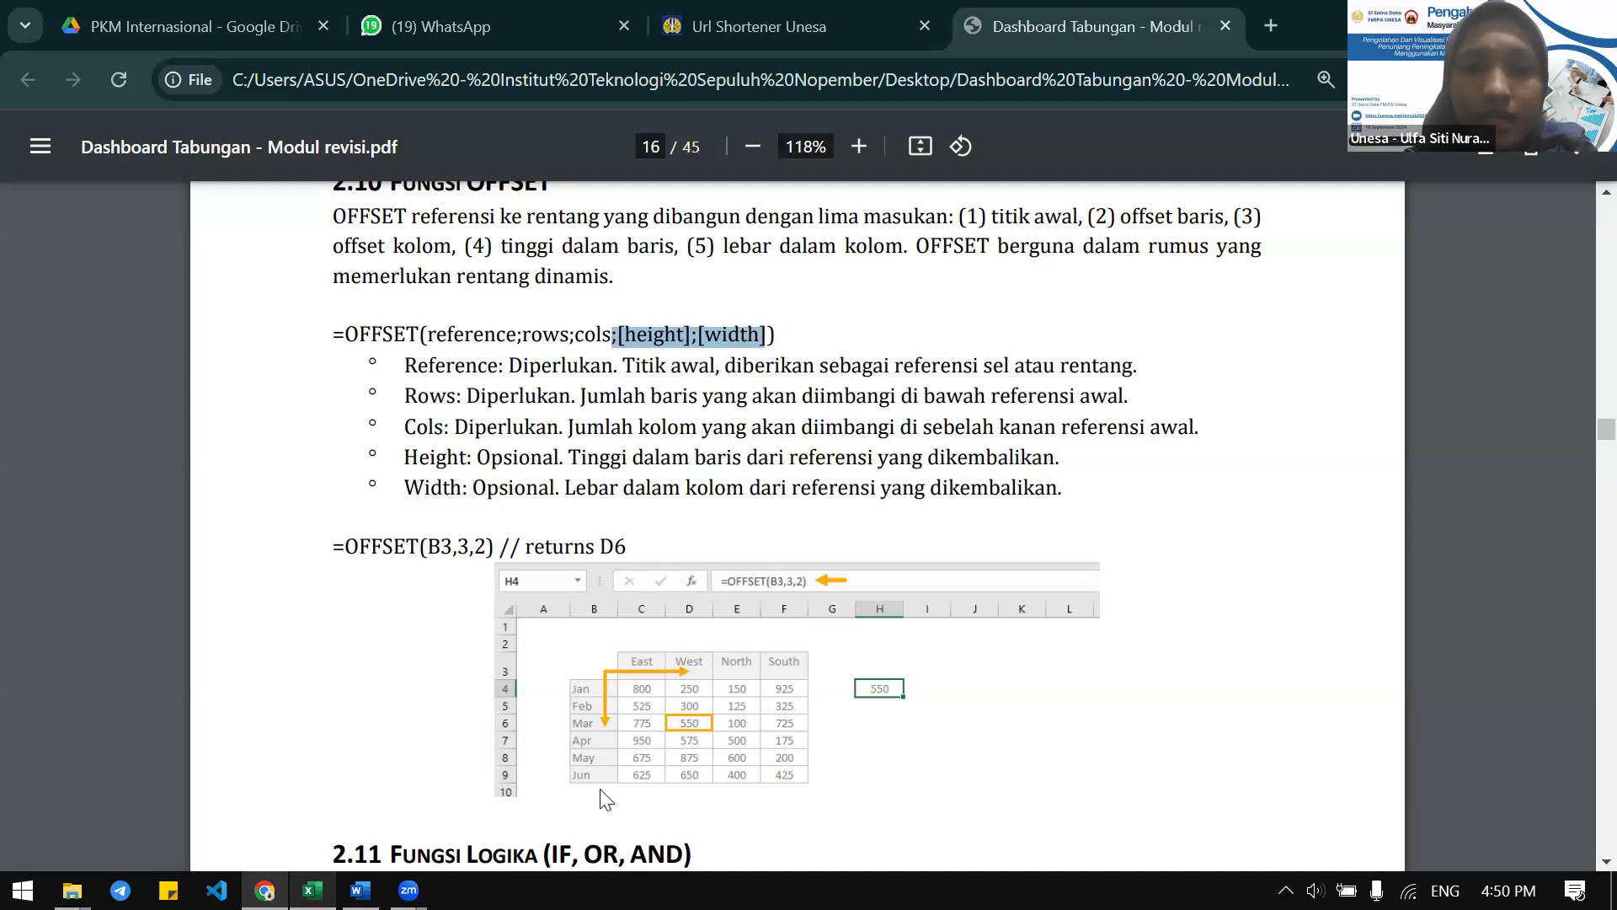
scroll(567, 734, "down", 1)
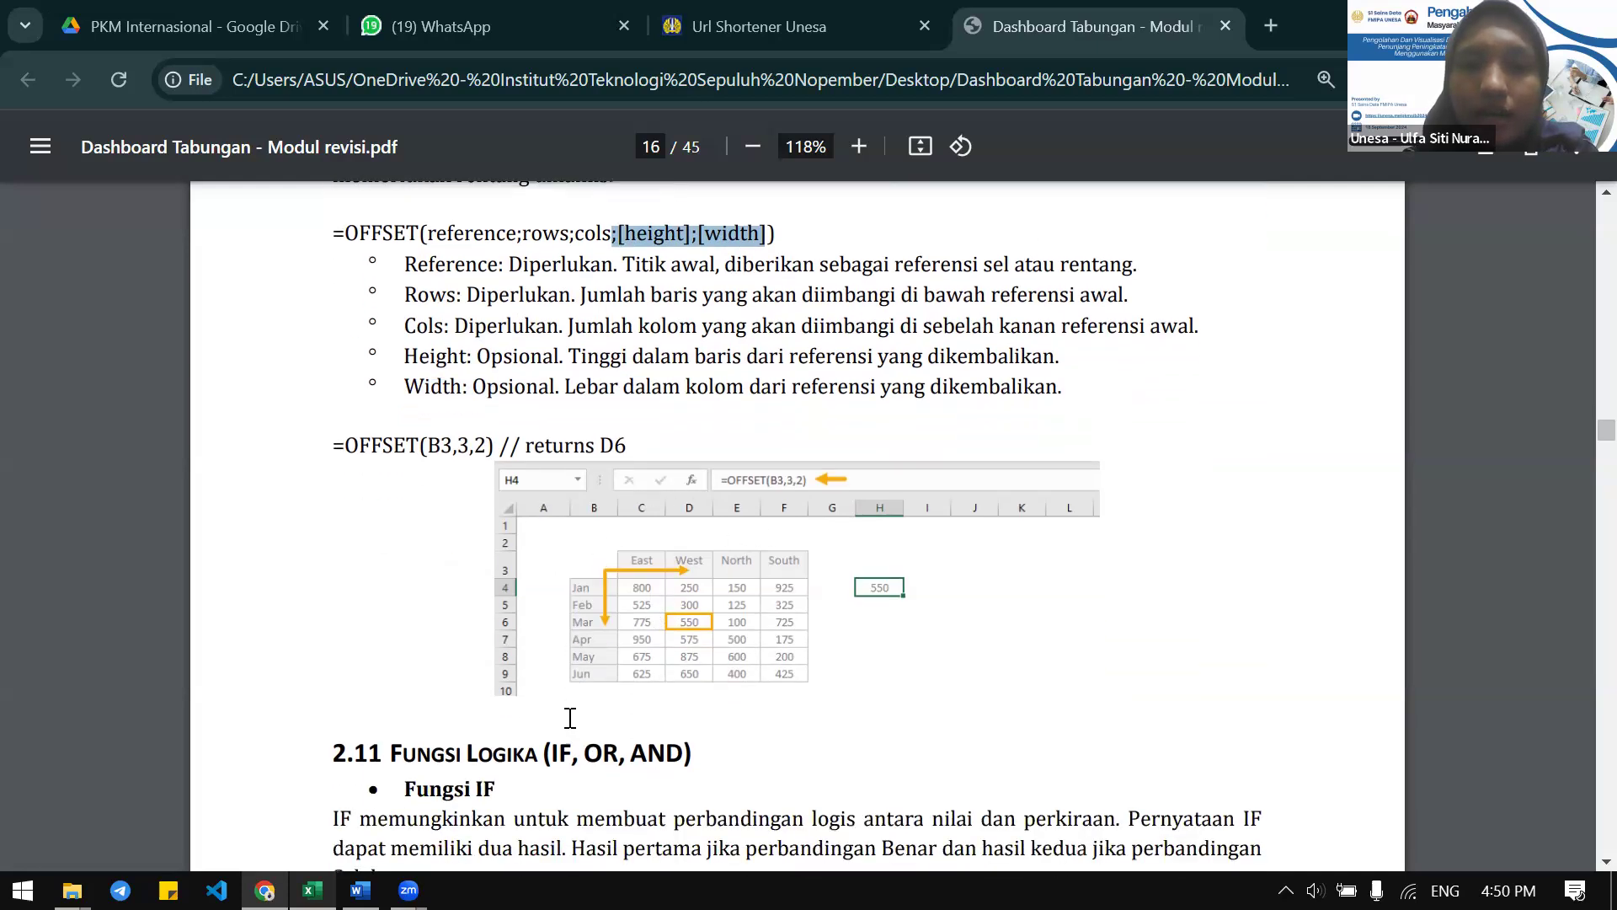
scroll(778, 564, "up", 2)
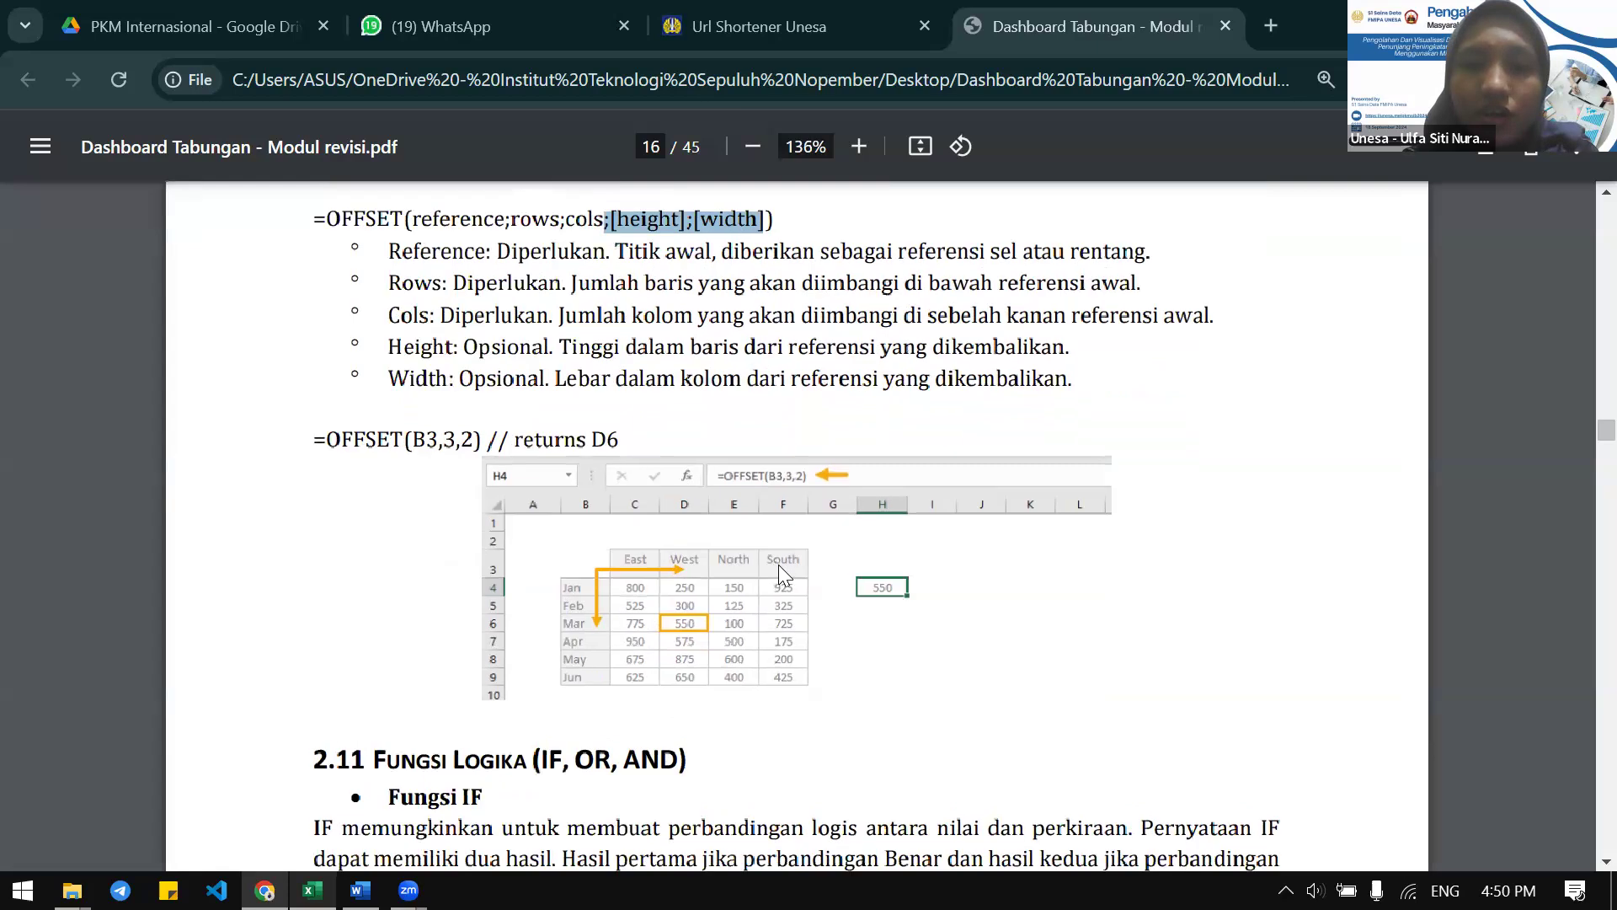
scroll(419, 637, "up", 2)
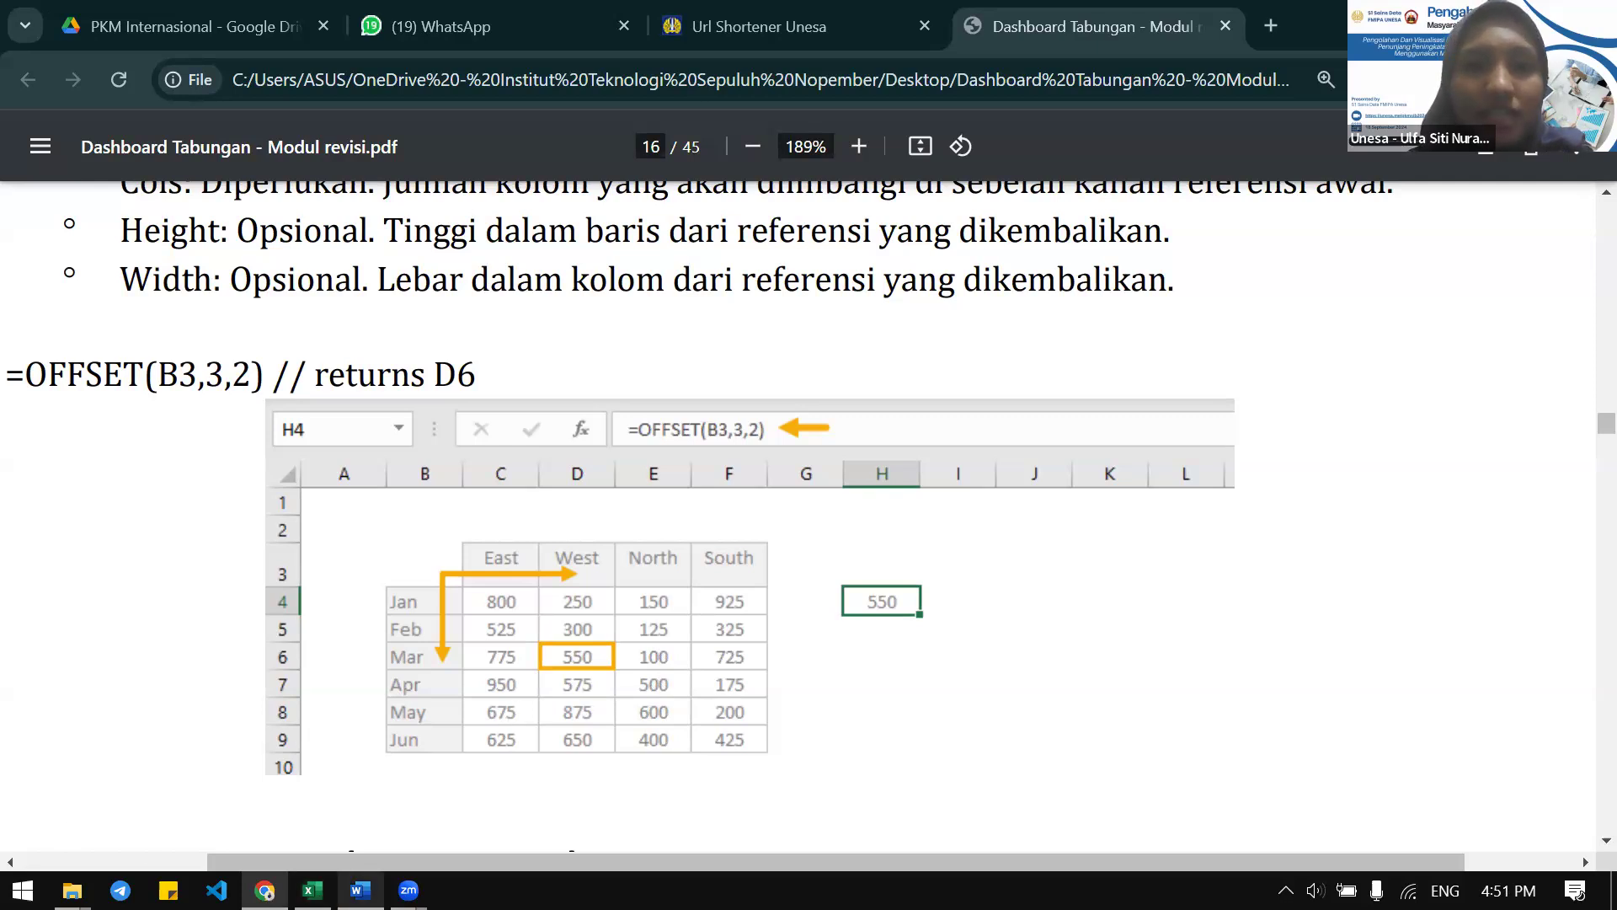
Switch to the Excel workbook and try copying rows 1 to 6 of Sheet1
left_click(313, 890)
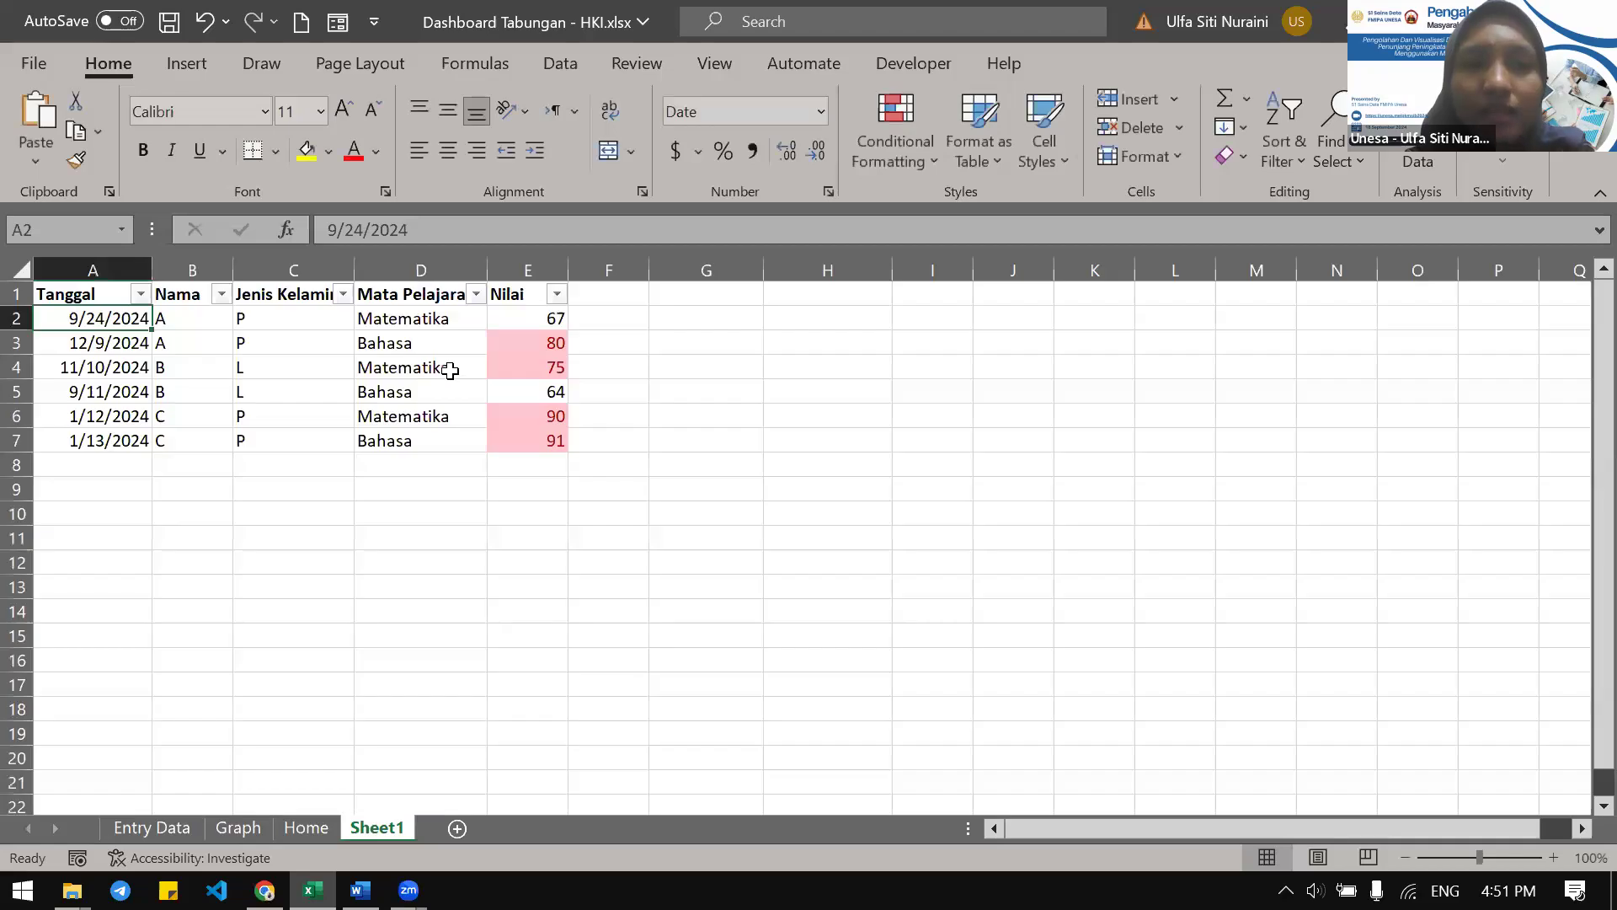
left_click_drag(17, 294, 19, 423)
key("ctrl+c")
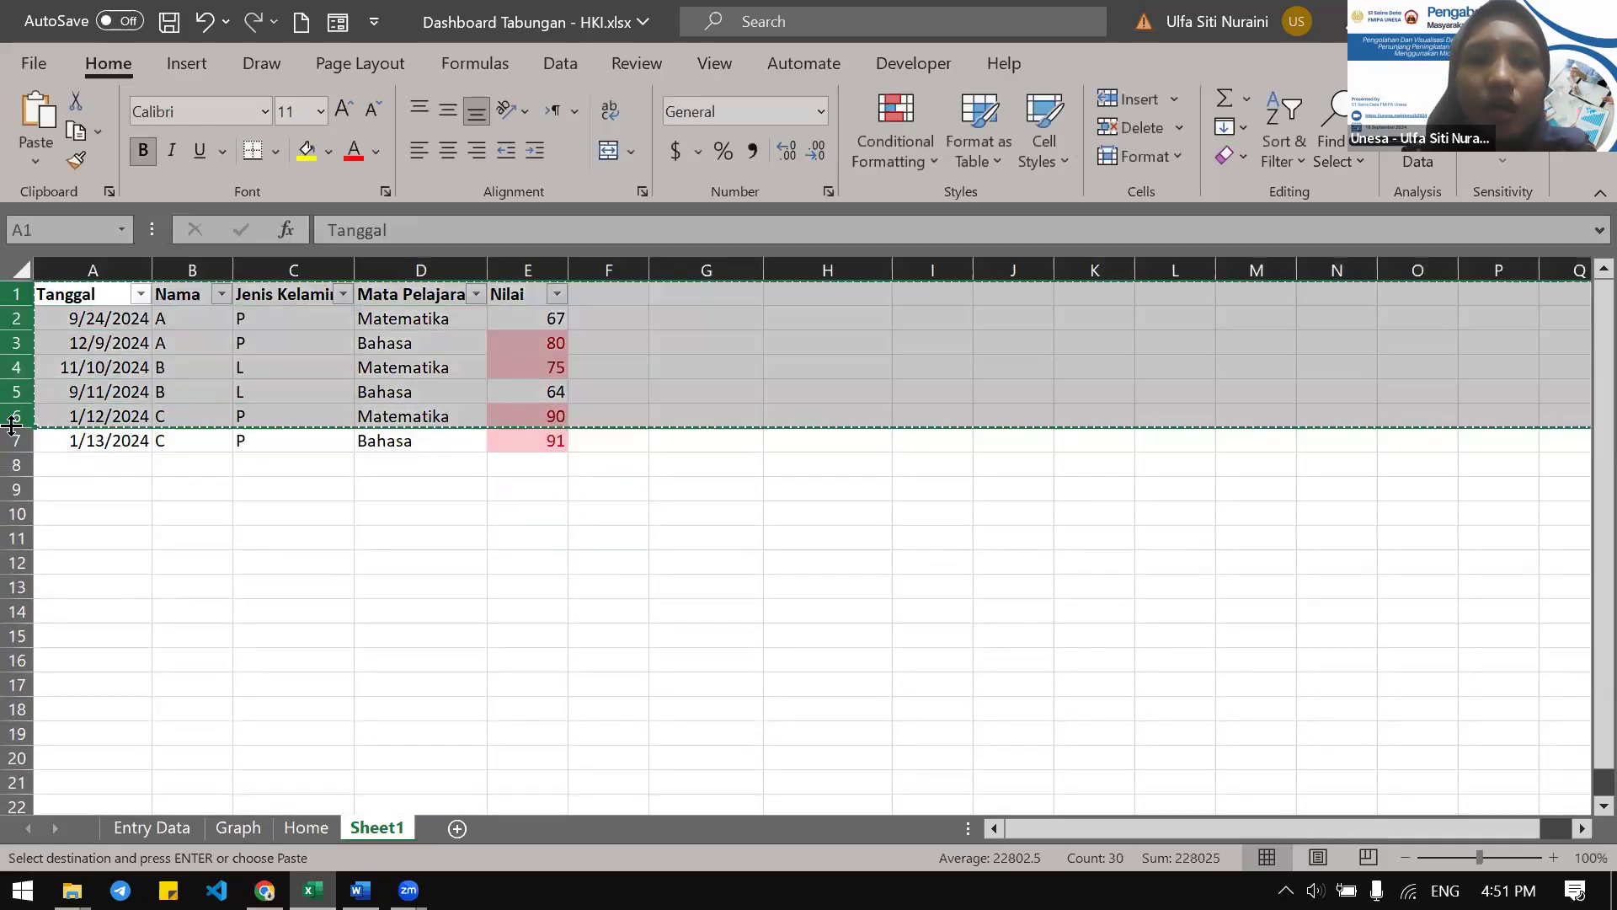
left_click(158, 431)
key("Escape")
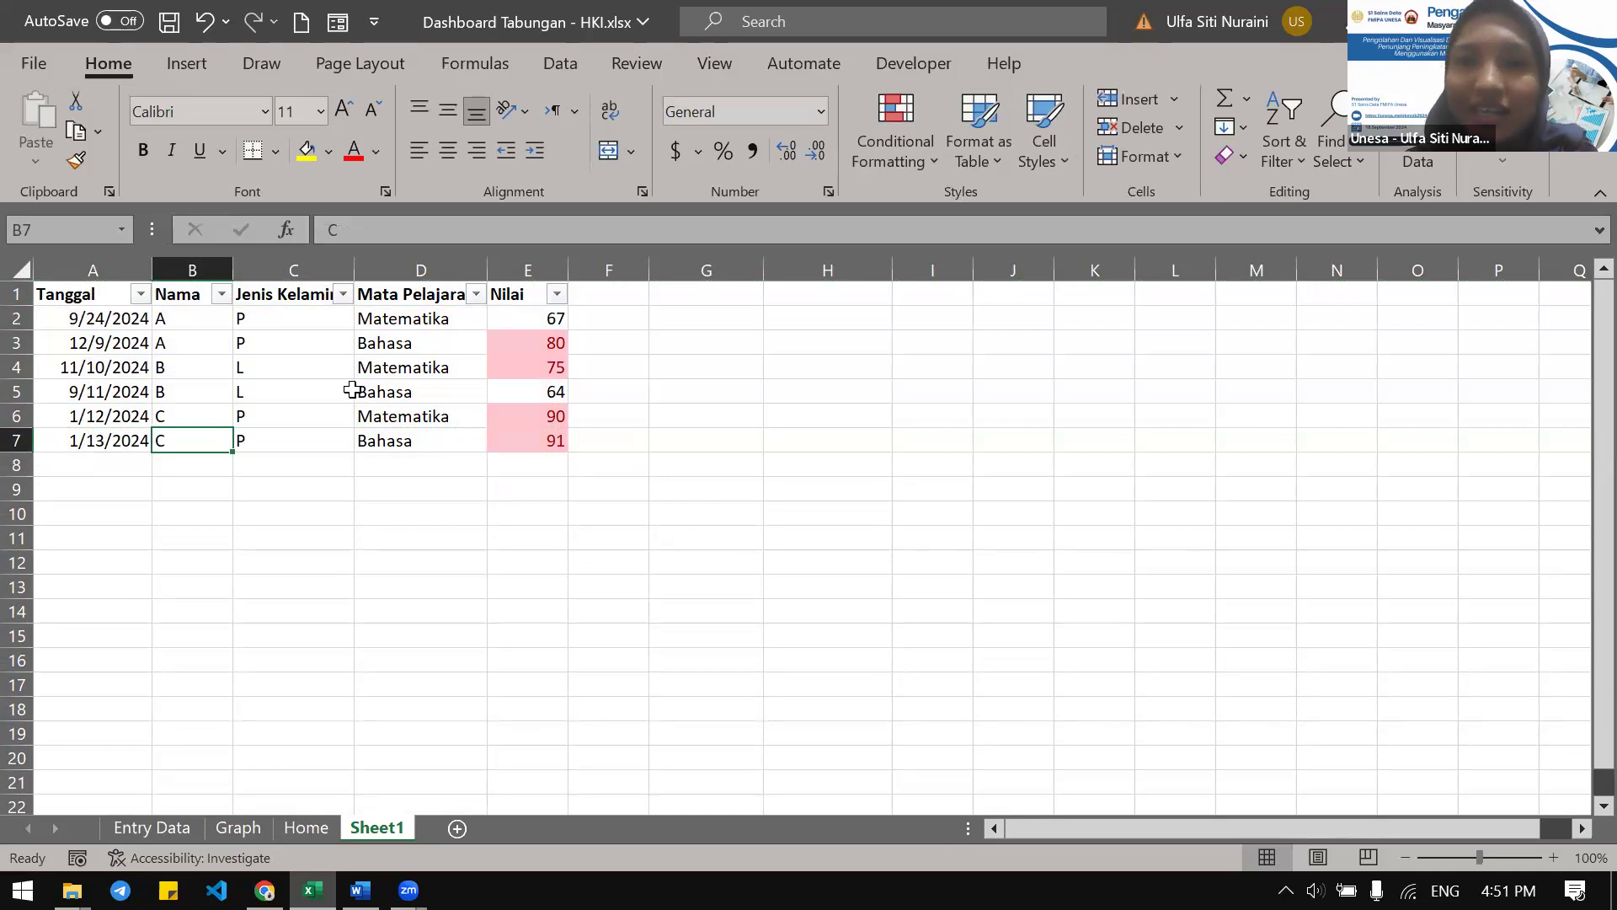
Select rows 1 to 8 of Sheet1 and look over the available row commands without applying one
left_click(8, 295)
left_click_drag(8, 295, 20, 456)
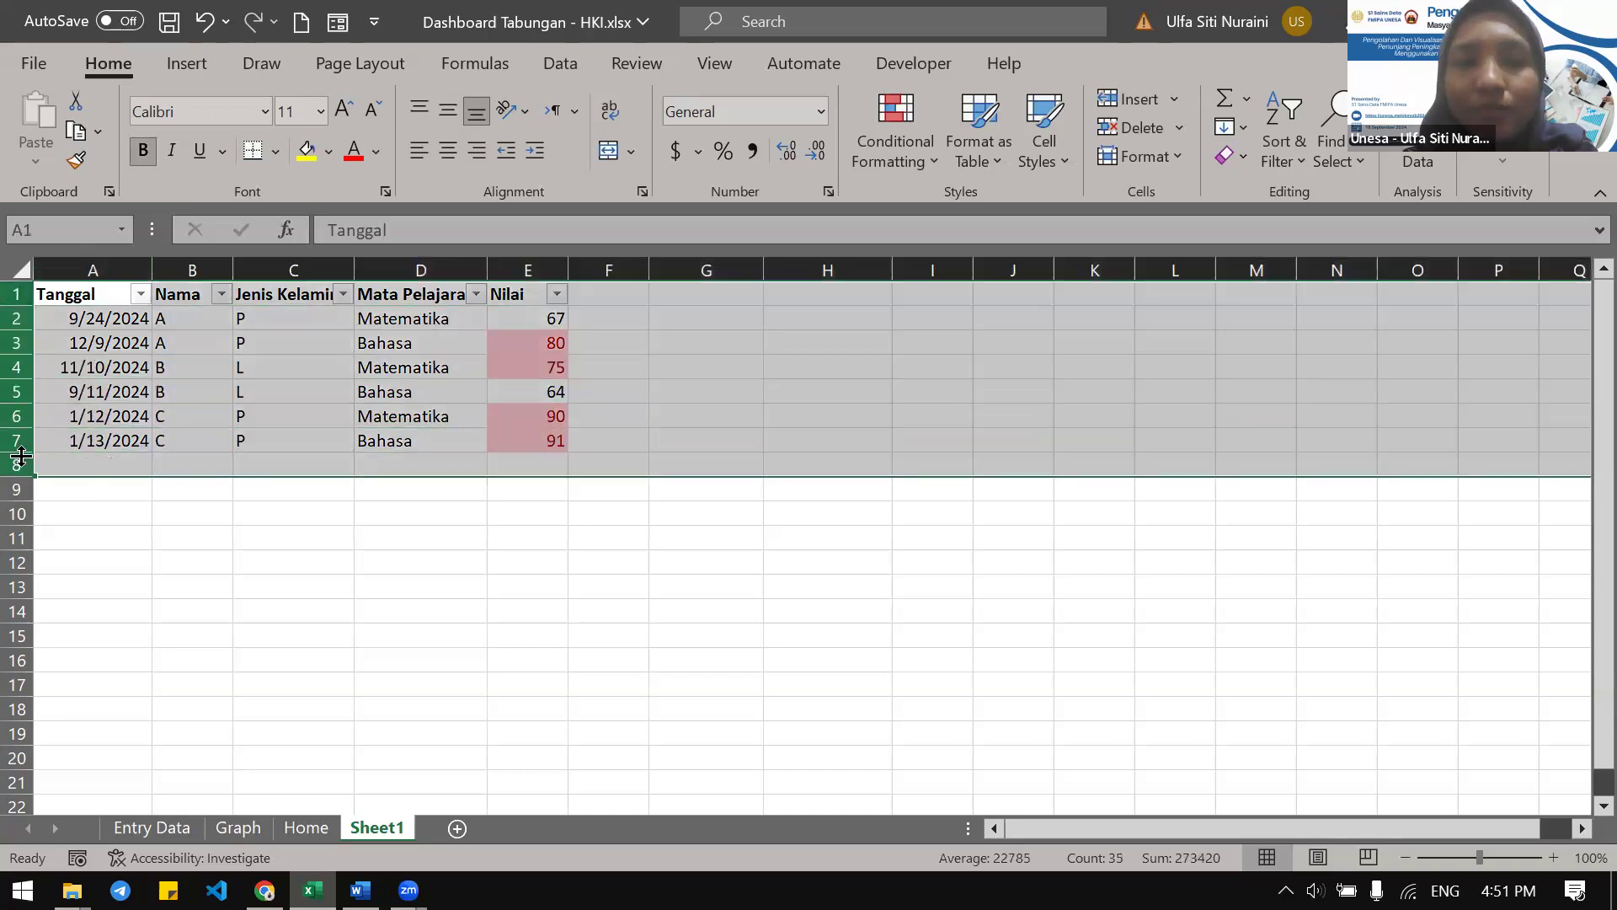
right_click(18, 418)
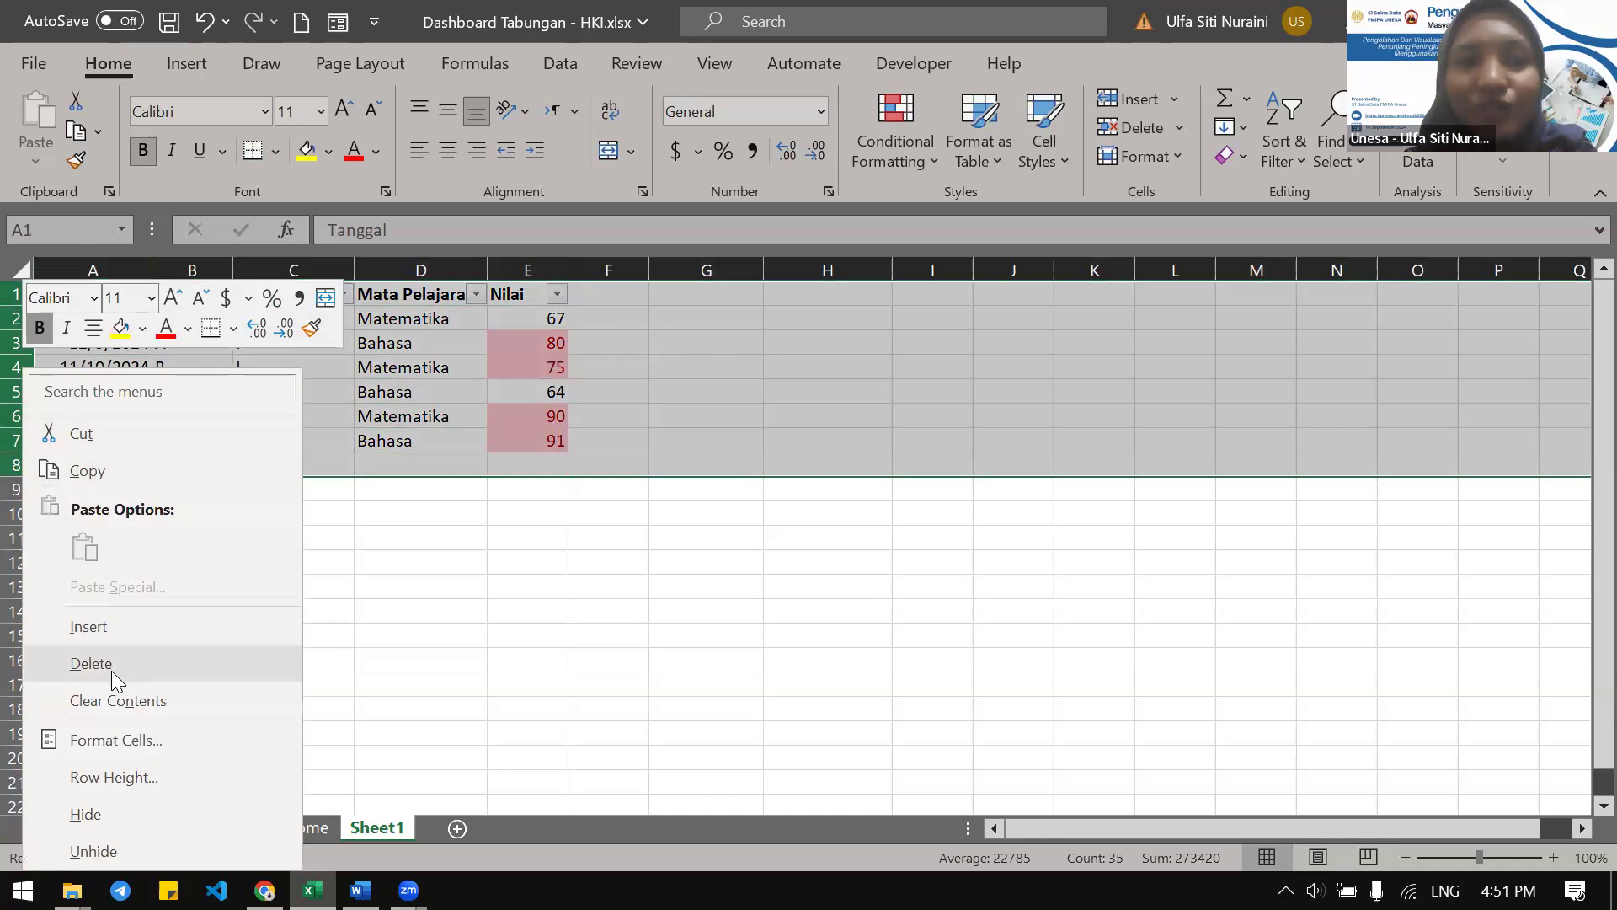
left_click(472, 630)
left_click(329, 522)
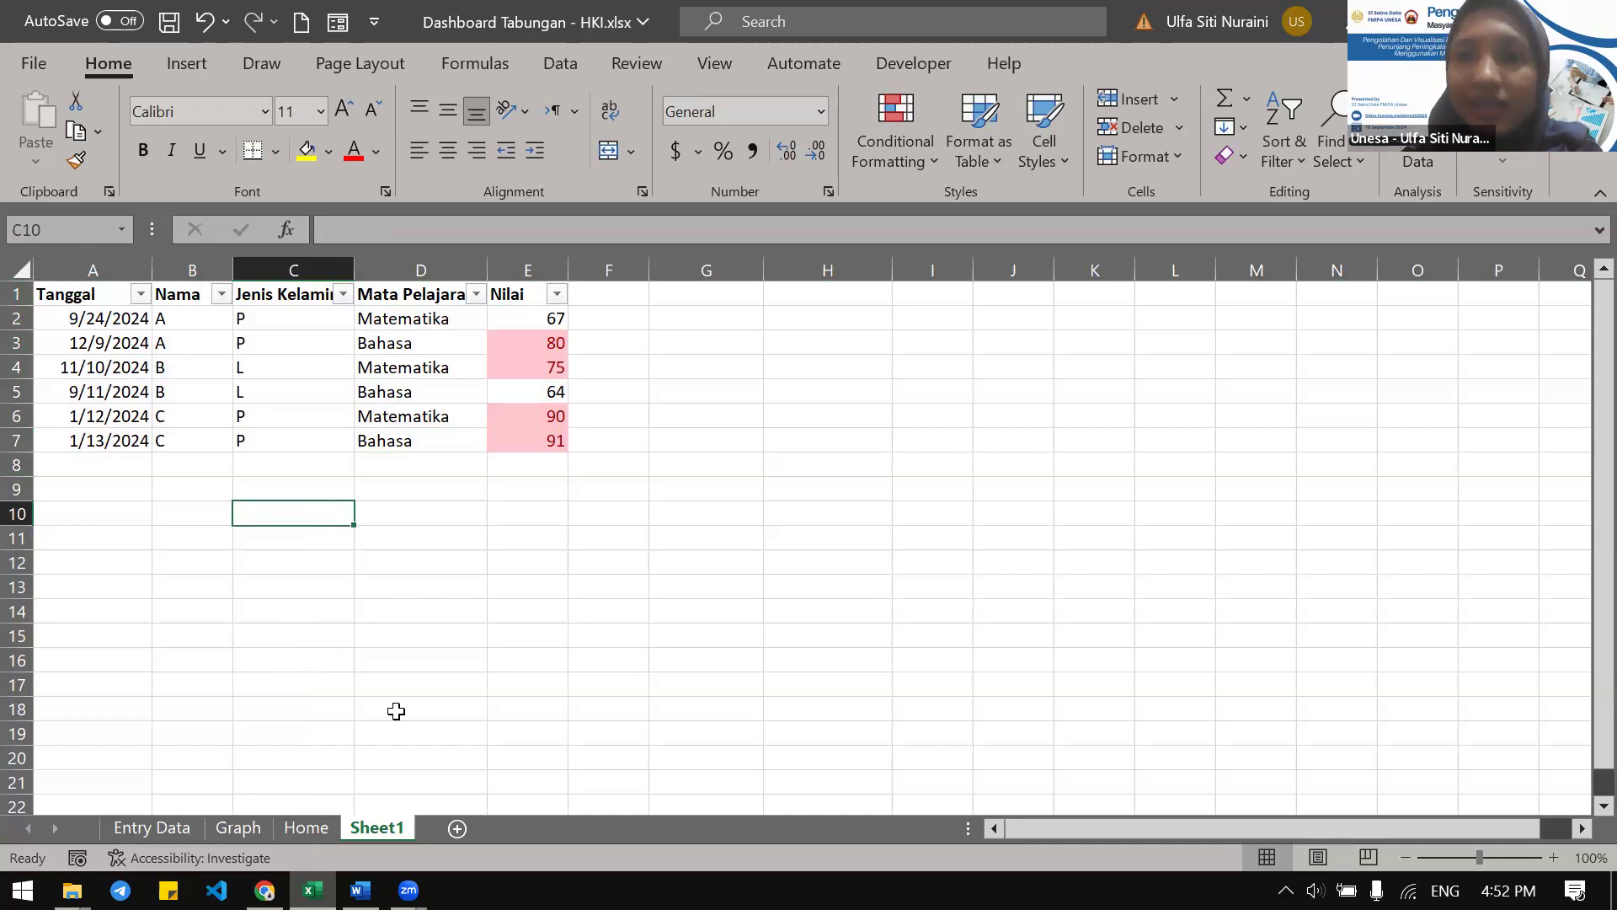
On the Entry Data sheet, add "Dari Tante" in cell A10 beneath the existing Pemasukan entries
left_click(177, 806)
left_click(153, 828)
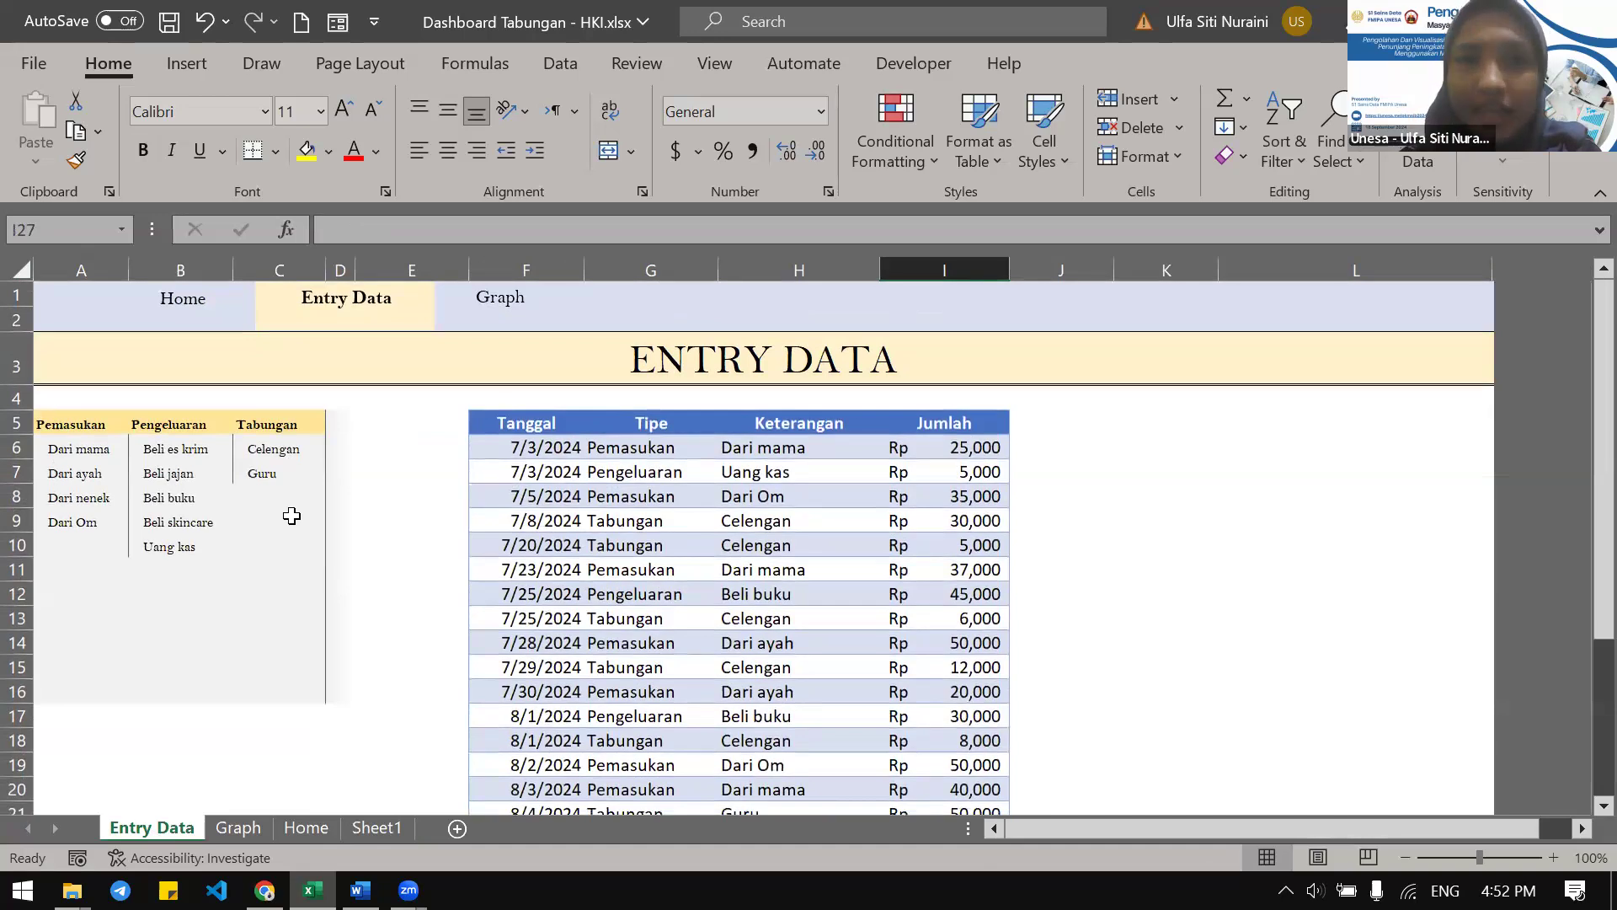
left_click(92, 449)
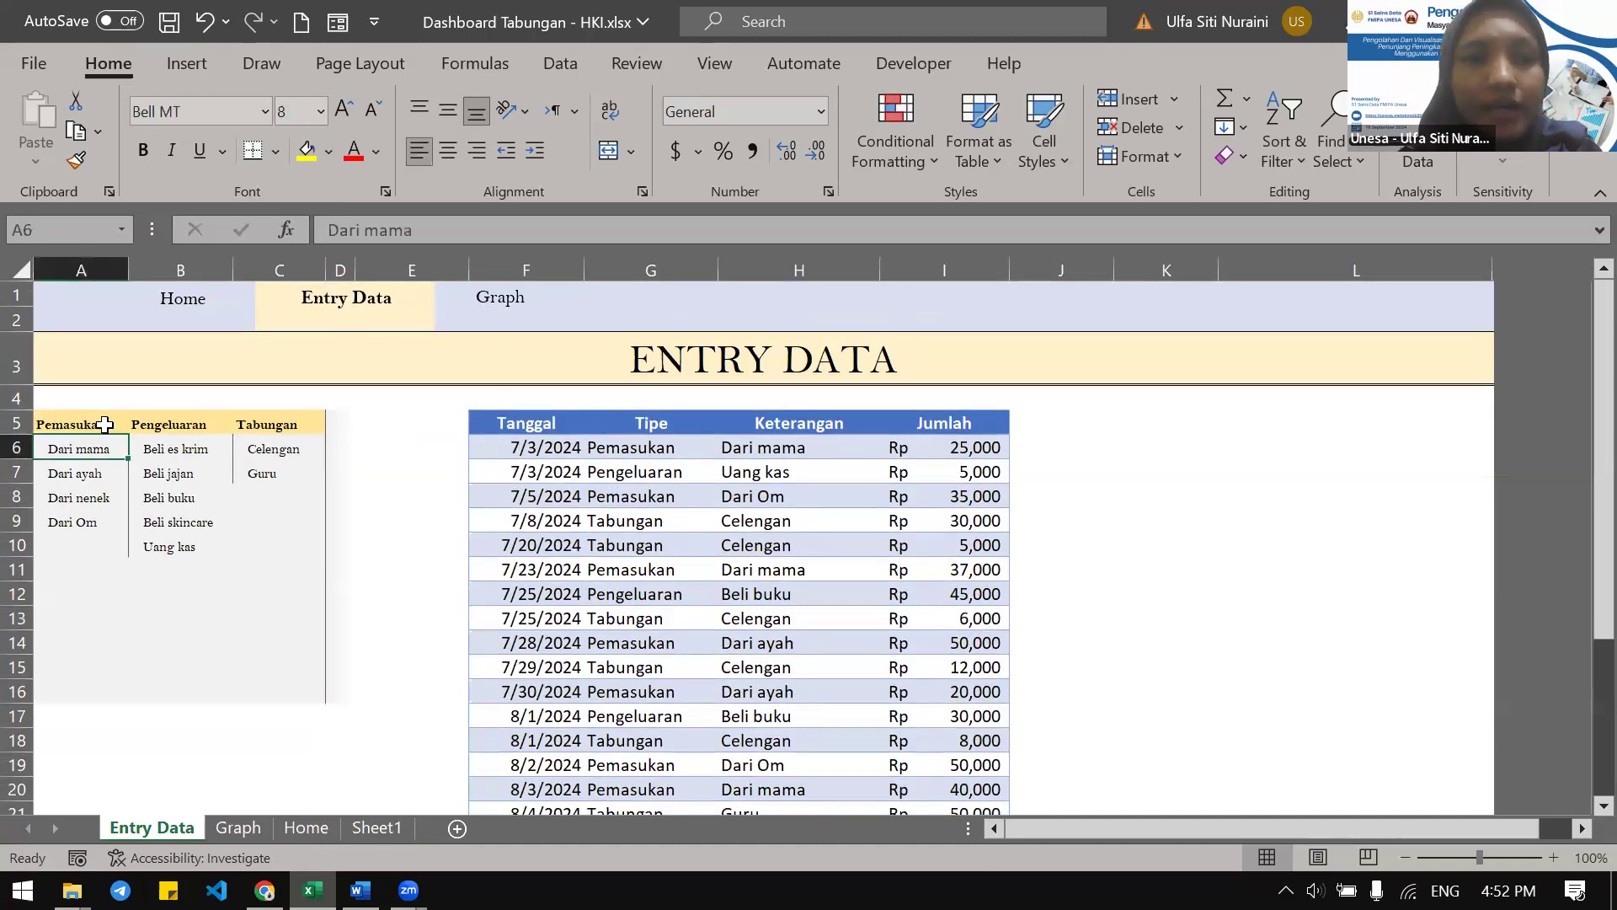
left_click(87, 526)
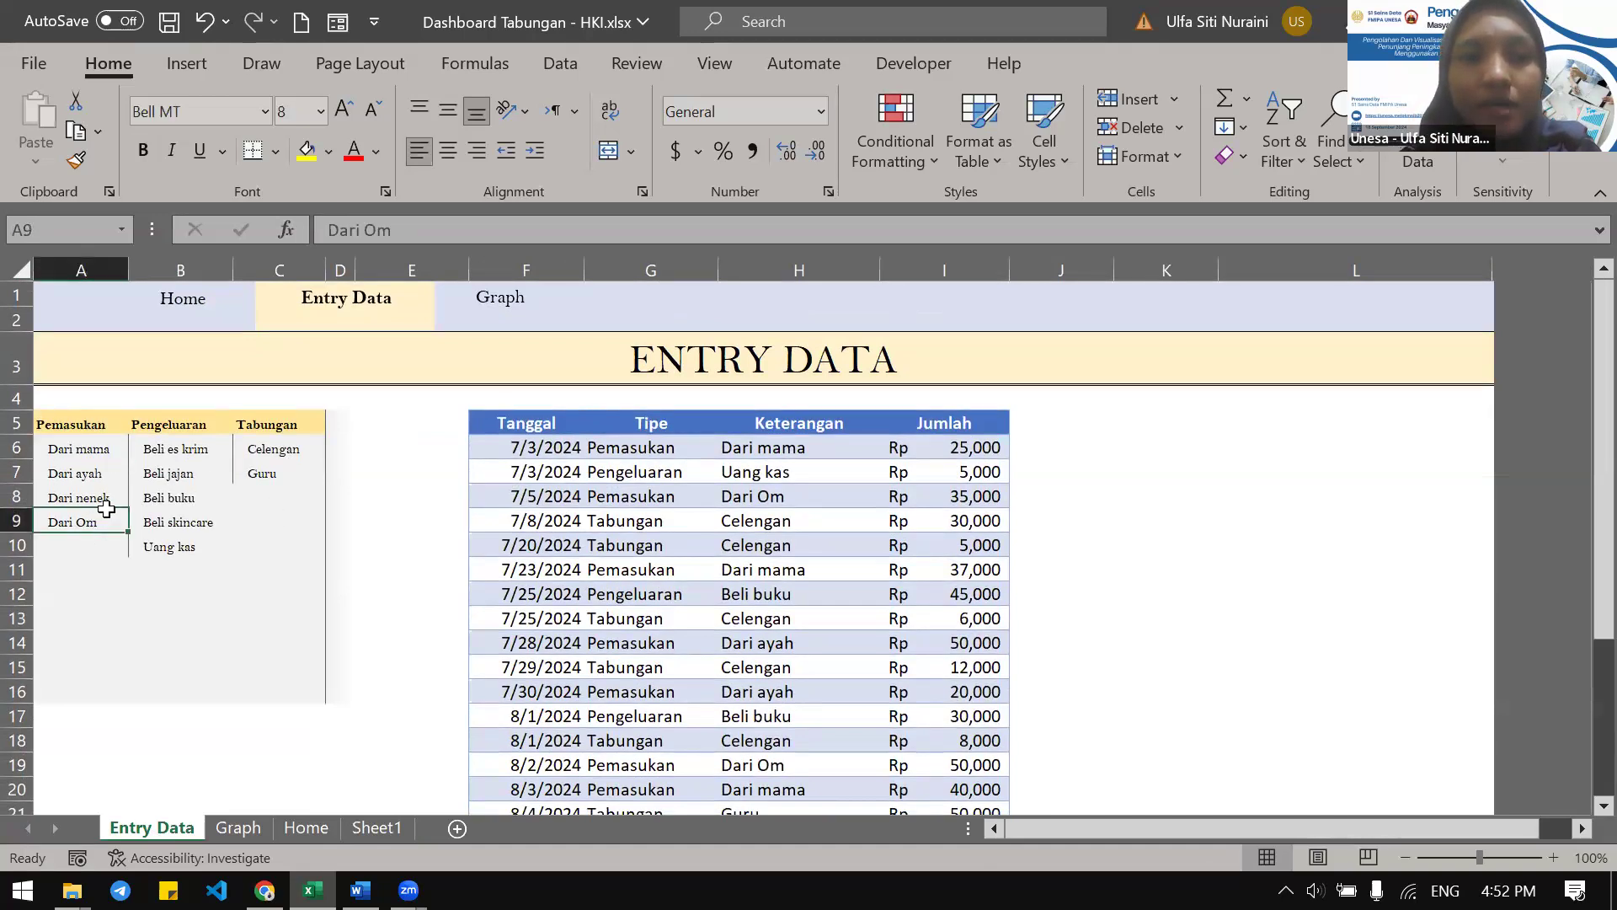
left_click(76, 556)
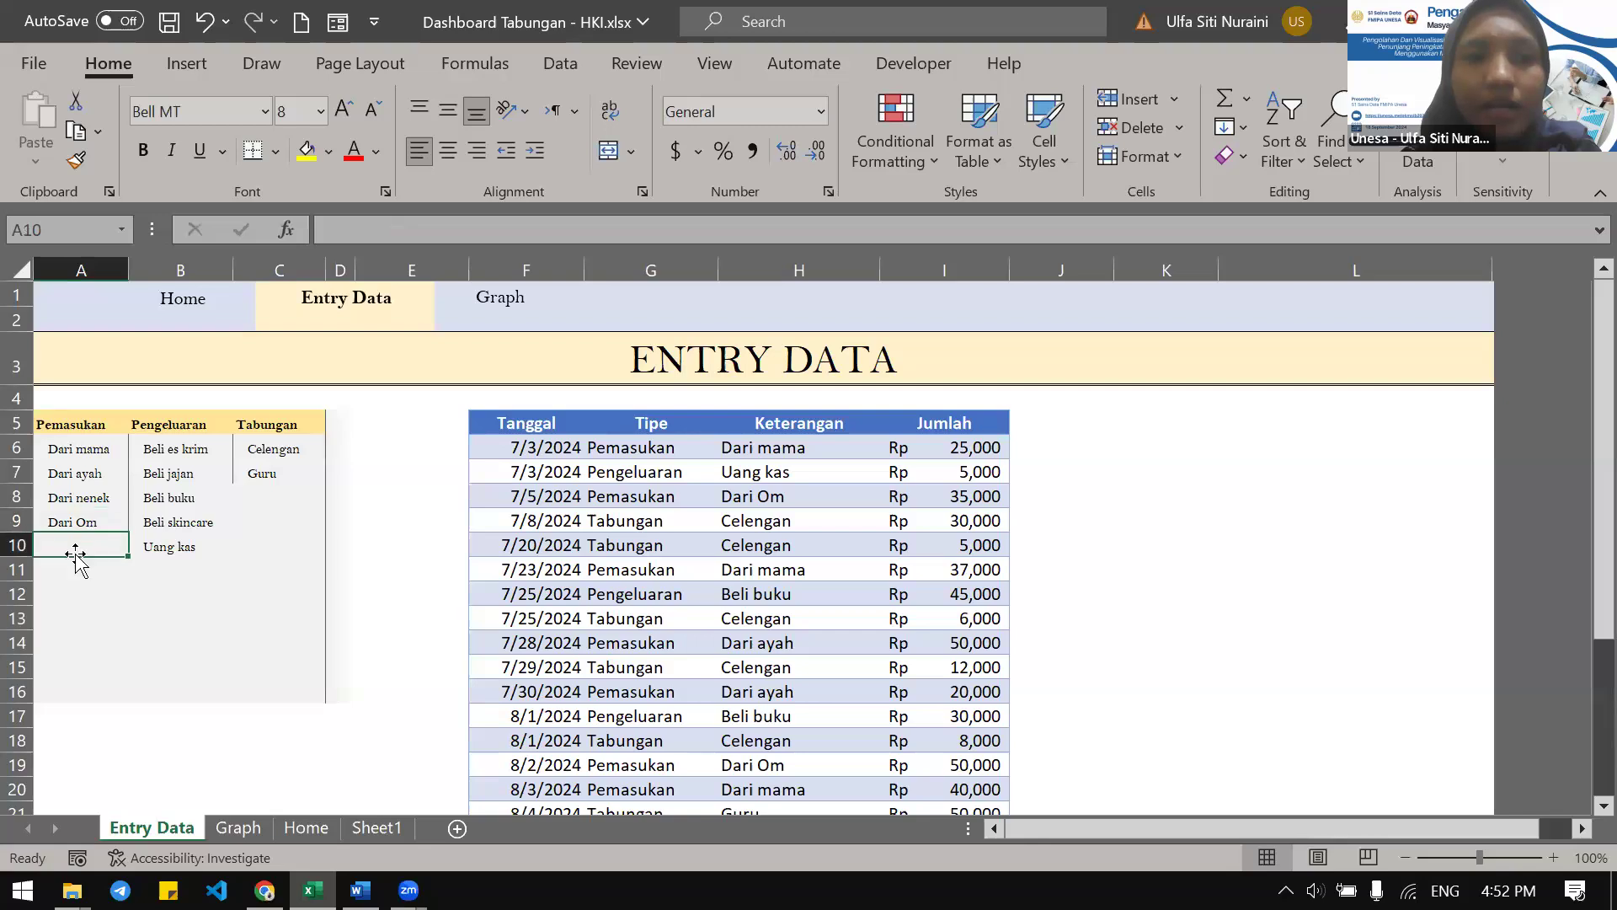
type("Da")
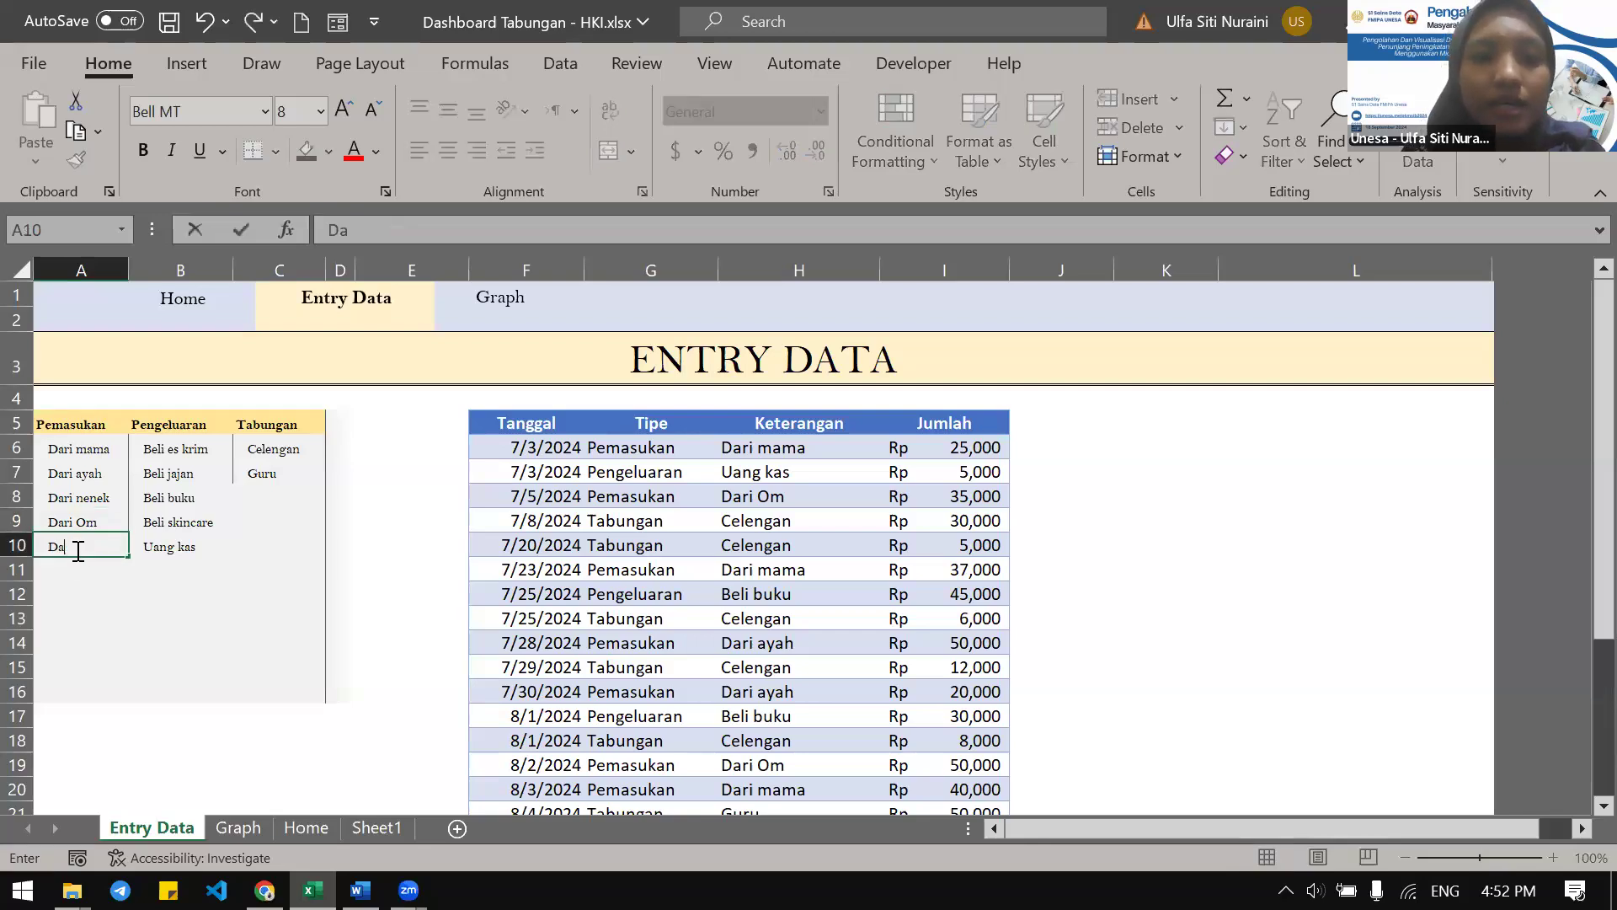
type("ri Tante")
key("Return")
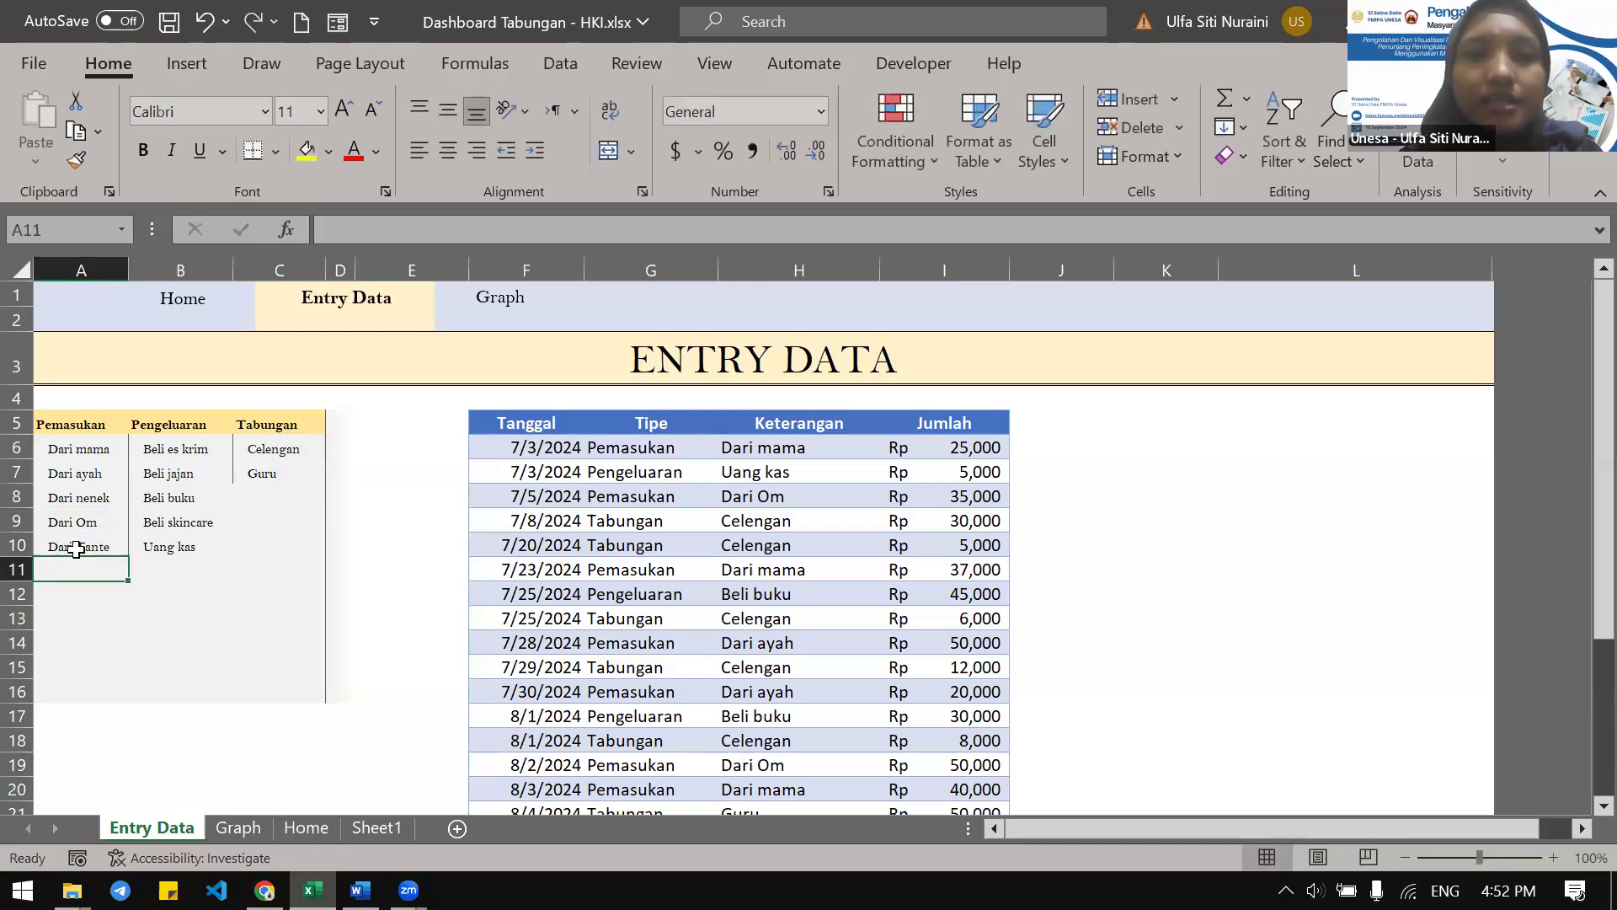
Check the choices offered by the Keterangan dropdown in cell H6, keeping its current entry
left_click(829, 432)
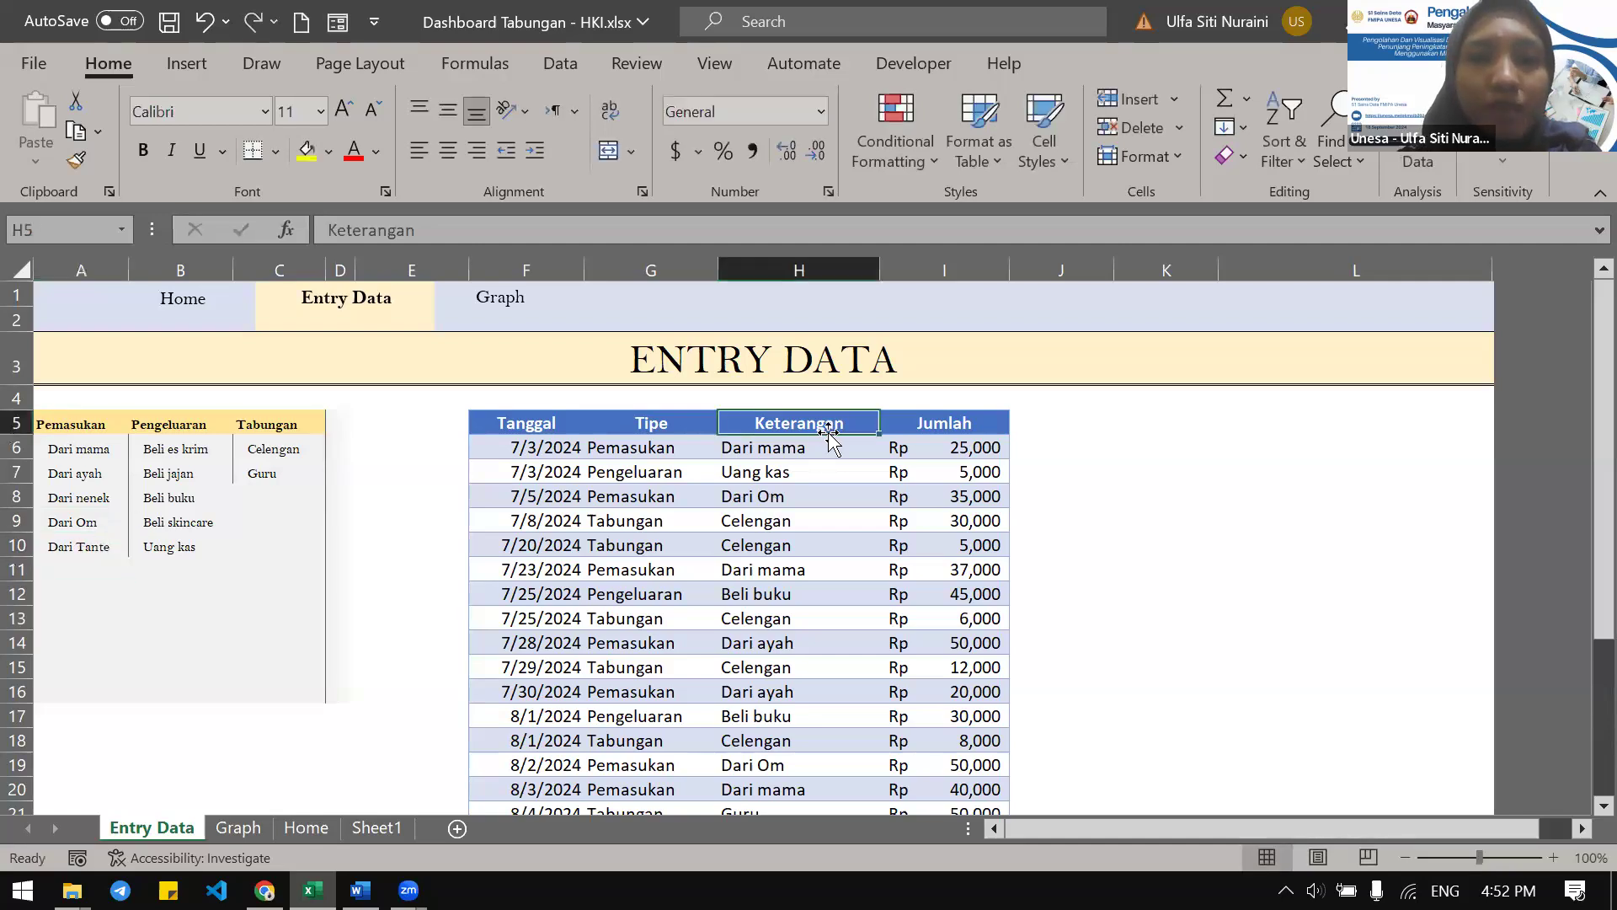
left_click(814, 448)
left_click(890, 449)
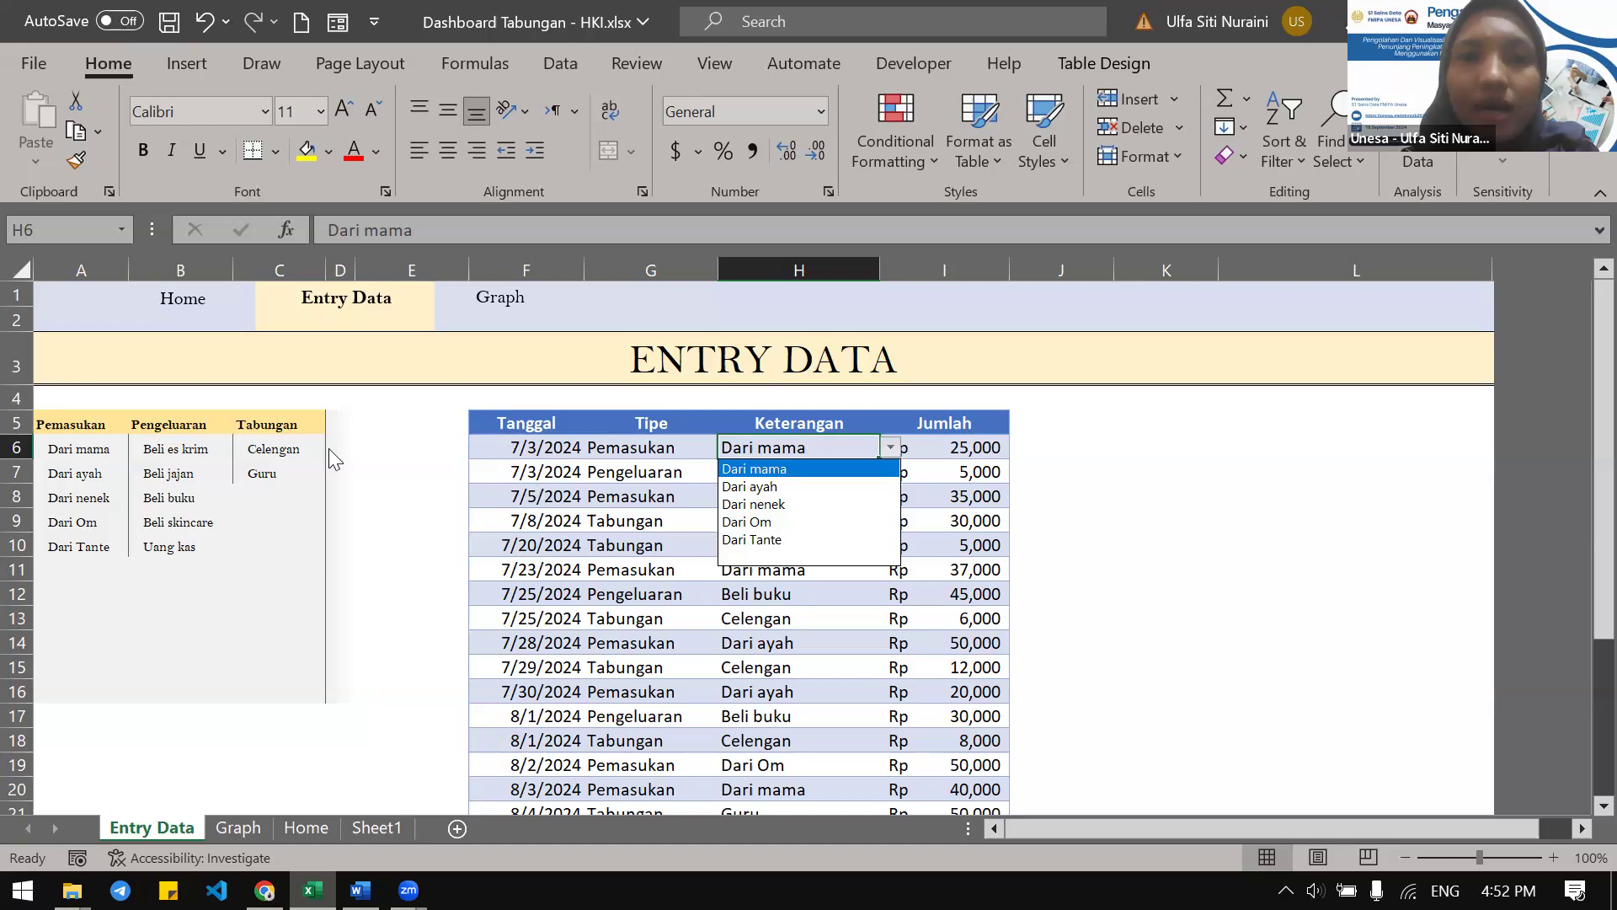
left_click(283, 456)
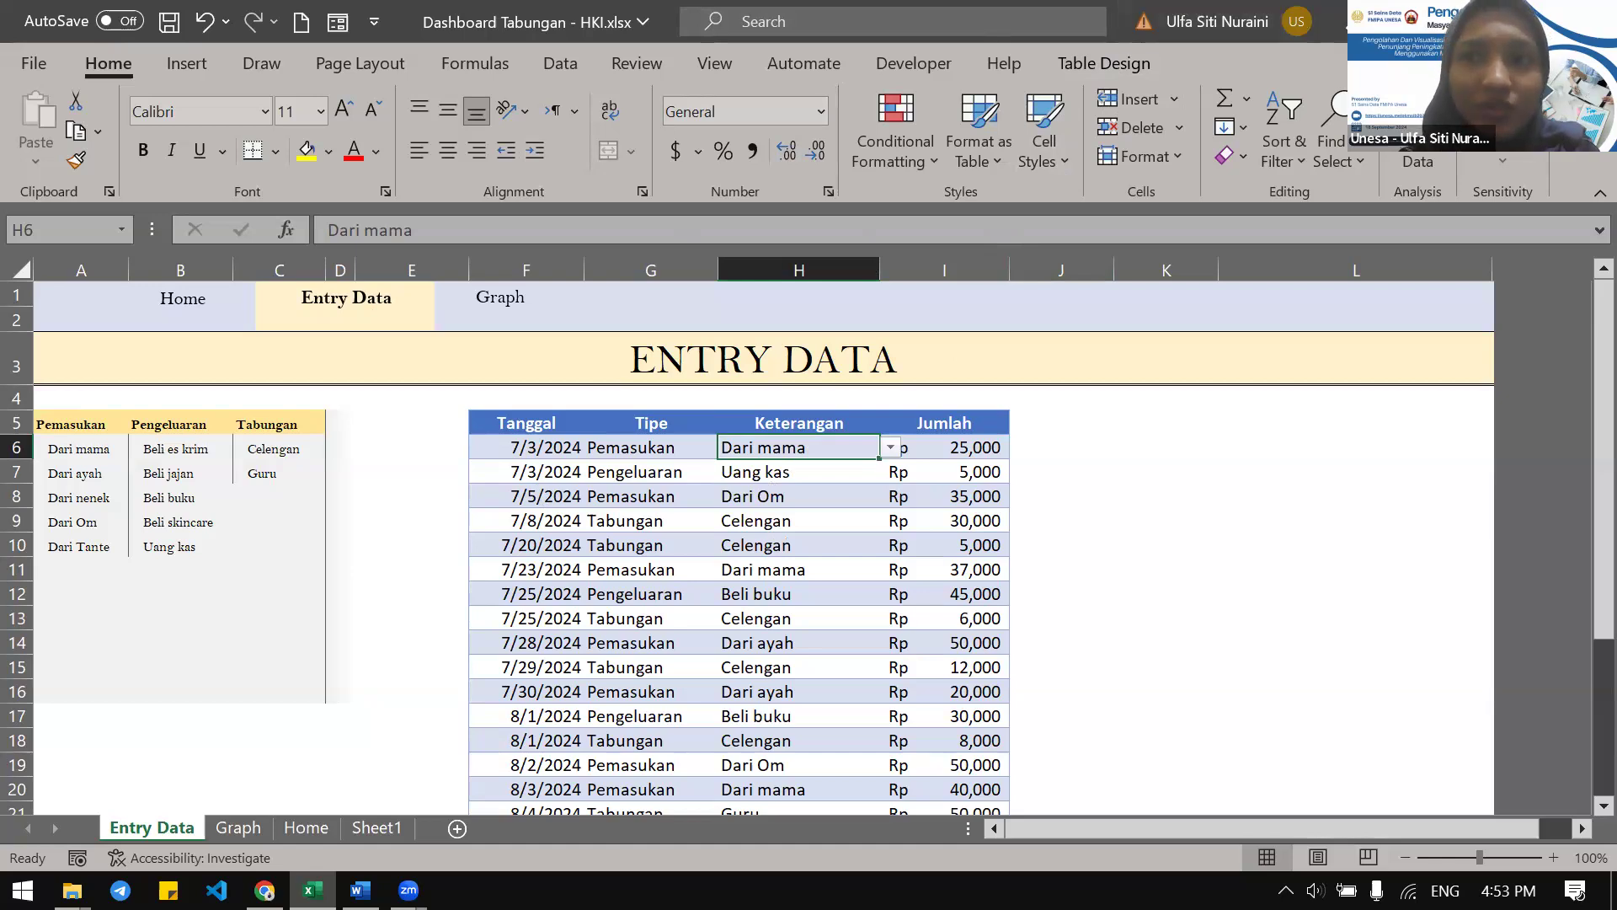
Switch back to the PDF module in Chrome and read section 2.11 on the IF, OR and AND logical functions
key("alt+Tab")
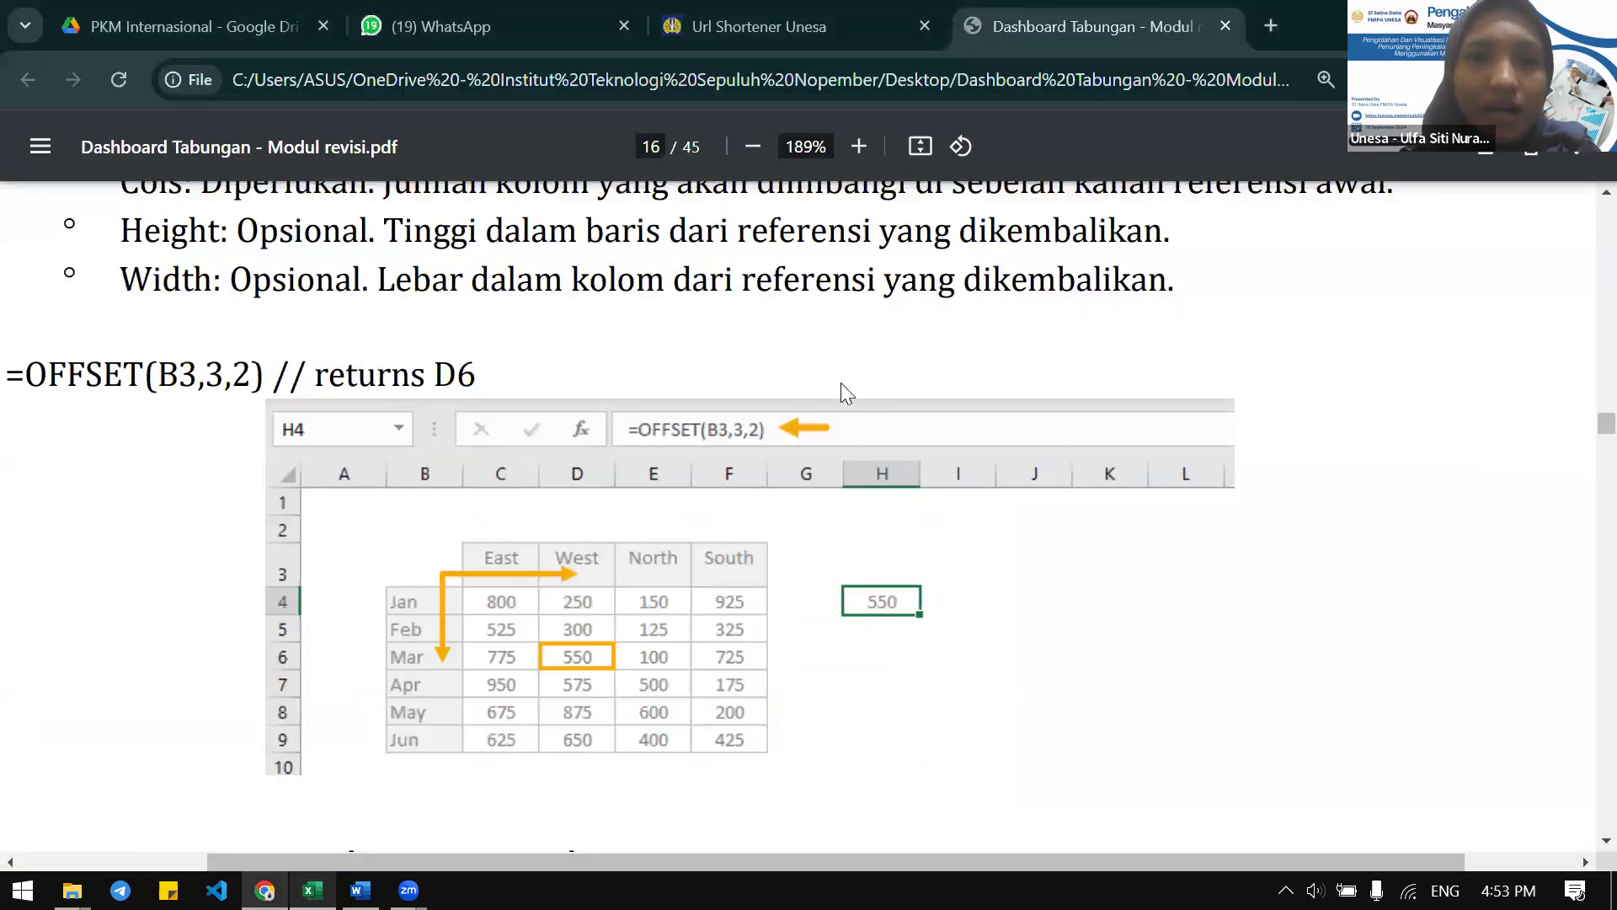
scroll(841, 383, "down", 3)
scroll(841, 382, "down", 5)
scroll(840, 383, "down", 6)
scroll(840, 384, "down", 2, "ctrl")
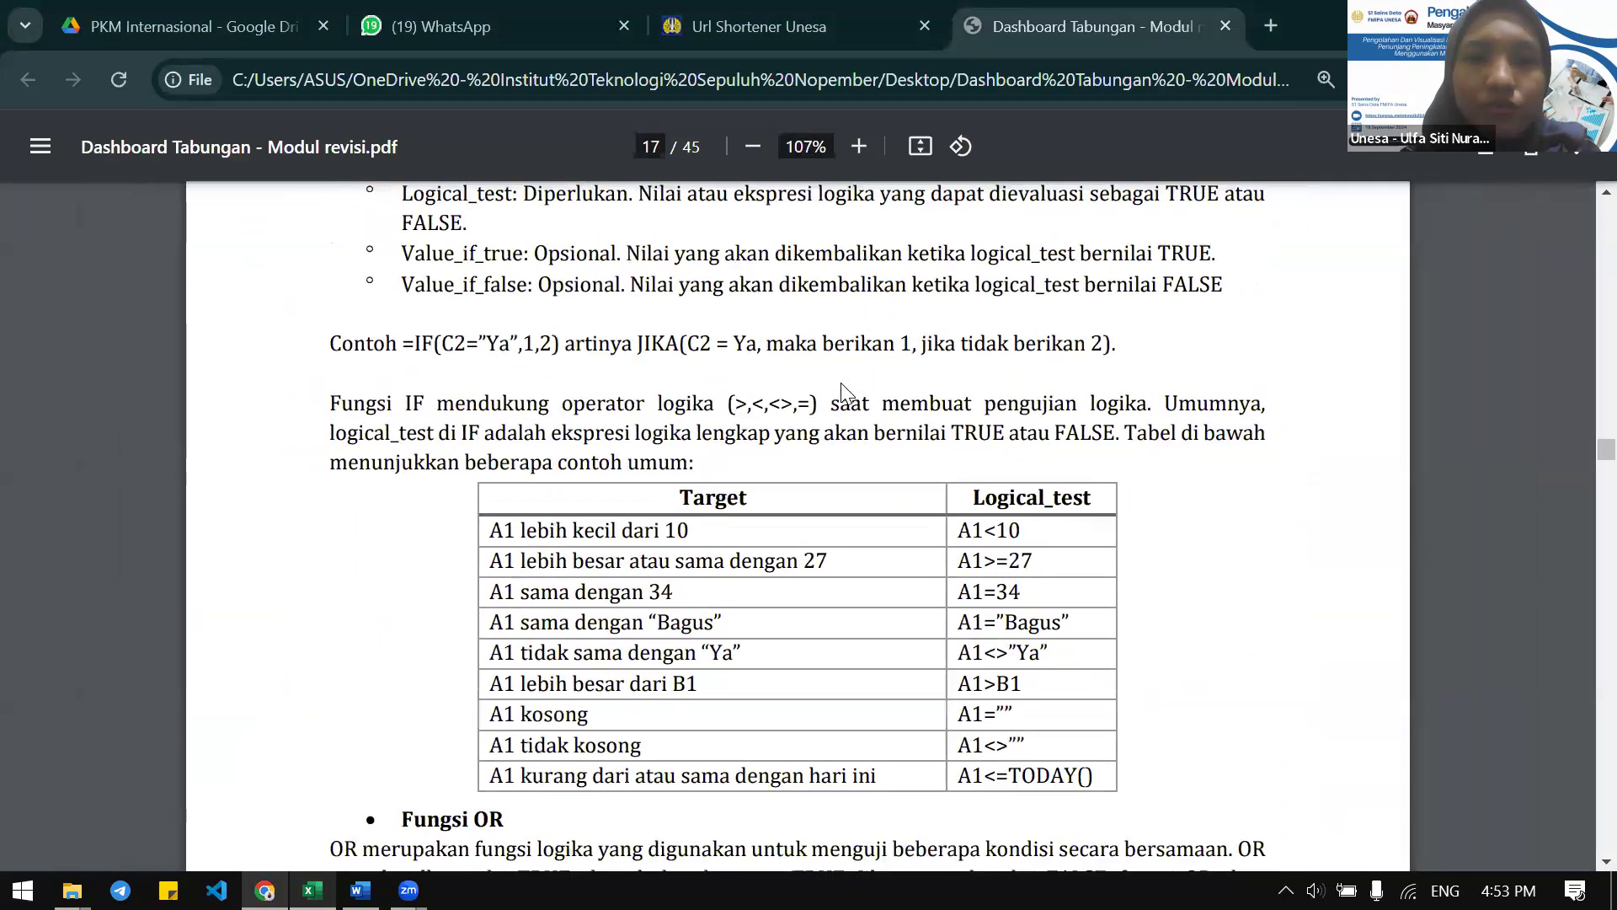
scroll(840, 383, "up", 1)
scroll(841, 383, "down", 1, "ctrl")
scroll(841, 383, "up", 5)
scroll(840, 383, "down", 6)
scroll(841, 382, "up", 6)
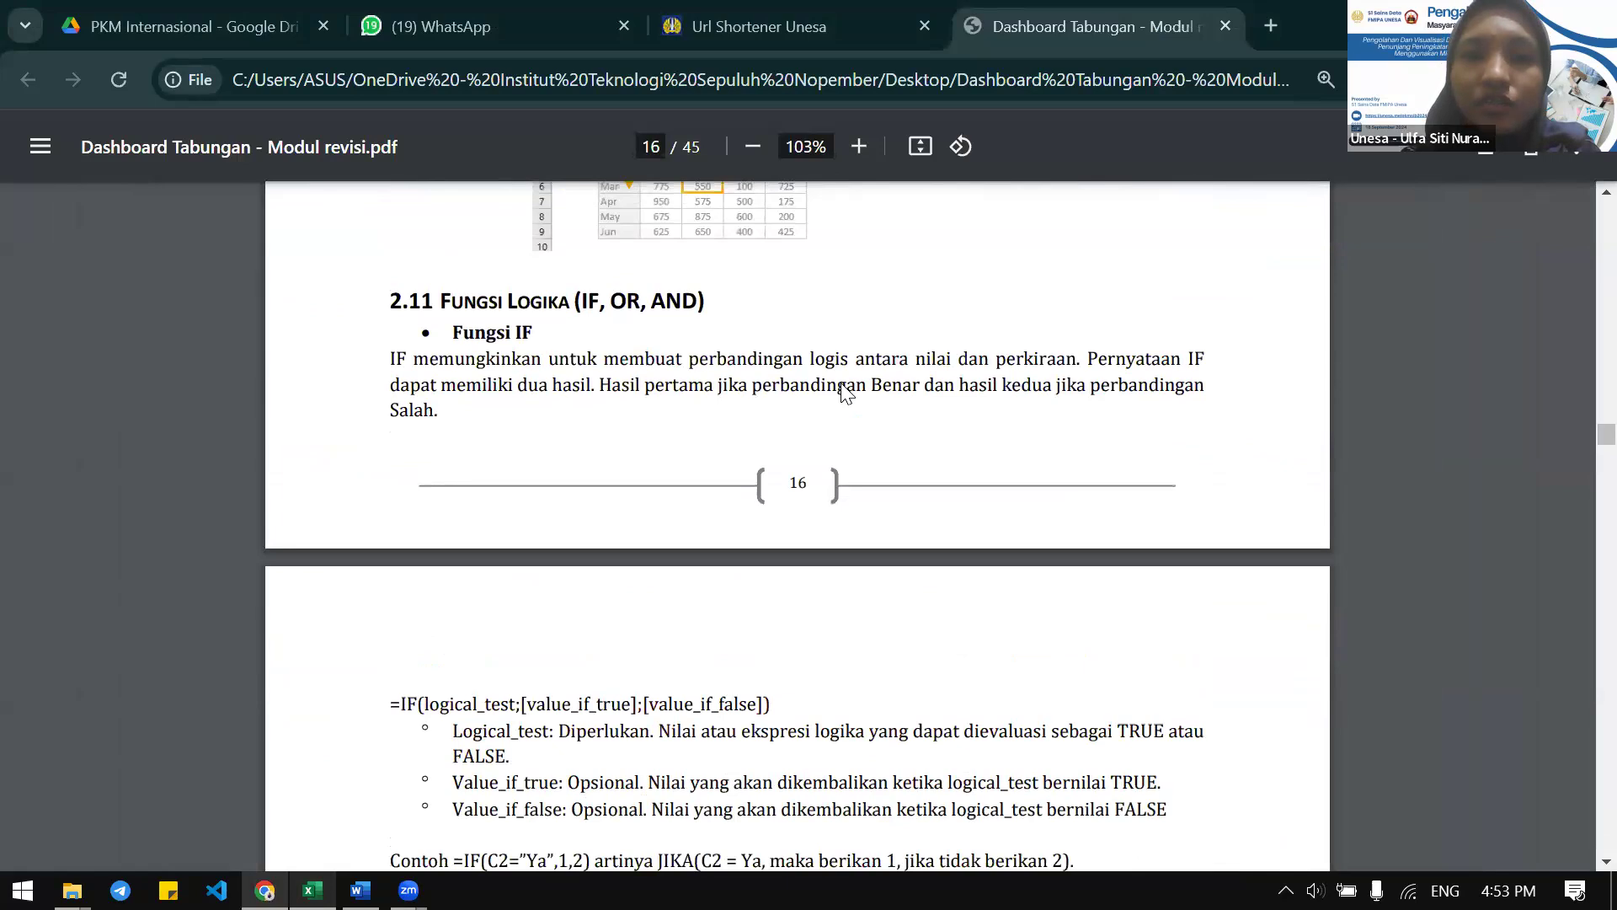
scroll(847, 391, "down", 10)
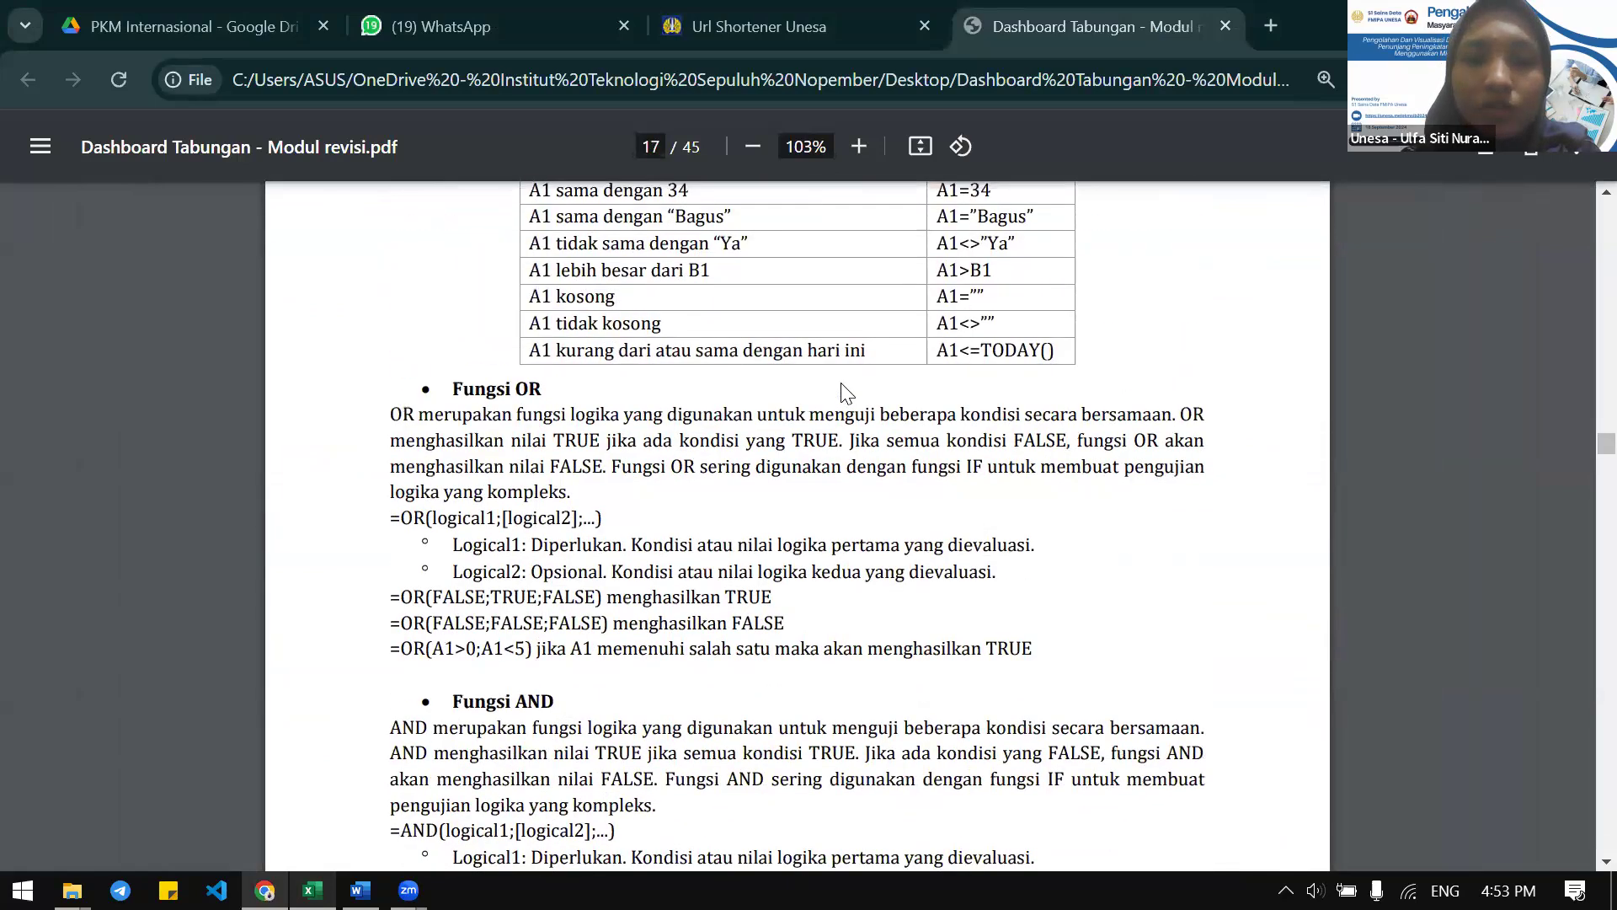
Read section 2.12 on statistical functions, from SUM and COUNT through AVERAGE, MEDIAN and MAX to MINIFS
scroll(847, 391, "down", 12)
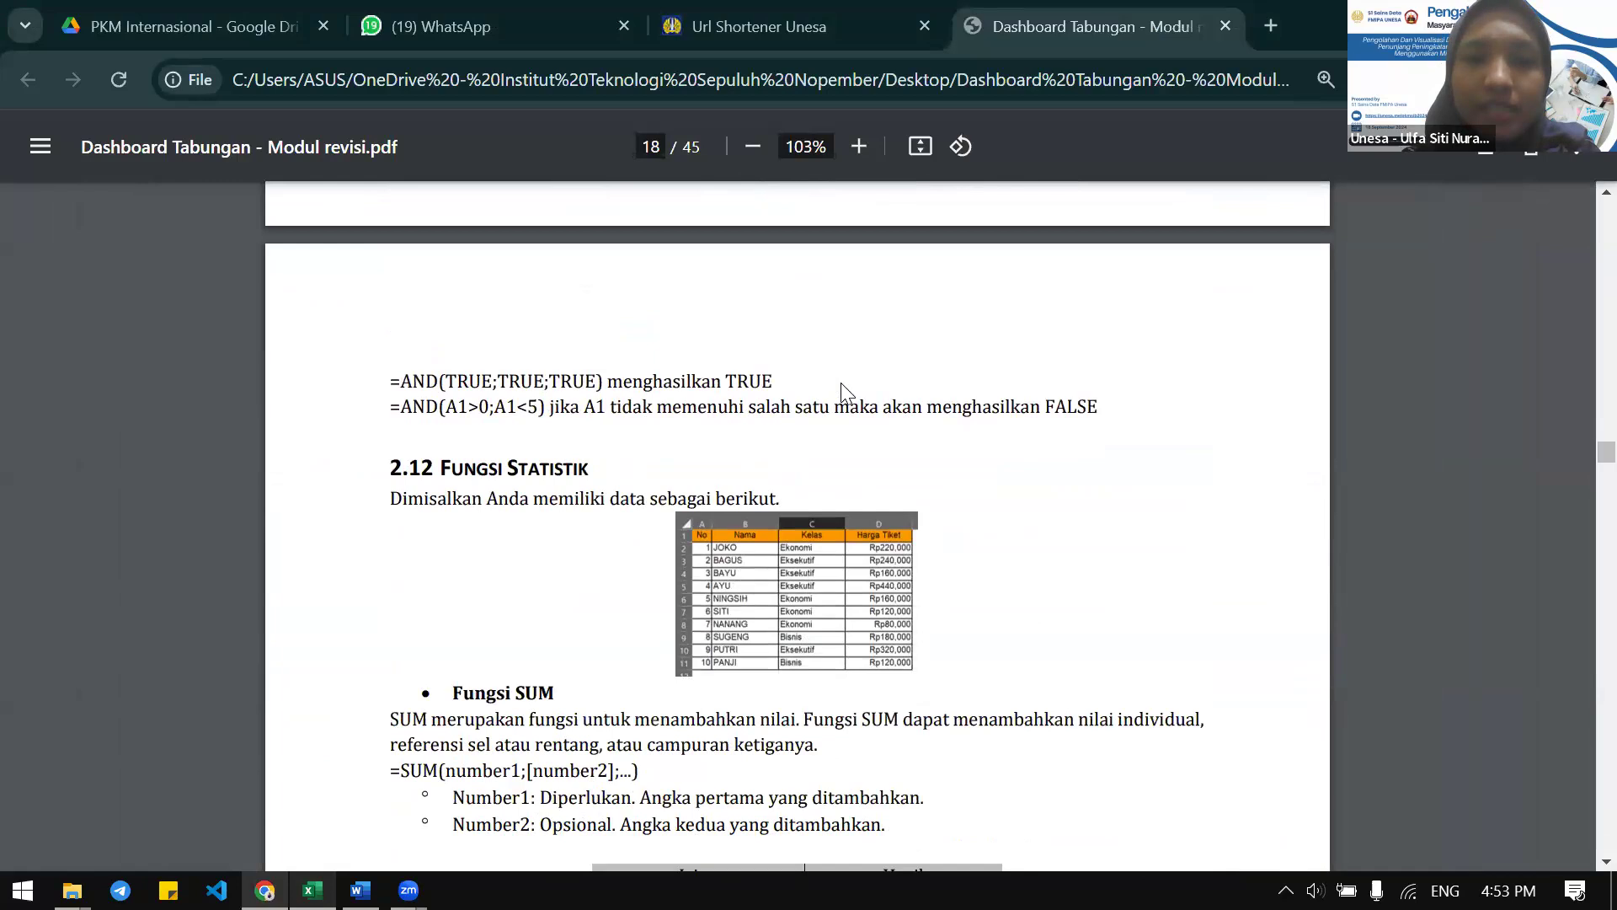
scroll(843, 393, "down", 3)
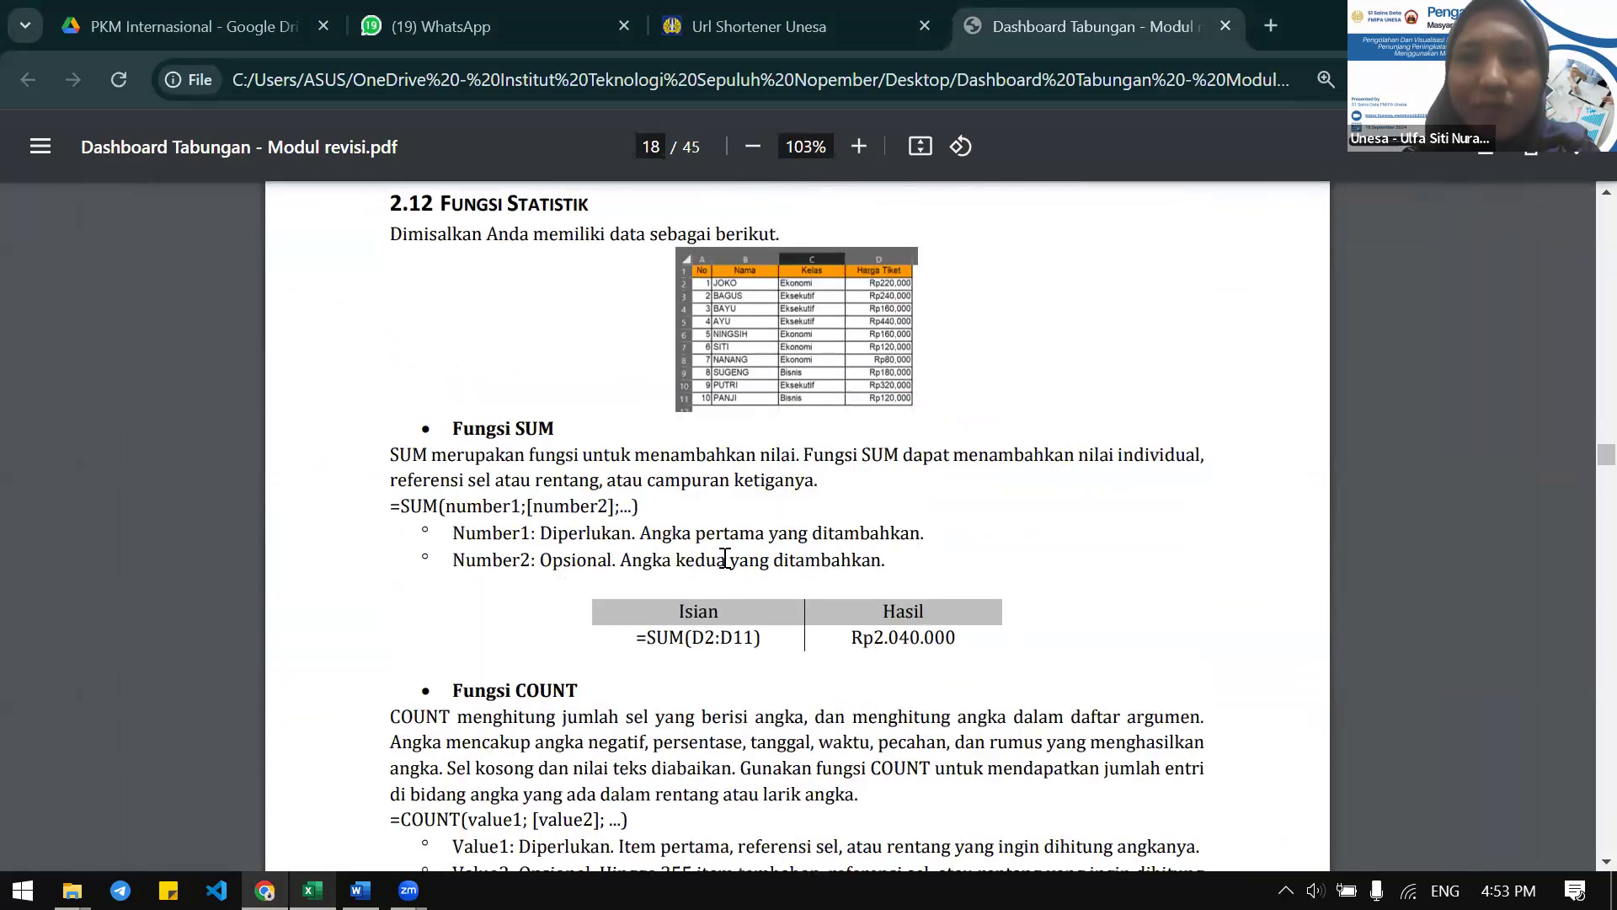
scroll(725, 558, "down", 2)
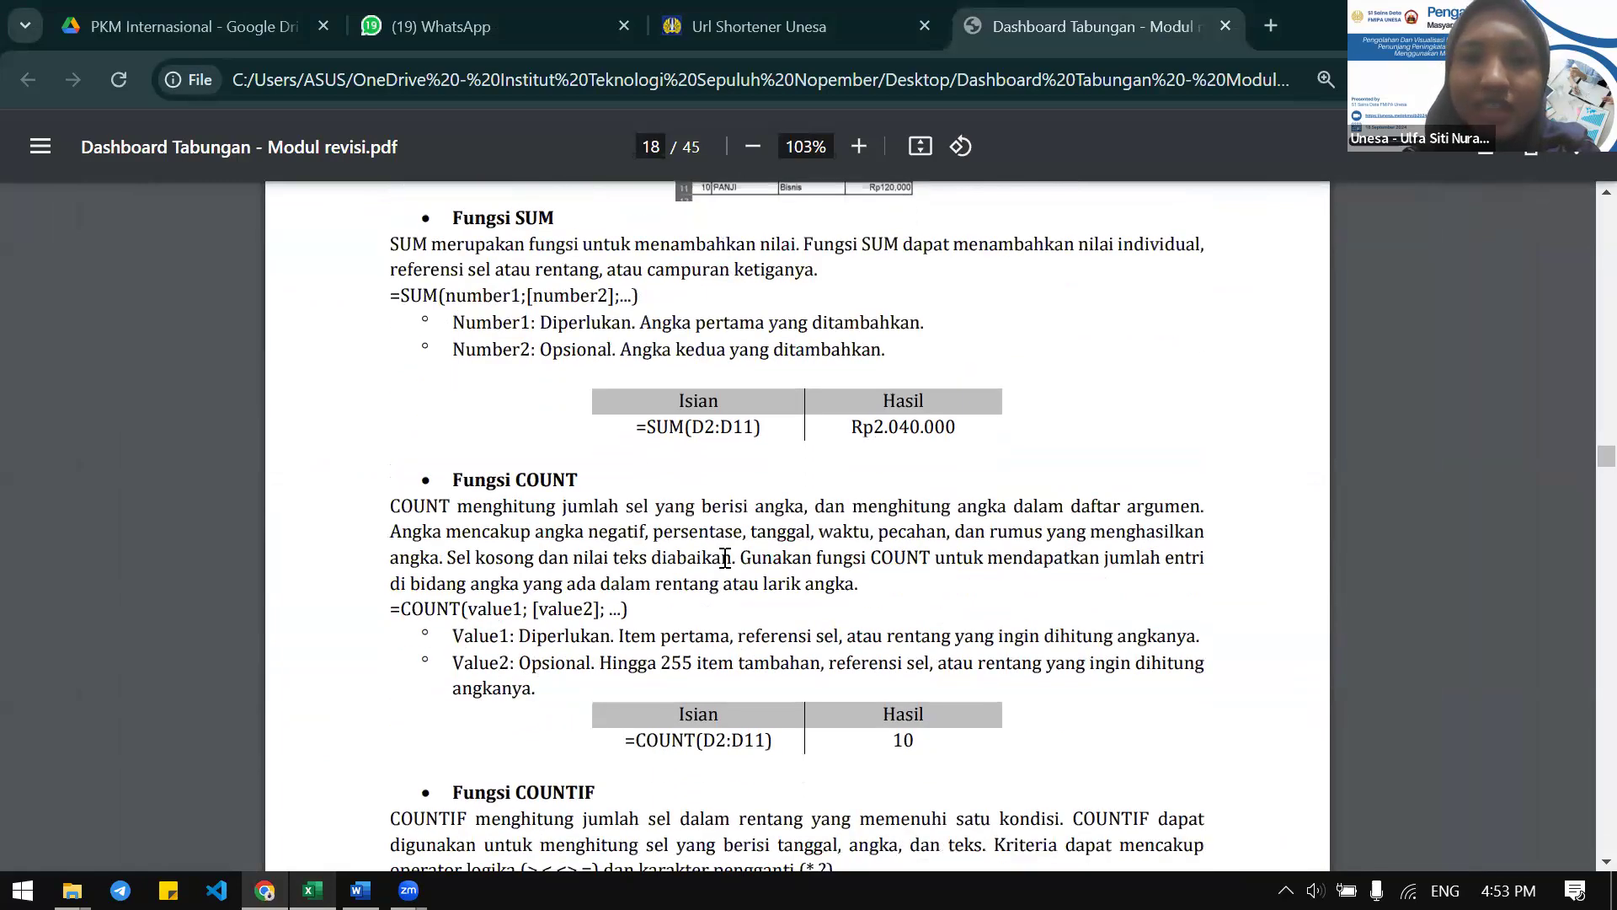
scroll(725, 558, "down", 3)
scroll(724, 558, "down", 10)
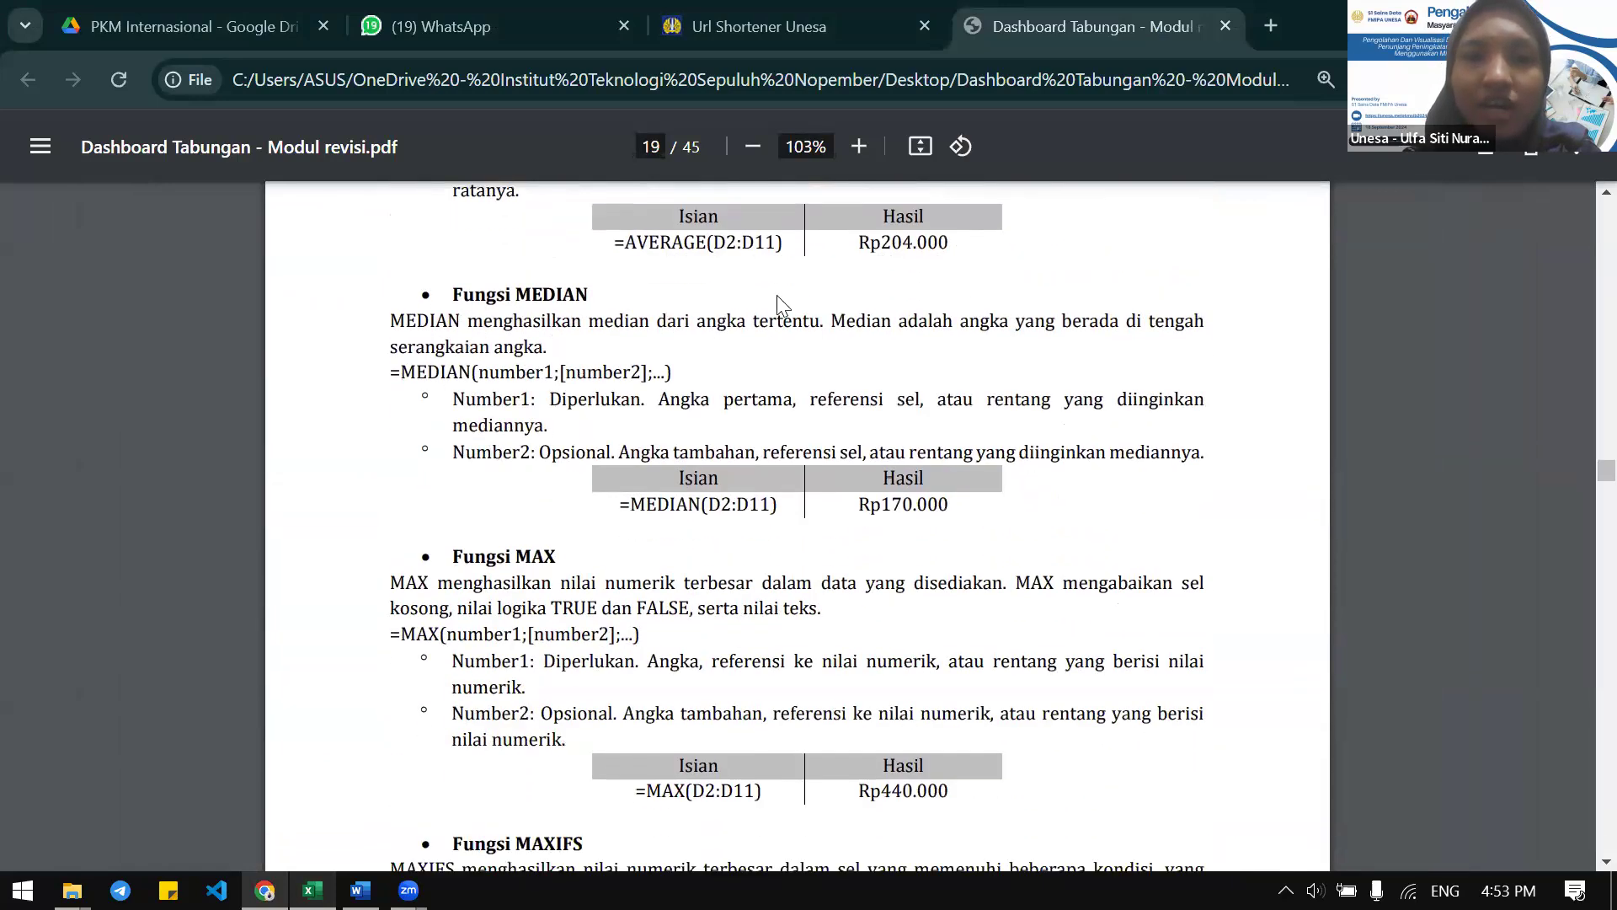
scroll(776, 295, "up", 3)
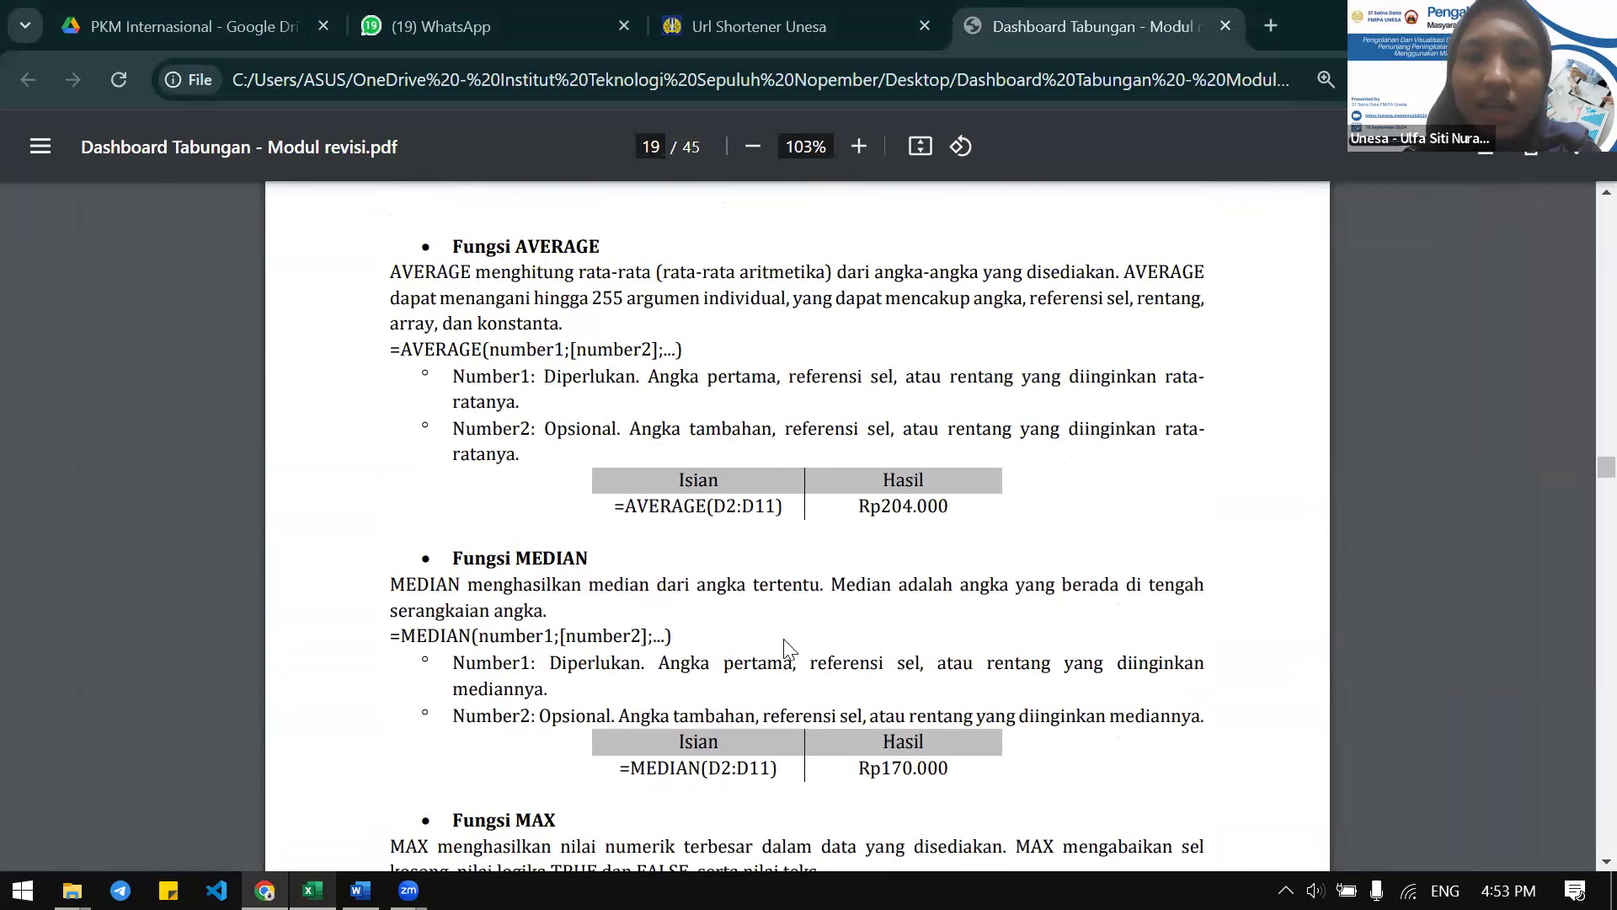
scroll(785, 649, "down", 11)
scroll(783, 649, "down", 16)
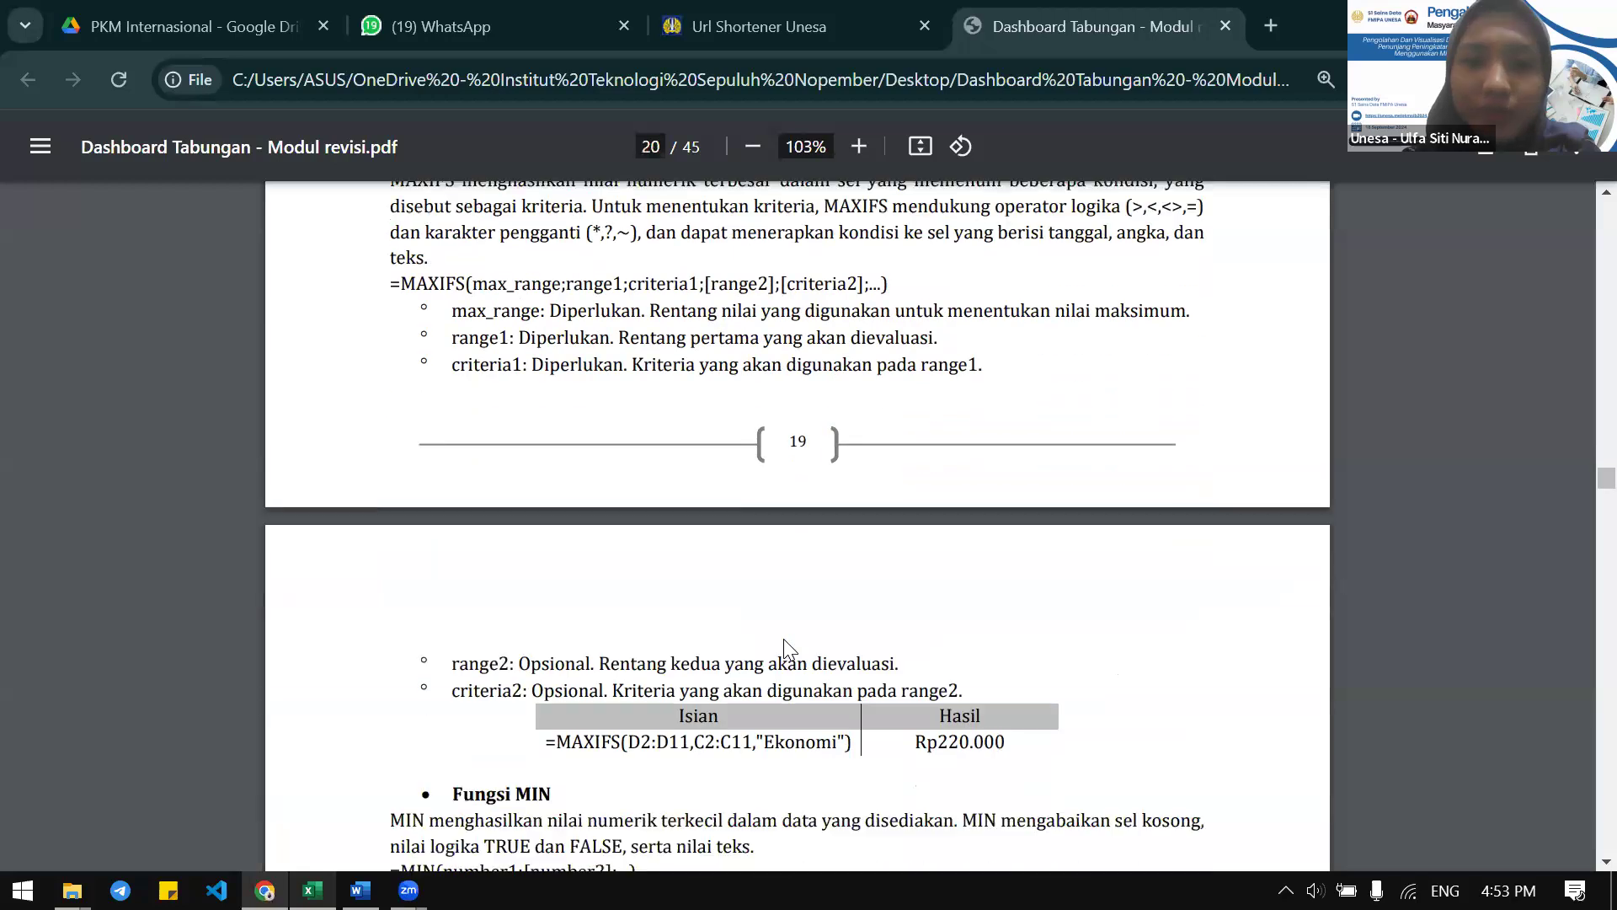
scroll(784, 649, "down", 1)
scroll(784, 646, "up", 2)
scroll(784, 638, "up", 3)
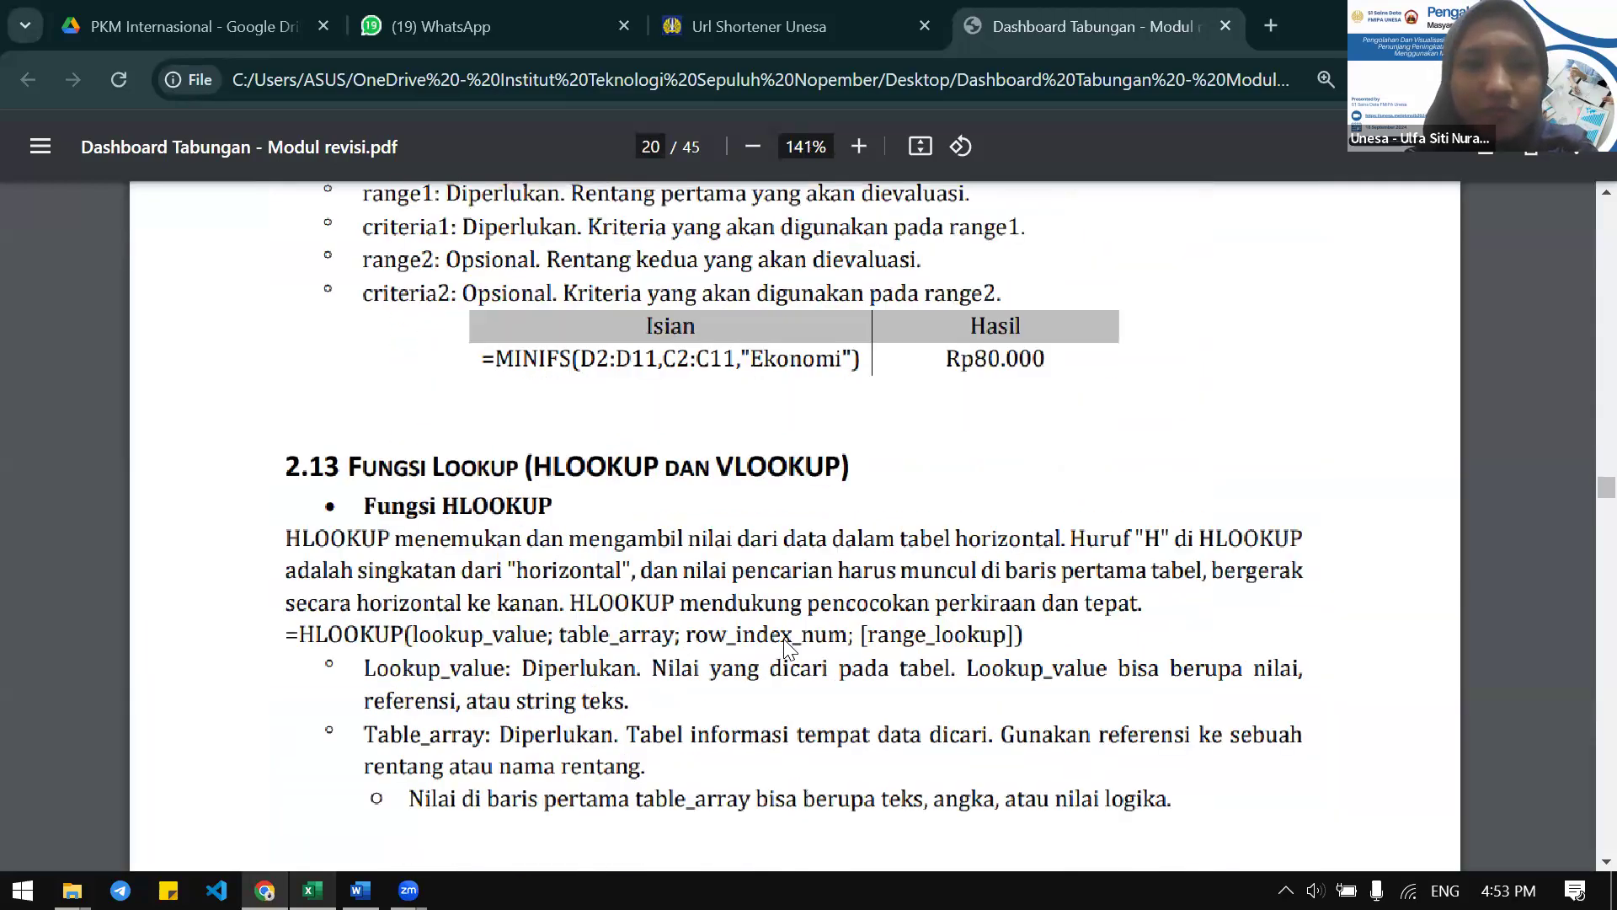
Read the HLOOKUP syntax and its lookup_value and table_array arguments in section 2.13
scroll(787, 649, "down", 3)
scroll(783, 649, "down", 3)
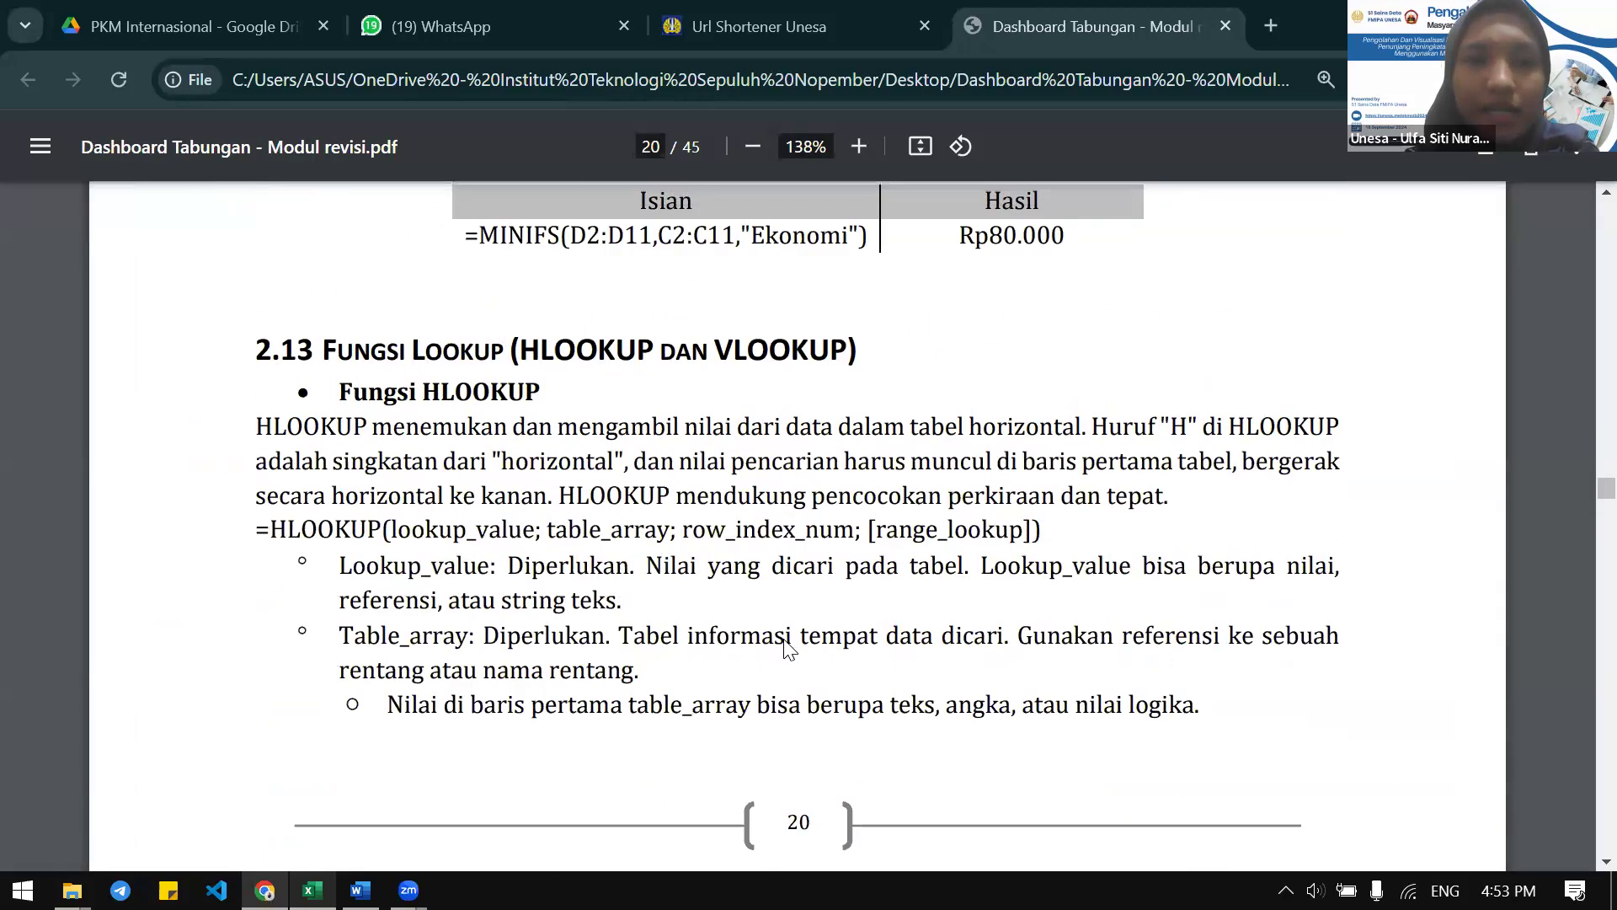
scroll(784, 649, "down", 4)
scroll(786, 649, "up", 1)
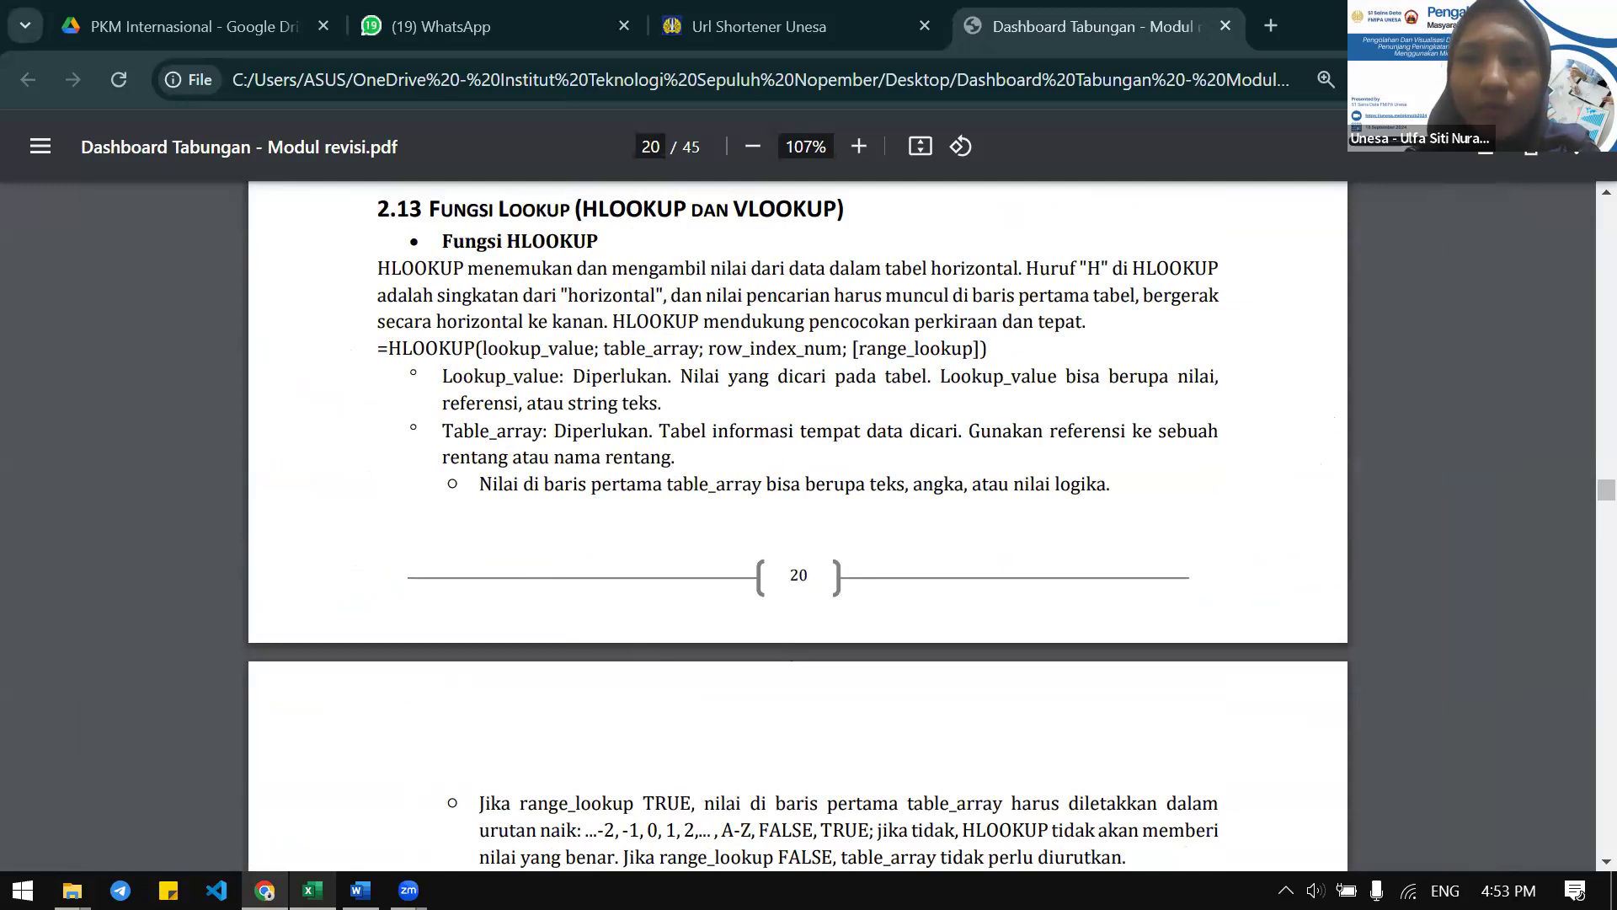
Switch to the Excel workbook and highlight the Nama column, B1:B7, on Sheet1
left_click(313, 889)
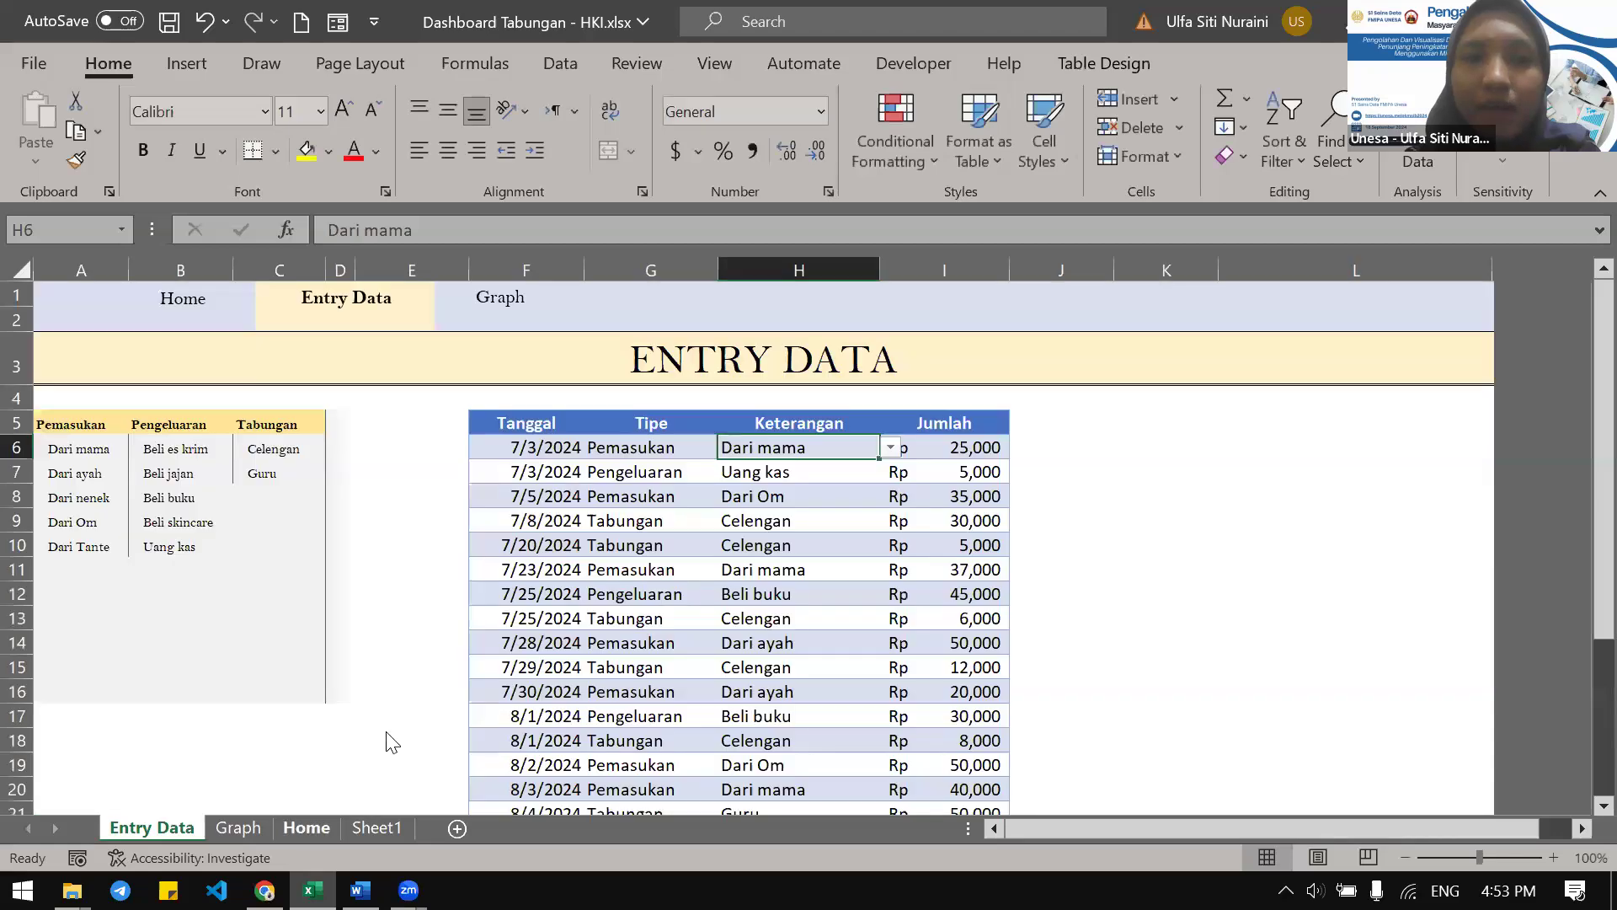
left_click(366, 826)
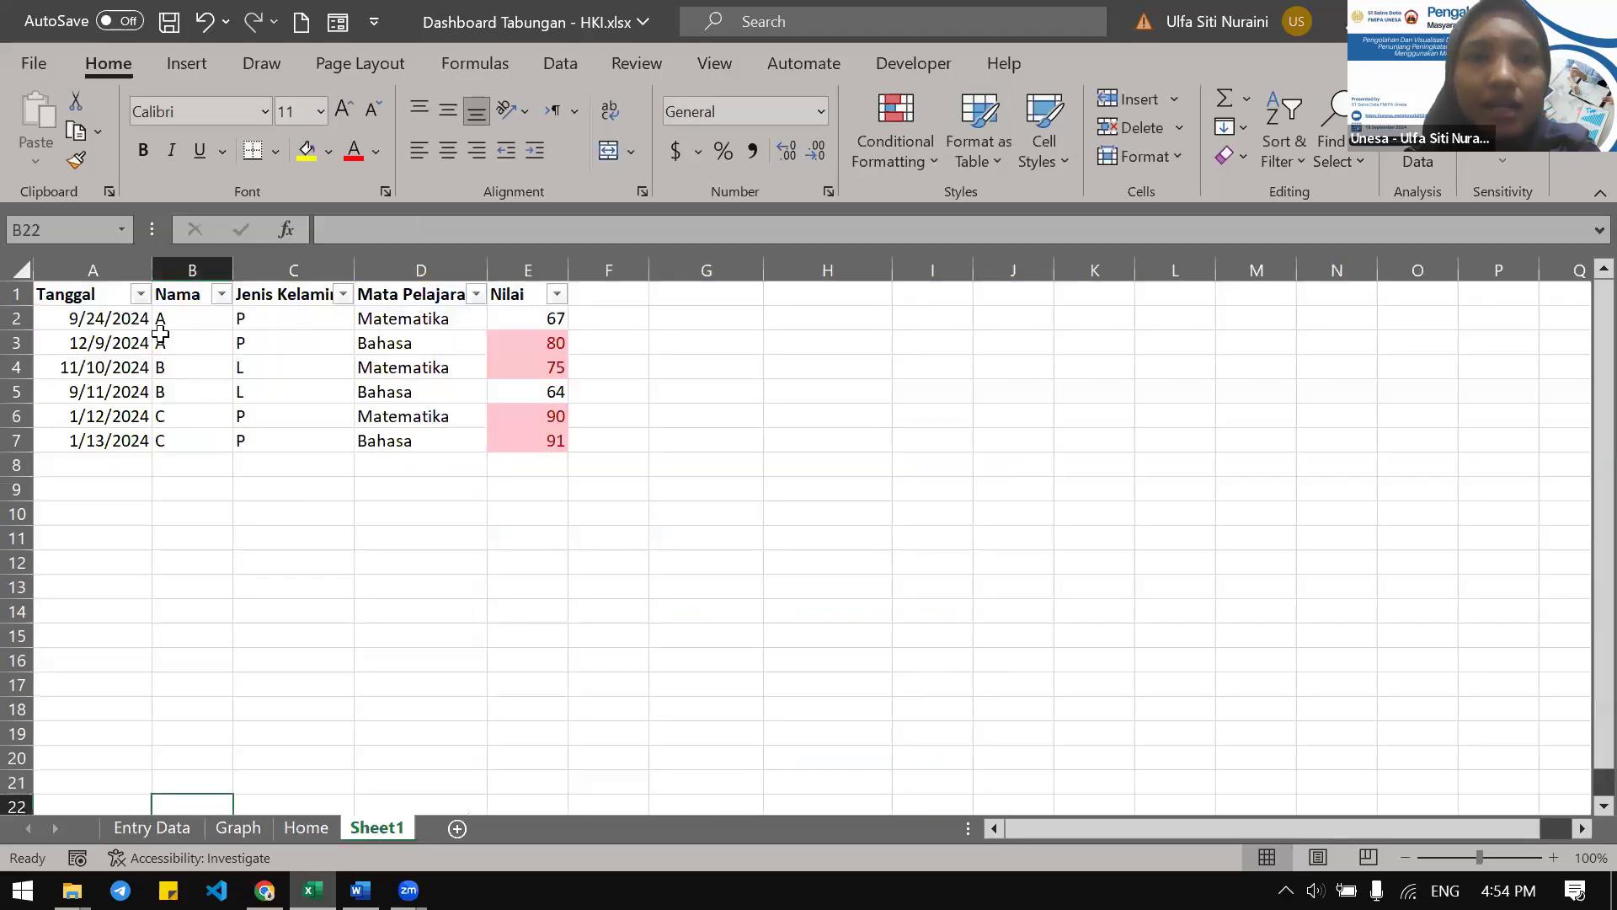
left_click_drag(174, 299, 169, 440)
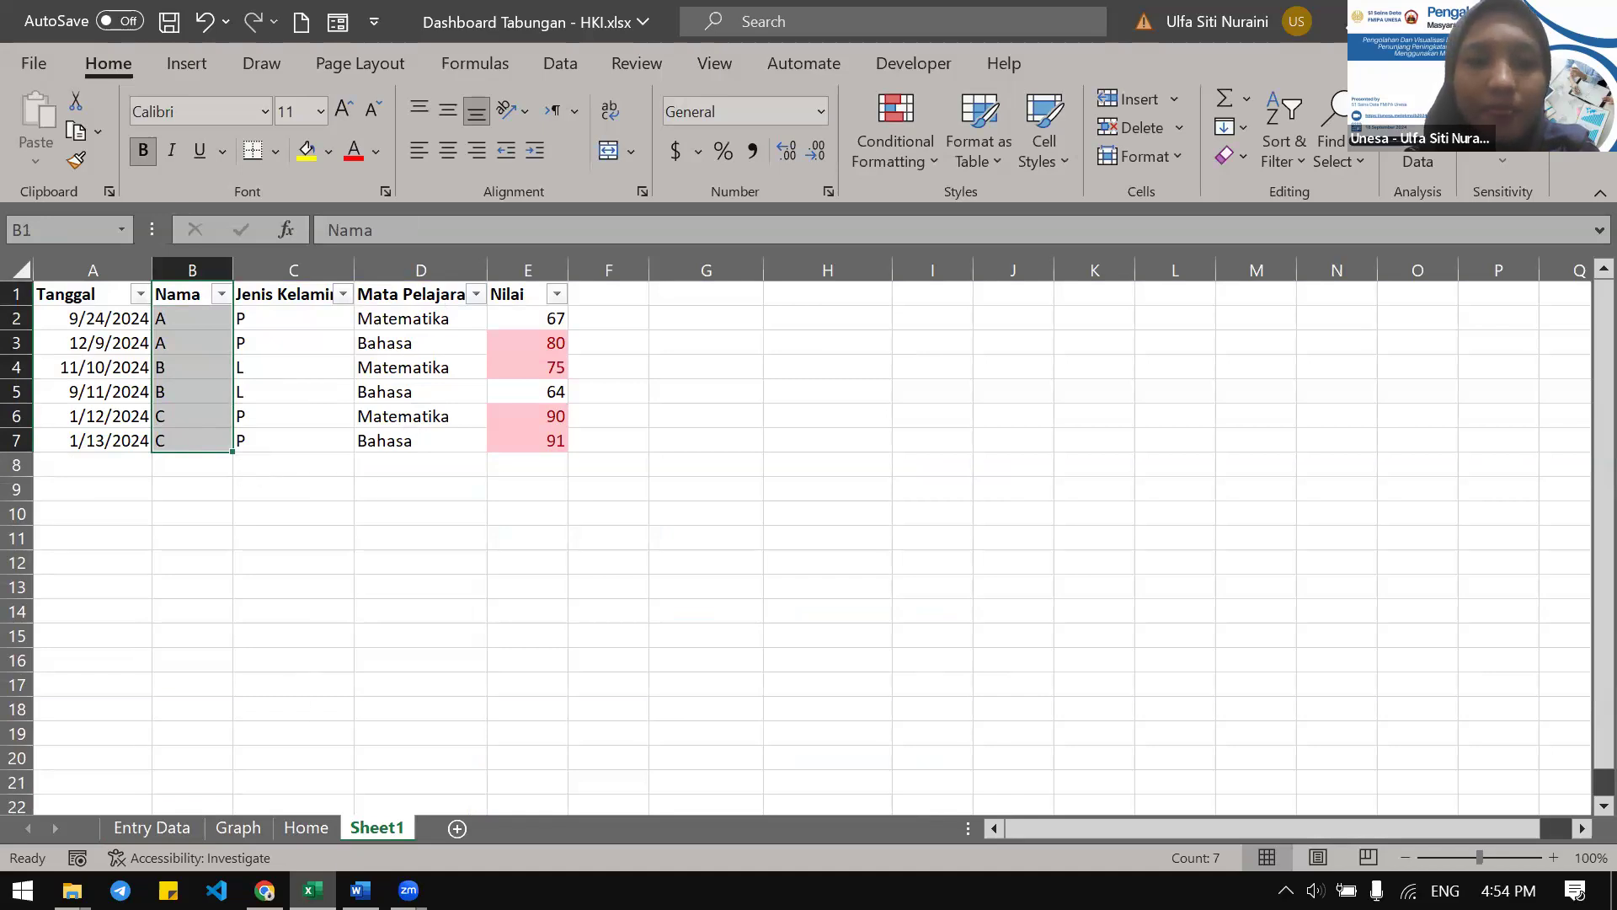
Return to the PDF module and read the remaining HLOOKUP and VLOOKUP explanations and examples, up to the chapter 3 Pivot Table introduction
key("alt+Tab")
scroll(846, 671, "down", 2)
scroll(846, 672, "up", 3, "ctrl")
scroll(846, 671, "down", 3)
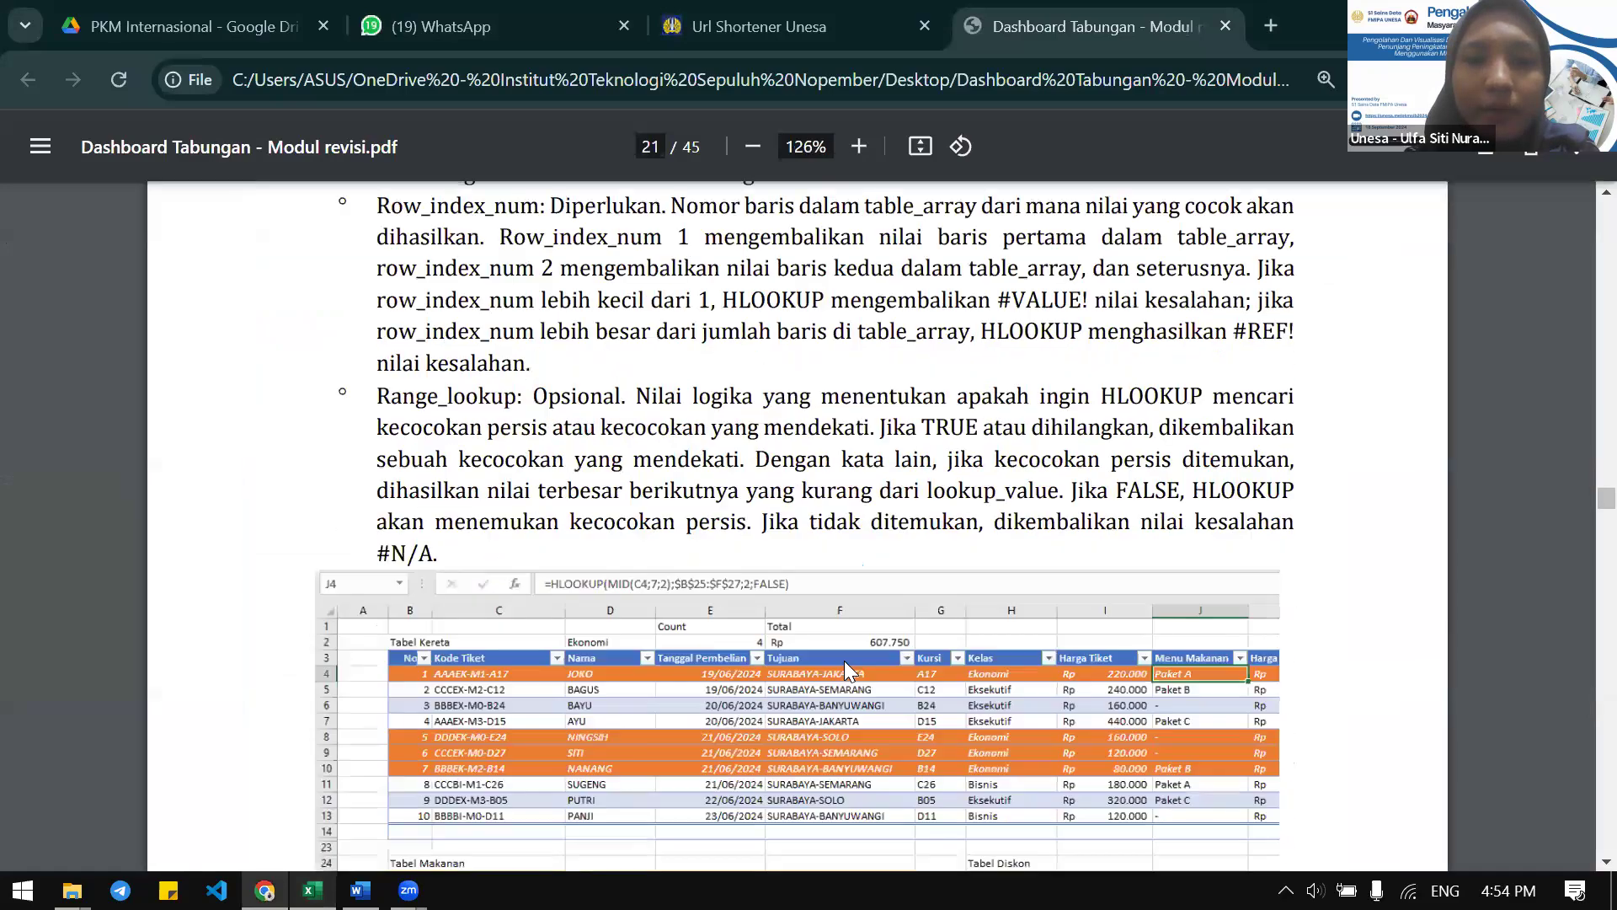
scroll(844, 661, "down", 5)
scroll(848, 671, "down", 13)
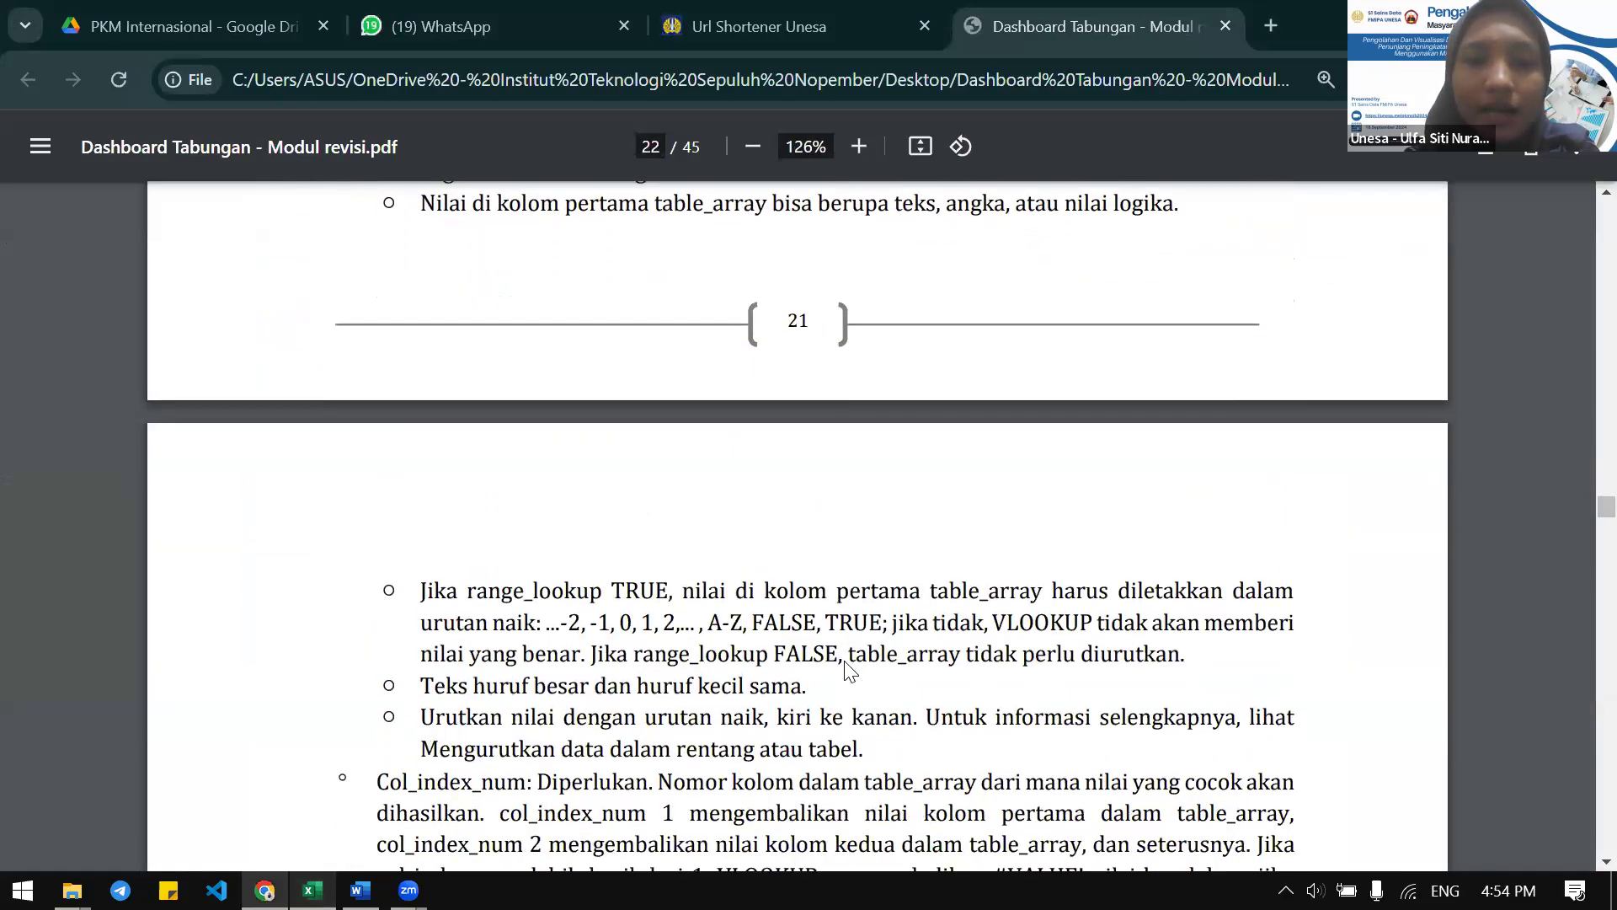
scroll(849, 671, "down", 12)
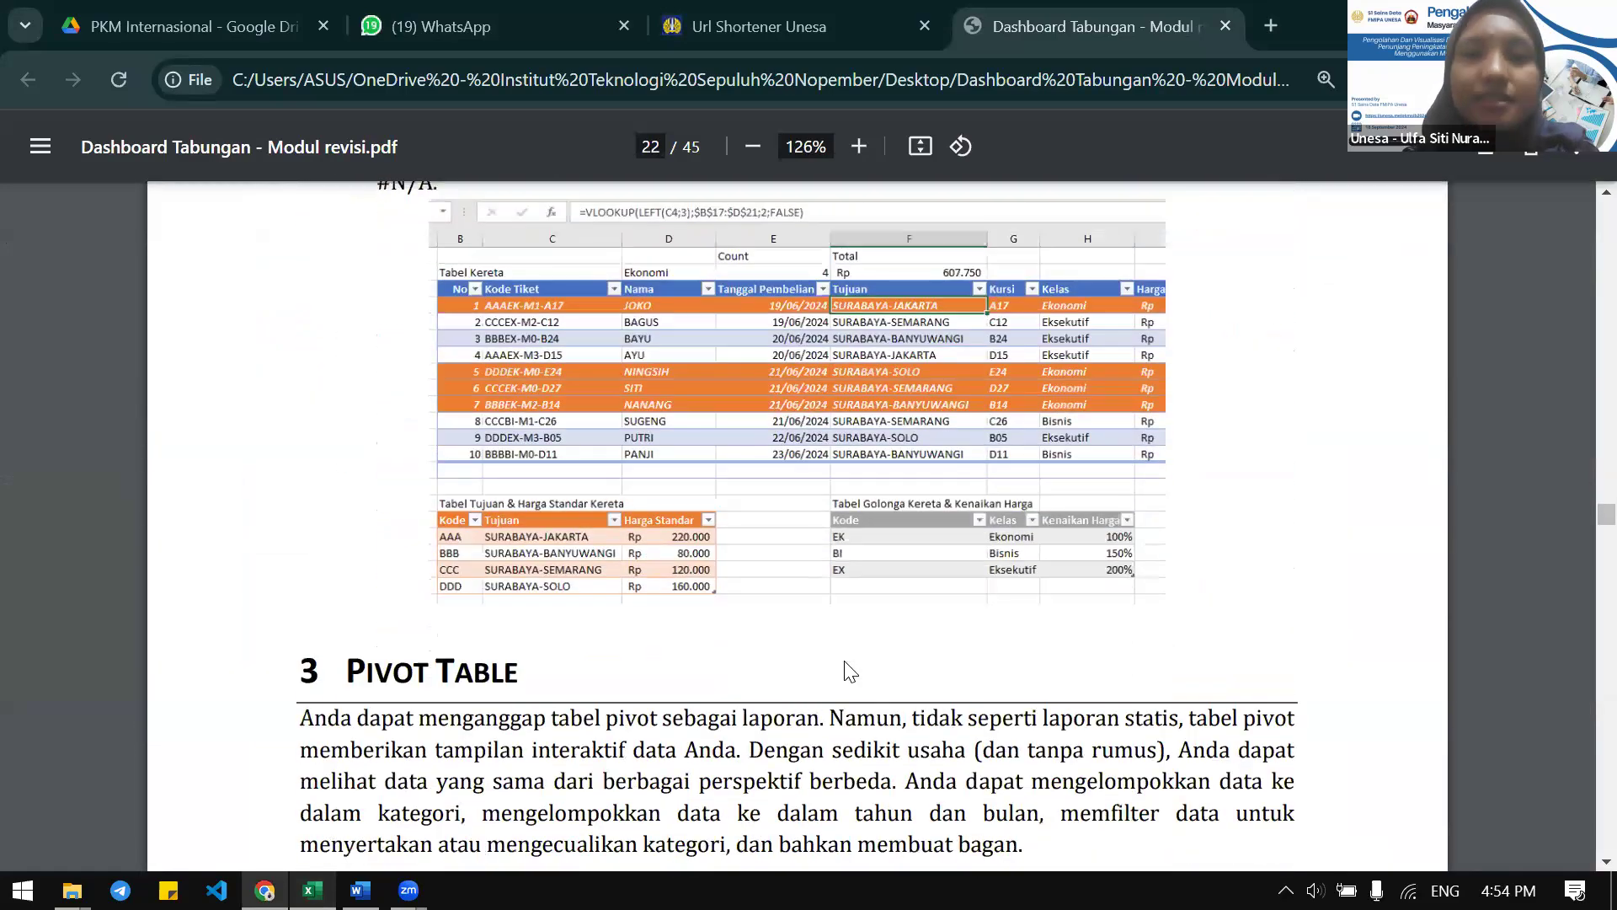
scroll(849, 671, "up", 4)
scroll(844, 661, "up", 3)
scroll(844, 661, "down", 6)
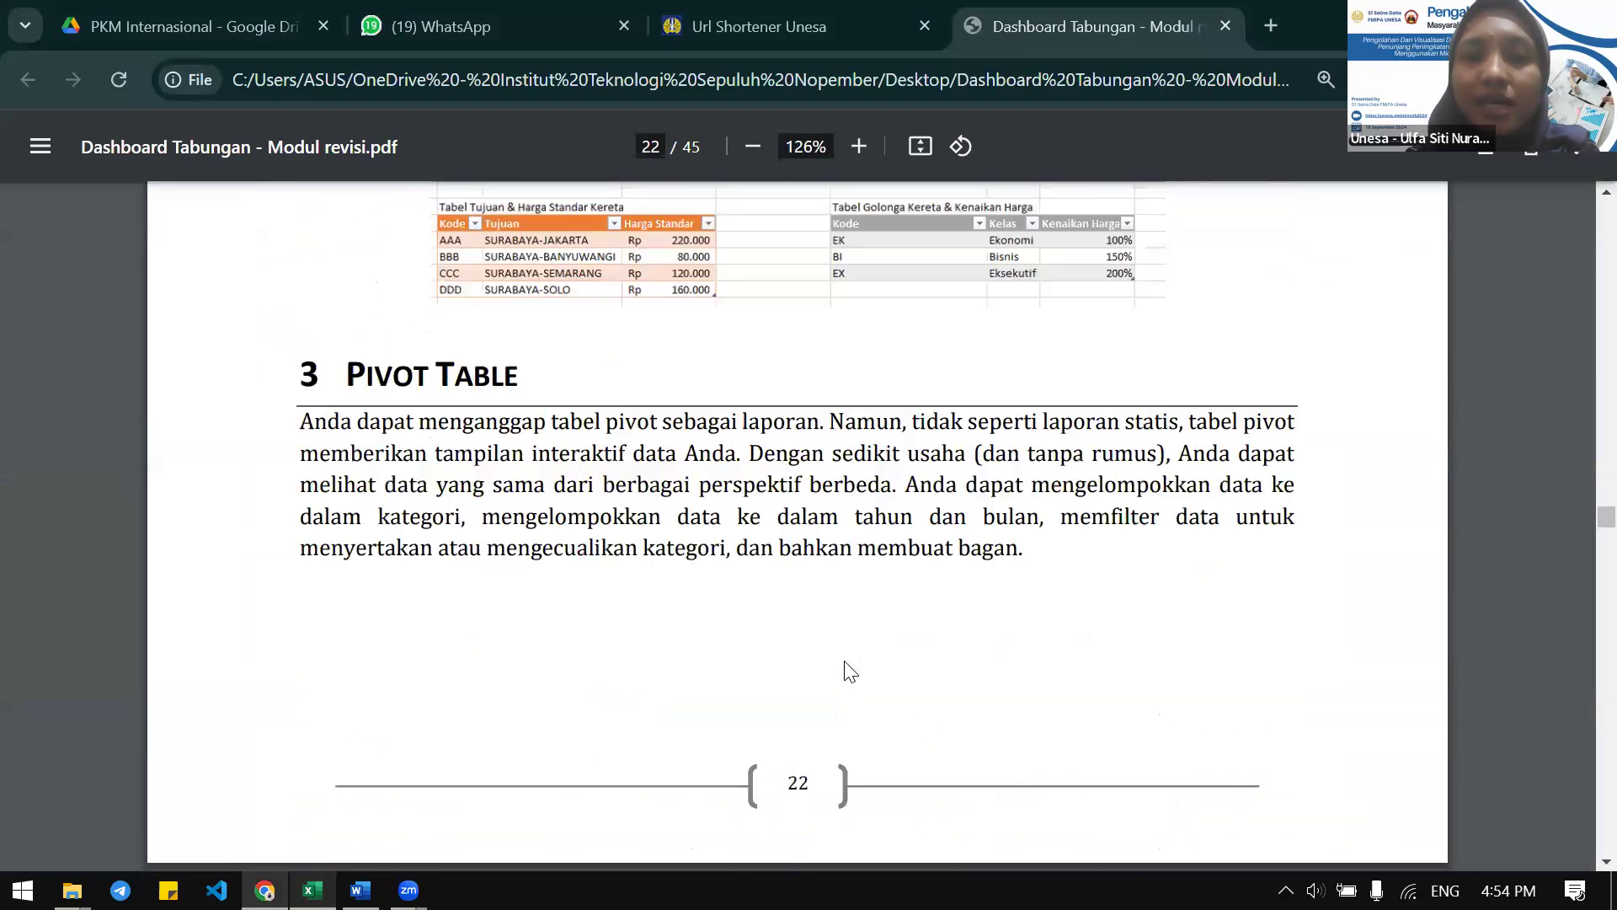
Read the chapter 3 Pivot Table introduction and the illustrated insertion steps on the following page of the PDF module
scroll(848, 671, "down", 1)
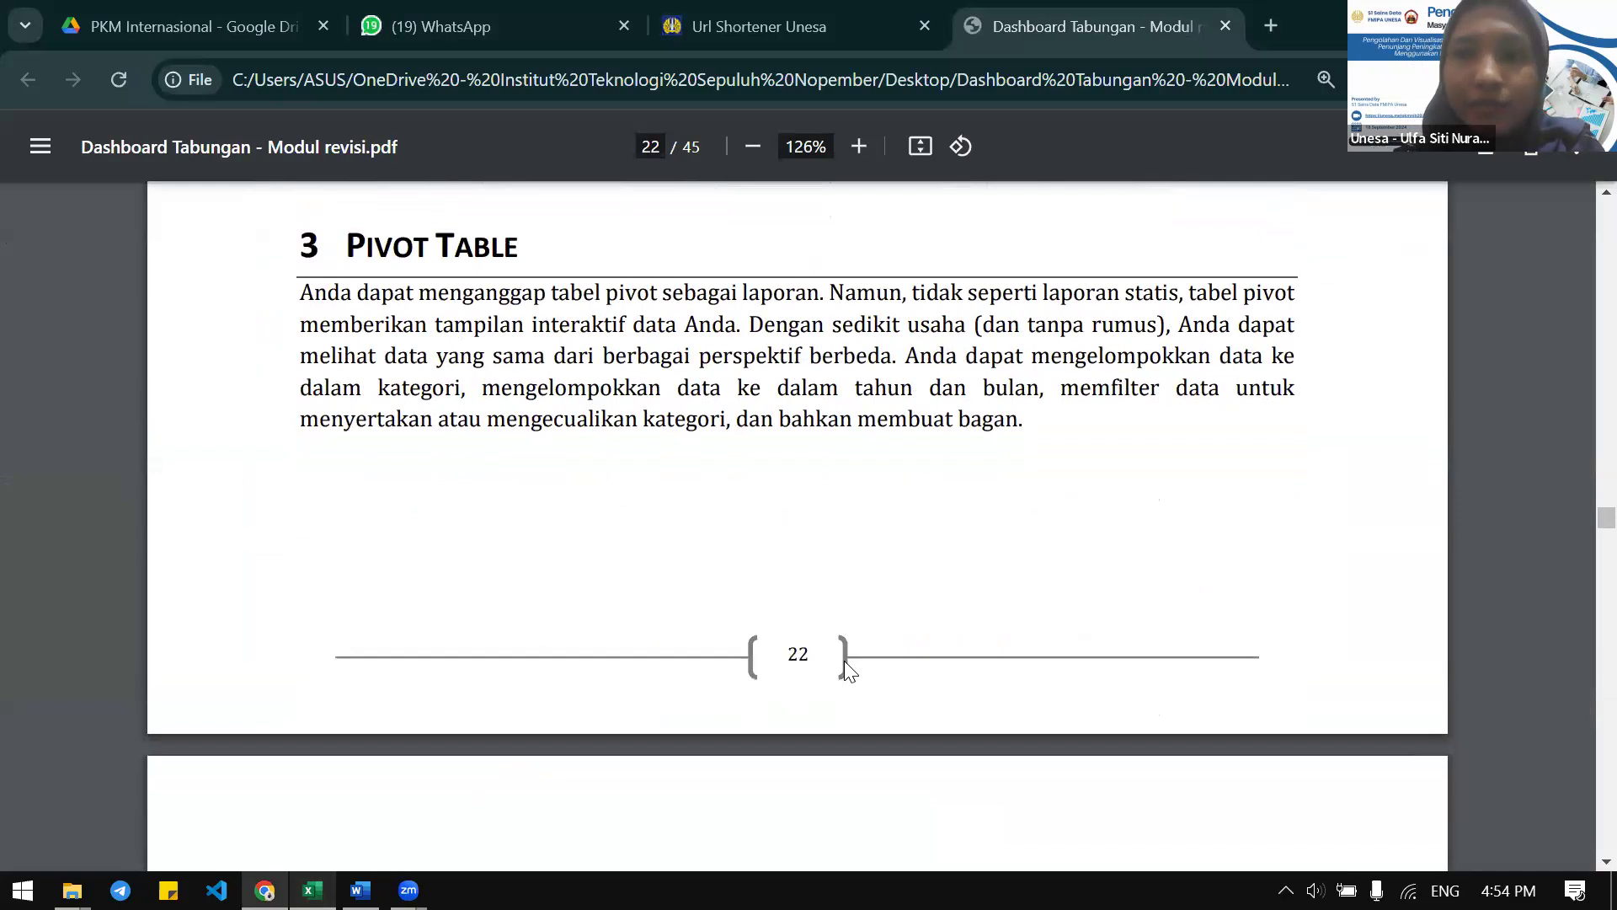
scroll(844, 662, "down", 5)
scroll(844, 662, "up", 7)
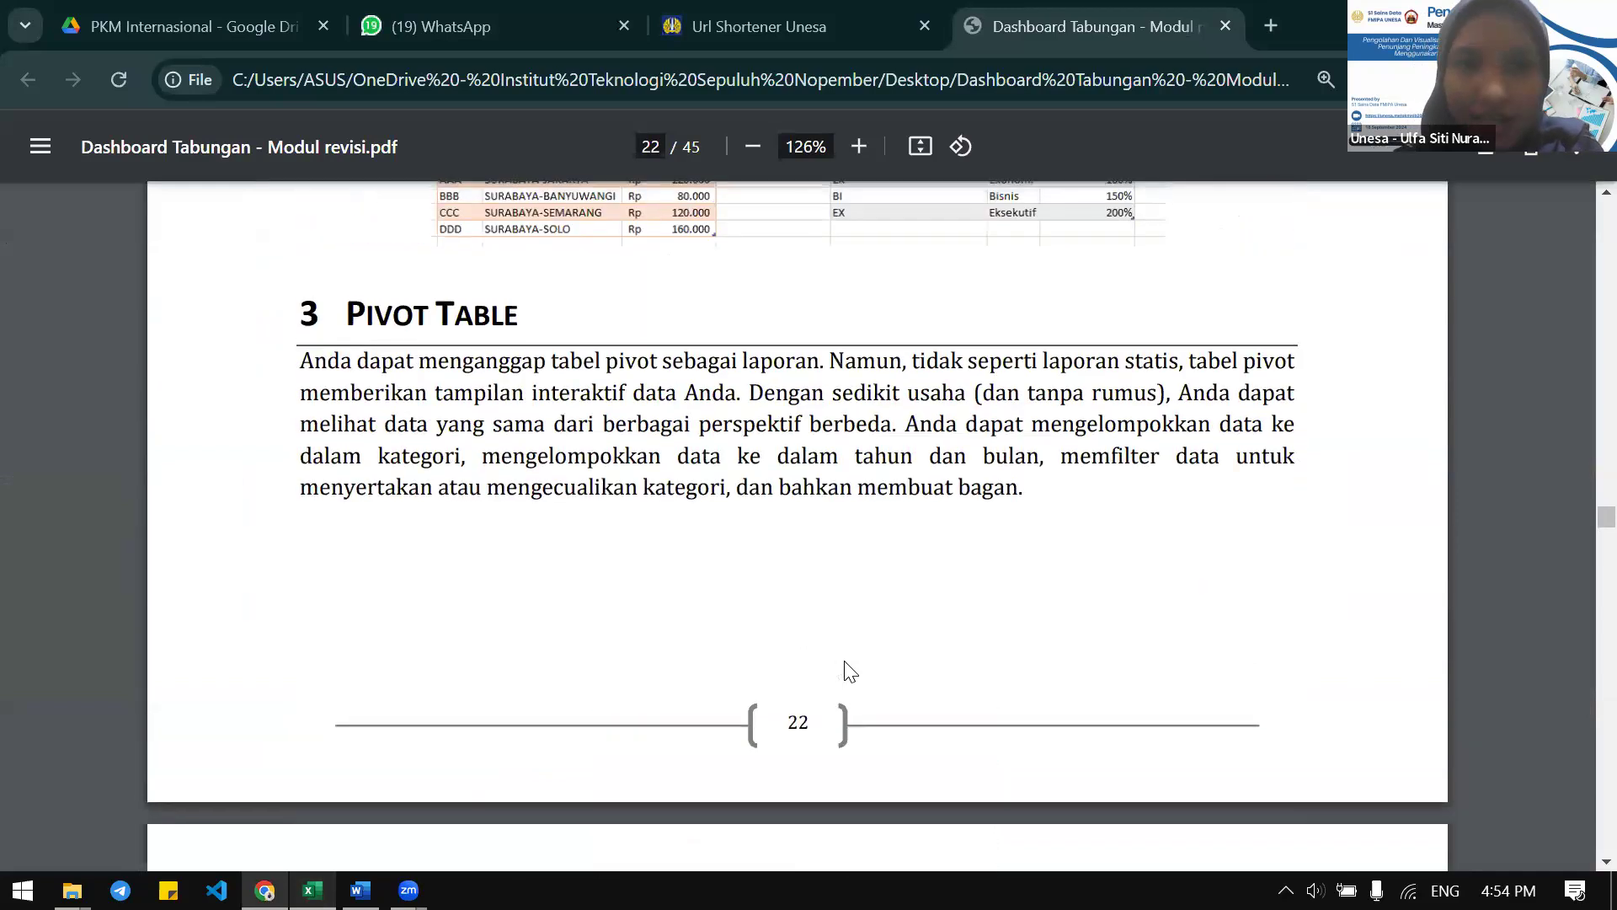
scroll(844, 660, "down", 1)
scroll(983, 608, "down", 3)
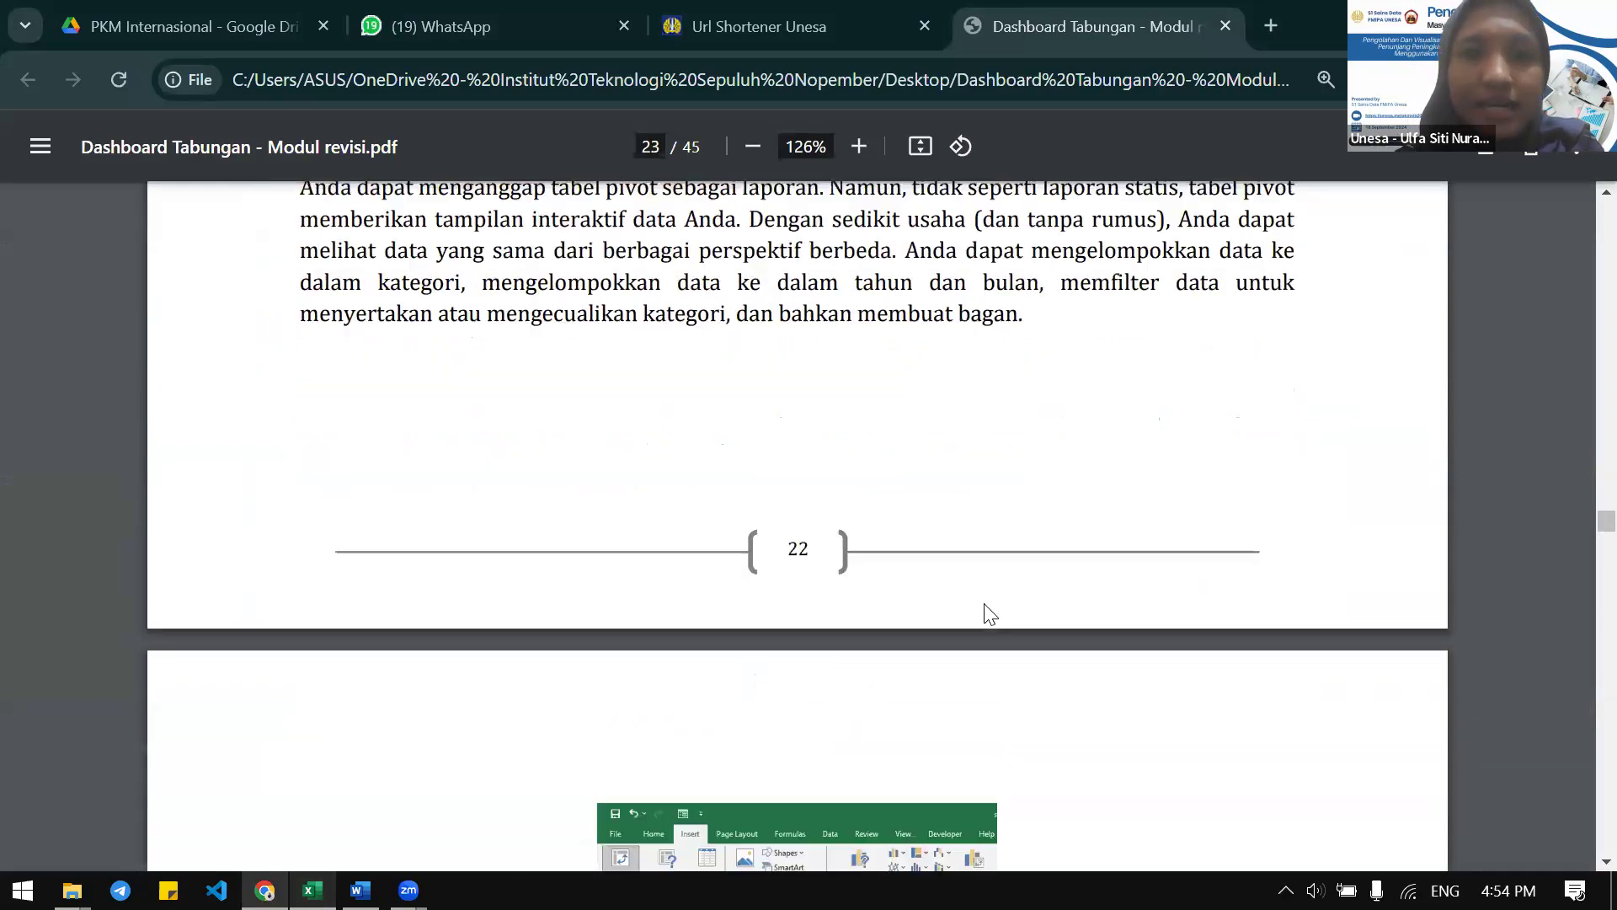
scroll(986, 612, "down", 12)
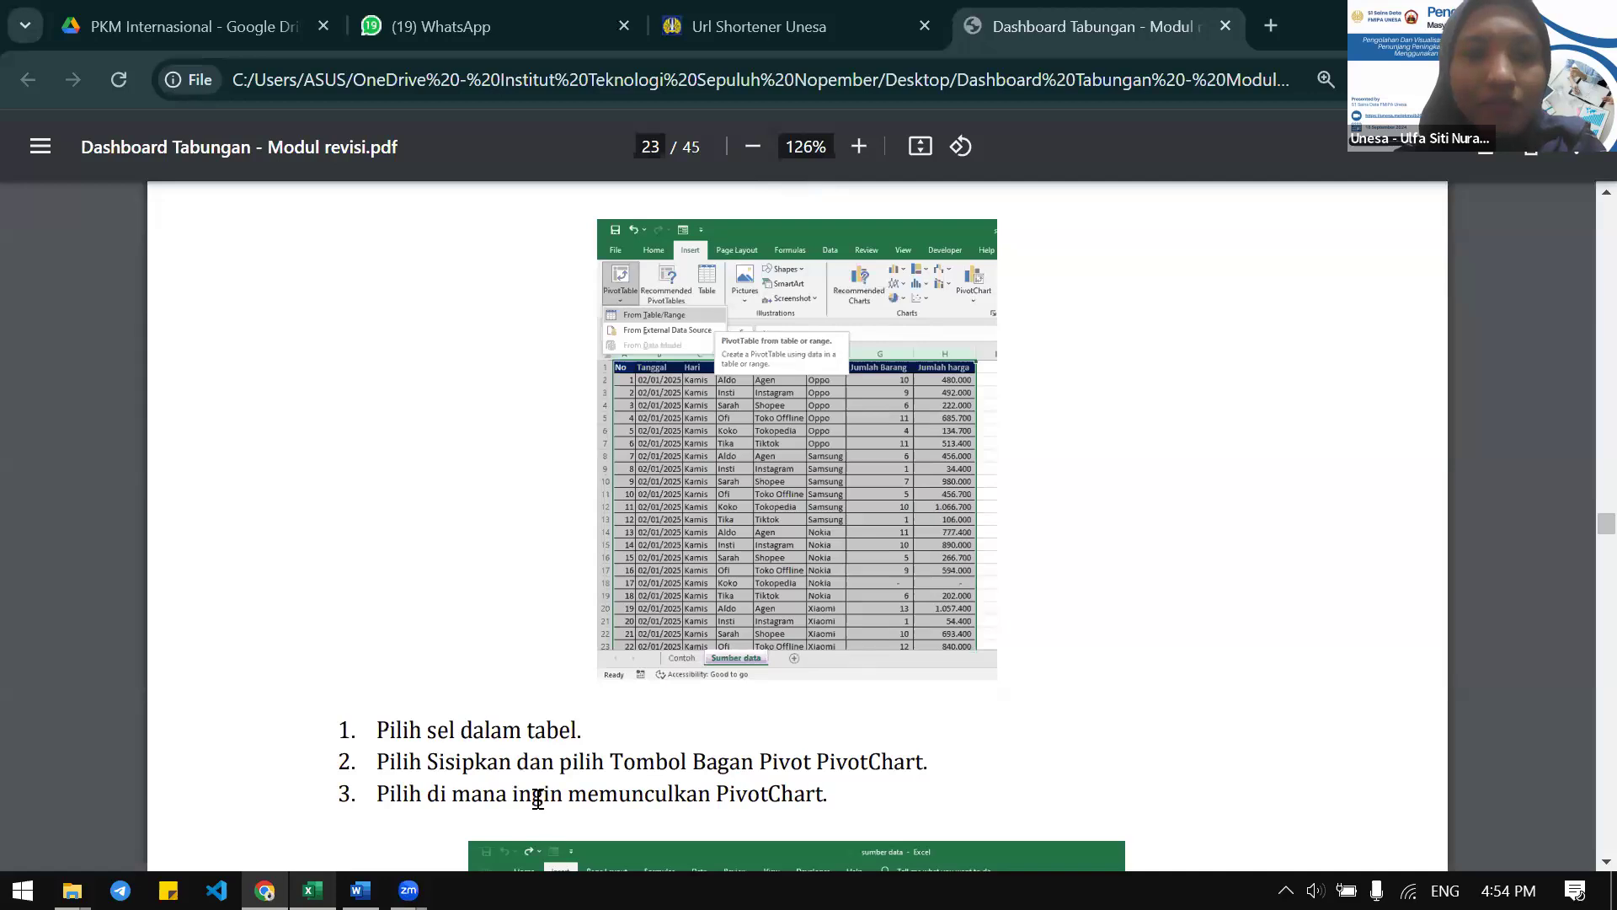
Switch to the Excel workbook and highlight the whole data table A1:E7 on Sheet1
left_click(312, 890)
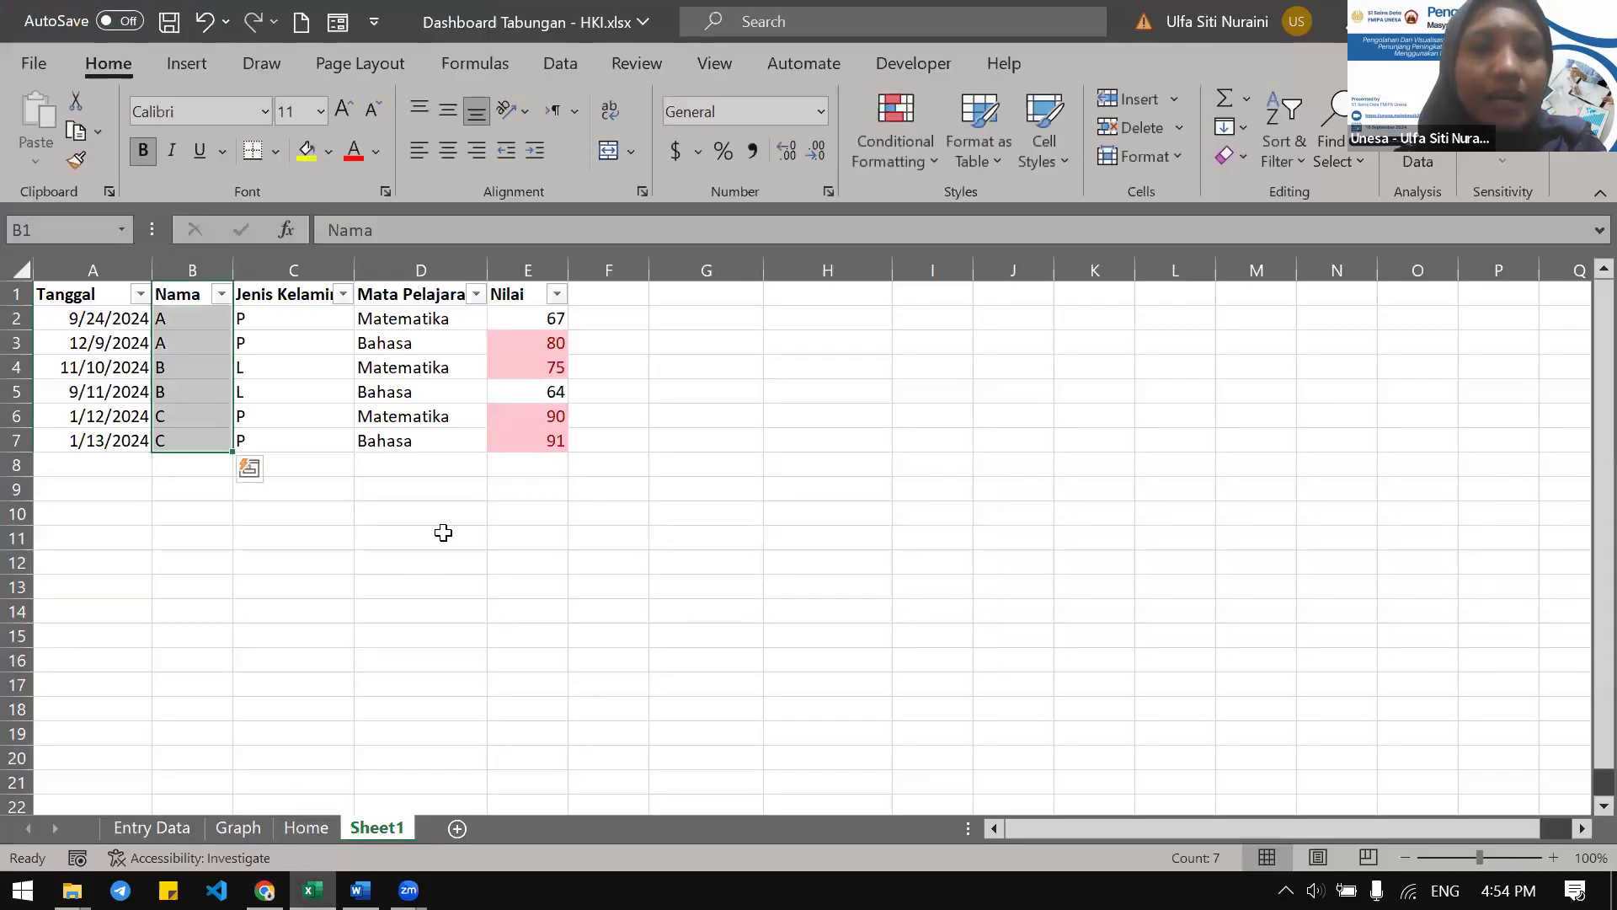
left_click(346, 397)
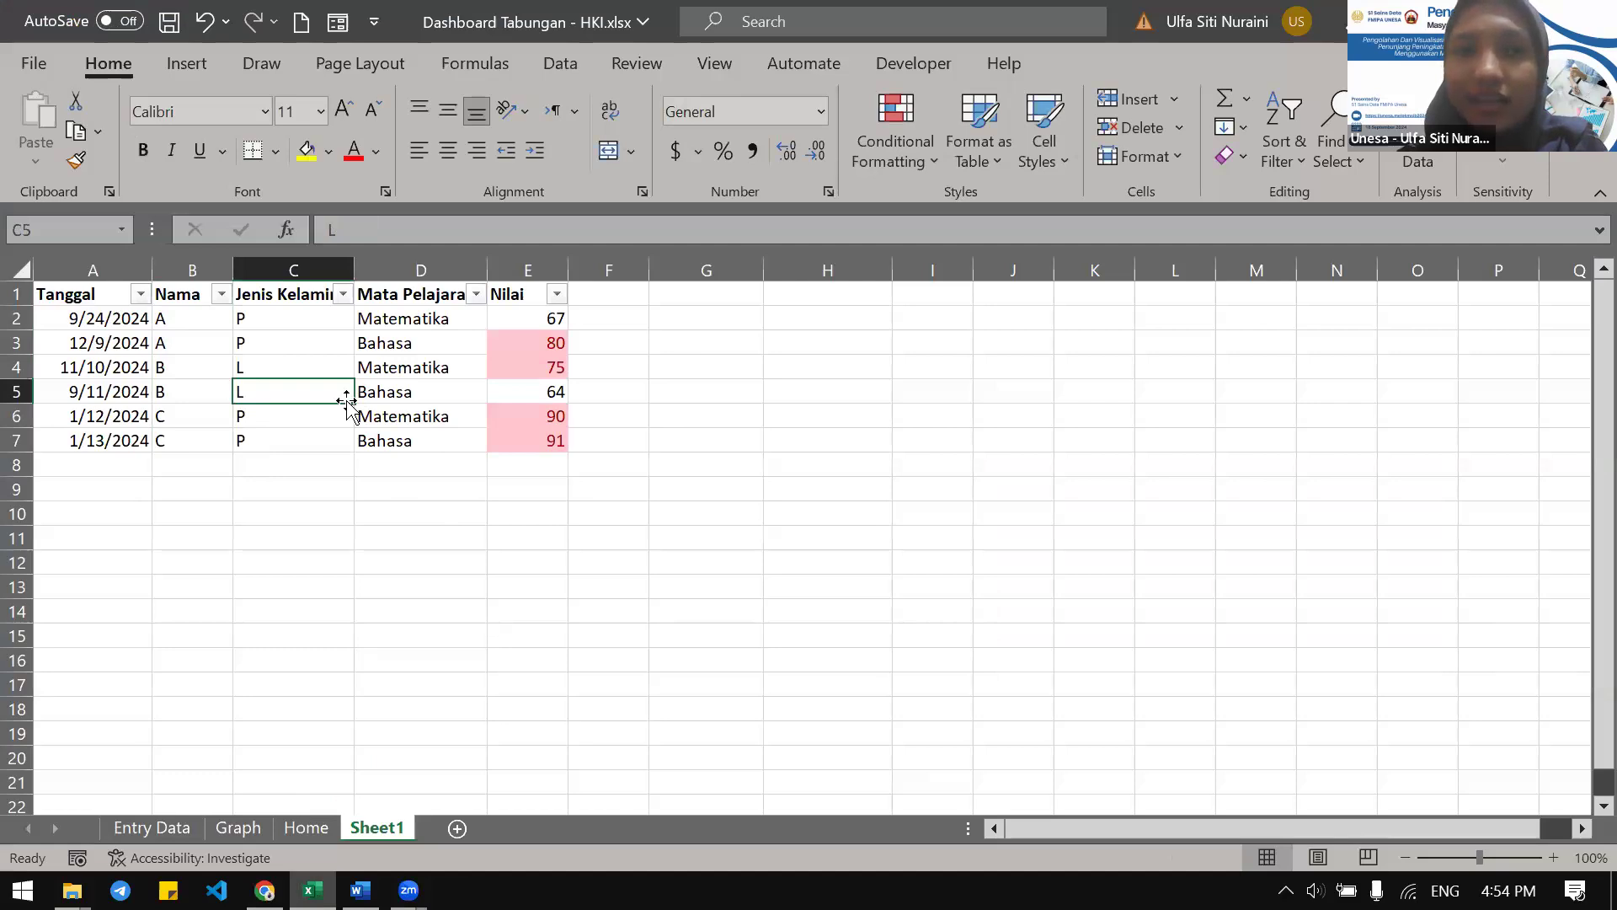
left_click_drag(91, 292, 492, 431)
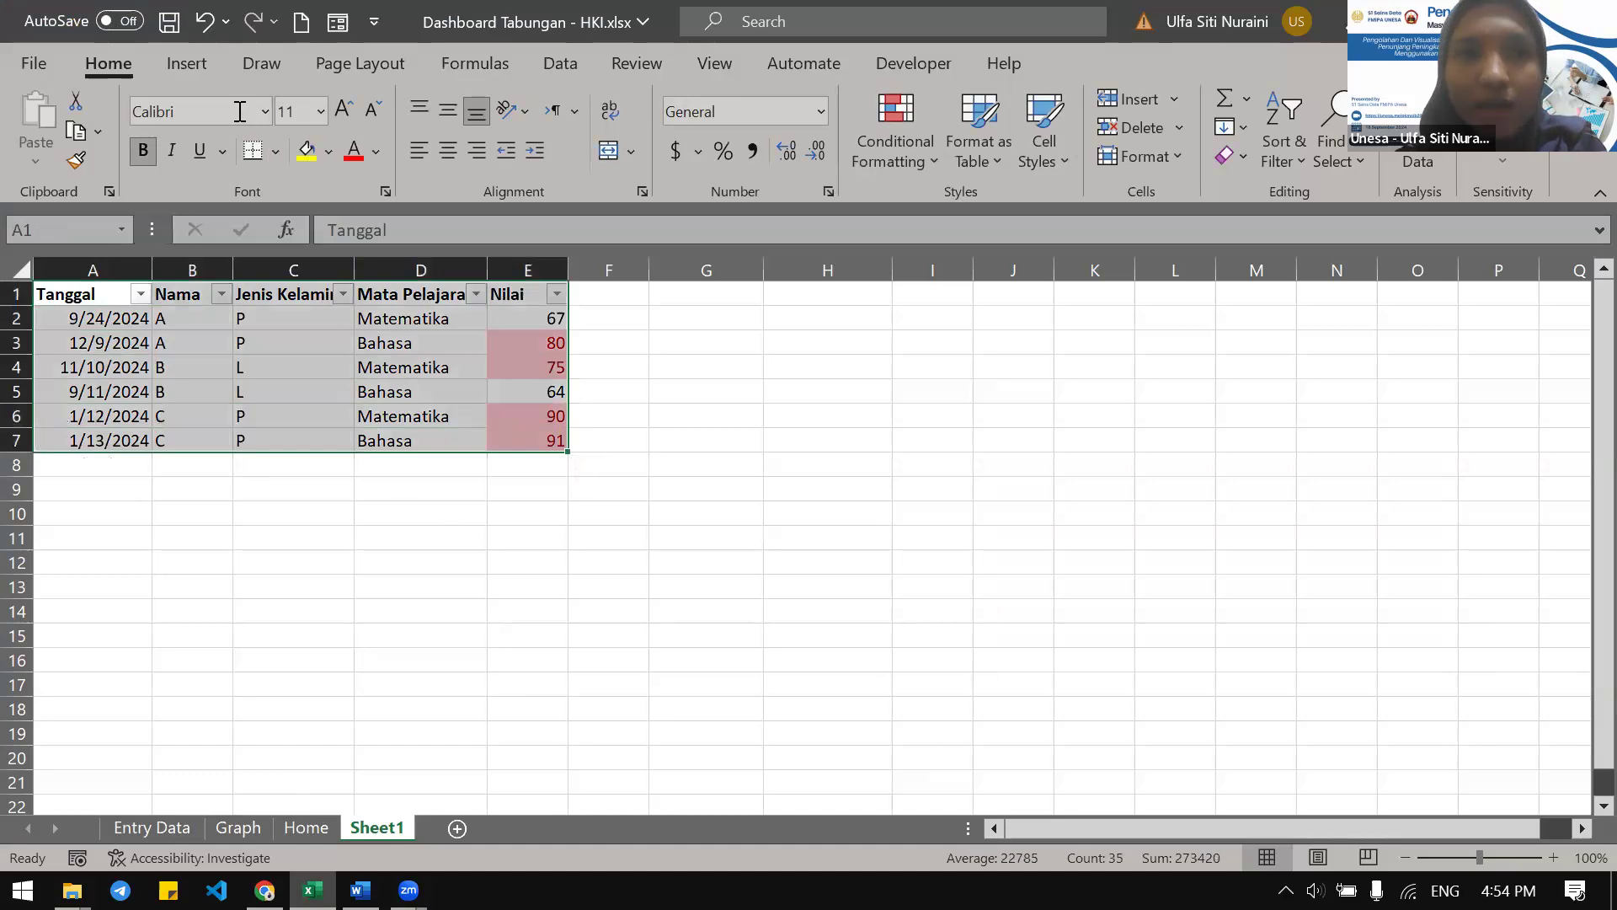
Create a PivotTable from Sheet1 range A1:E7, placed on the existing worksheet at cell G1
left_click(195, 73)
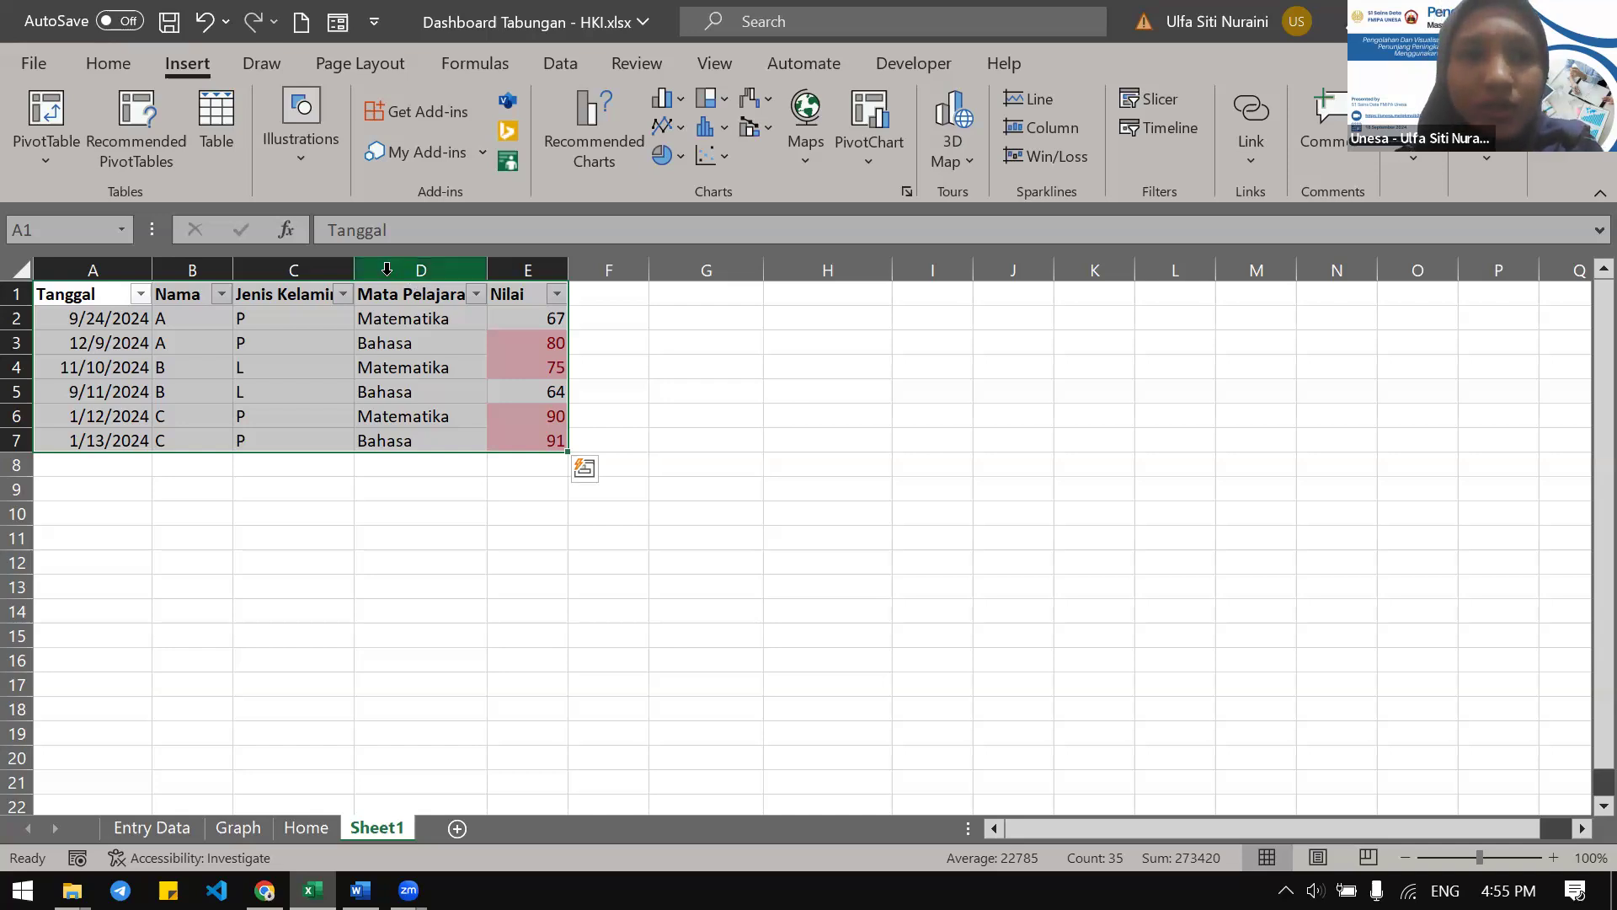
left_click(707, 309)
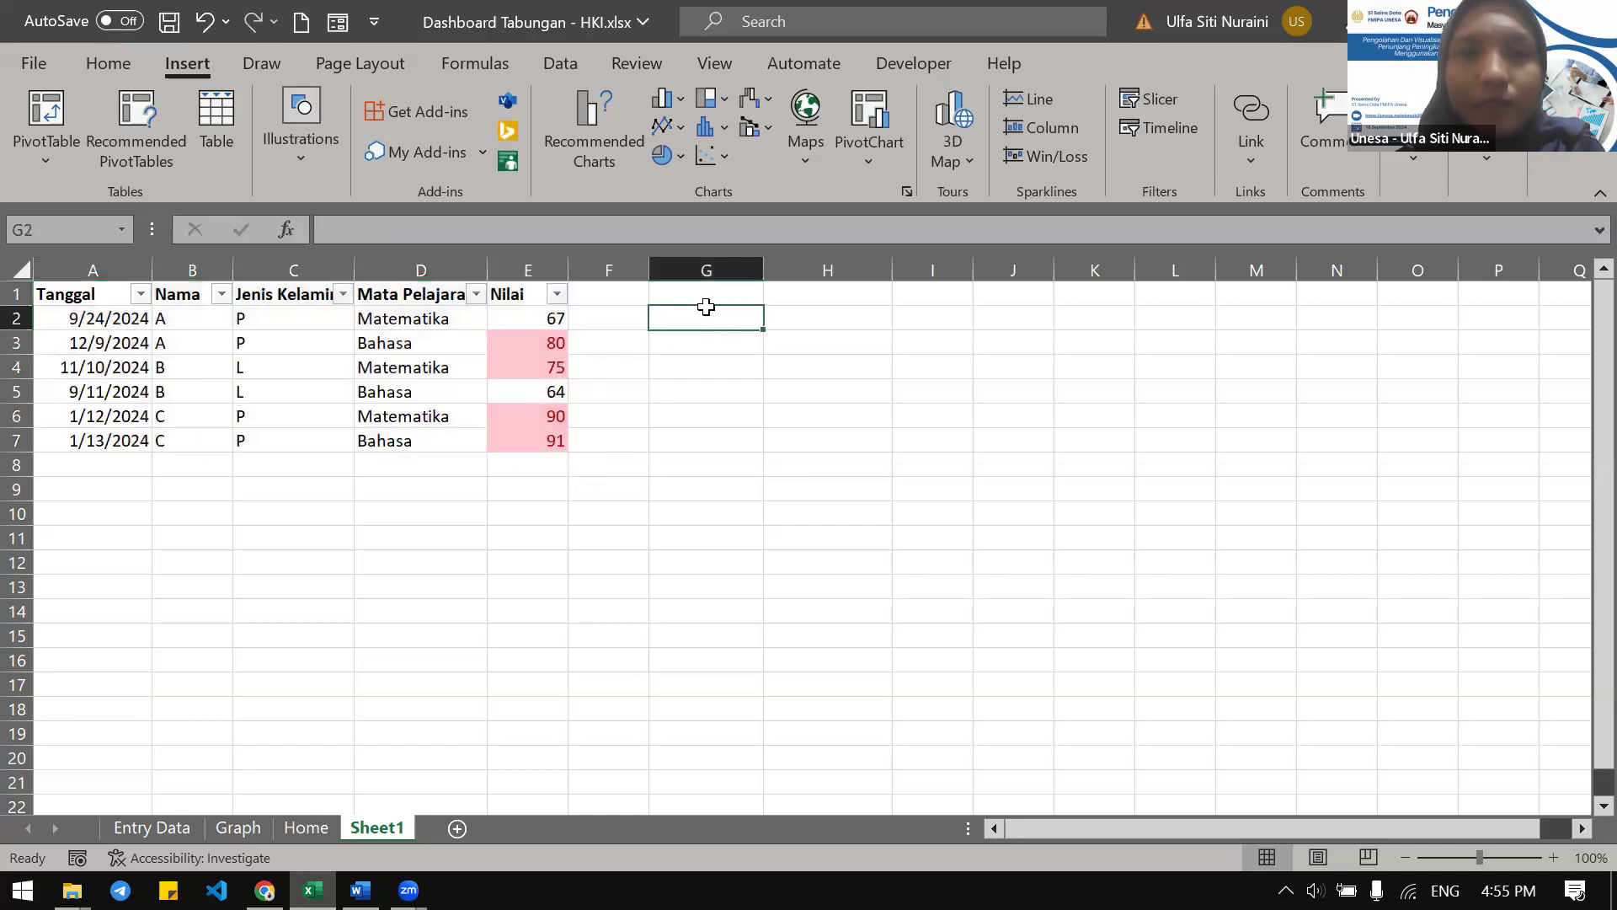
left_click(686, 294)
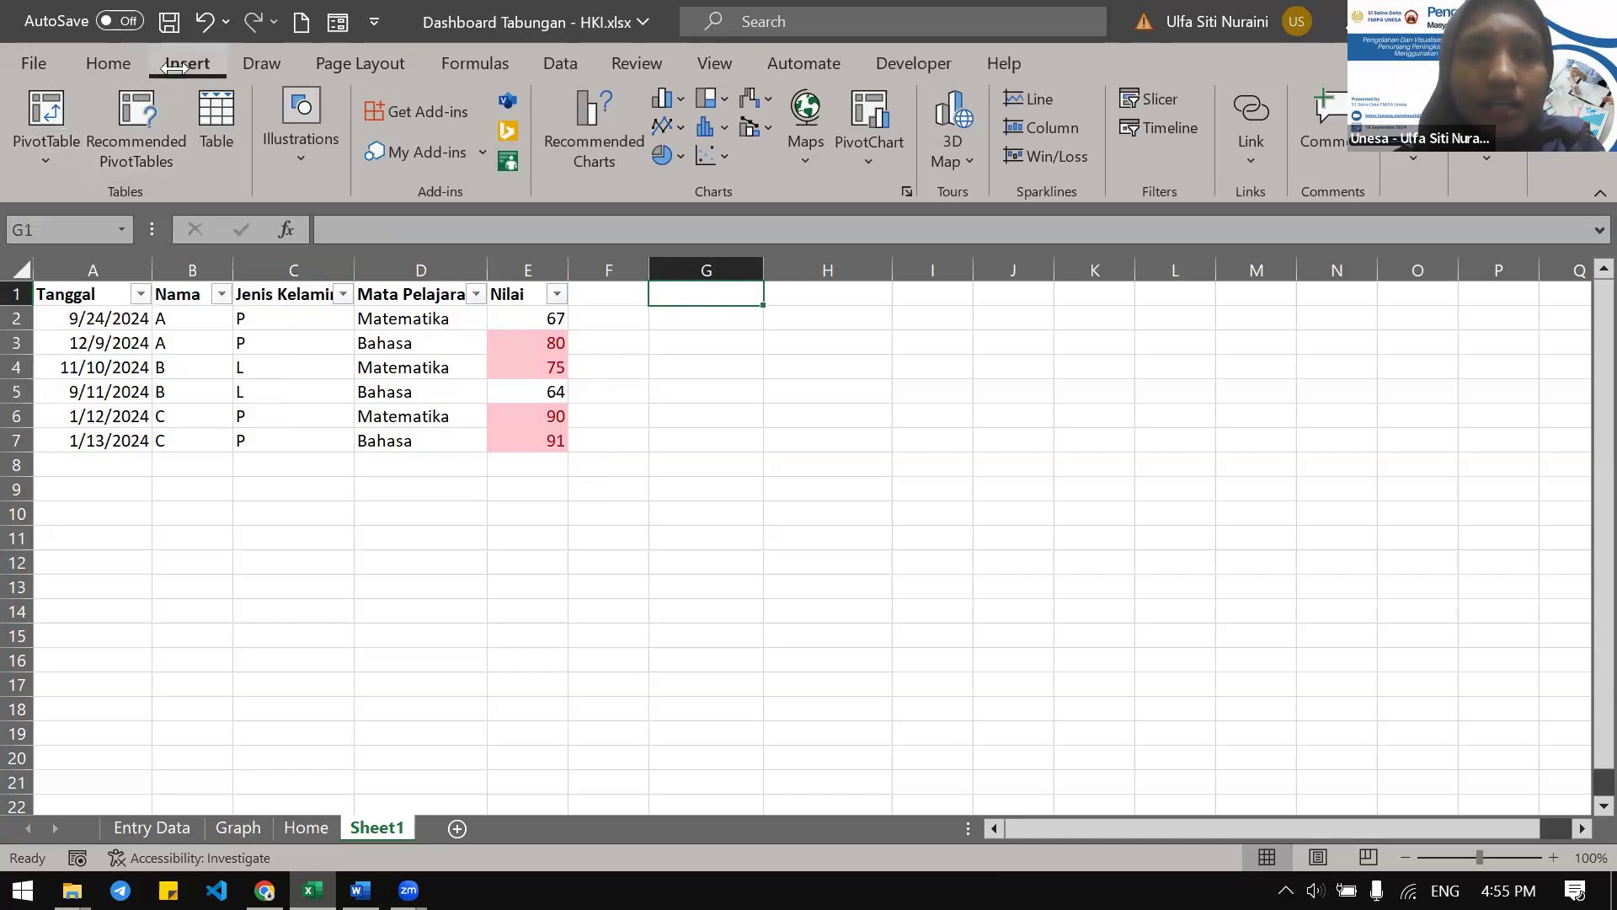
left_click(51, 107)
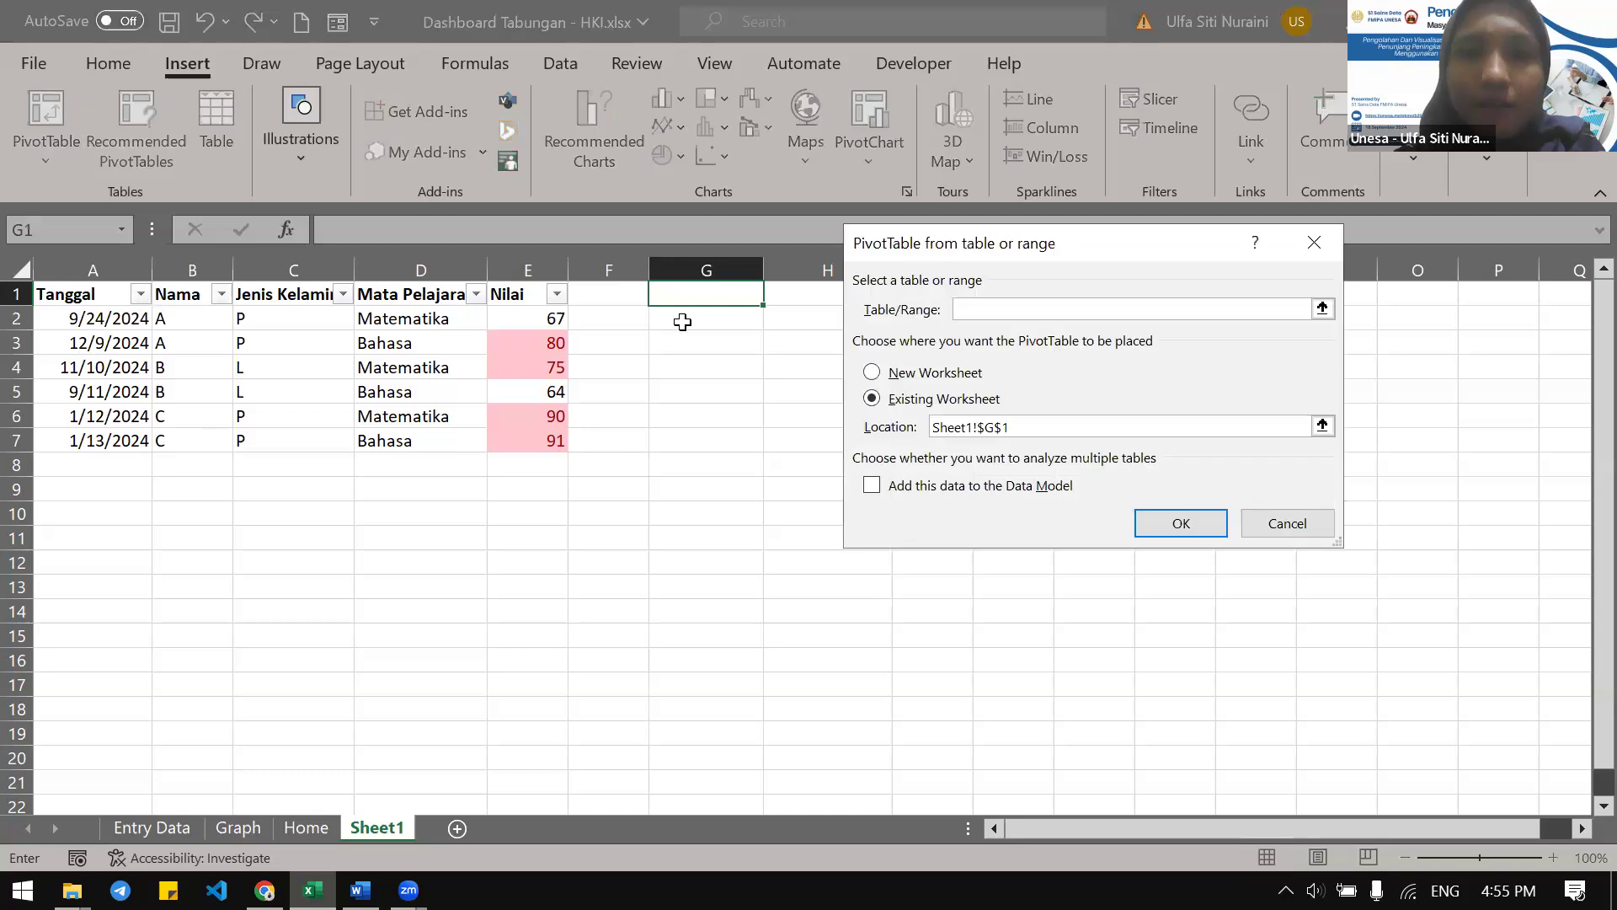
left_click_drag(88, 300, 524, 446)
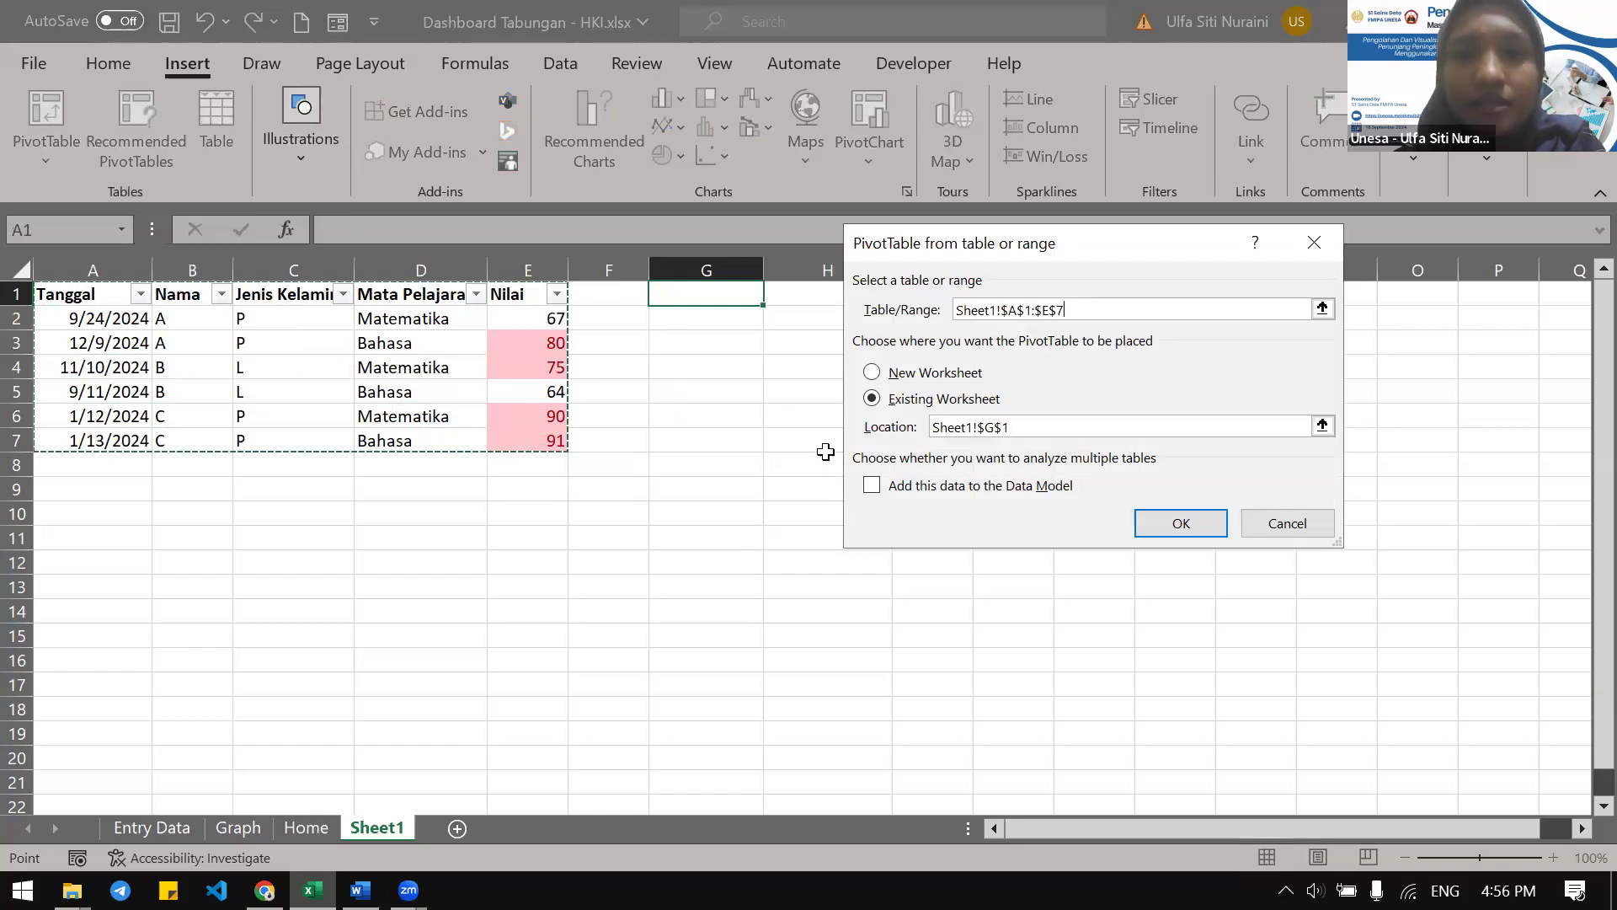
left_click(1029, 427)
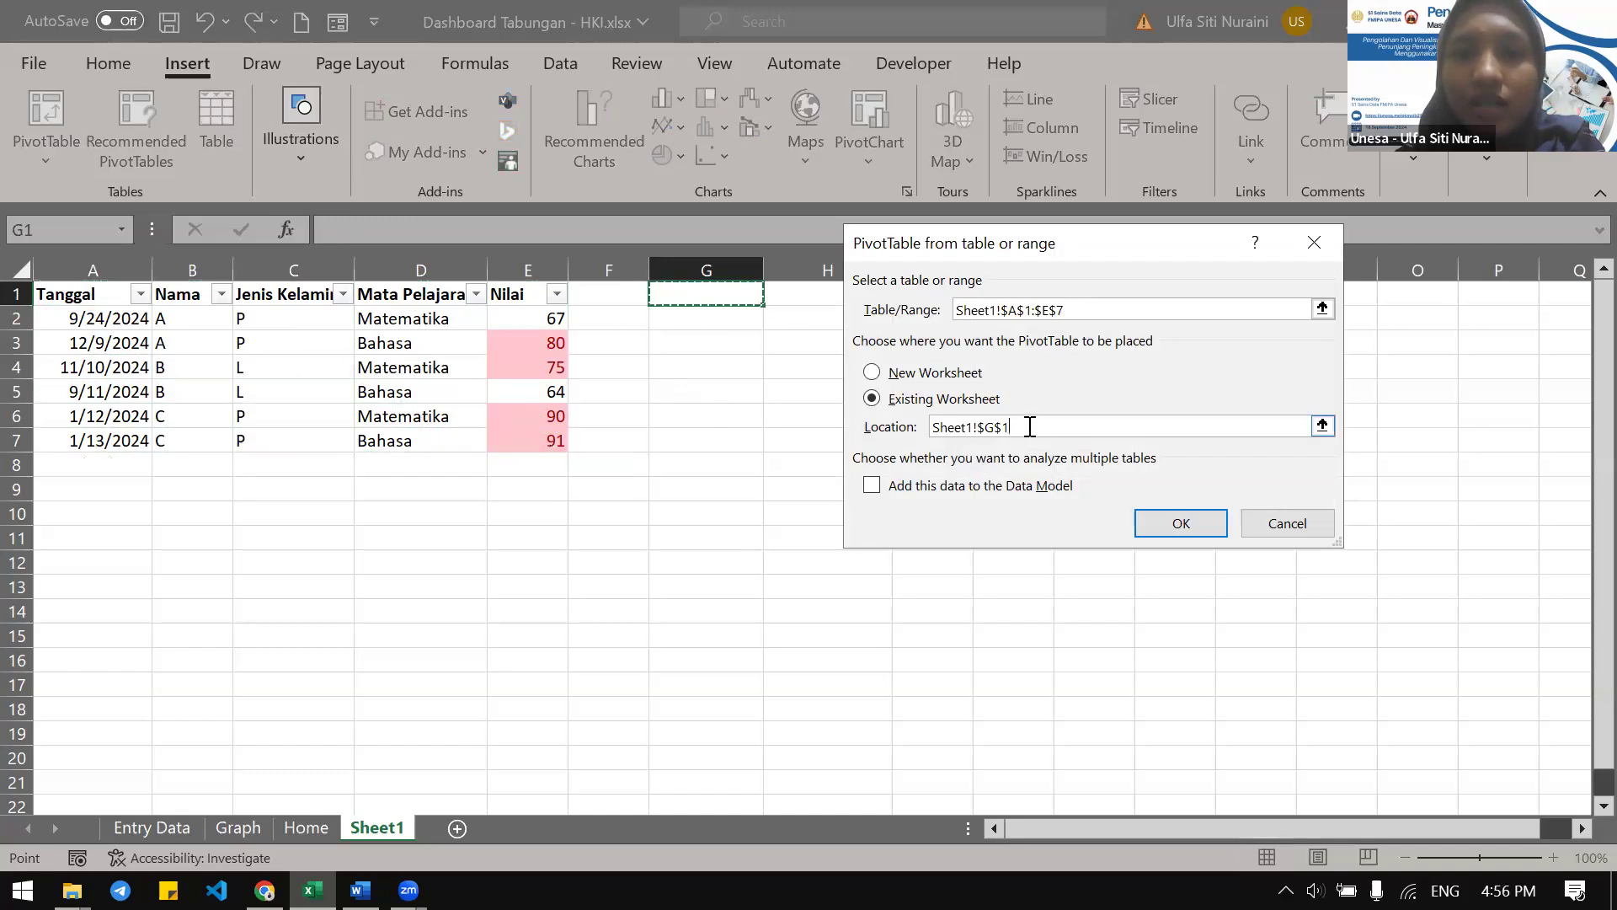
left_click(718, 300)
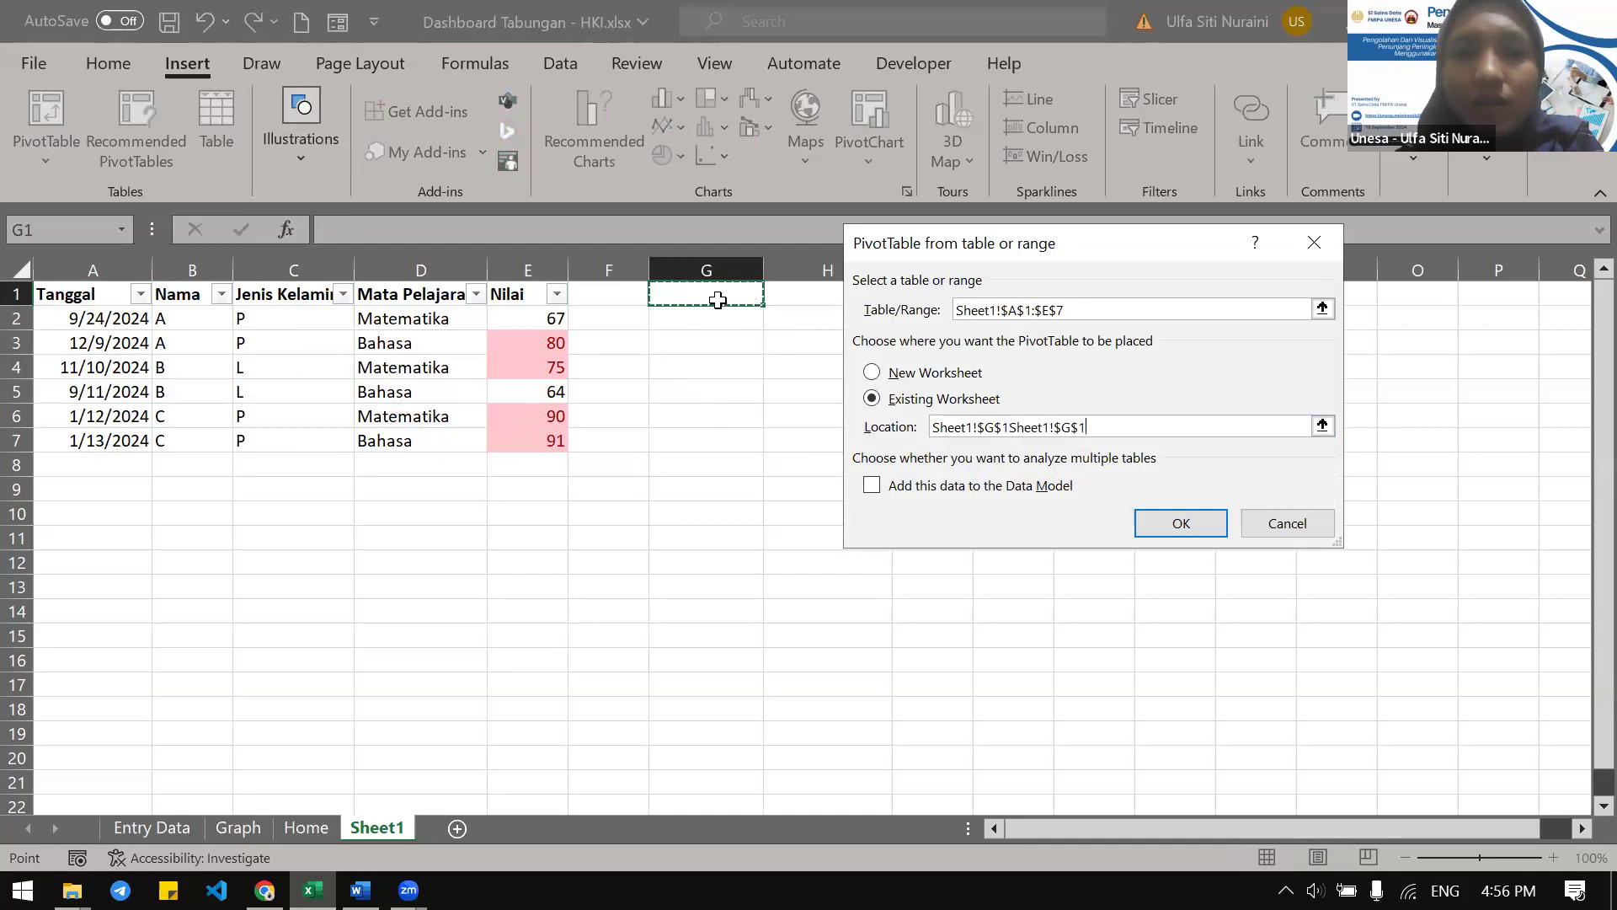
left_click_drag(1102, 427, 1009, 428)
key("BackSpace")
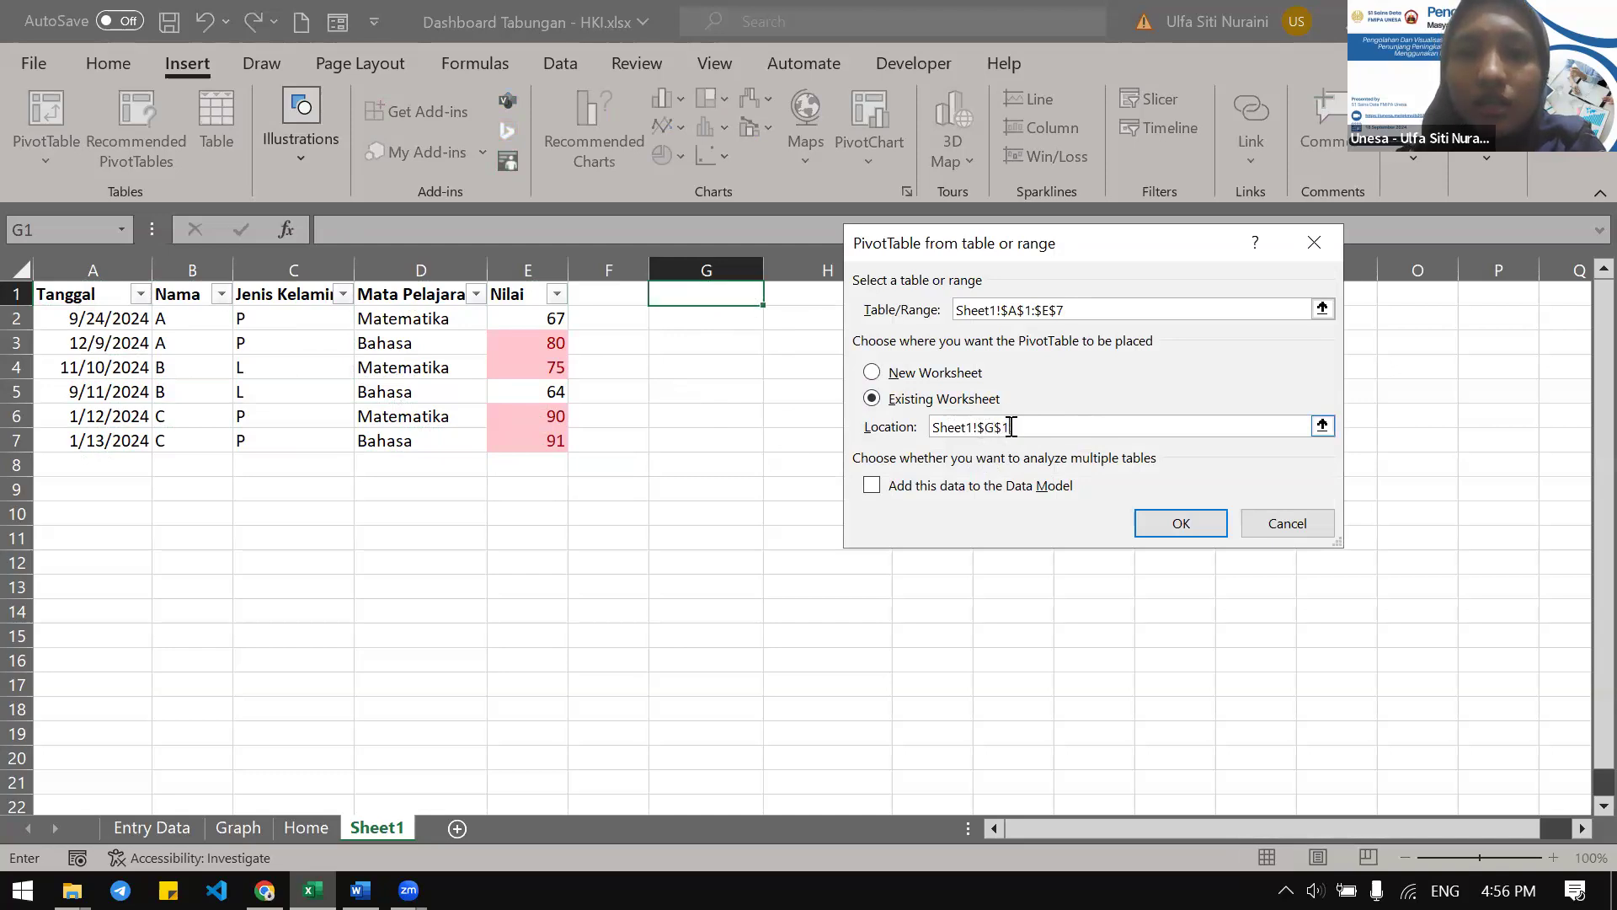
left_click(1169, 535)
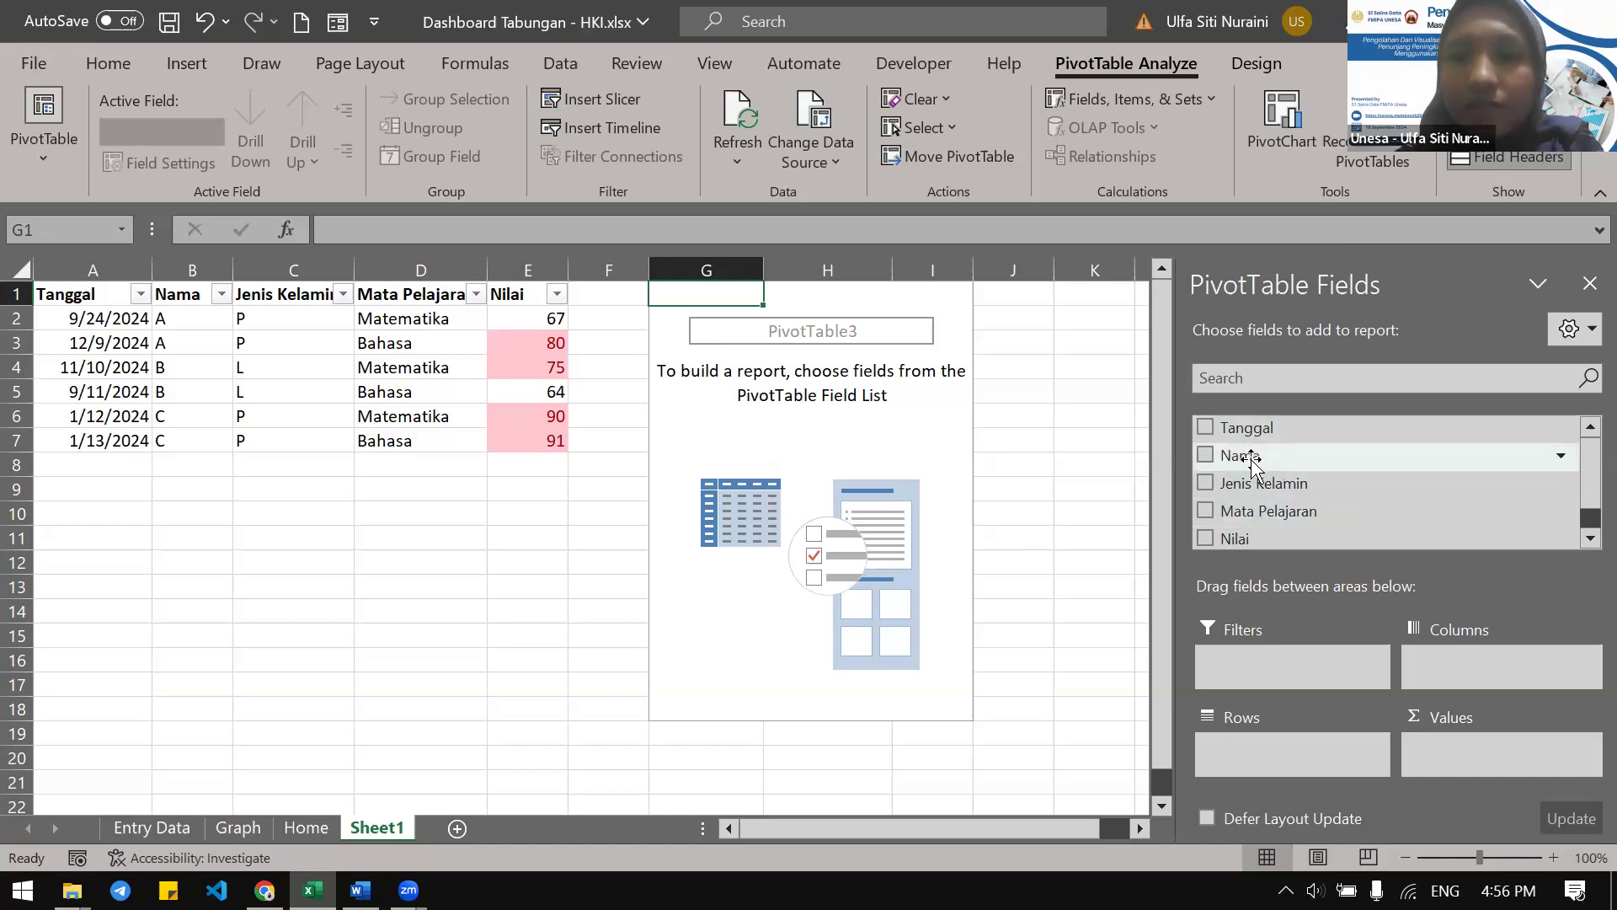
Add the Nama field to the PivotTable's rows and the Nilai field to its values
left_click_drag(1253, 461, 1261, 738)
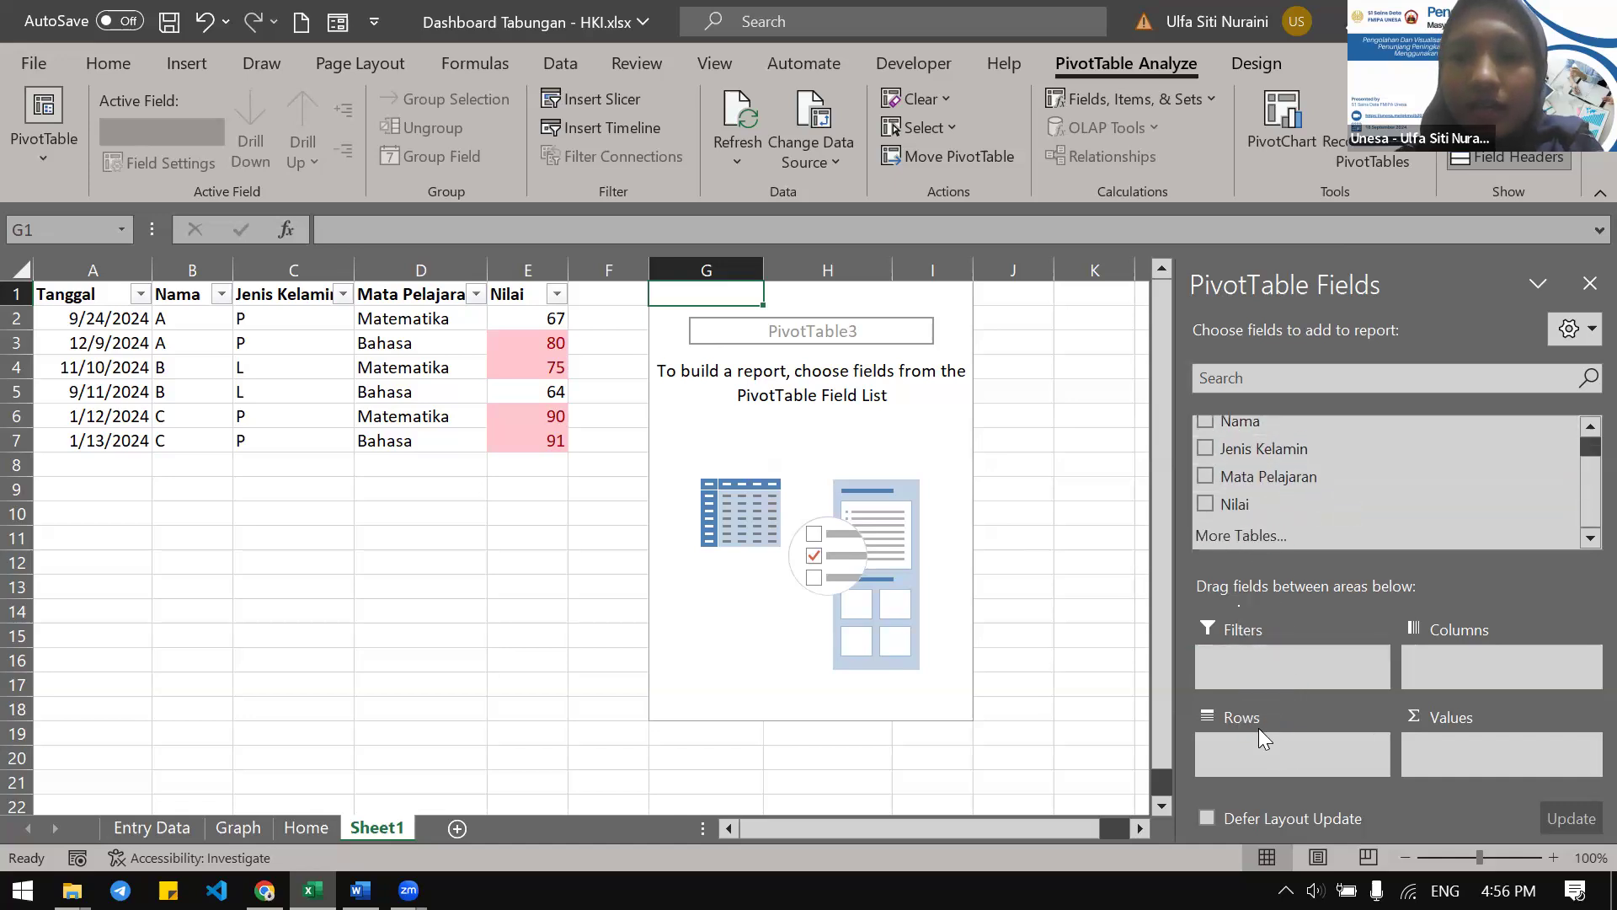
left_click_drag(1246, 421, 1261, 779)
left_click_drag(1259, 504, 1448, 745)
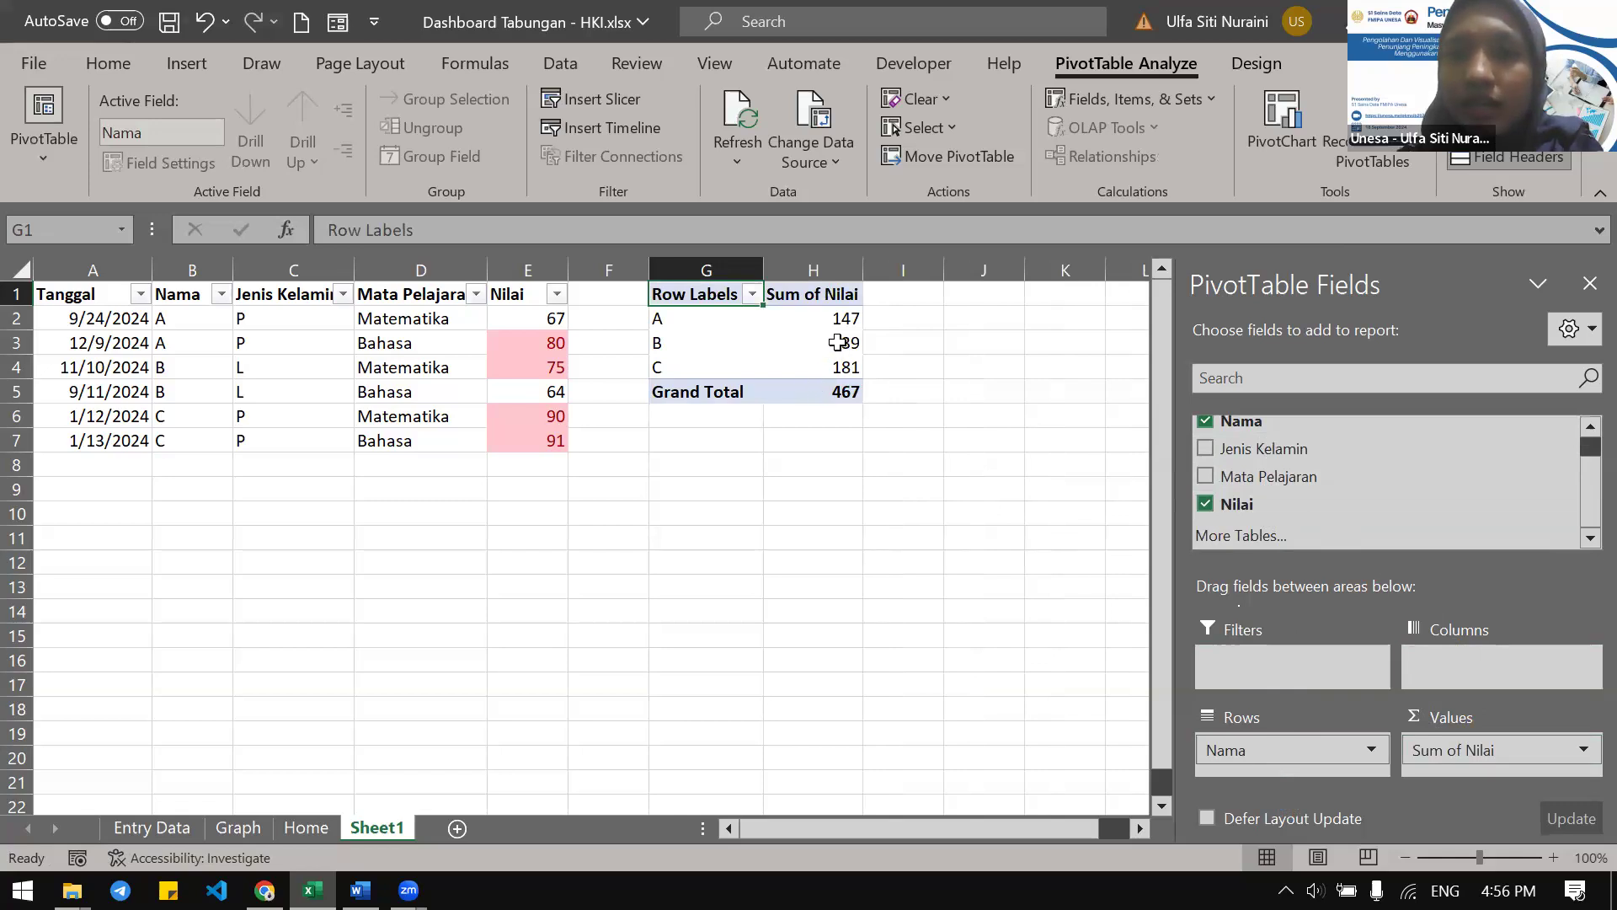
mouse_move(838, 339)
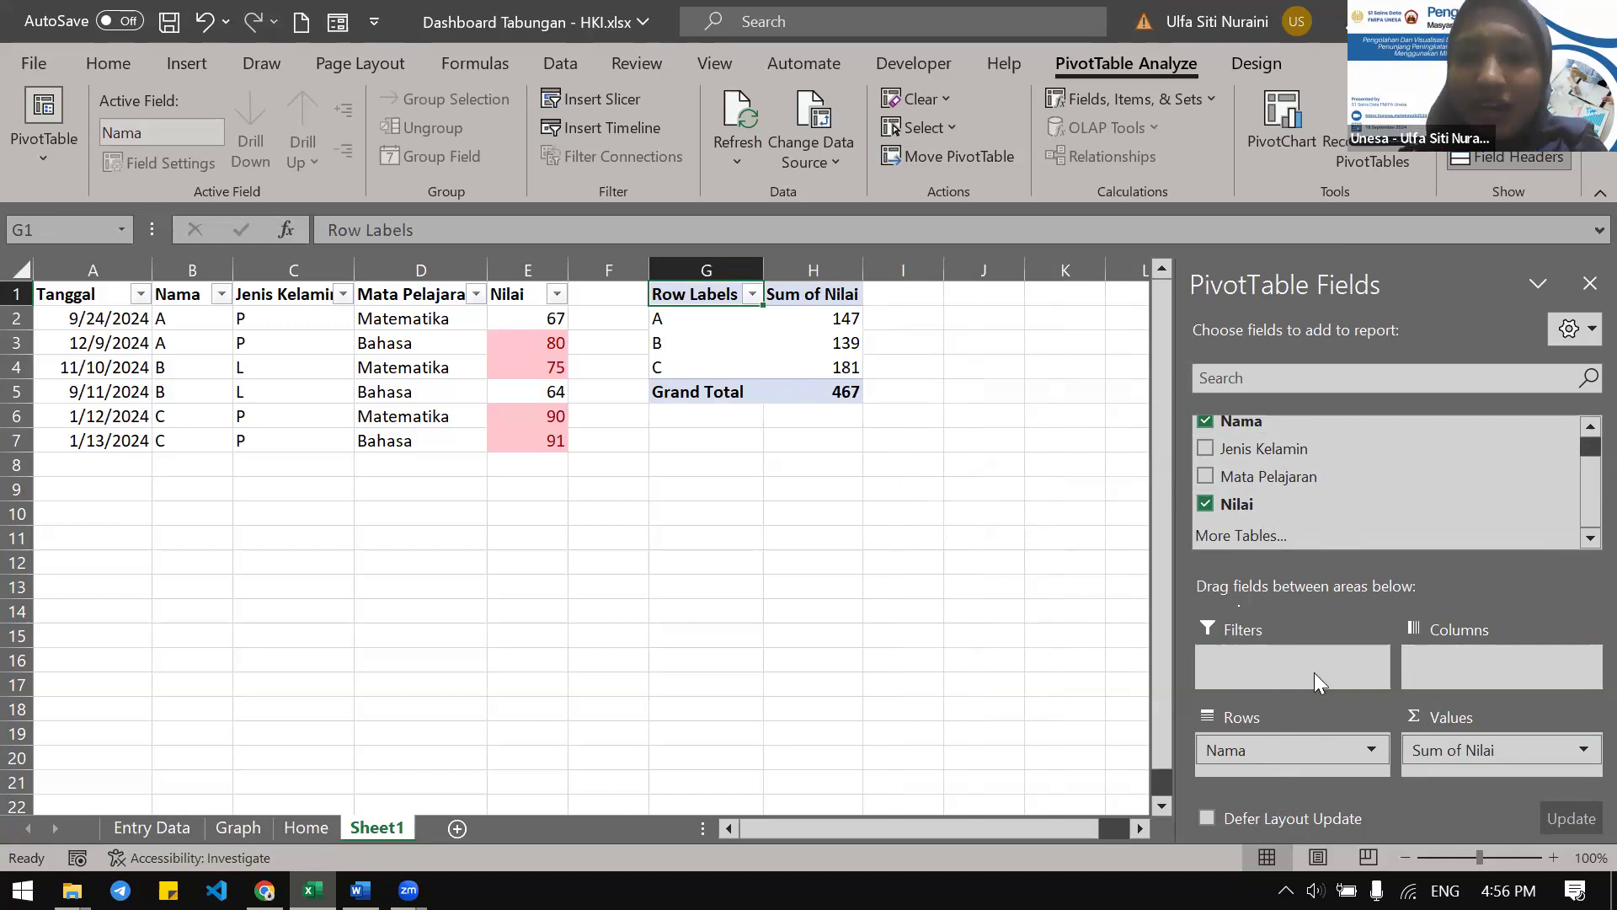
Open the value field settings for Nilai and examine the summary functions, including Count, Average, Max, Product and StdDev
left_click(1485, 750)
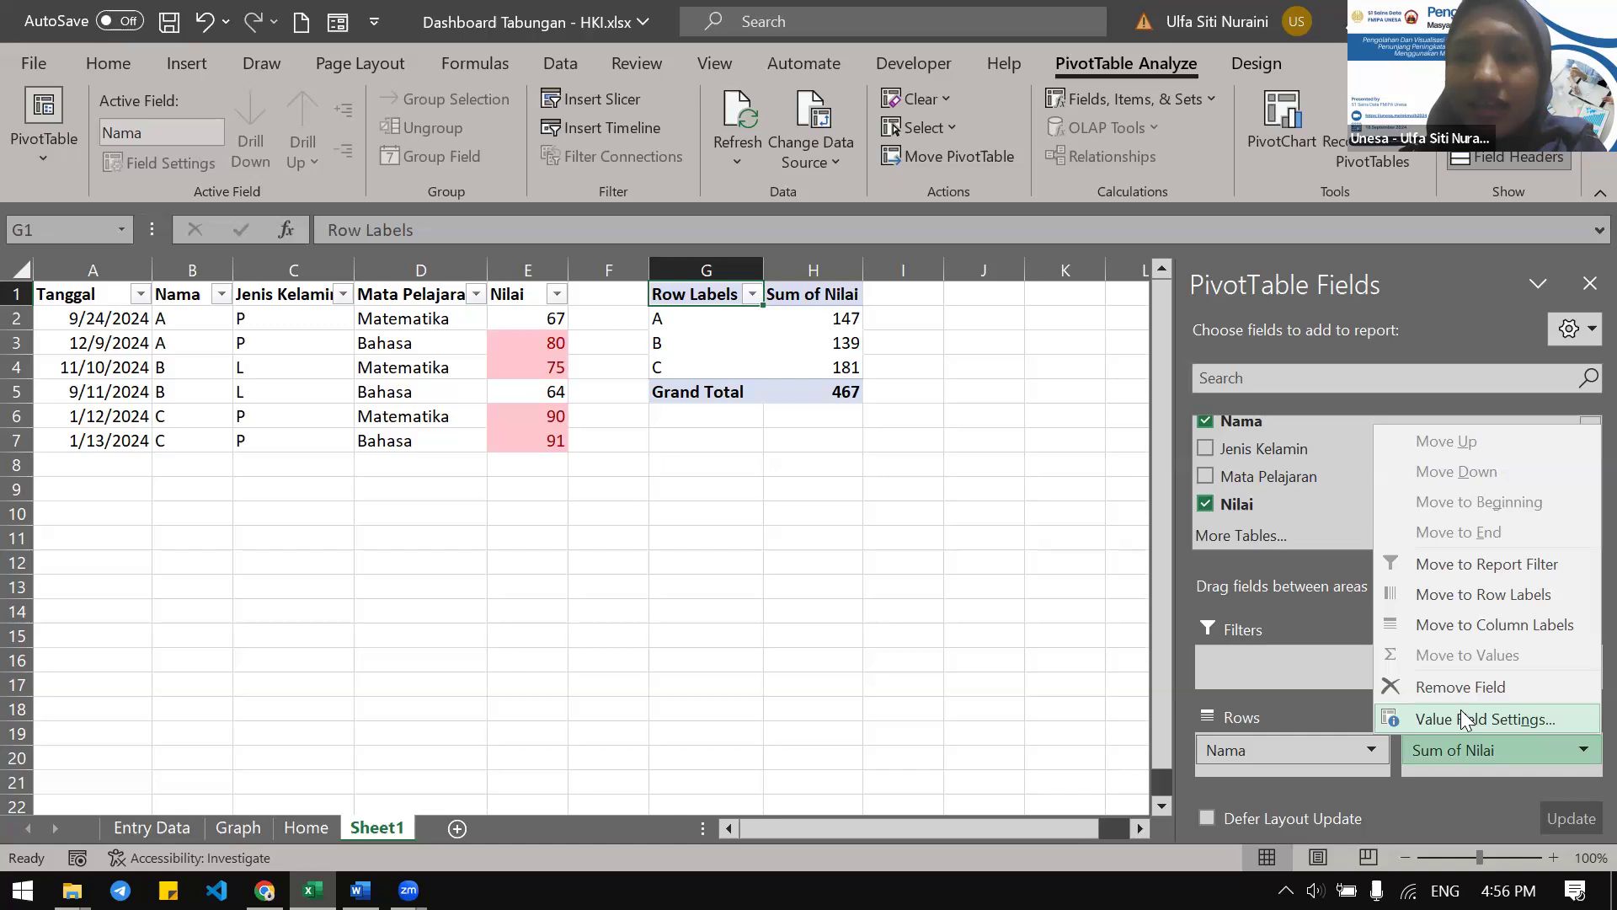
left_click(1462, 720)
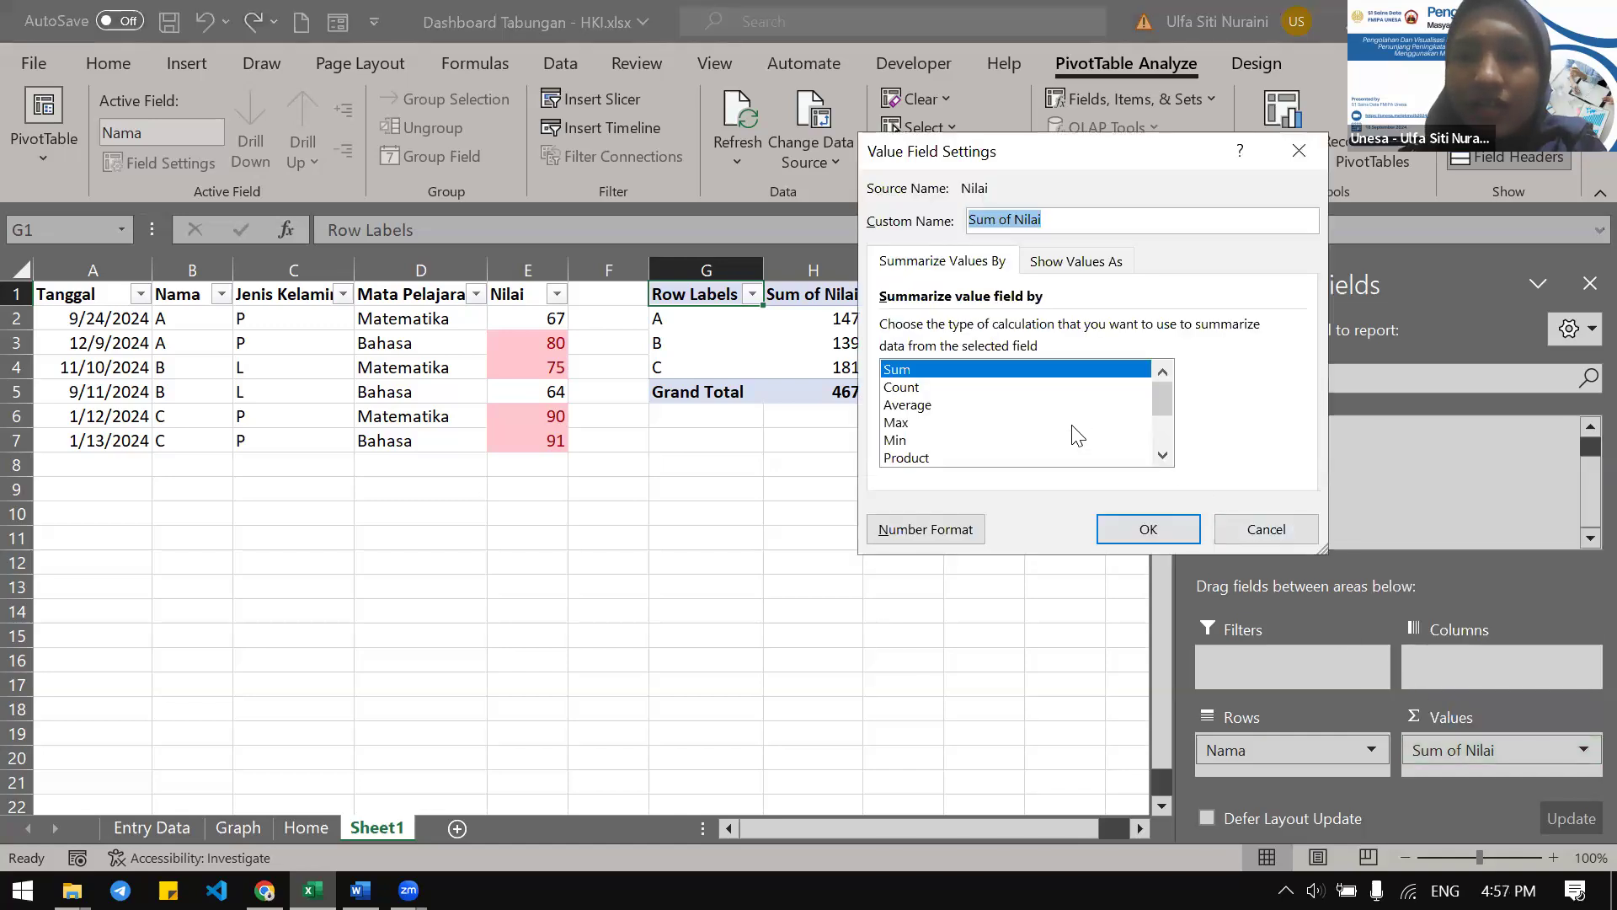
left_click(981, 404)
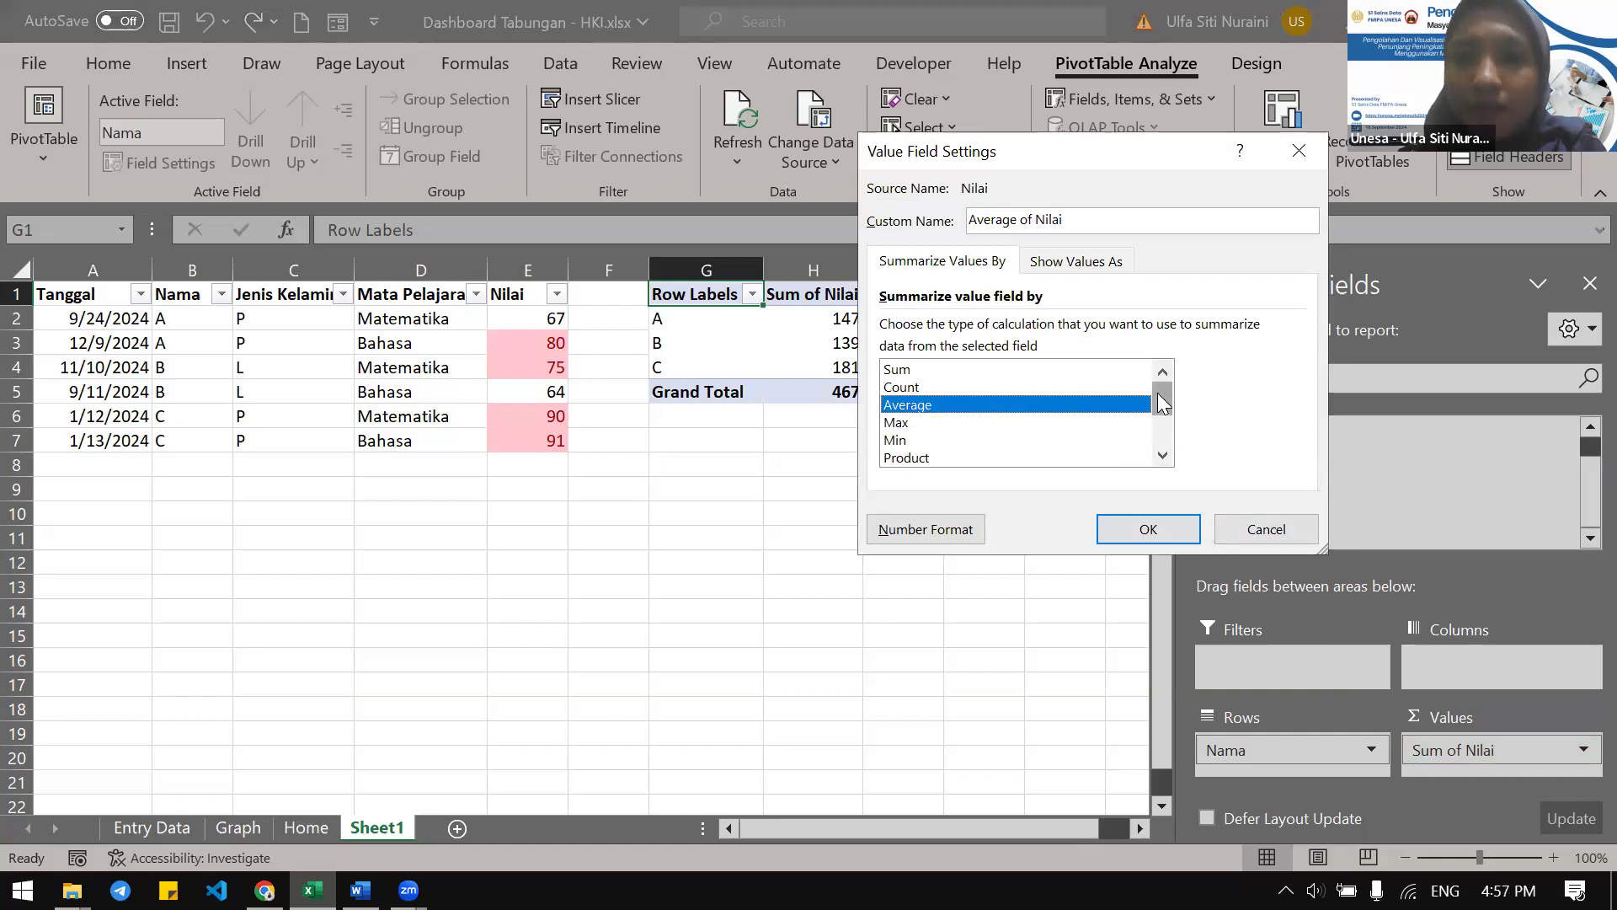
mouse_move(1161, 390)
left_mouse_down()
mouse_move(1164, 443)
mouse_move(1169, 369)
left_mouse_up()
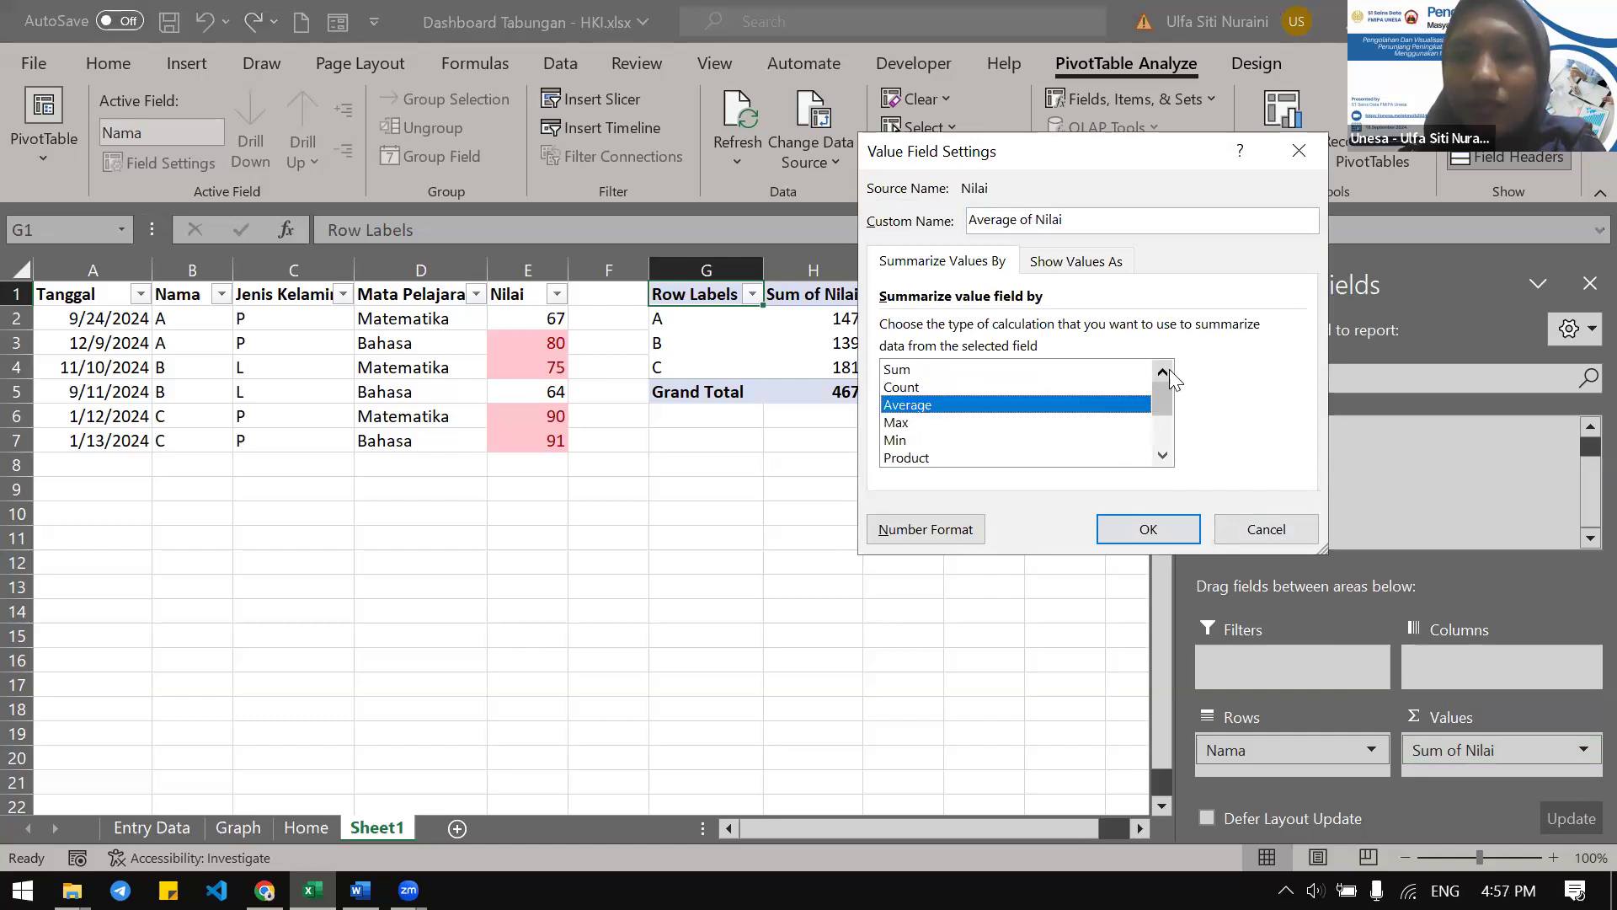
left_click(958, 389)
left_click(967, 405)
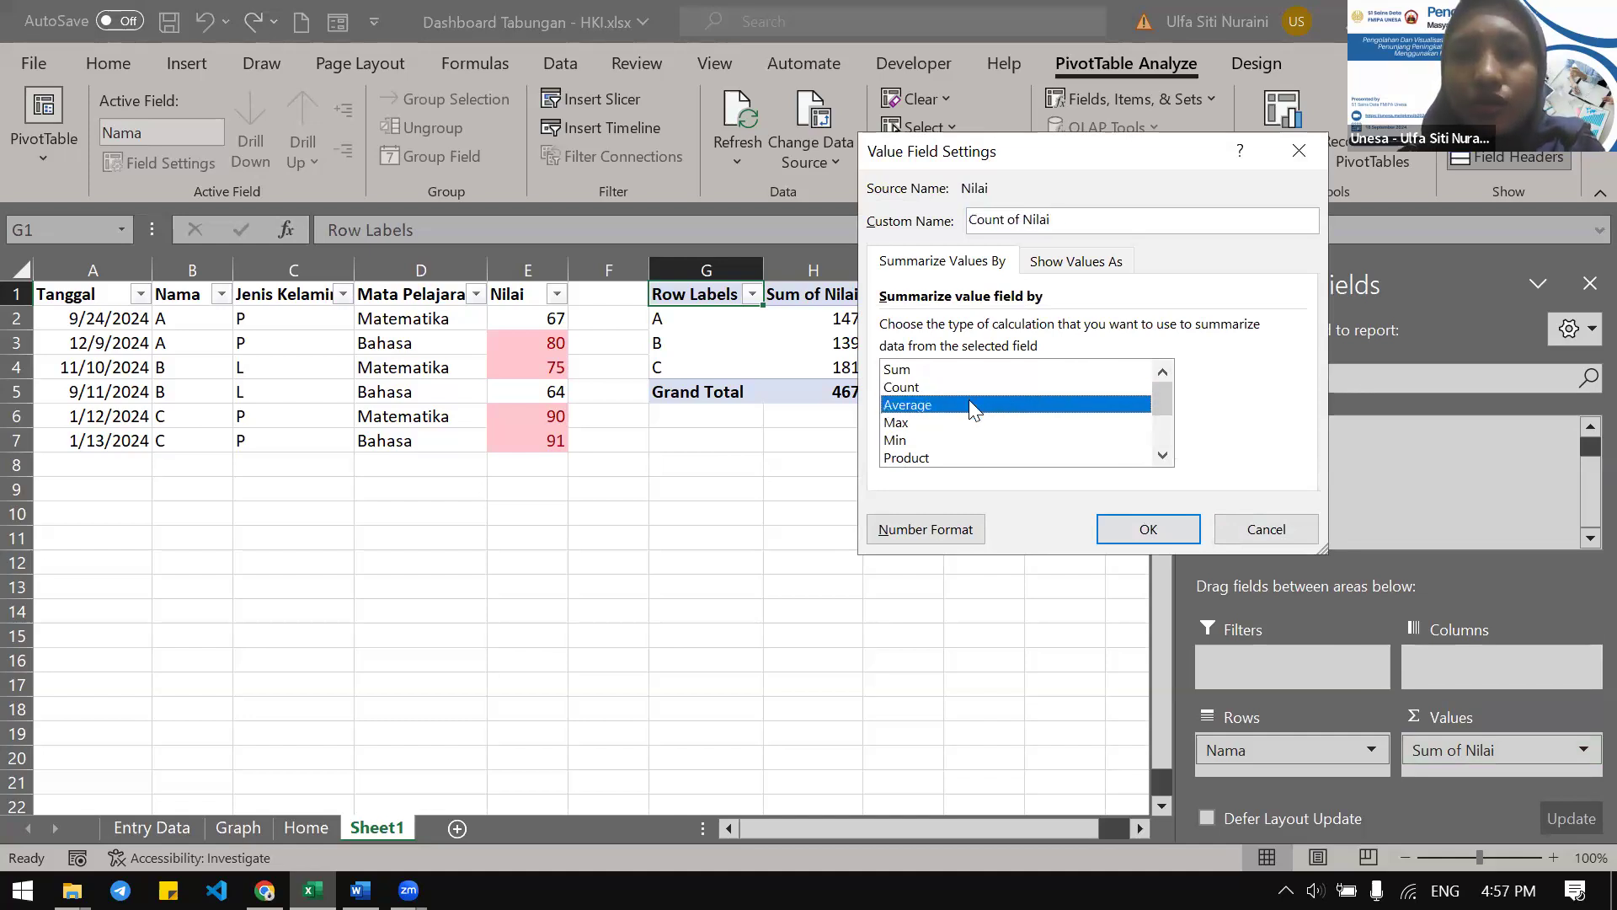
left_click(926, 422)
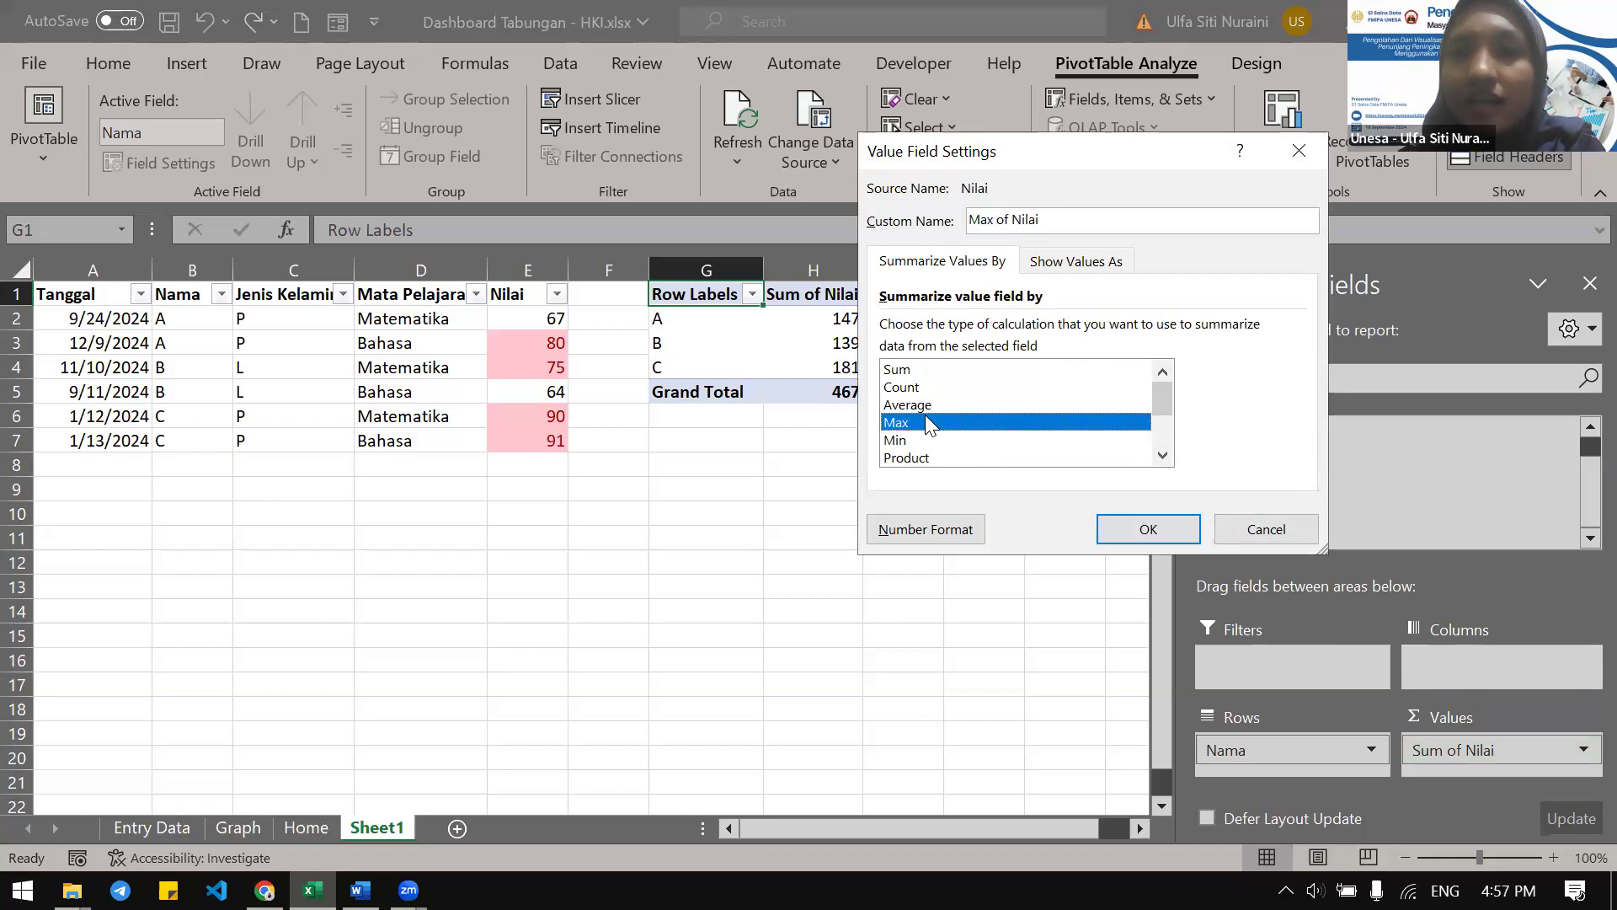
left_click(1160, 433)
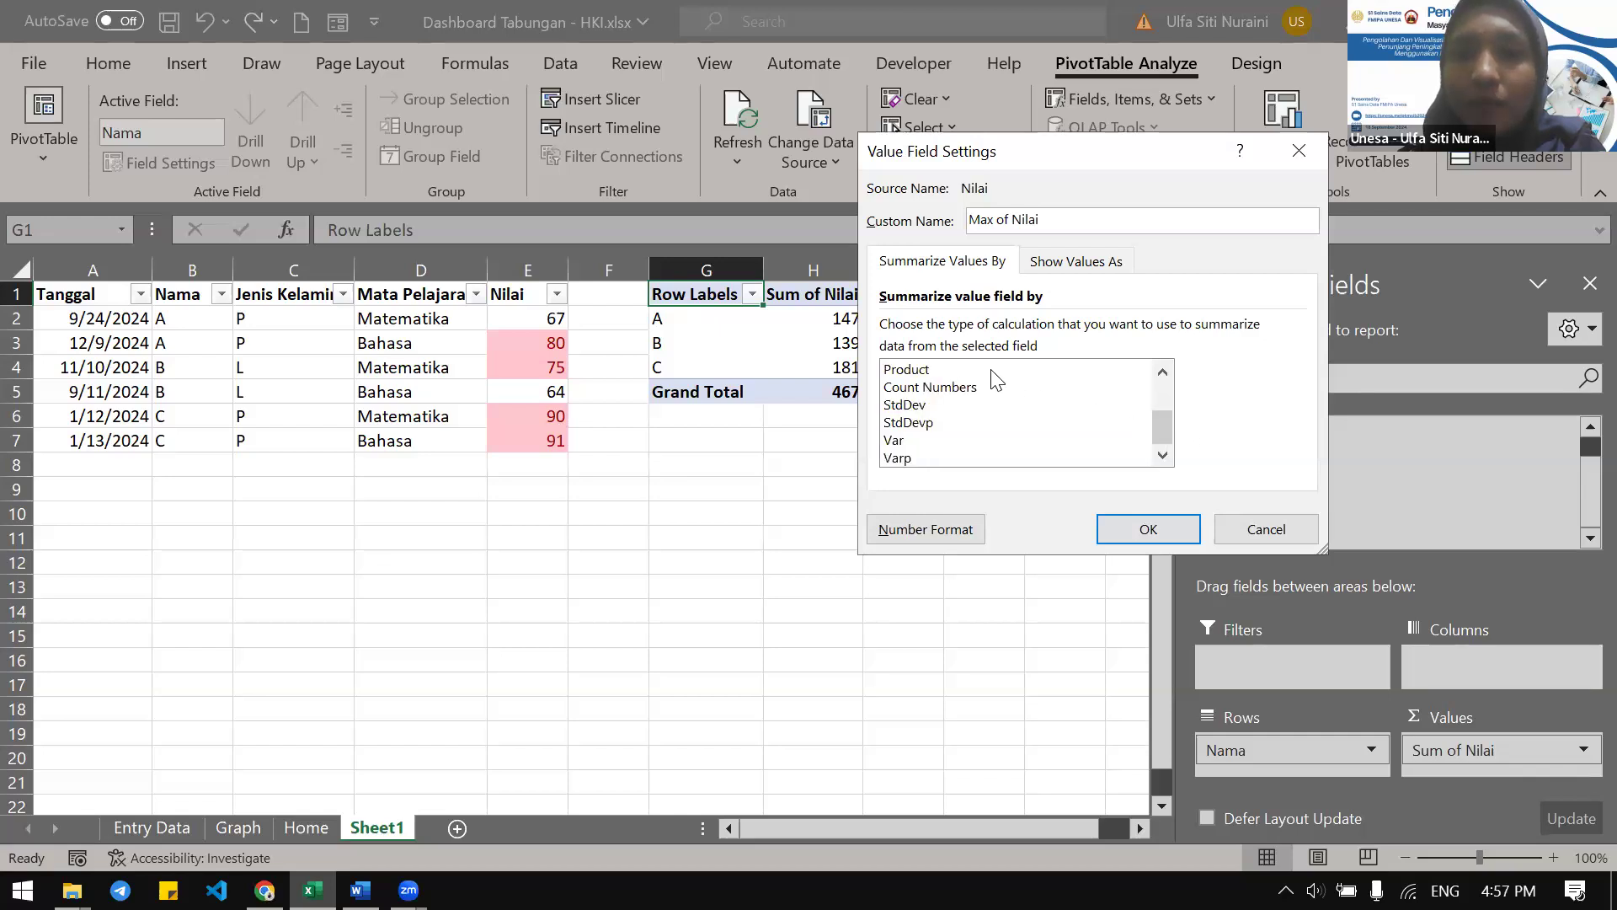
left_click(992, 375)
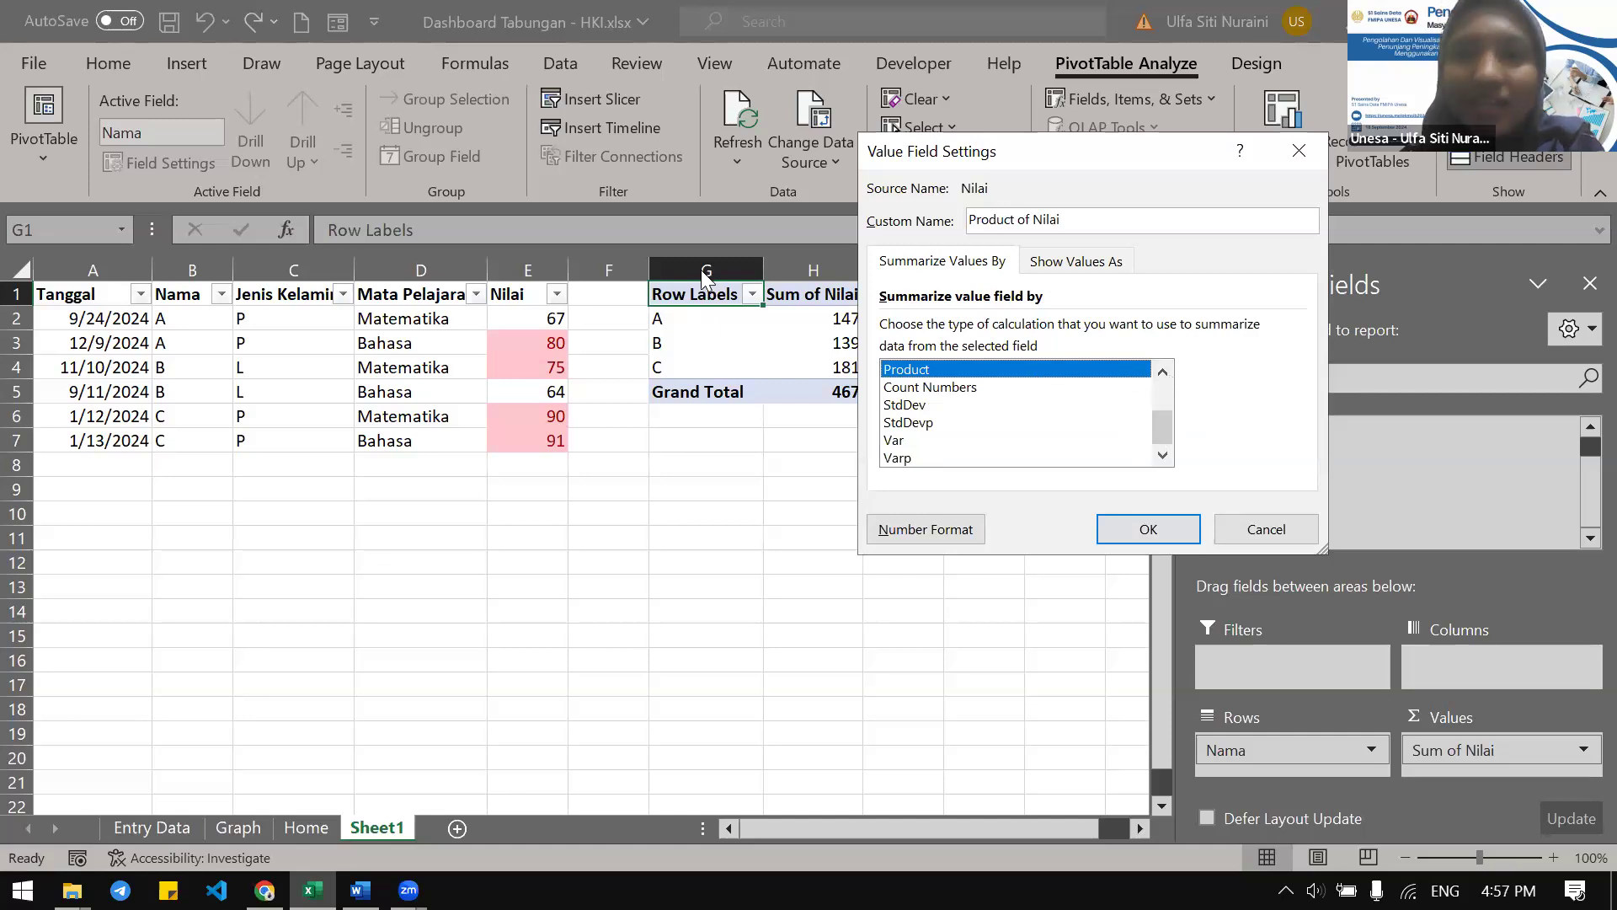
left_click(964, 409)
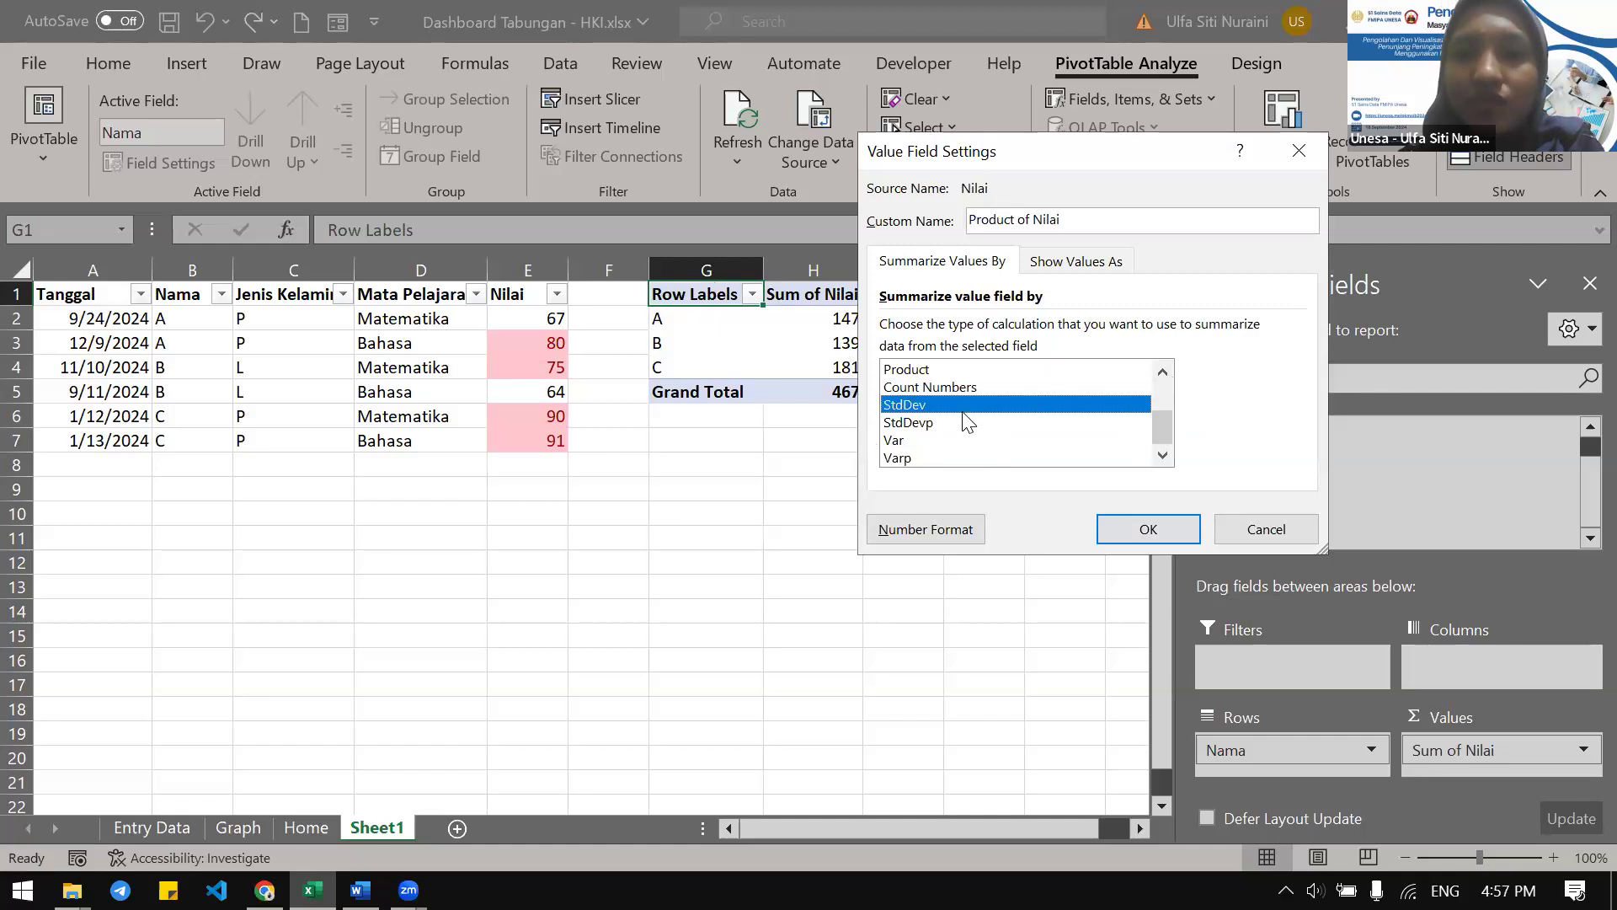
Summarize the Nilai value field by Average and apply the setting
left_click(1161, 389)
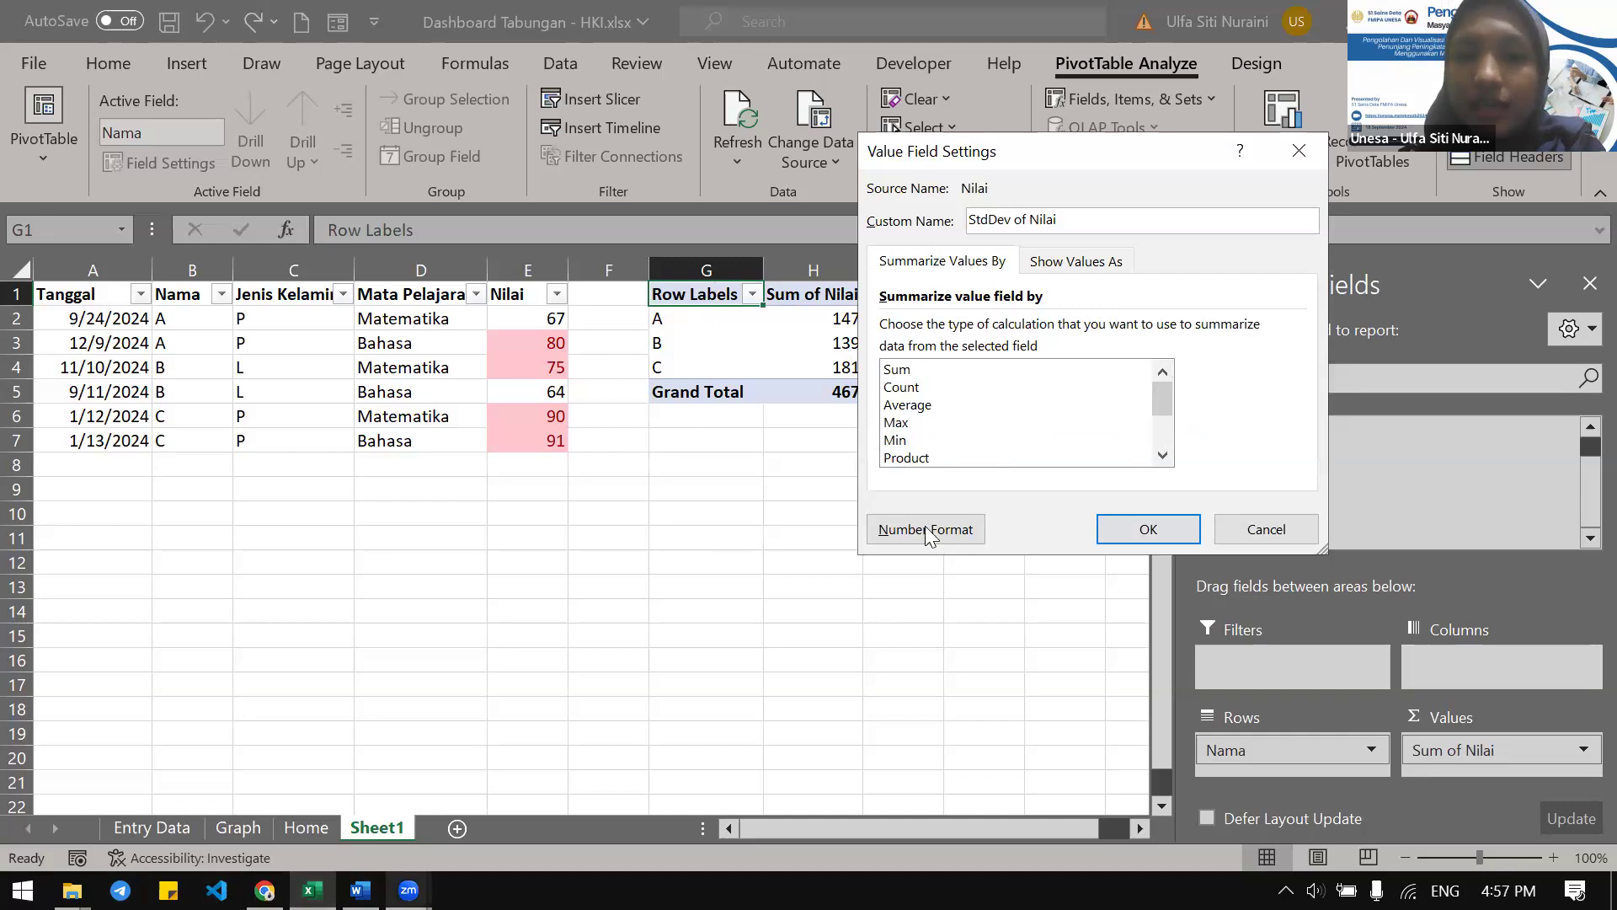
left_click(977, 404)
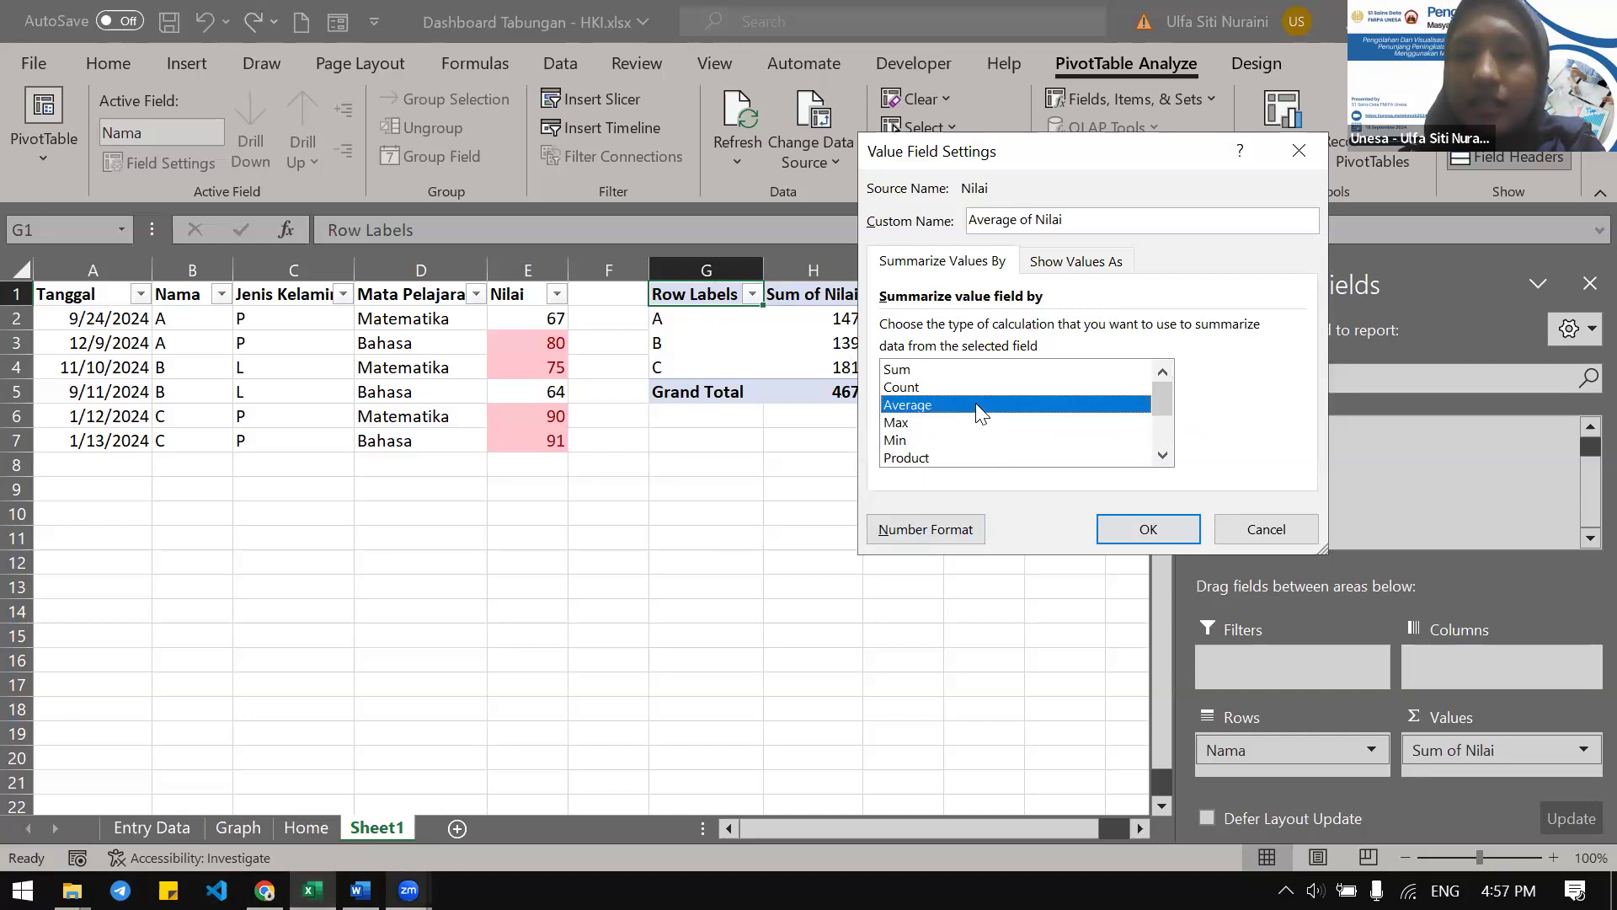
left_click(1149, 529)
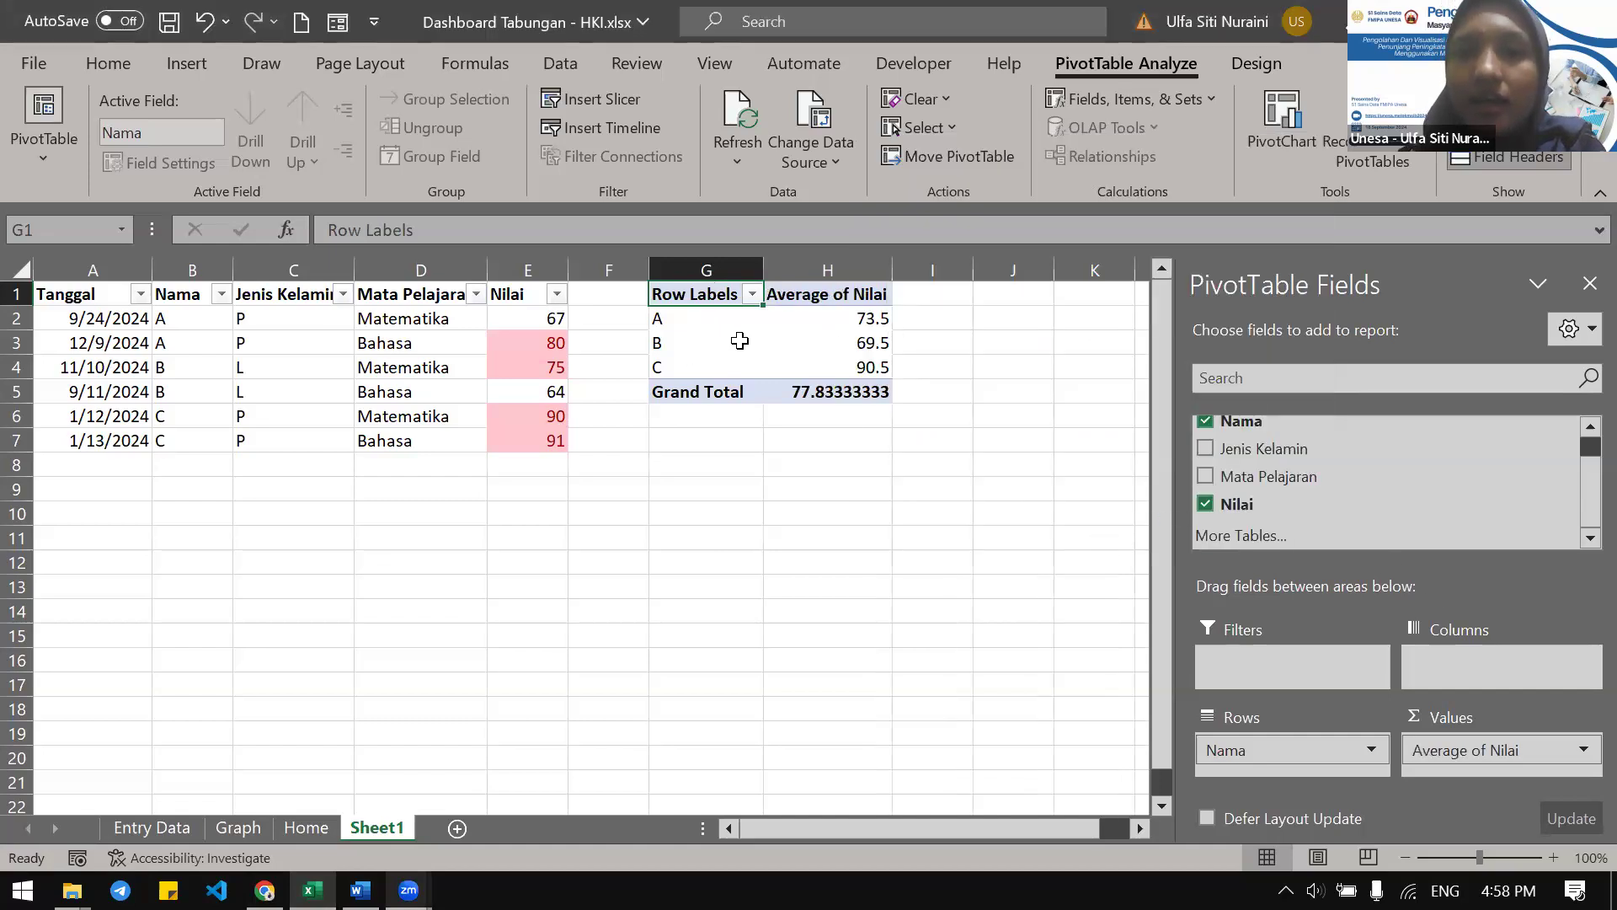
Examine the average Nilai in the PivotTable for each of the names A, B and C
left_click(842, 318)
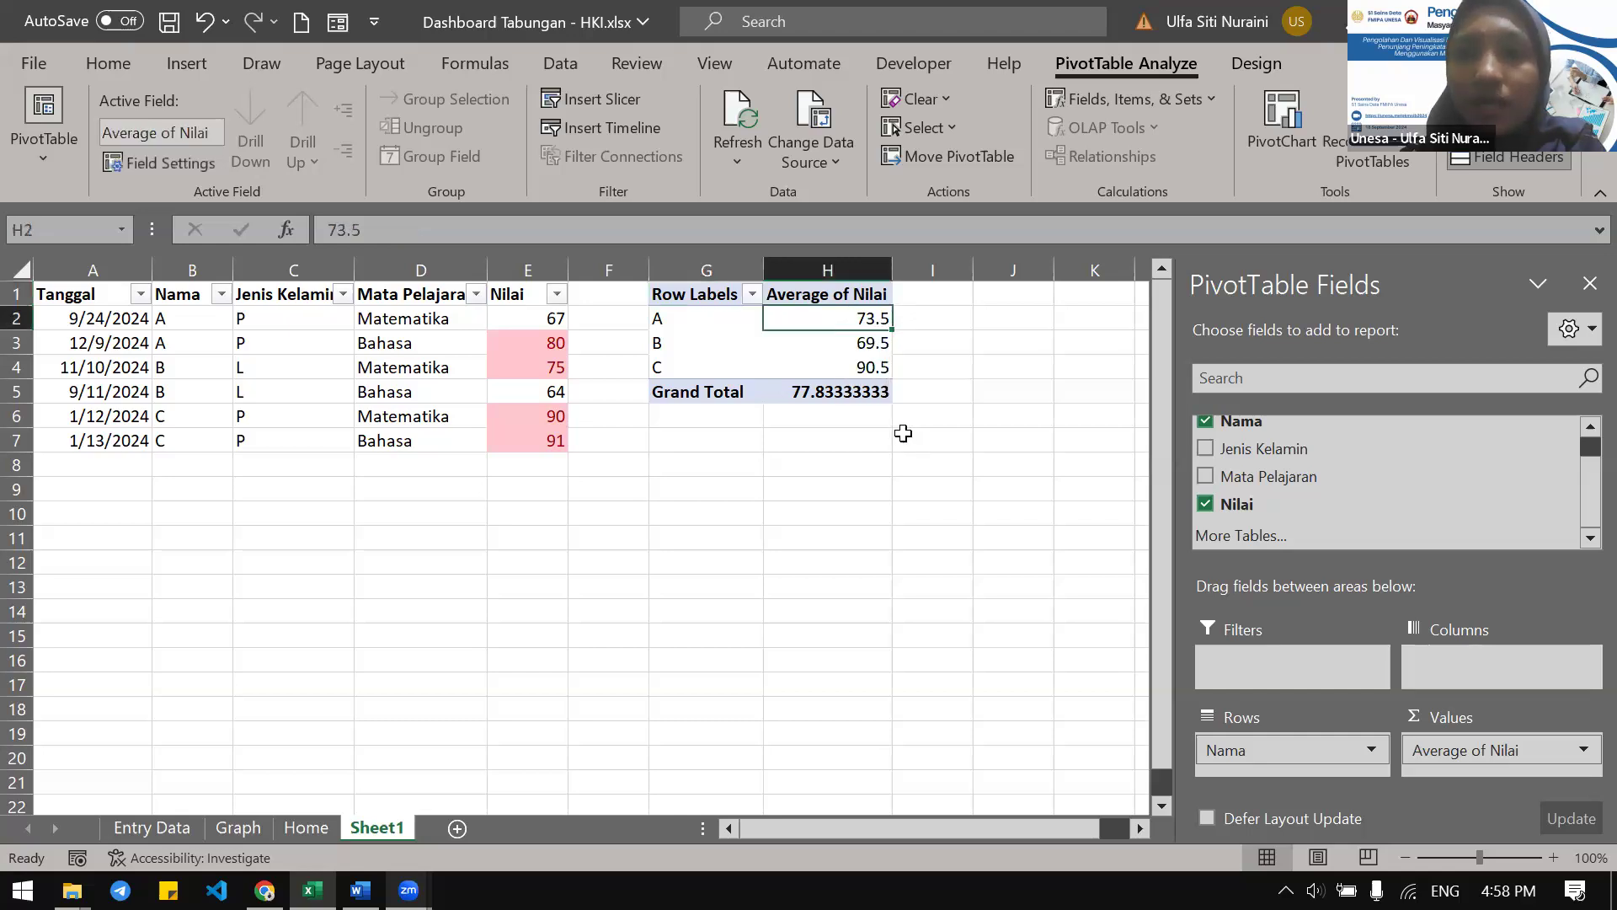
left_click(697, 325)
left_click(841, 340)
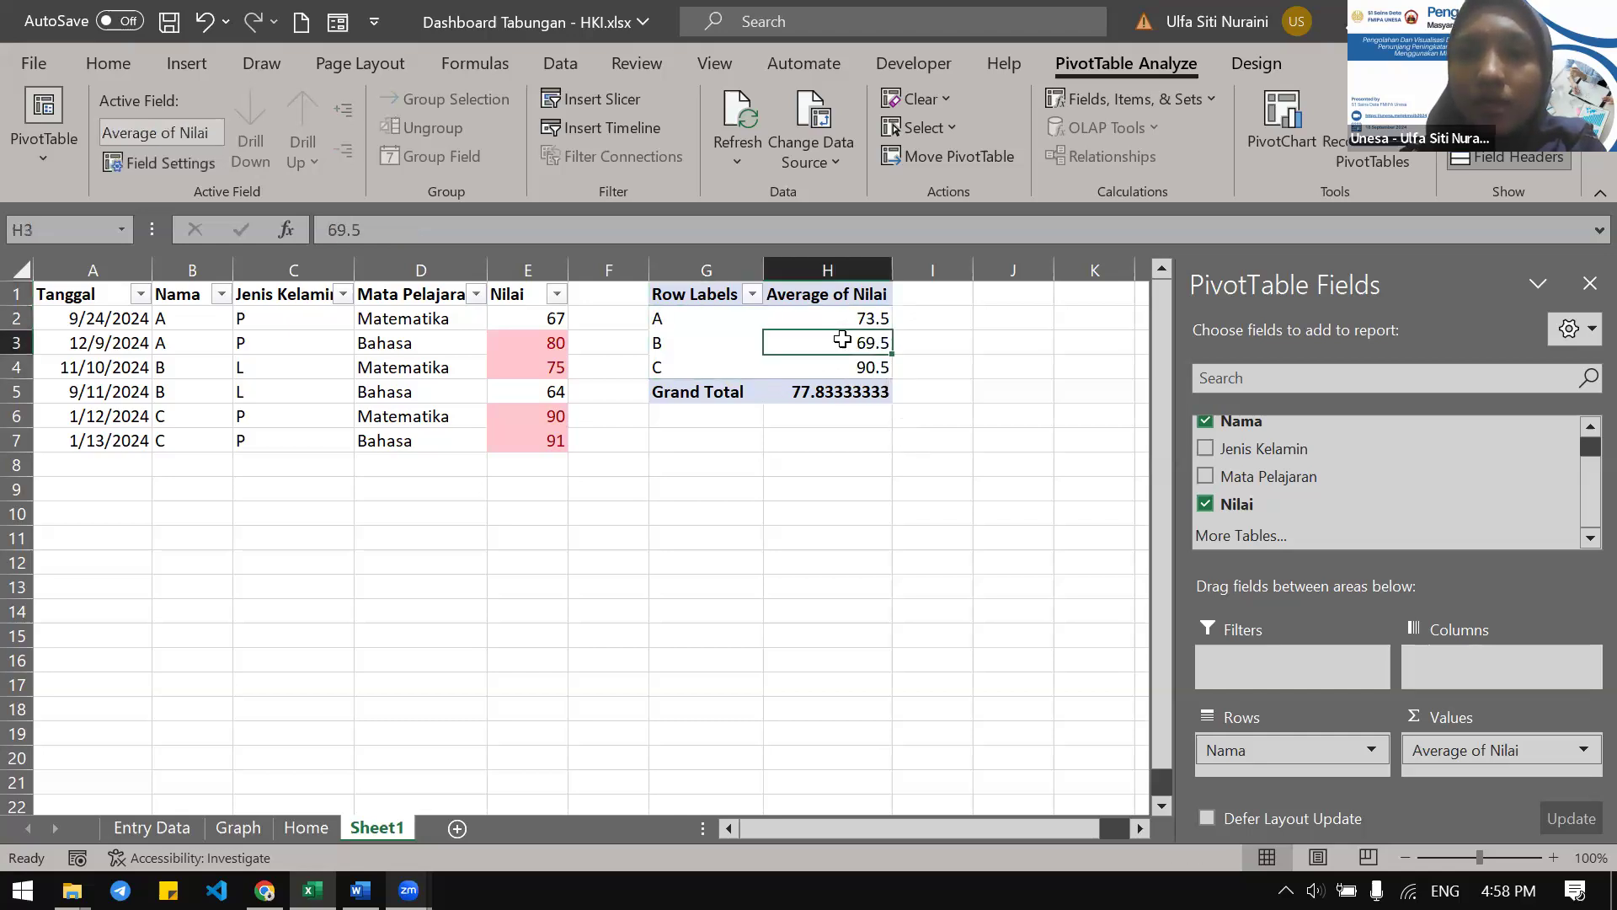
left_click(671, 367)
left_click(810, 371)
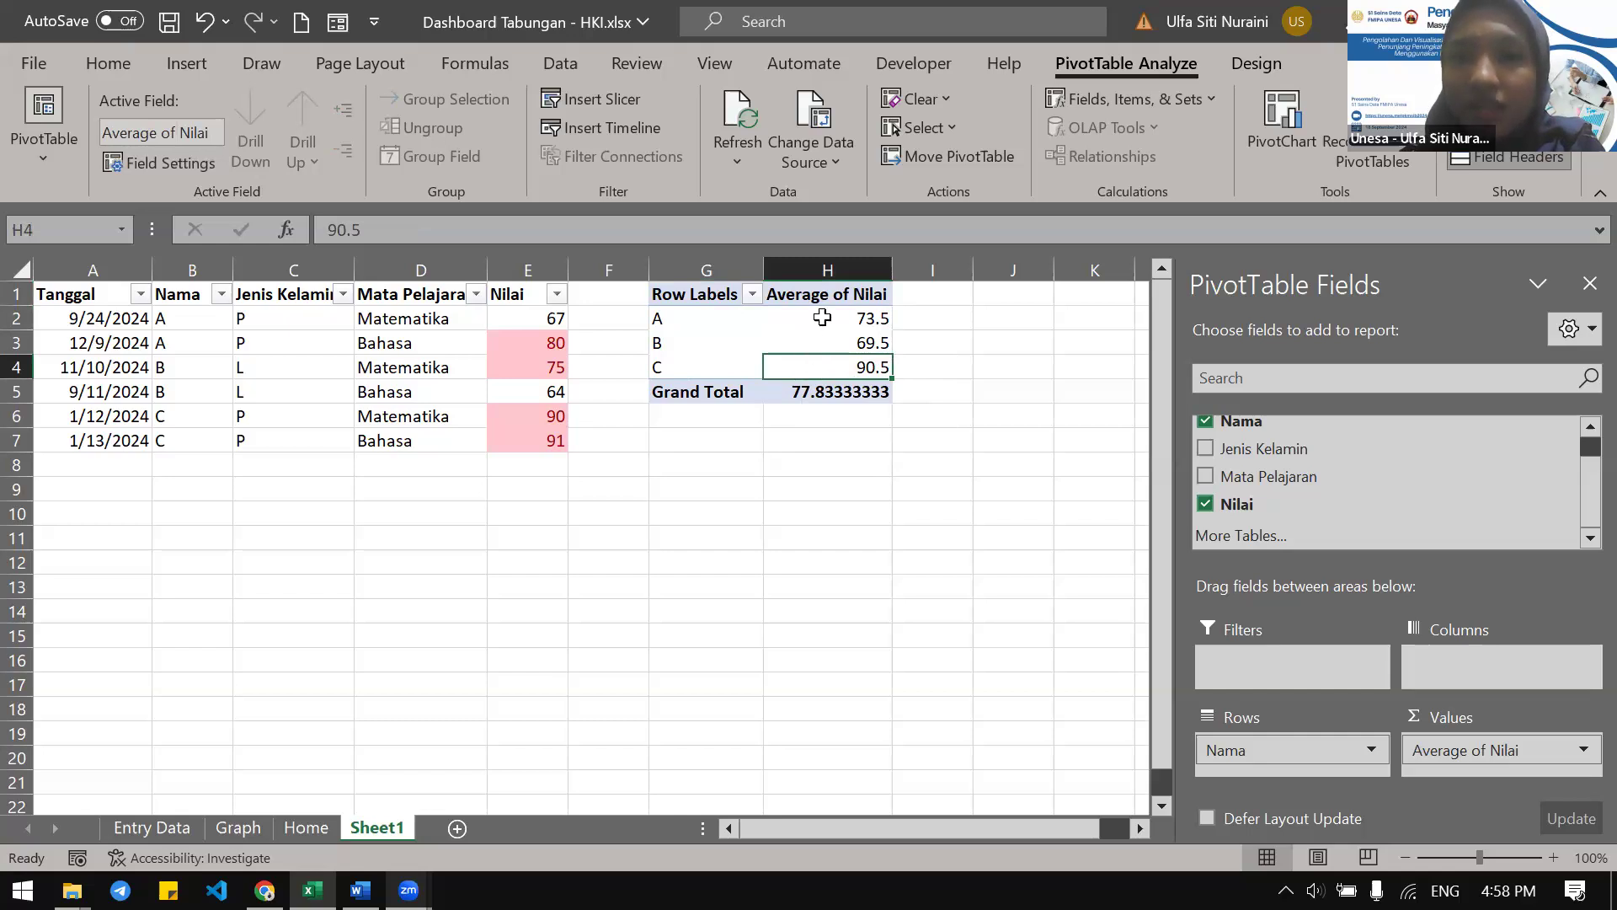
mouse_move(824, 318)
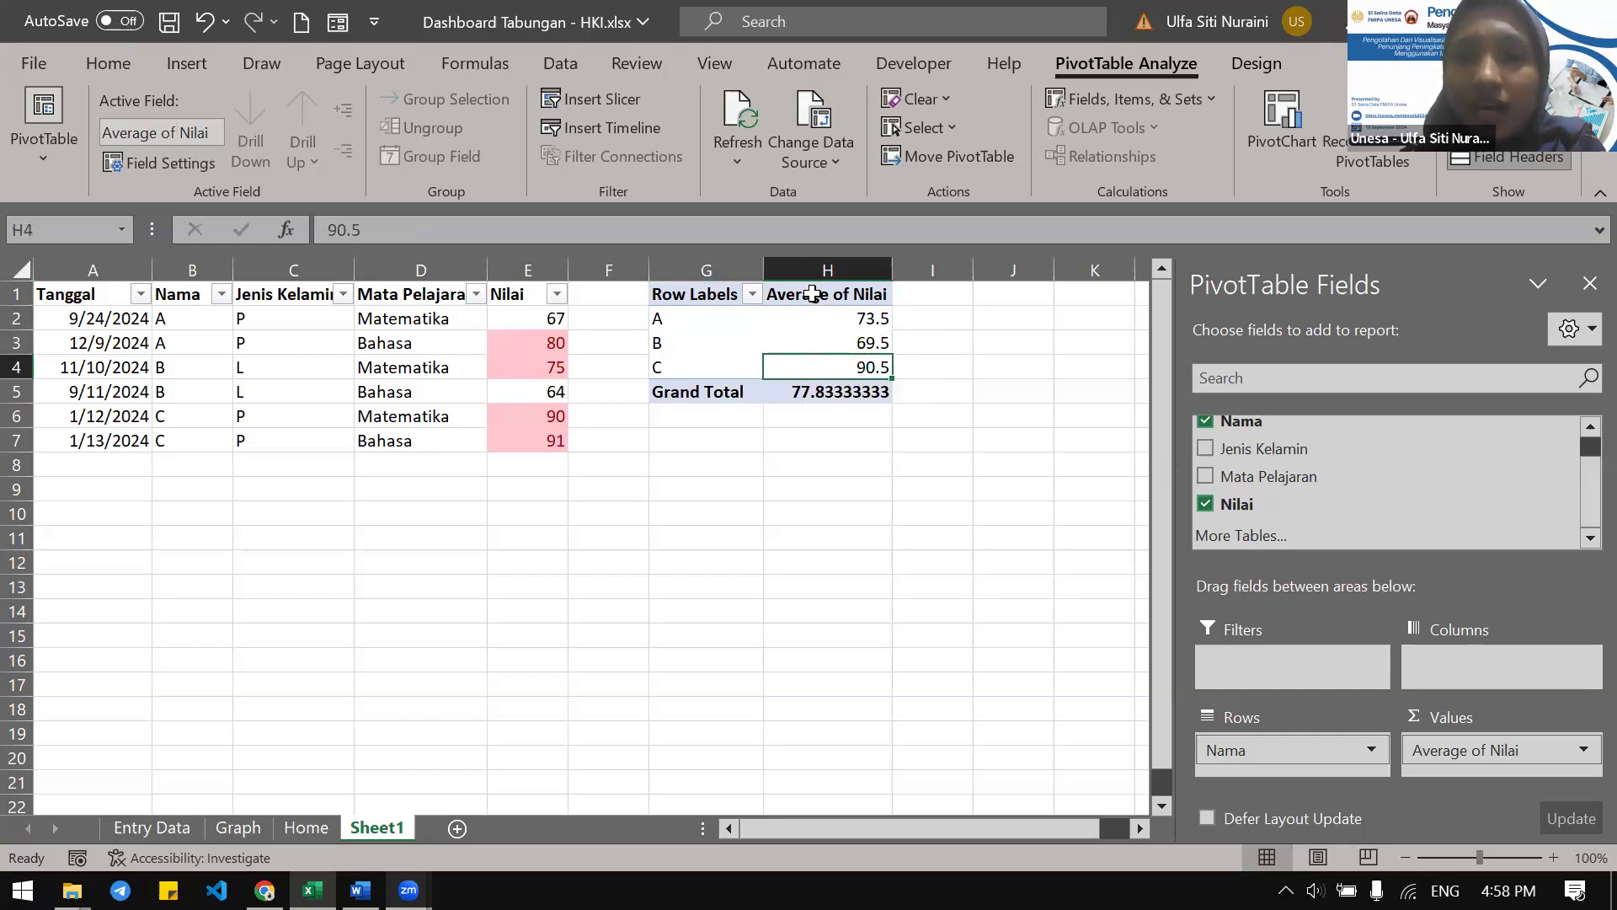
Sort the PivotTable's names by their average Nilai from largest to smallest and check the top-ranked name
right_click(812, 293)
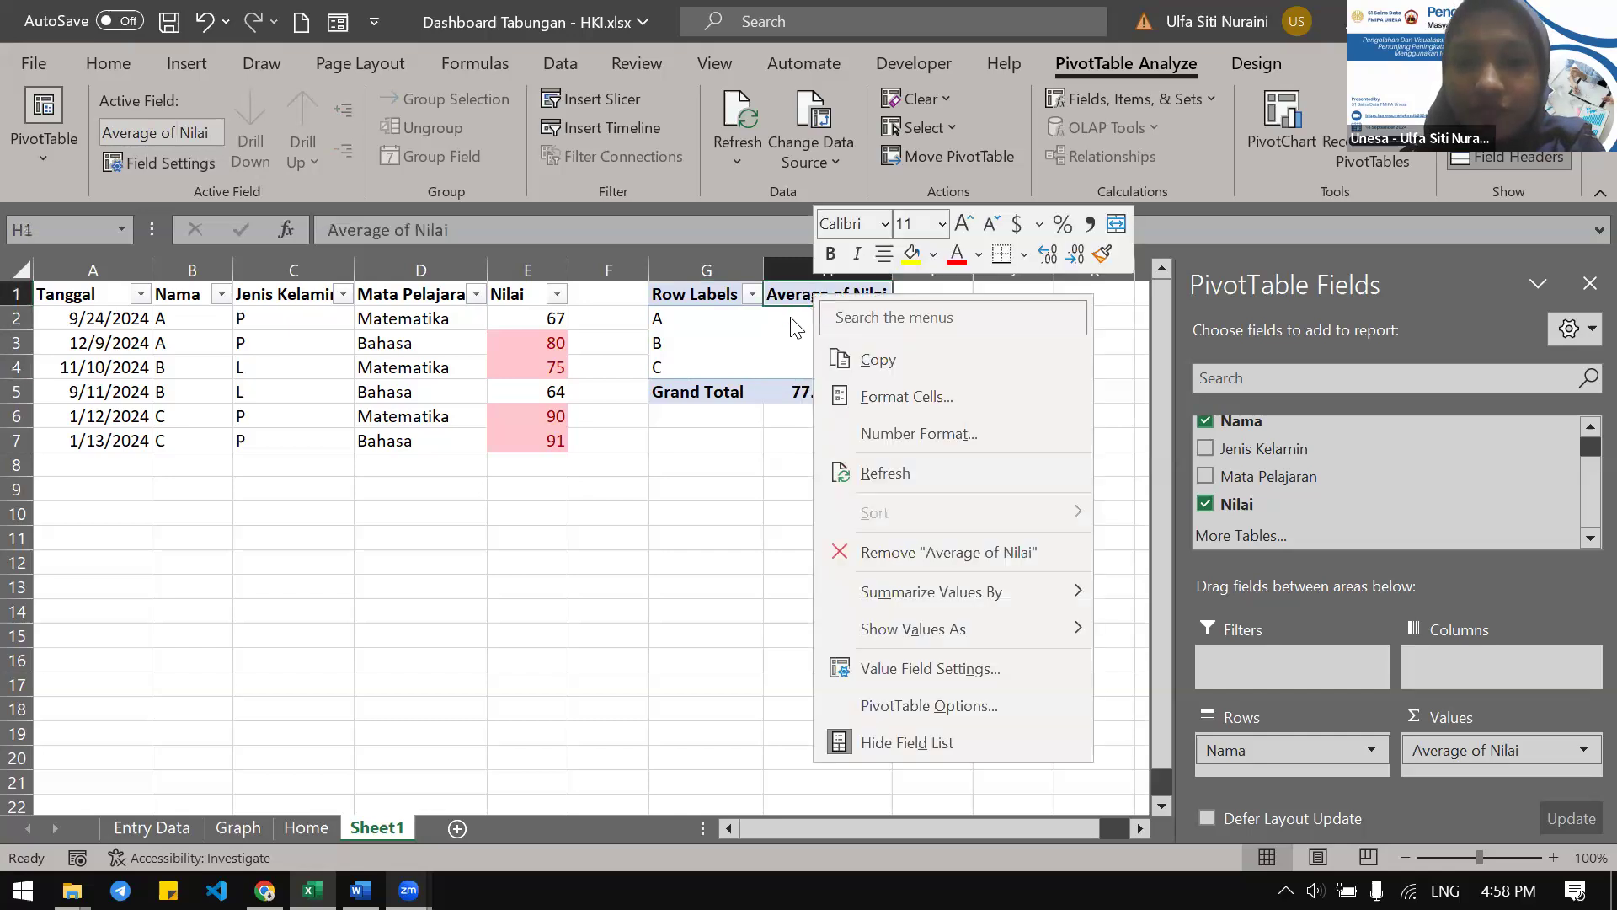
left_click(782, 321)
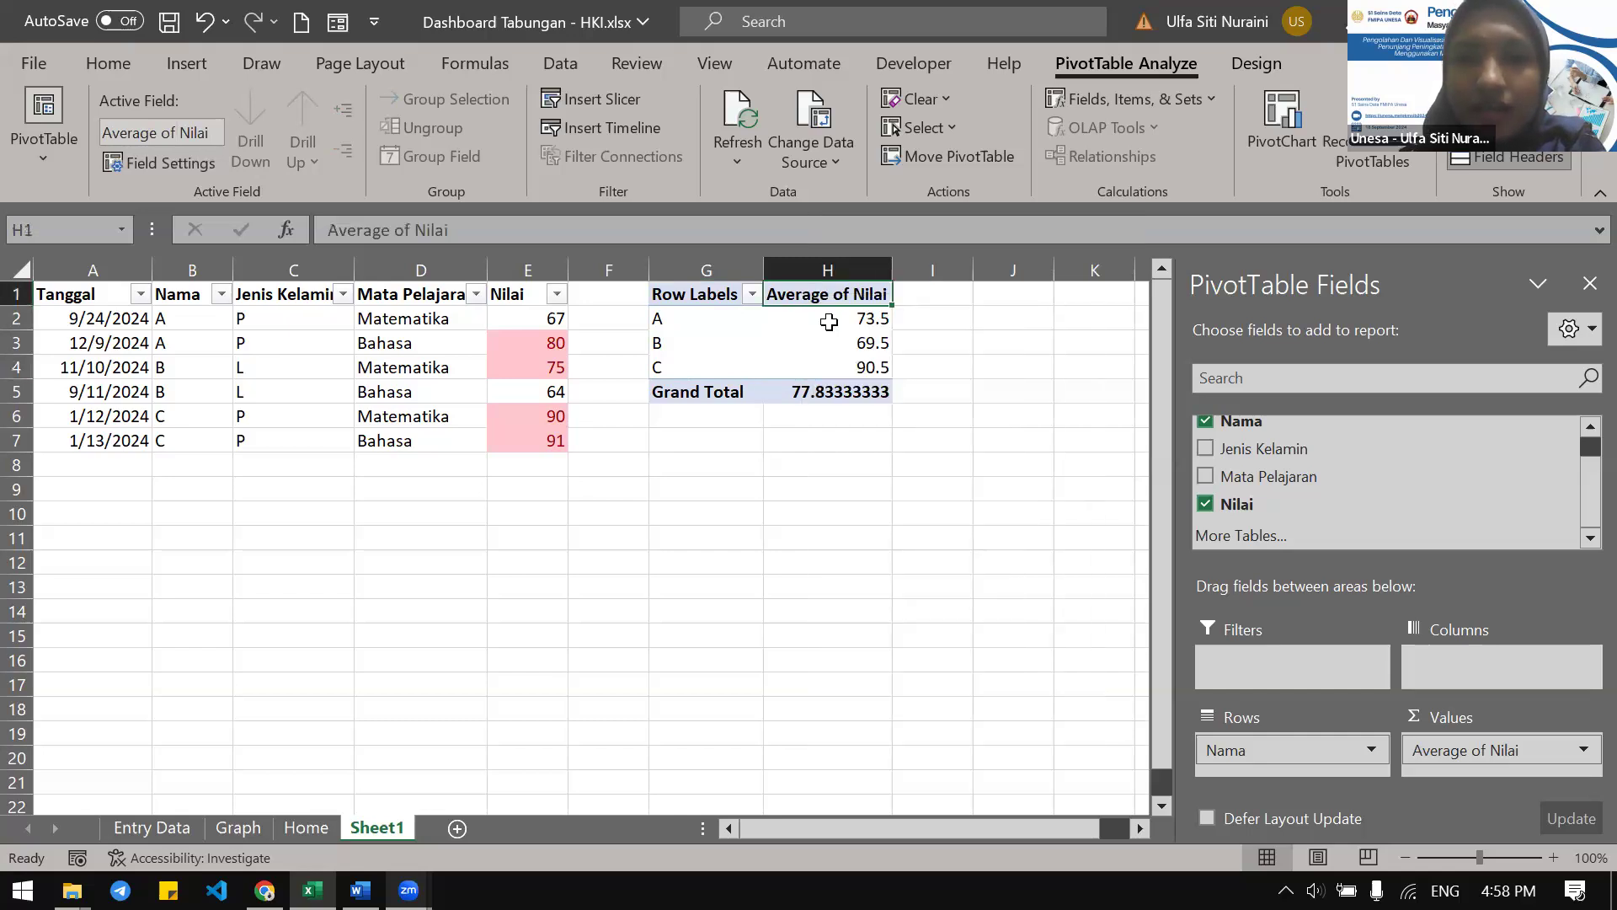
right_click(829, 321)
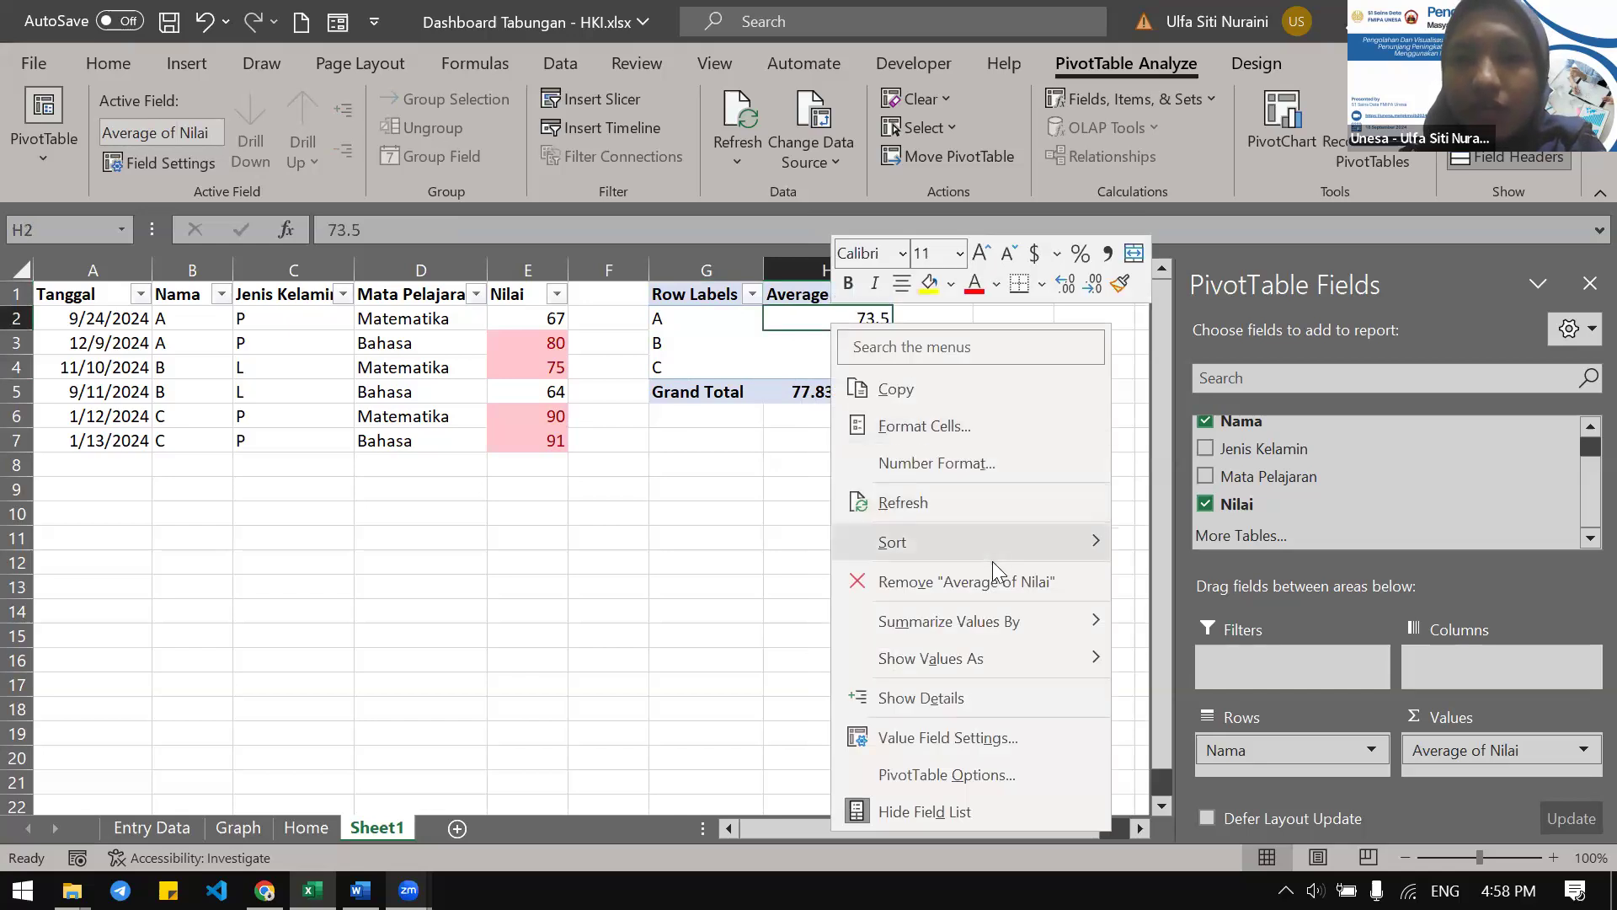
mouse_move(1049, 549)
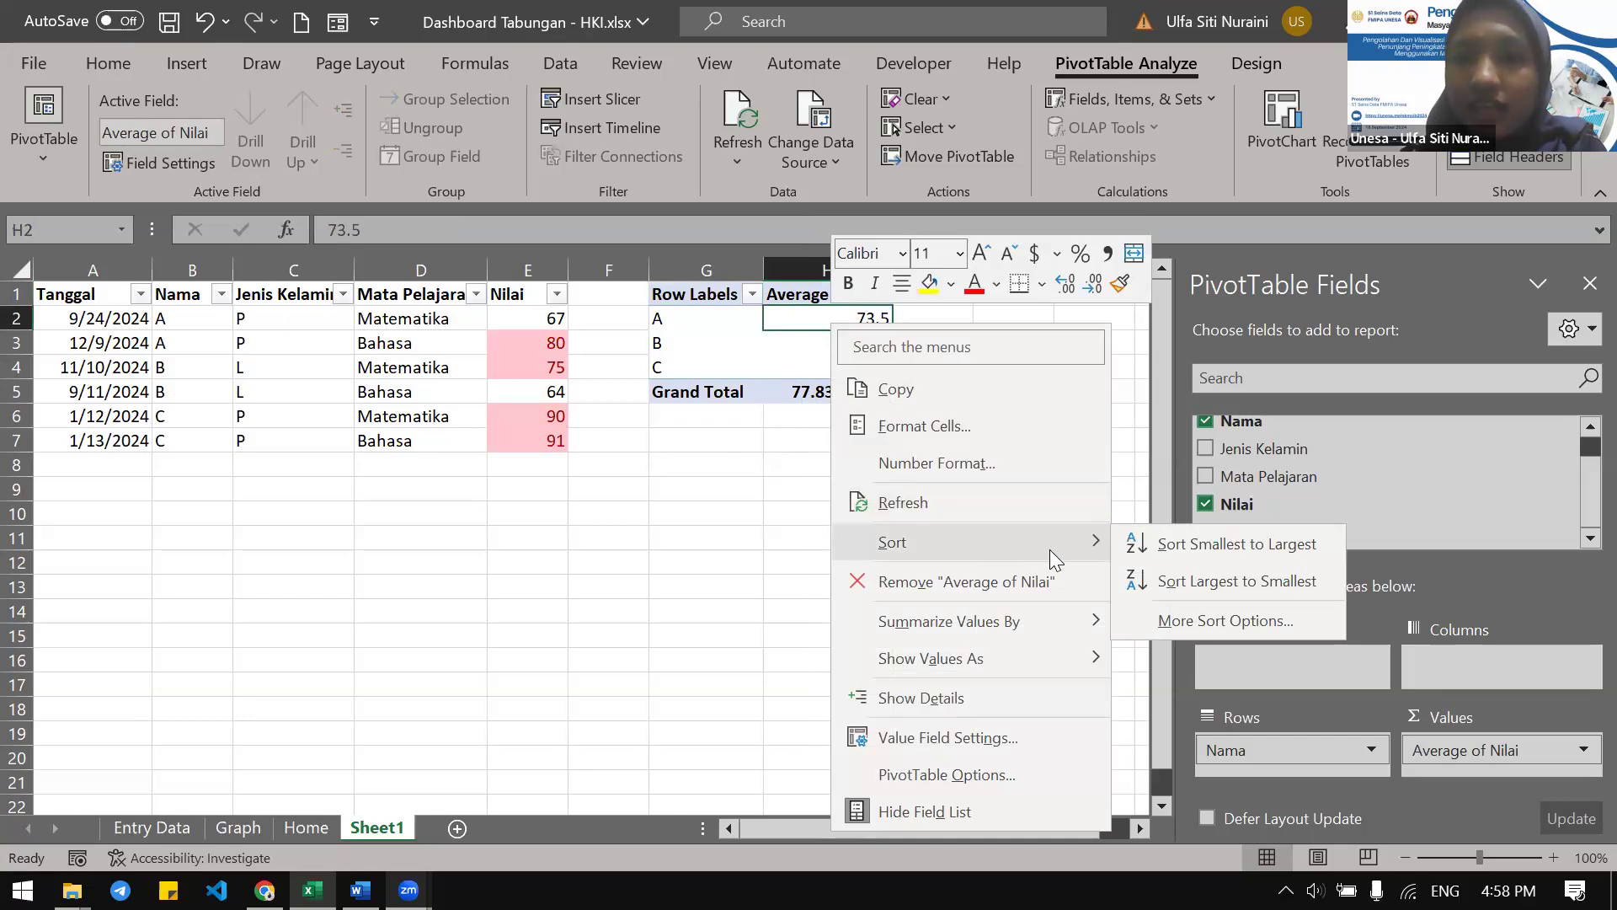
left_click(1179, 580)
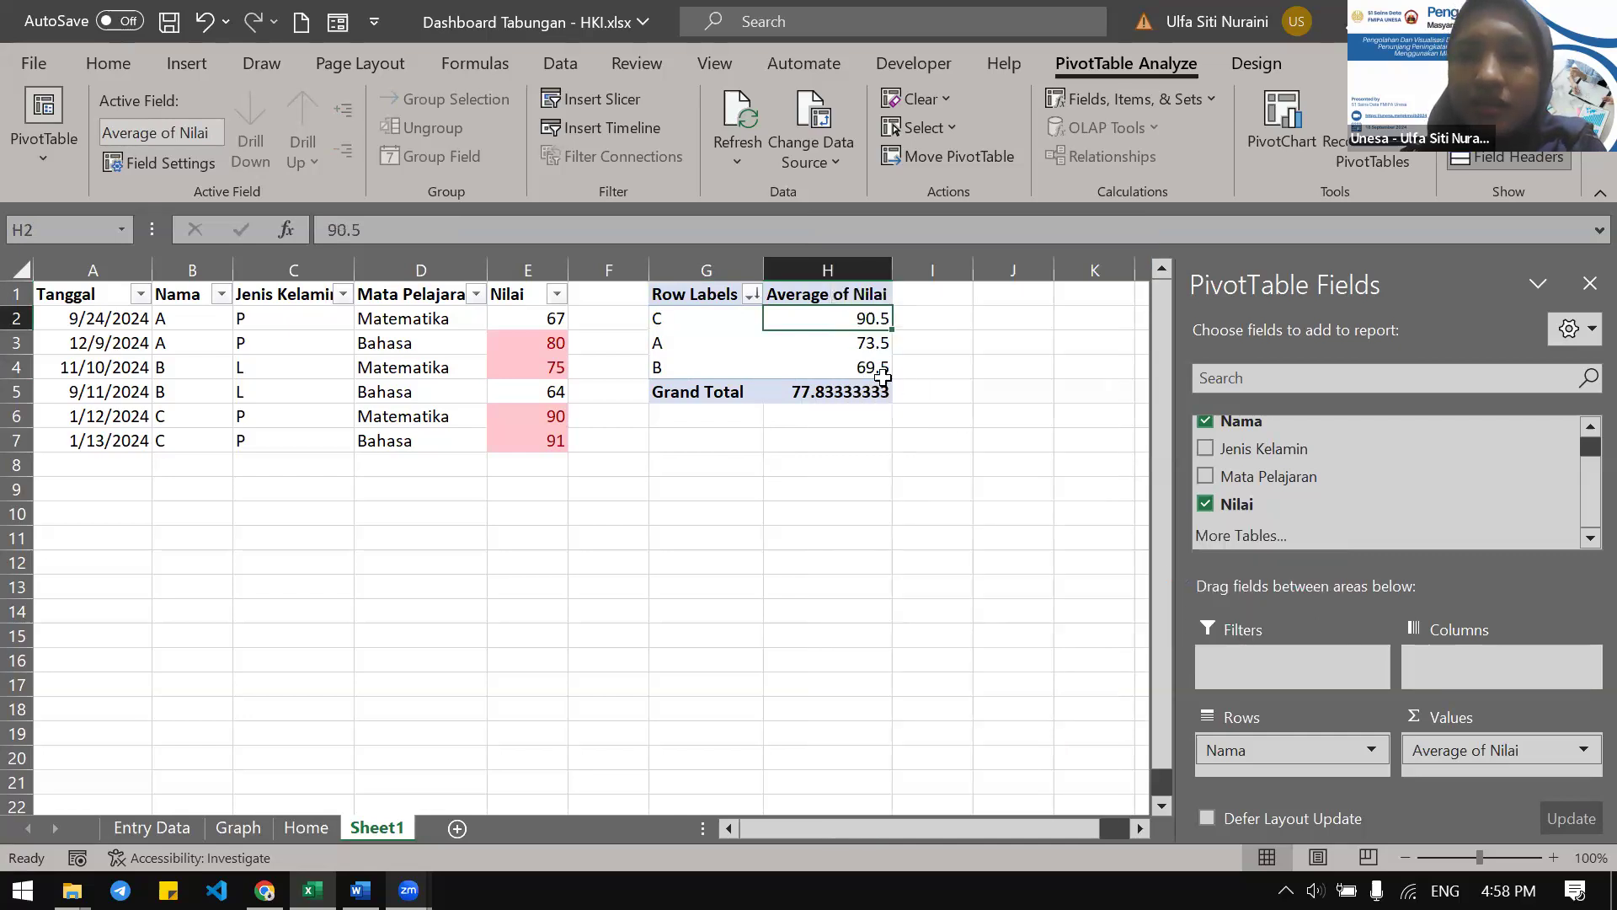
left_click(678, 323)
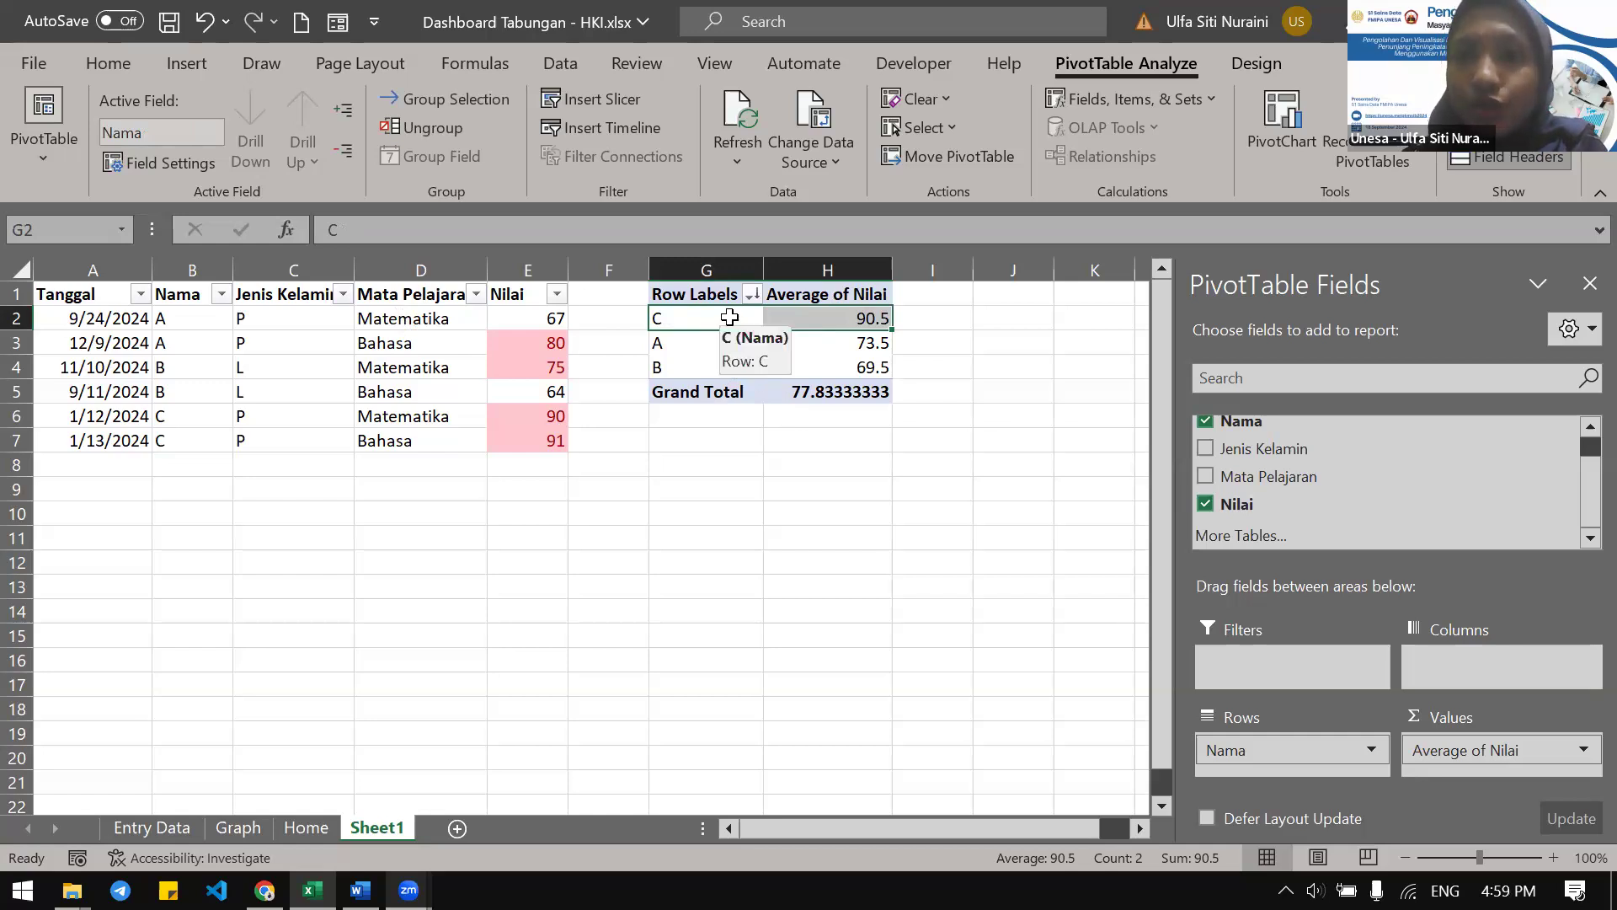
left_click(817, 327)
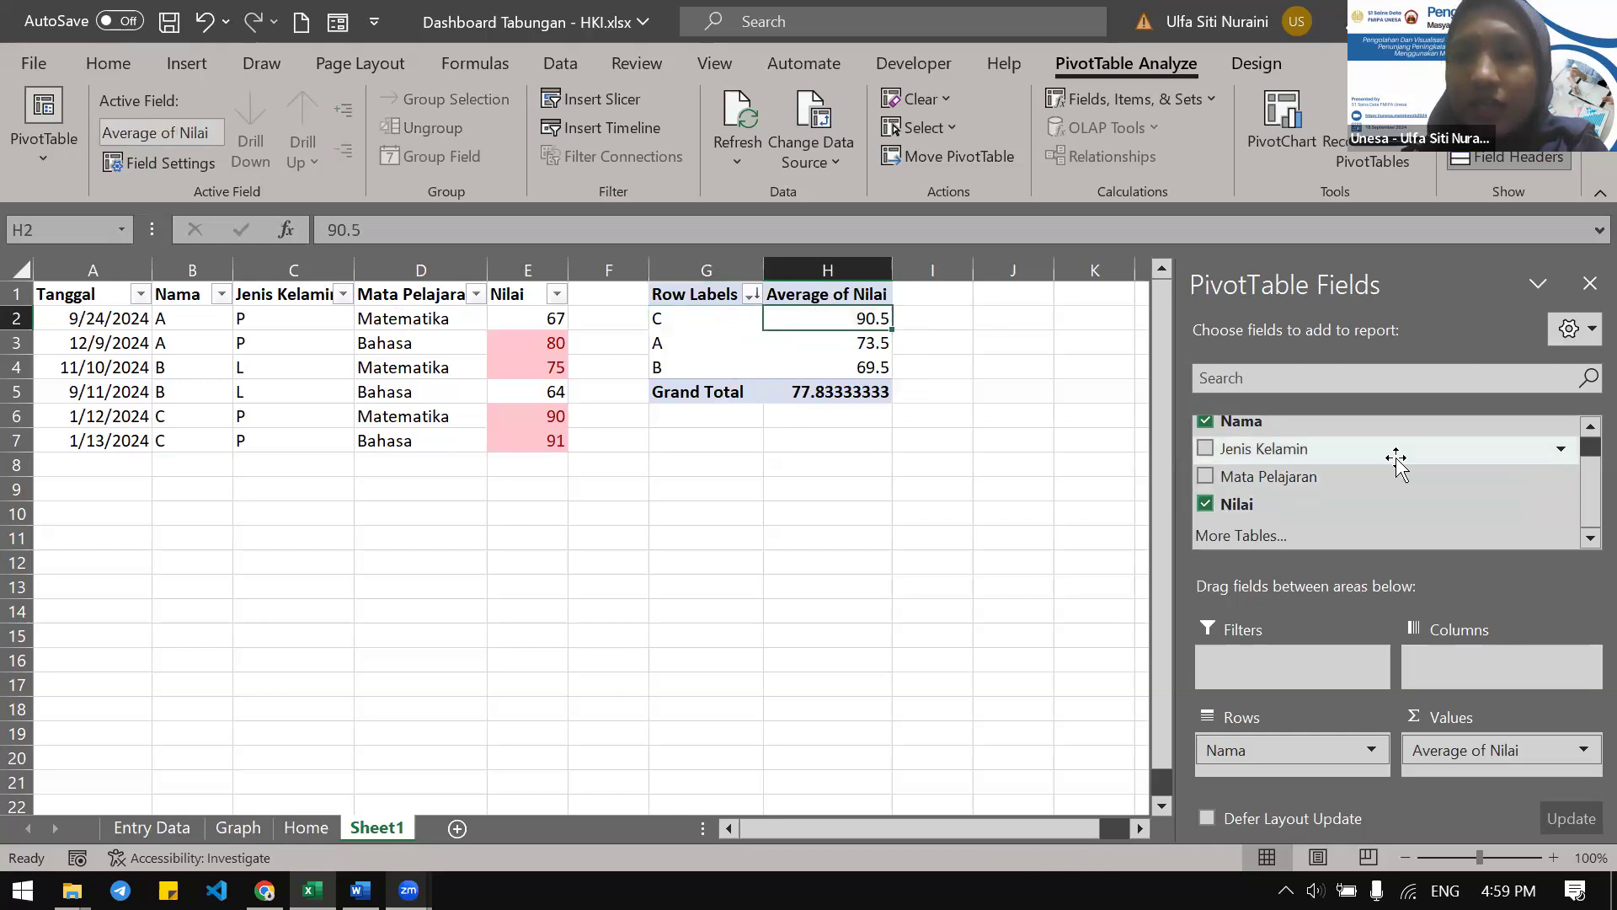
Replace the Nama field with Mata Pelajaran in the PivotTable's rows to average Nilai by subject
left_click(1206, 420)
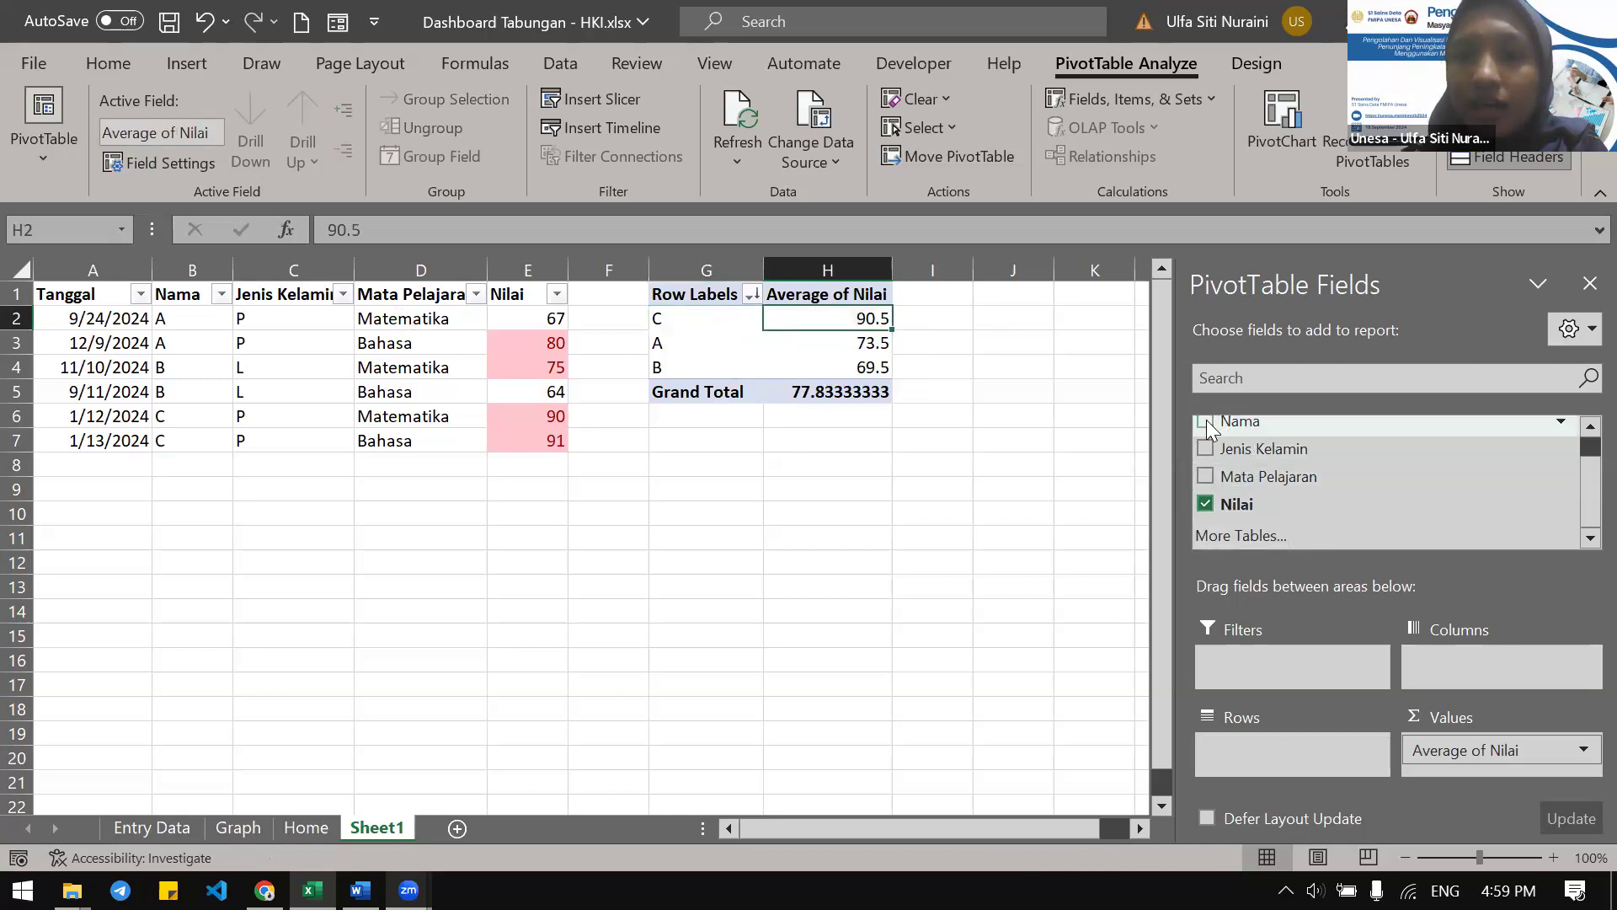
left_click_drag(1268, 475, 1255, 763)
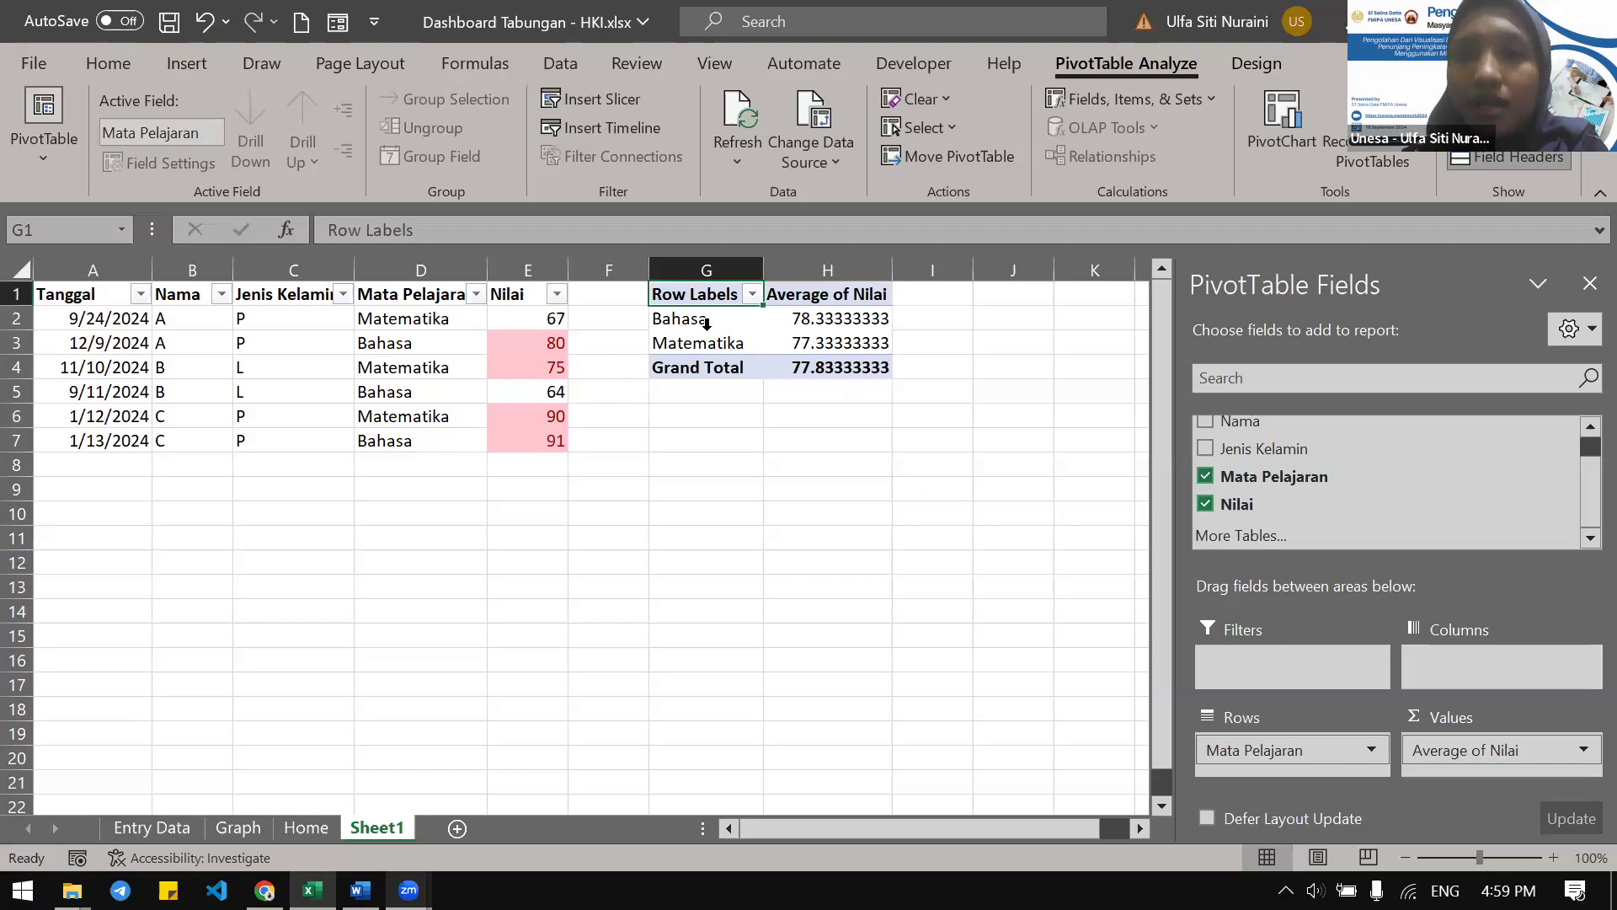
left_click(807, 320)
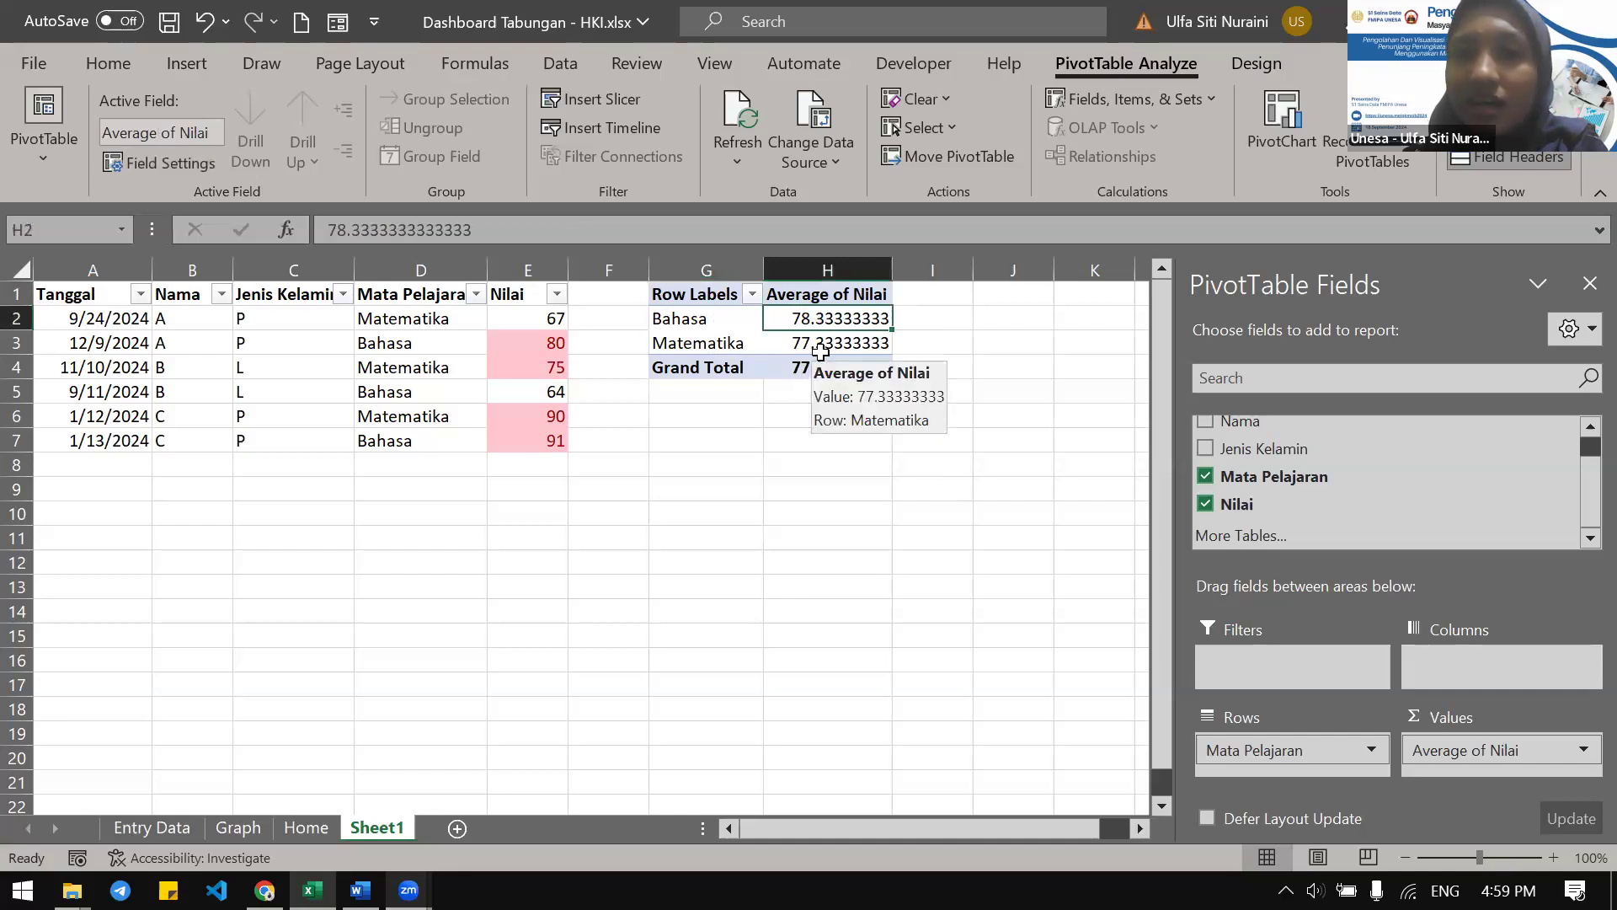
Sort the PivotTable's subjects by average Nilai from largest to smallest
right_click(839, 325)
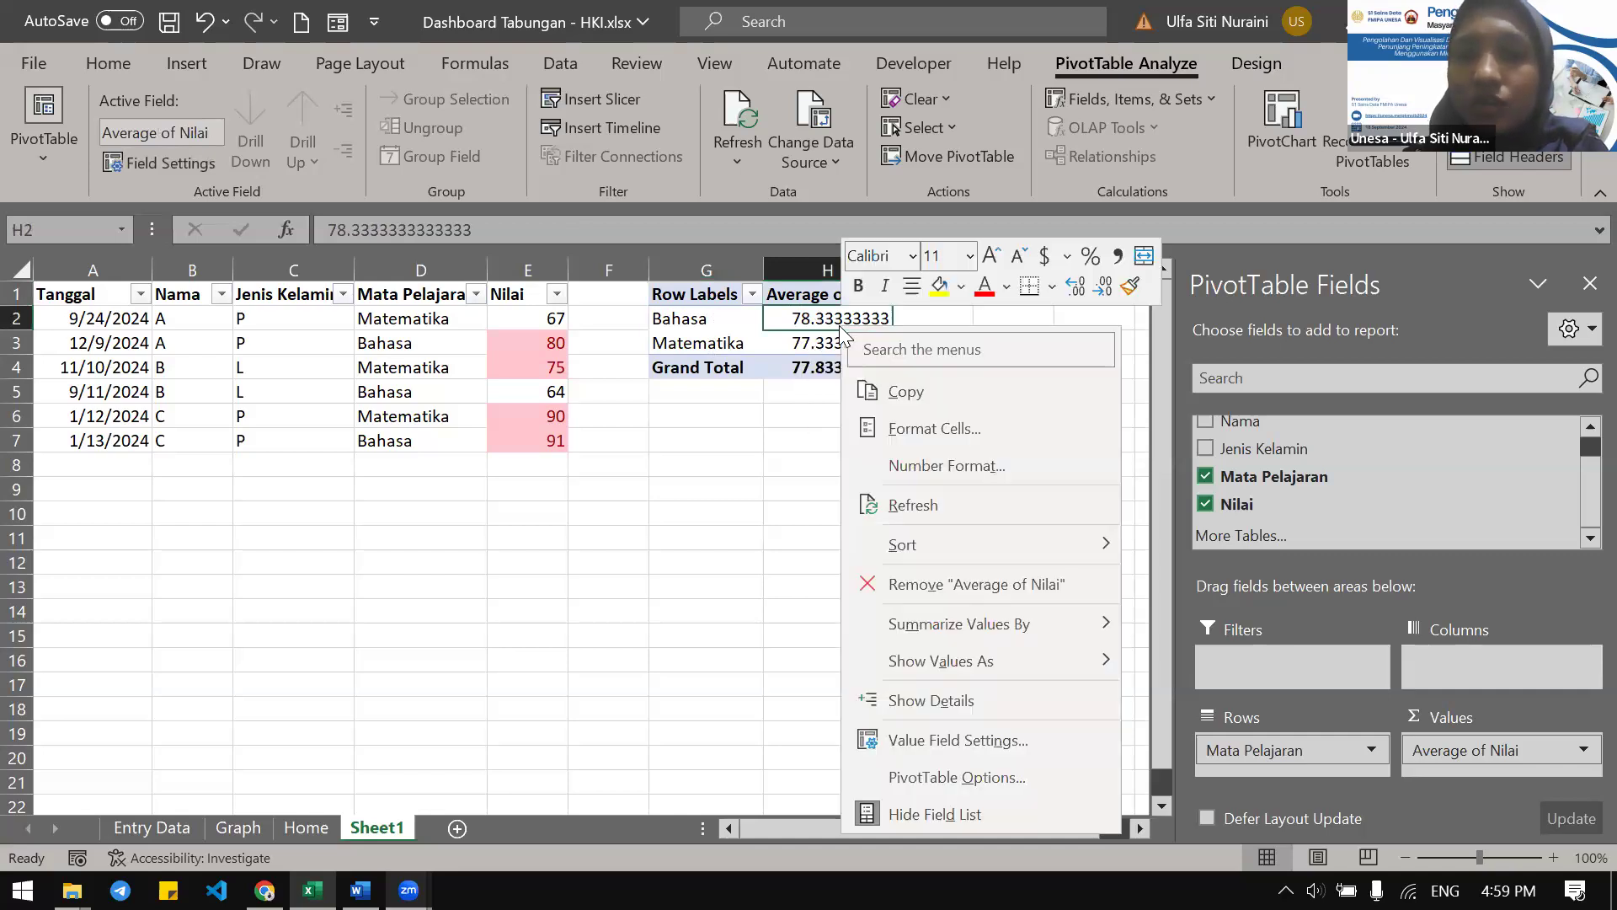
mouse_move(998, 547)
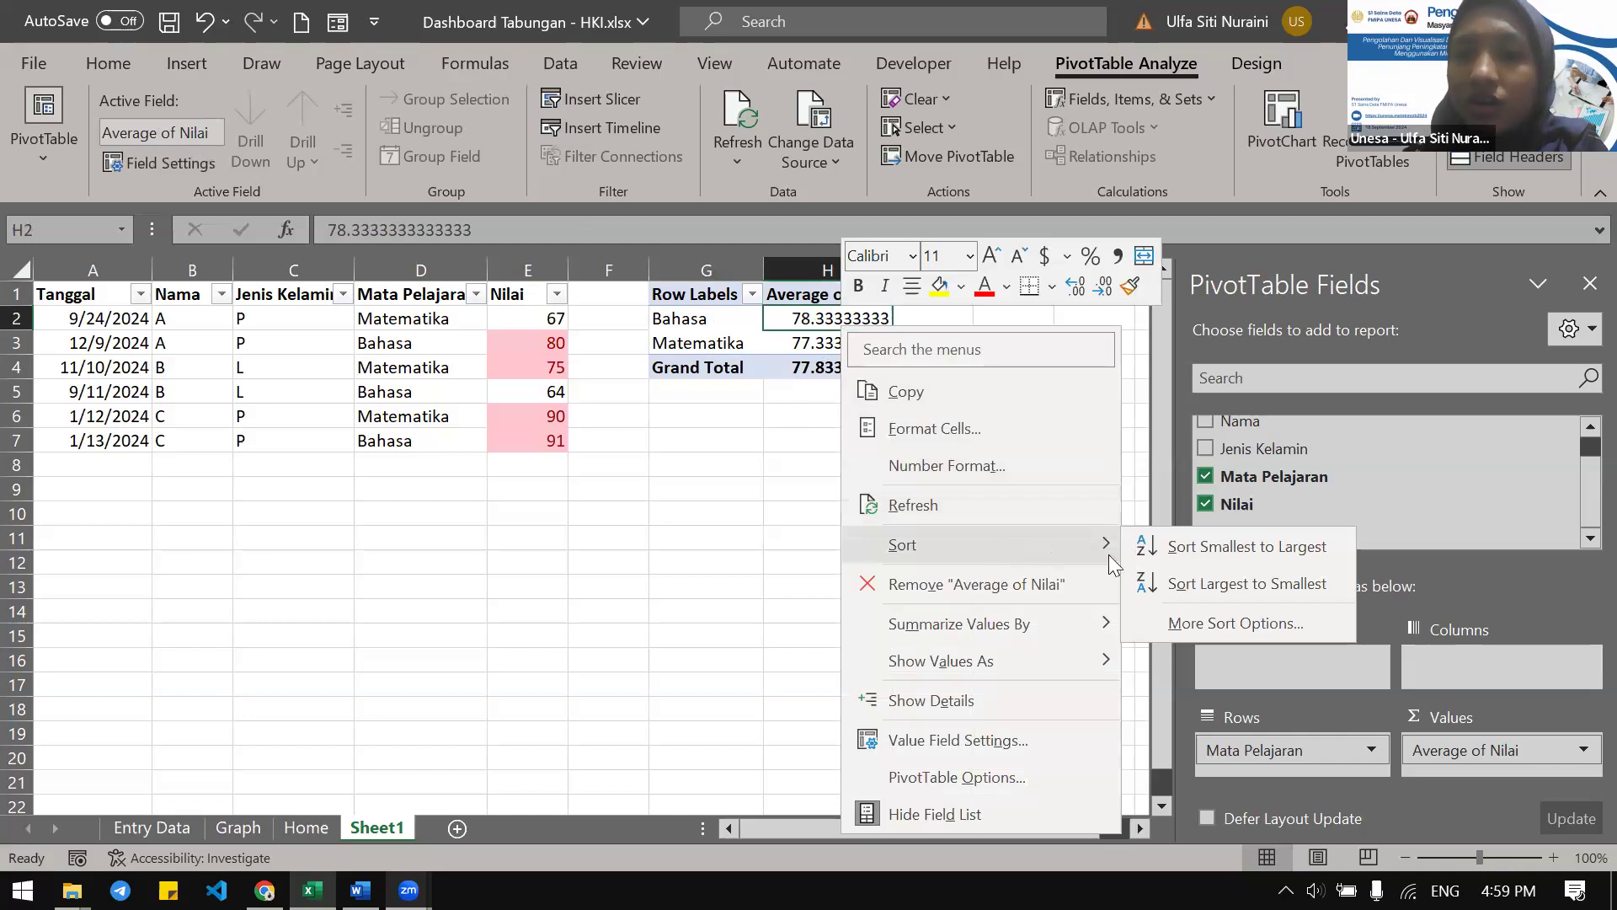
left_click(1171, 576)
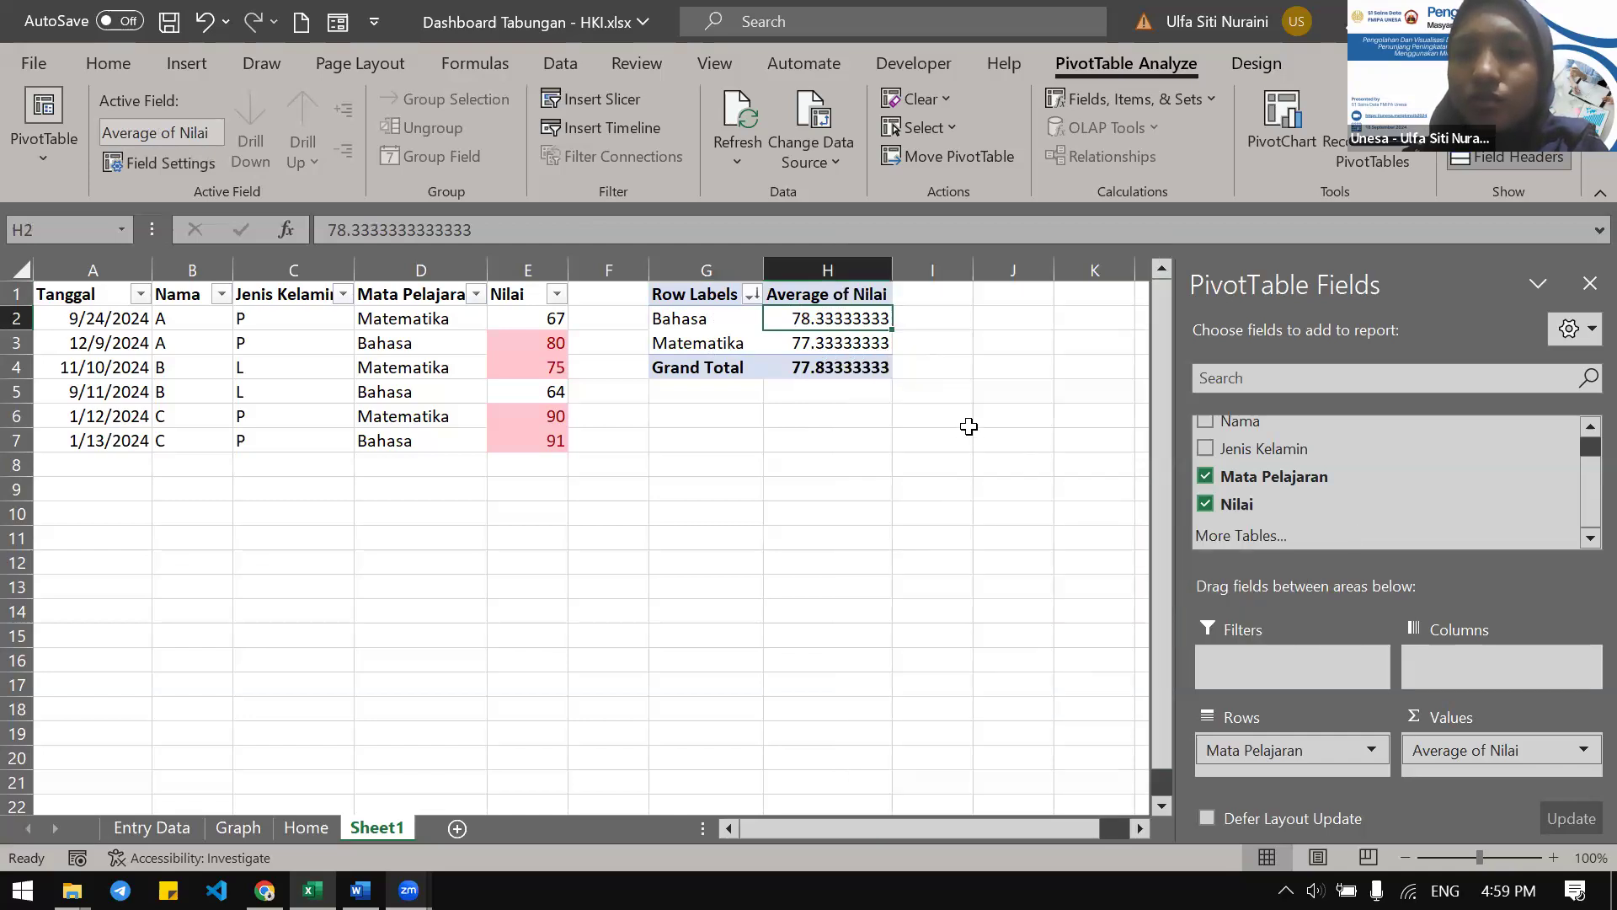
Sort the PivotTable's subjects by average Nilai from smallest to largest
right_click(813, 325)
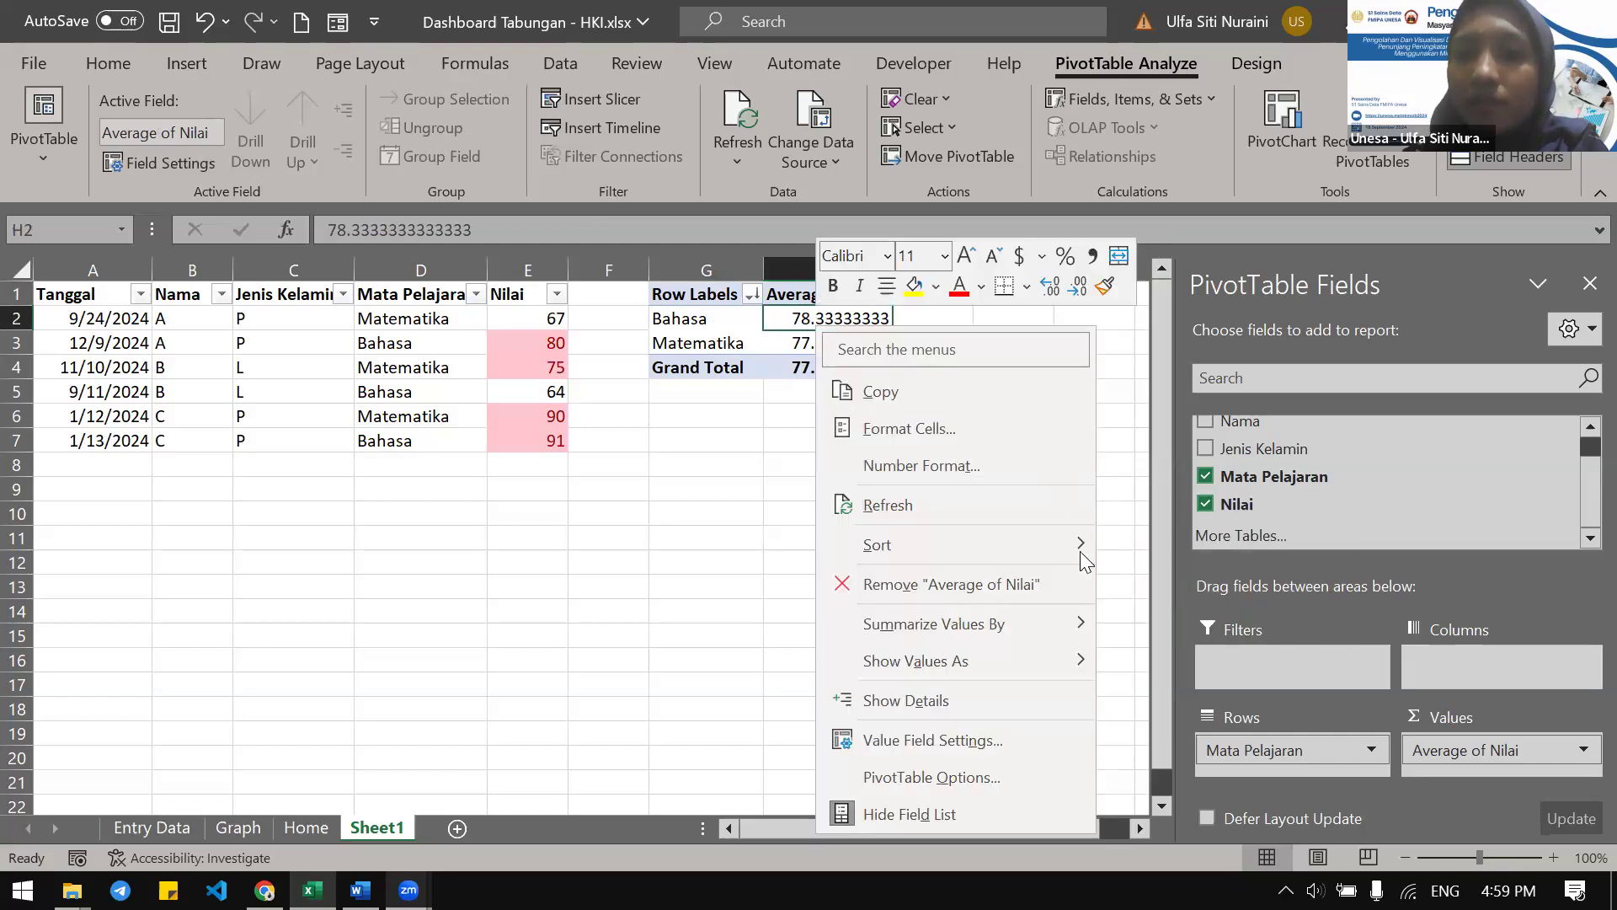
mouse_move(1060, 548)
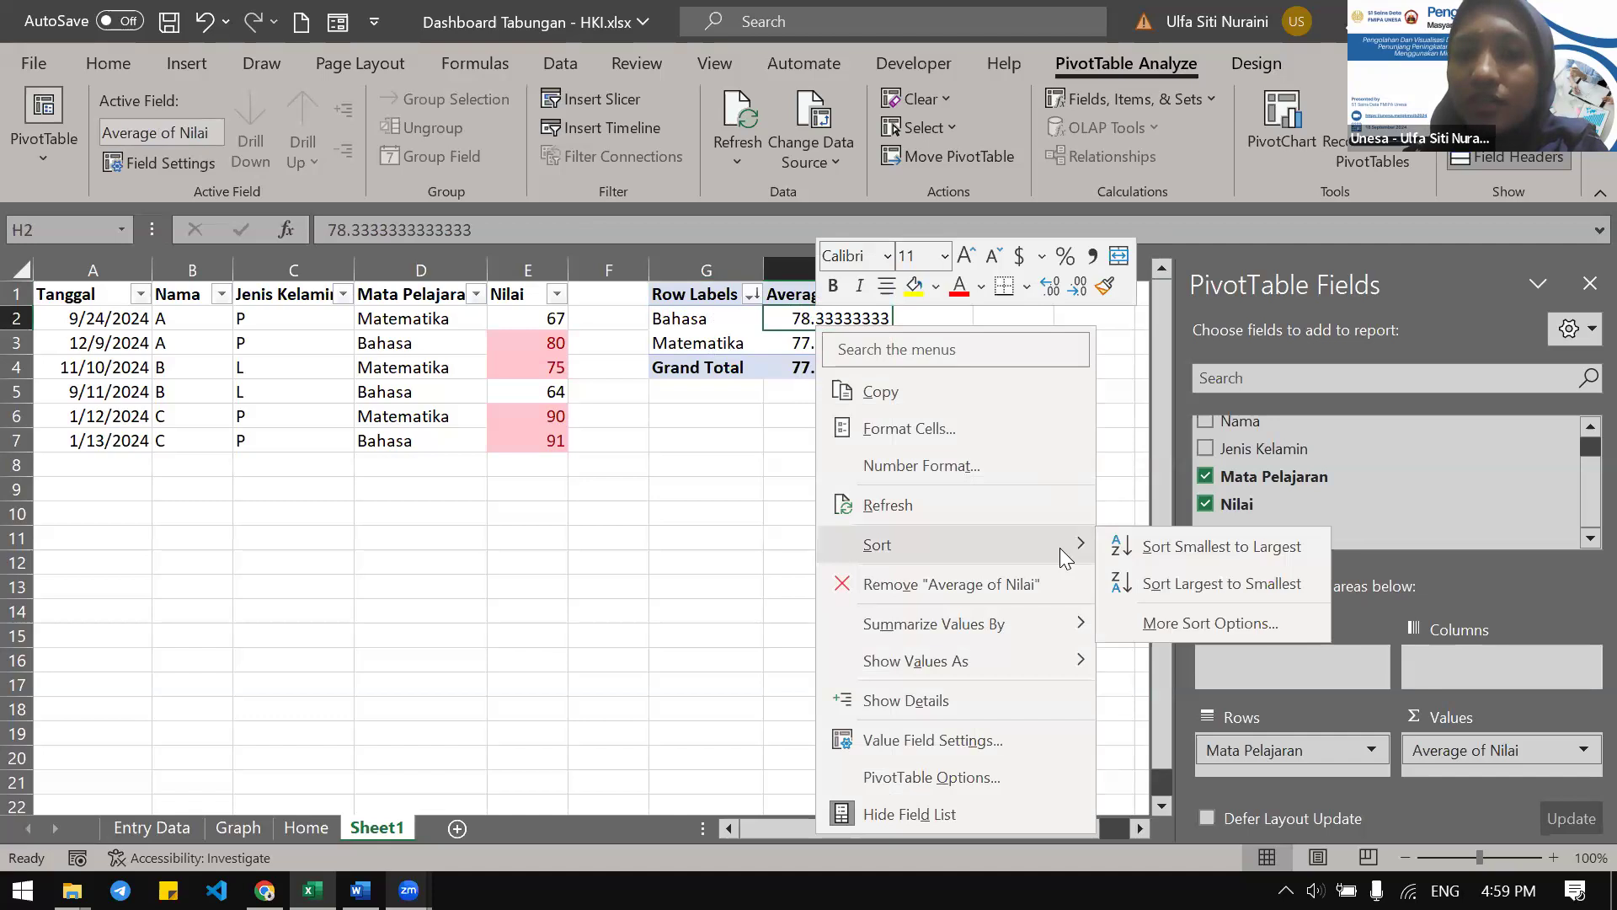
left_click(1144, 556)
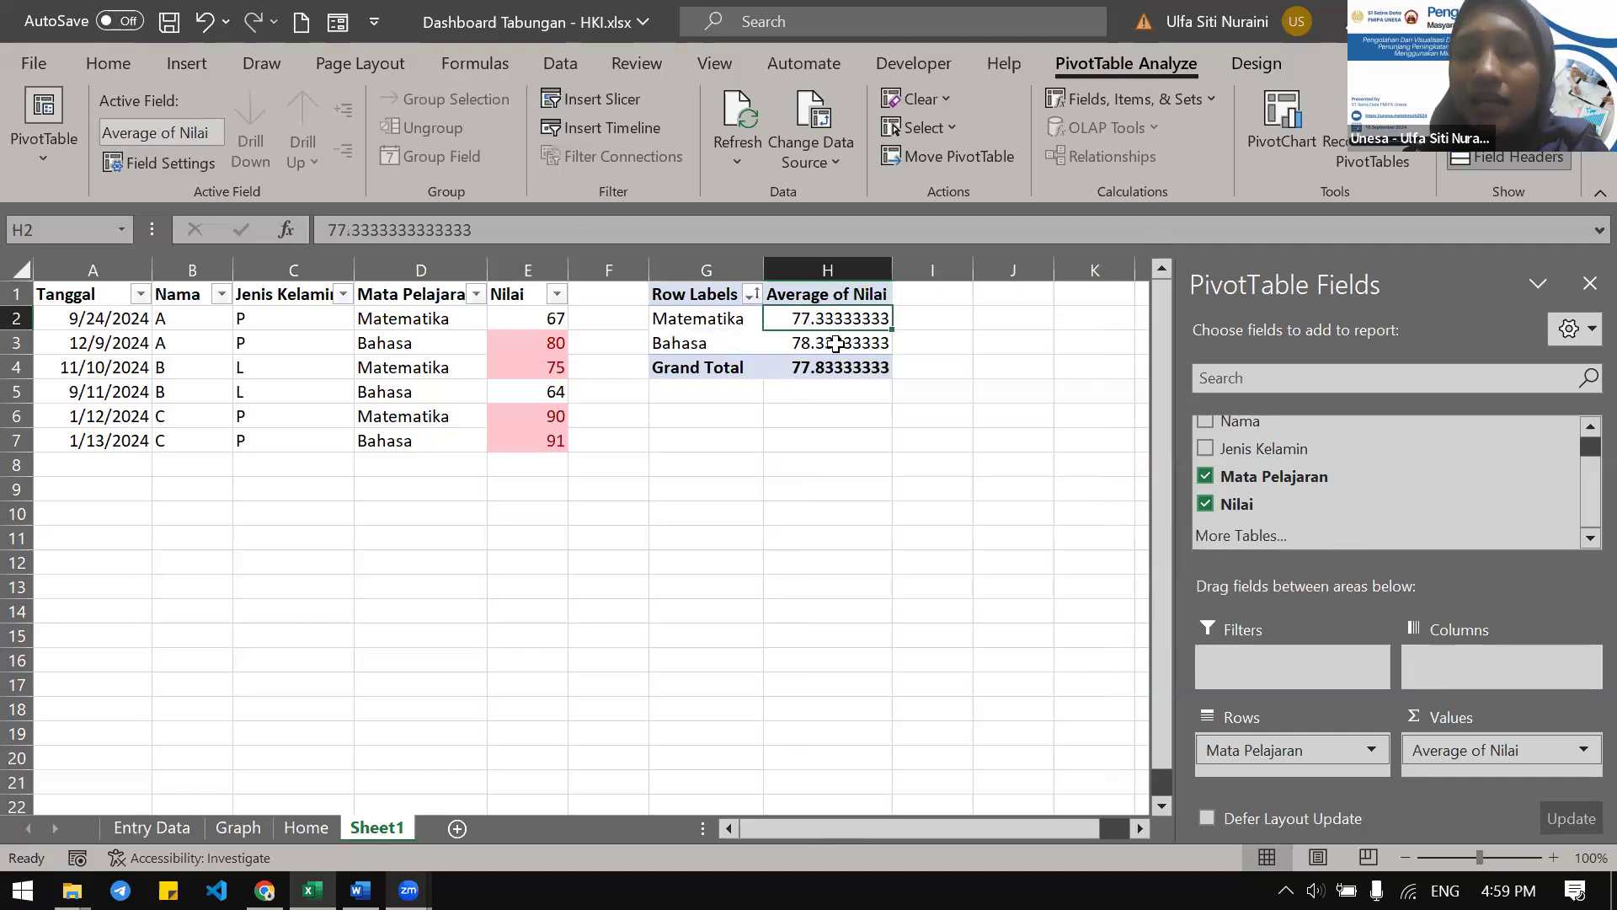
mouse_move(834, 343)
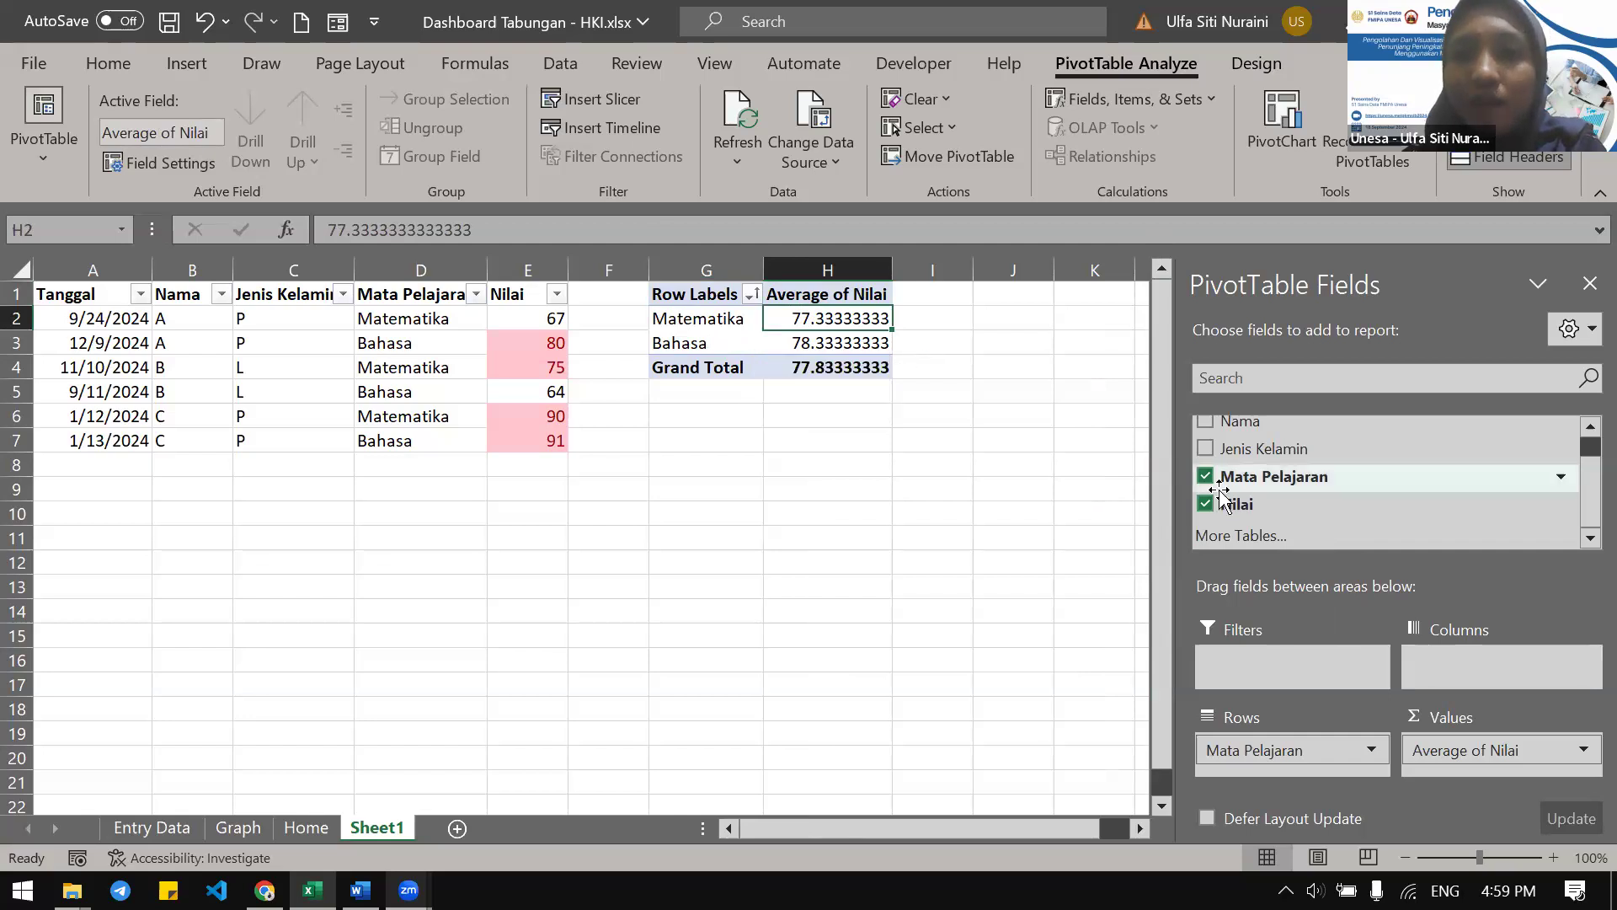
Add the Jenis Kelamin field to the PivotTable's rows beneath Mata Pelajaran
scroll(1336, 489, "up", 1)
left_click_drag(1234, 493, 1281, 773)
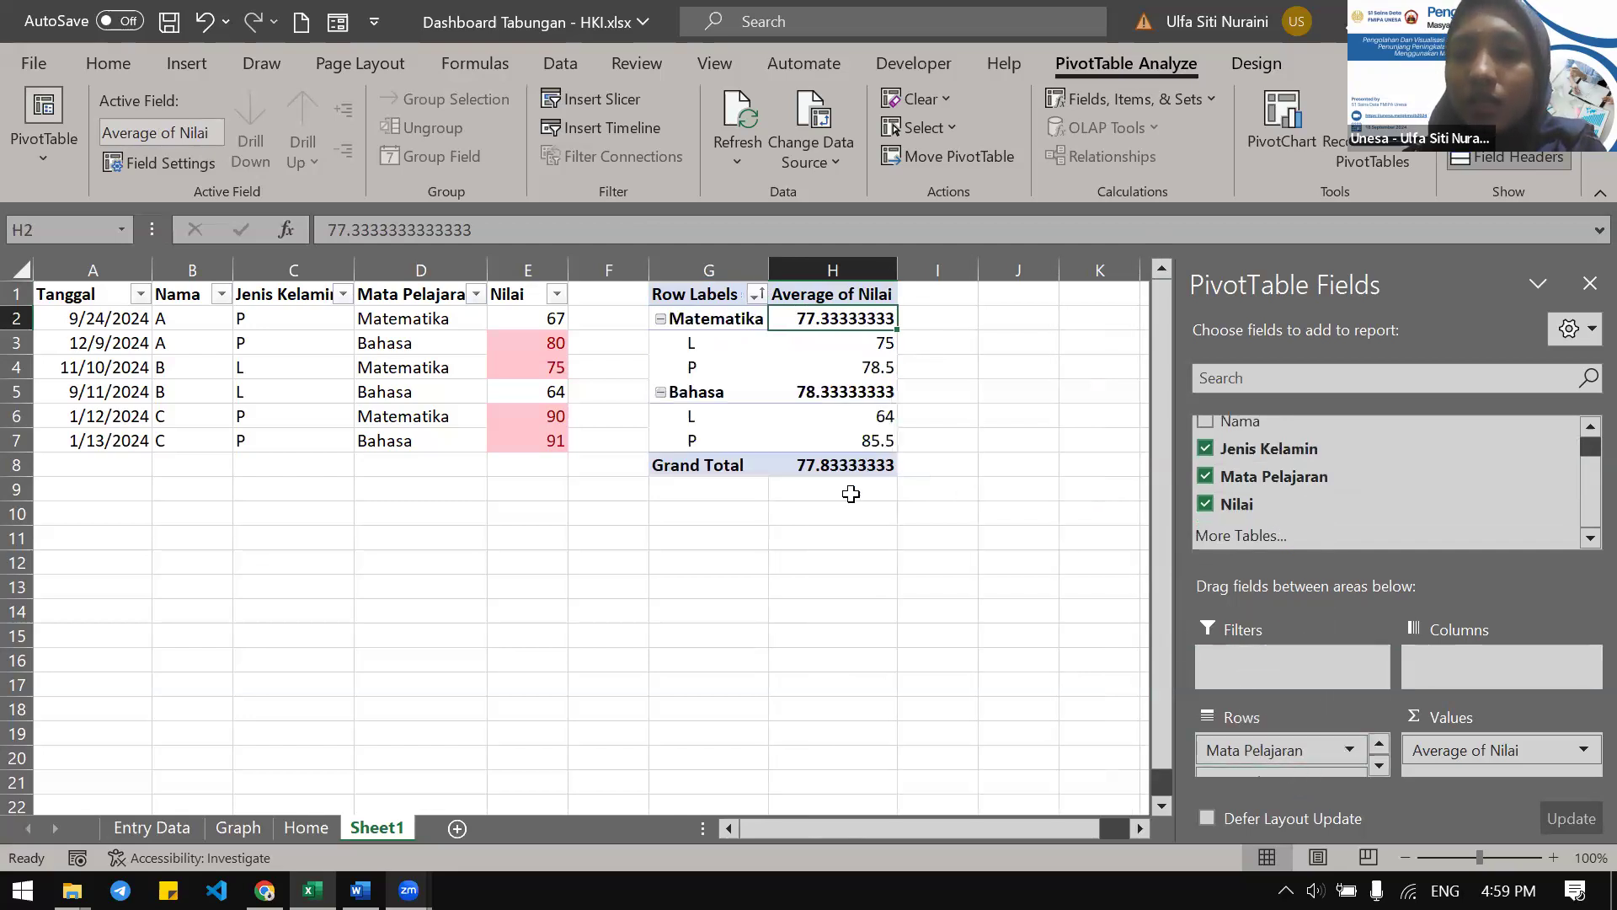
scroll(805, 386, "down", 1)
scroll(805, 386, "up", 1)
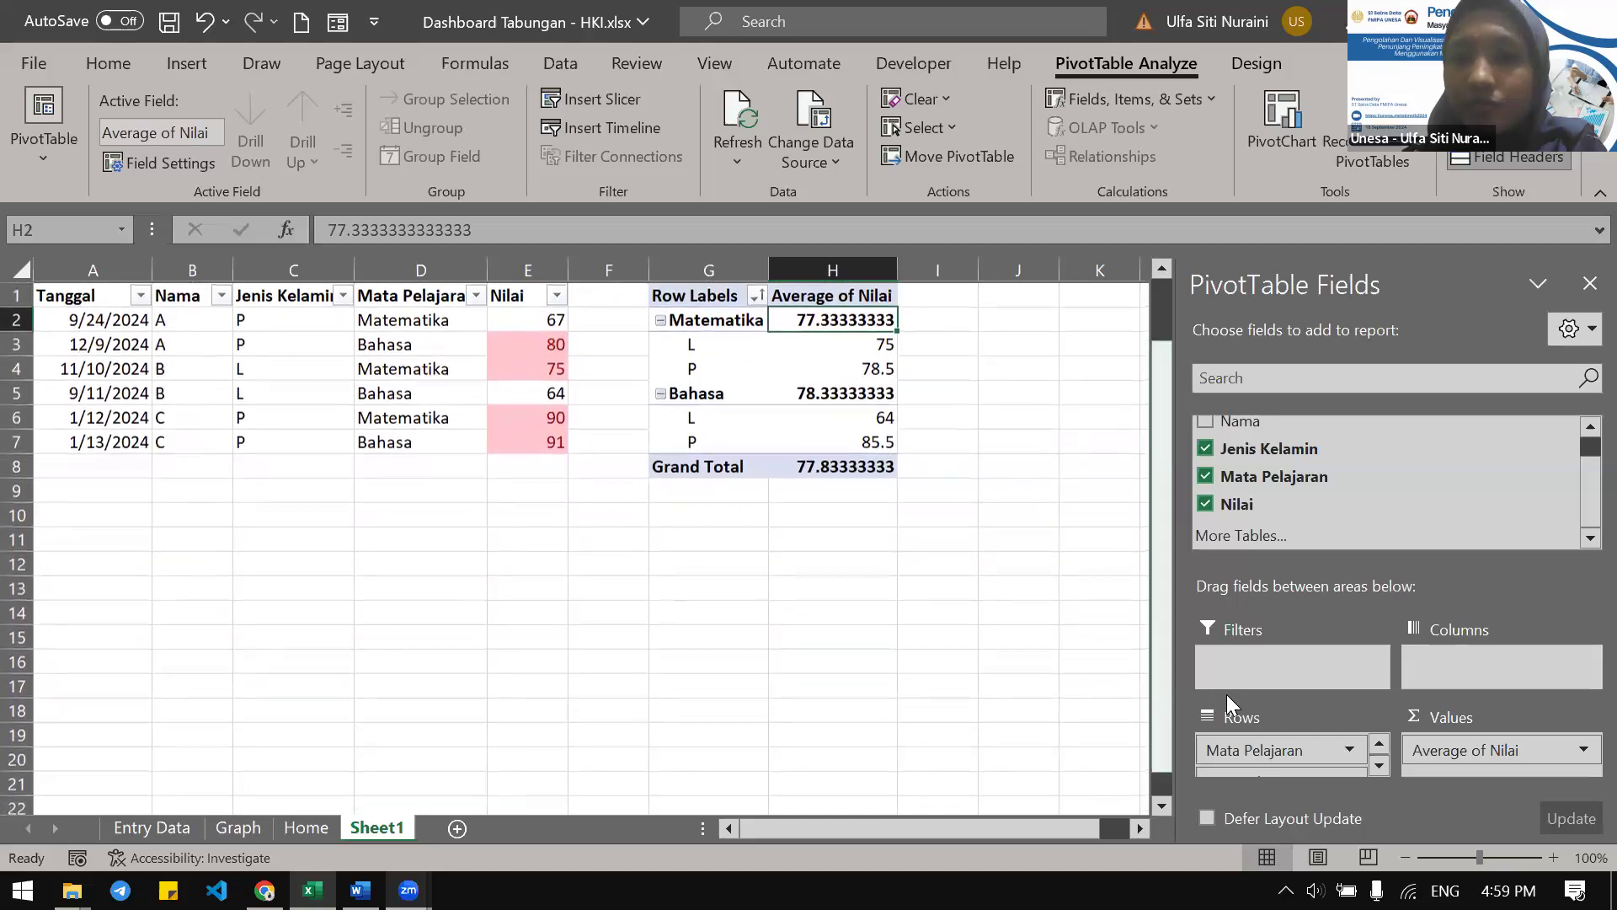
Take the Mata Pelajaran field out of the PivotTable's rows and place it in the columns to cross-tabulate it with Jenis Kelamin
left_click_drag(1285, 751, 1297, 538)
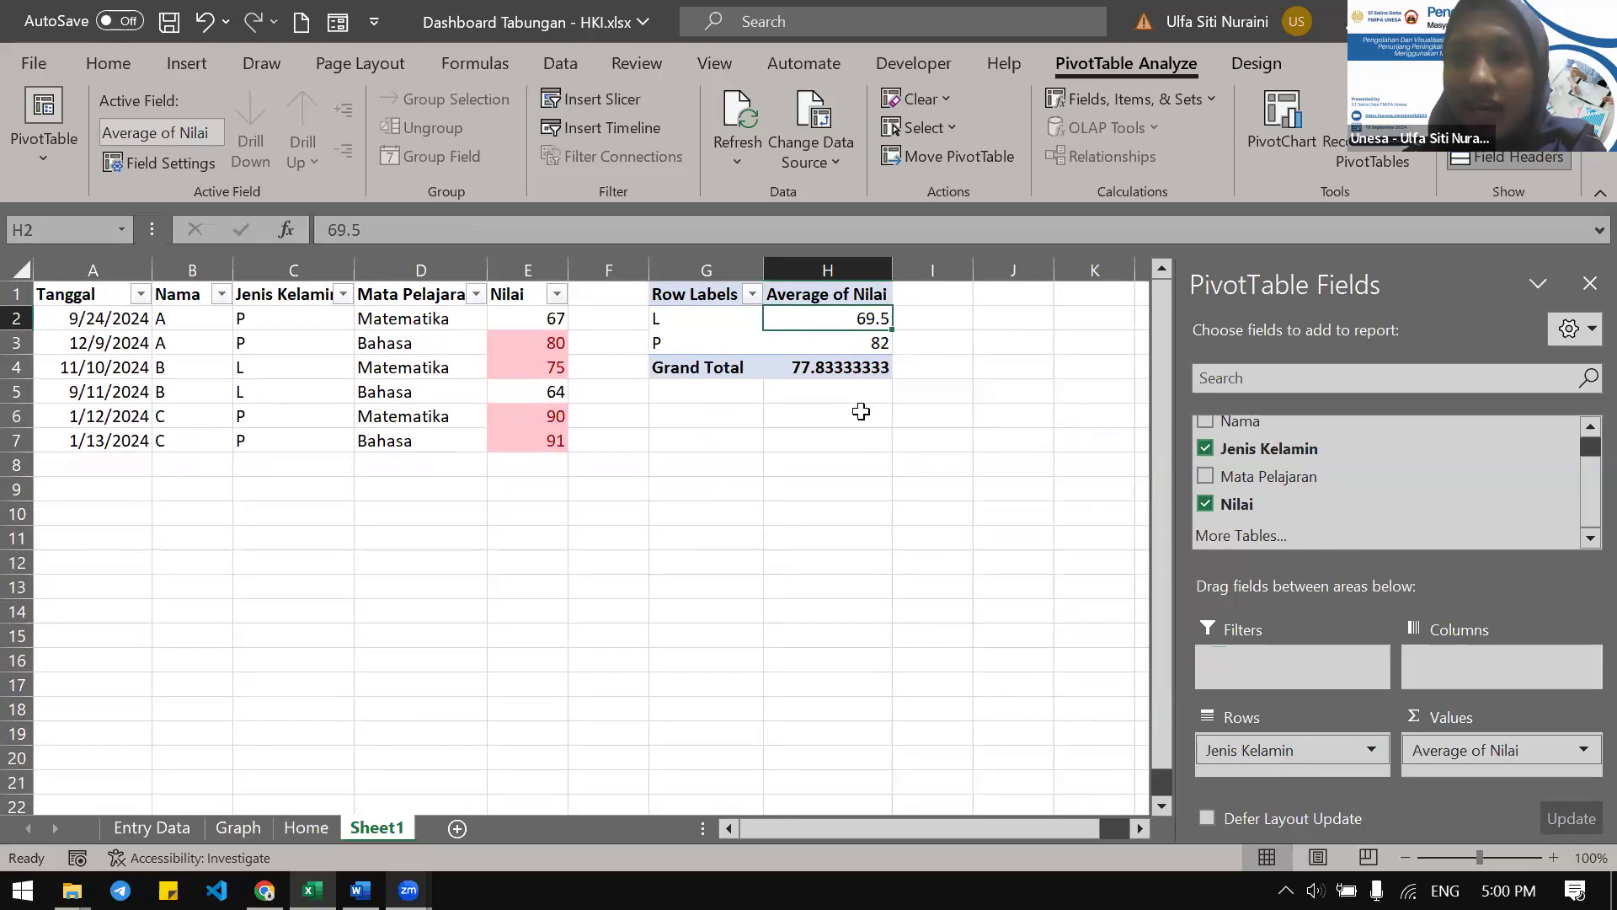
left_click_drag(1255, 478, 1484, 667)
scroll(979, 496, "right", 1)
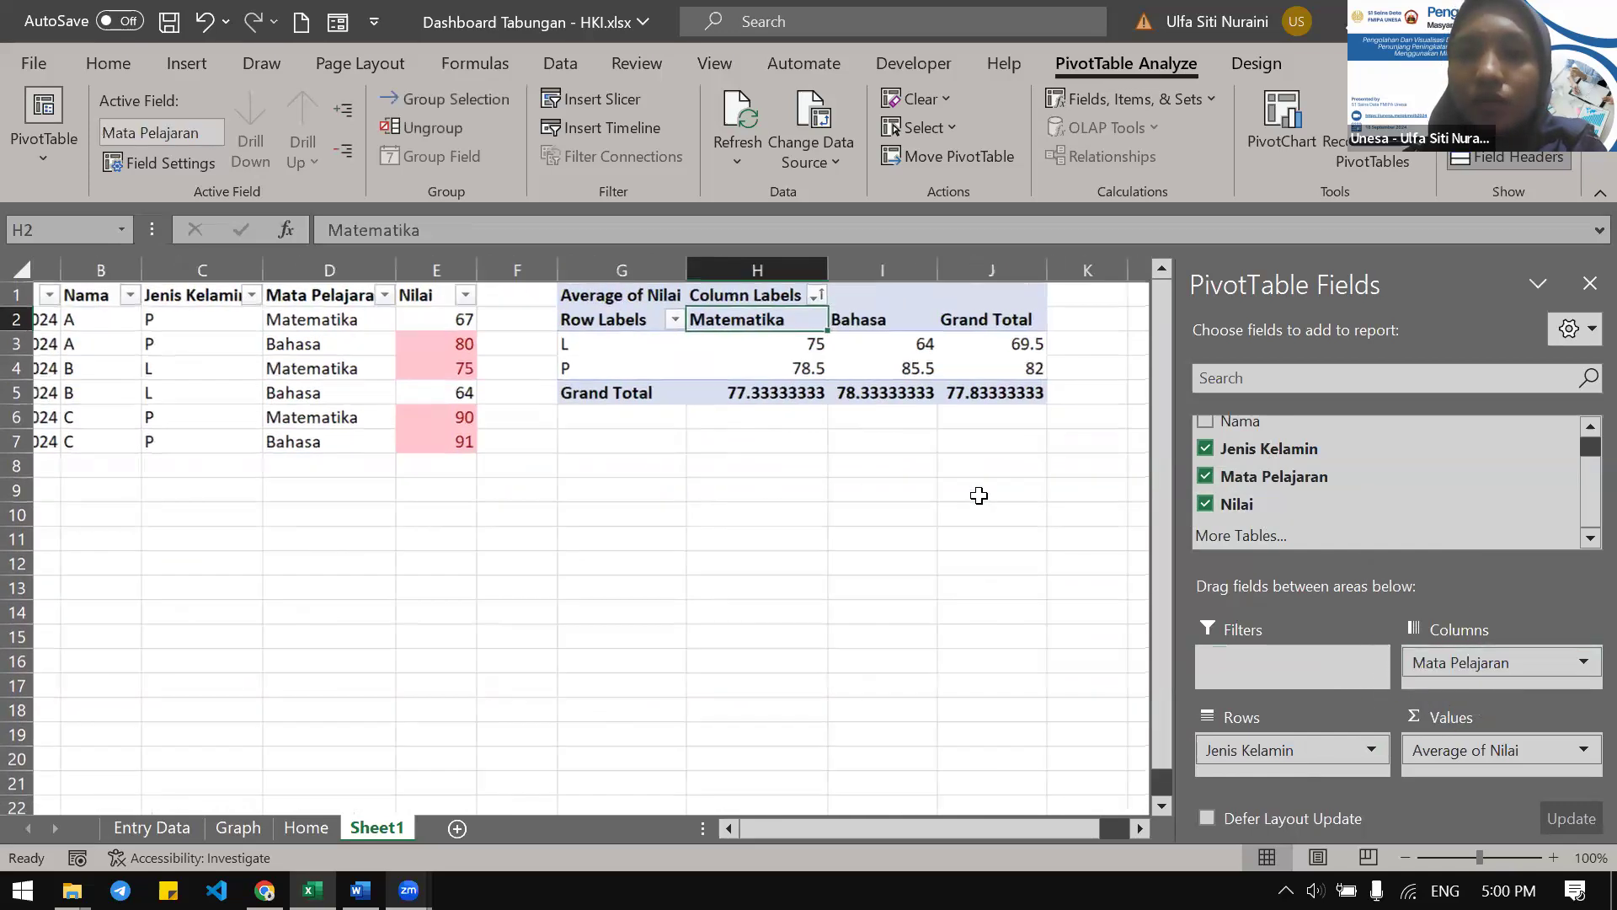
Remove the Mata Pelajaran field from the columns of the pivot table on Sheet1
scroll(979, 495, "right", 1)
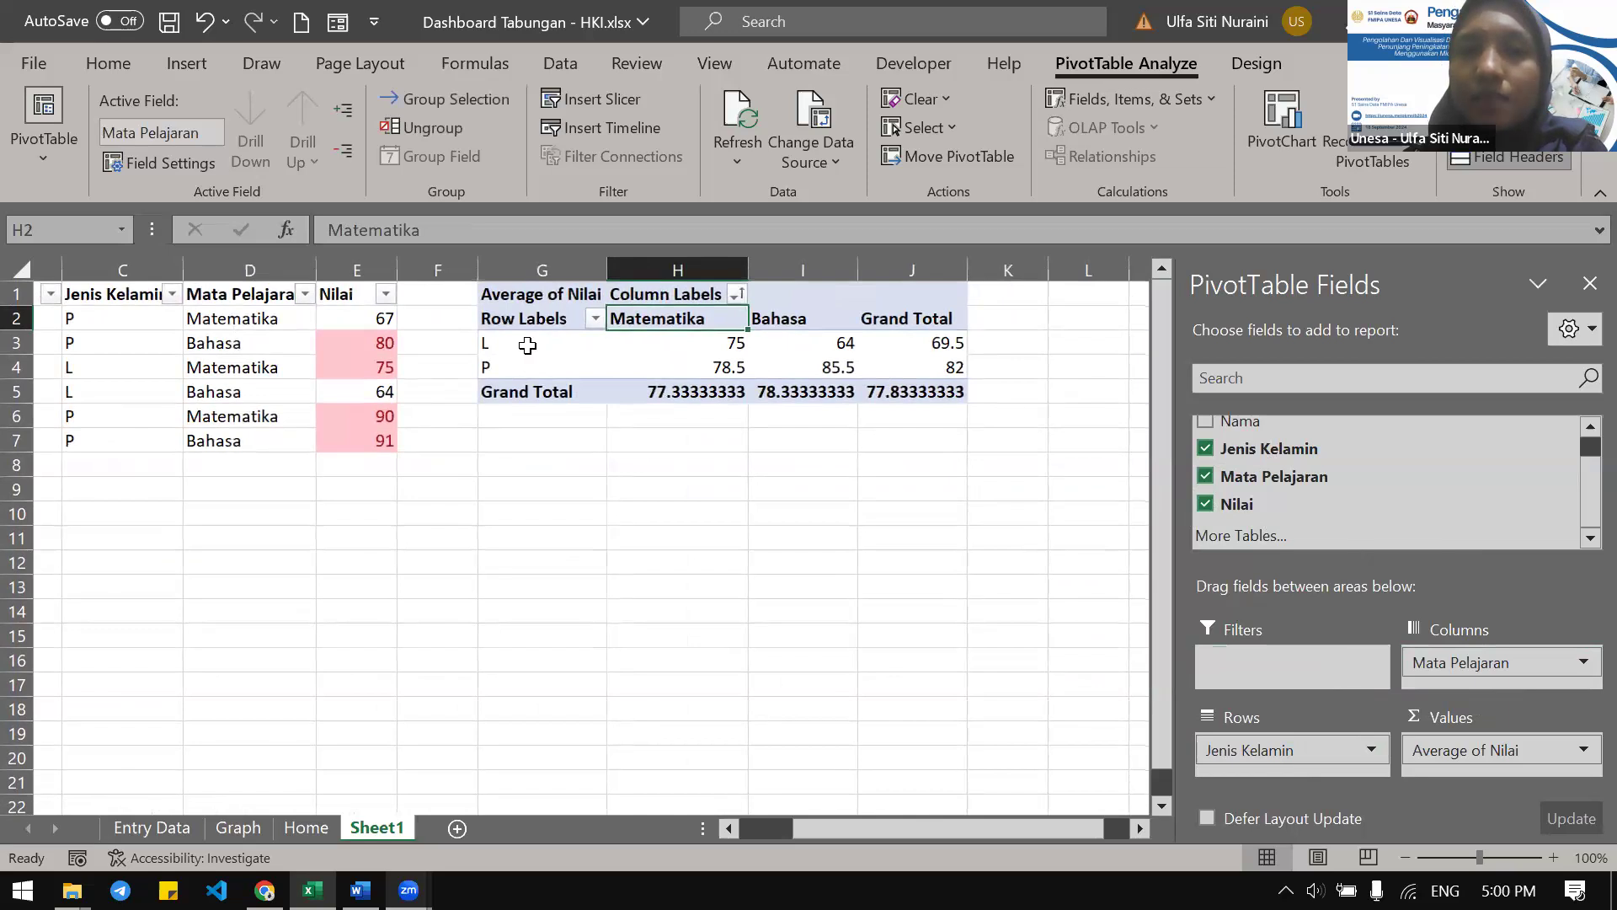
left_click_drag(717, 349, 889, 381)
left_click(861, 360)
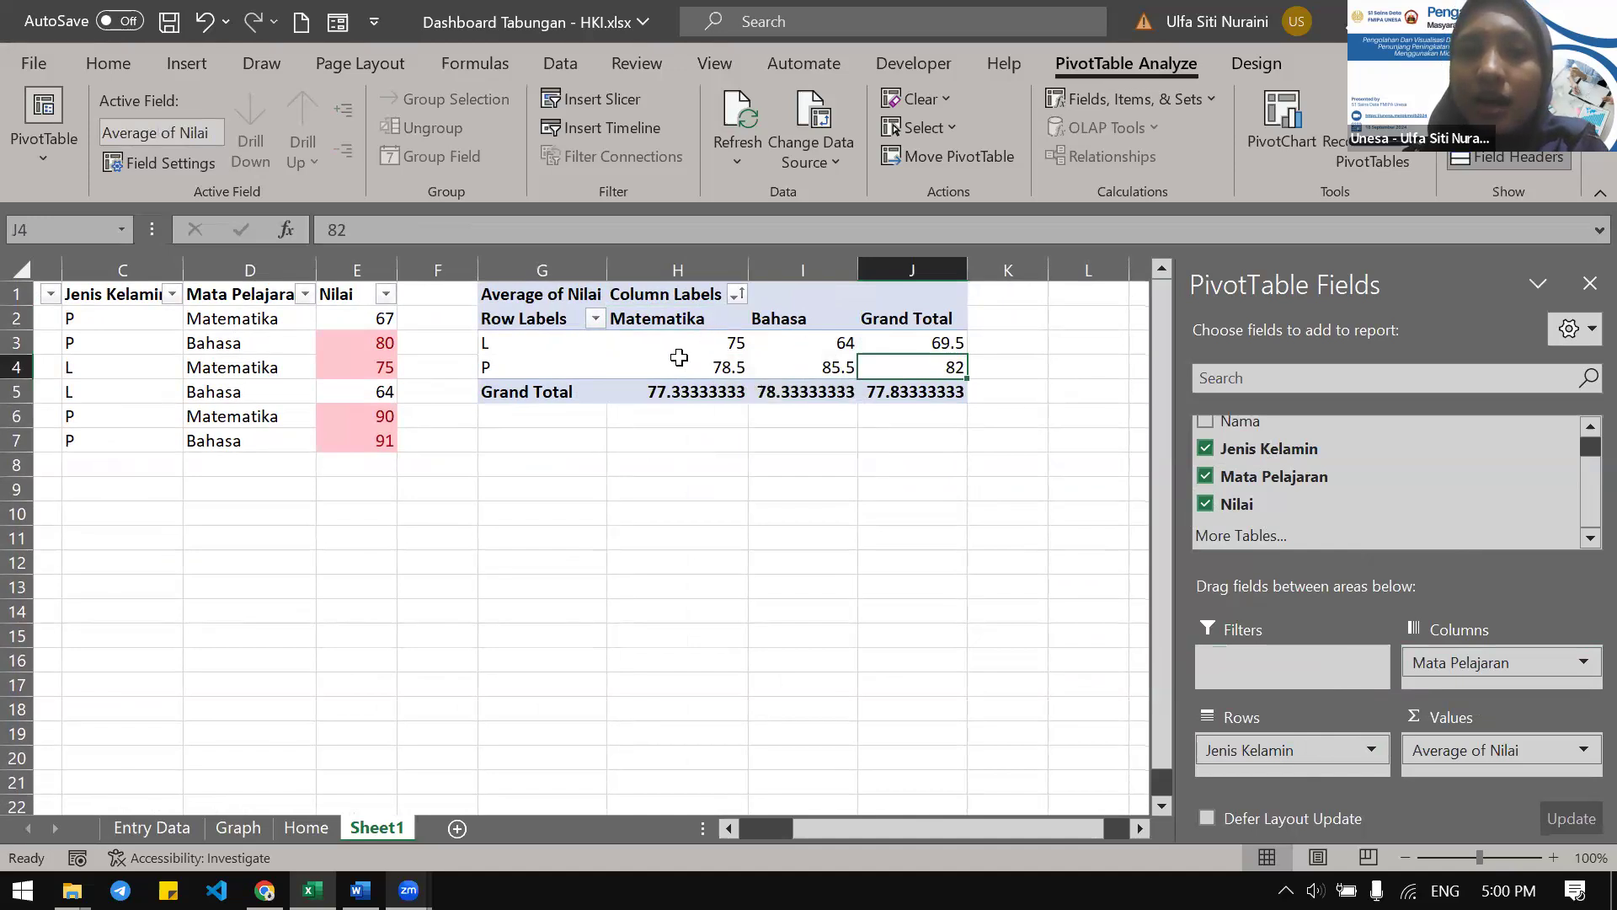
left_click(817, 367)
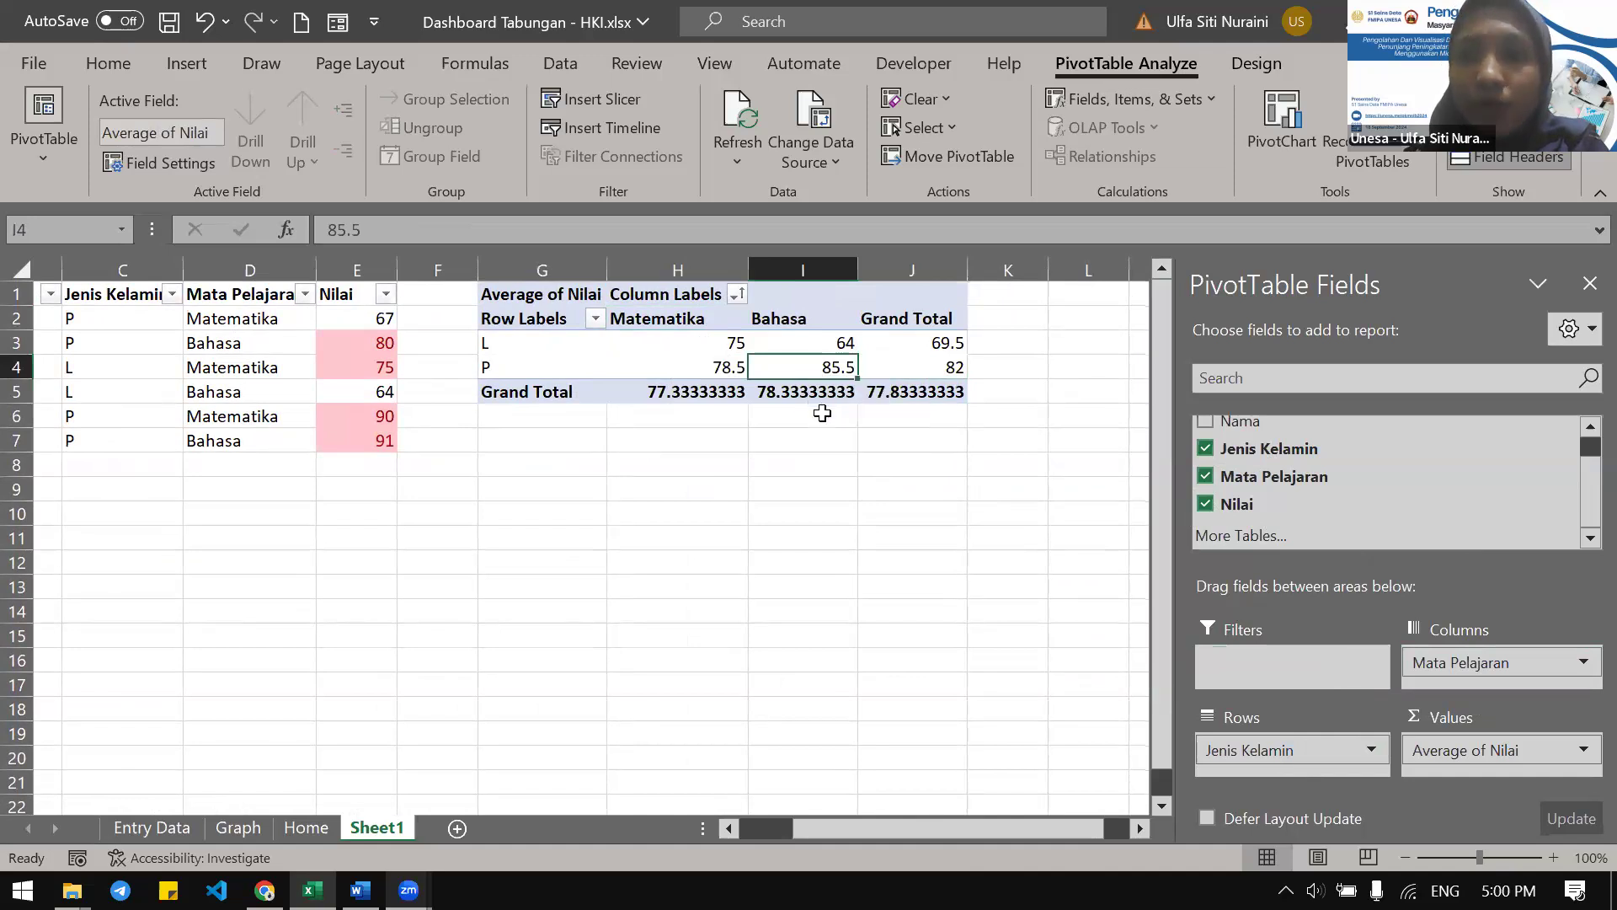
left_click(811, 343)
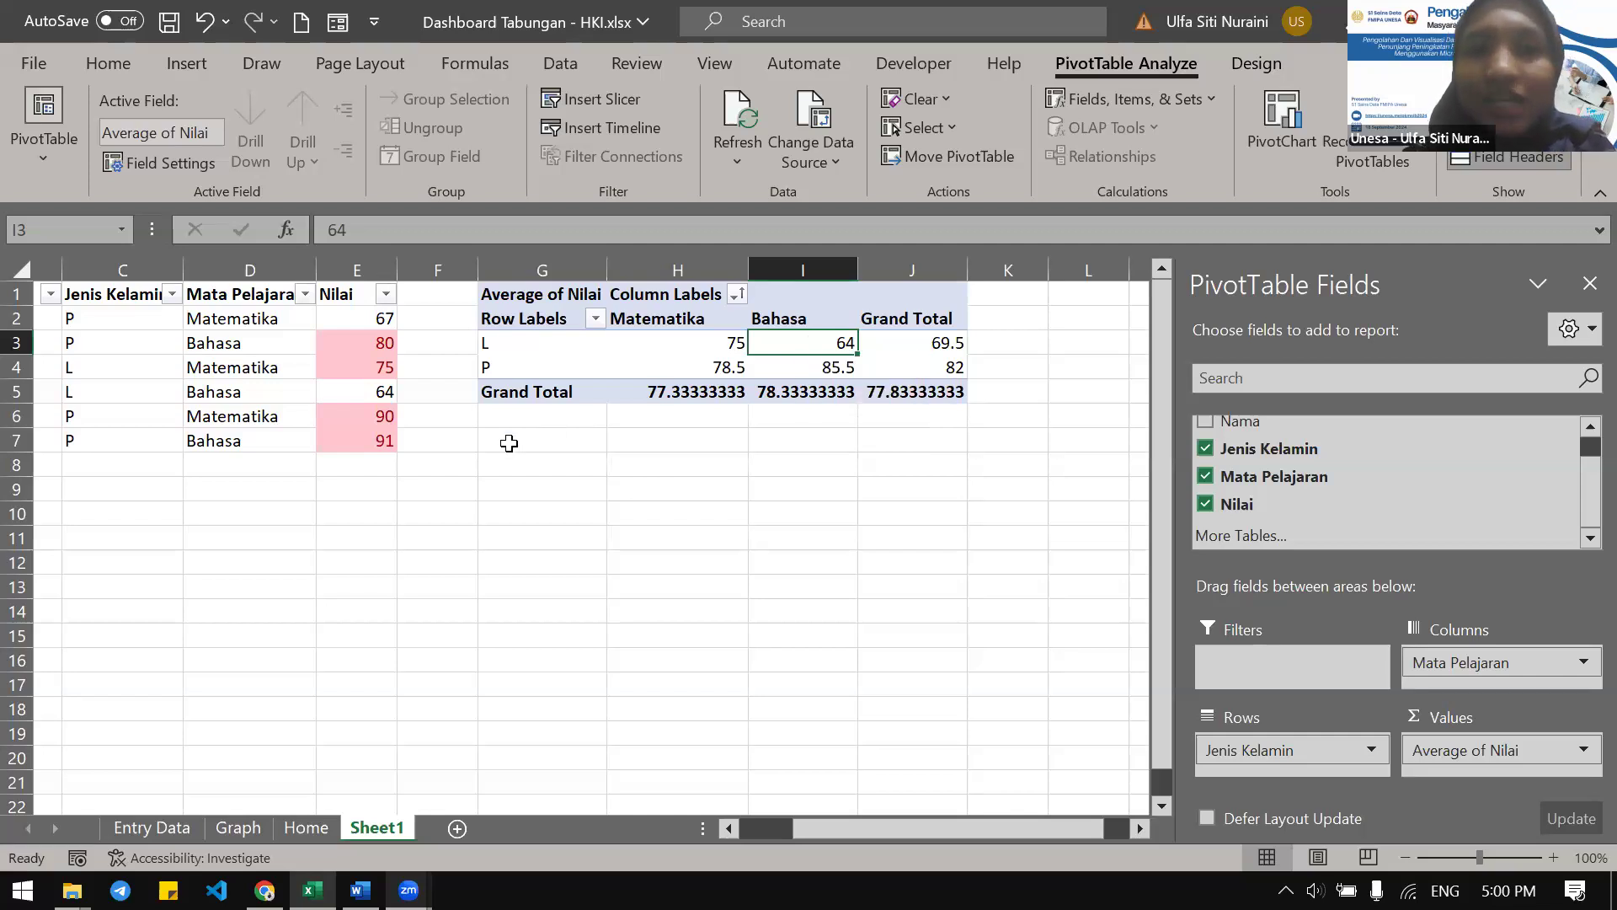
scroll(509, 443, "left", 1)
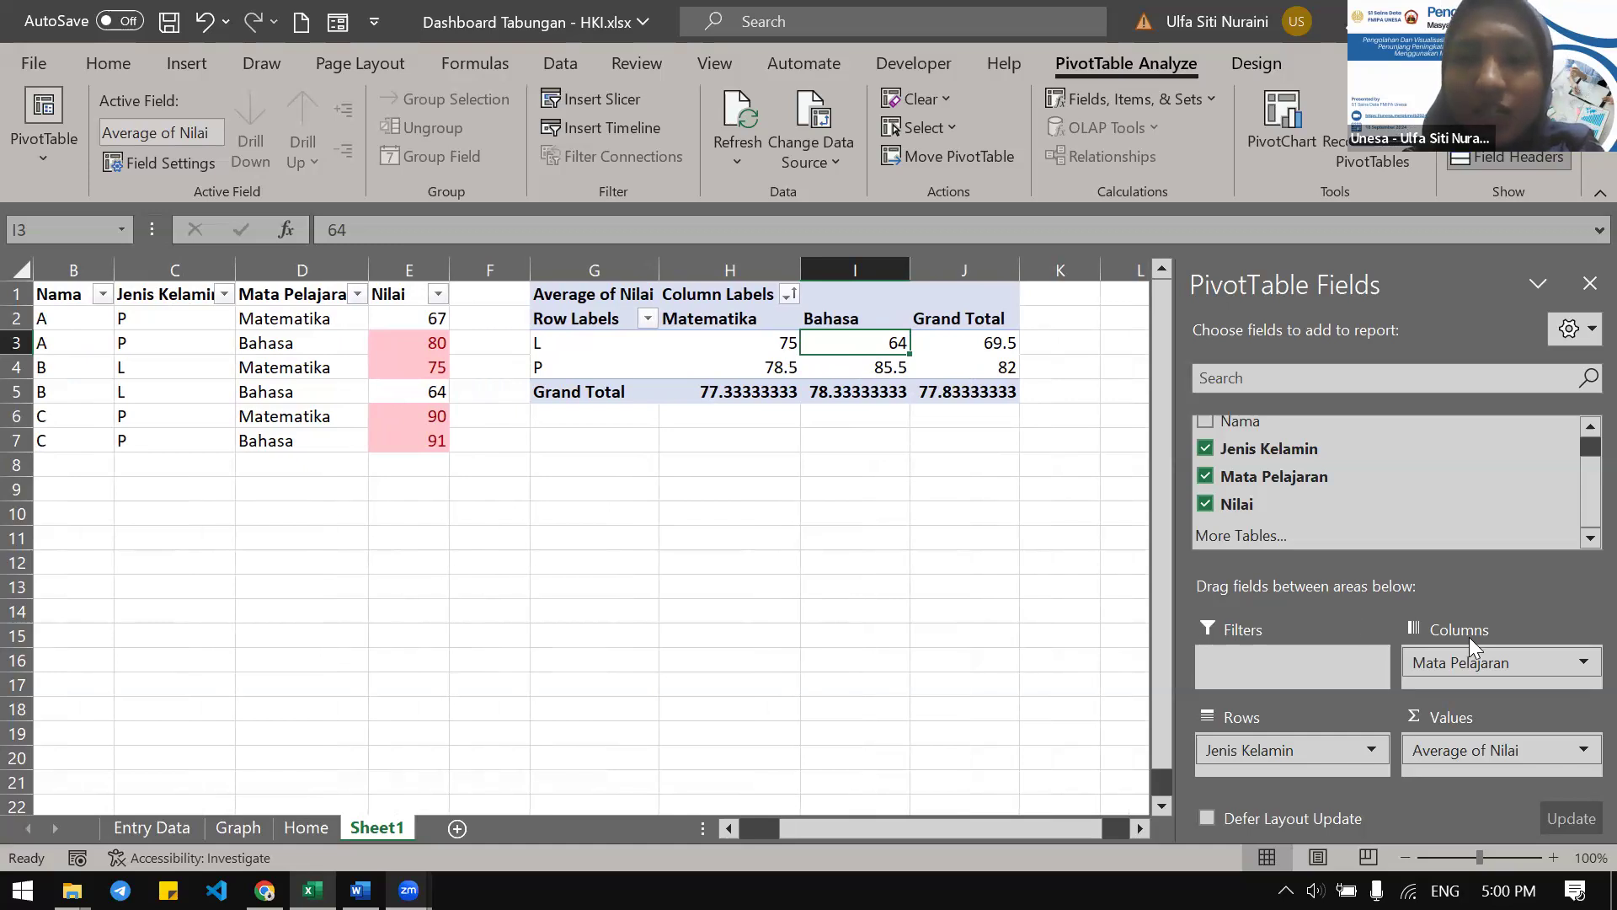
left_click_drag(1483, 661, 1397, 497)
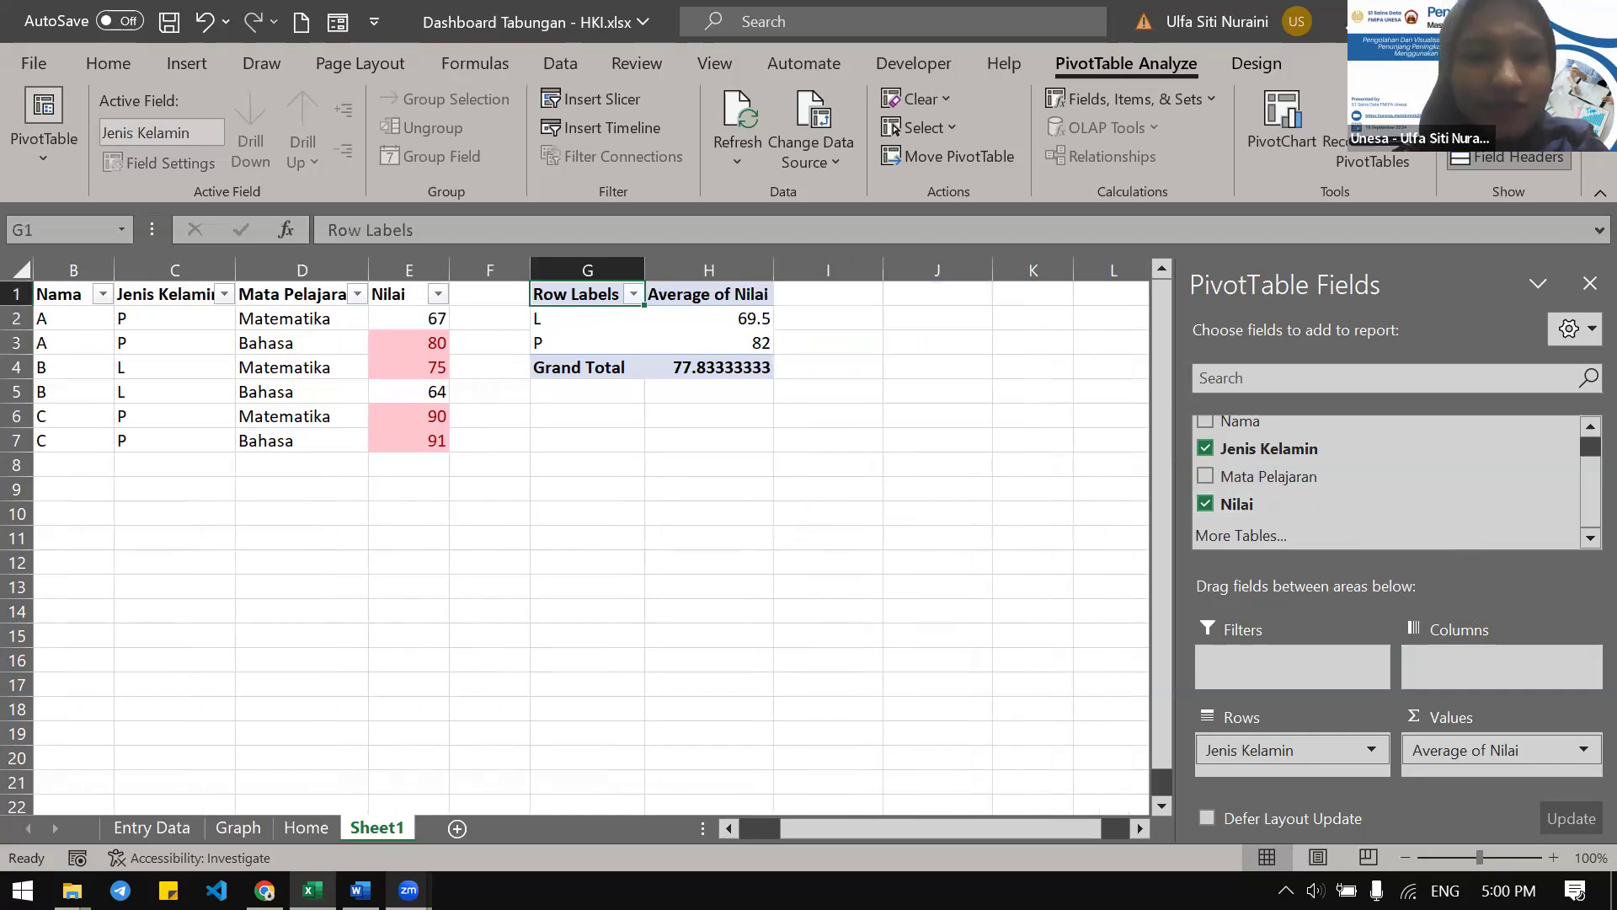
left_click(408, 890)
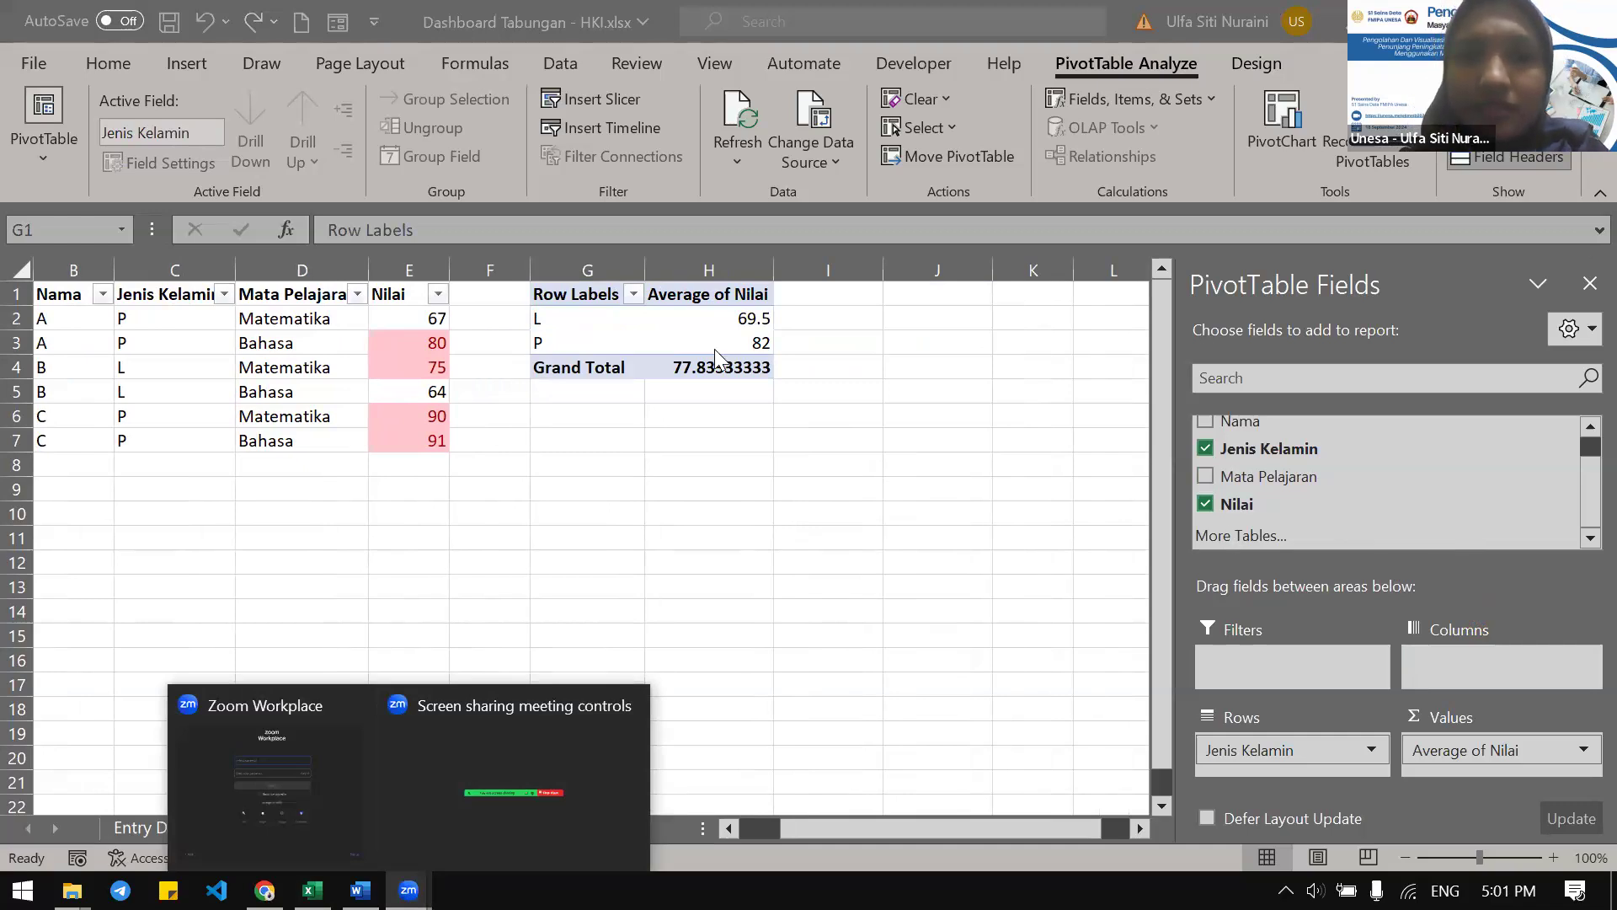
left_click(671, 317)
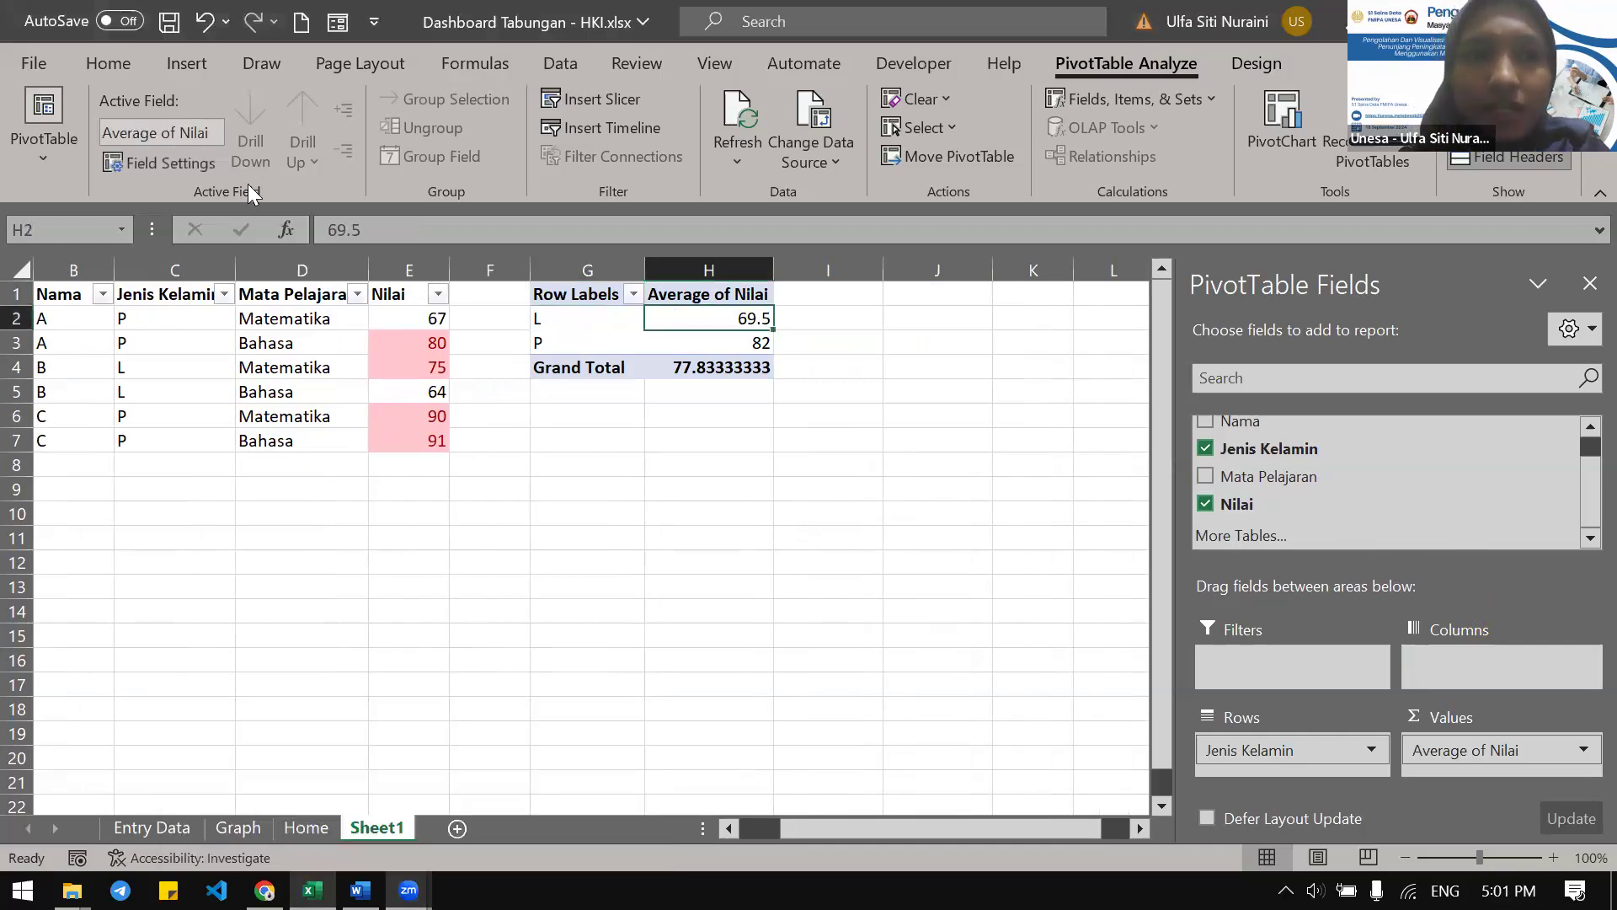
left_click(185, 64)
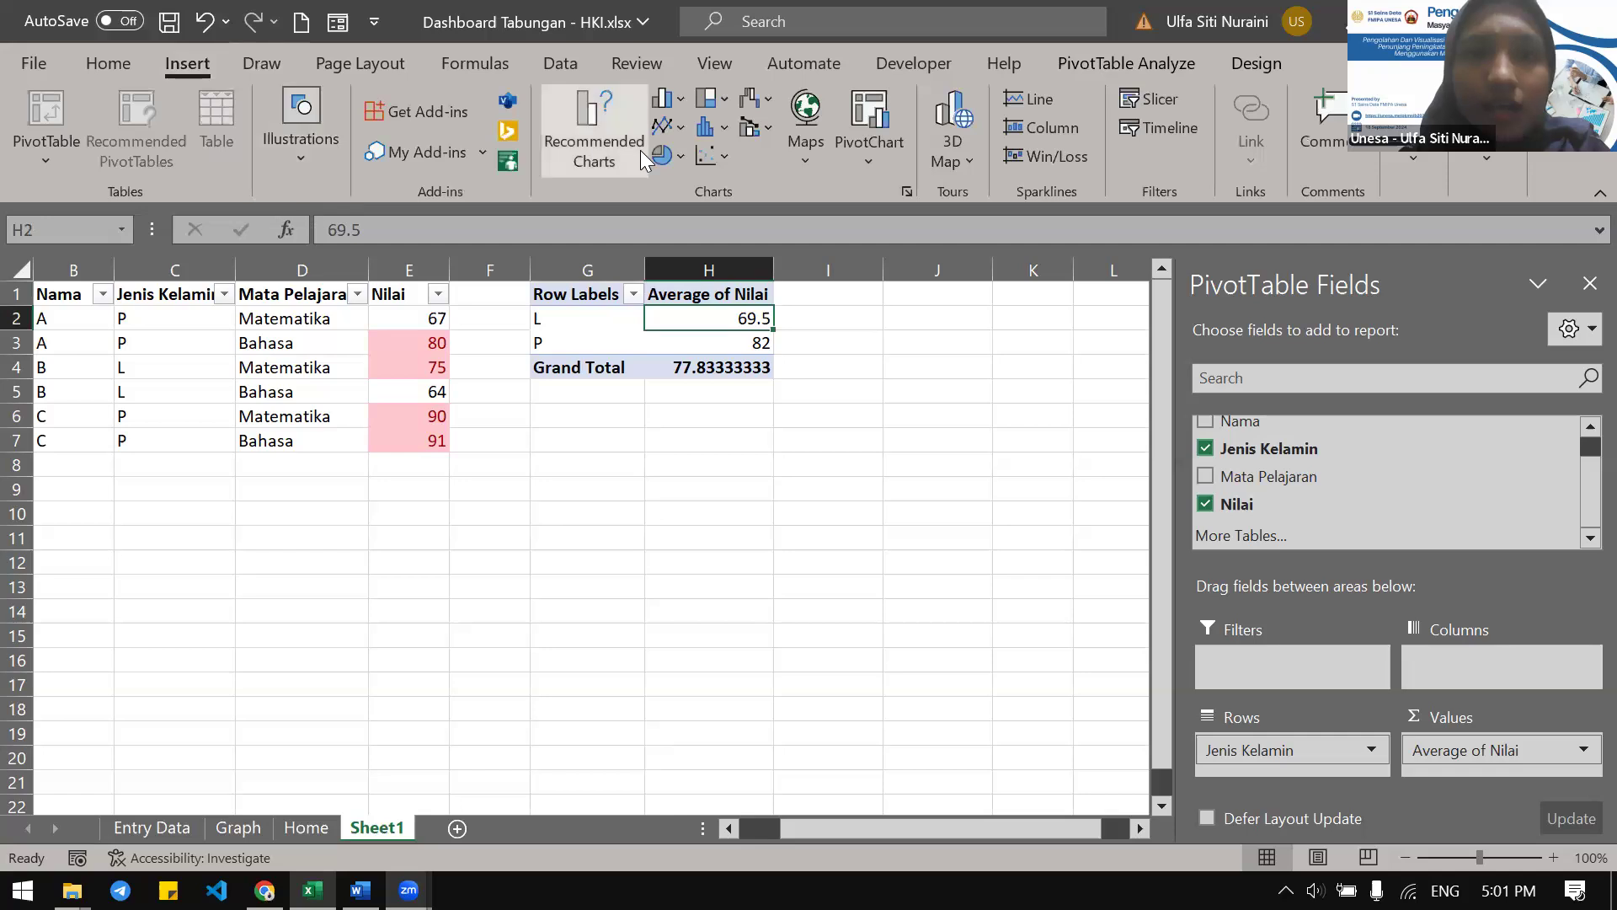
left_click_drag(565, 301, 719, 362)
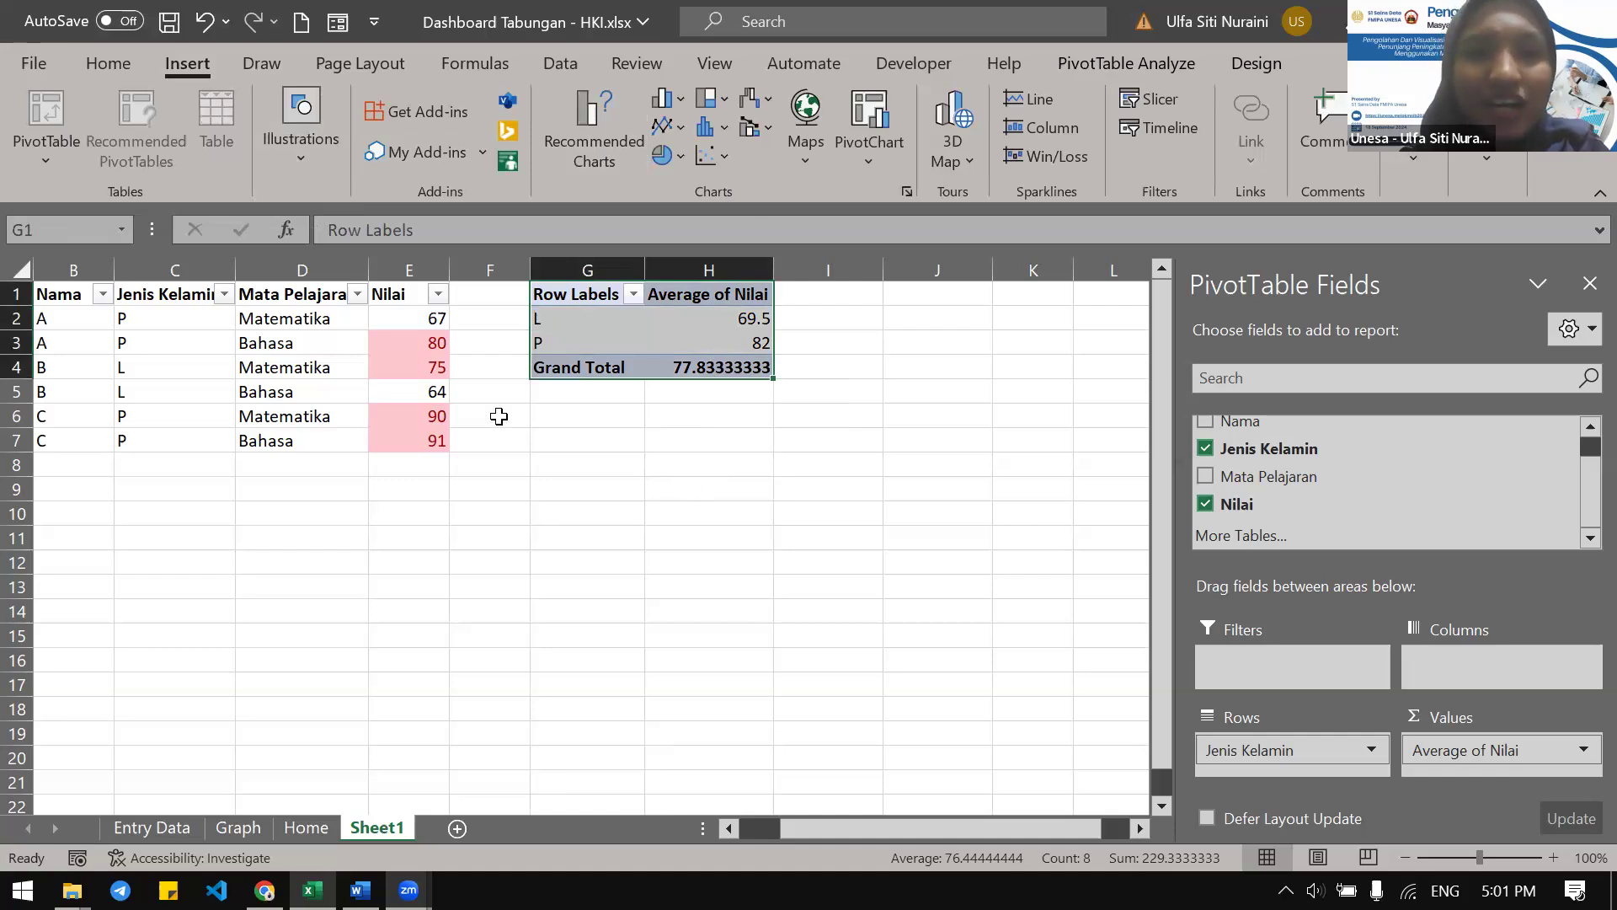
left_click(498, 415)
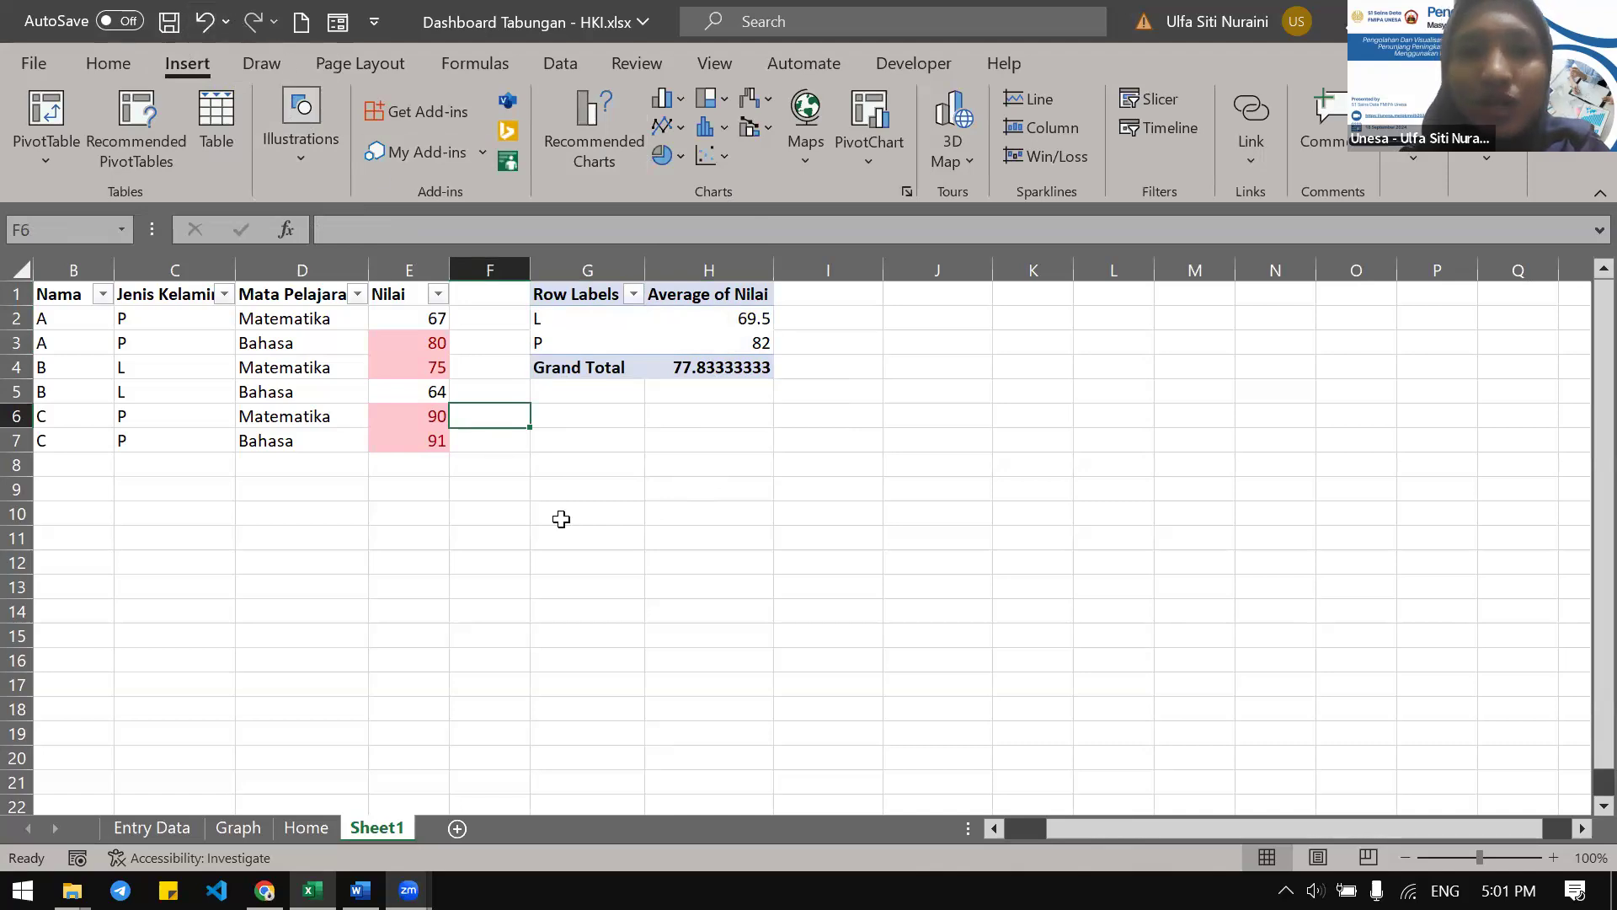
left_click_drag(576, 297, 692, 360)
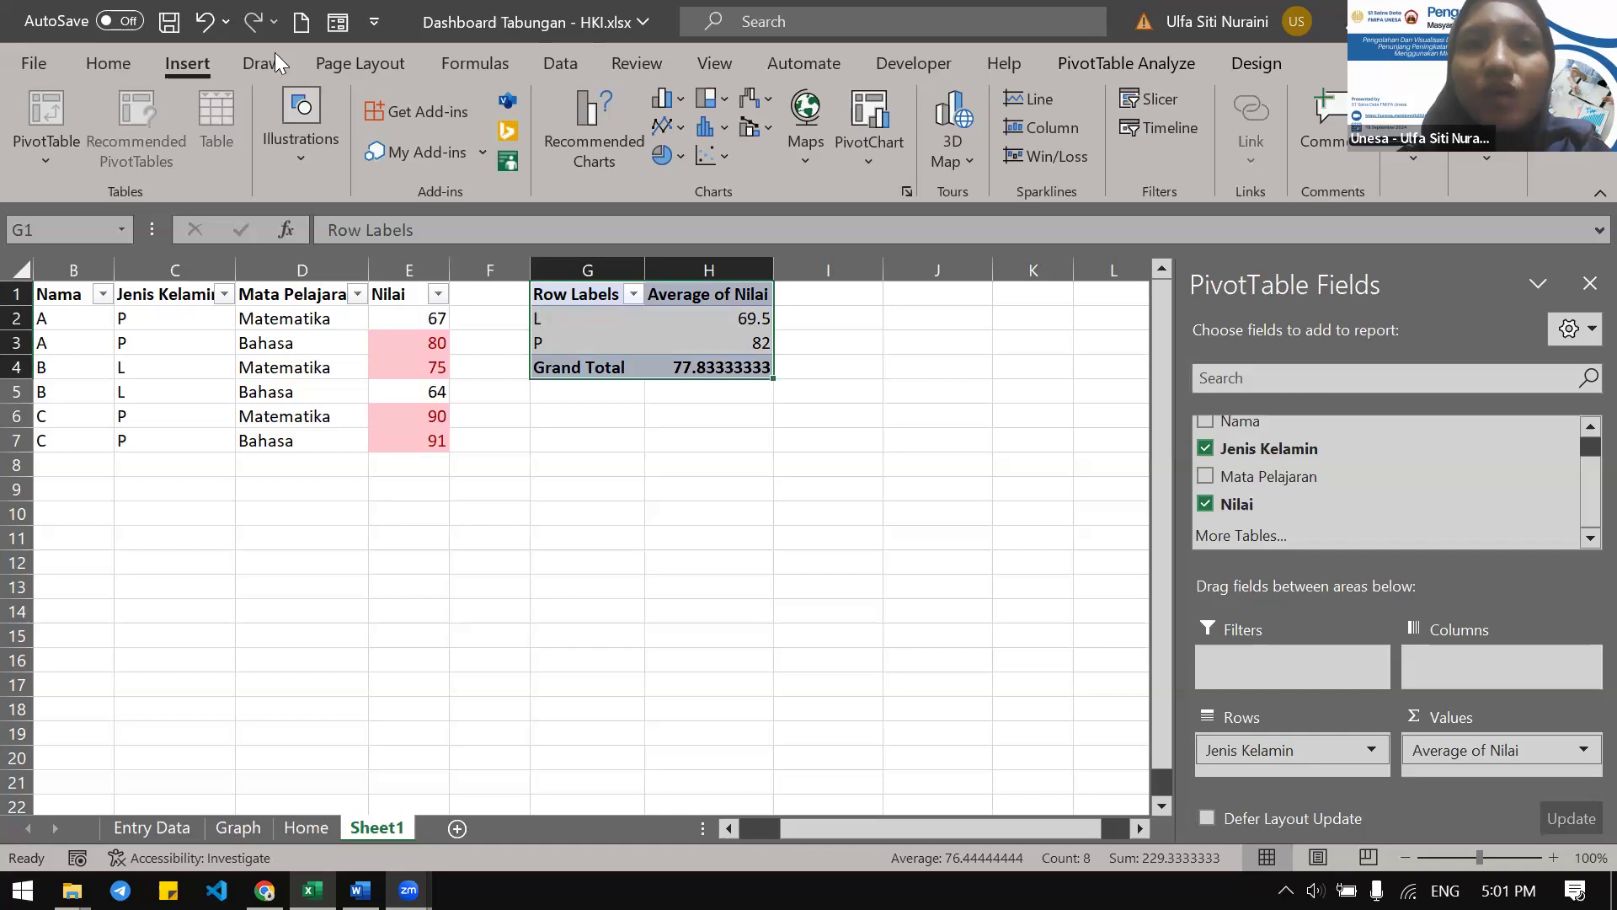
left_click(238, 62)
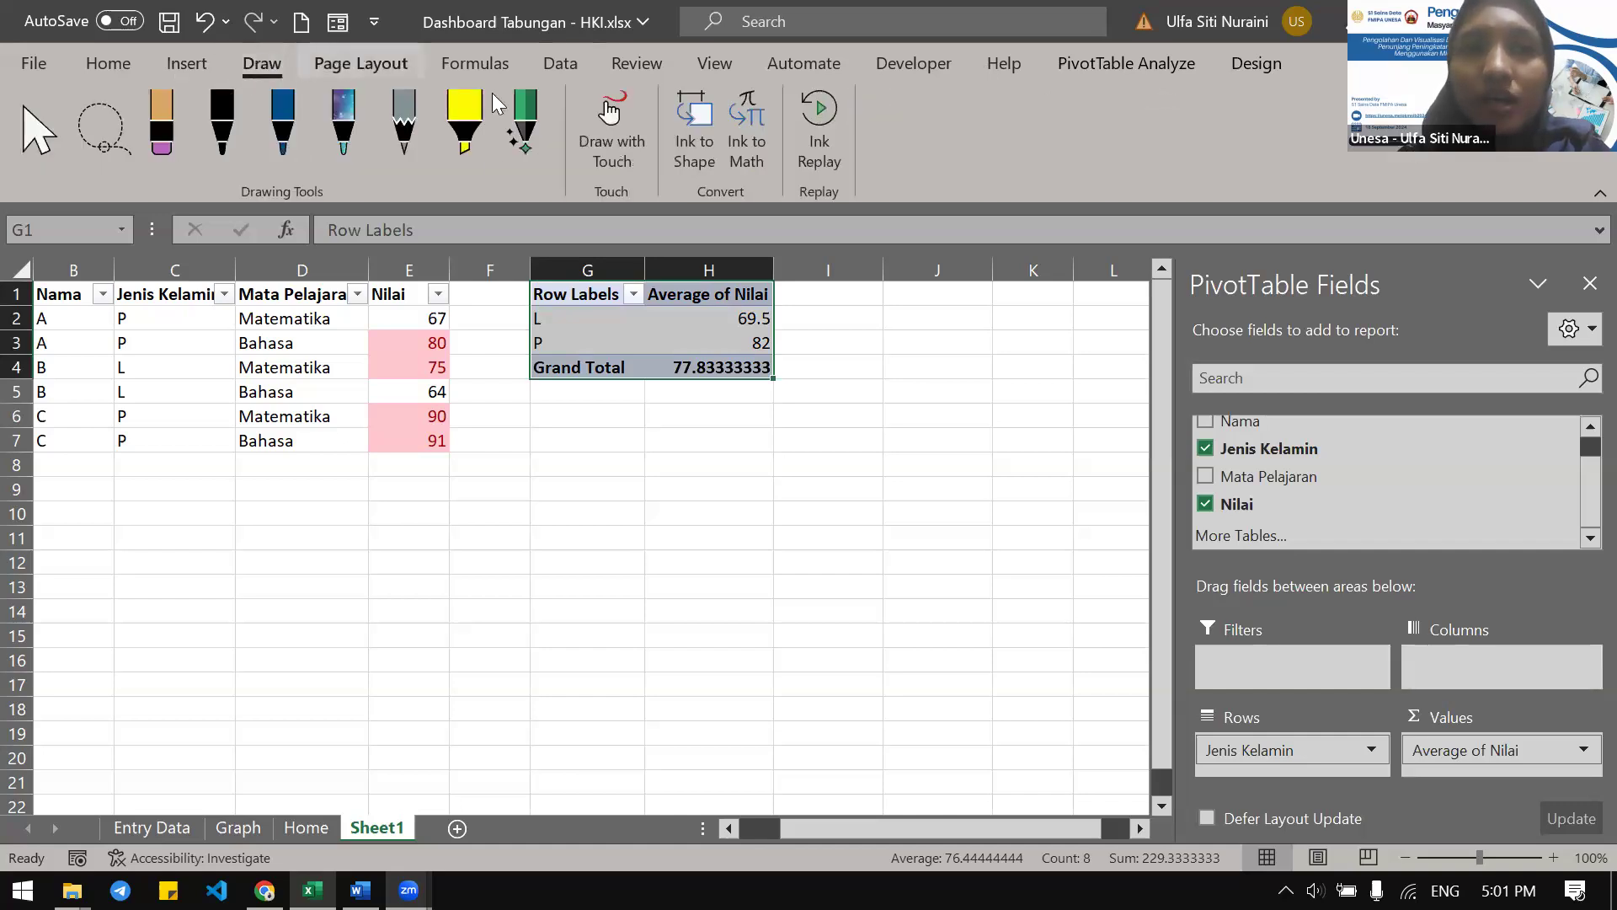
left_click(347, 63)
left_click(480, 62)
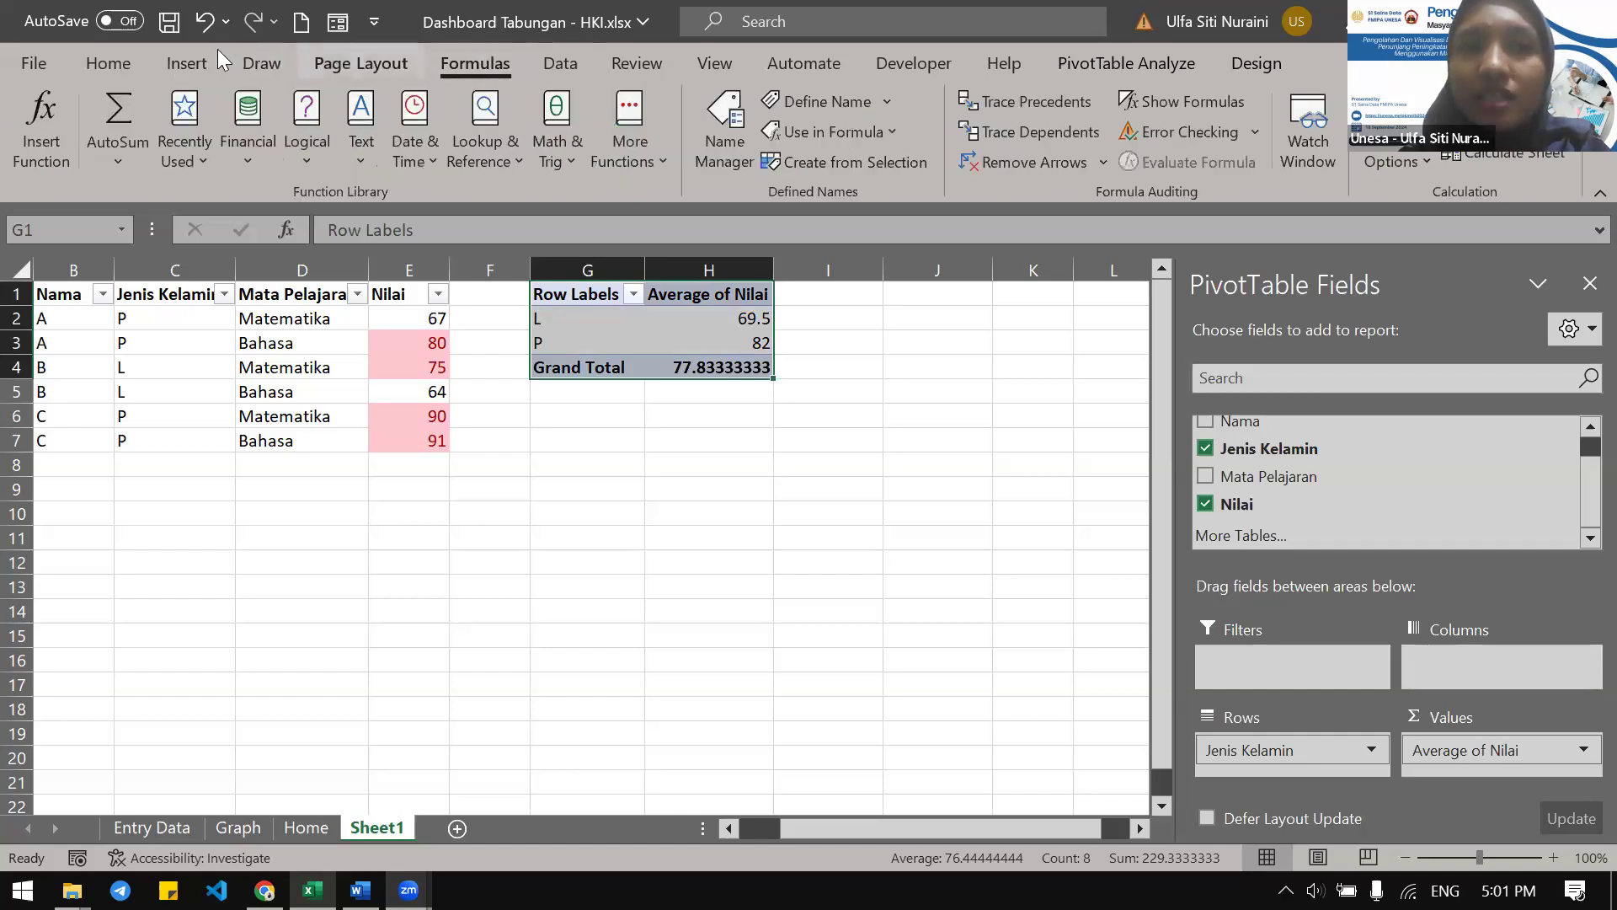
left_click(198, 59)
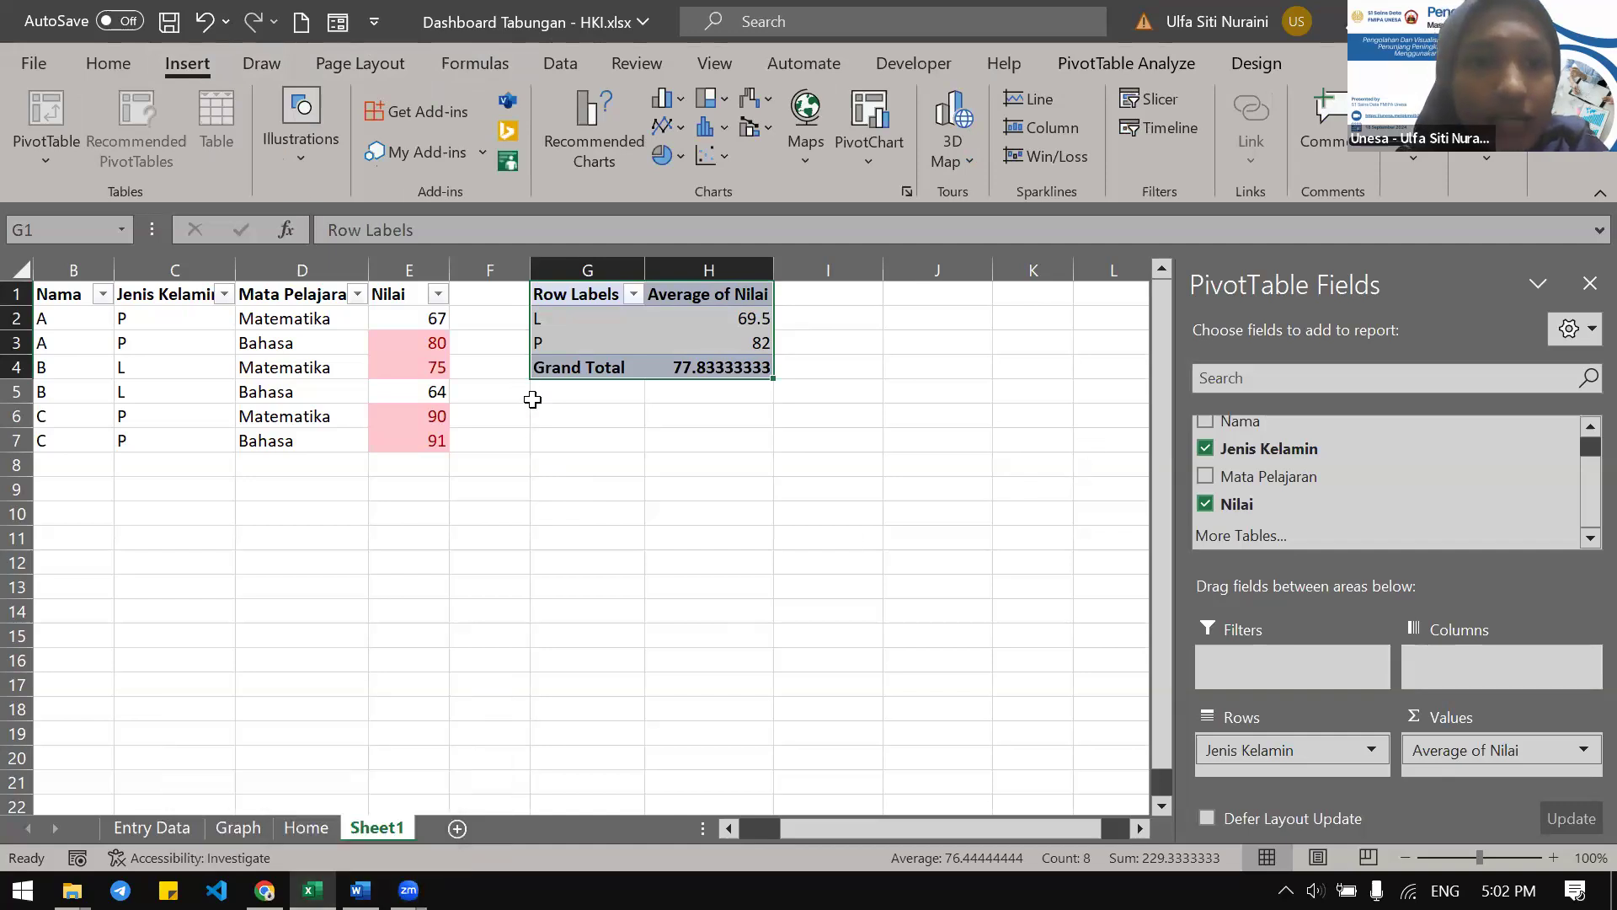
left_click(522, 434)
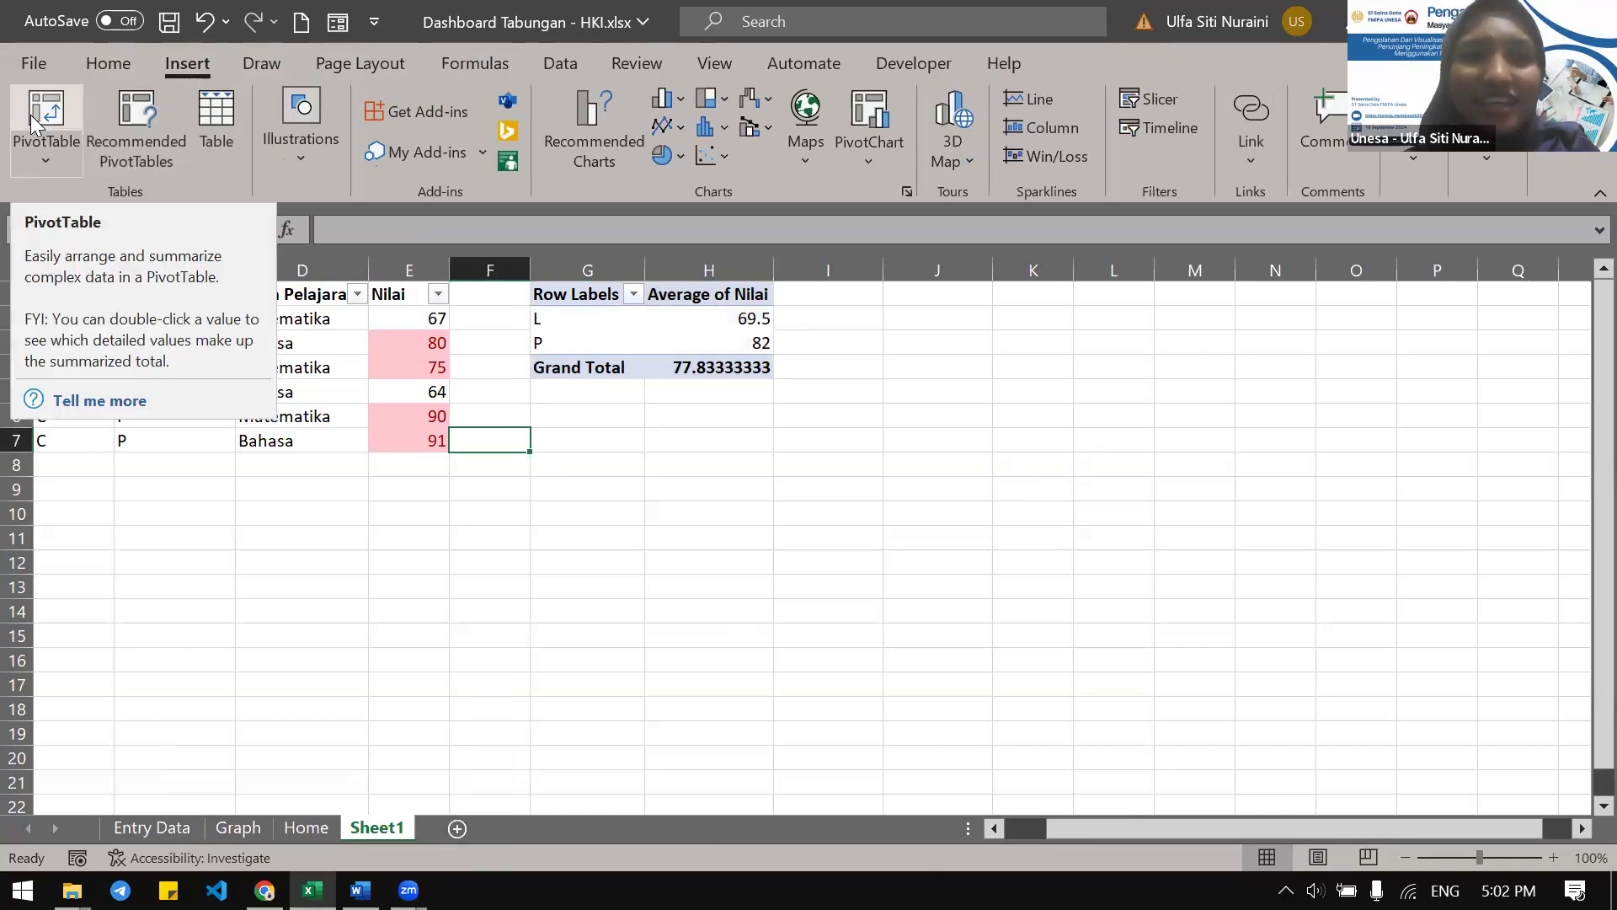
left_click(362, 367)
left_click(403, 319)
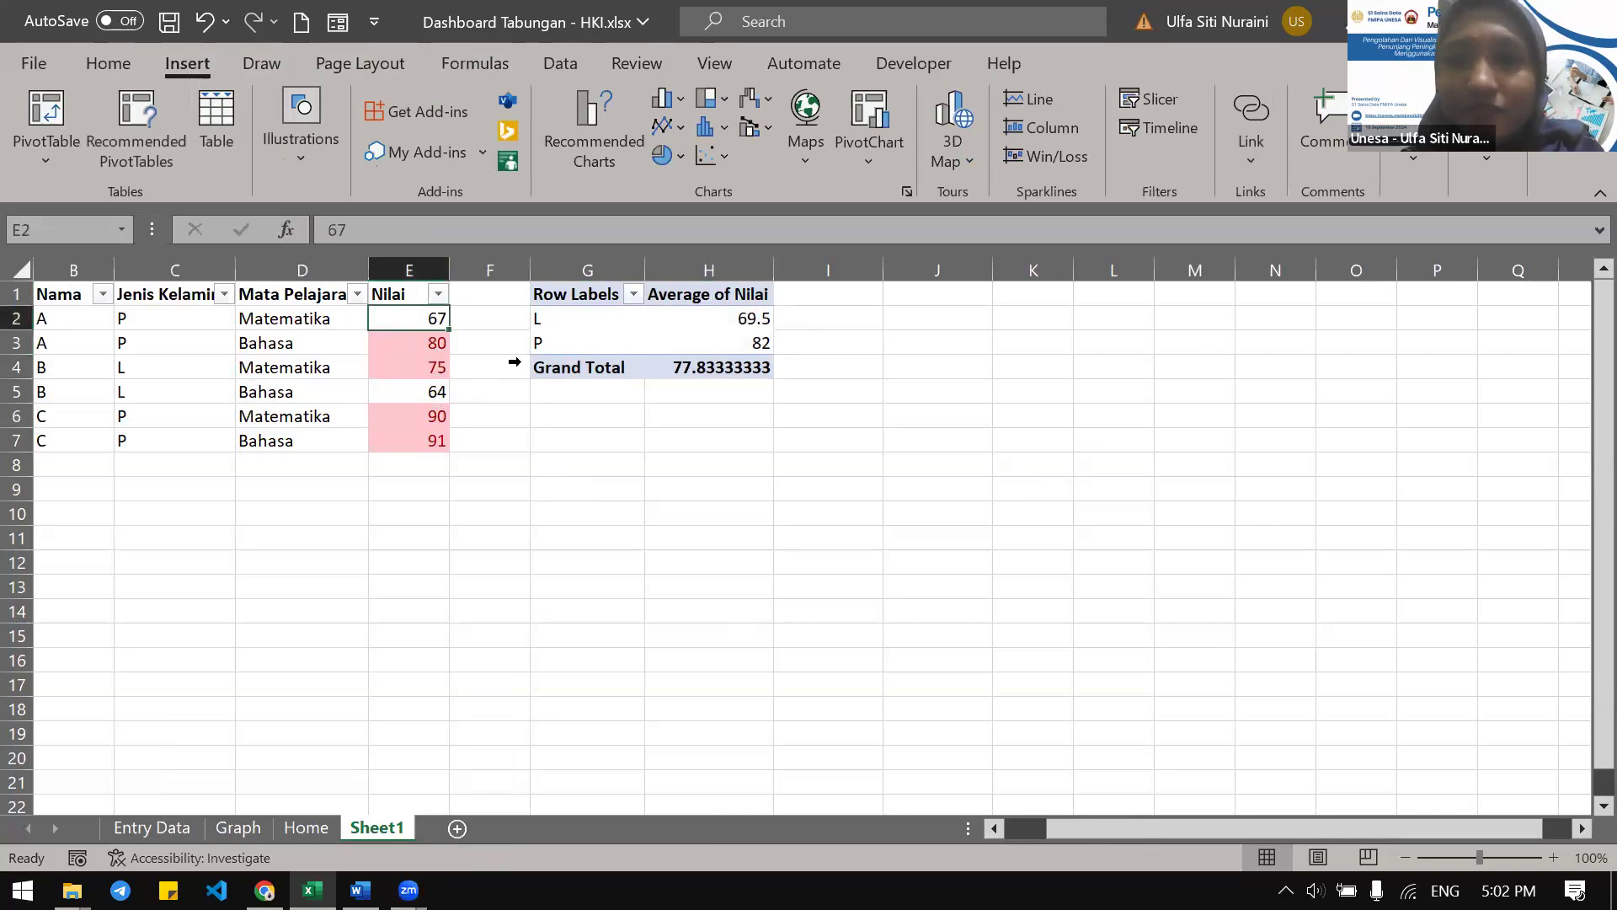
left_click(549, 61)
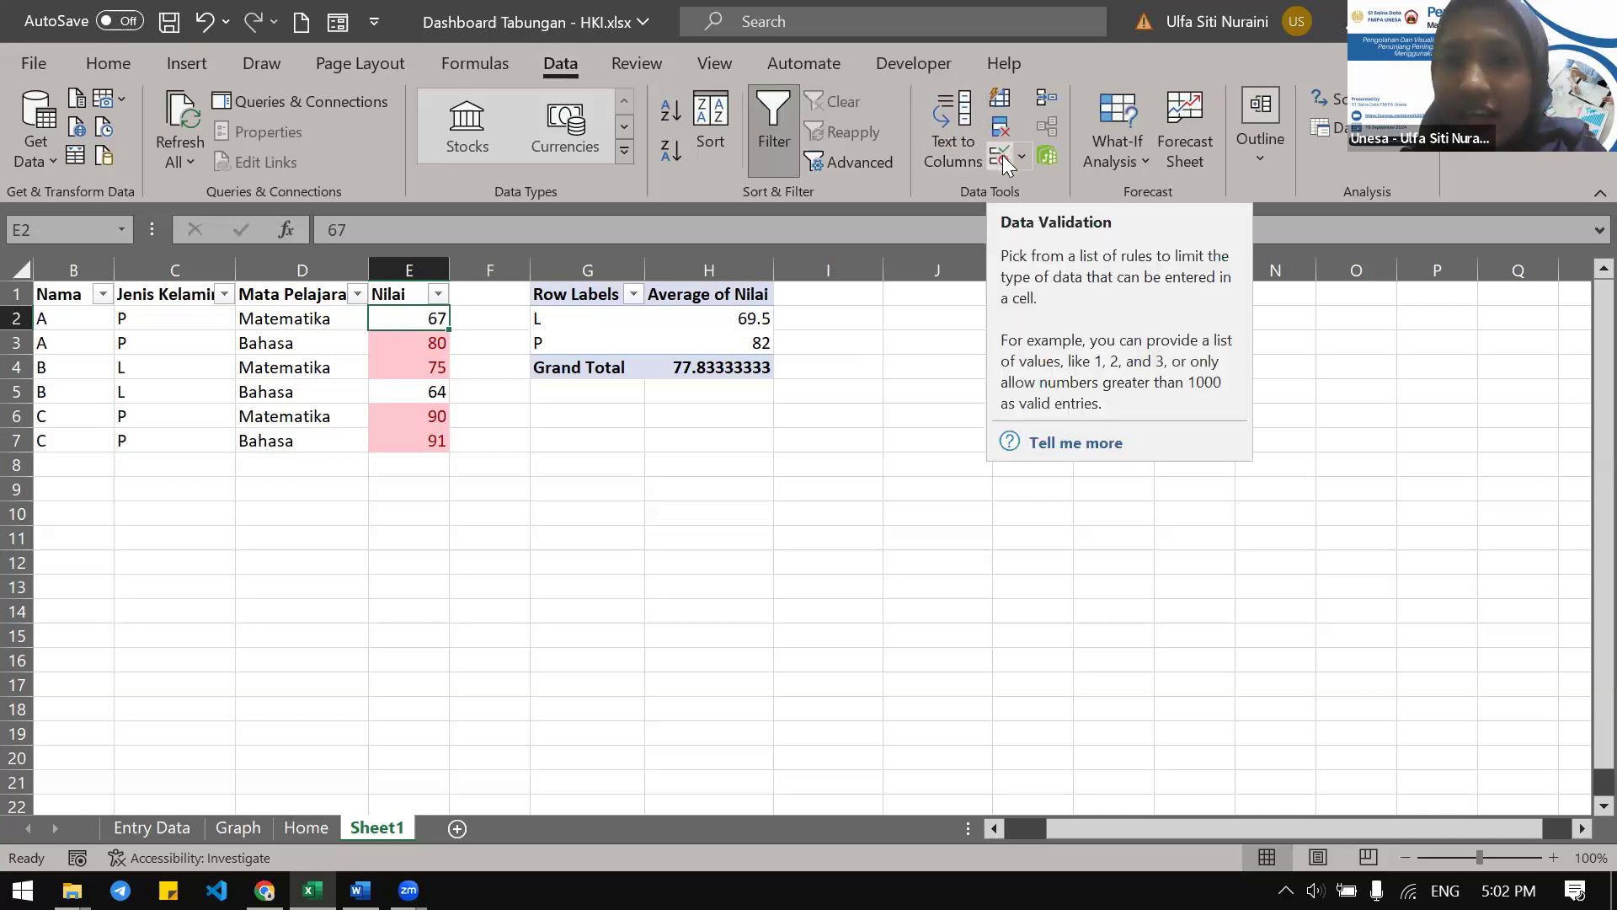
left_click(1029, 166)
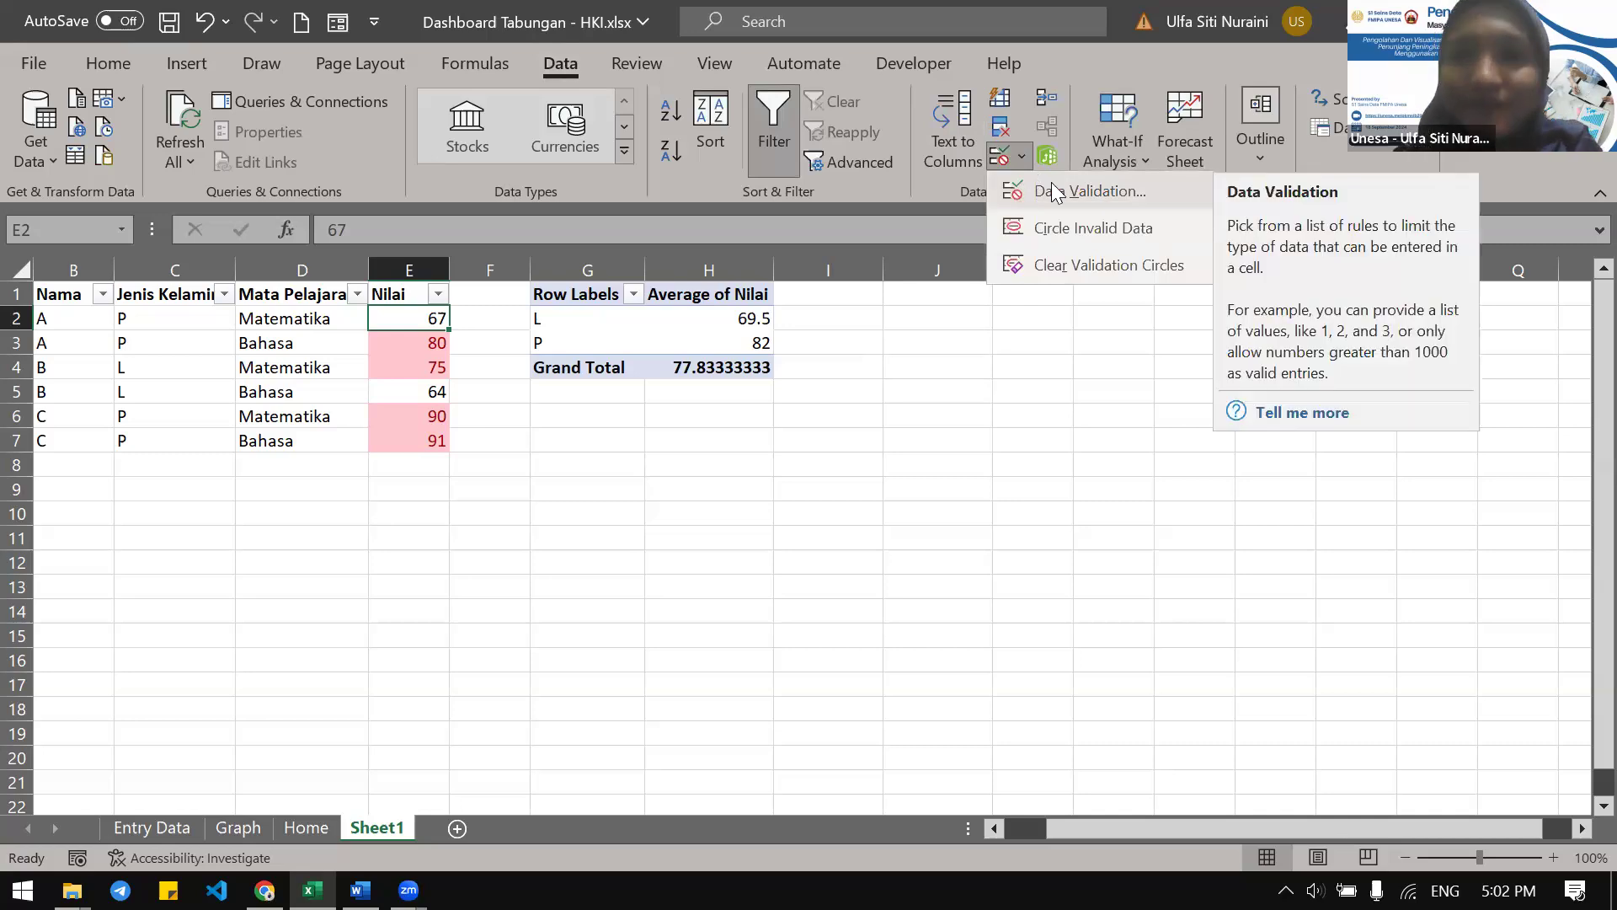
left_click(861, 365)
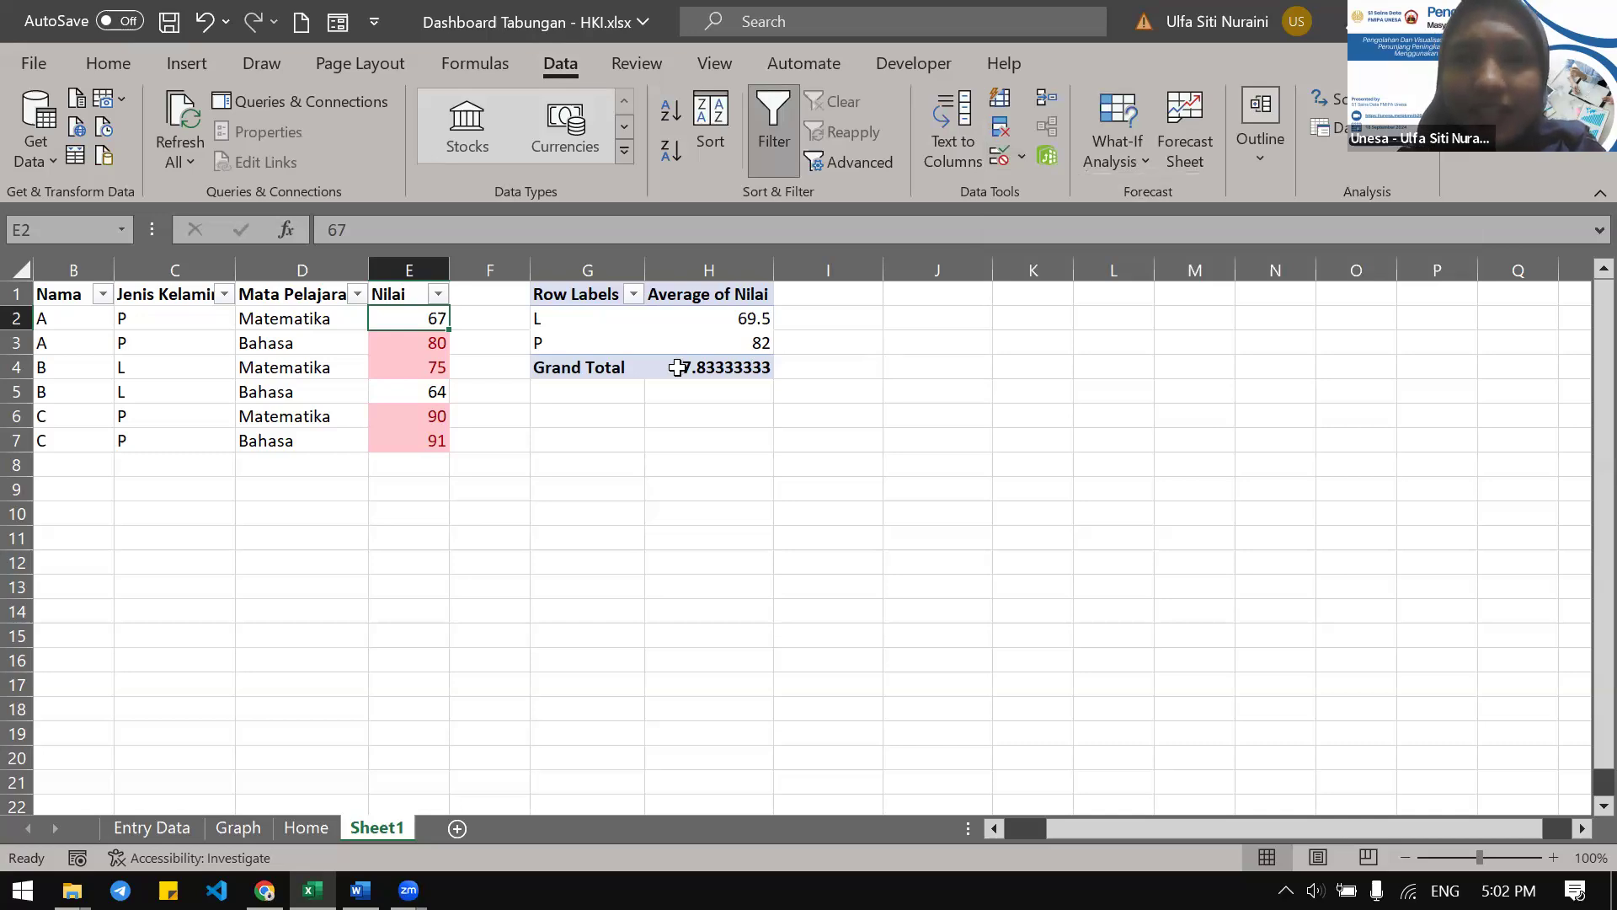
left_click(754, 368)
left_click(628, 320)
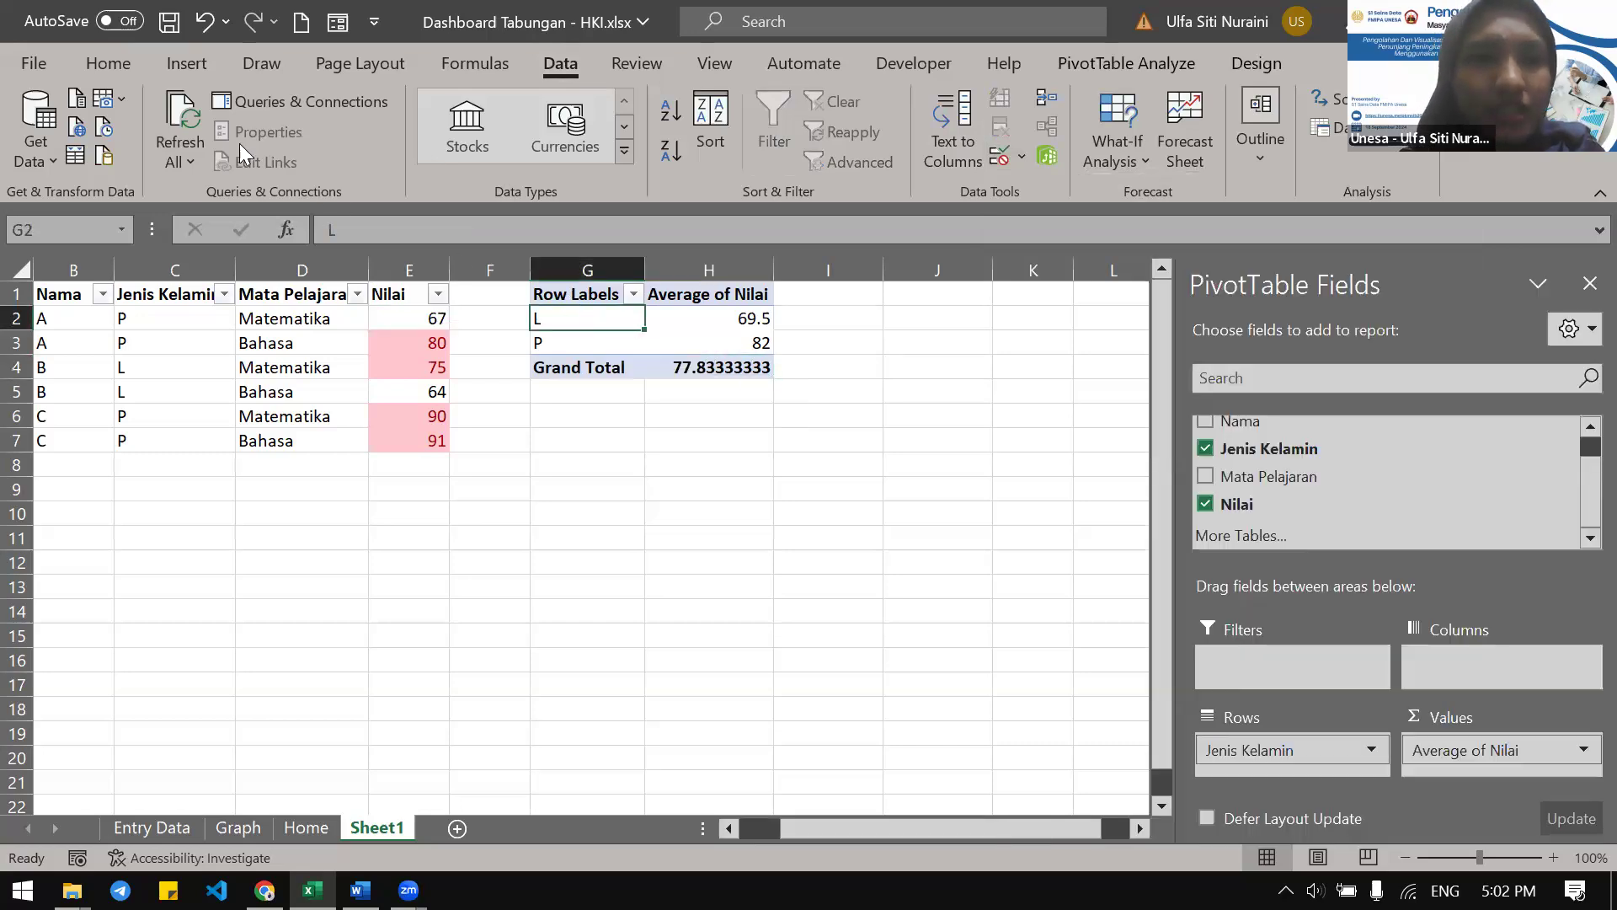
left_click(91, 69)
left_click(179, 73)
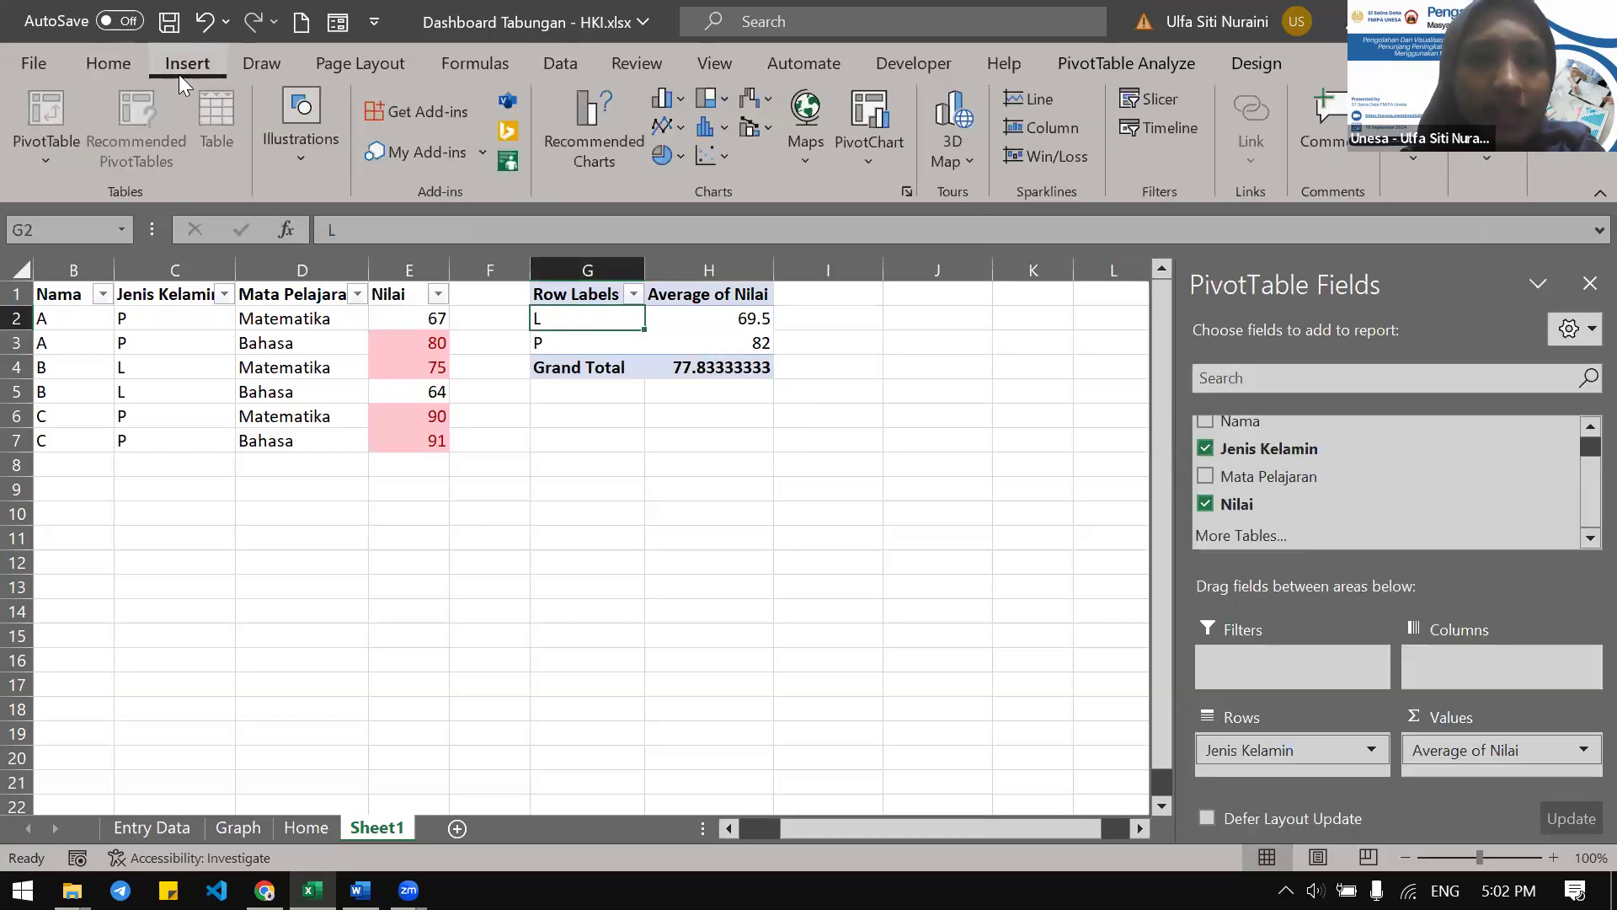
left_click(571, 66)
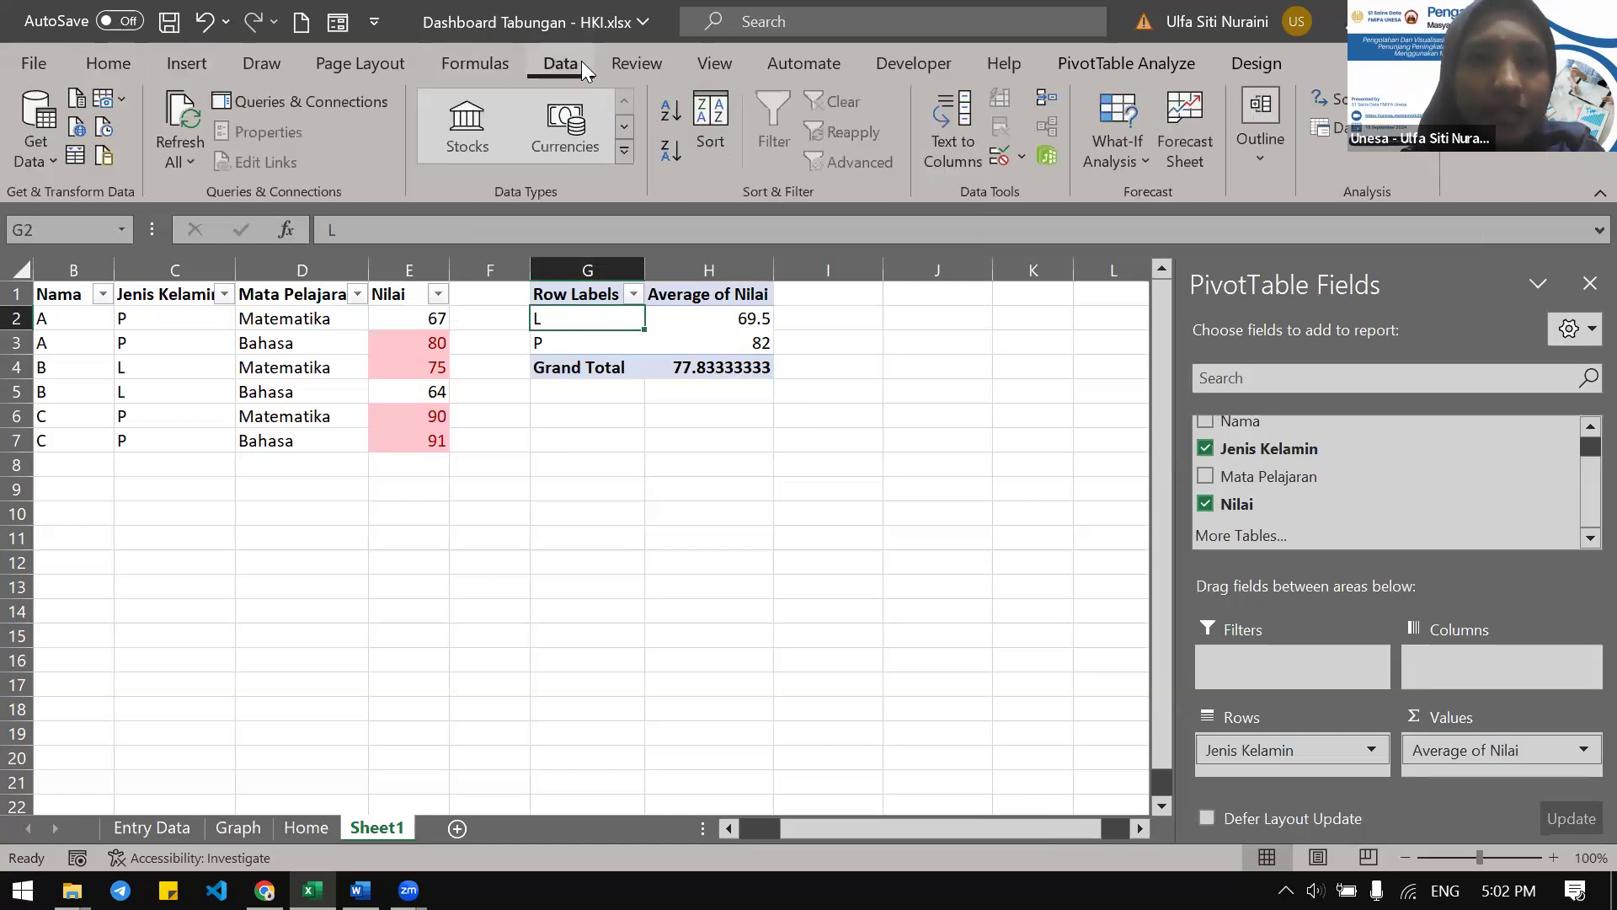
left_click(272, 62)
left_click(403, 55)
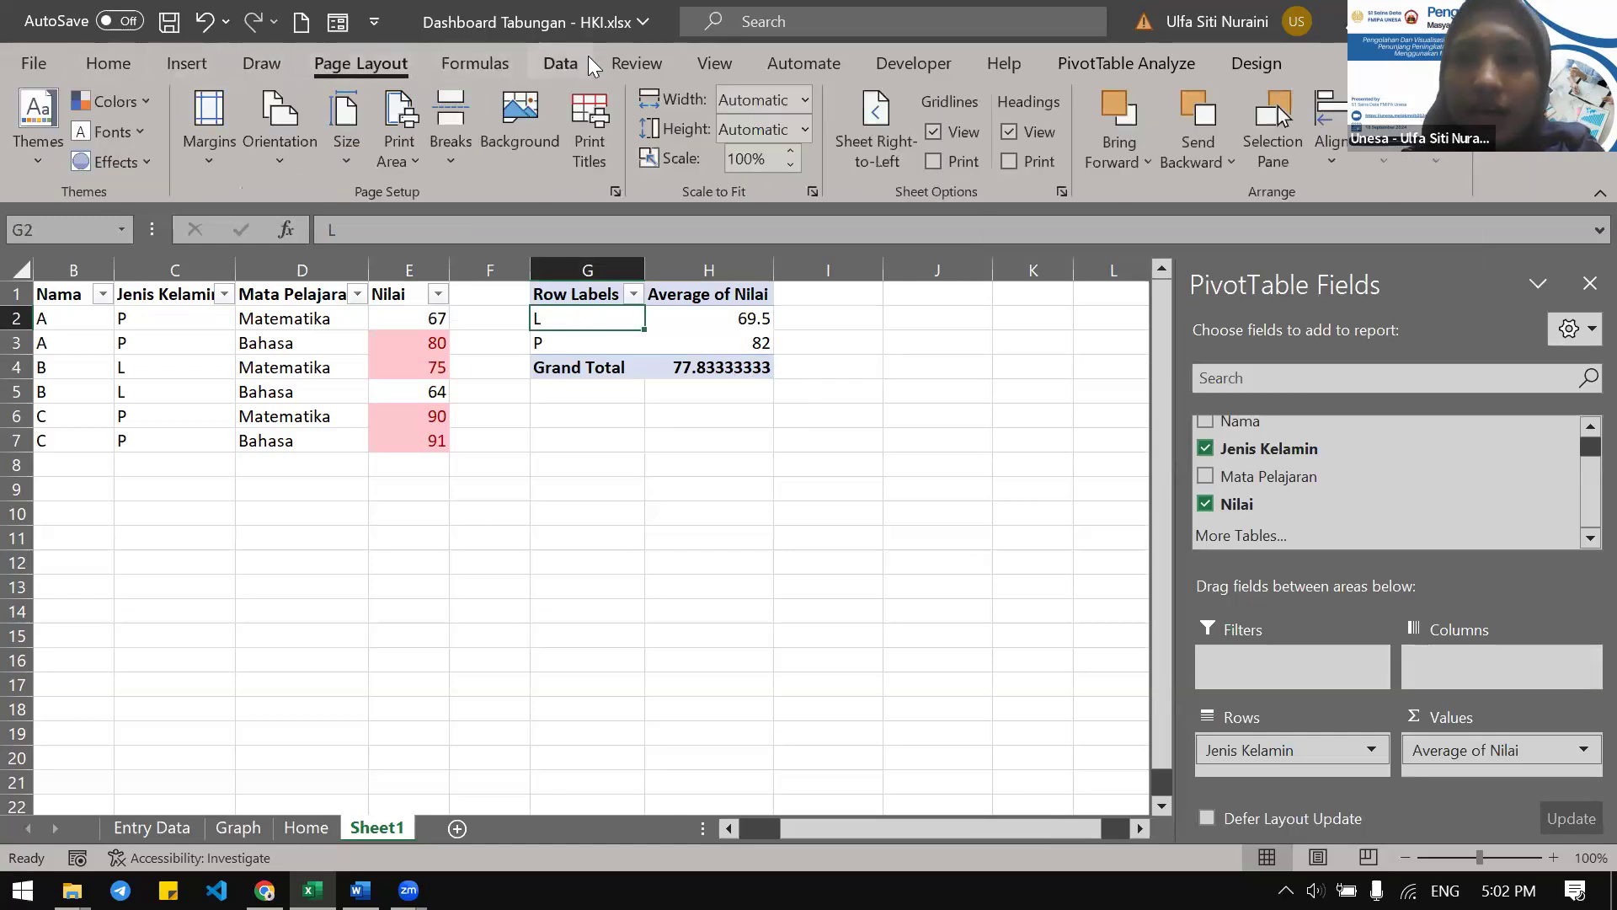
left_click(648, 68)
left_click(560, 68)
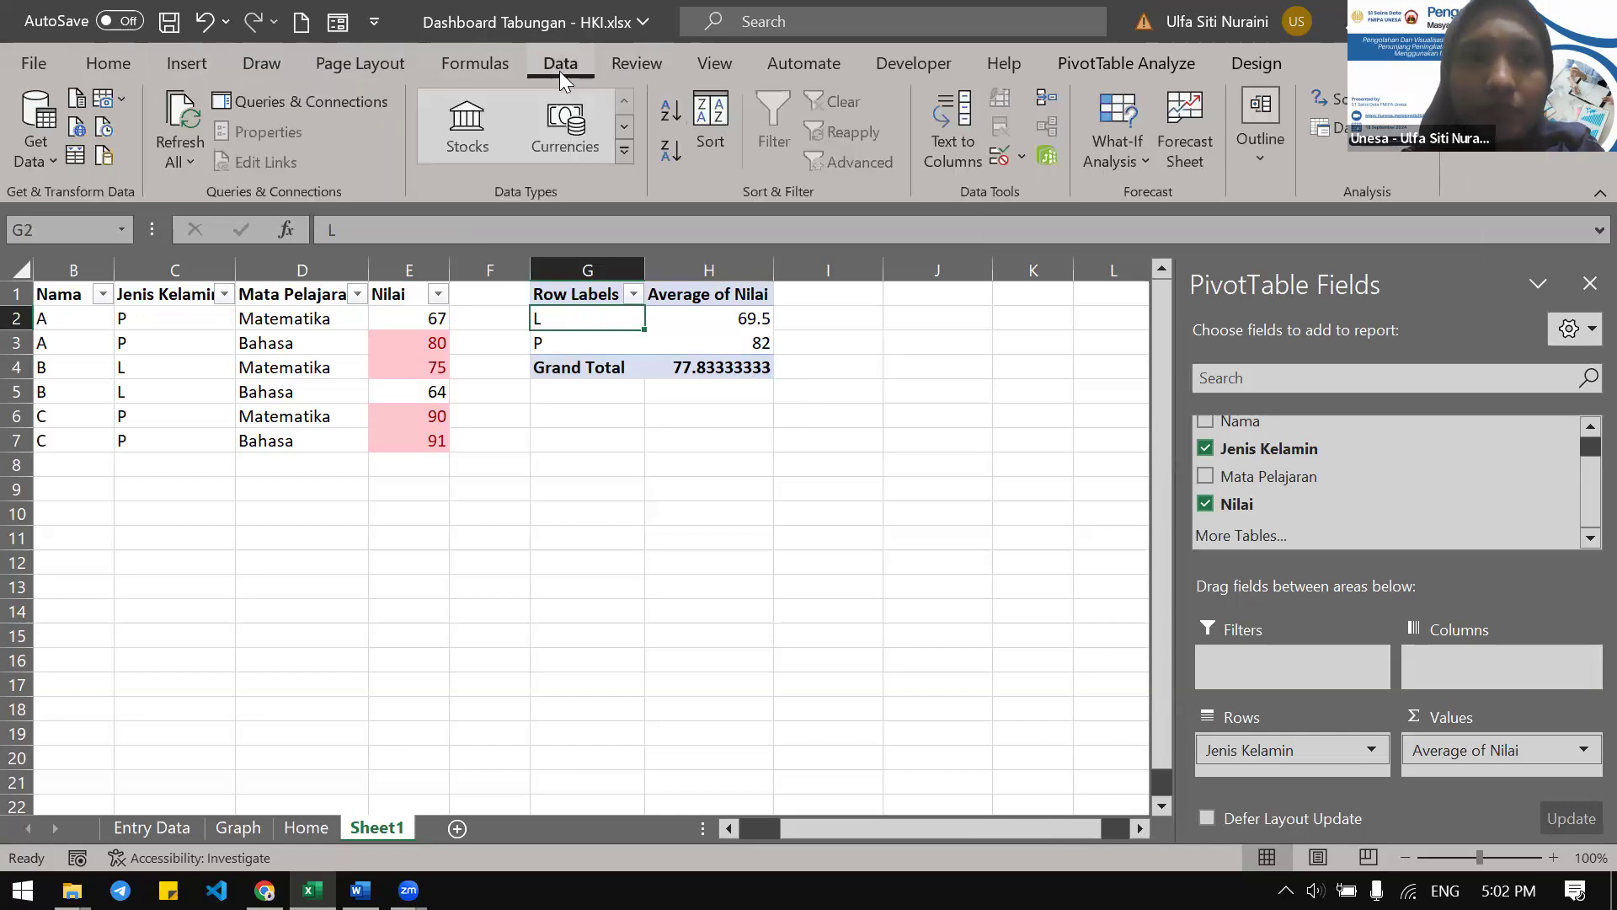
left_click(455, 60)
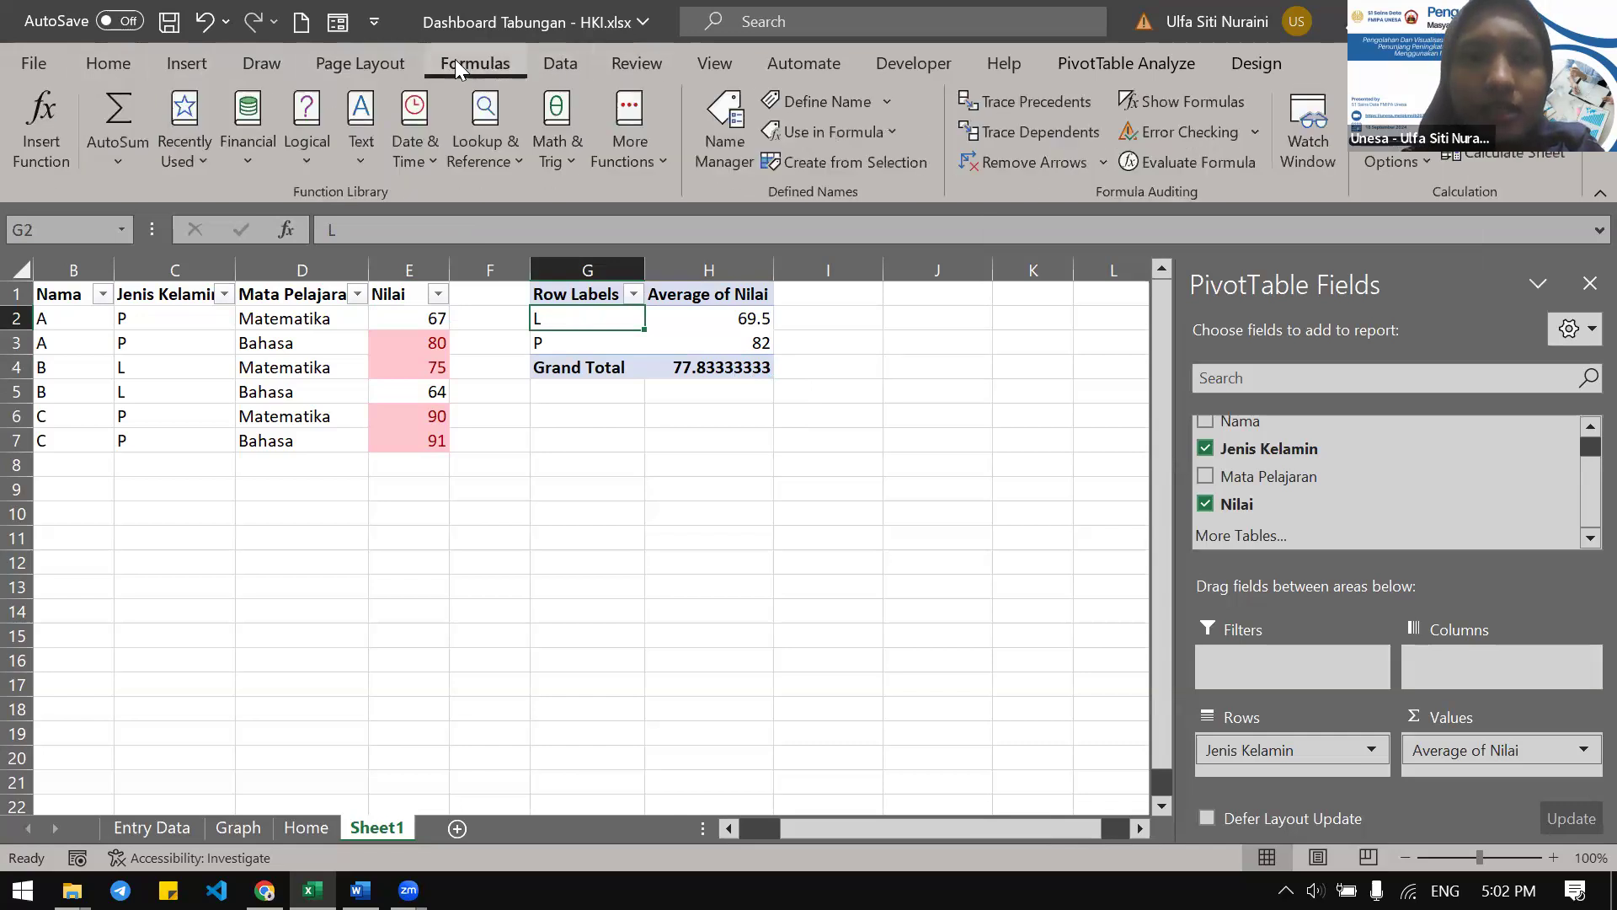
left_click(592, 64)
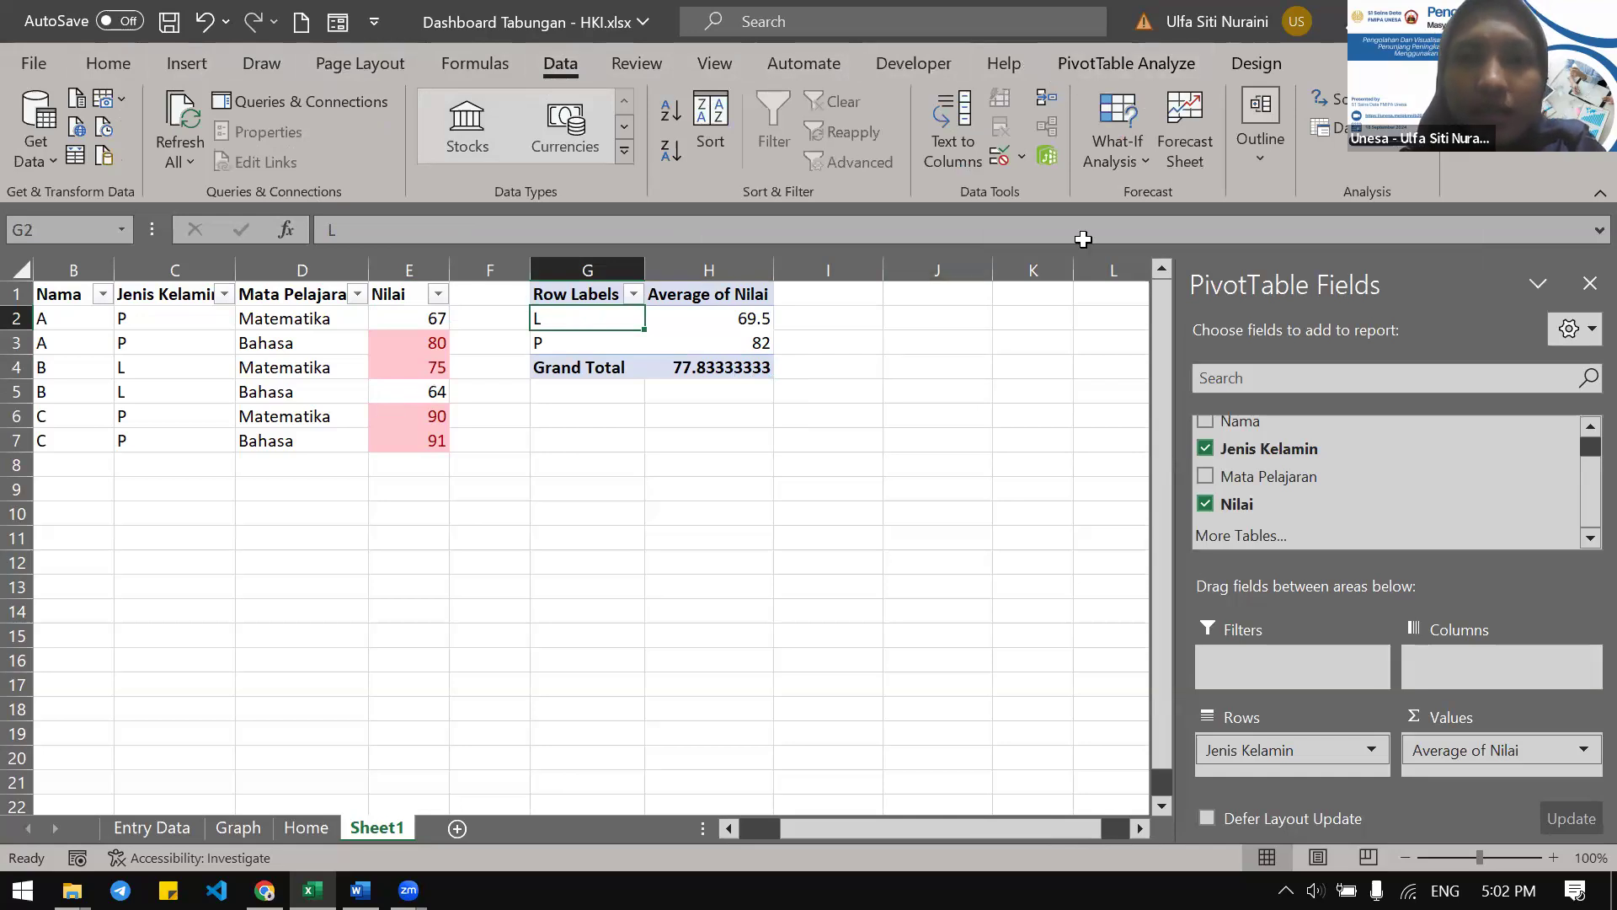
left_click(1164, 60)
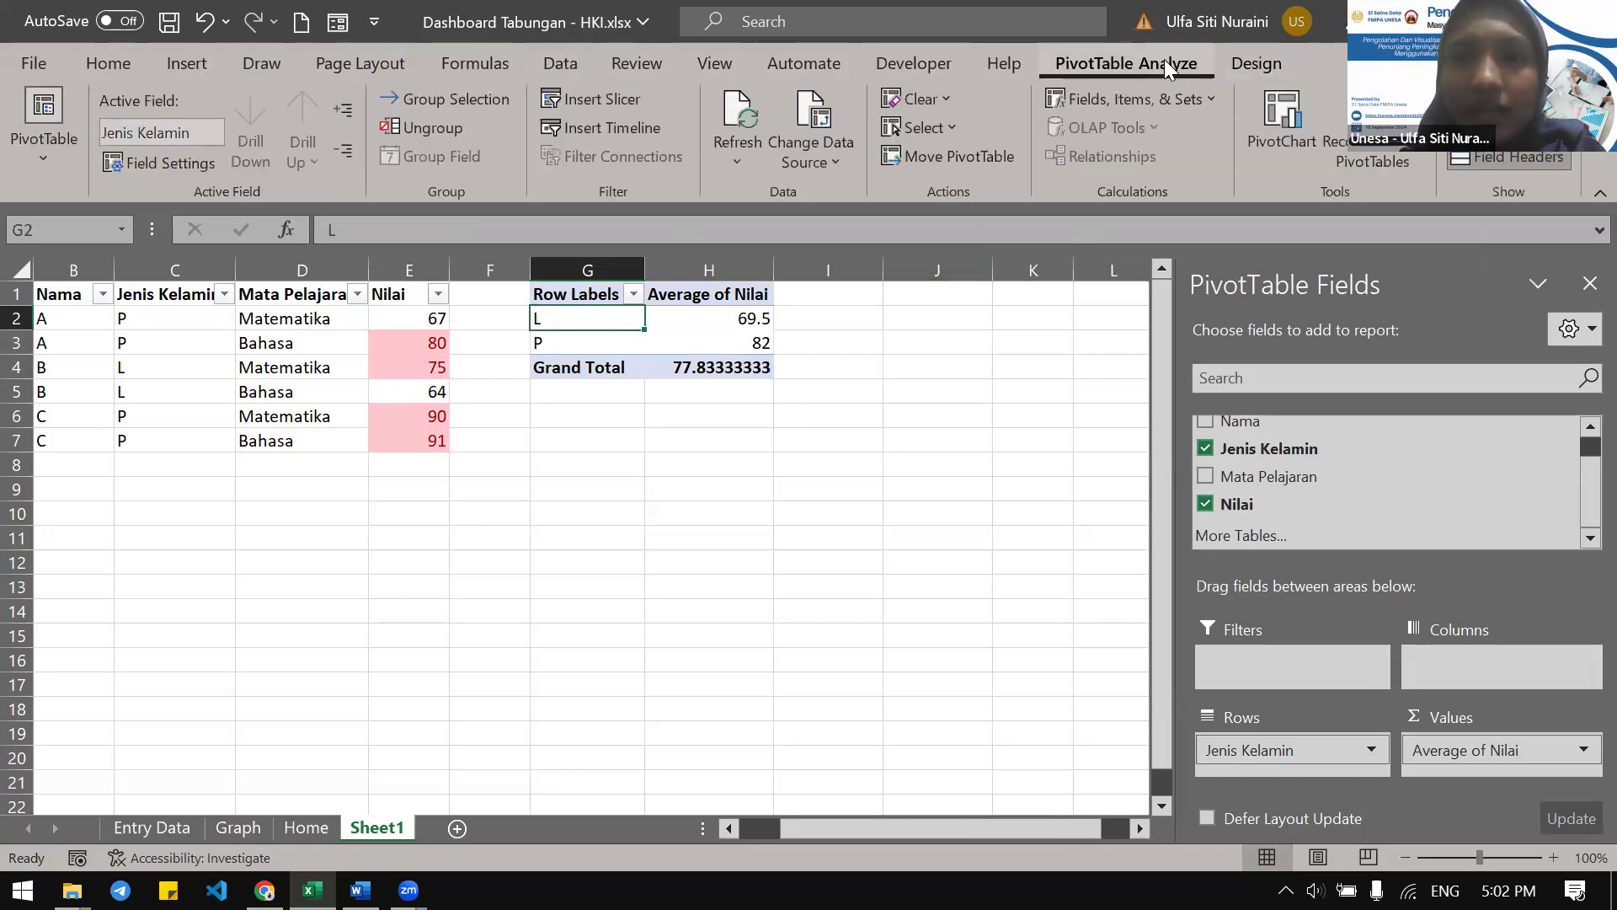
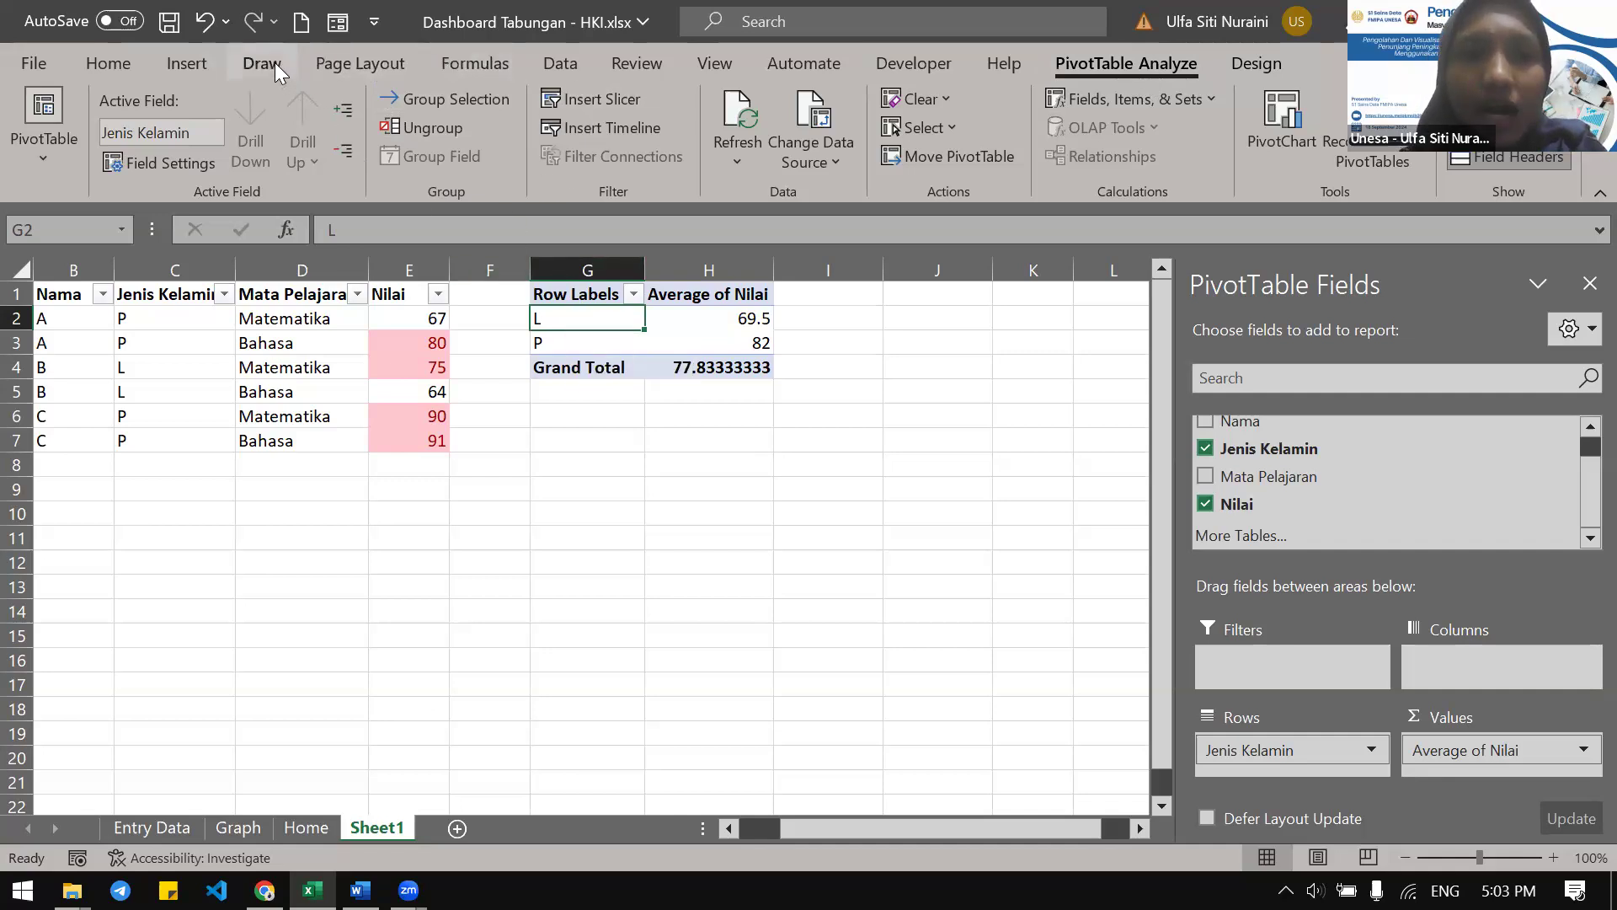
Insert a 2-D clustered column chart of the average Nilai by Jenis Kelamin and place it below the pivot table
left_click(322, 60)
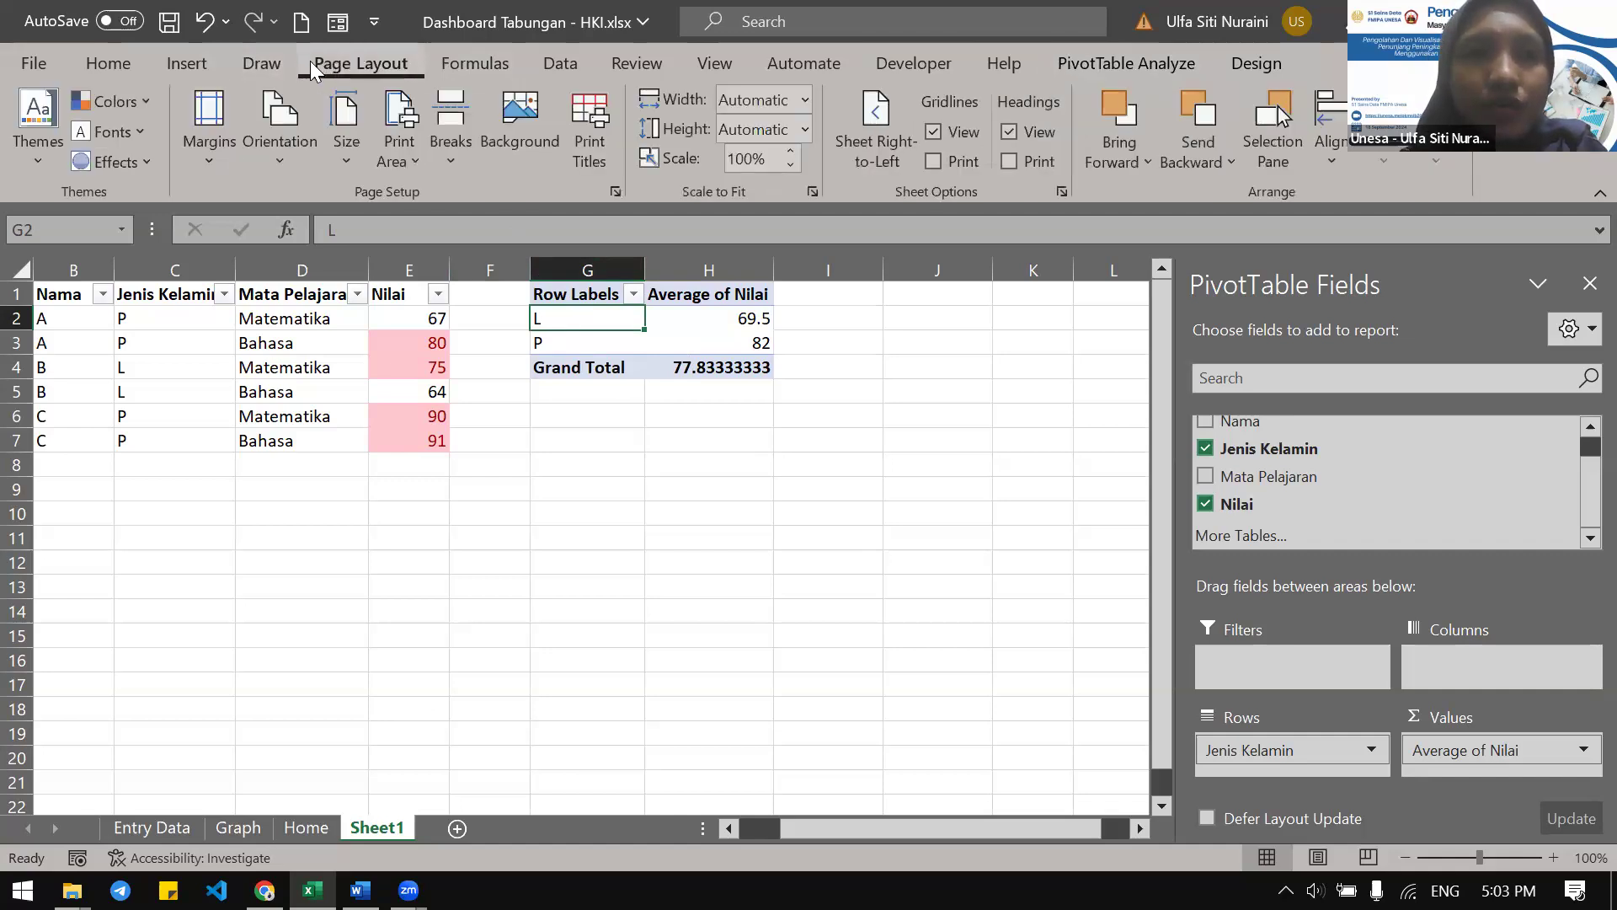
left_click(198, 74)
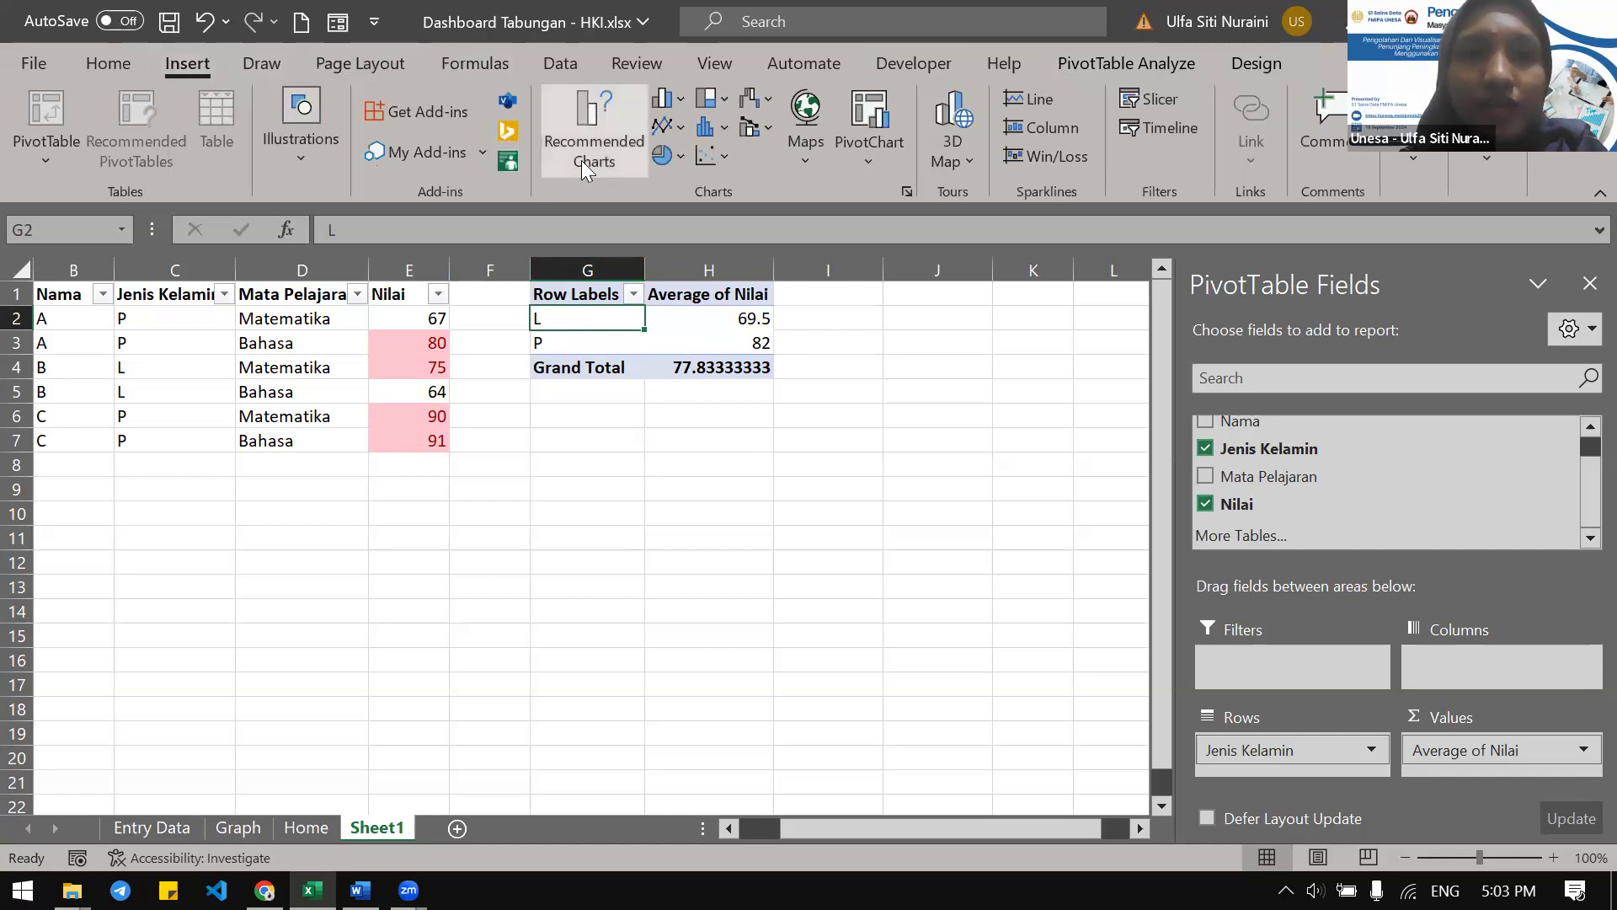
left_click(662, 103)
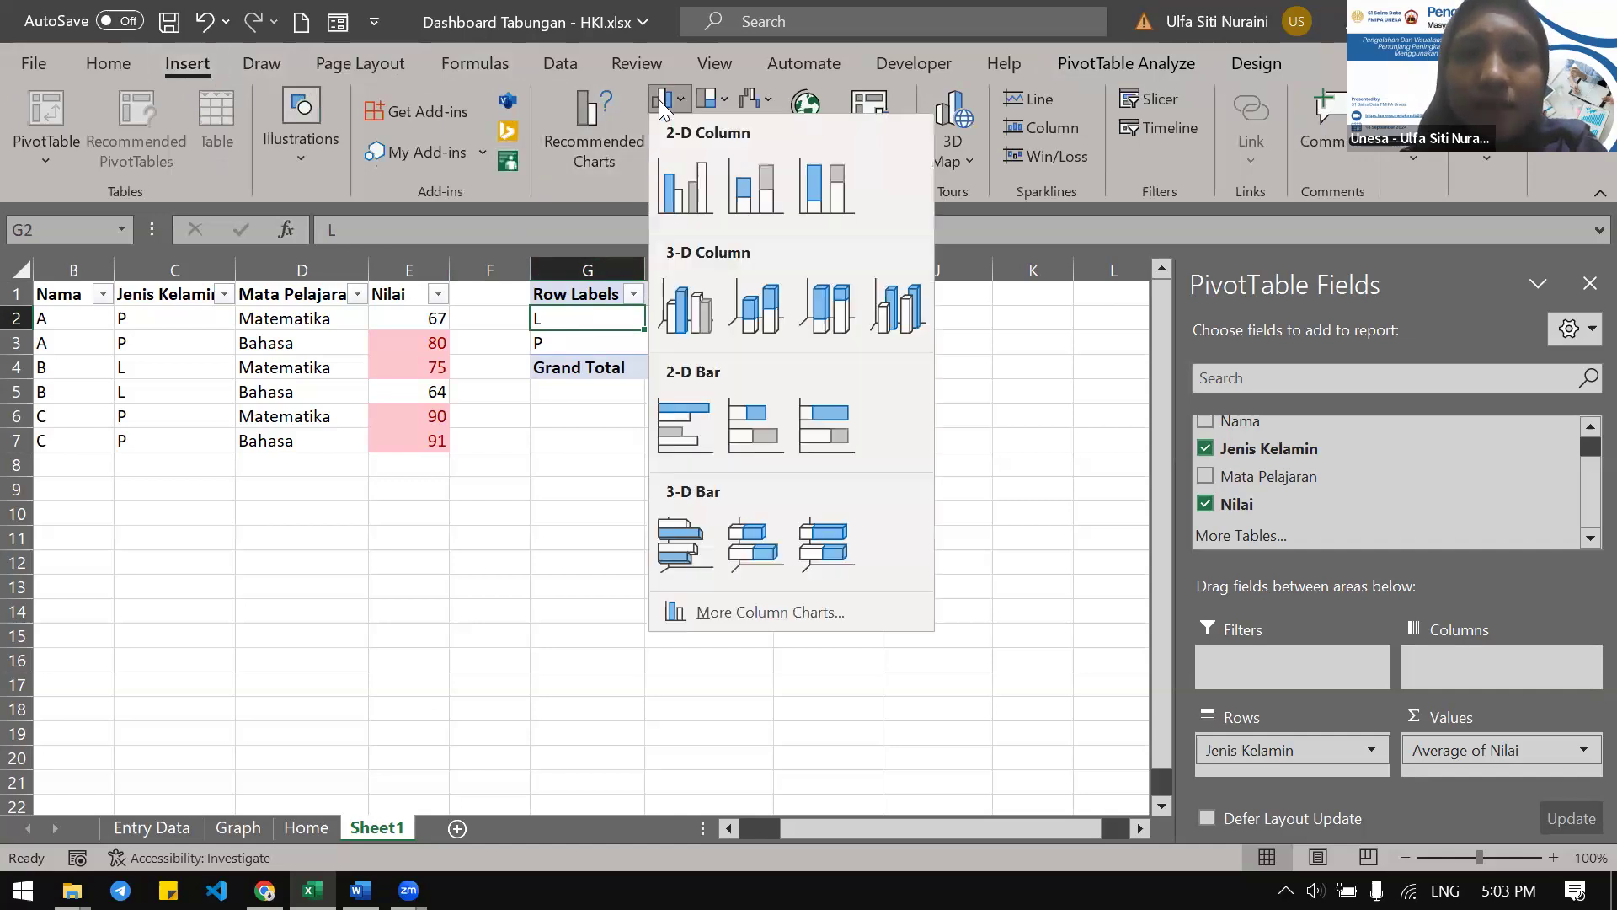
left_click(697, 199)
left_click_drag(449, 402, 512, 424)
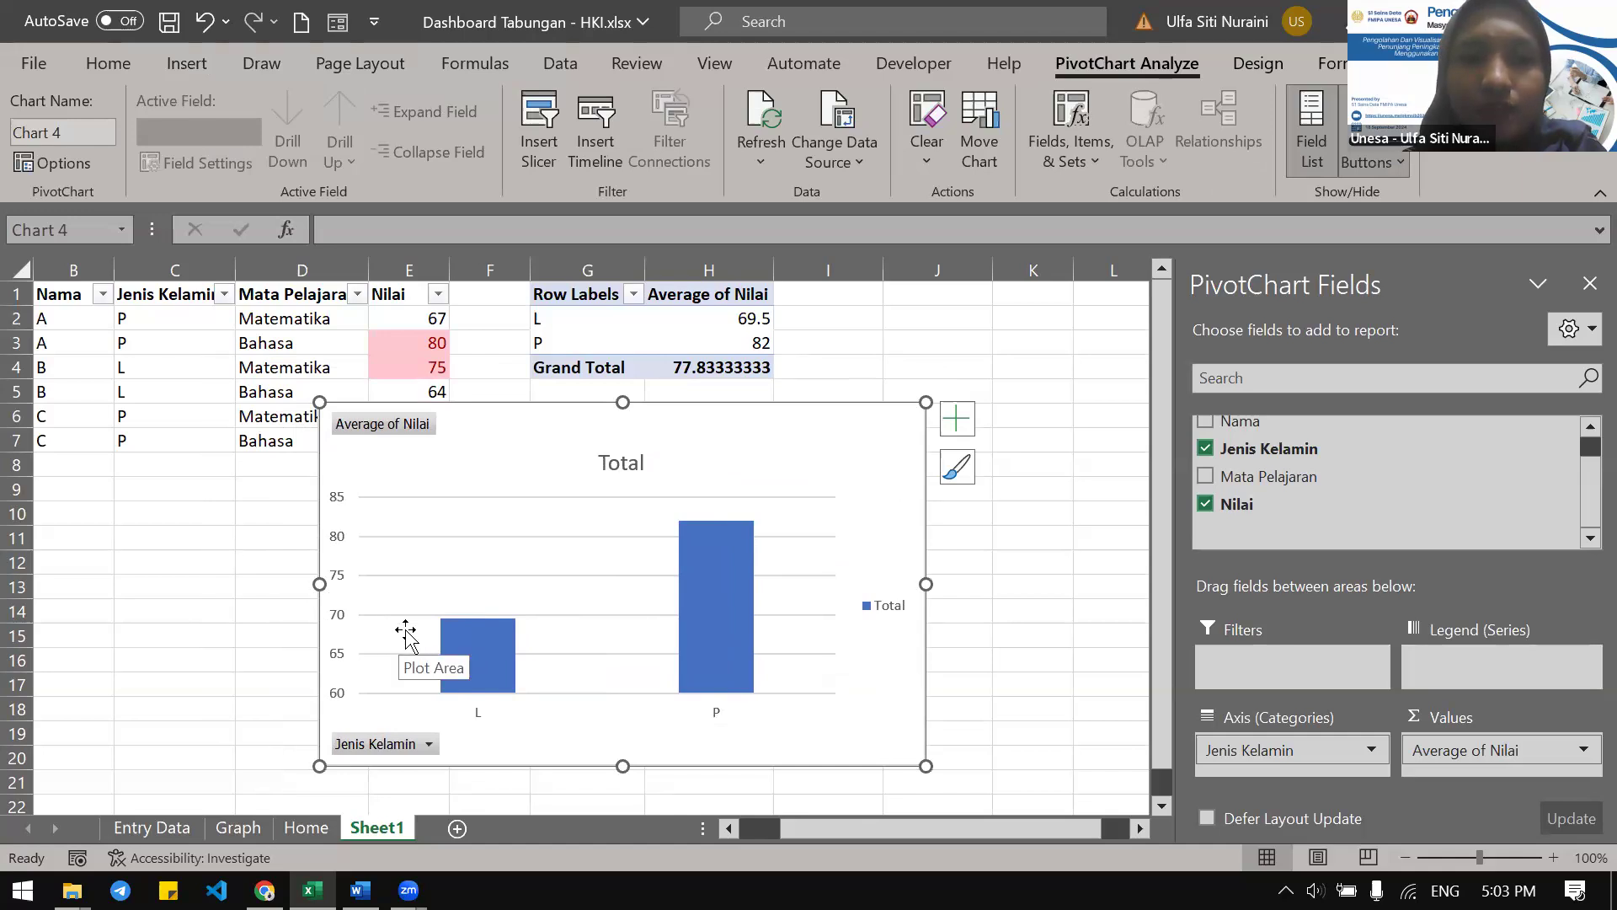
mouse_move(718, 568)
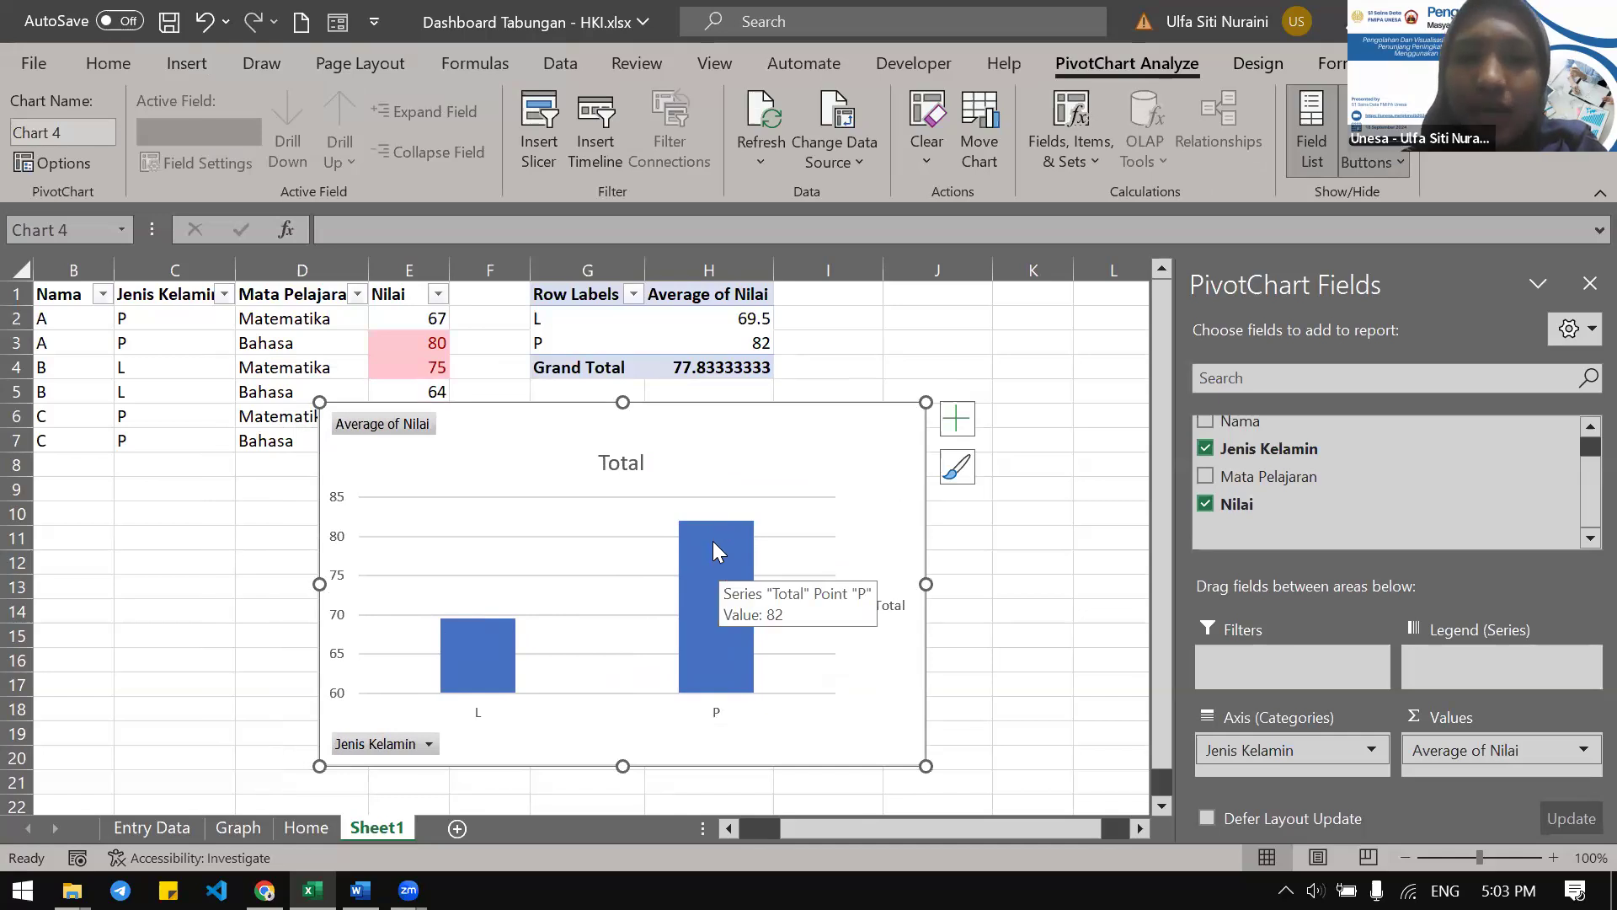
mouse_move(485, 670)
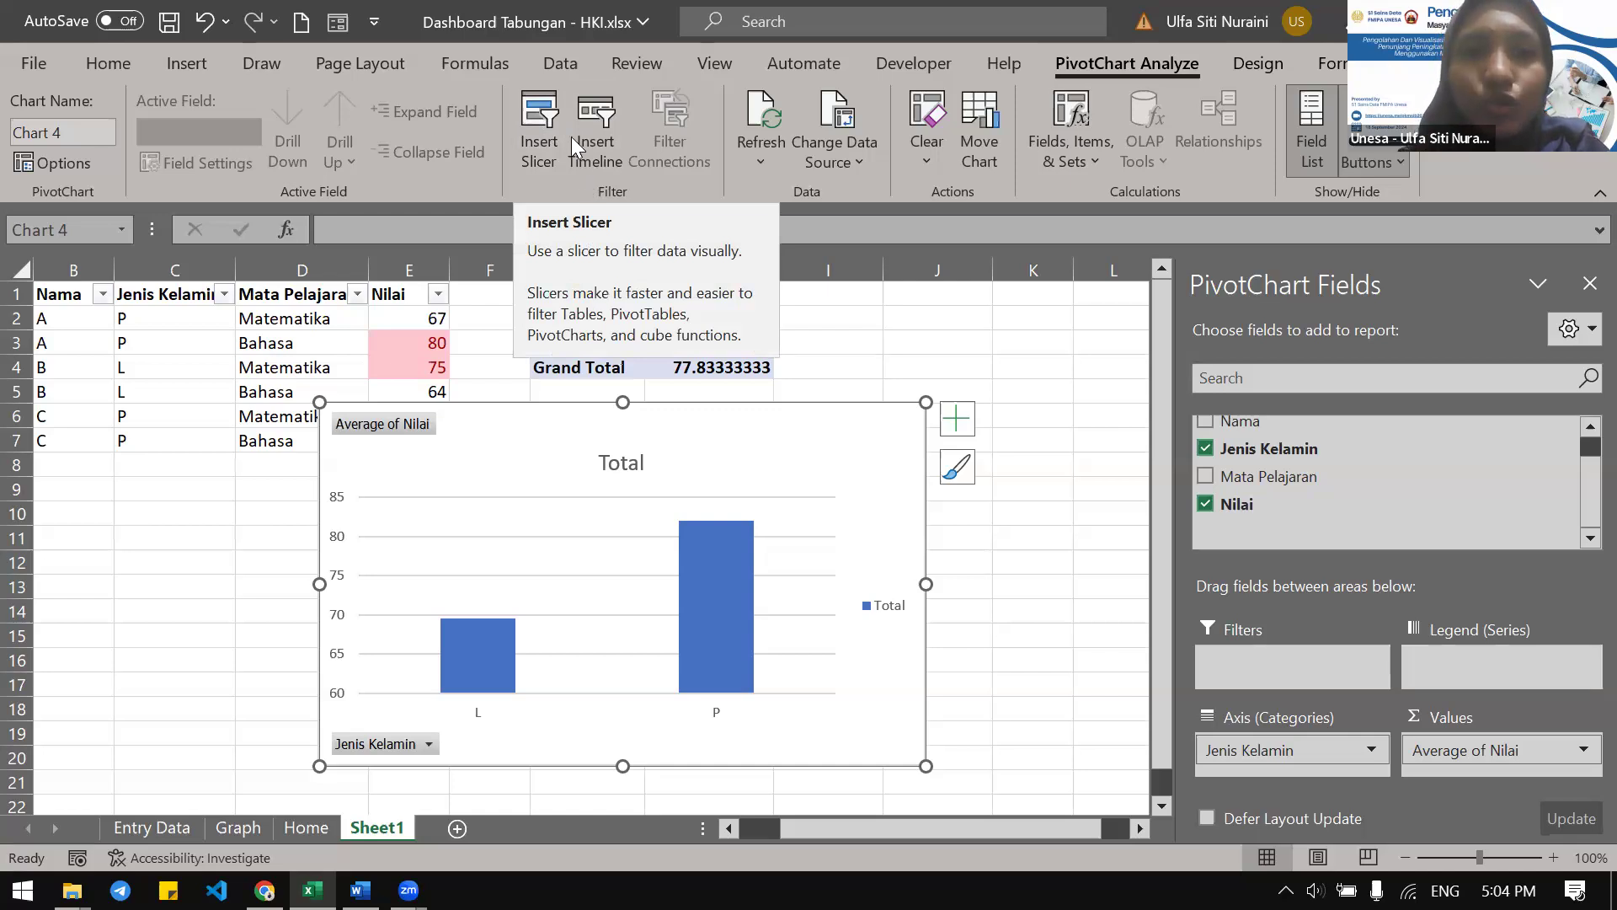
Insert a slicer for Mata Pelajaran from the PivotChart and place it beside the chart around columns J to M
left_click(537, 135)
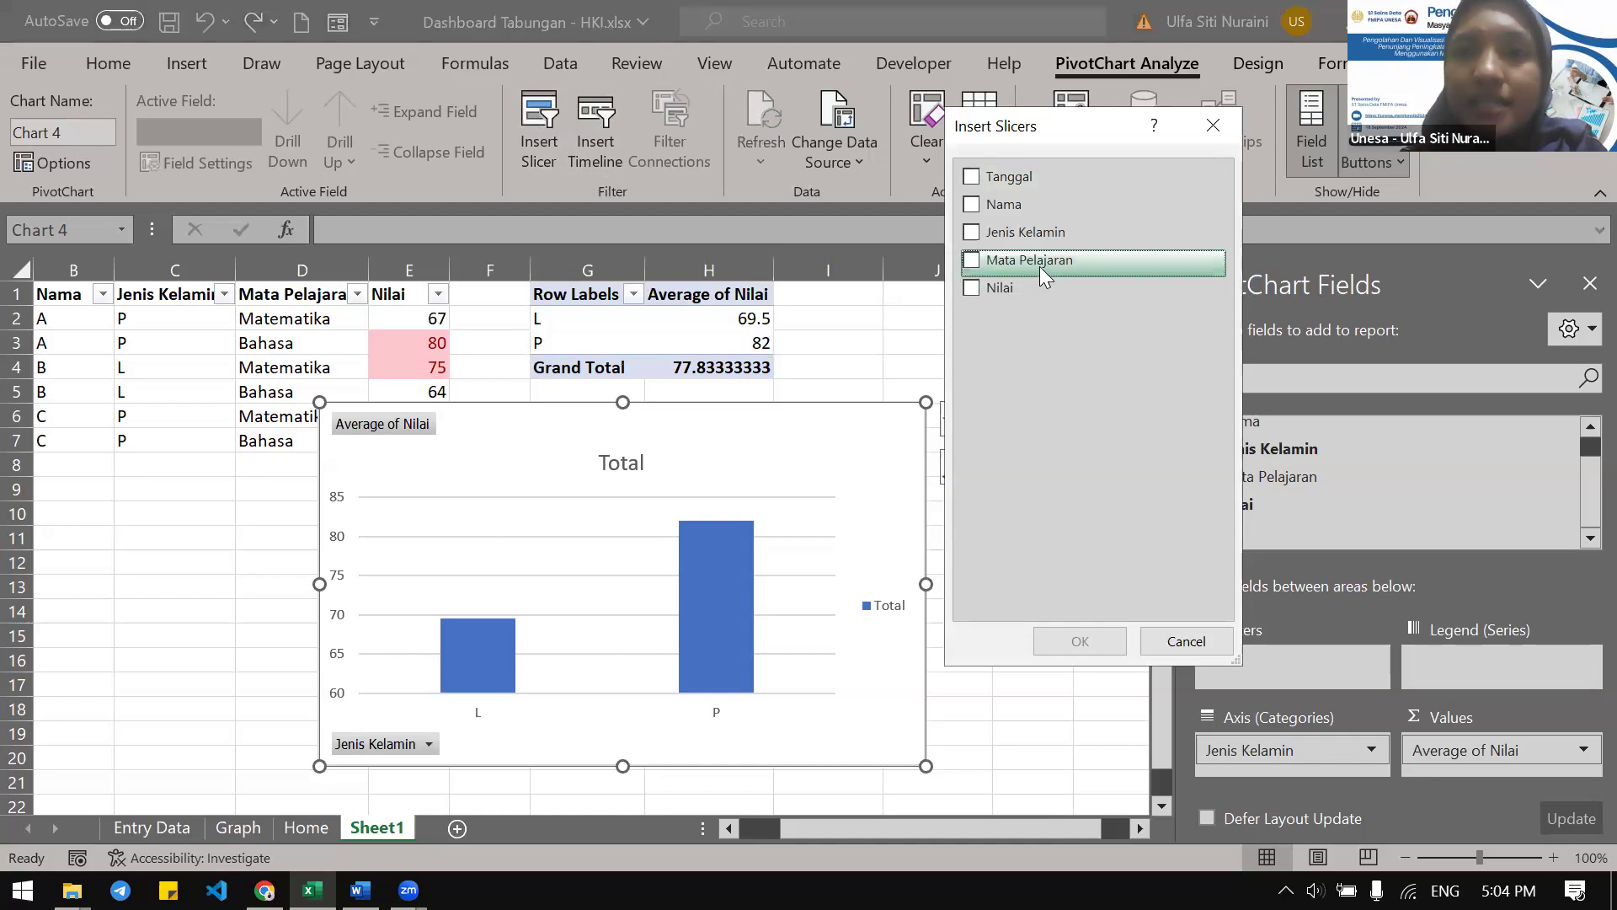
left_click(972, 261)
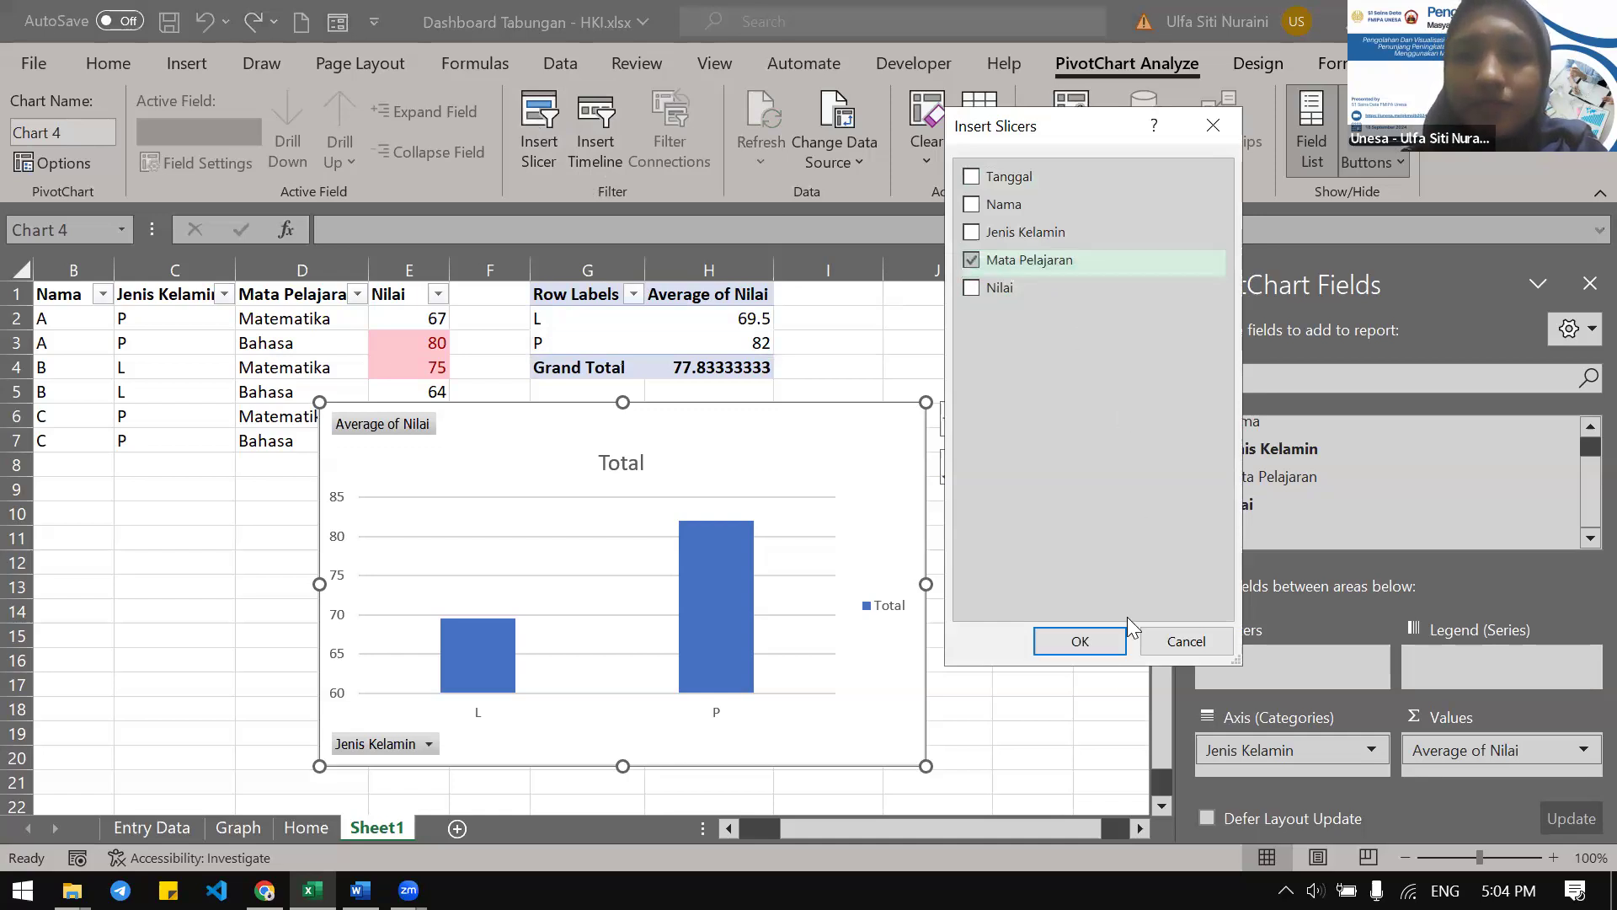
left_click(1079, 647)
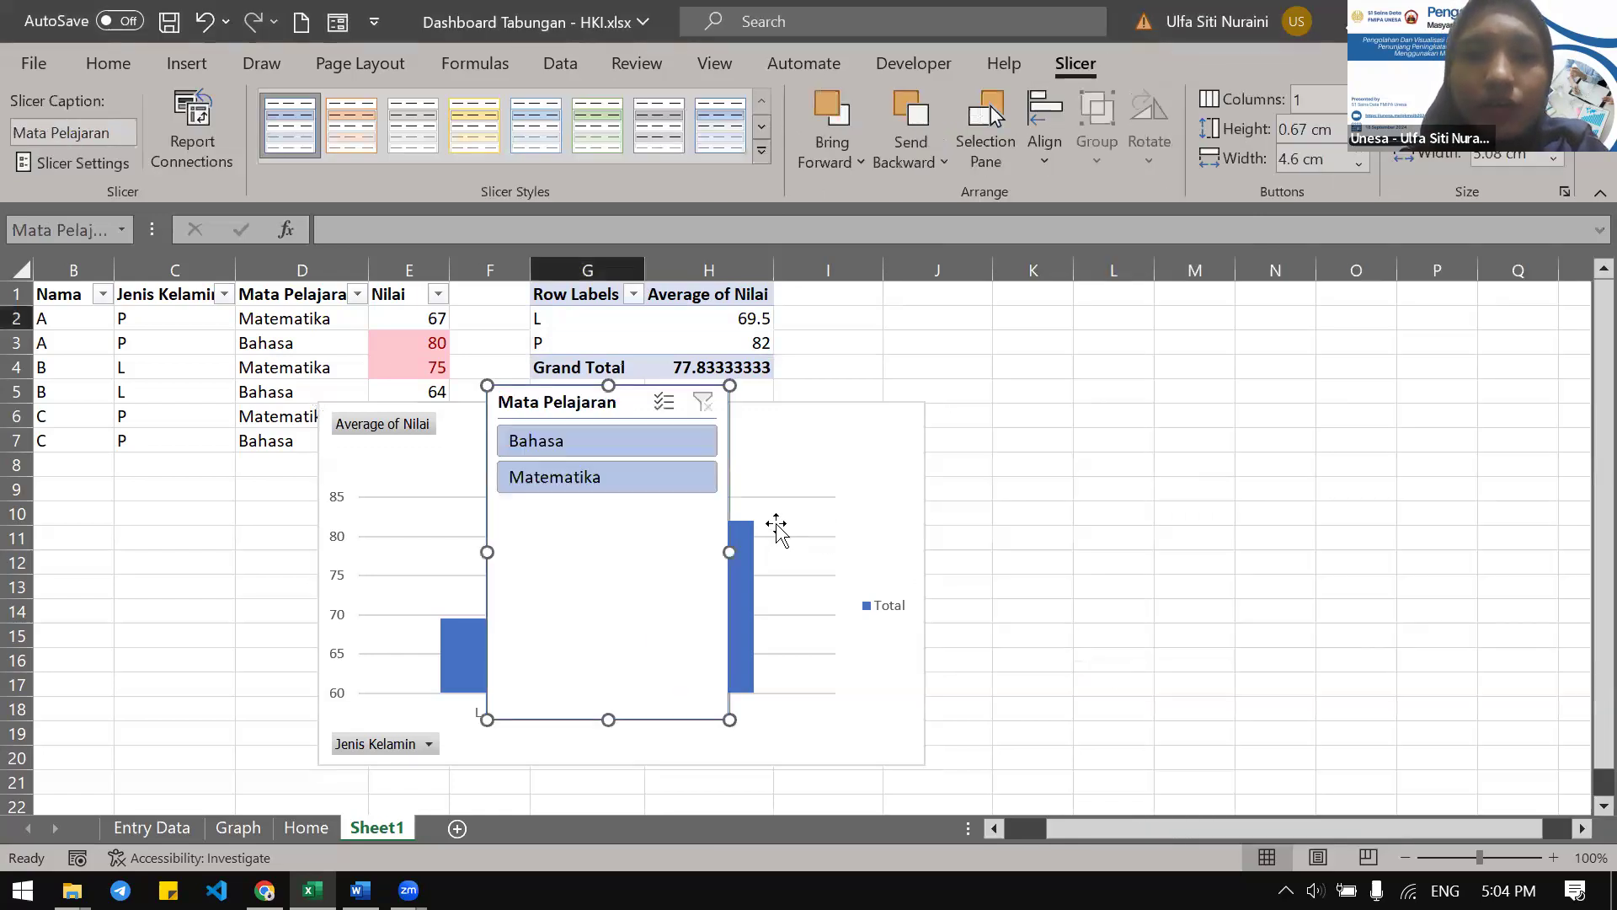
left_click_drag(537, 398, 1005, 342)
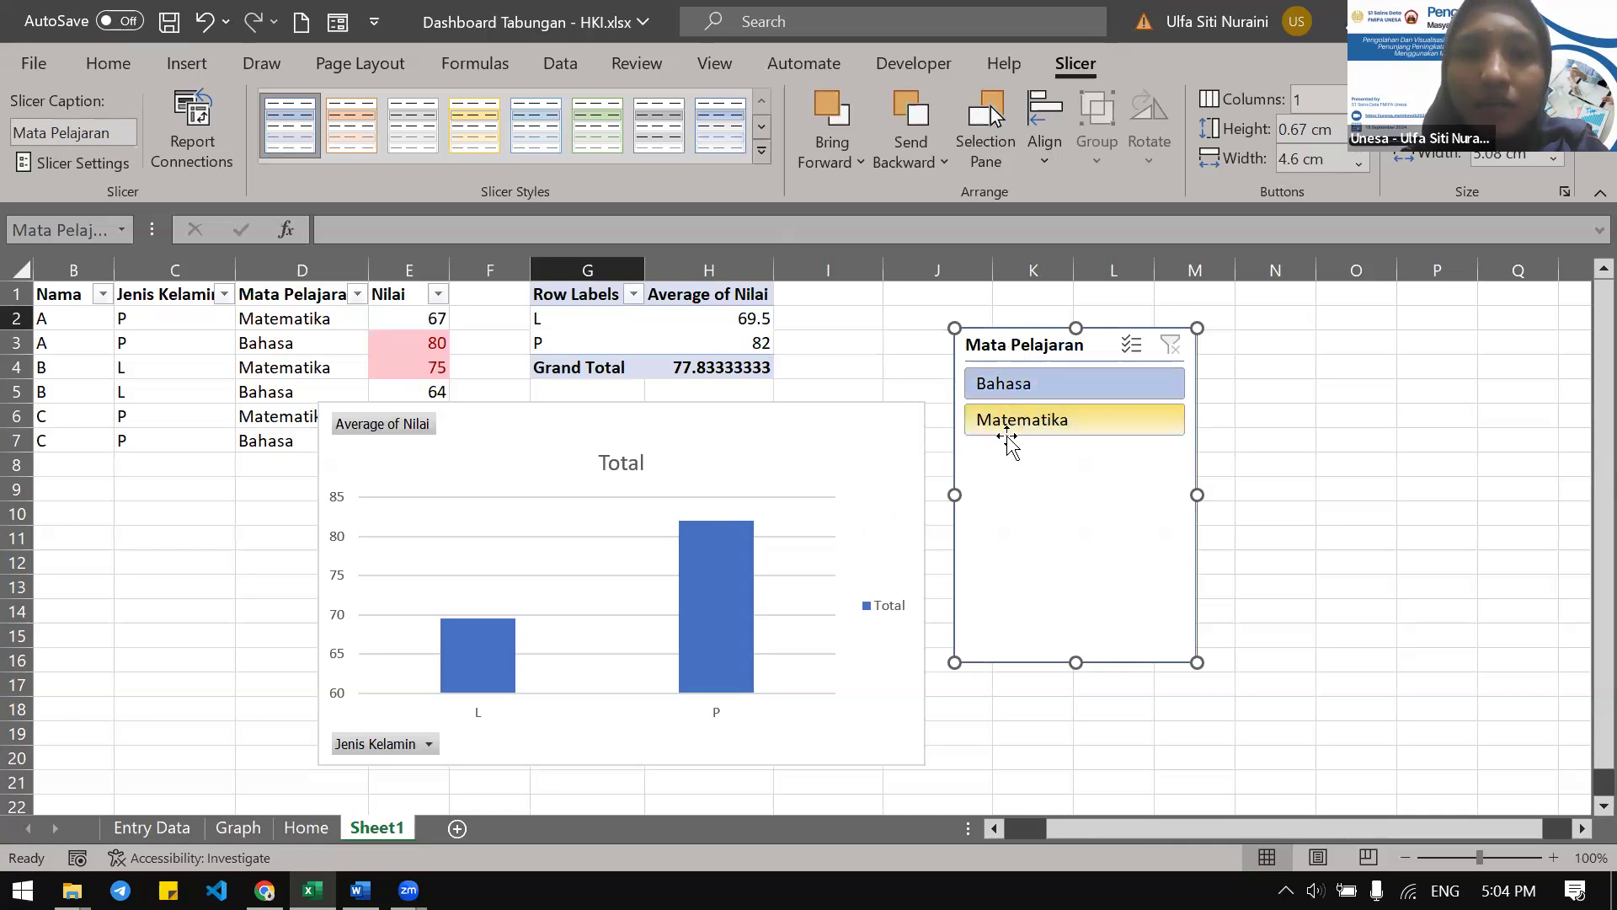
Filter the pivot table and chart alternately by Bahasa and Matematika with the Mata Pelajaran slicer, and clear the filter
mouse_move(466, 651)
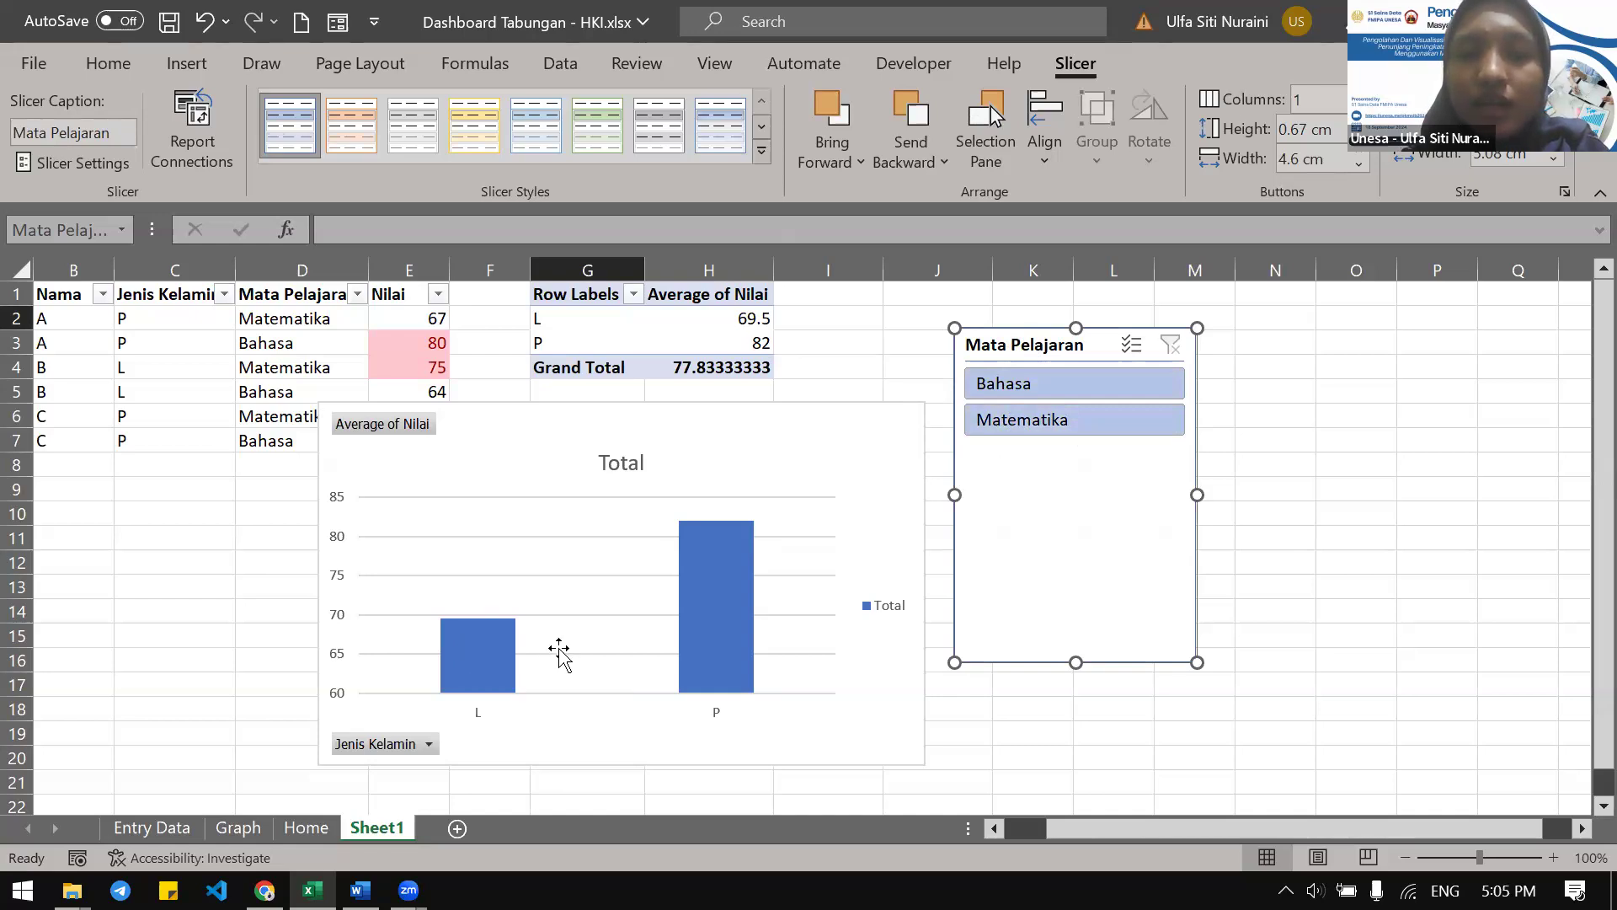
left_click(996, 386)
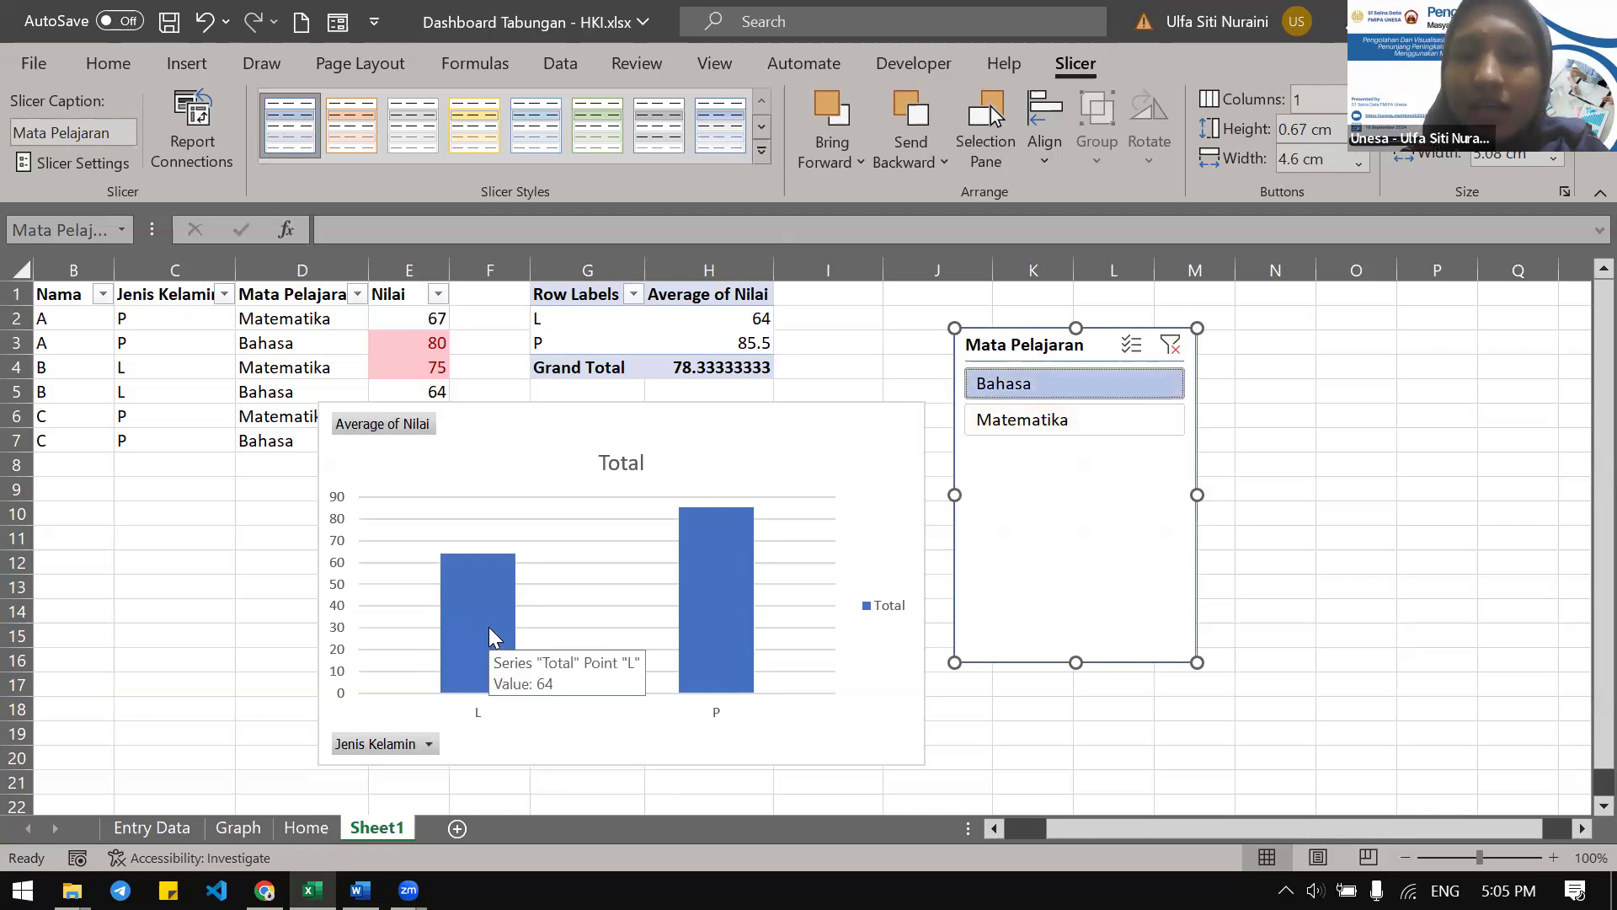
mouse_move(716, 623)
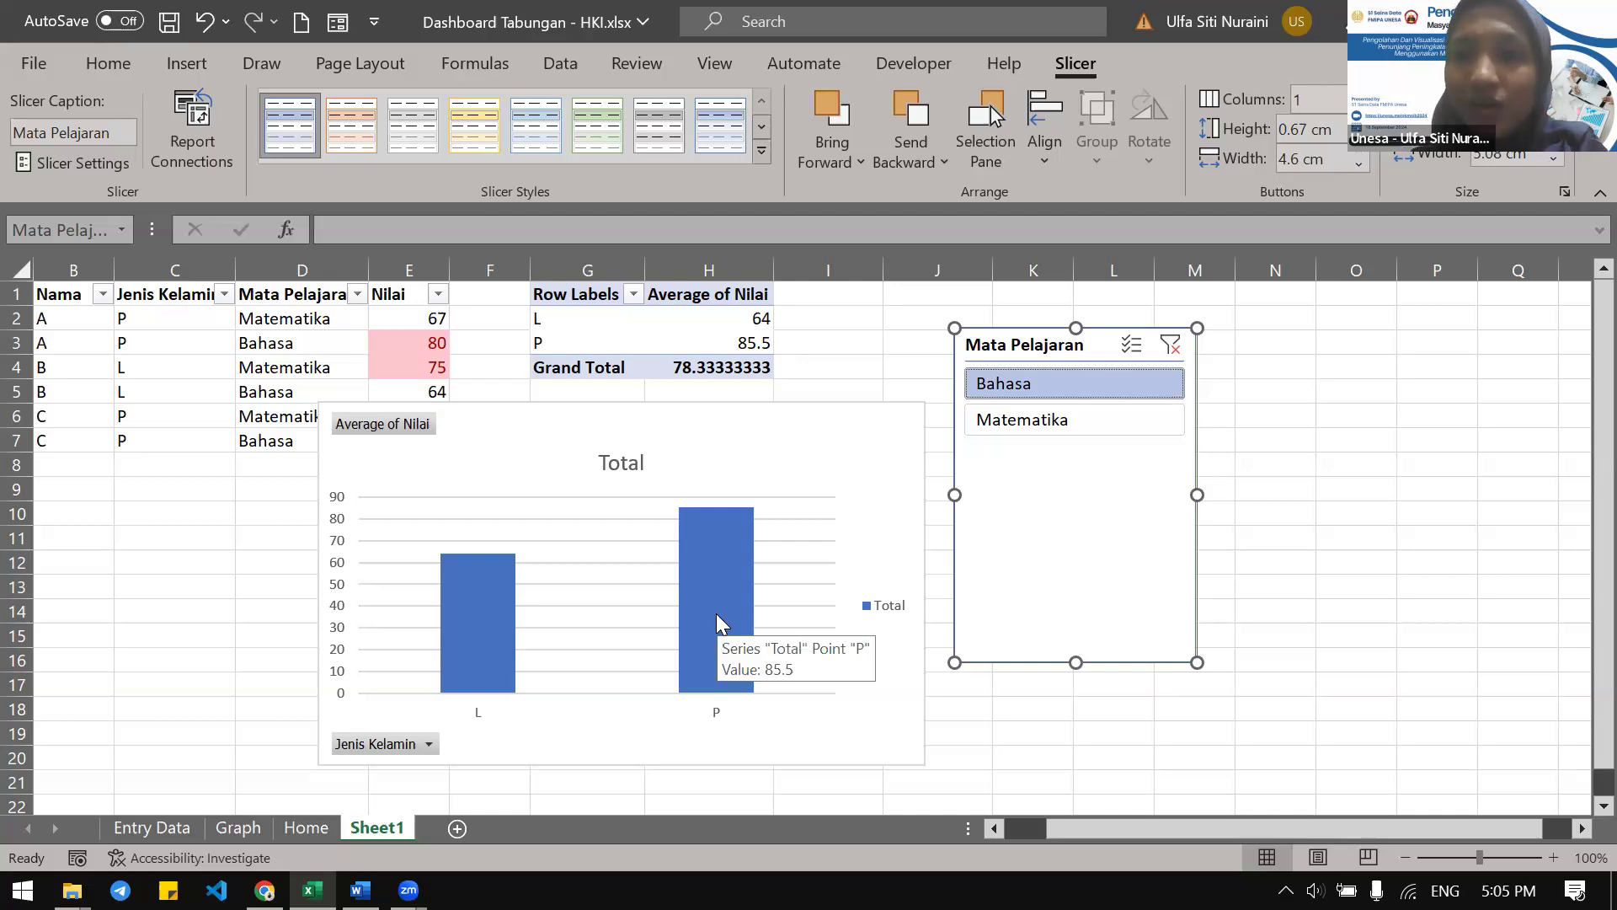
left_click(1083, 421)
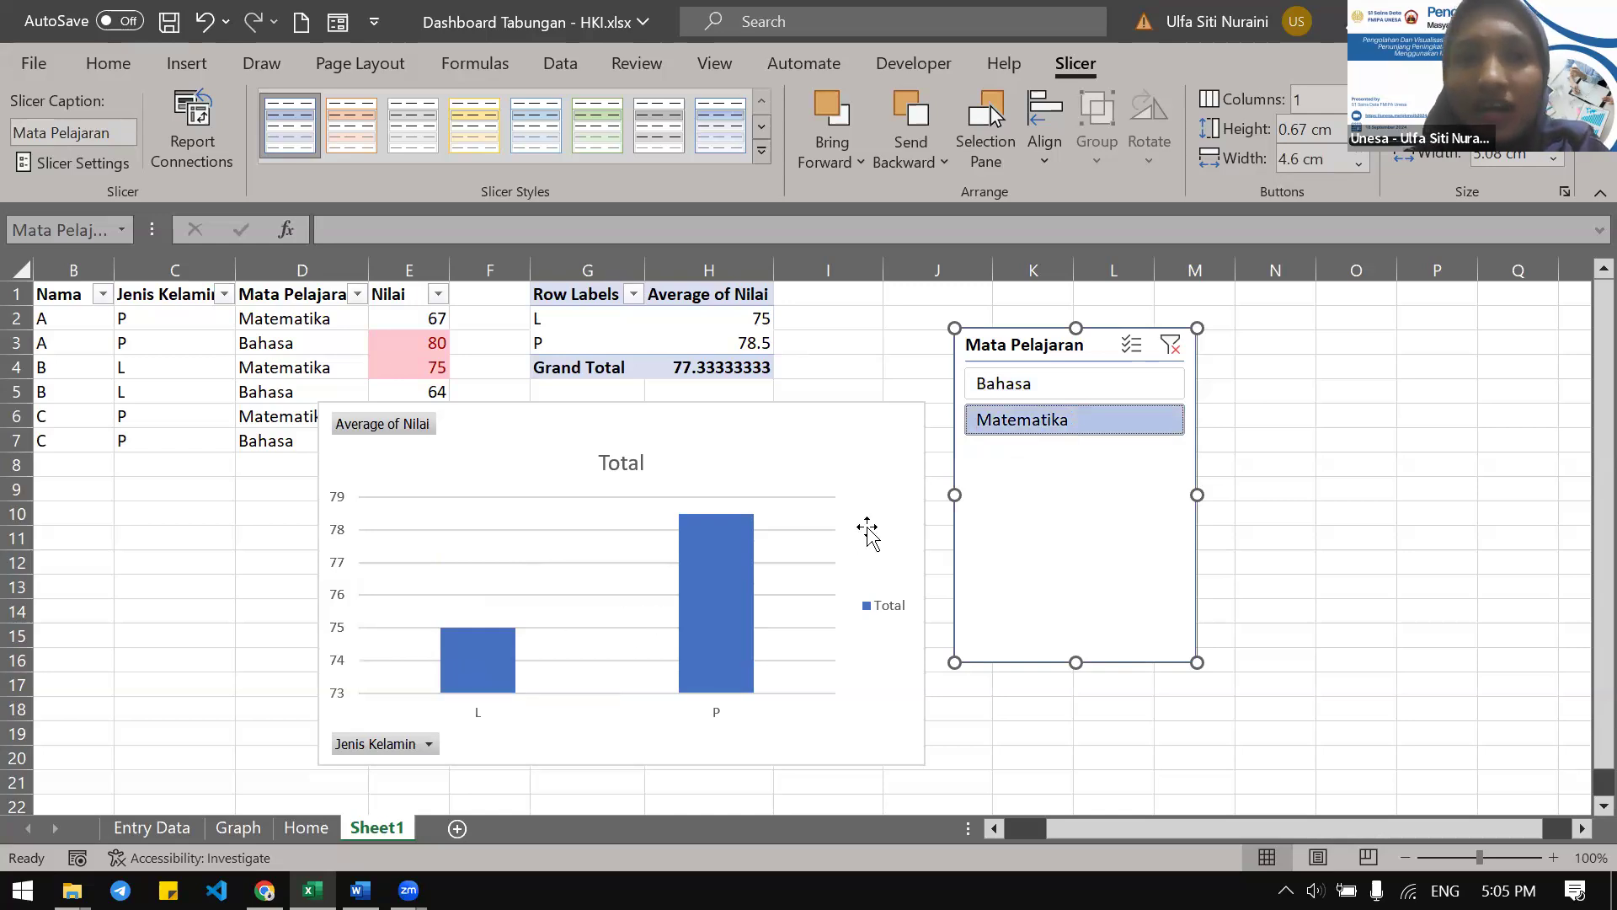
left_click(1045, 386)
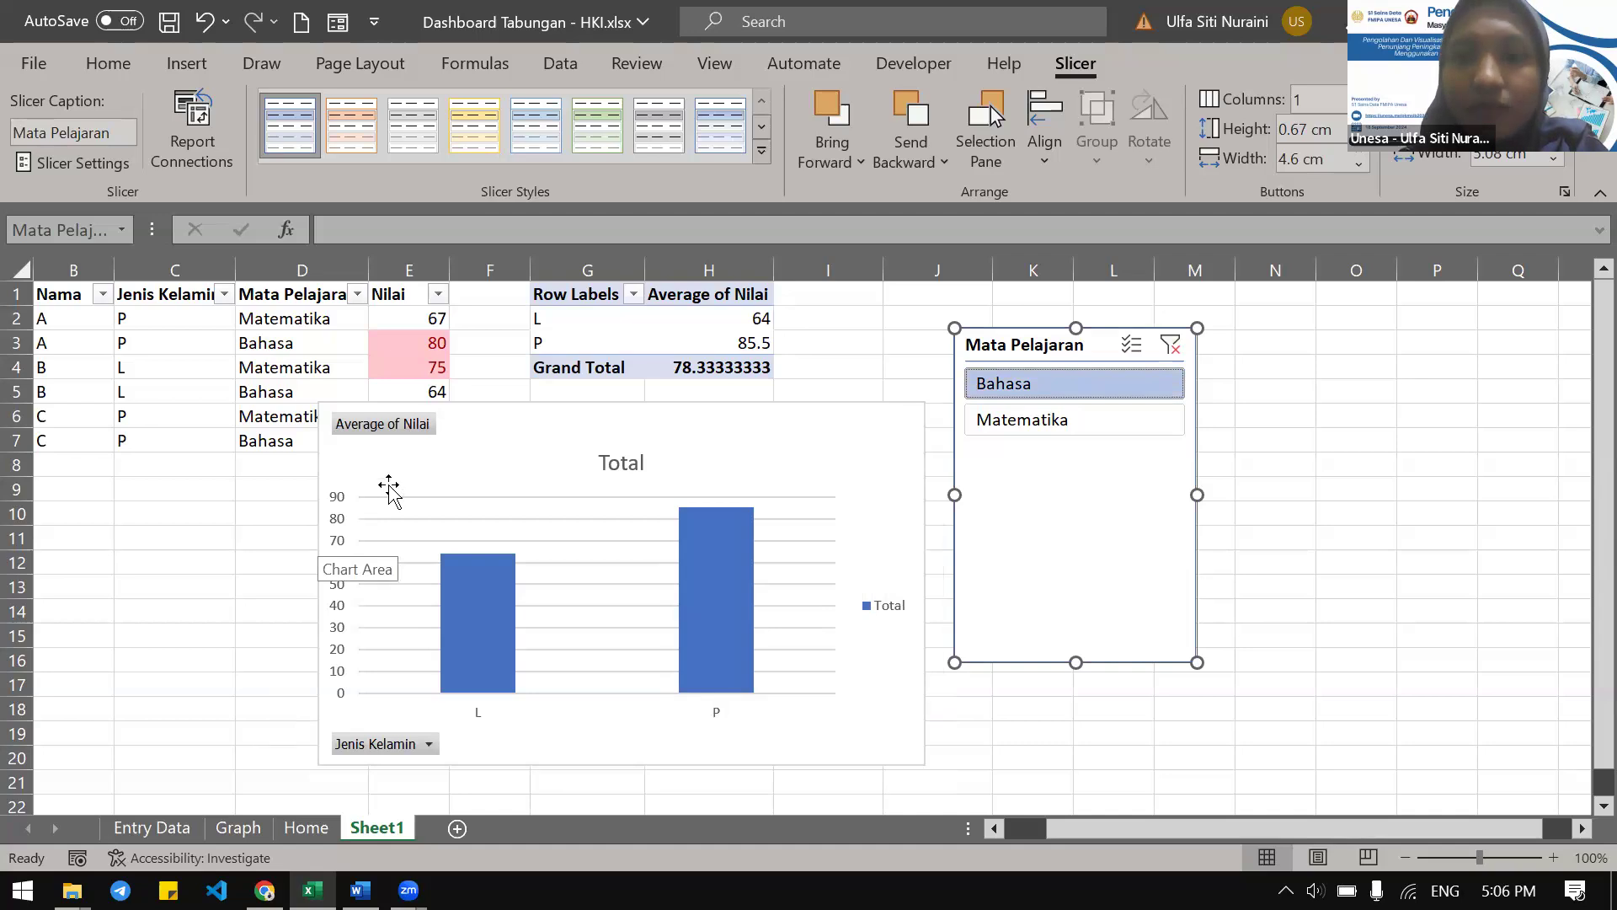
left_click(1121, 416)
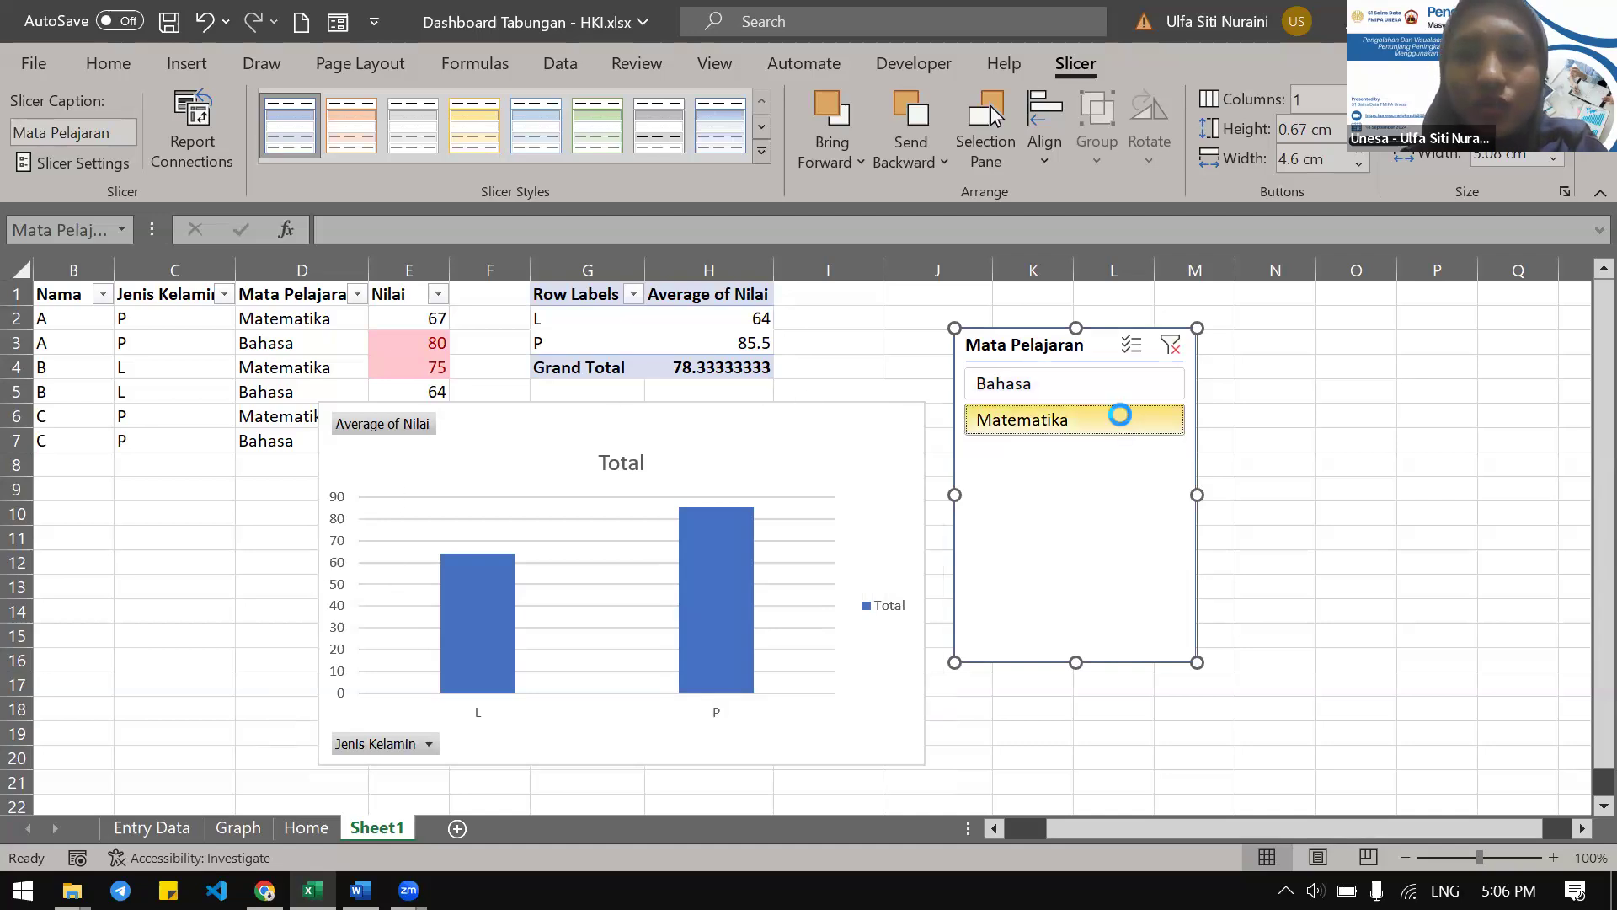
left_click(1081, 386)
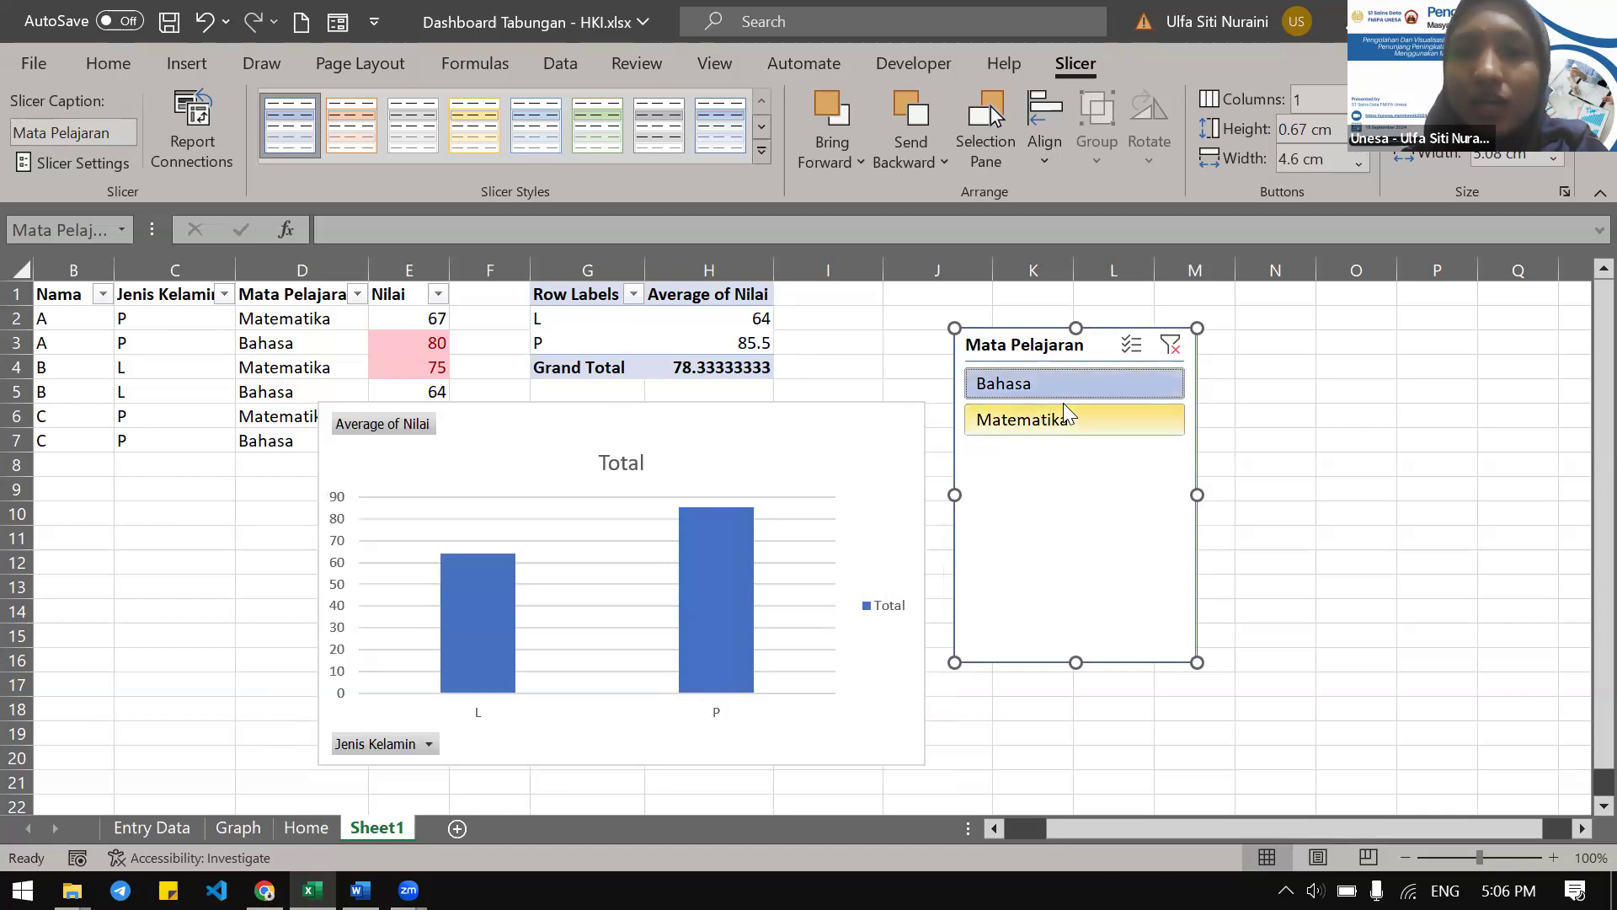
left_click(1170, 347)
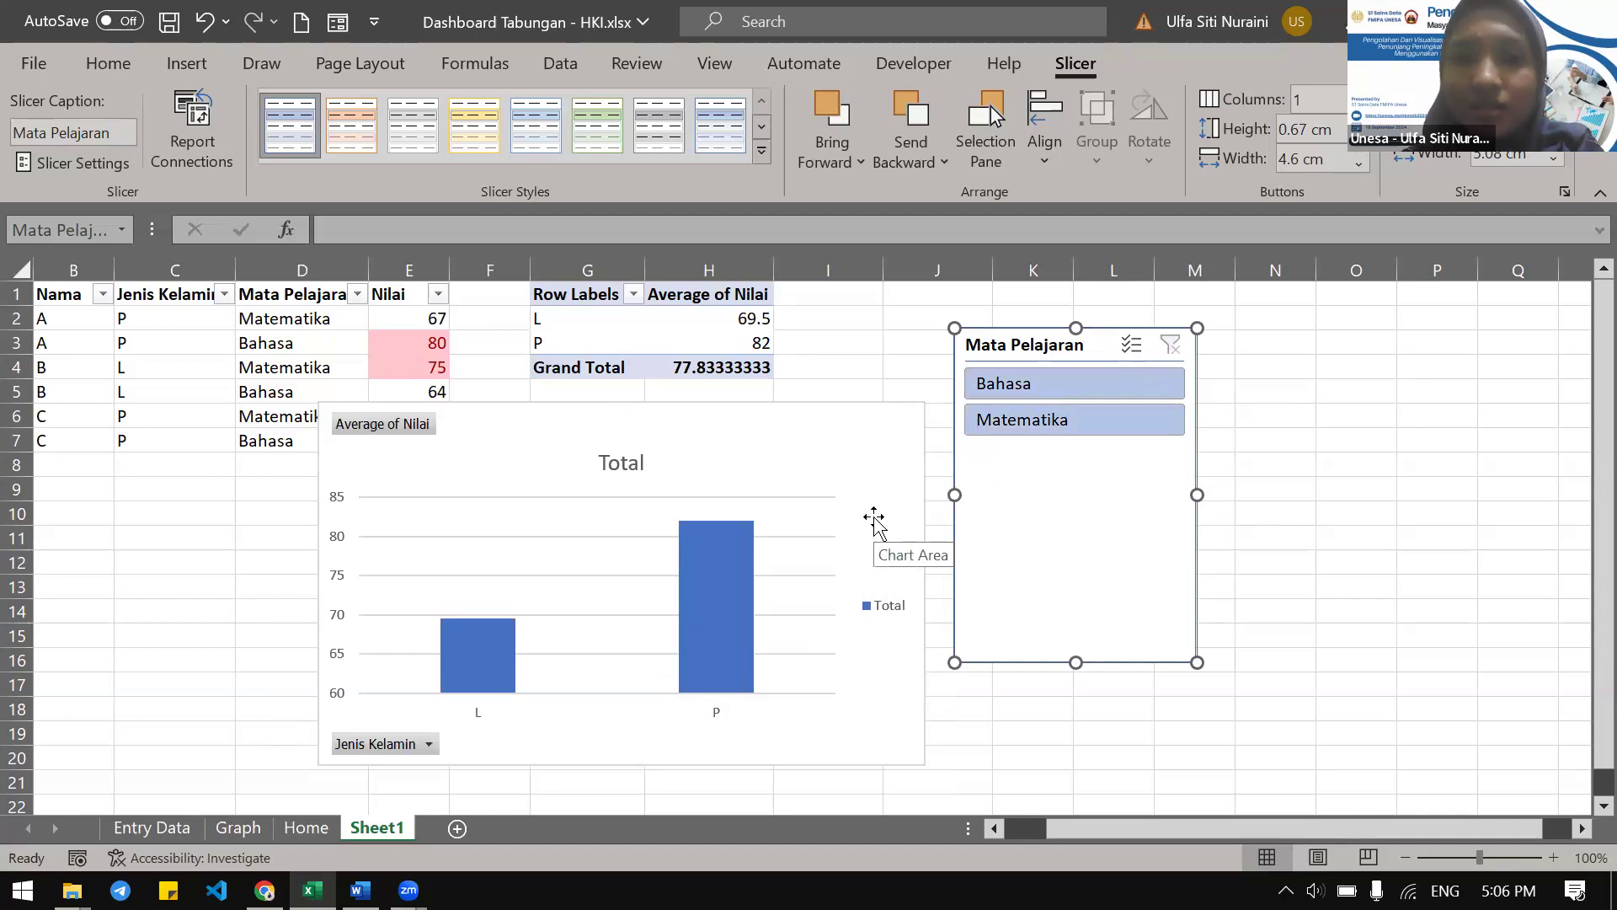
On the Graph sheet, filter the dashboard by Pemasukan, Pengeluaran and Tabungan in turn, and reselect all three Tipe values
left_click(238, 828)
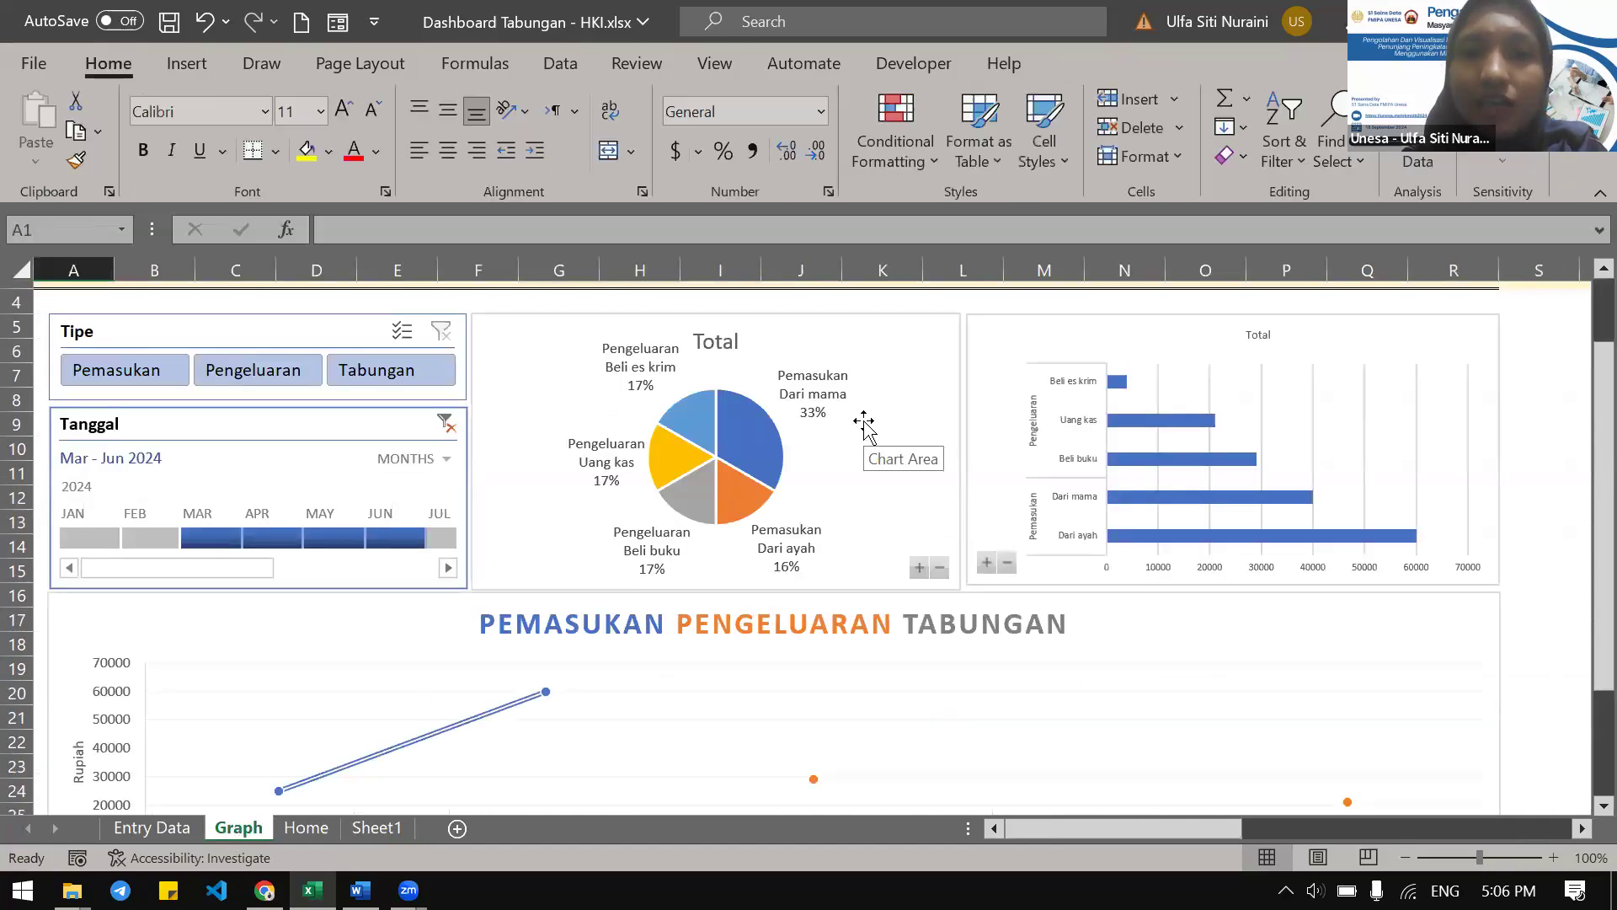
scroll(864, 422, "down", 2)
scroll(863, 421, "down", 2)
scroll(863, 422, "up", 4)
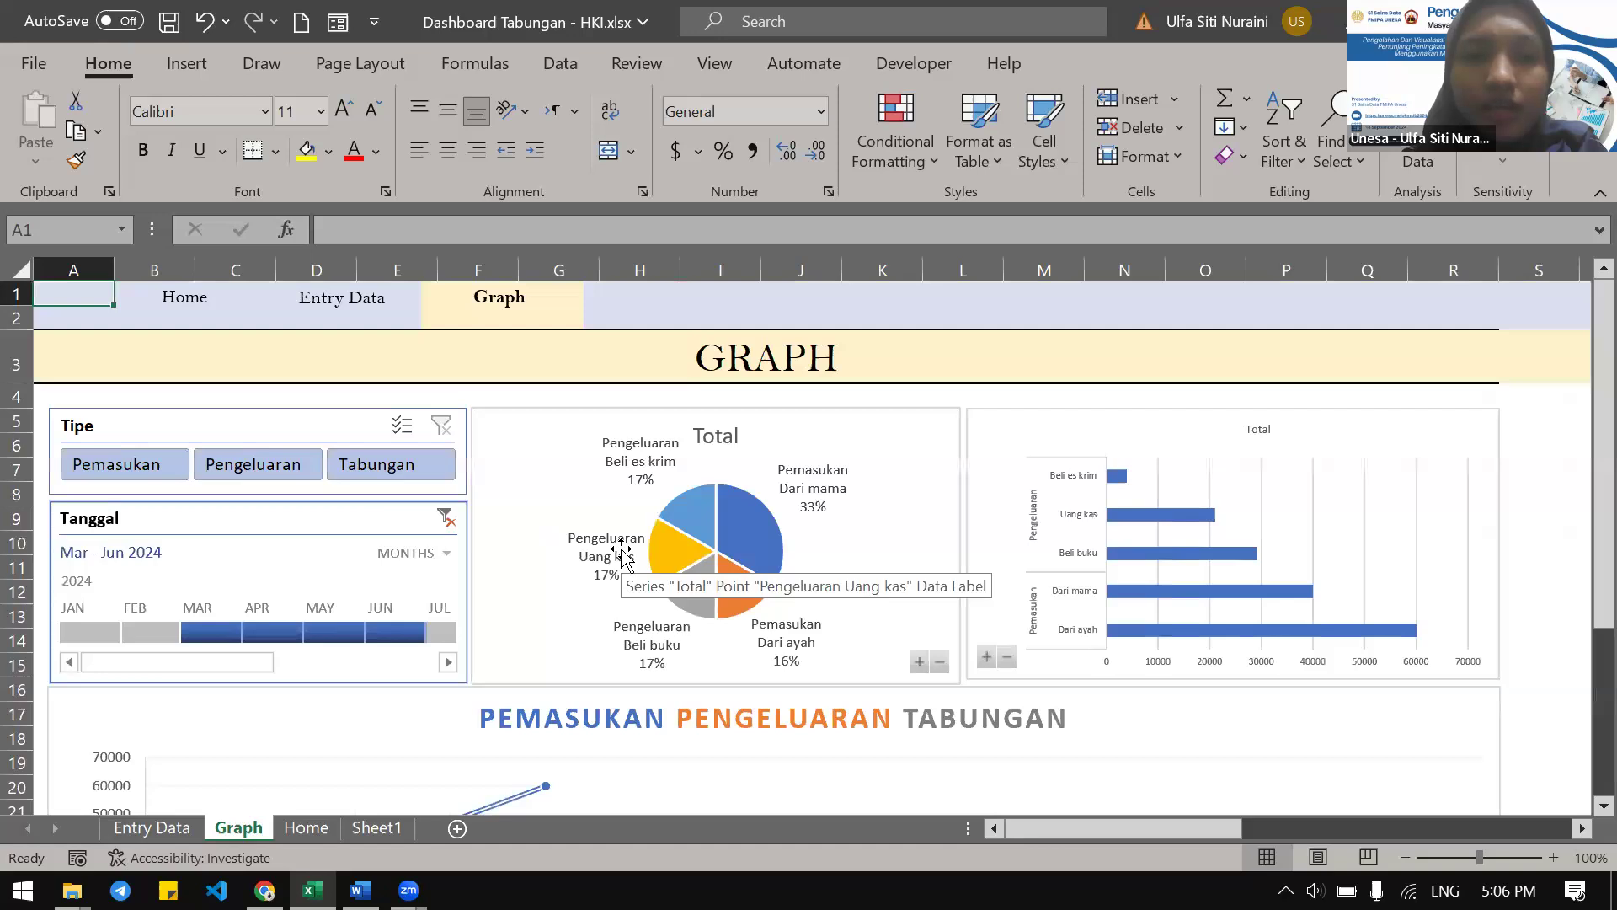
left_click(167, 464)
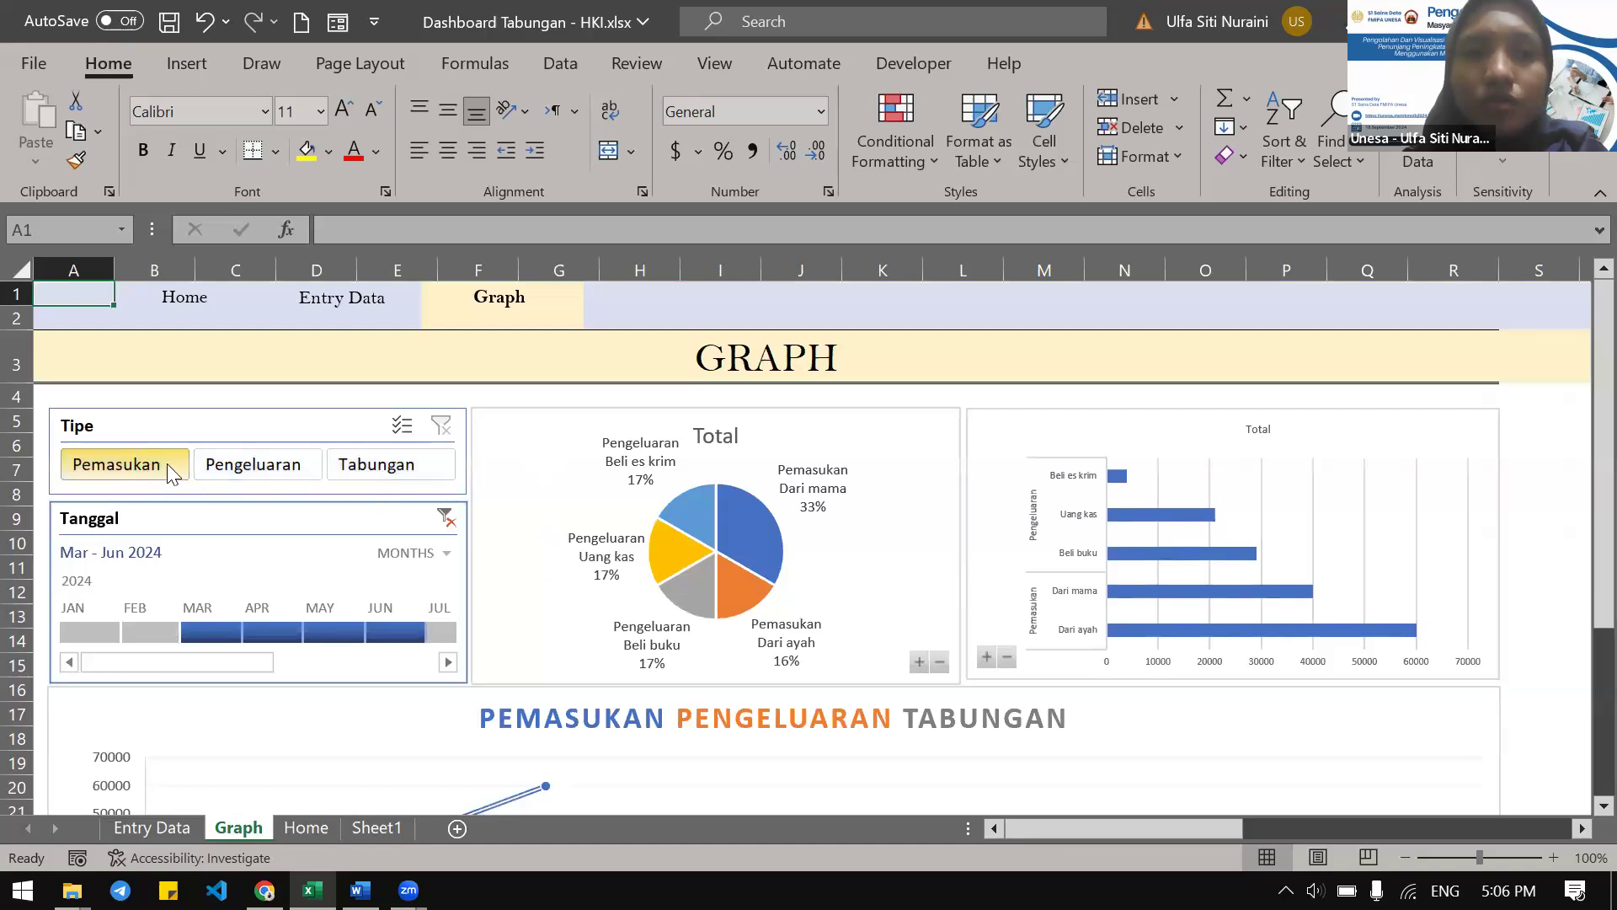
left_click(264, 469)
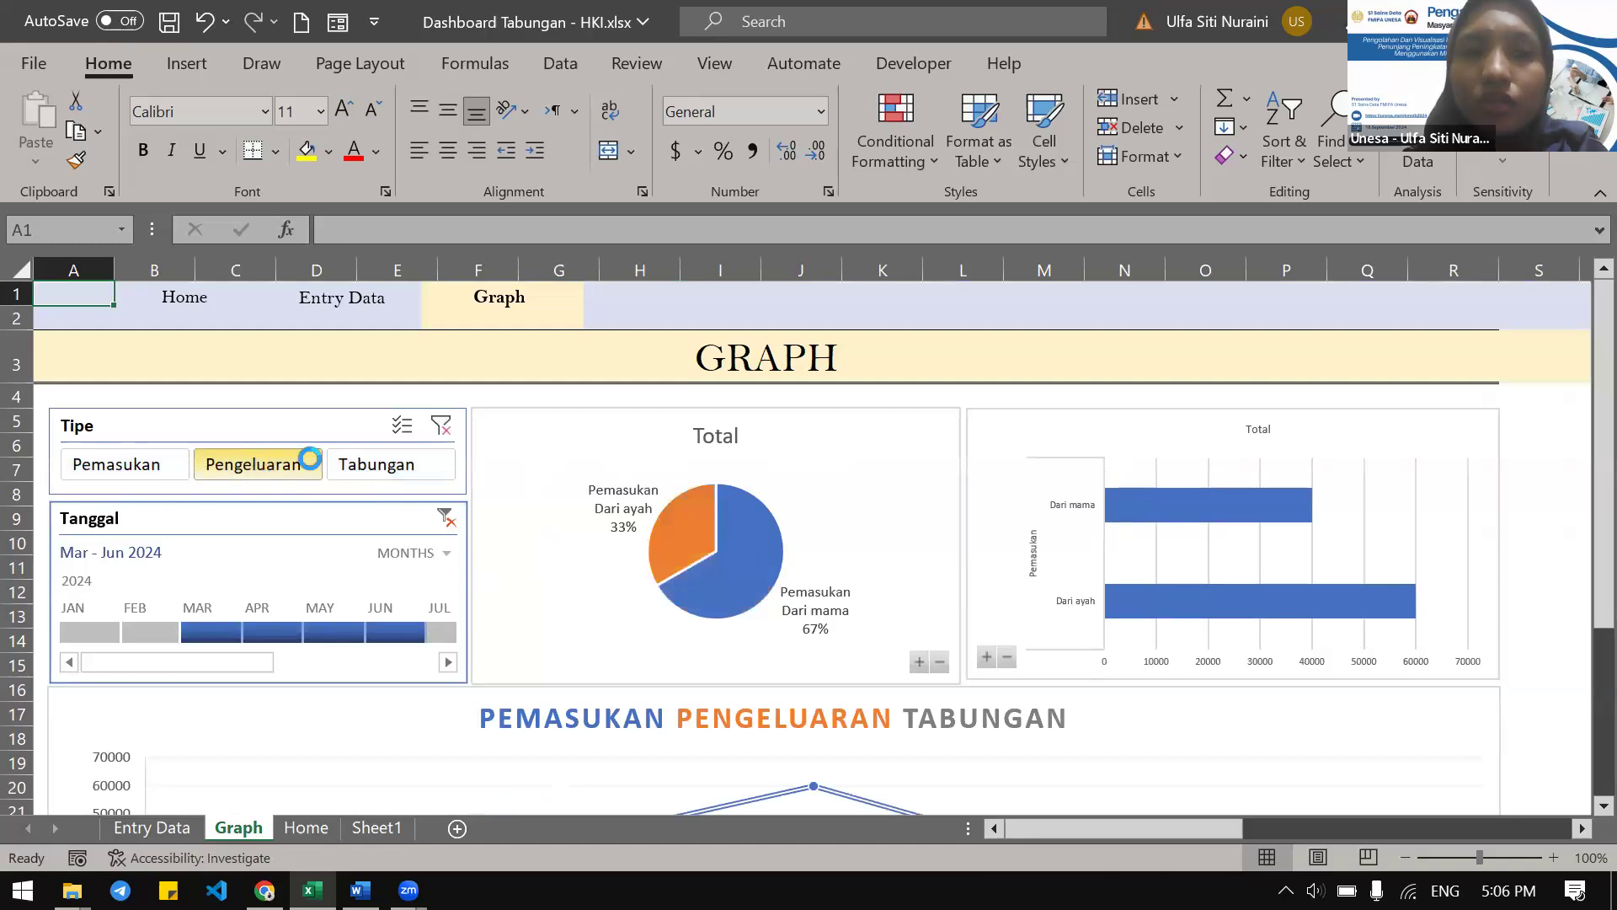
left_click(403, 465)
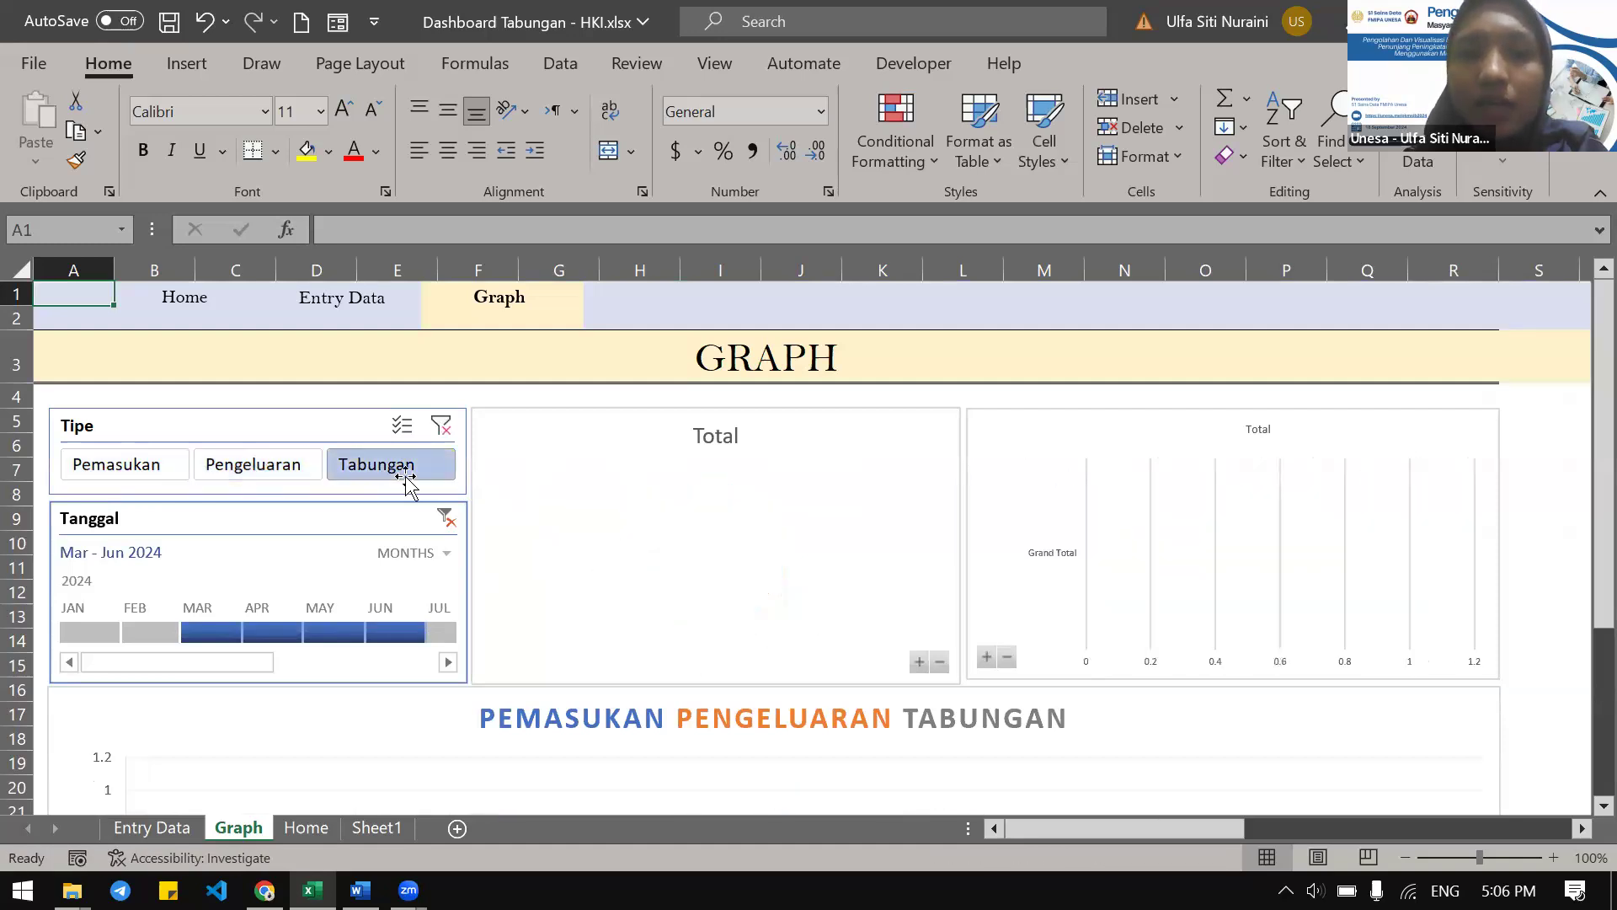
left_click(270, 464)
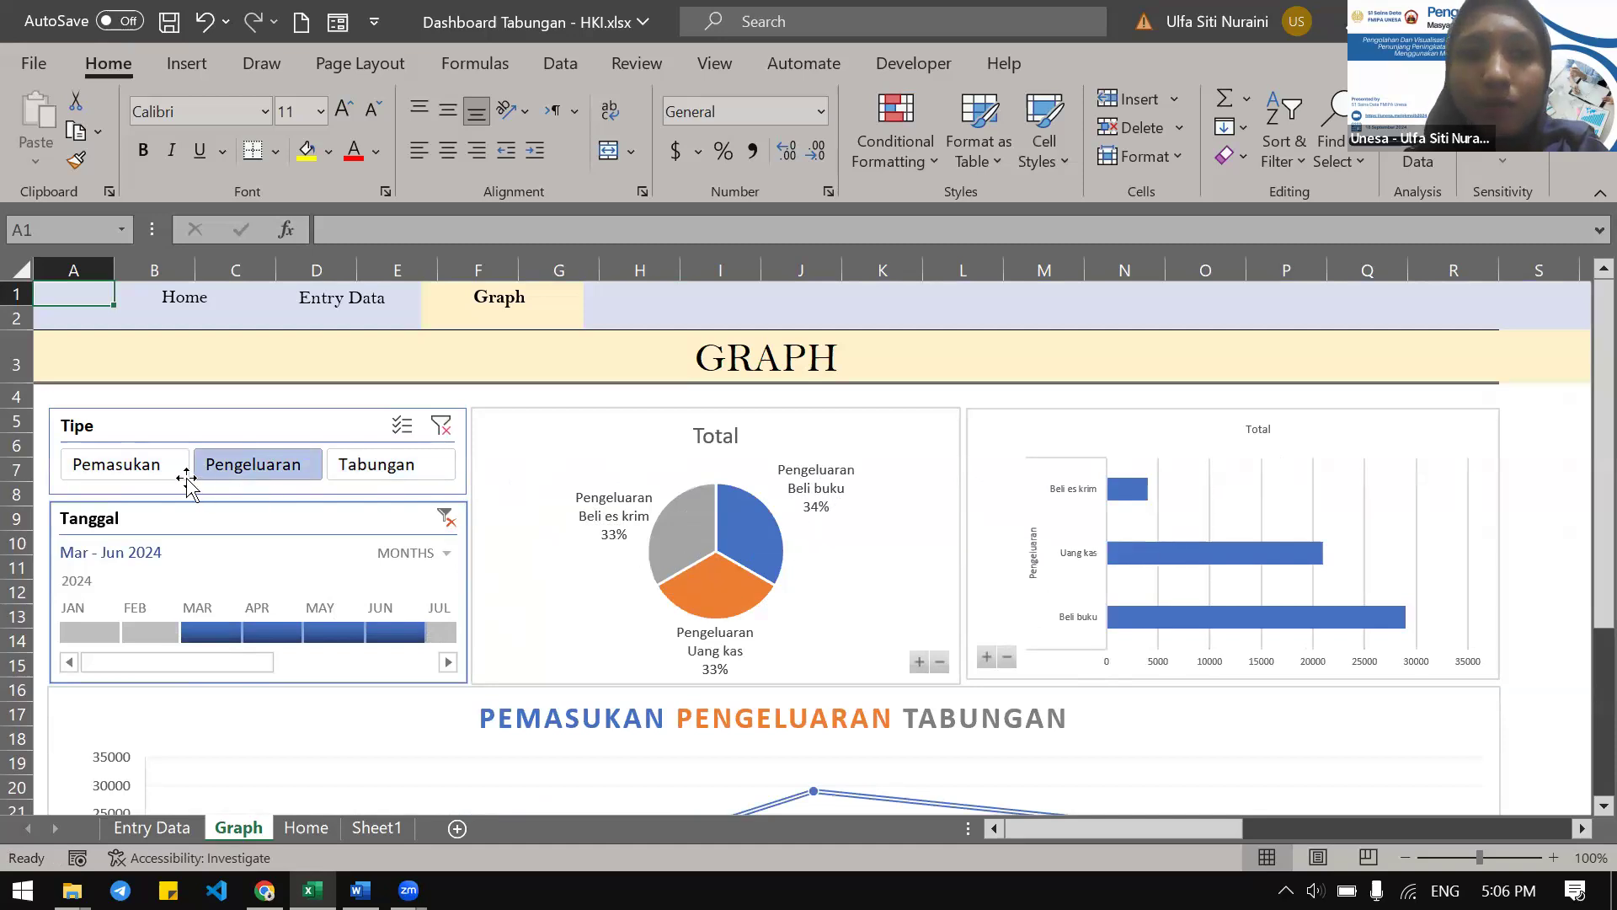
left_click(160, 473)
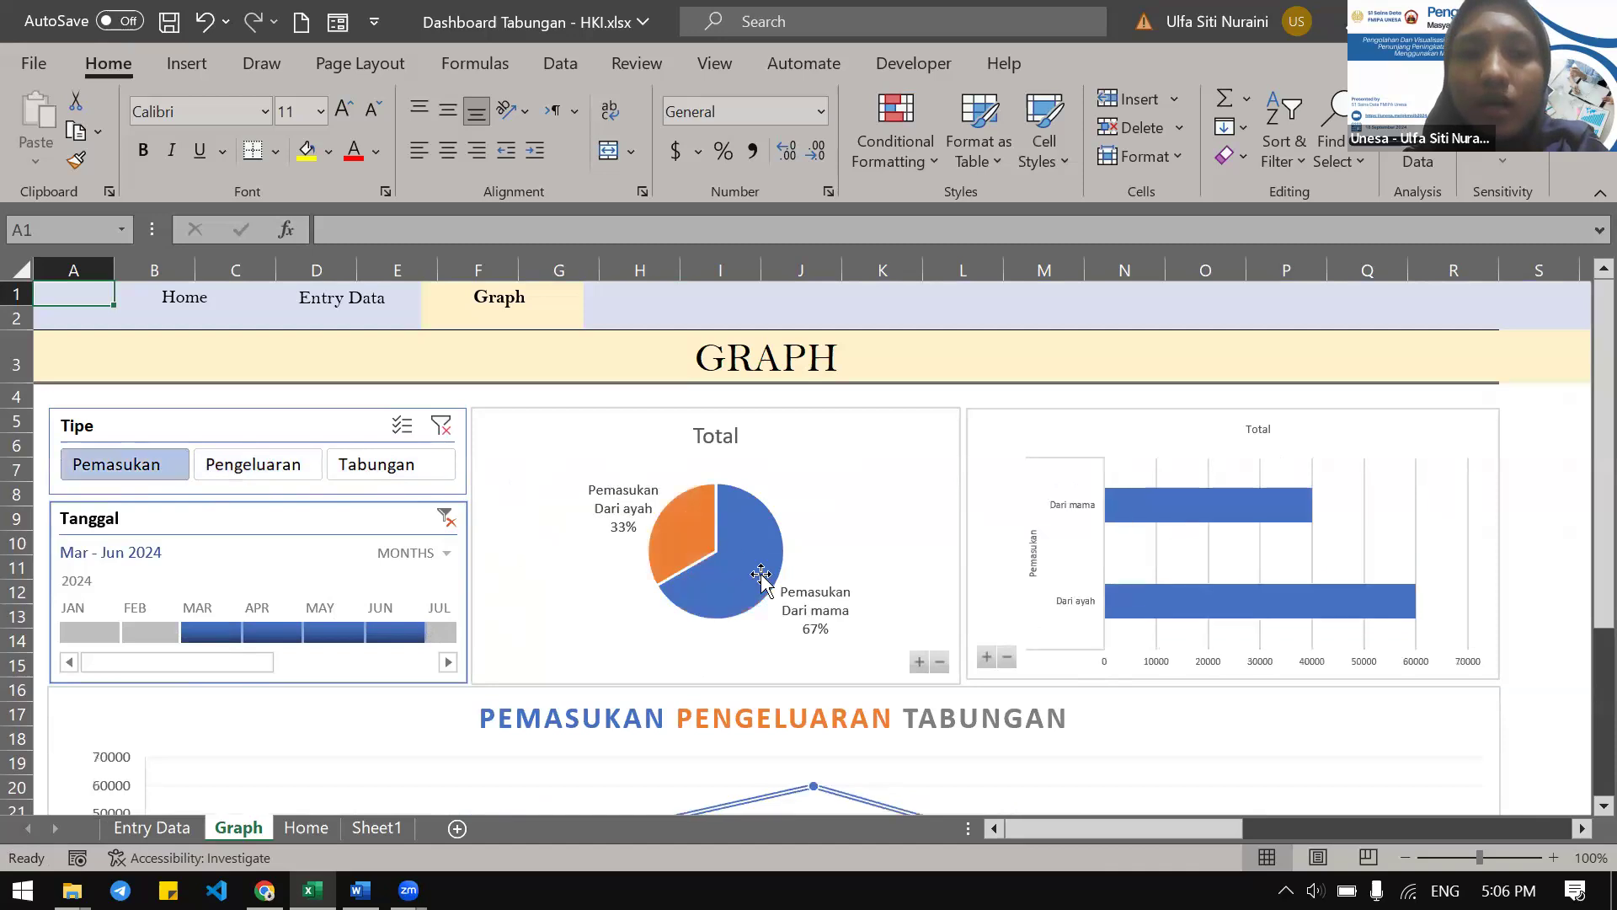
mouse_move(768, 583)
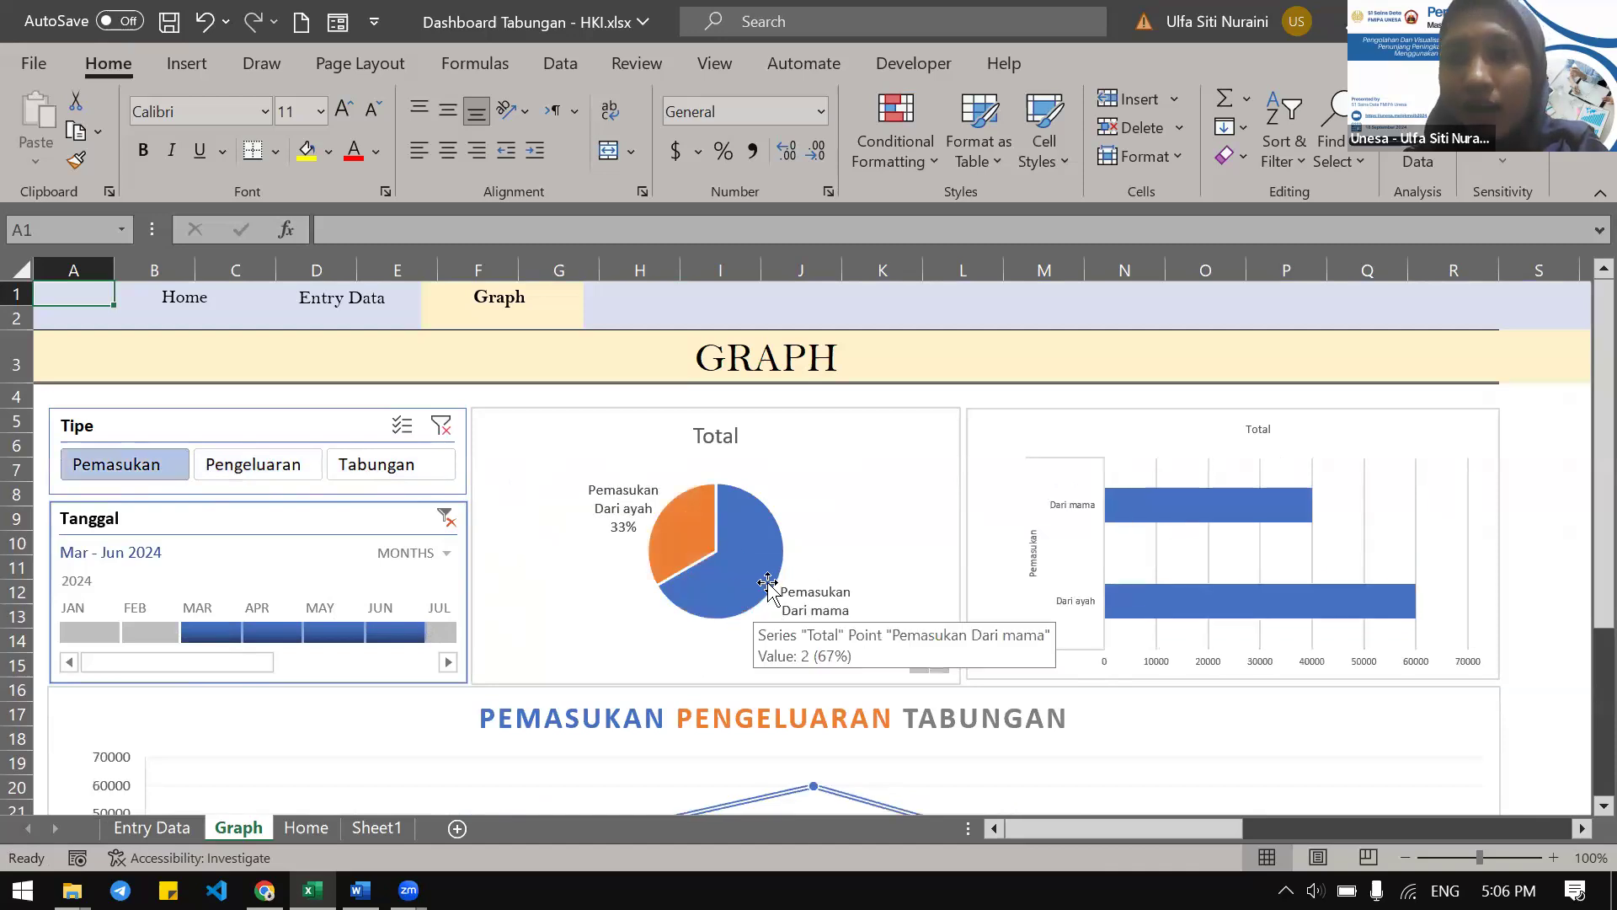
mouse_move(657, 567)
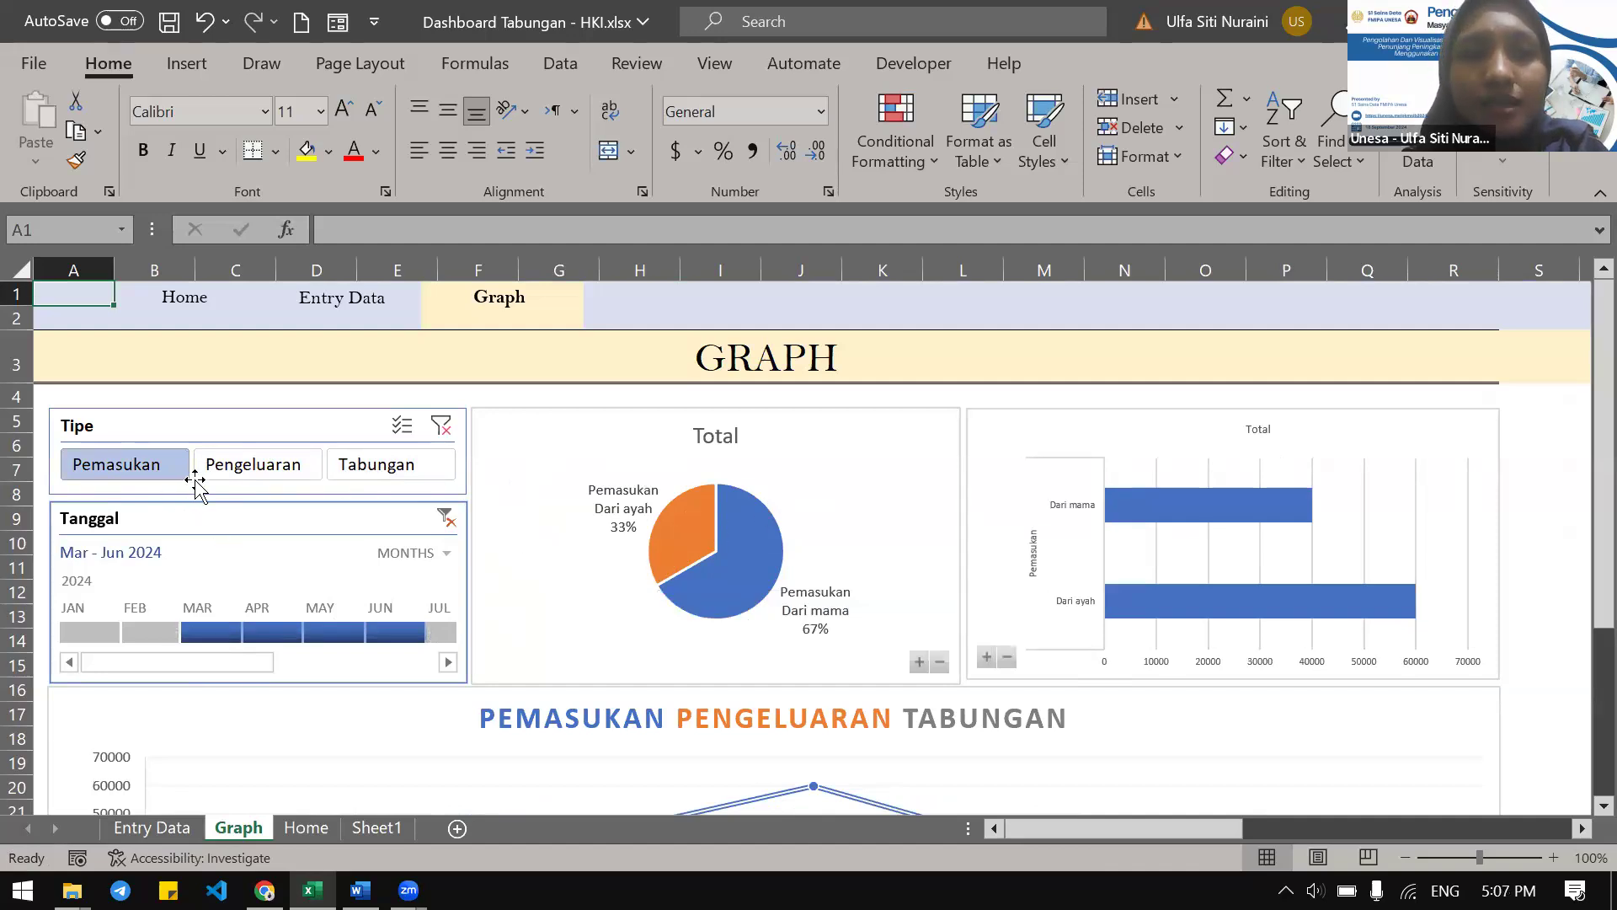
left_click(380, 476, "shift")
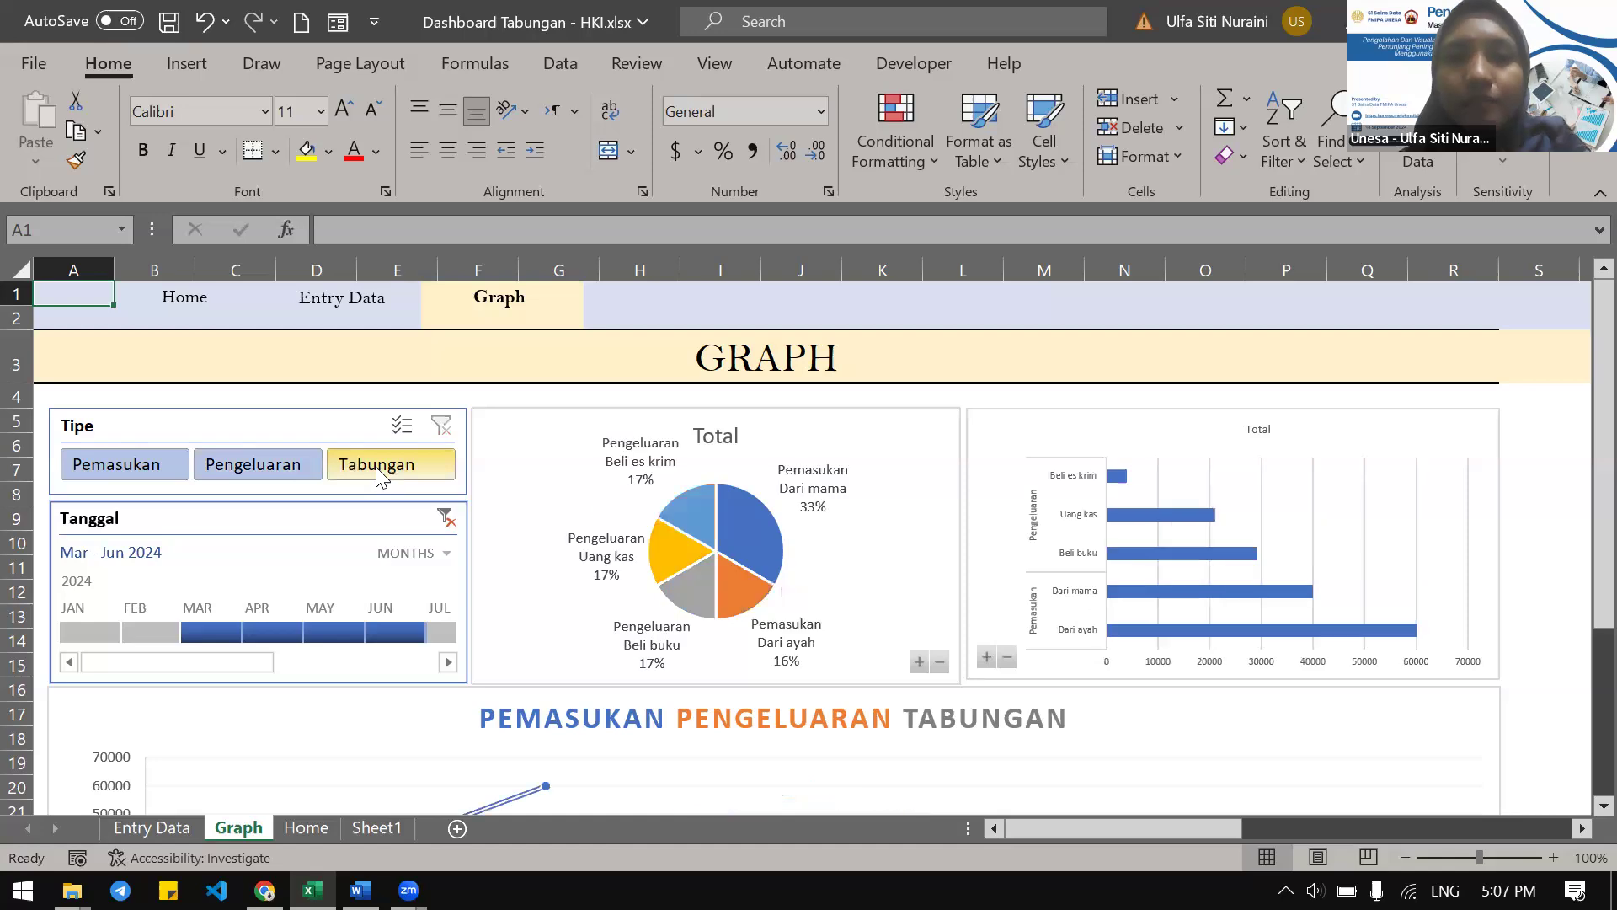
Return to Sheet1 and insert a timeline for the Tanggal field from the pivot table
left_click(360, 829)
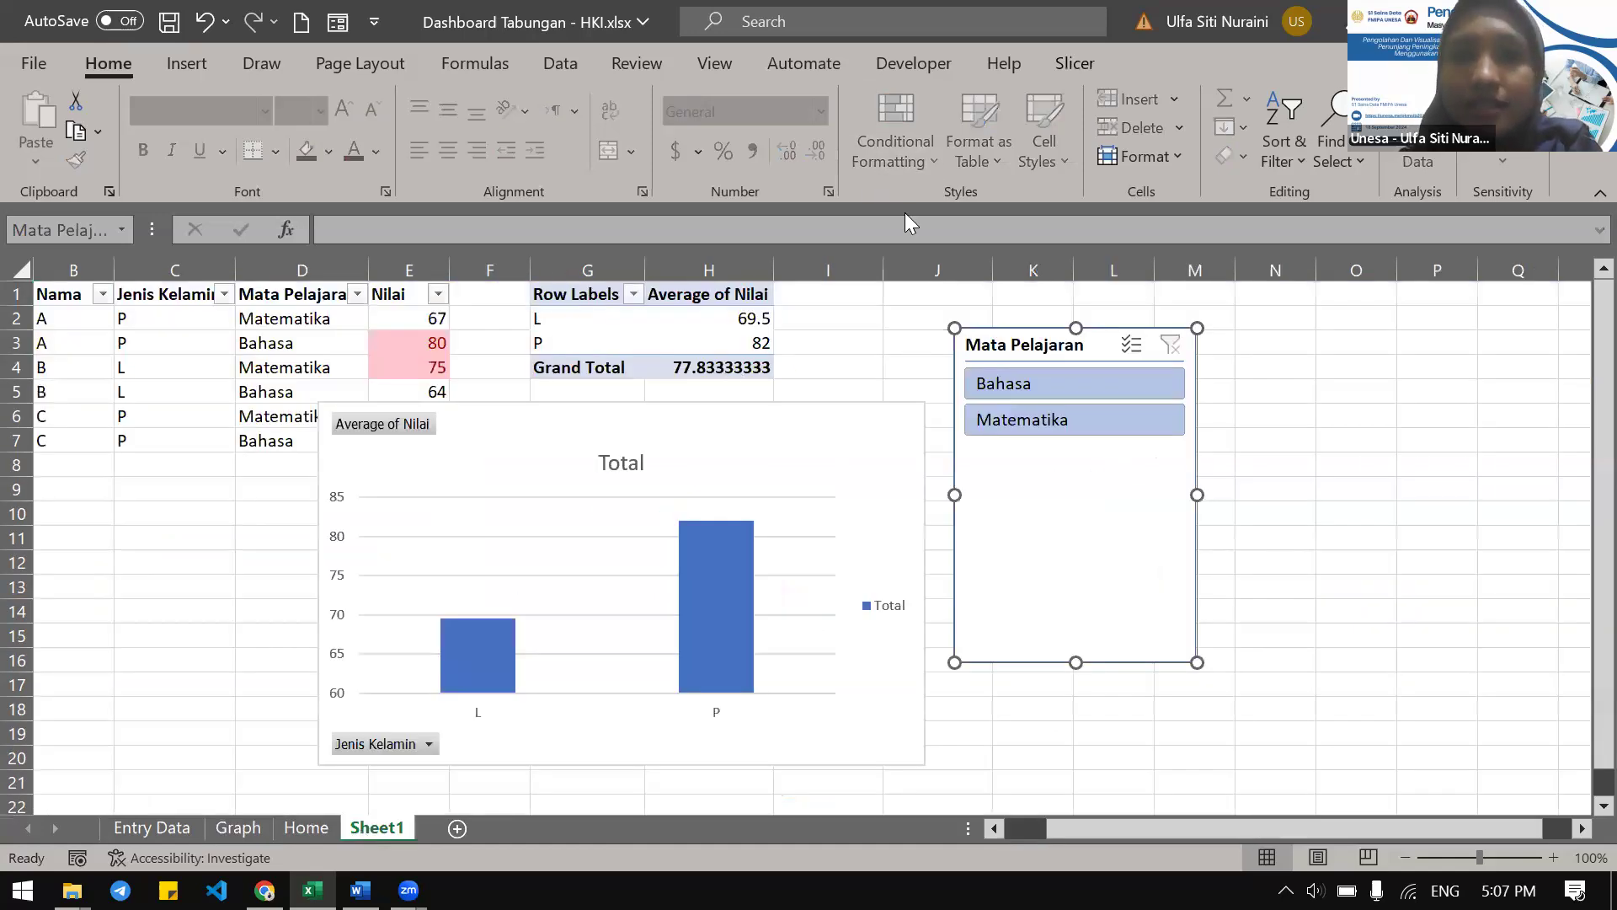
left_click(1065, 66)
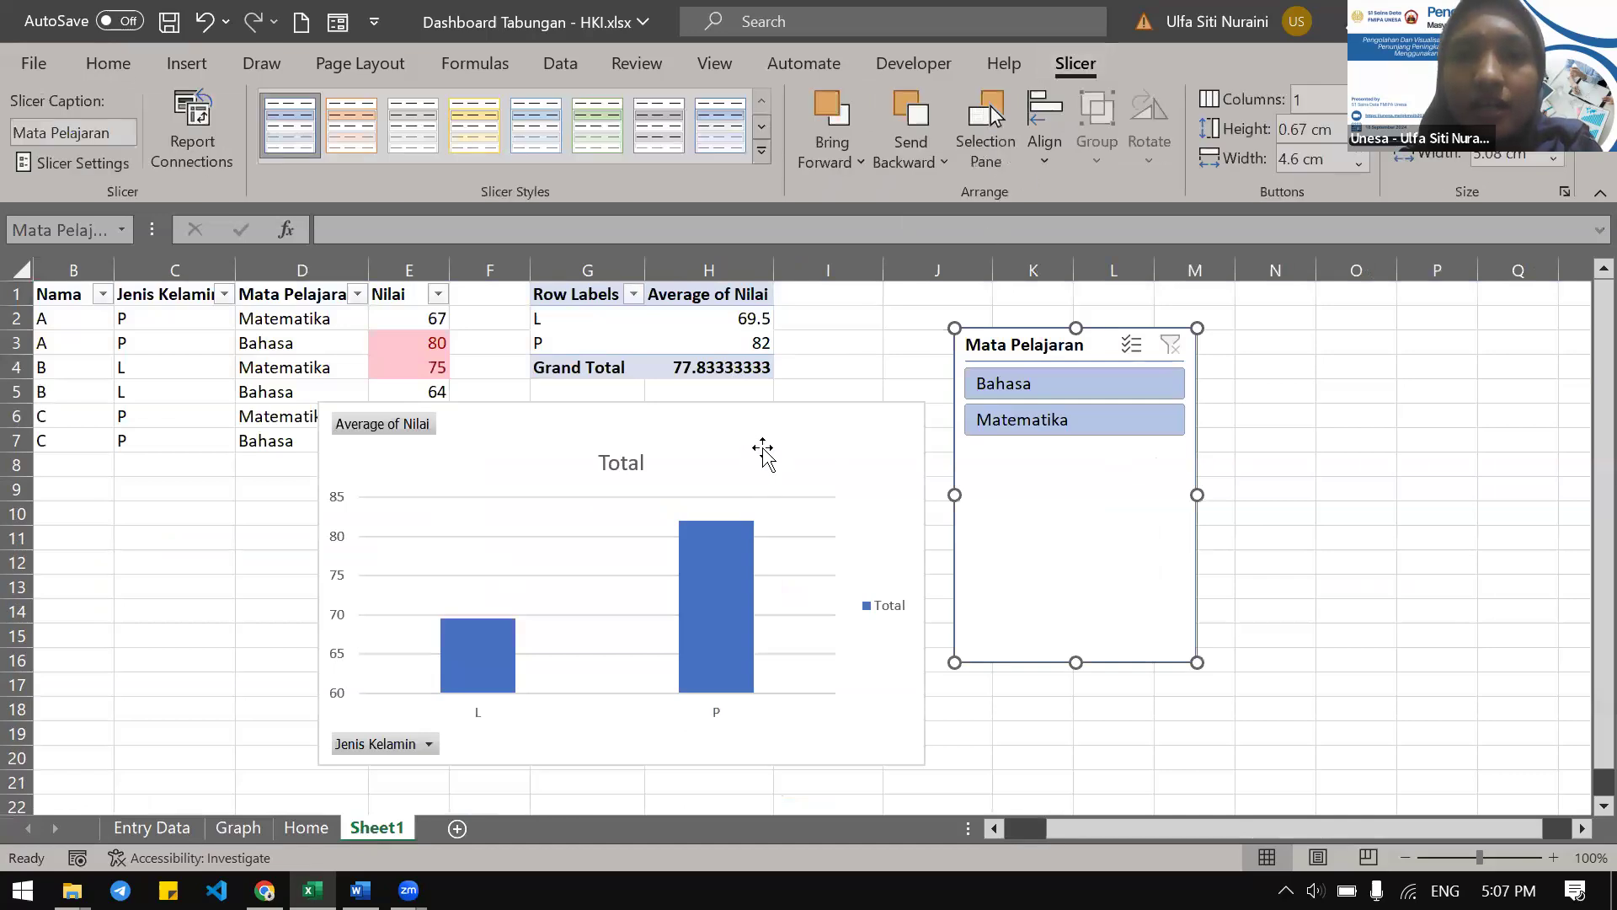
left_click(763, 452)
left_click(704, 378)
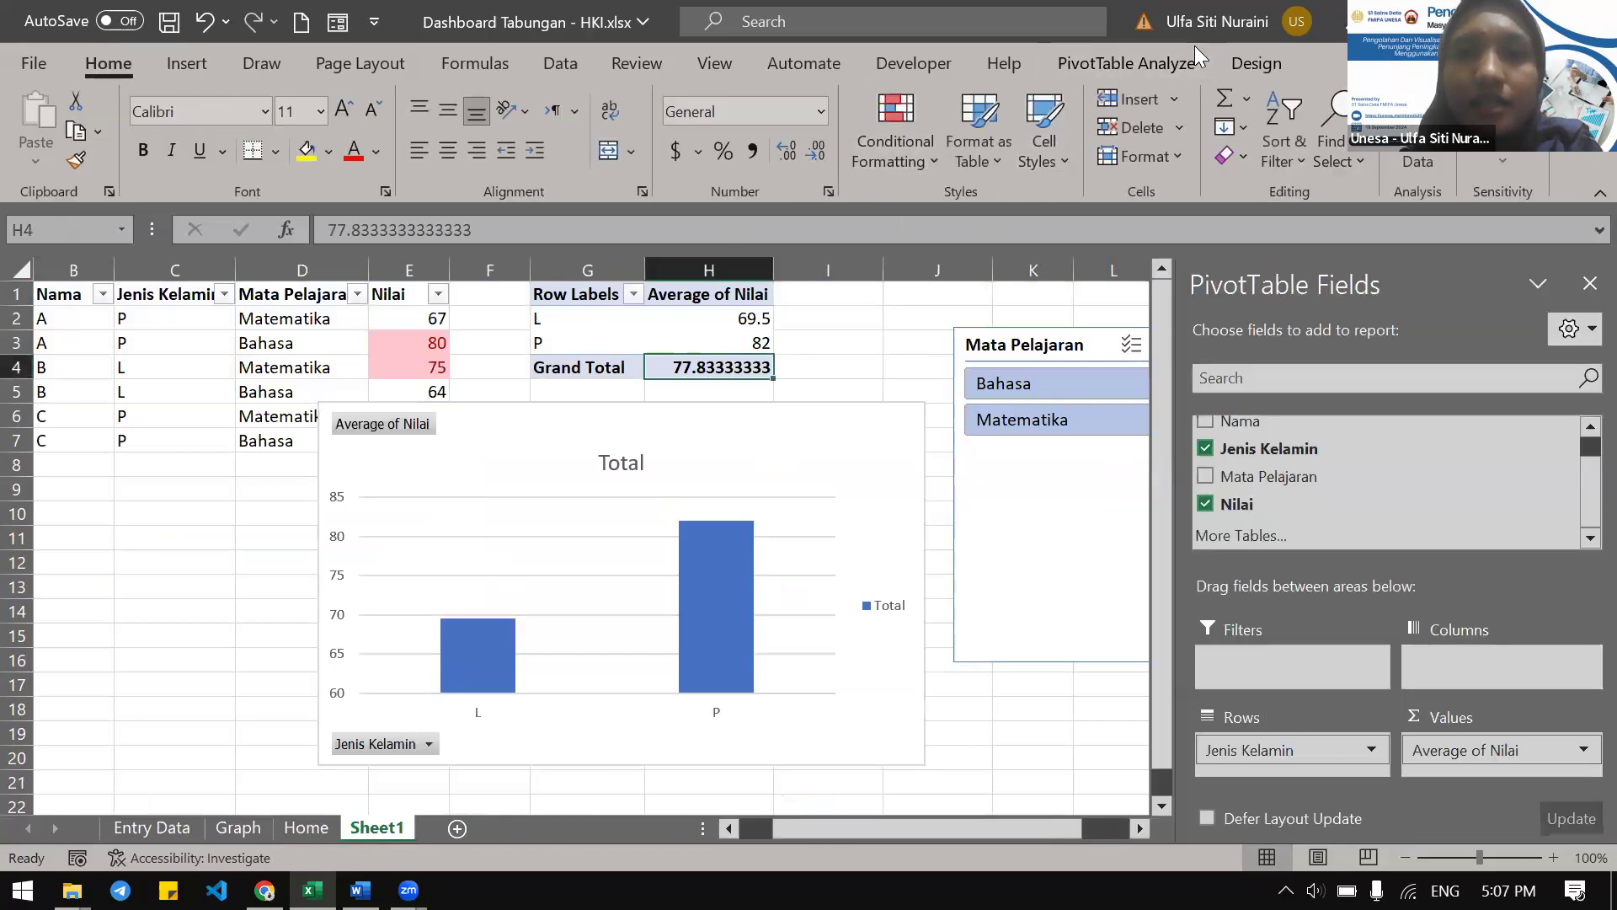
left_click(1163, 66)
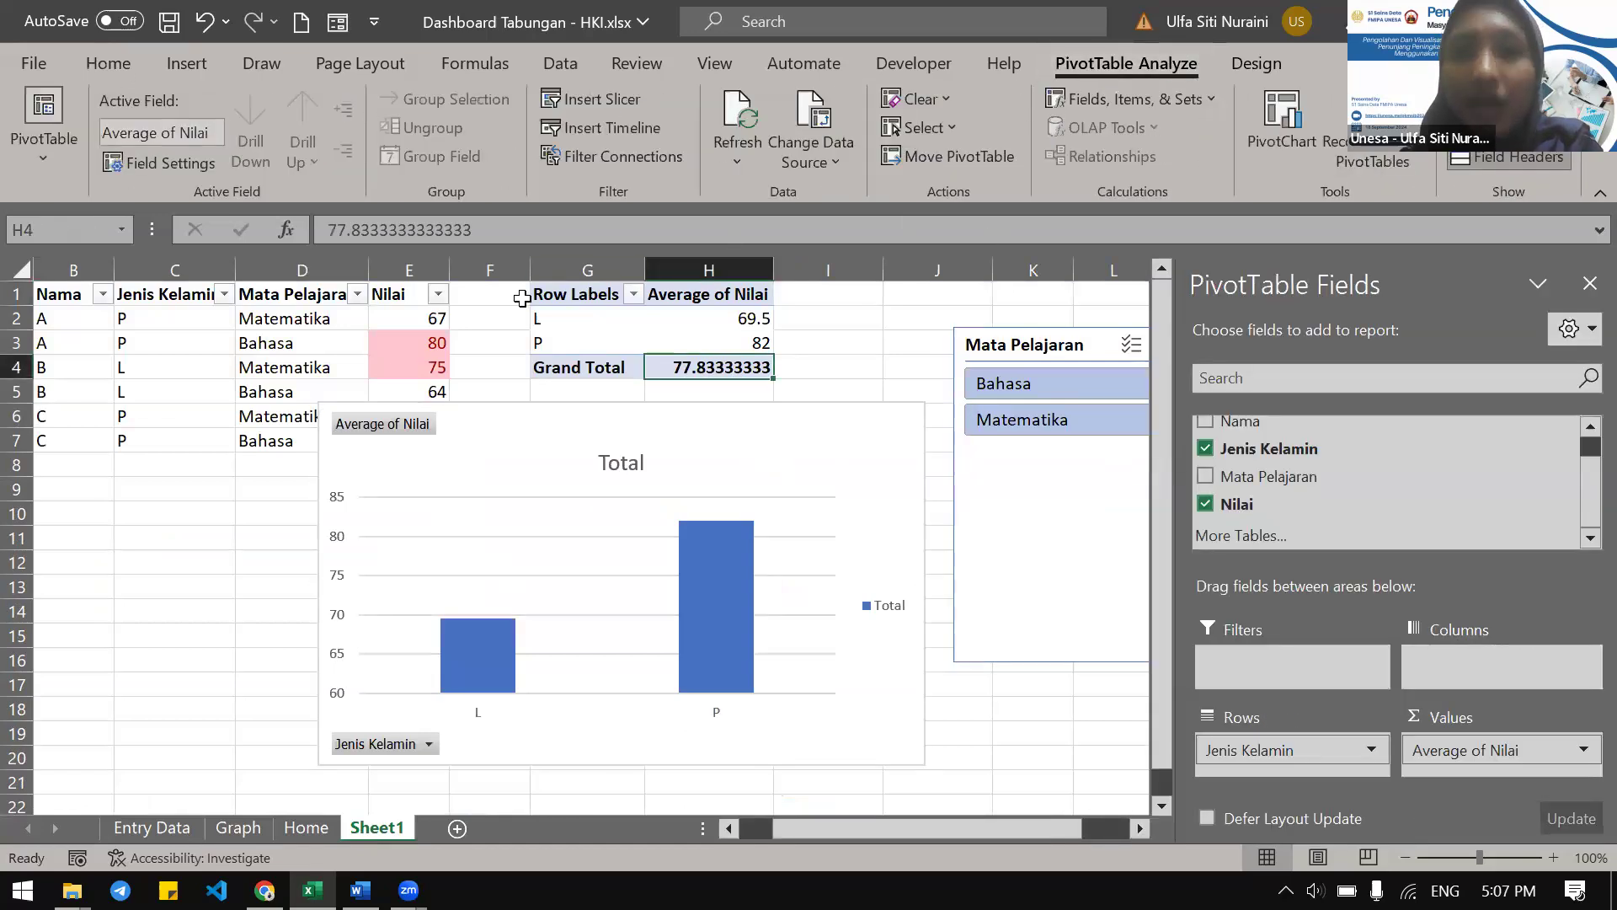
left_click(605, 133)
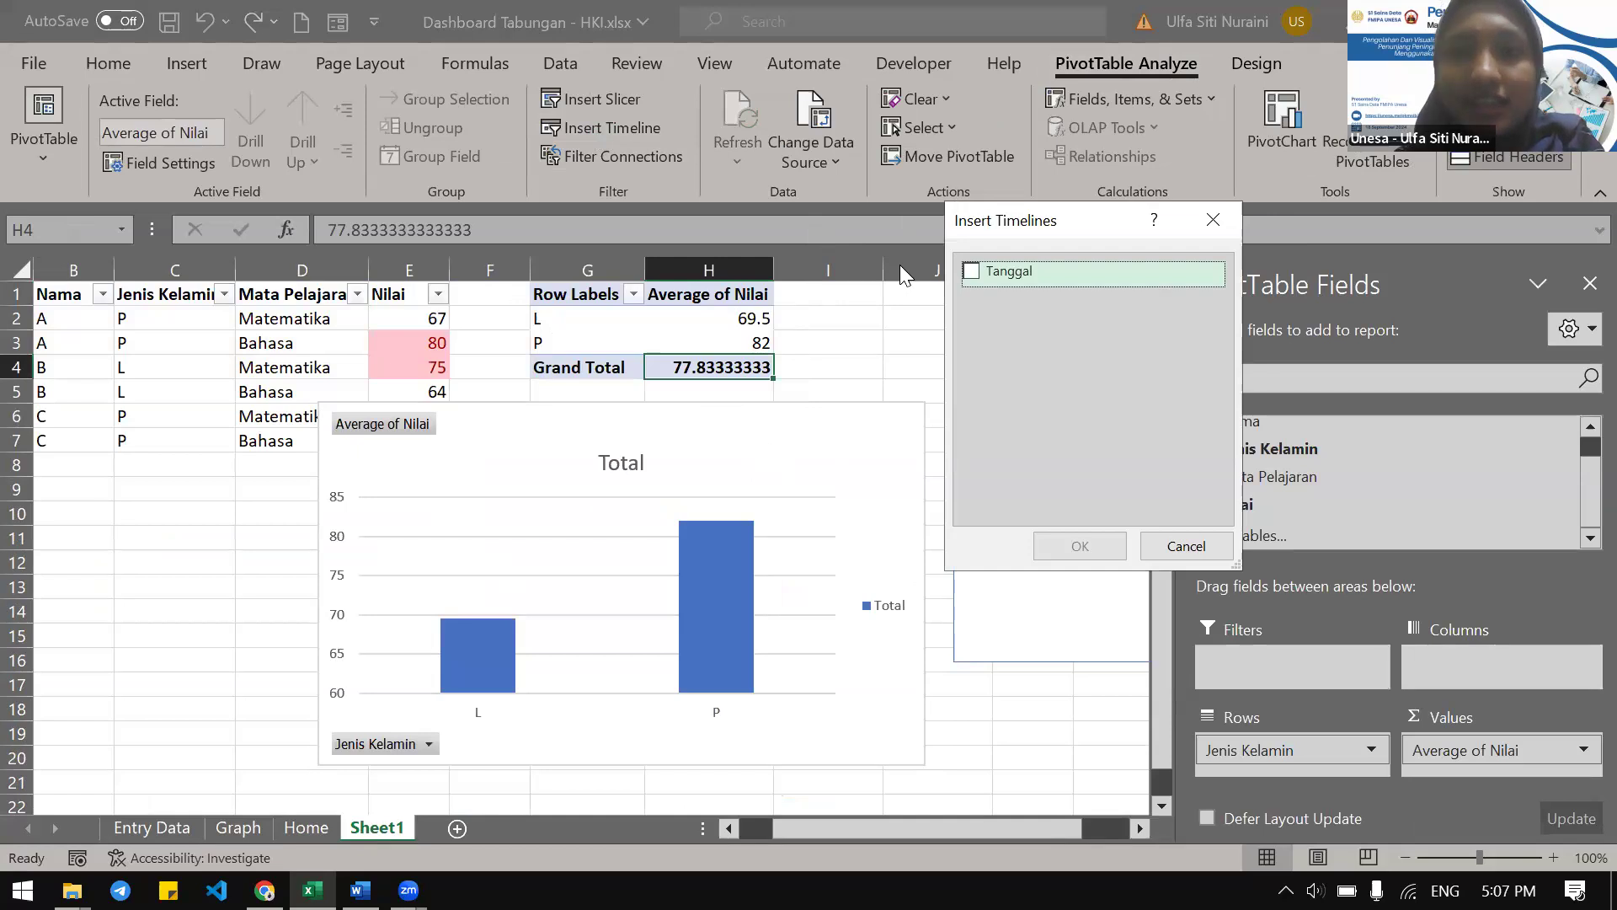
left_click(982, 277)
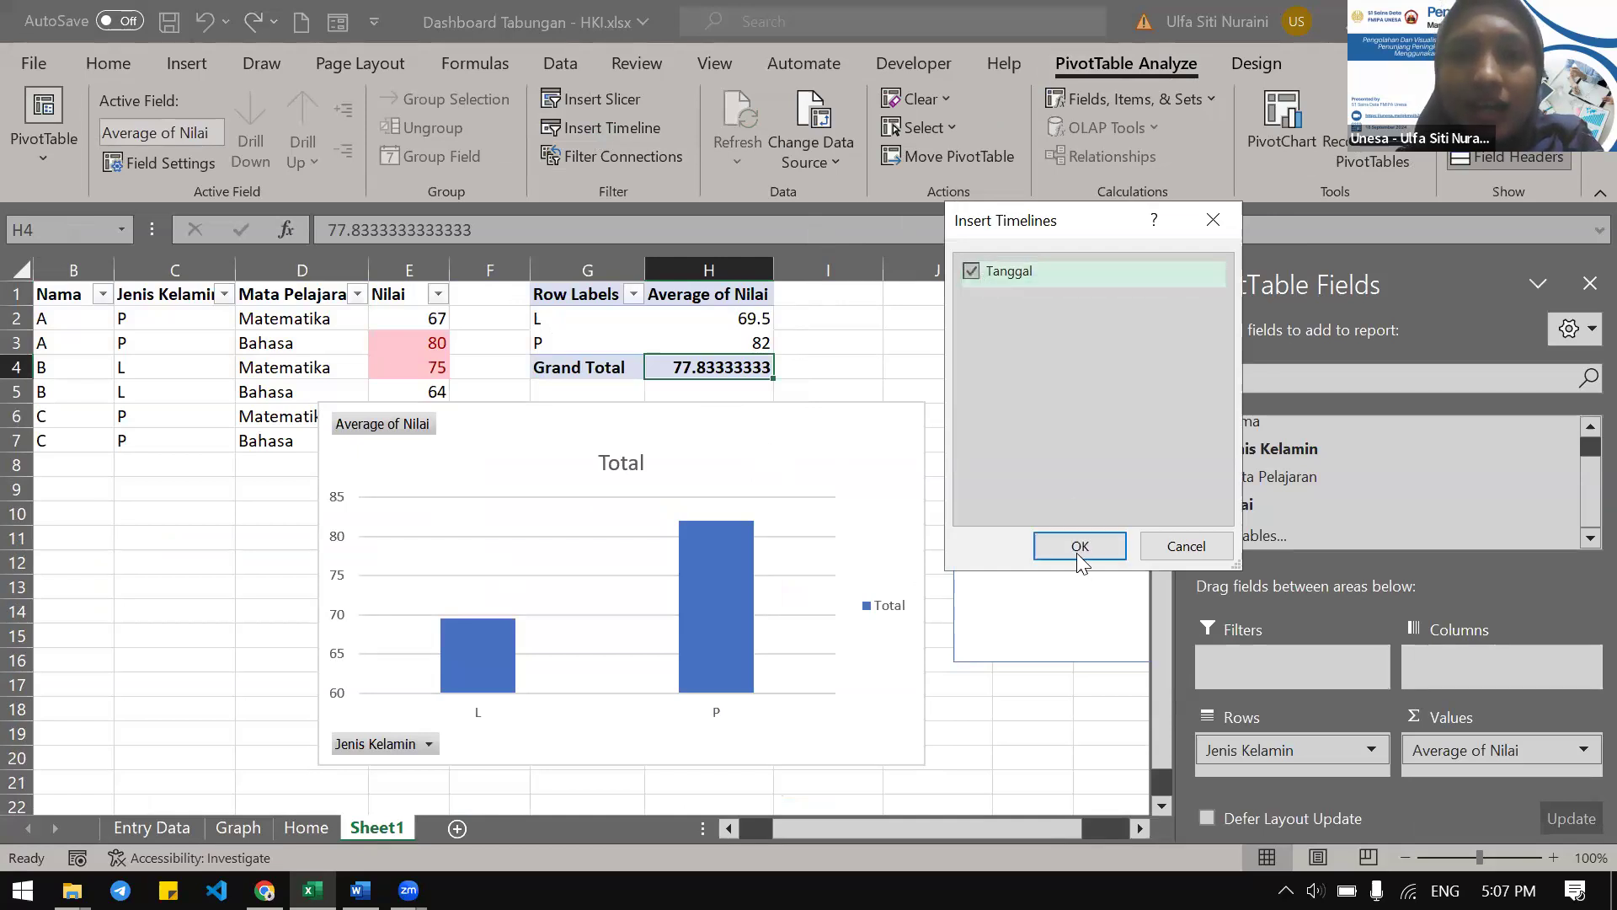
left_click(1078, 549)
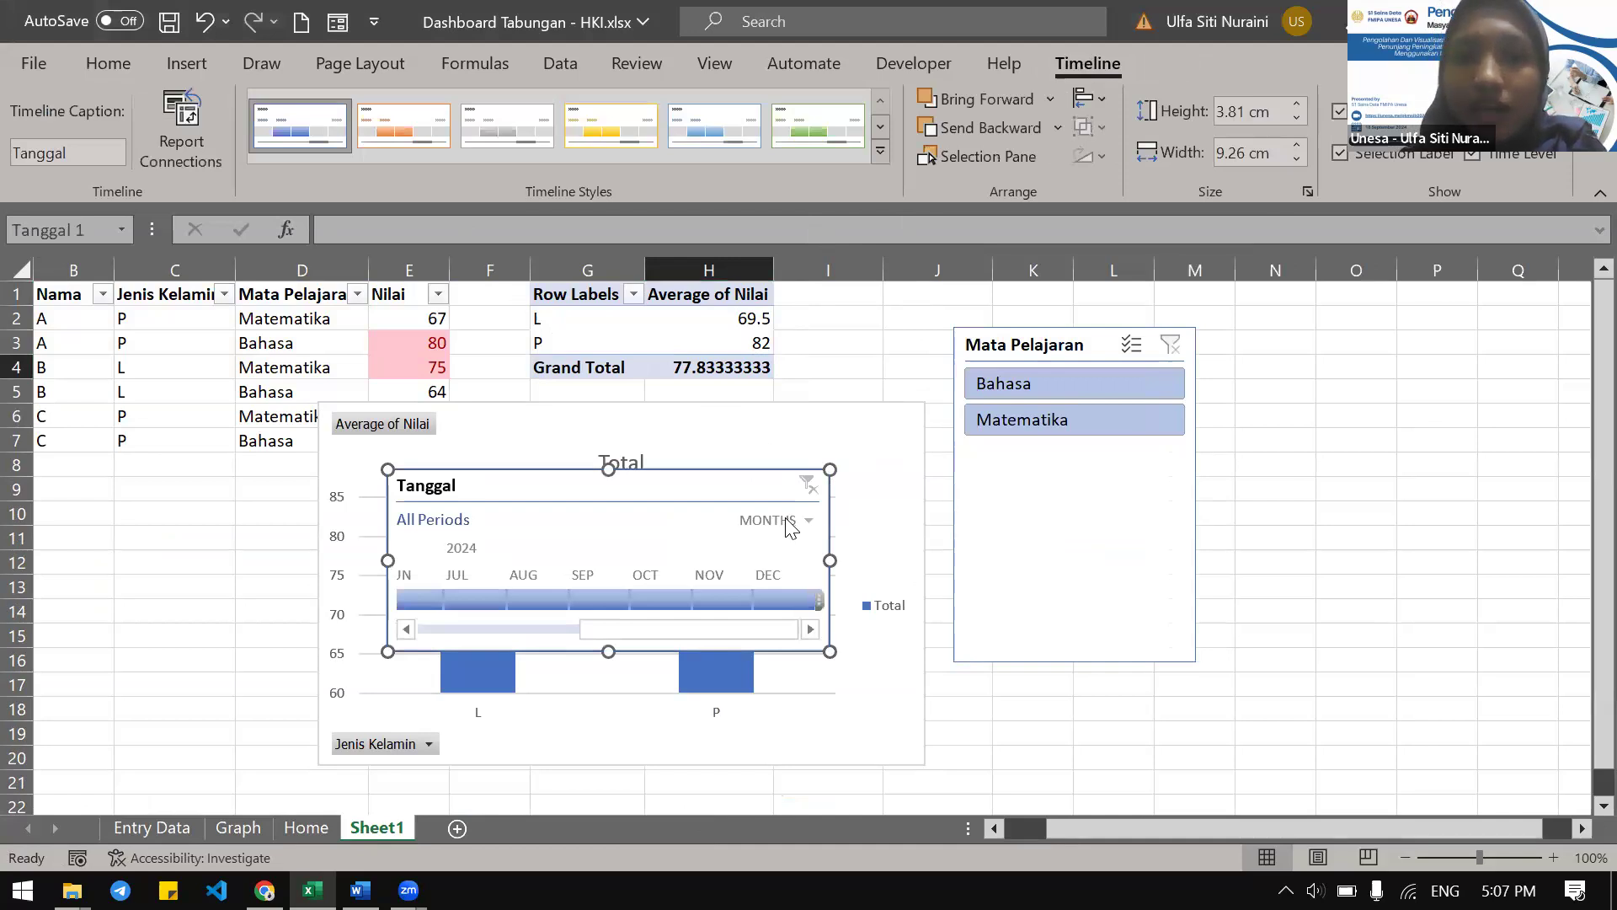
Examine the Tanggal timeline's time level options and the dates in the Tanggal column of the source table
left_click(790, 522)
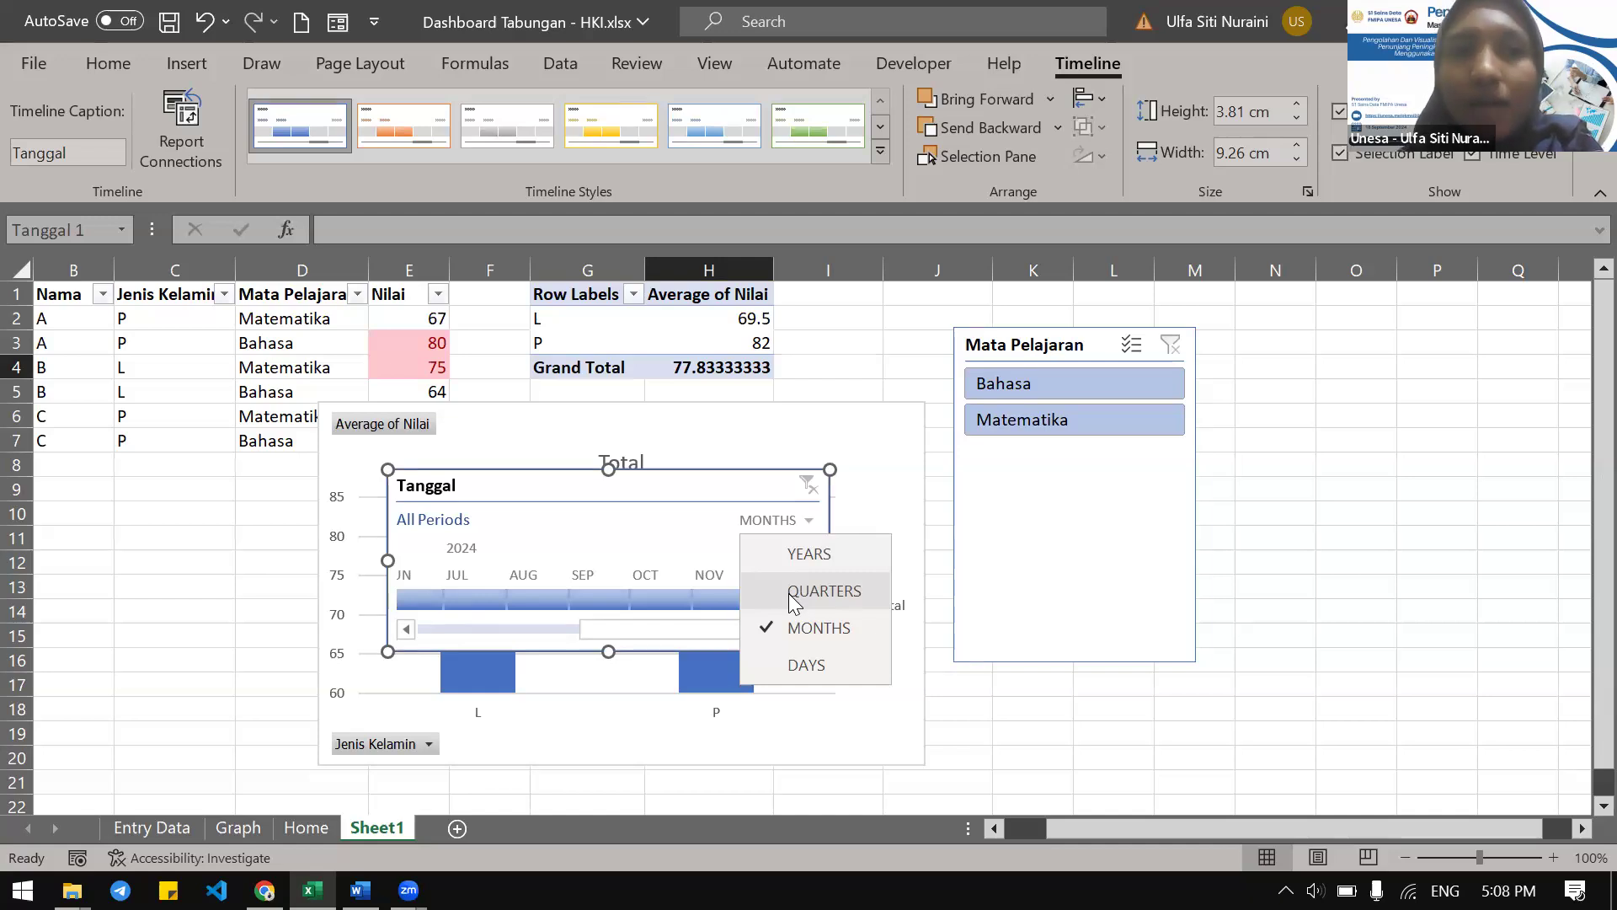
left_click(440, 360)
scroll(440, 361, "left", 2)
scroll(440, 361, "down", 1)
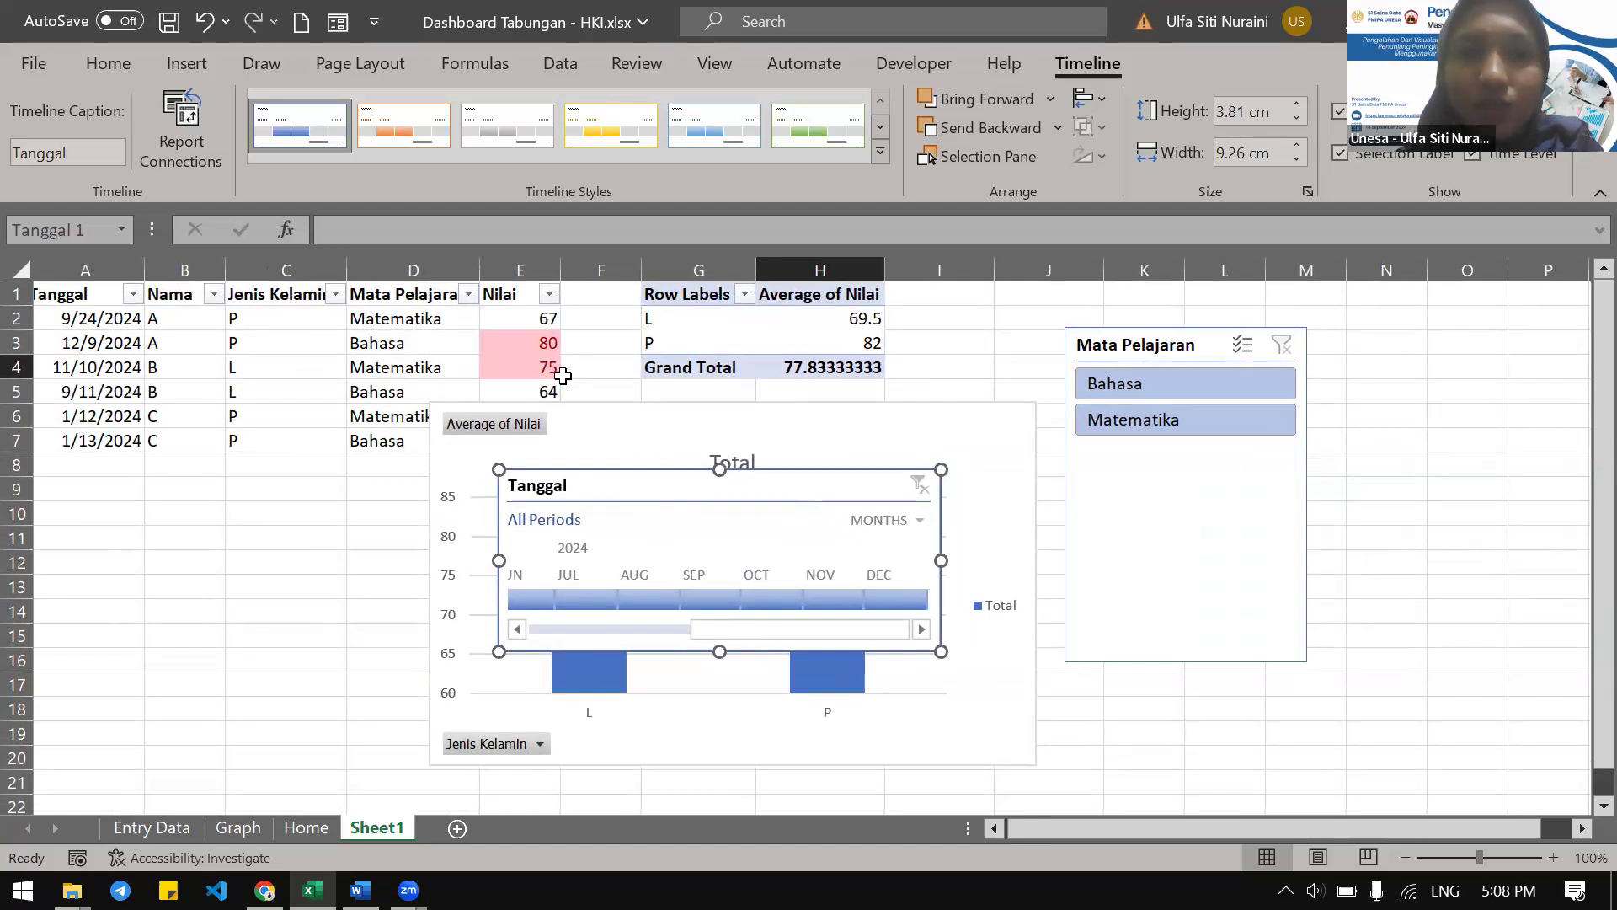
scroll(590, 421, "left", 1)
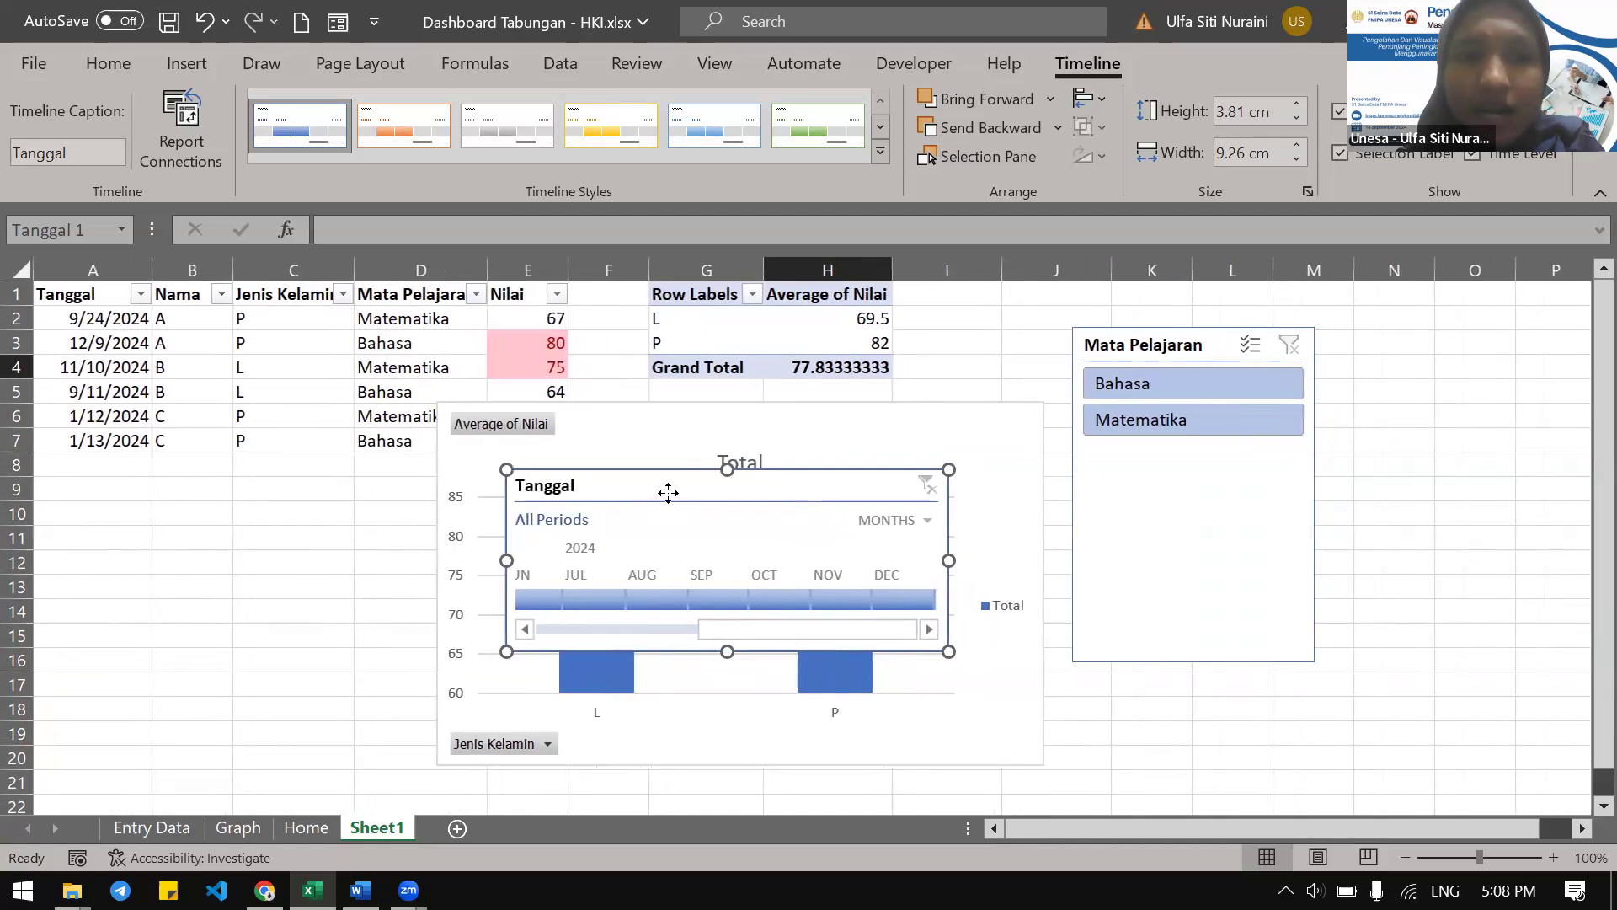
Move the Tanggal timeline slightly up, widen it to about 13.07 cm, and filter it to Sep 2024
left_click_drag(667, 494, 655, 452)
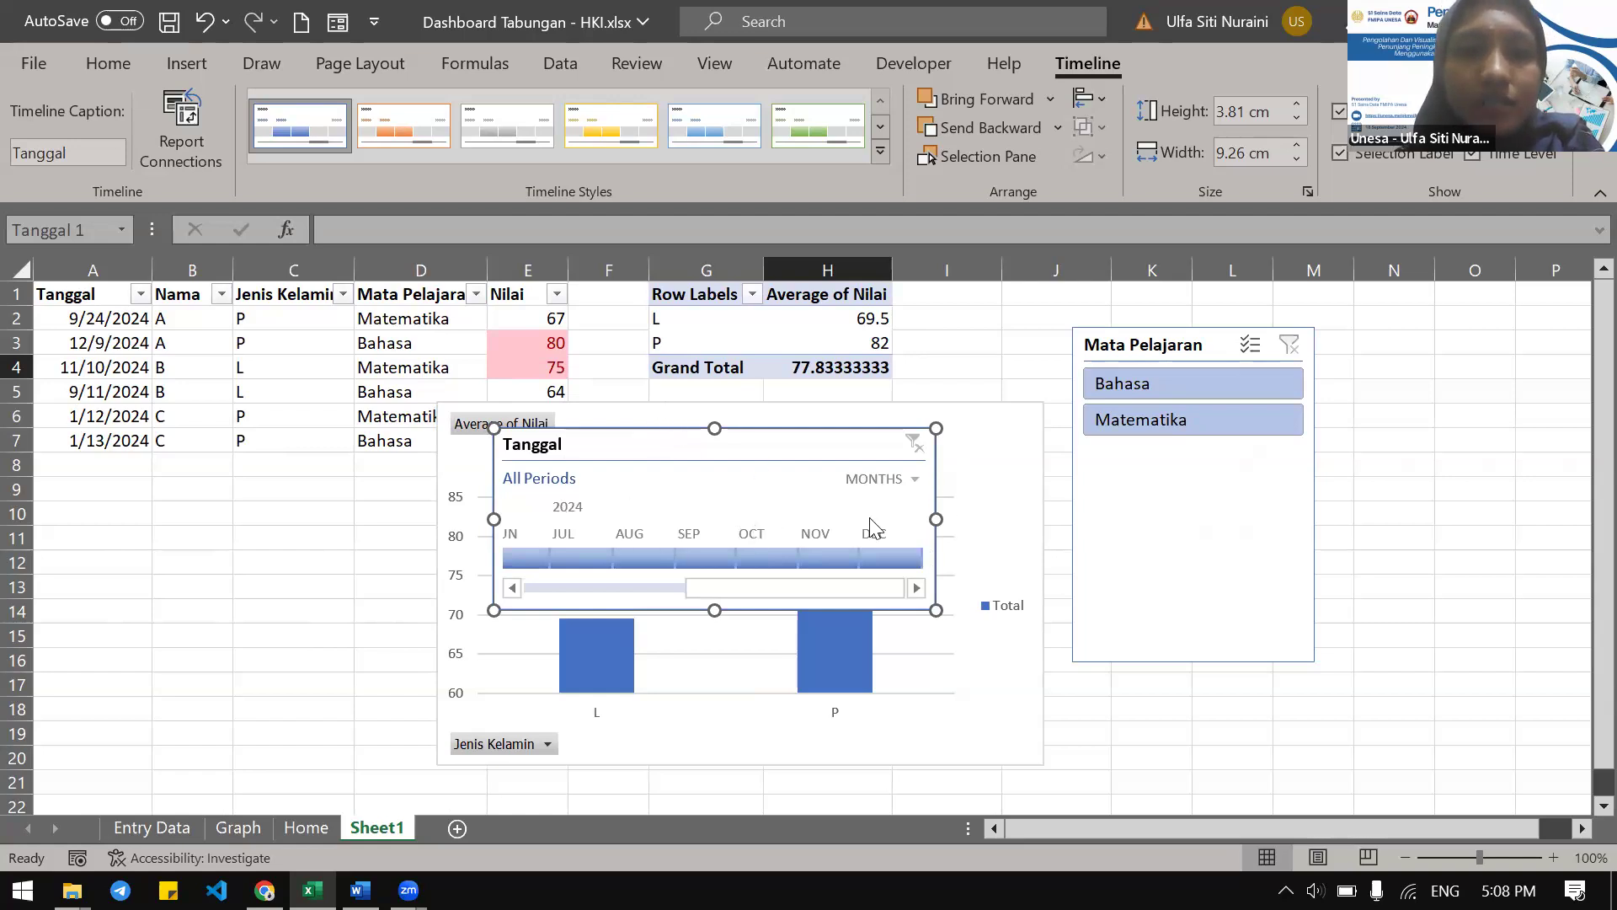
left_click_drag(937, 519, 1118, 523)
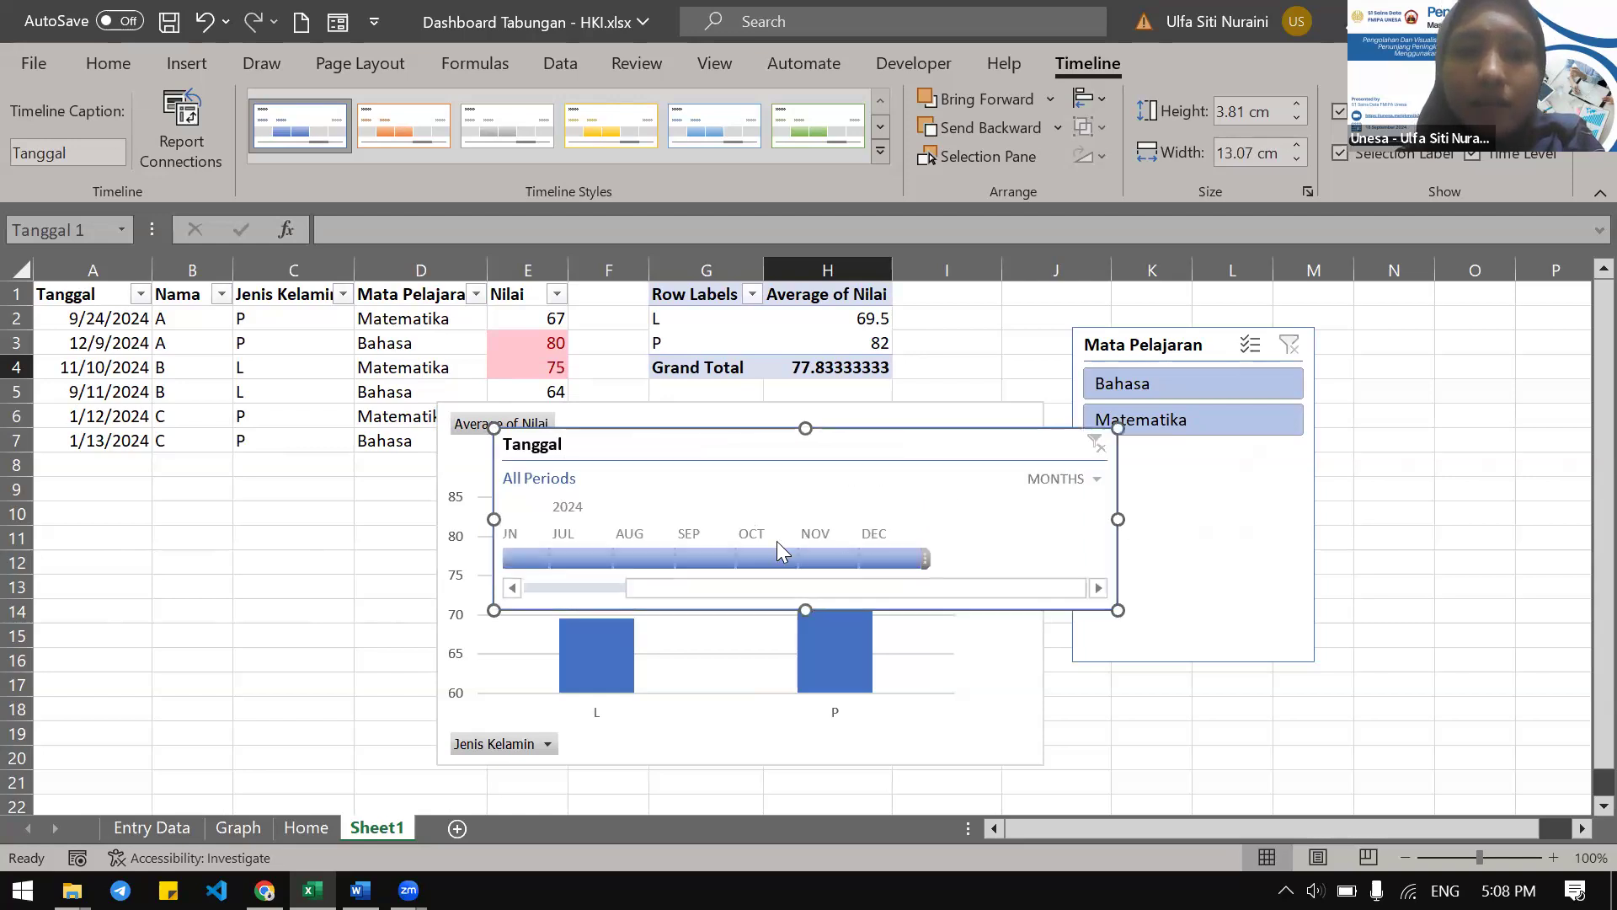
left_click(704, 558)
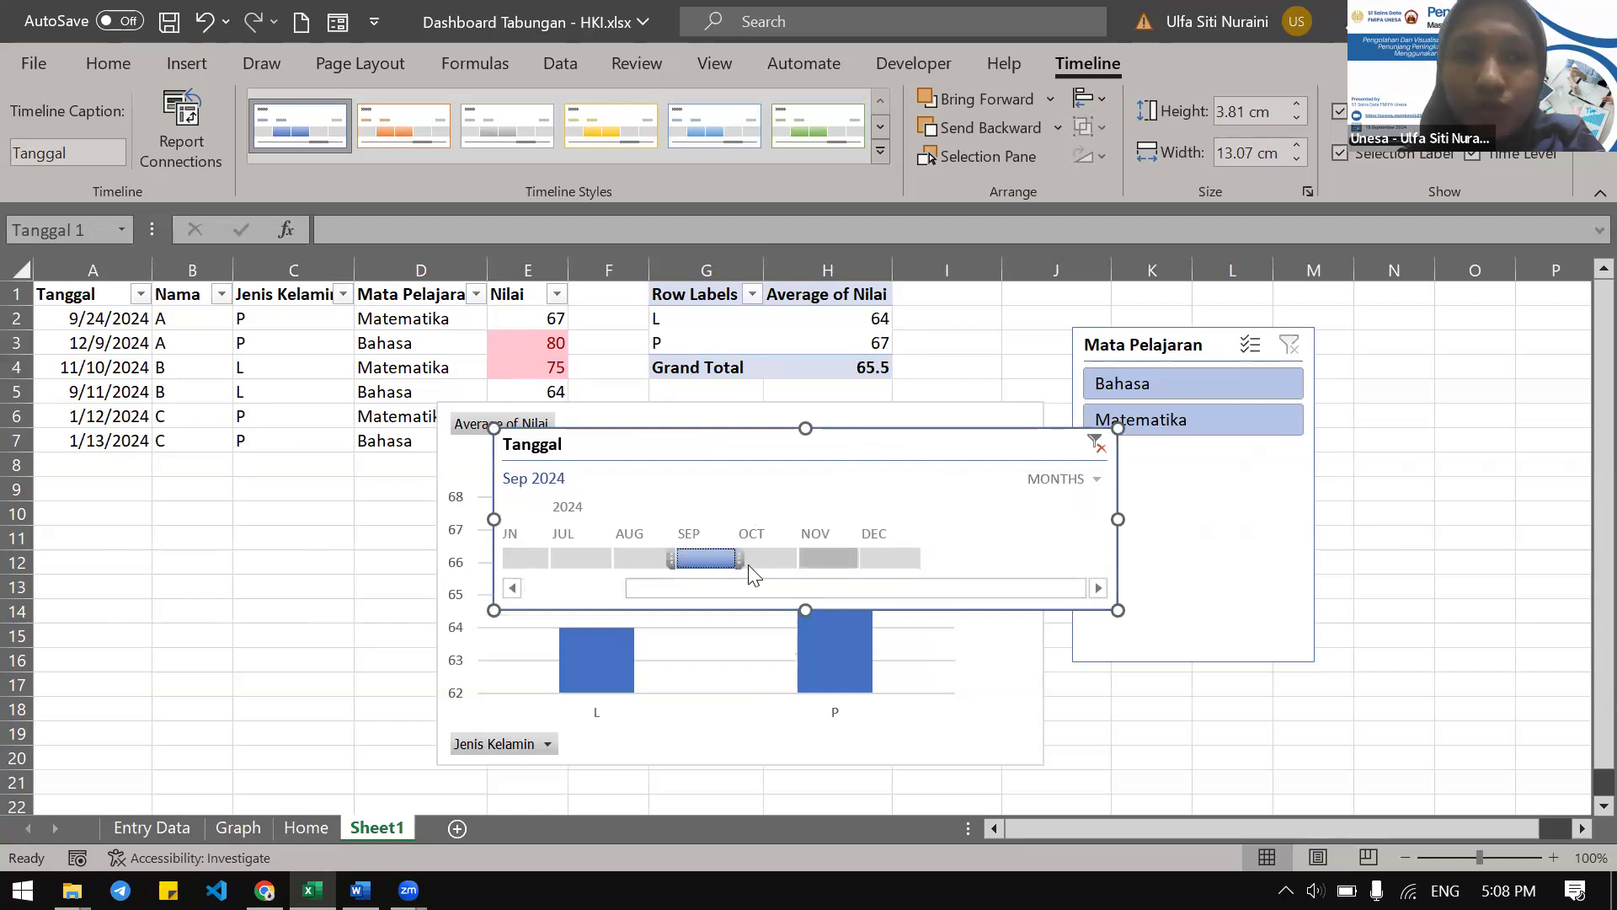
Extend the Tanggal timeline filter from September to cover Jul - Nov 2024
left_click_drag(718, 561, 856, 560)
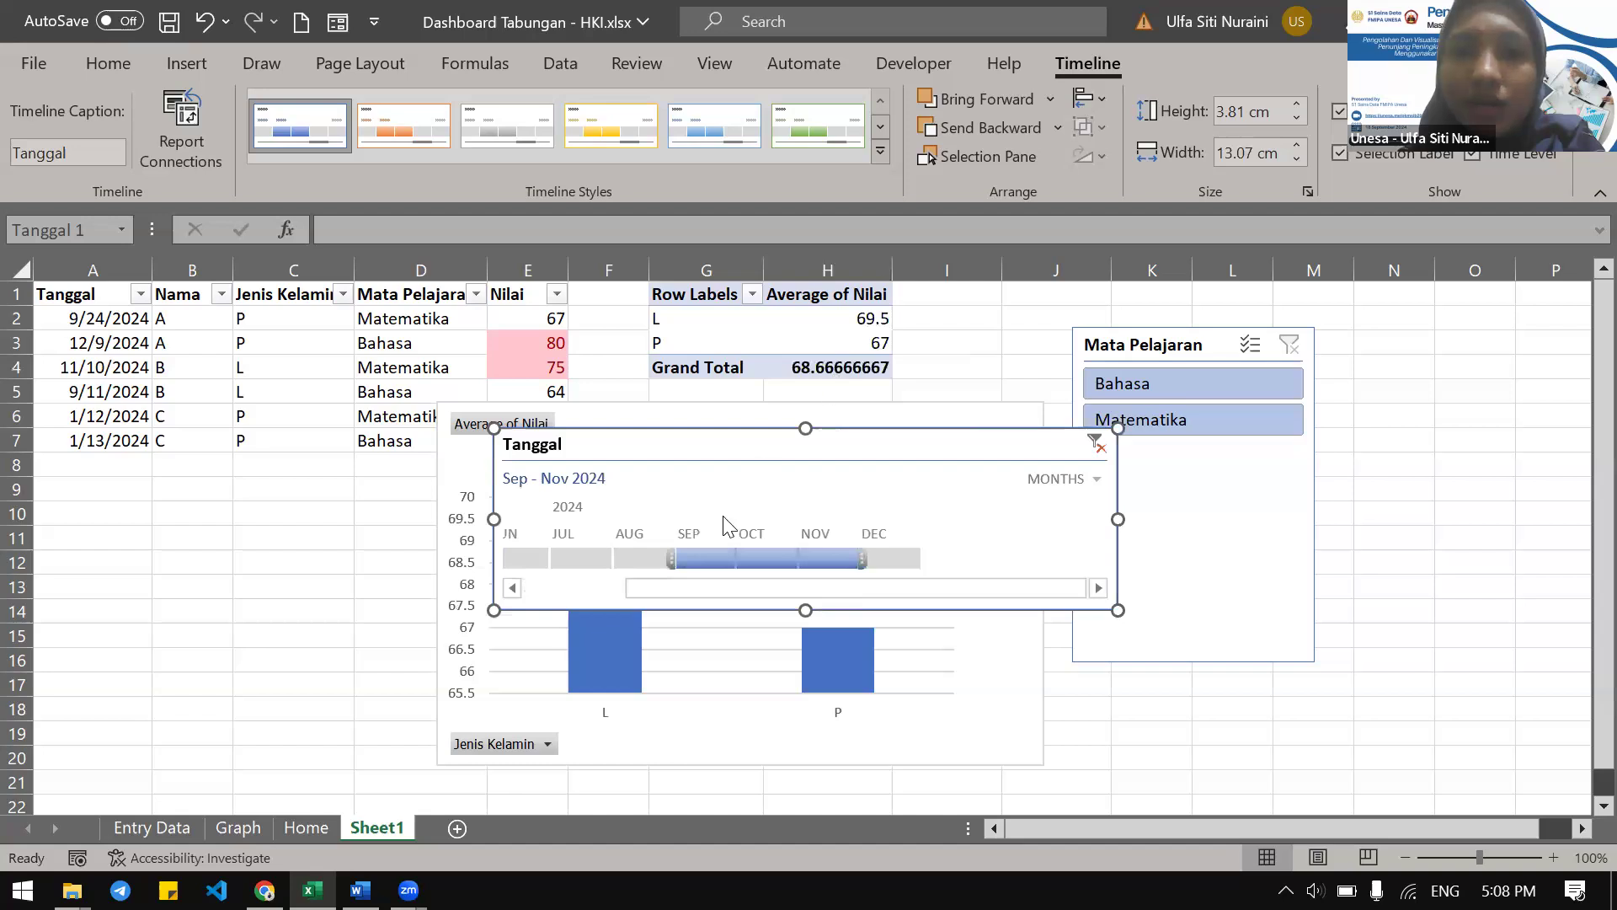
left_click_drag(665, 559, 564, 592)
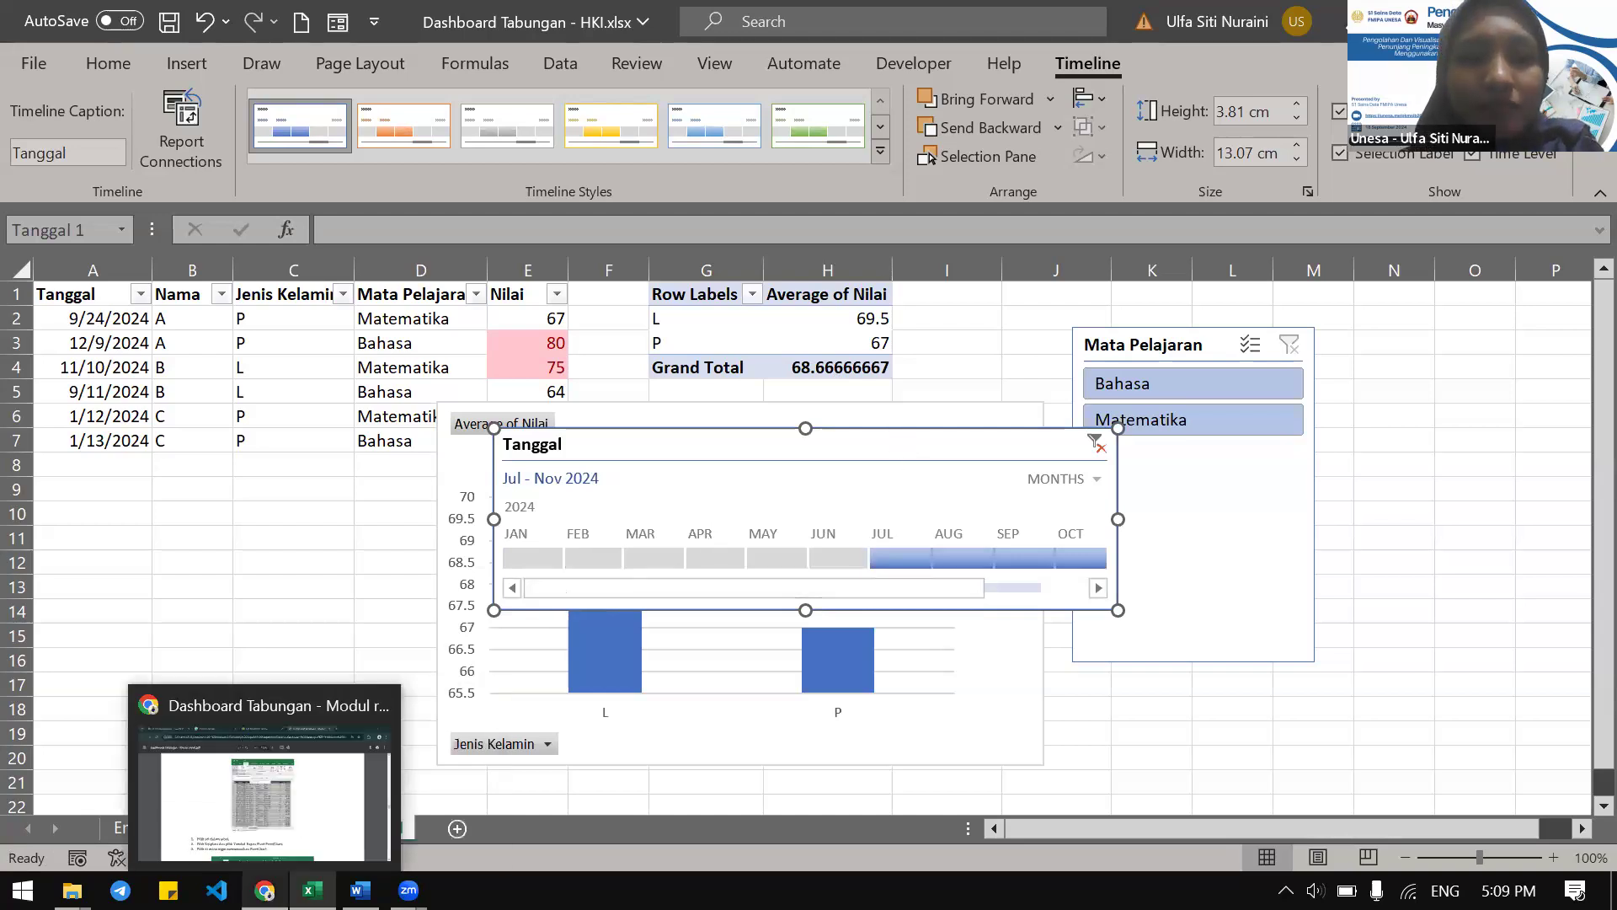
Switch to the Dashboard Tabungan - Modul revisi PDF in Chrome and look through its VLOOKUP, PivotChart and pivot field pages
left_click(264, 890)
scroll(906, 493, "up", 15)
scroll(905, 493, "down", 4)
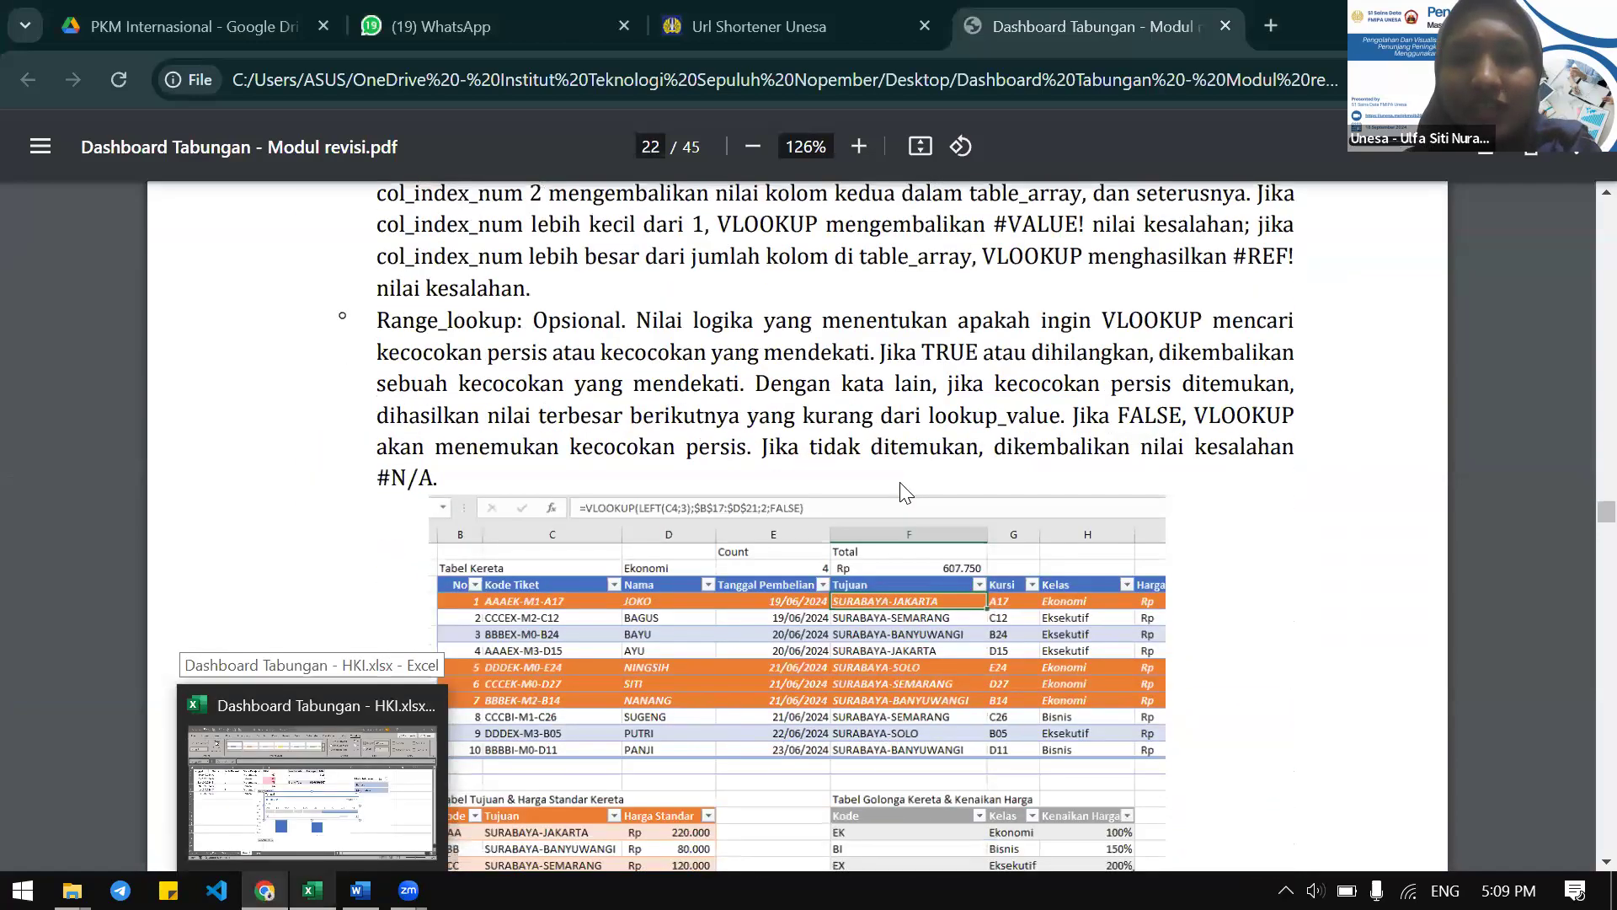
scroll(906, 493, "down", 20)
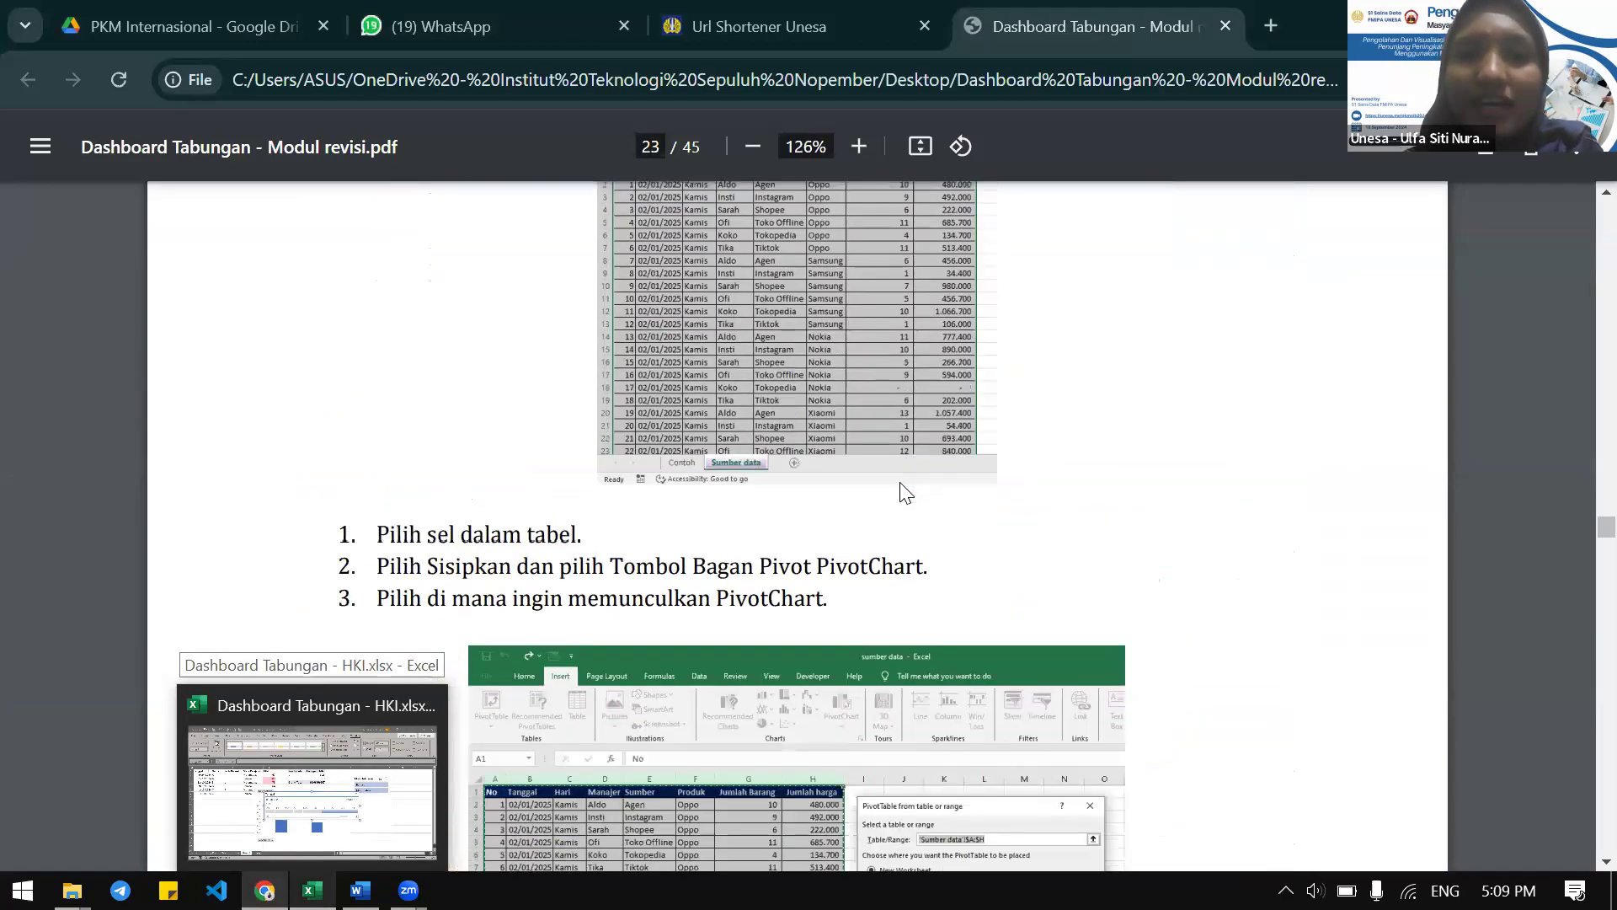
scroll(906, 493, "down", 20)
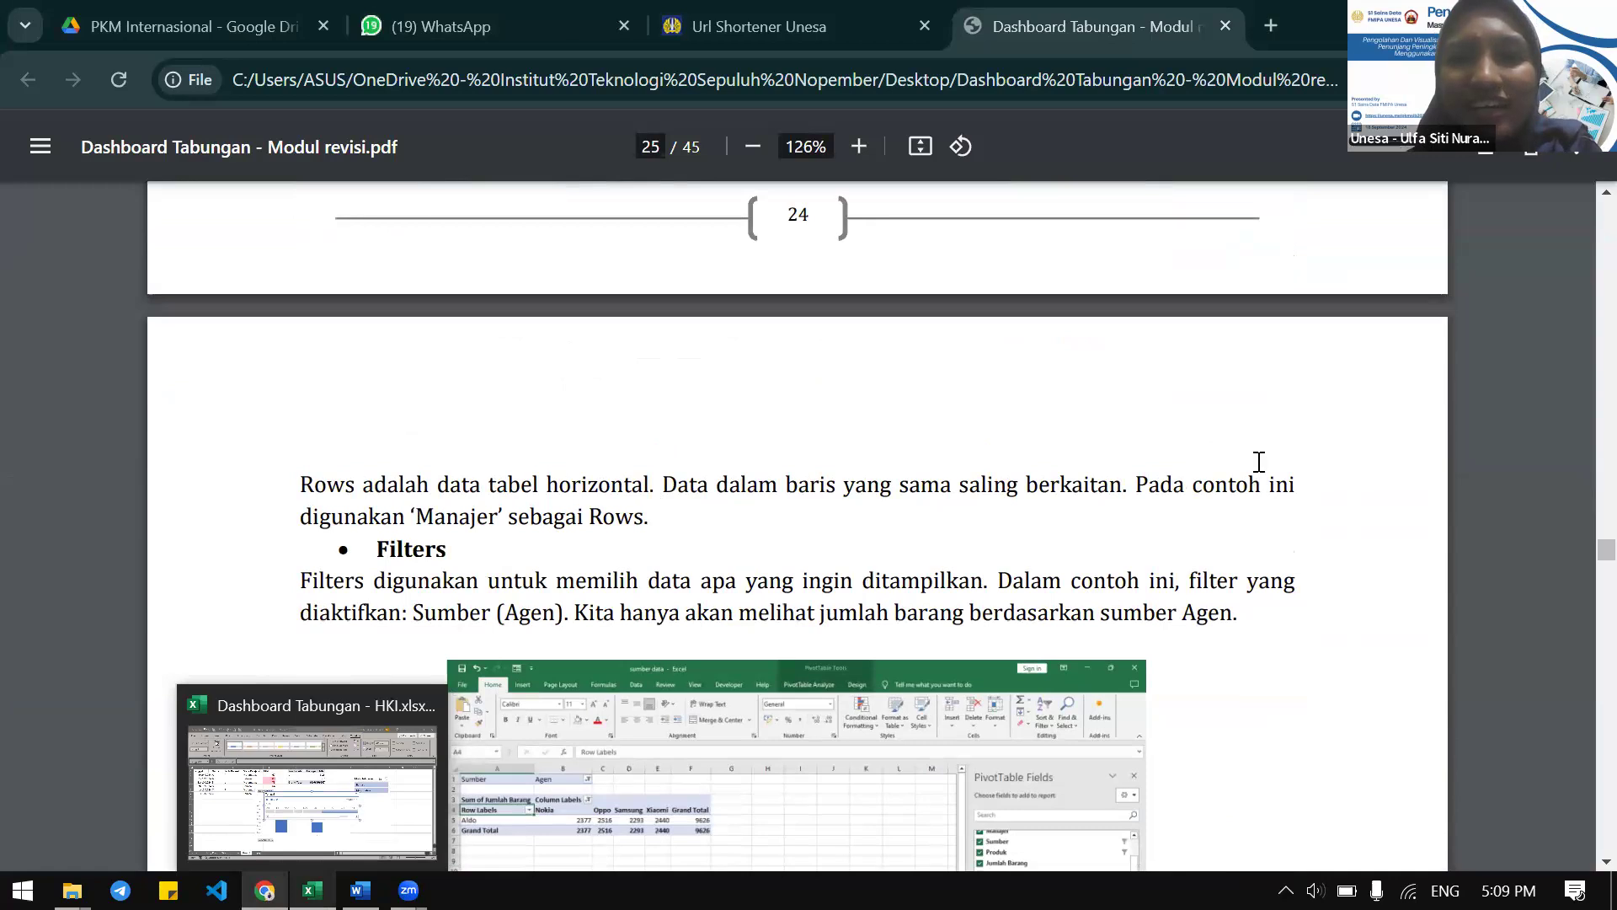
Examine the module's table of contents, from the worksheet basics and functions through Pivot Table and Grafik to the application example chapter
scroll(1256, 458, "up", 8)
scroll(1577, 270, "up", 20)
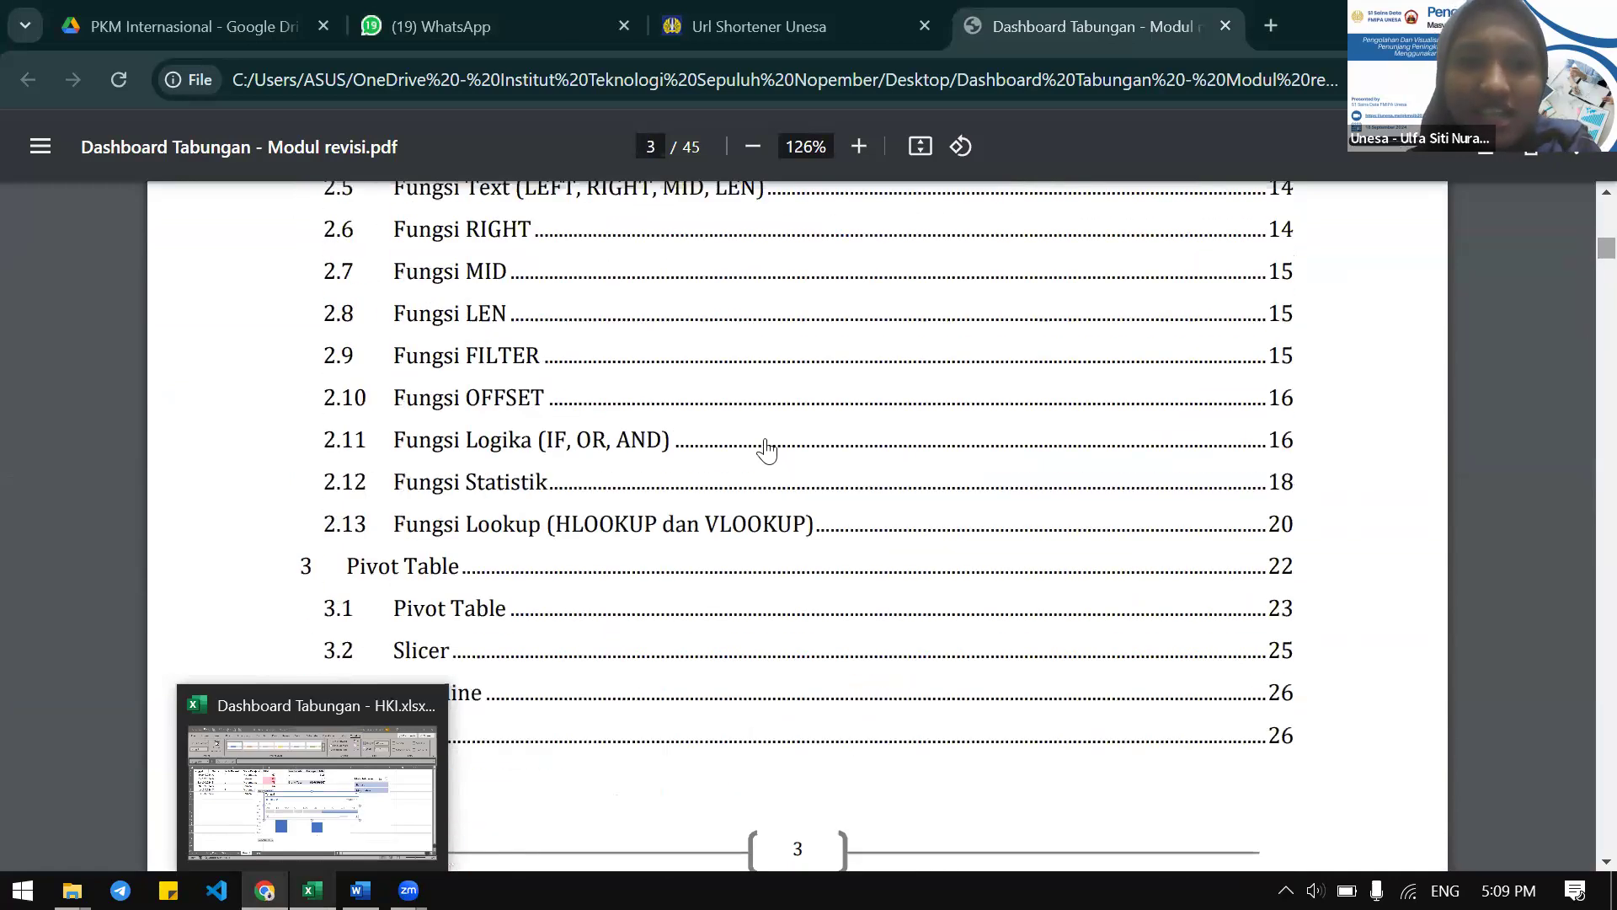
scroll(766, 451, "up", 5)
scroll(766, 451, "down", 8)
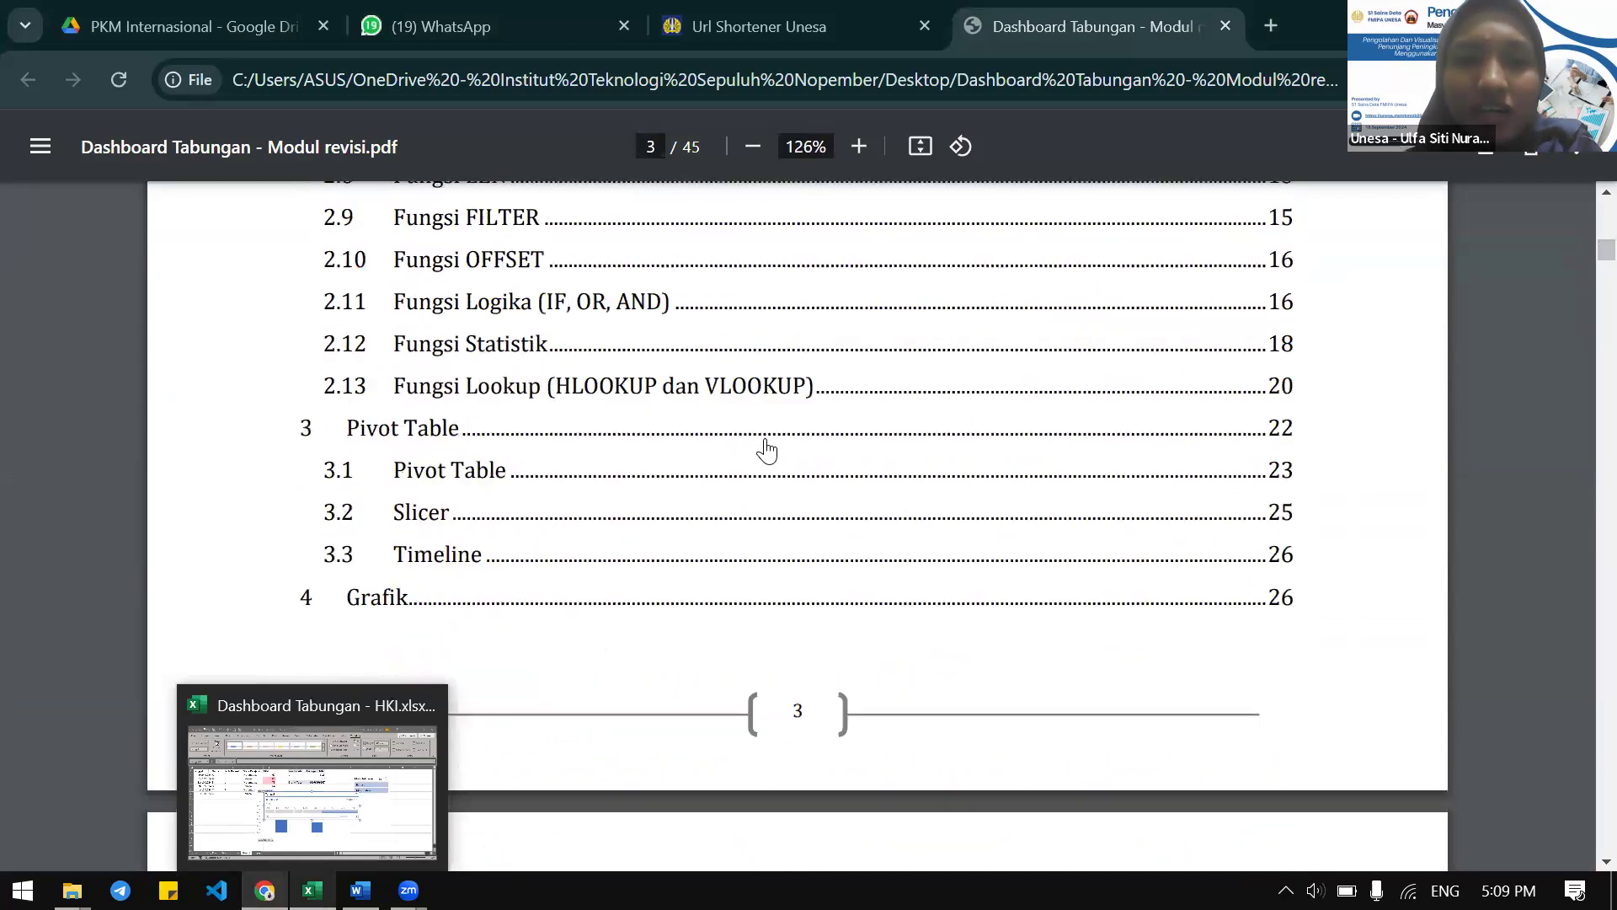
scroll(767, 451, "up", 3)
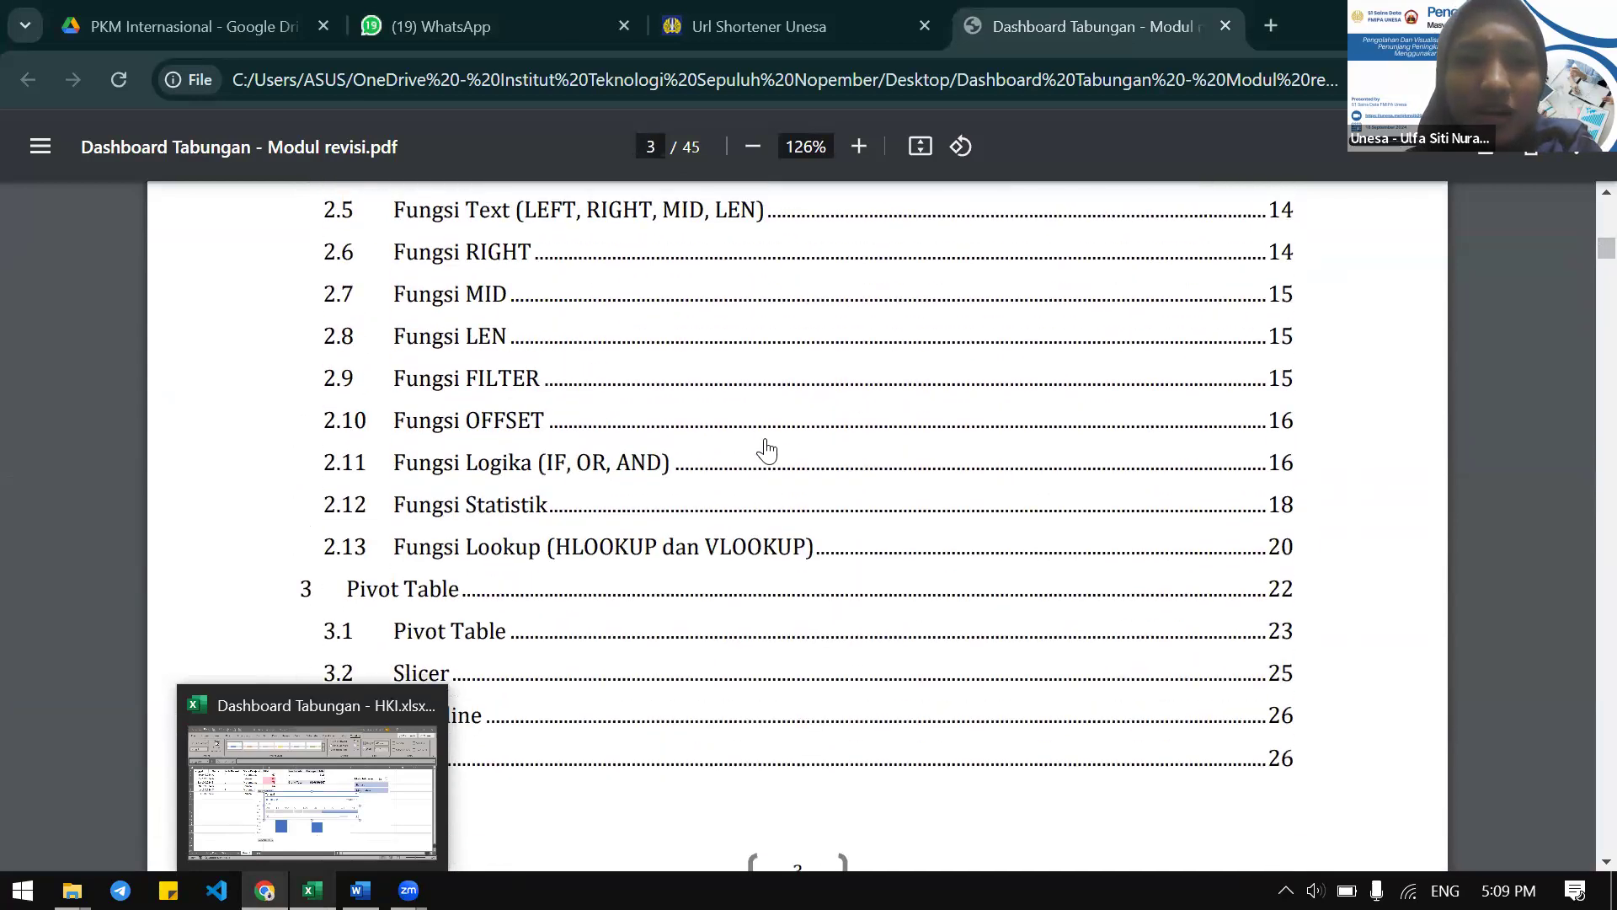
scroll(767, 451, "down", 4)
scroll(766, 451, "up", 4)
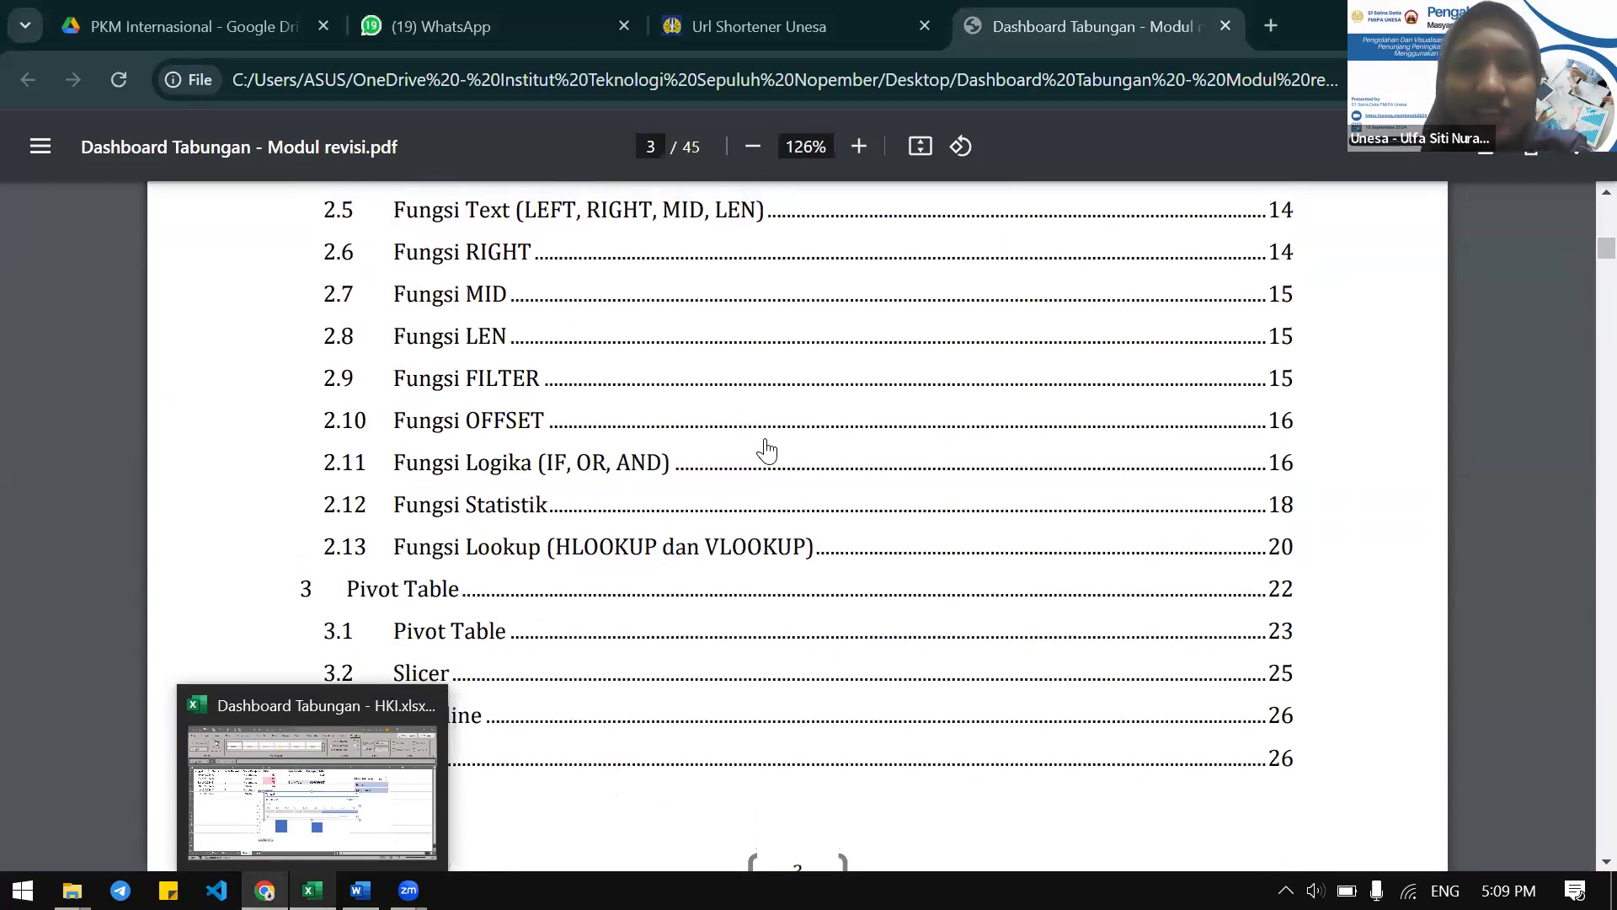
scroll(767, 450, "down", 2)
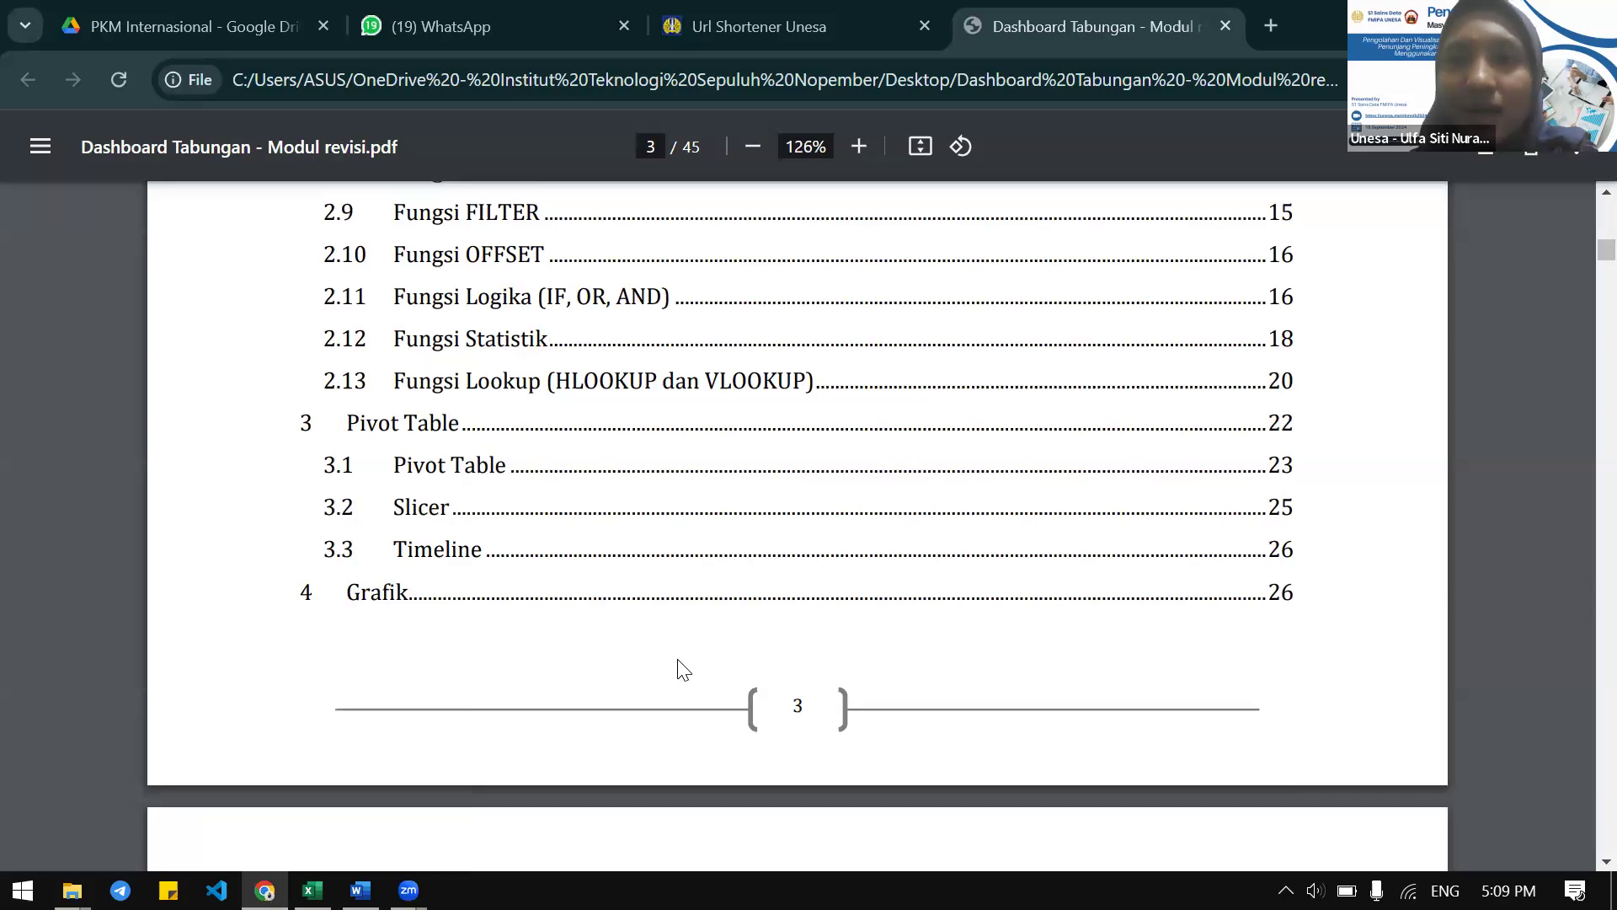
scroll(682, 670, "down", 5)
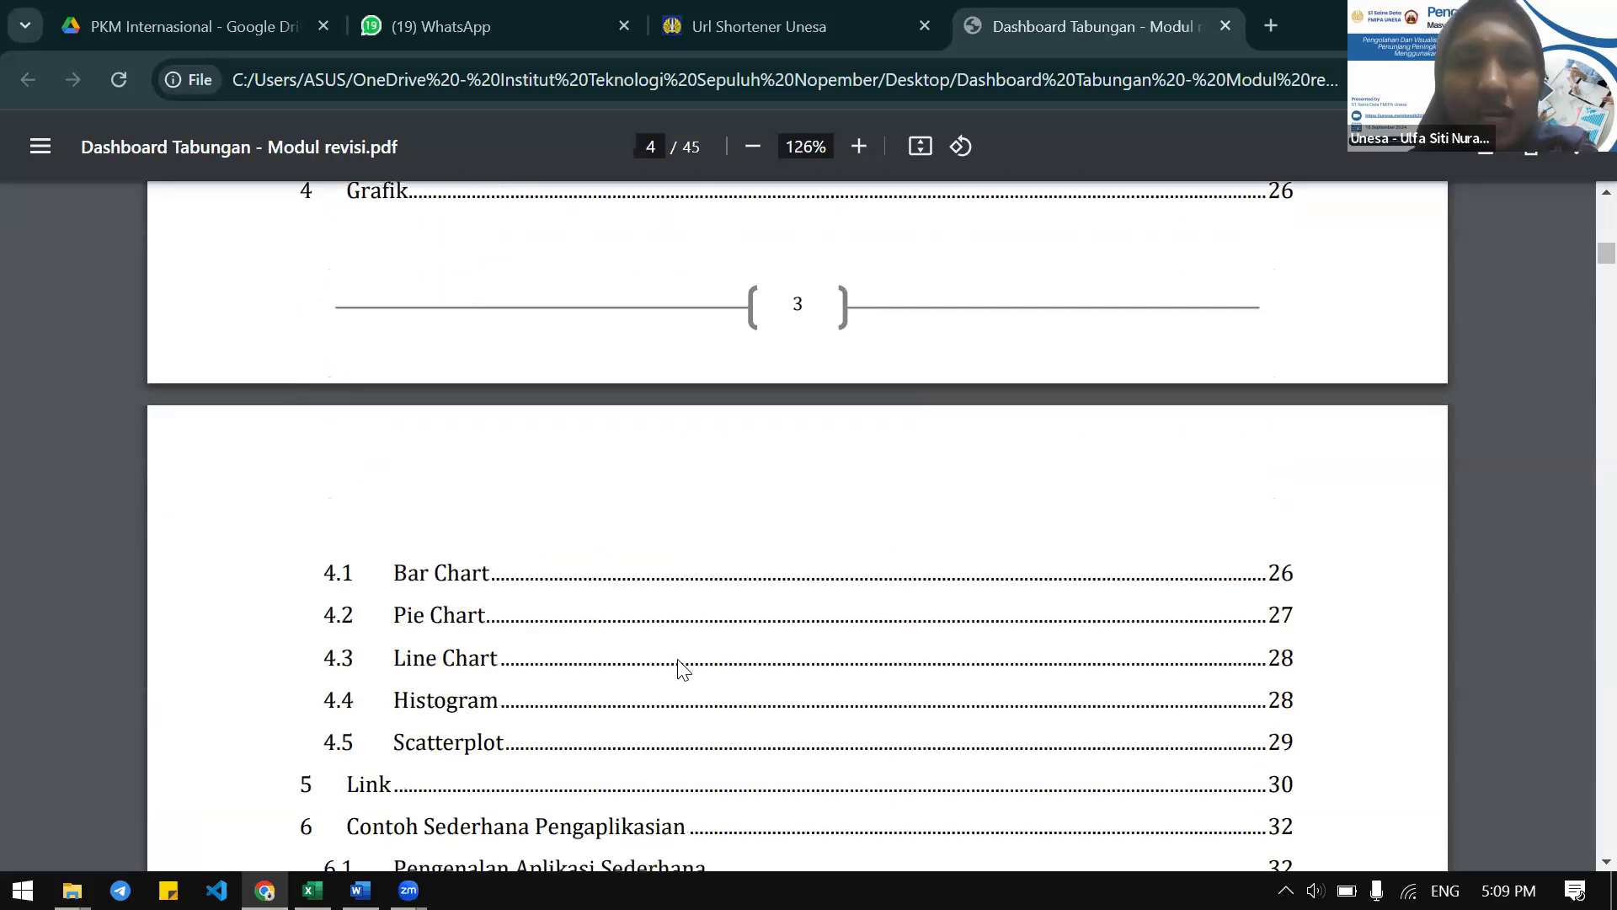
scroll(682, 670, "up", 10)
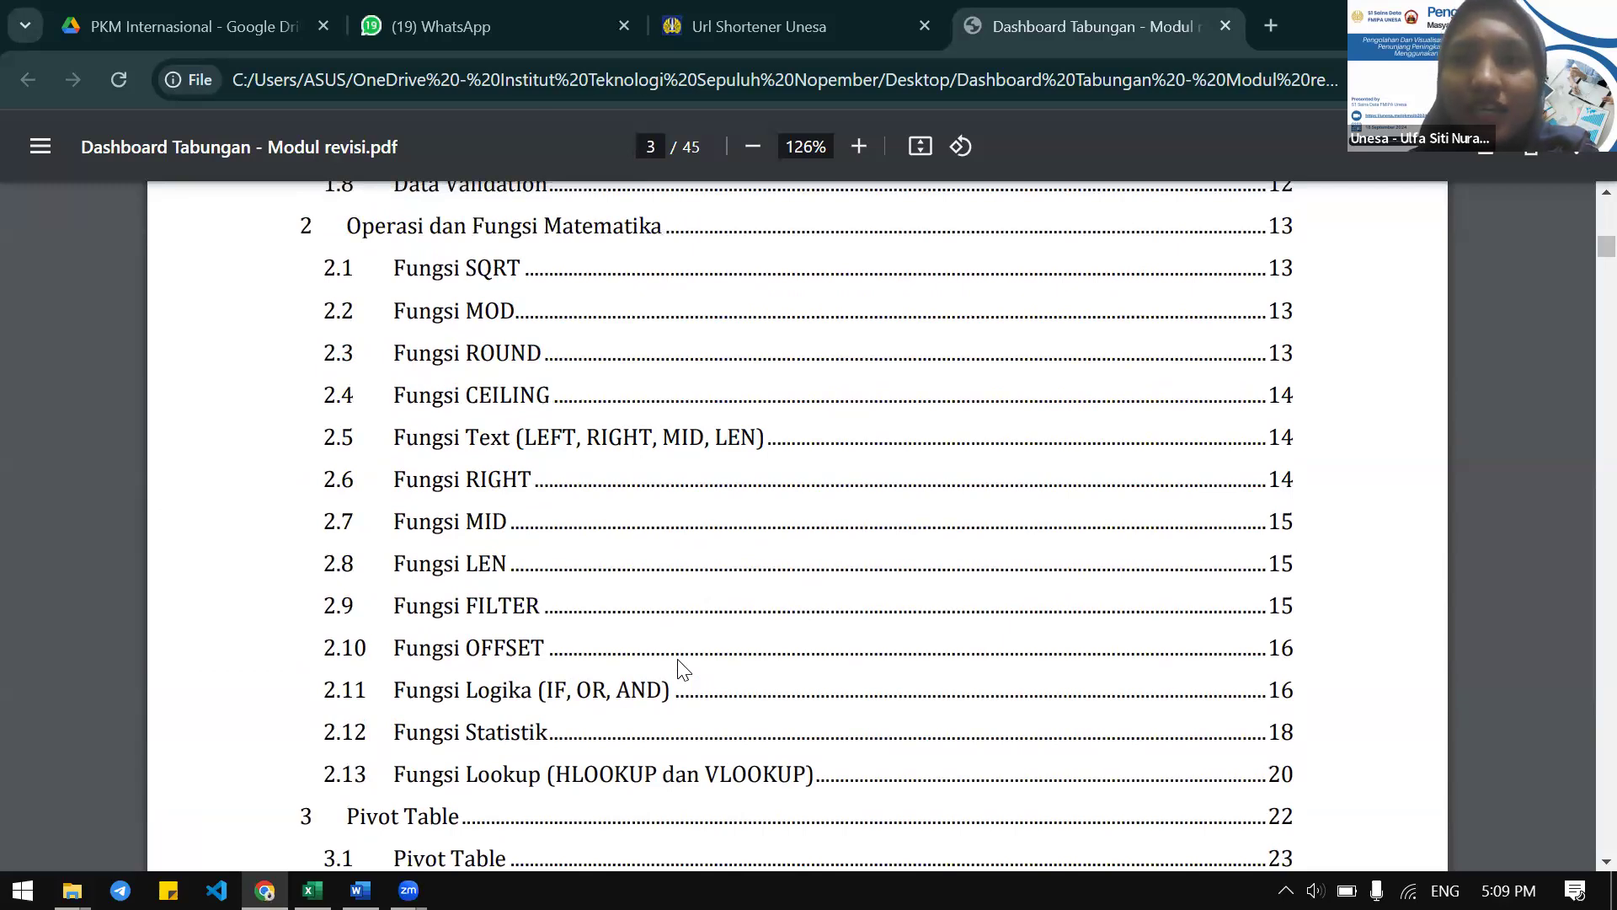
scroll(683, 669, "up", 3)
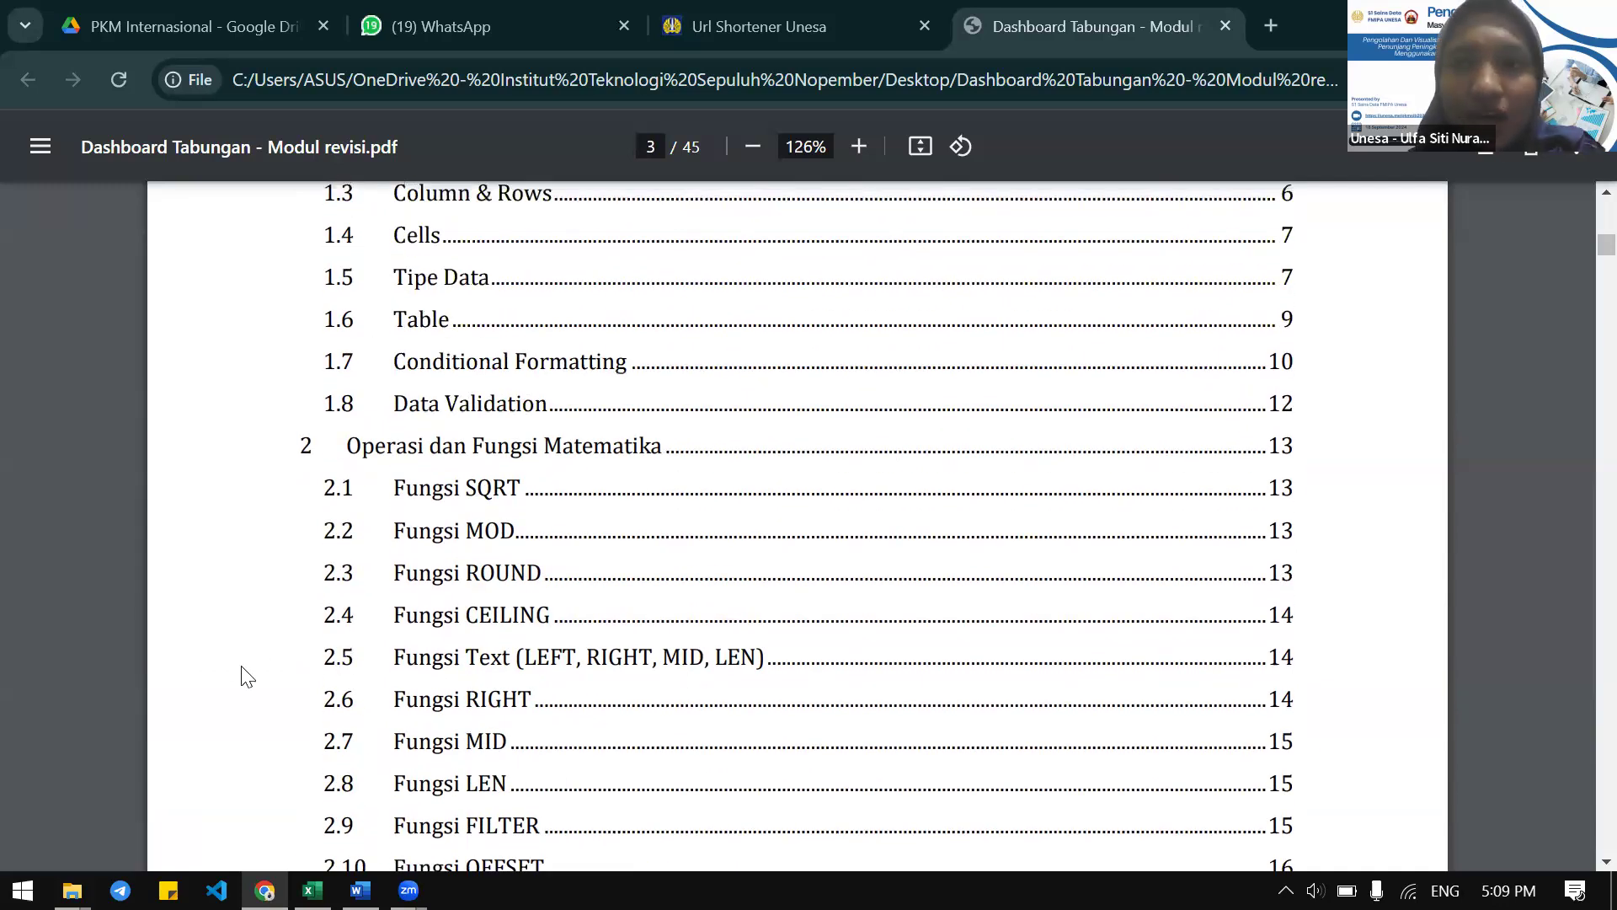
scroll(243, 674, "down", 10)
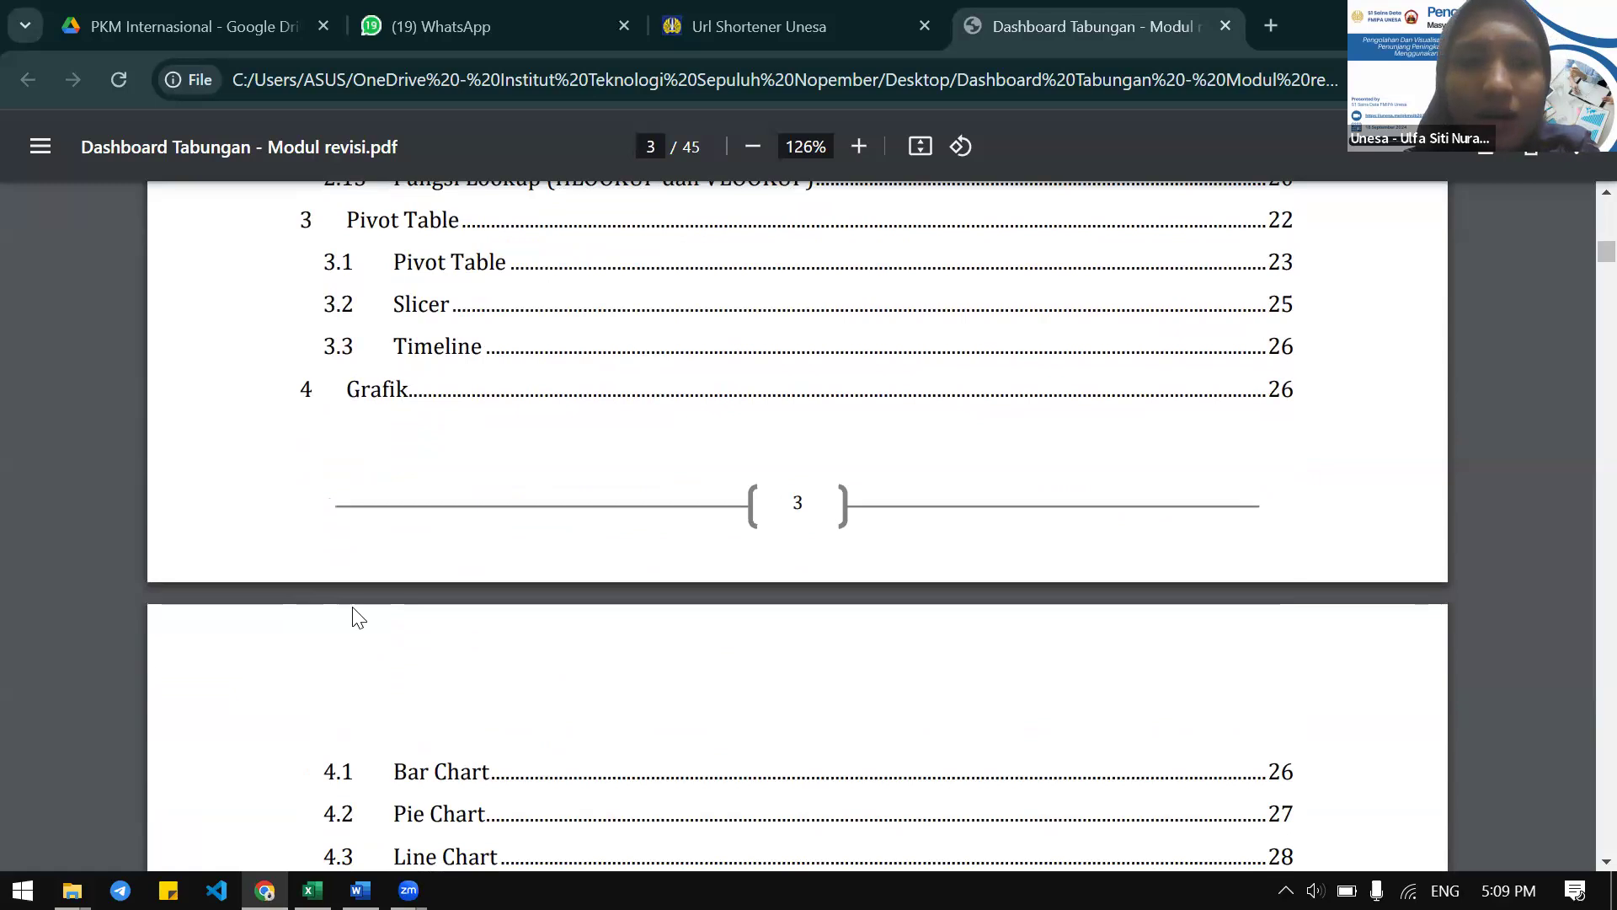
scroll(354, 617, "down", 1)
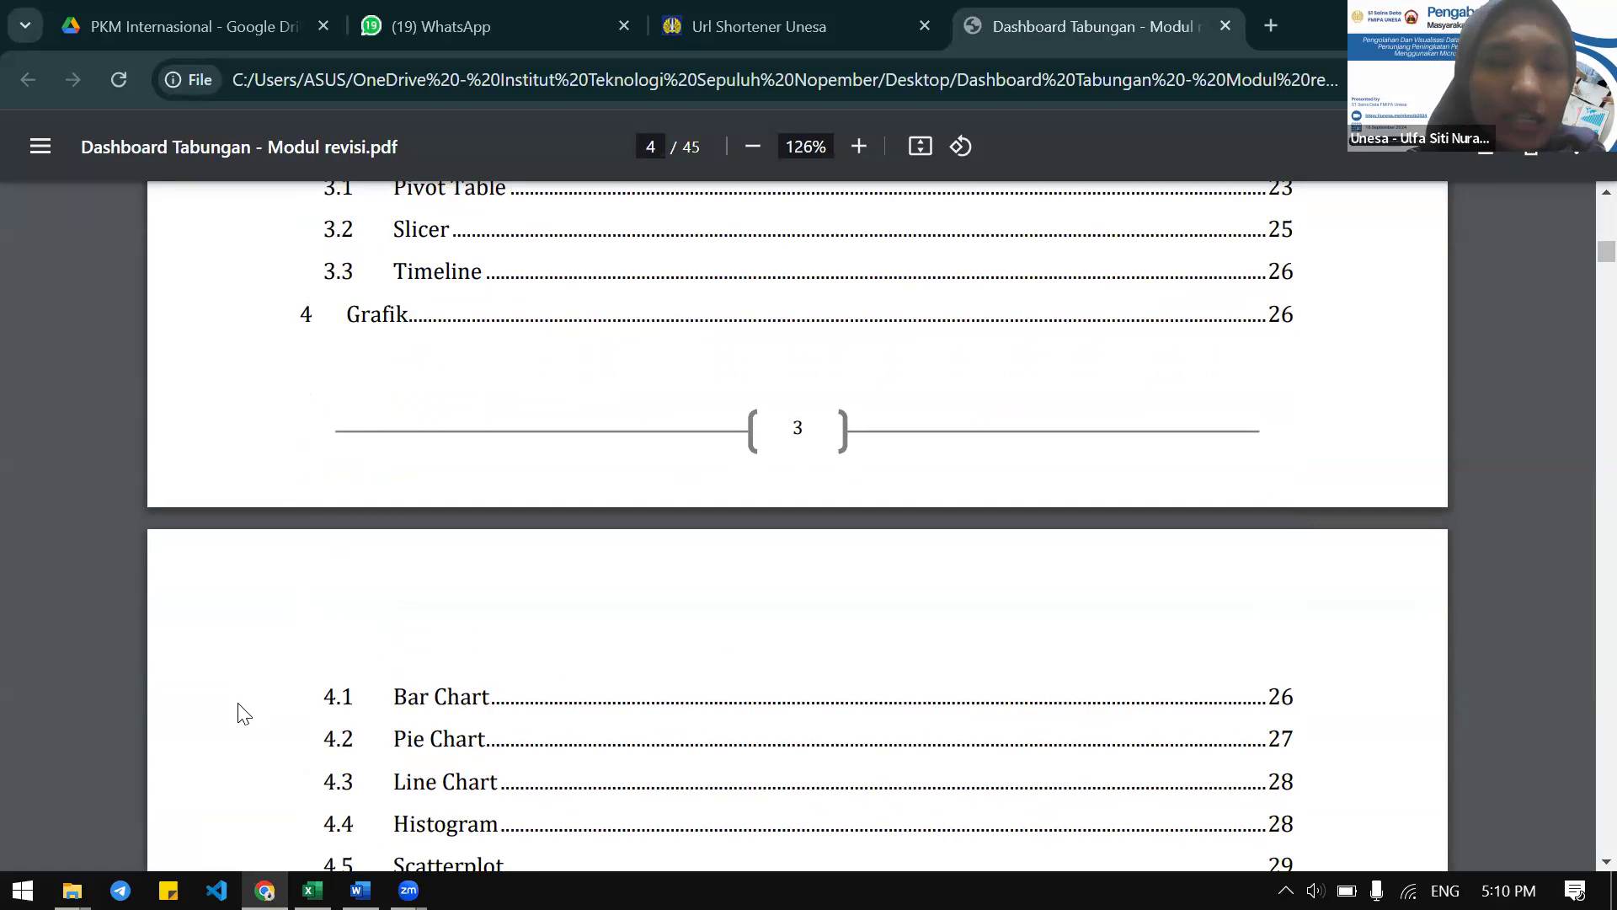
scroll(243, 713, "down", 20)
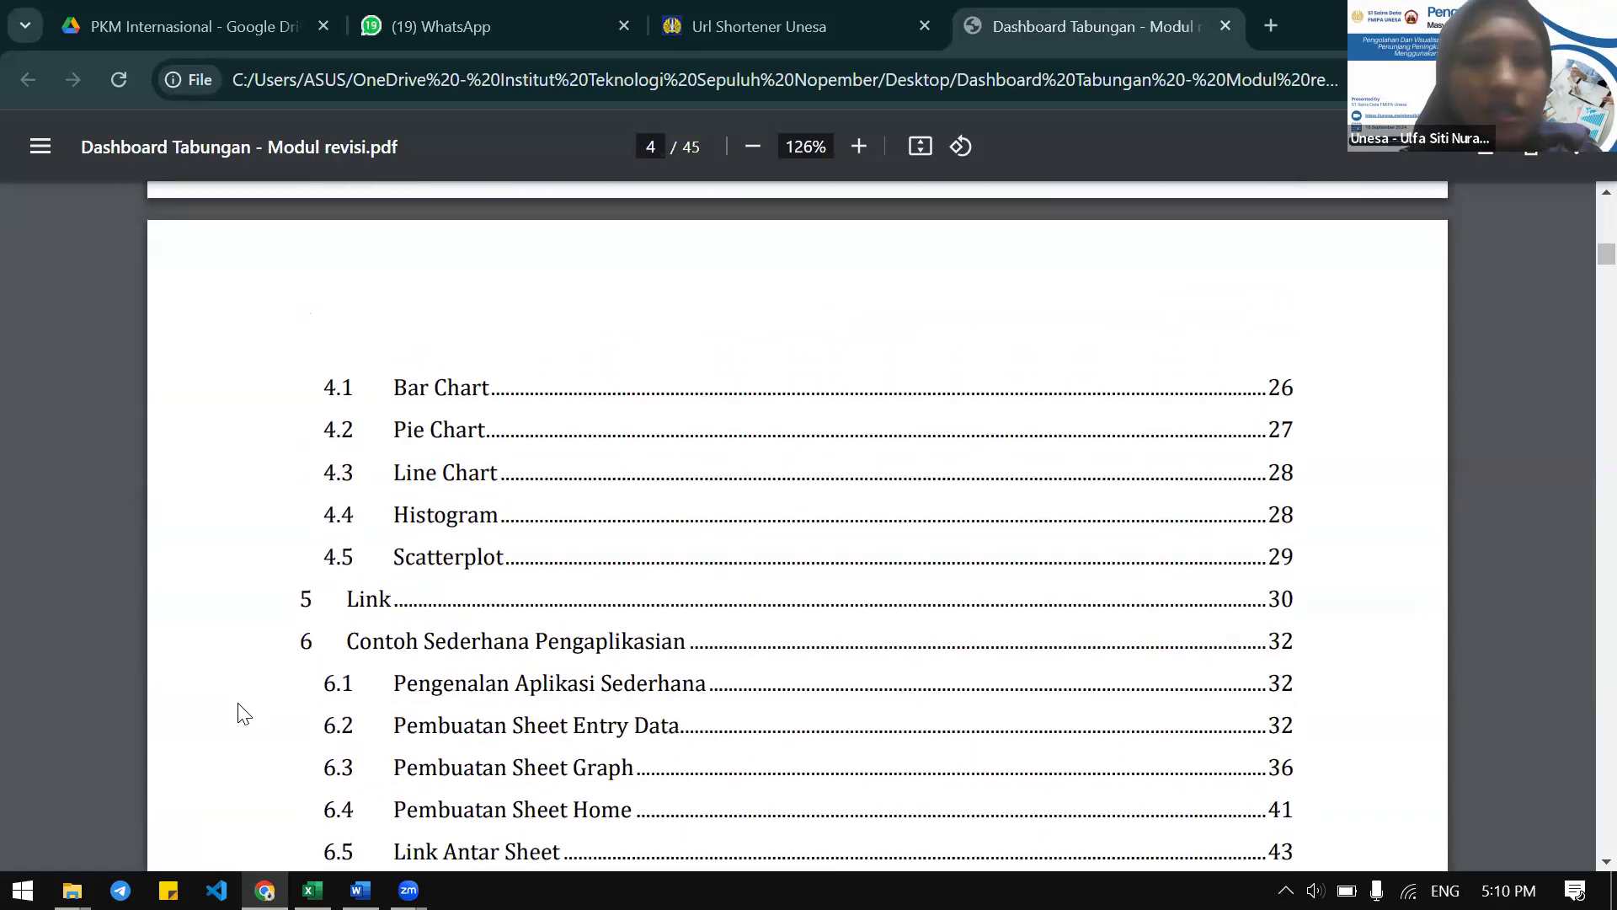
scroll(244, 715, "down", 5)
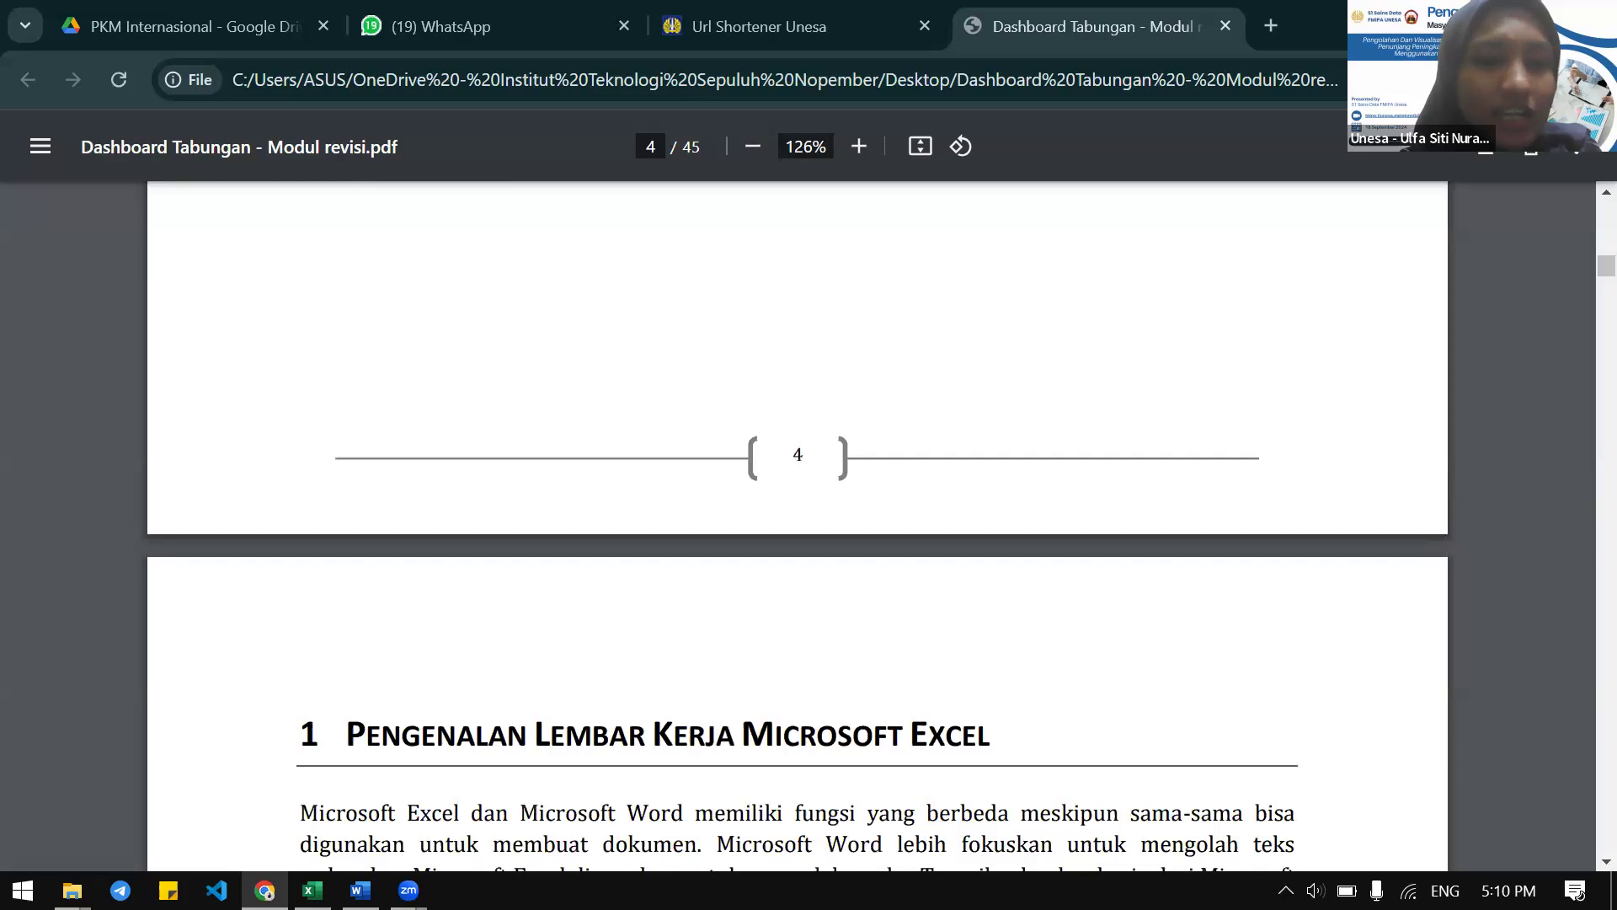
Switch back to the Excel workbook, open the Home sheet and select cell A1
key("alt+Tab")
left_click(279, 825)
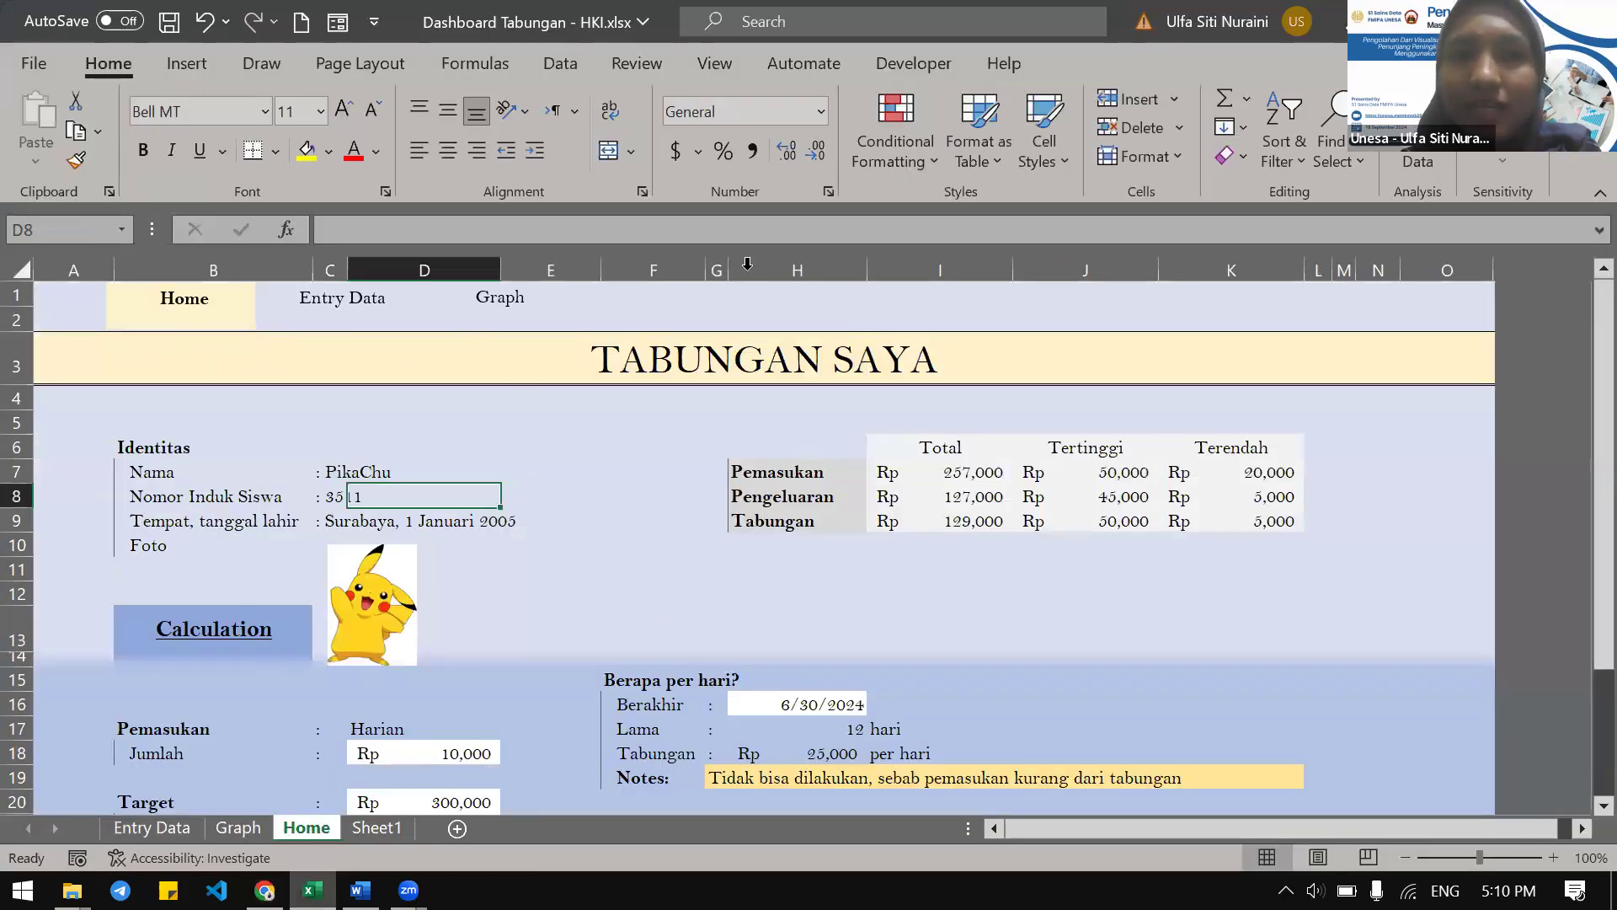
left_click(87, 315)
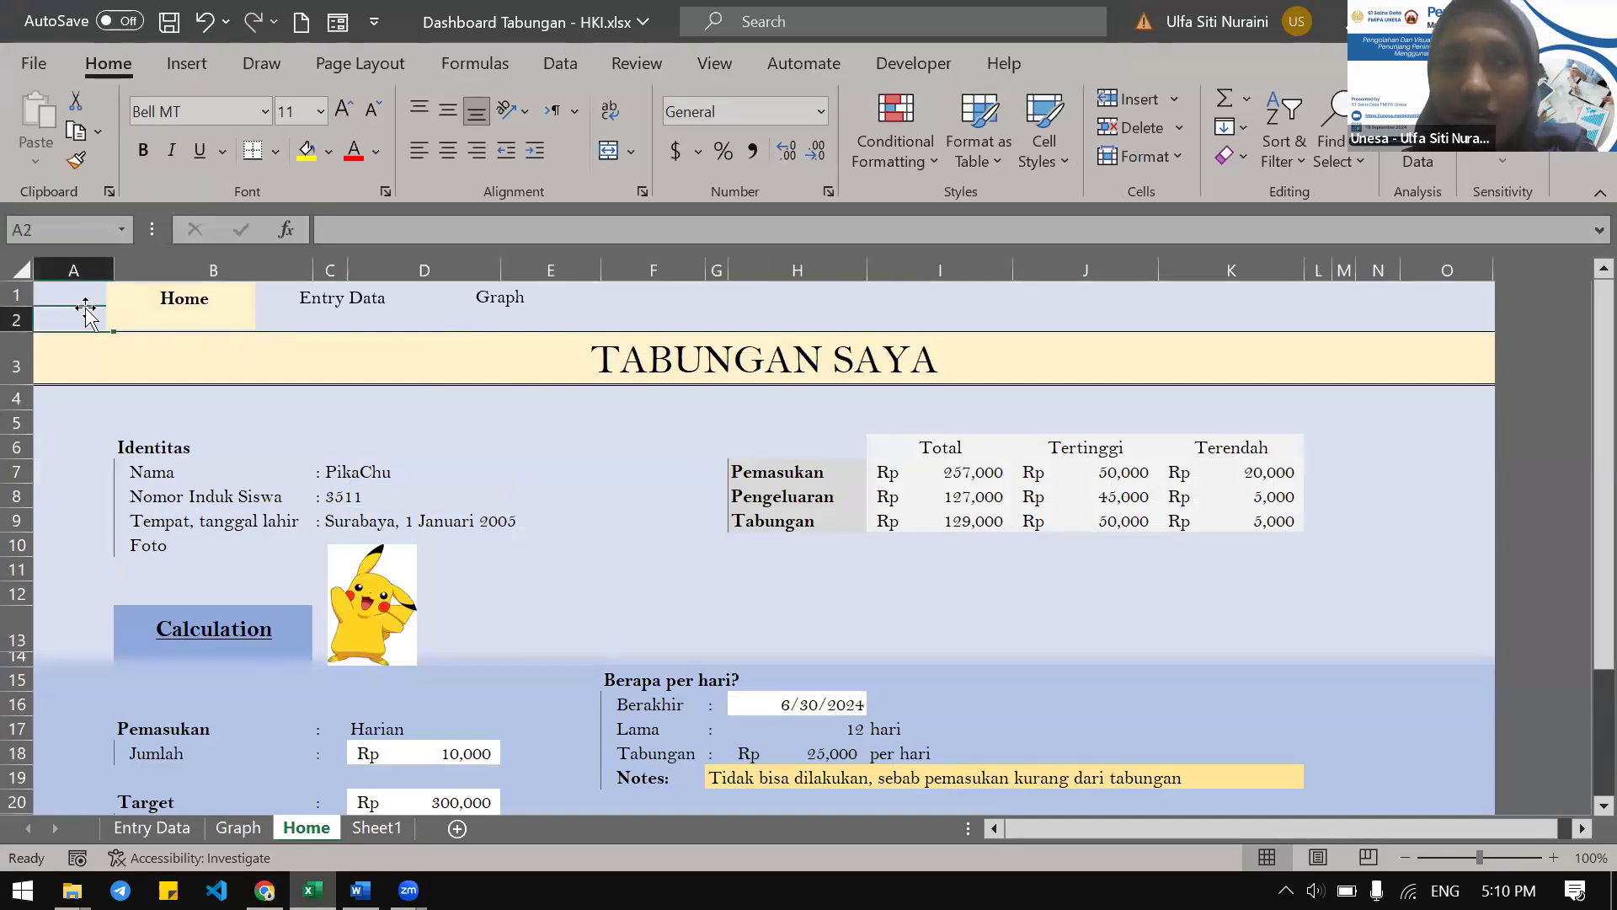
left_click(72, 295)
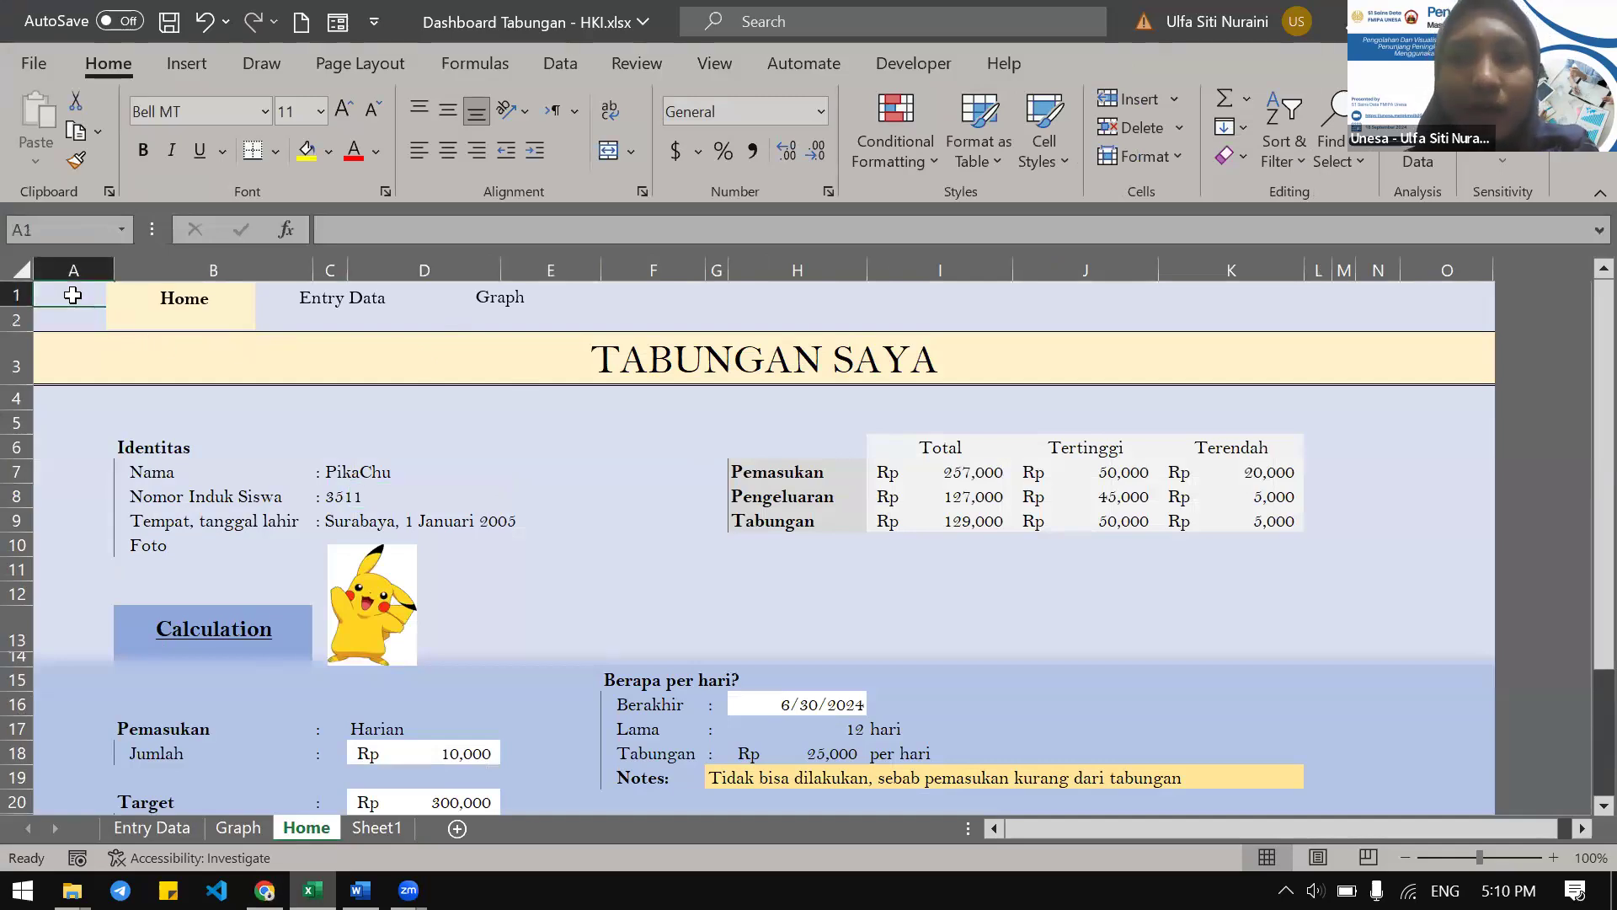
Return to the module PDF in Chrome and look through its chapters from the Excel introduction to section 6.2, Pembuatan Sheet Entry Data
left_click(264, 891)
left_click(361, 890)
key("alt+Tab")
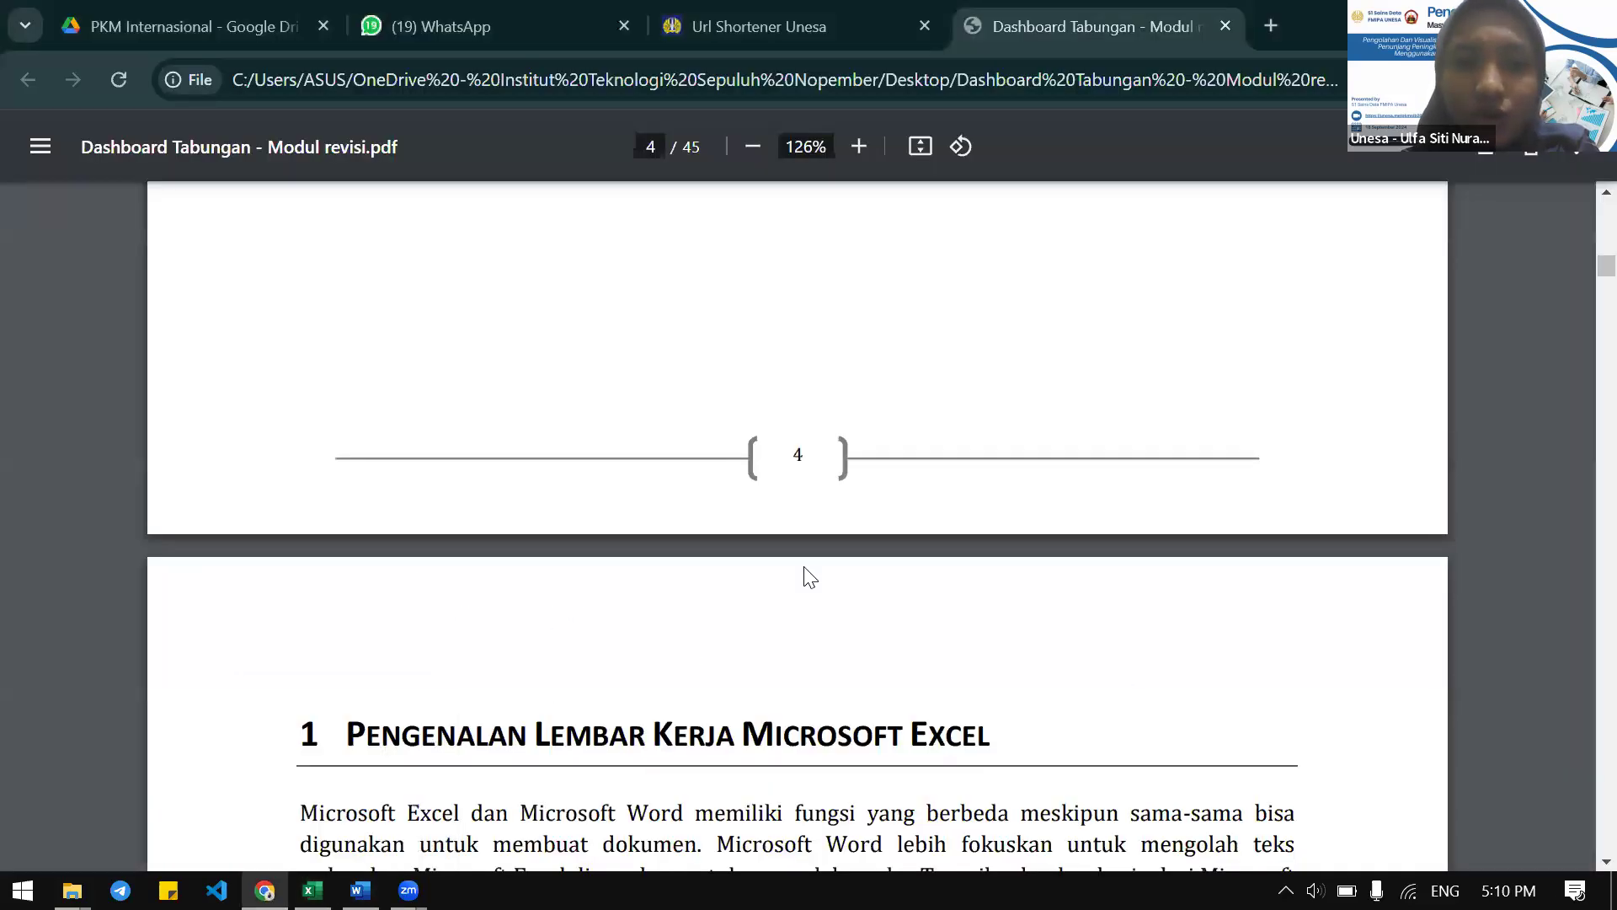
scroll(808, 577, "down", 20)
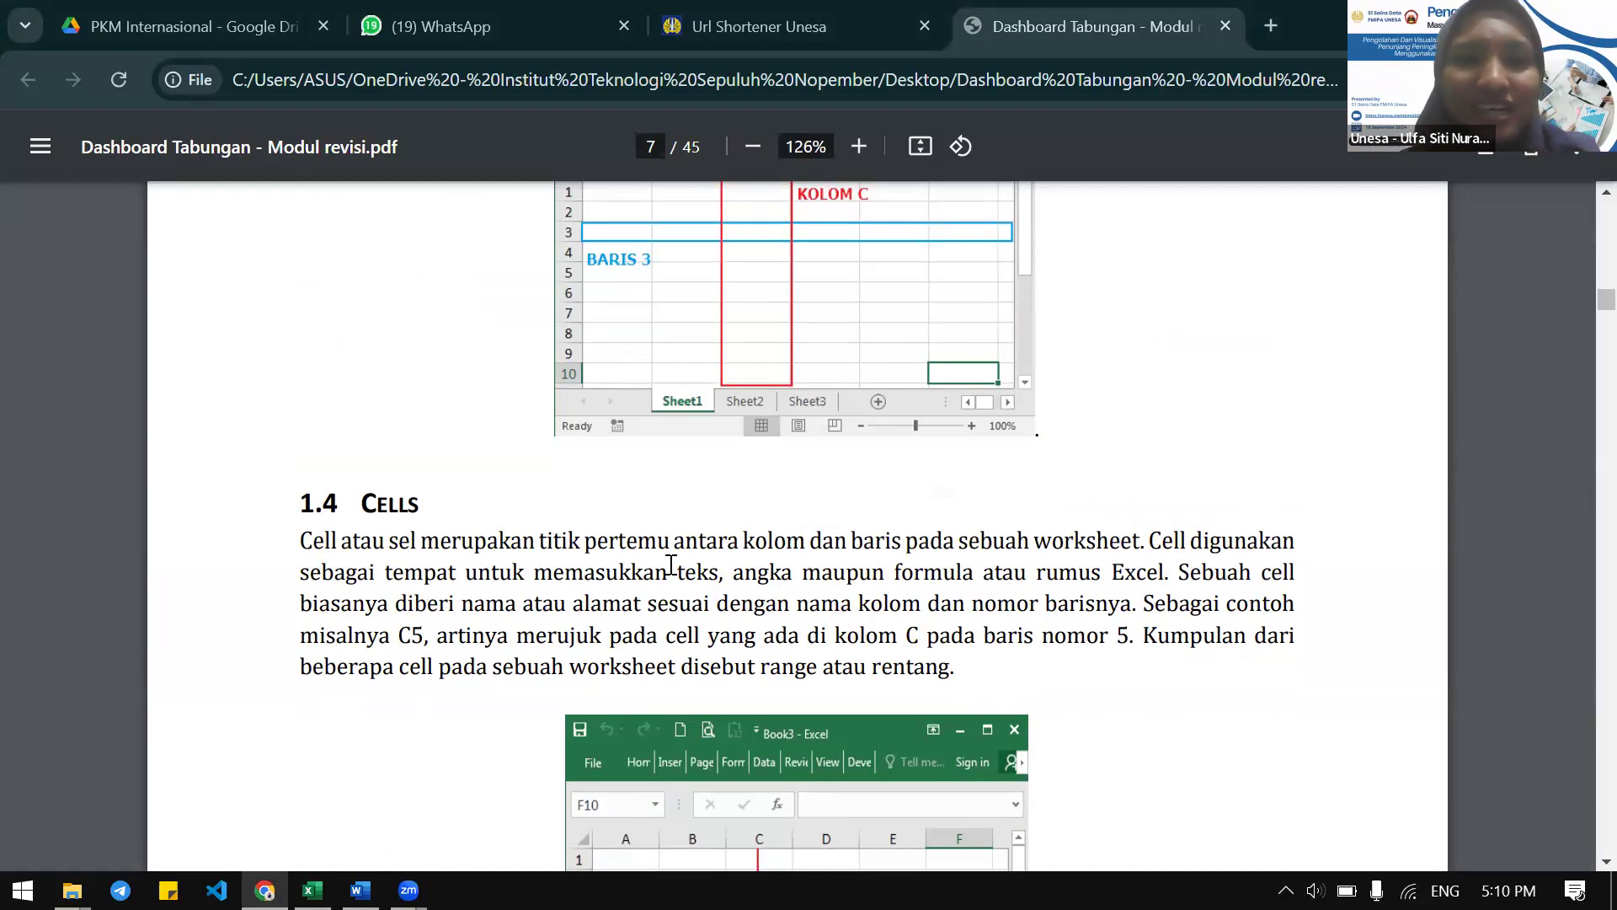
scroll(671, 565, "down", 20)
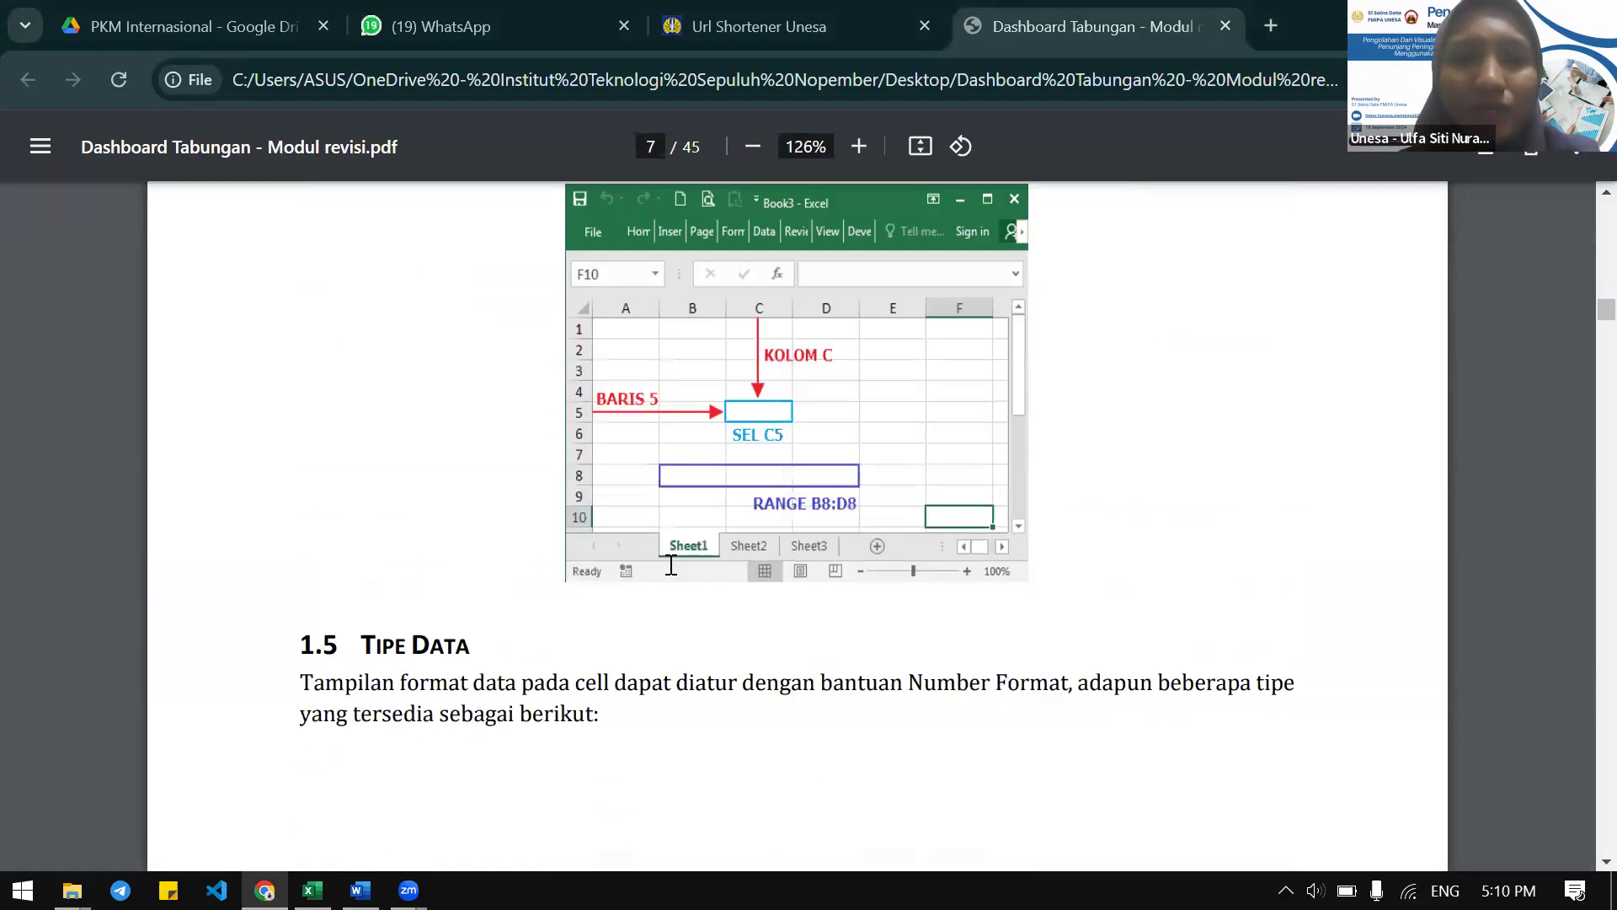
scroll(1579, 342, "down", 2)
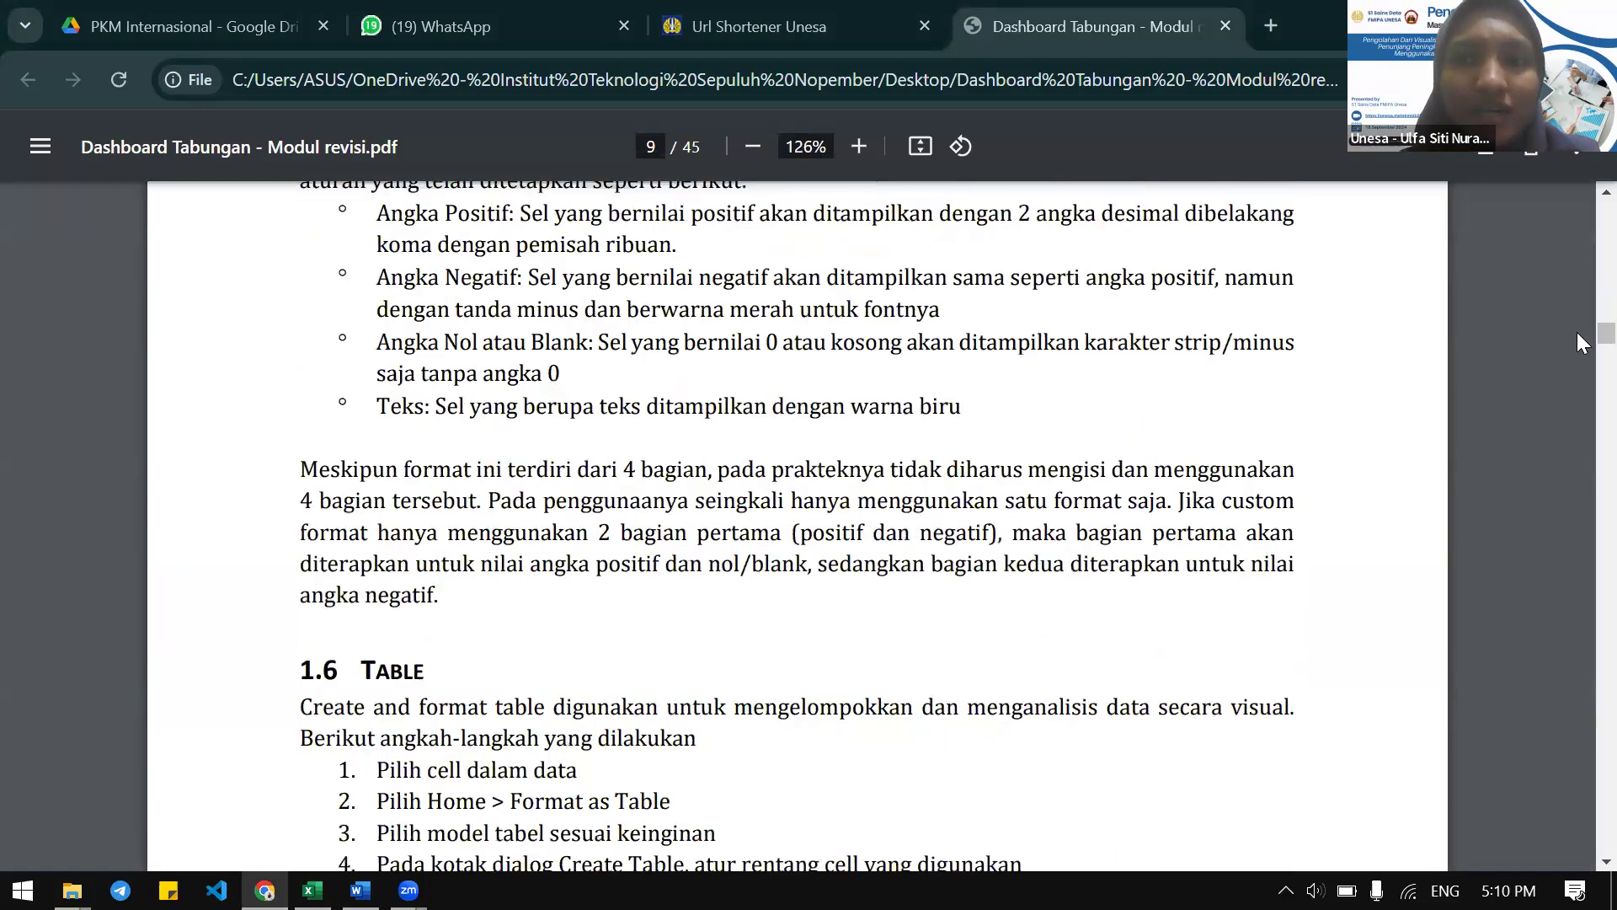
scroll(1578, 651, "down", 20)
scroll(1578, 603, "up", 20)
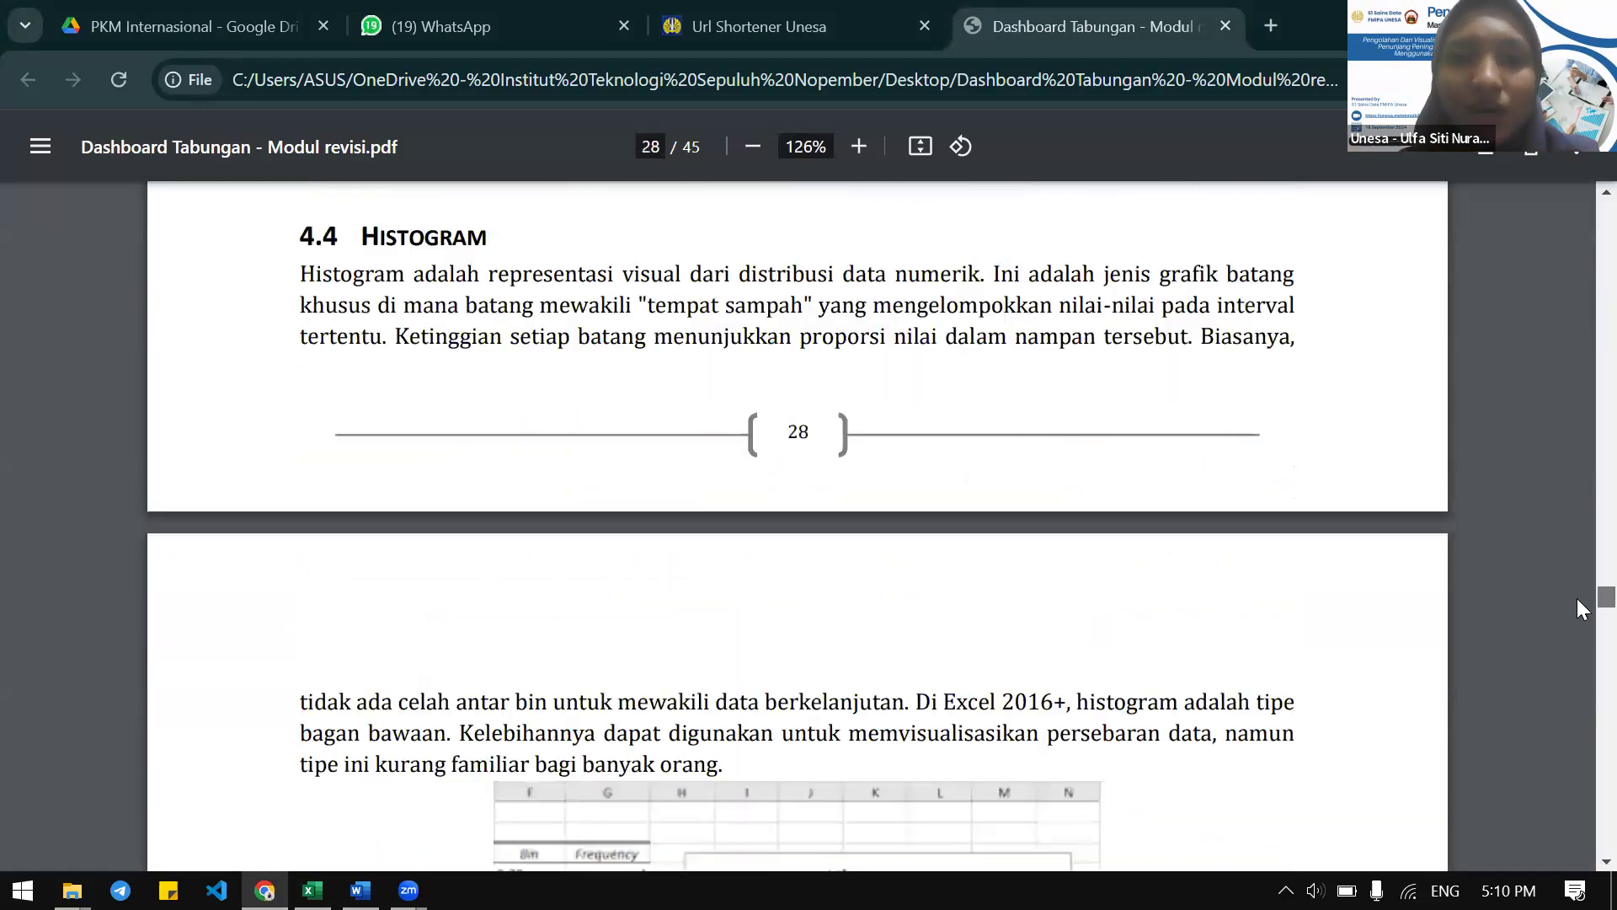
scroll(1576, 613, "down", 20)
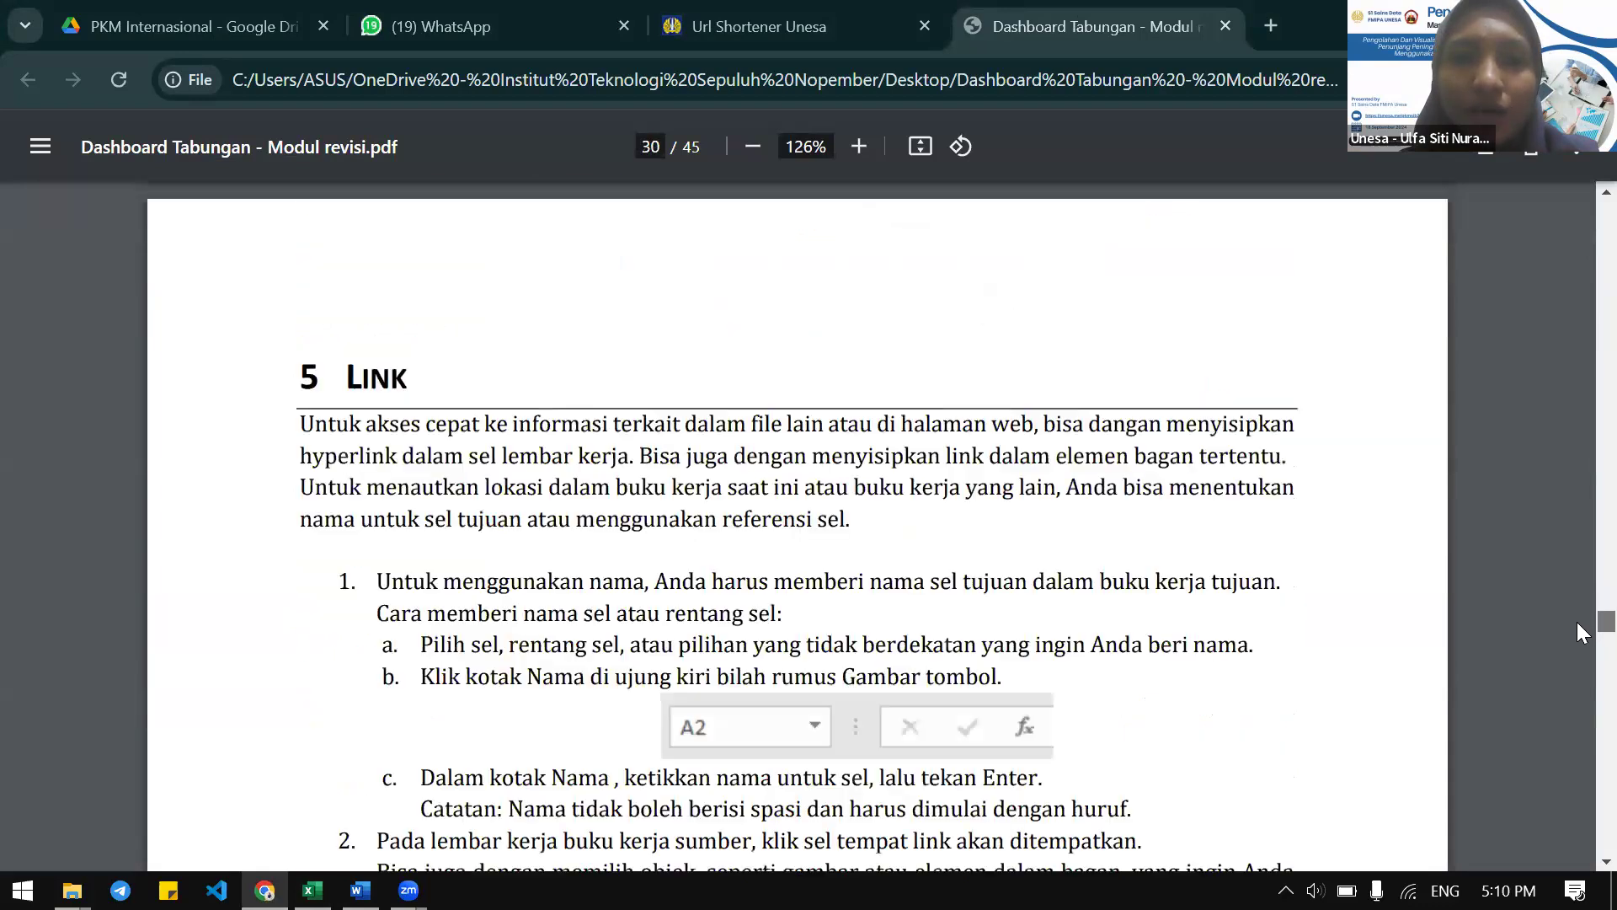
scroll(932, 570, "down", 20)
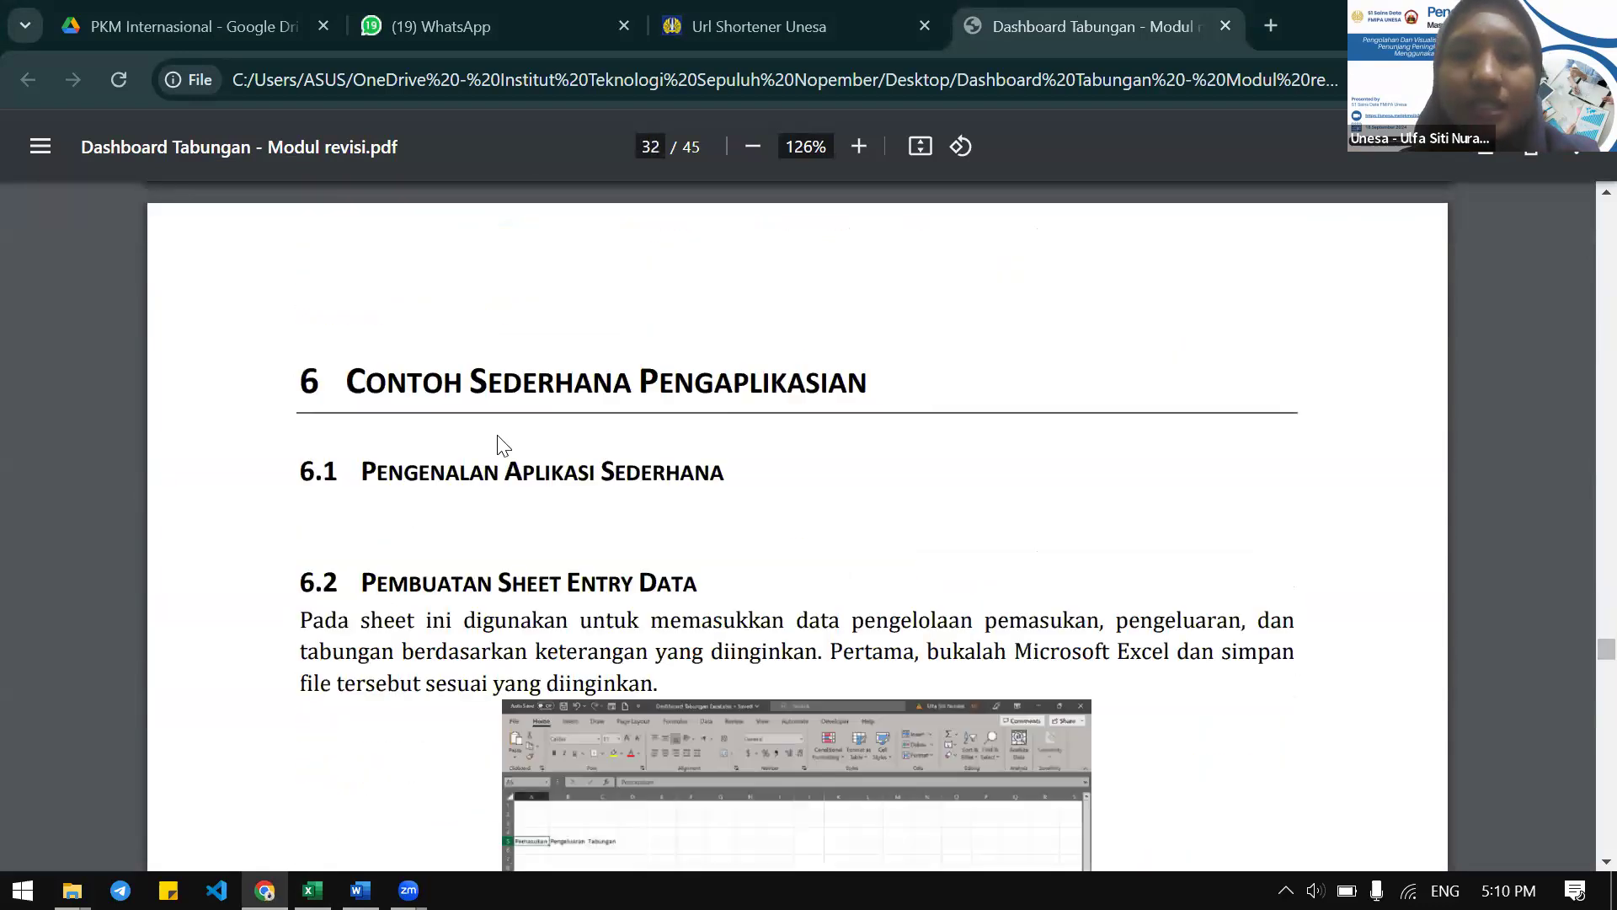
scroll(798, 486, "down", 4)
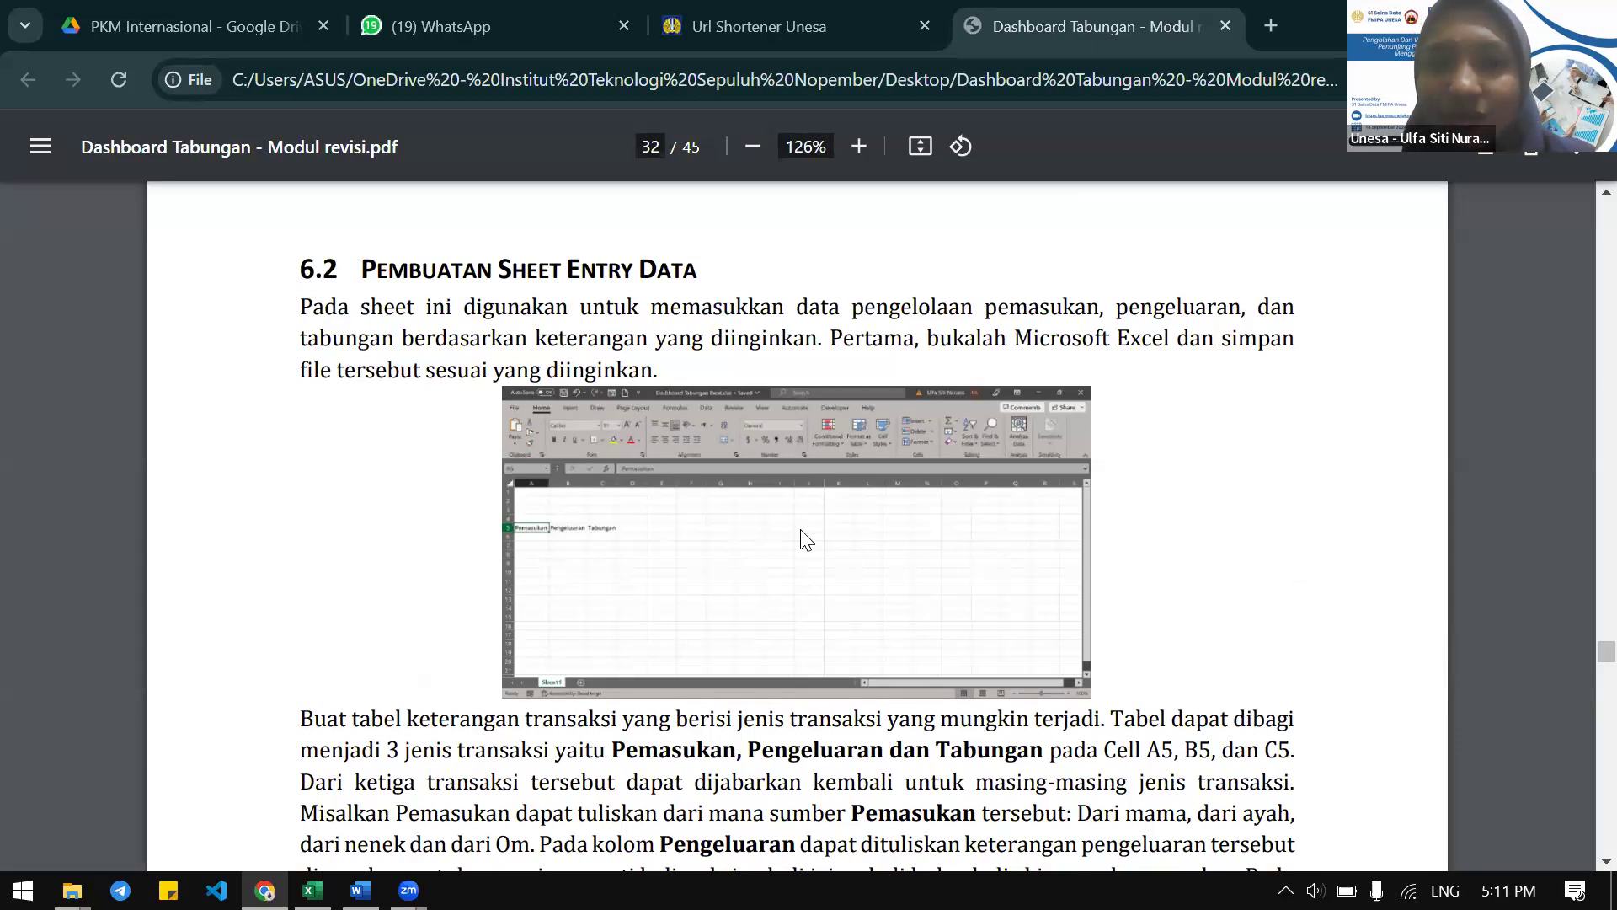
scroll(801, 530, "up", 1)
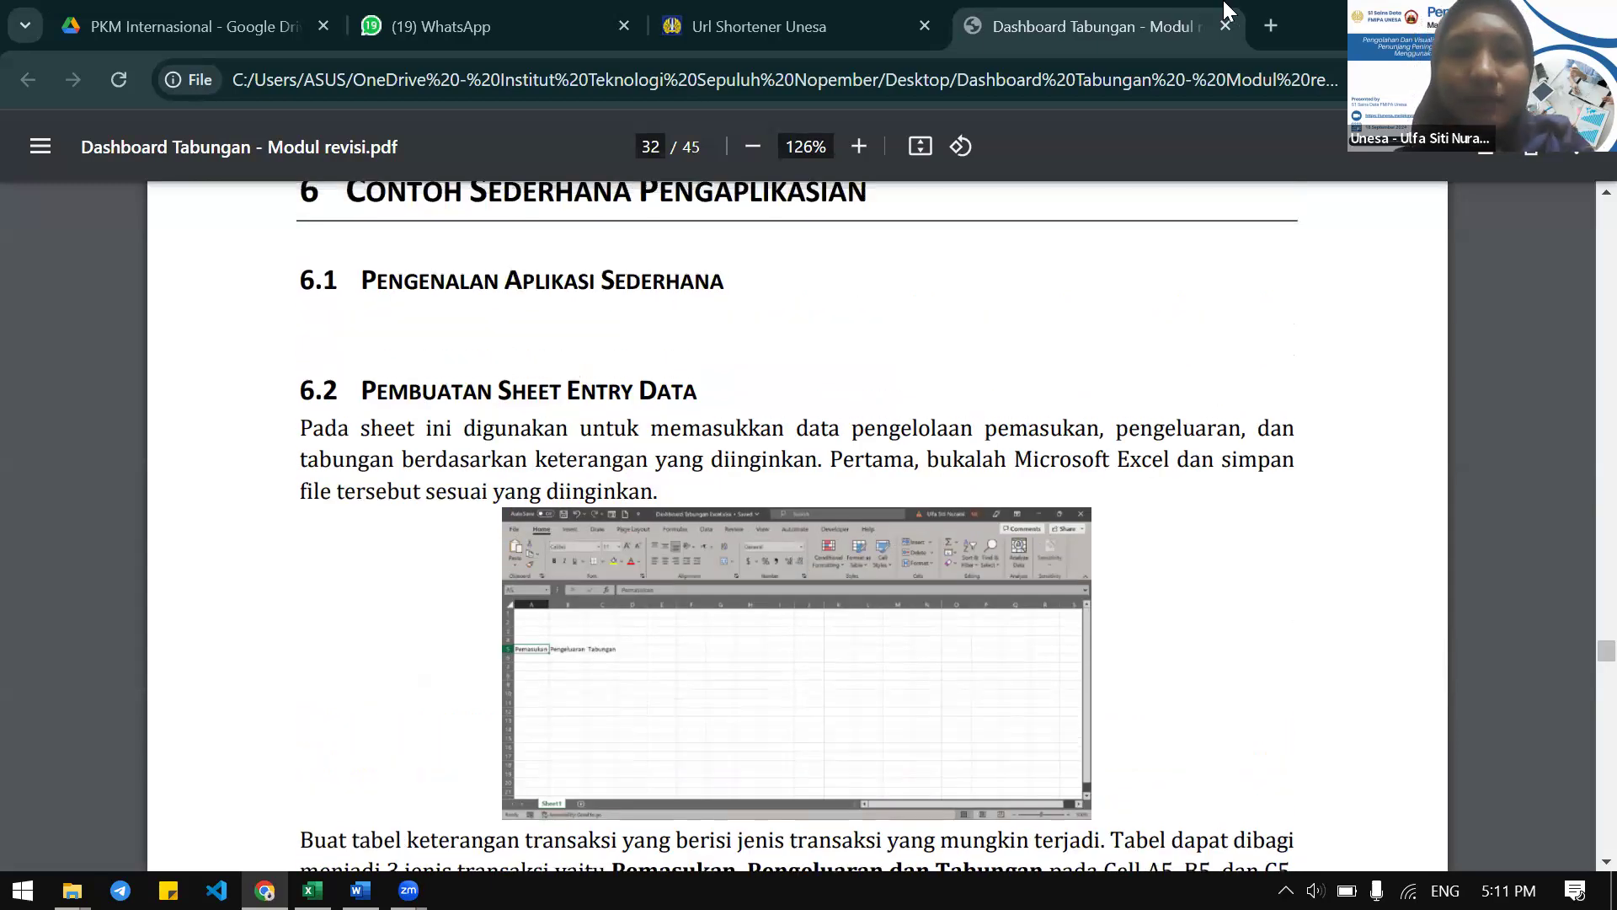
Return to the Home sheet in Excel and examine the Calculation section's start date, daily savings, end date and Lama formula cells
key("super+d")
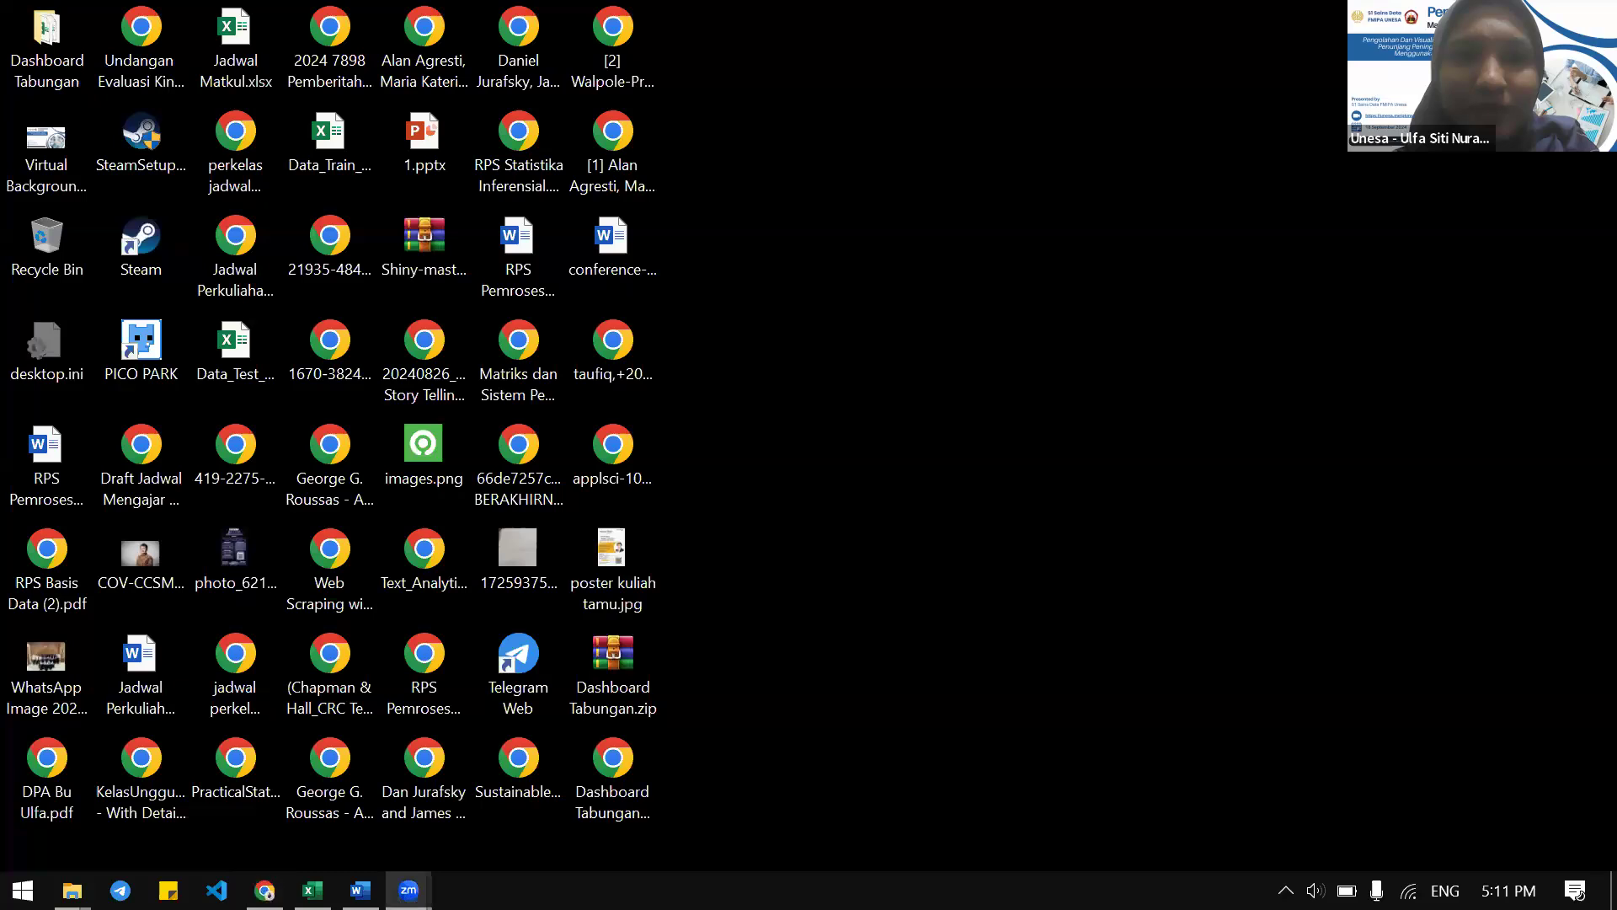
left_click(360, 890)
left_click(312, 891)
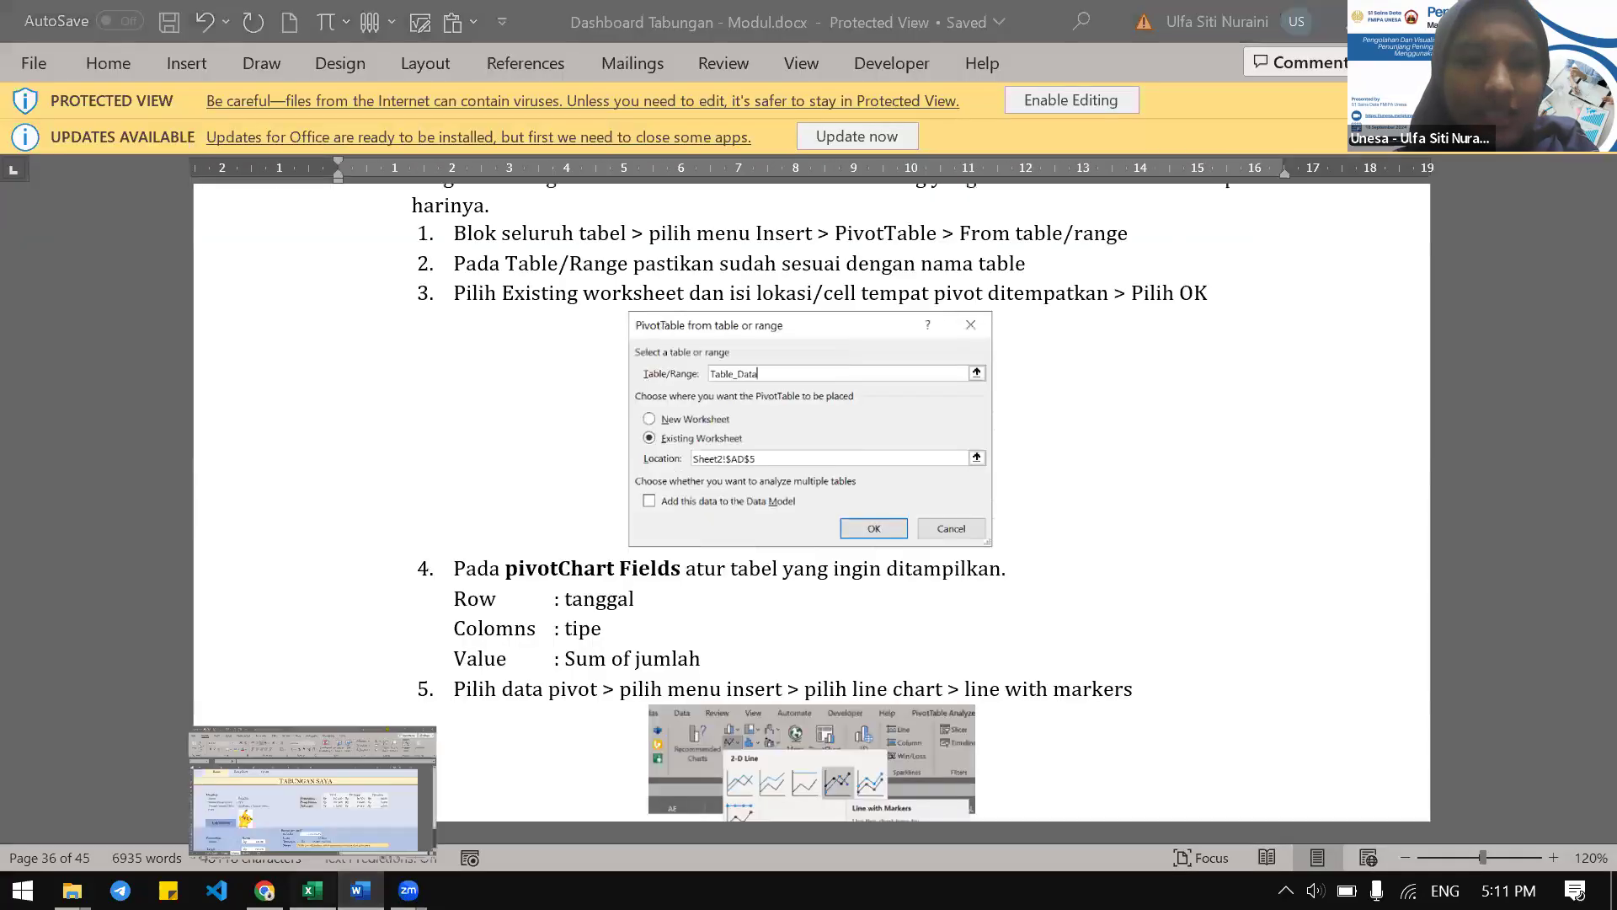
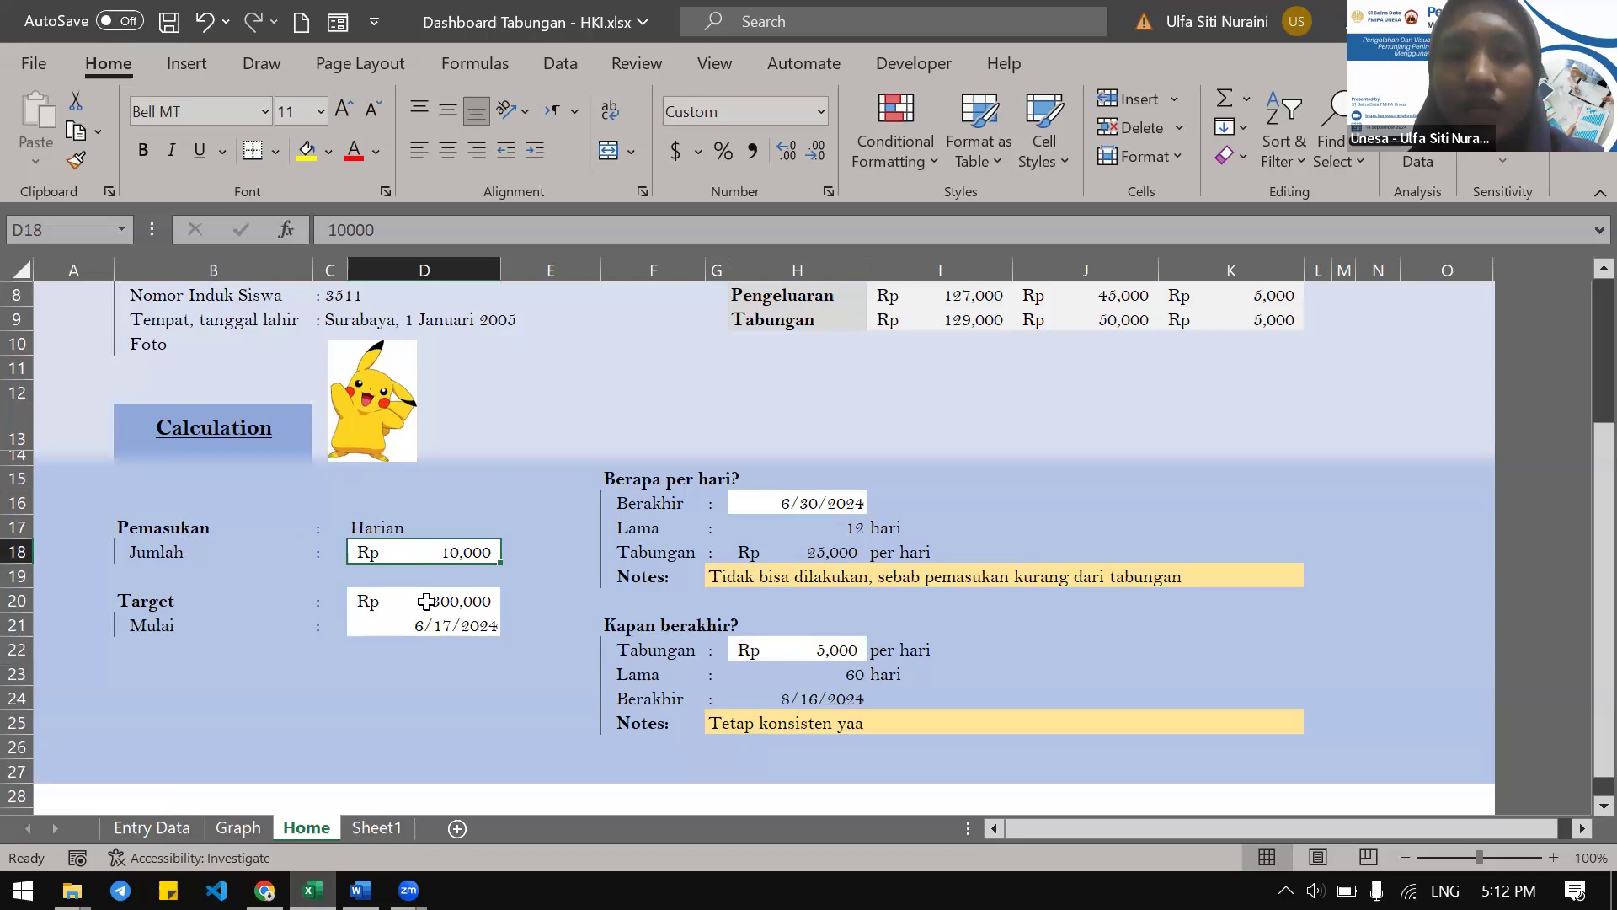
left_click(450, 628)
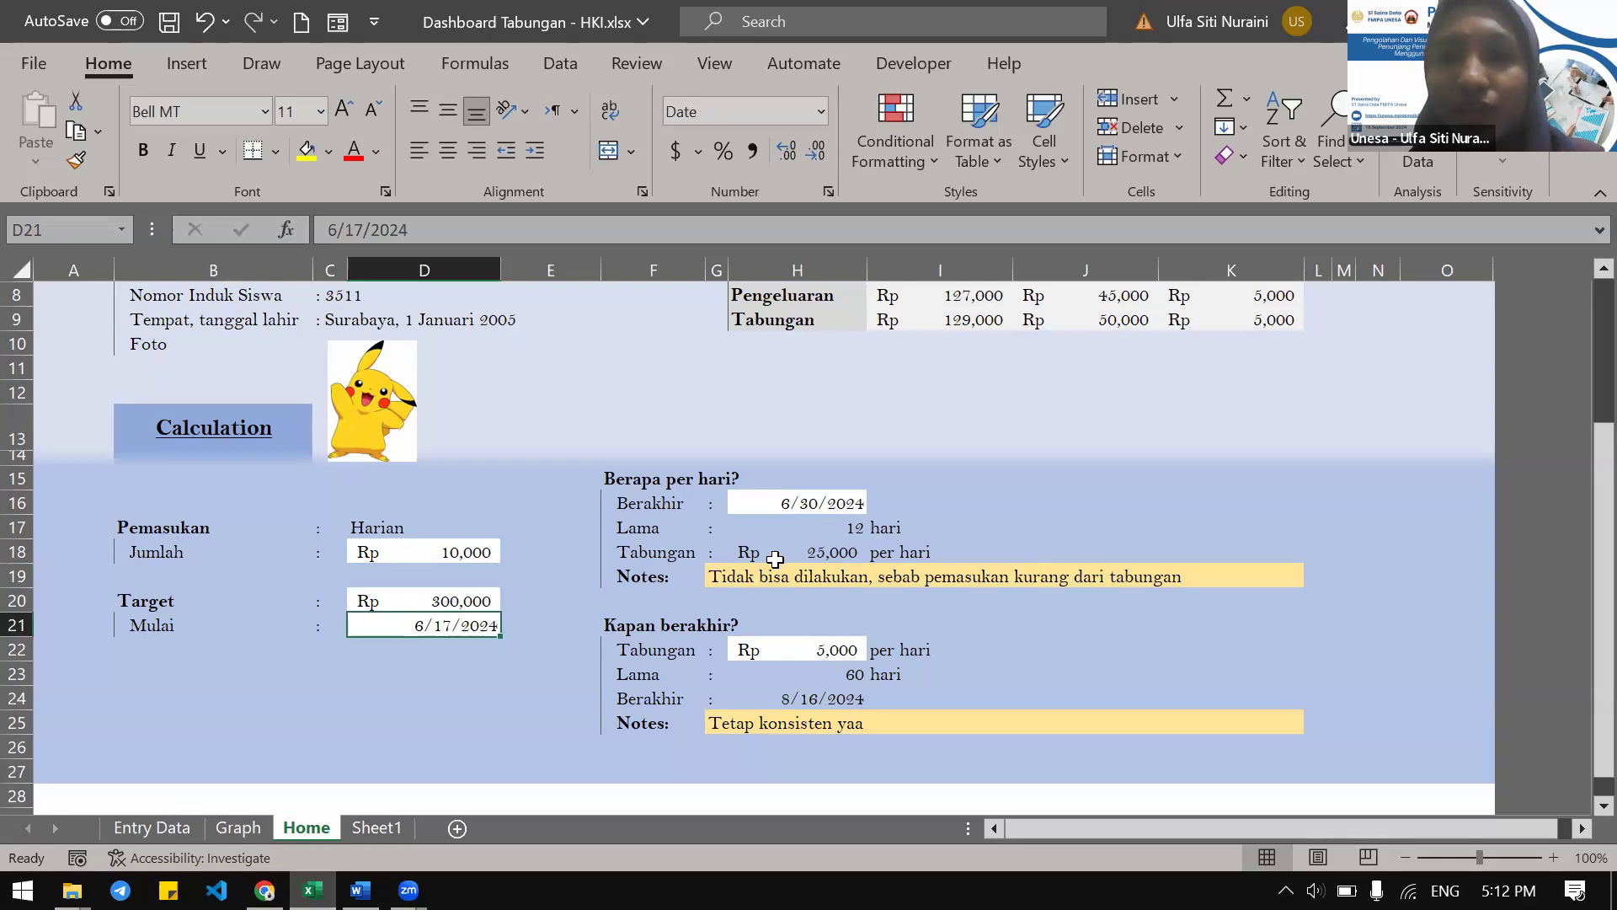
left_click(785, 660)
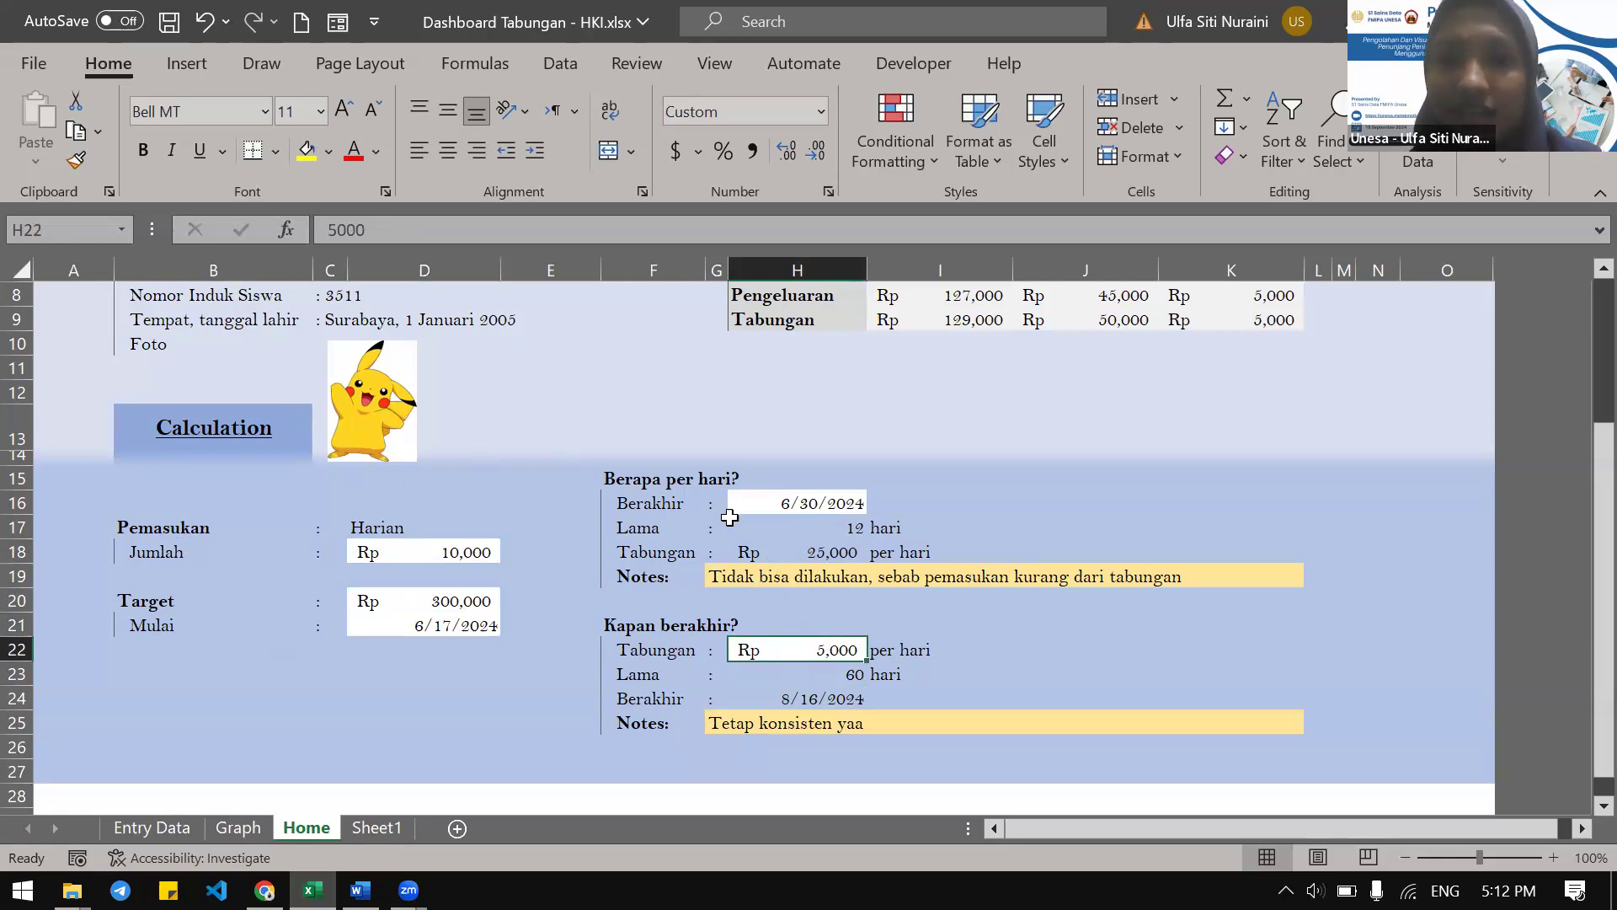
left_click(775, 506)
left_click(787, 531)
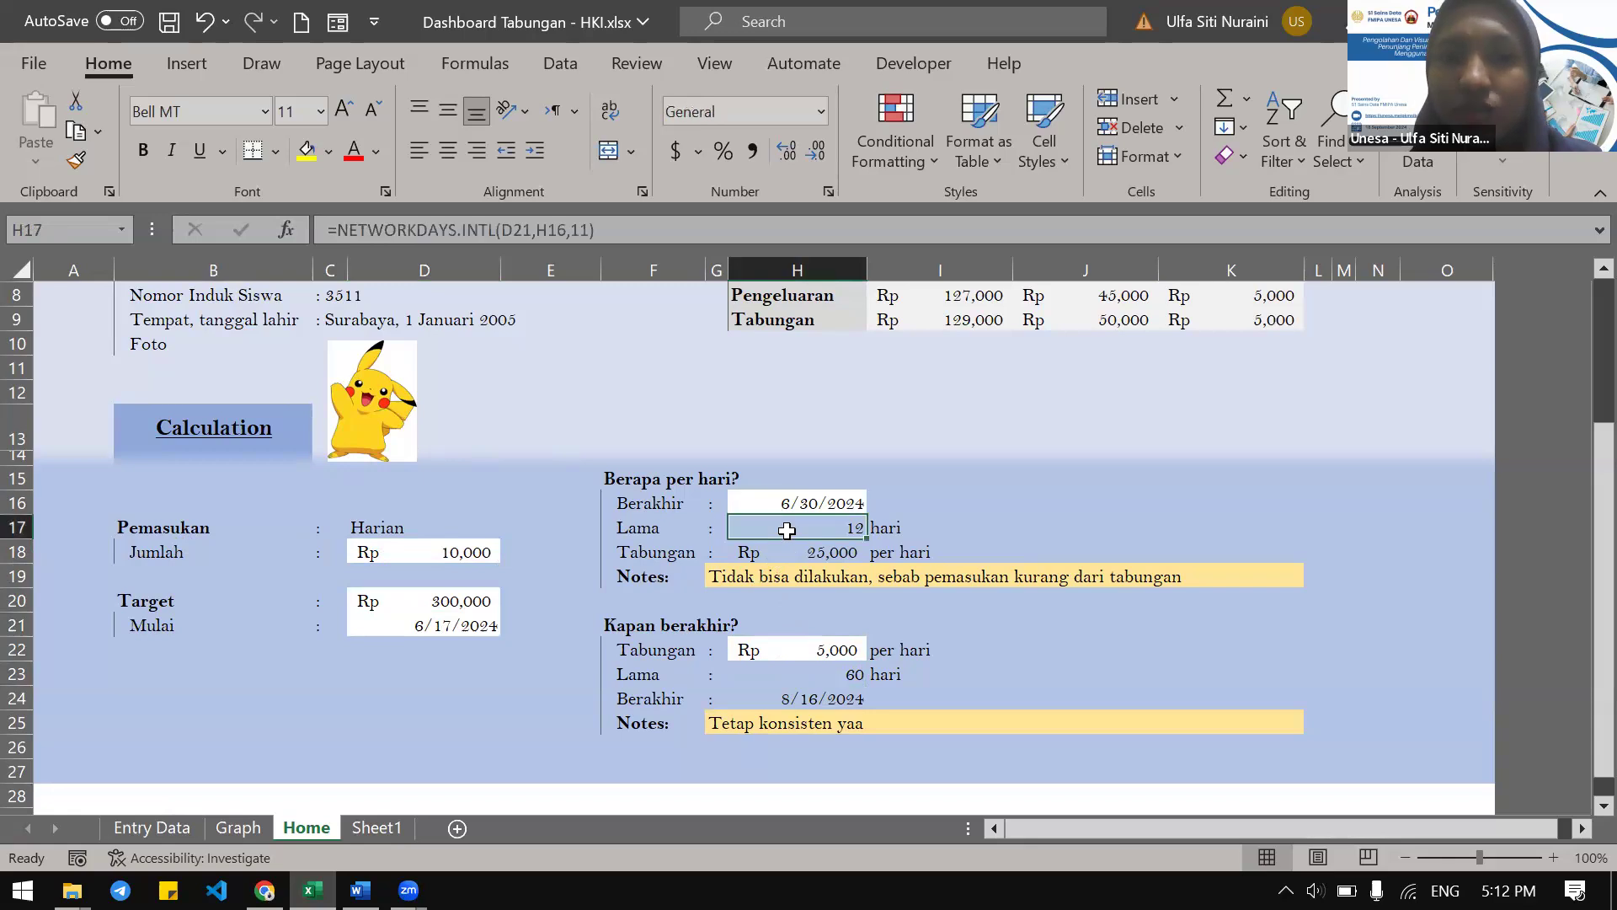
Examine the Home sheet's daily Tabungan formula and the summary table's Tertinggi and Terendah formulas
left_click(808, 554)
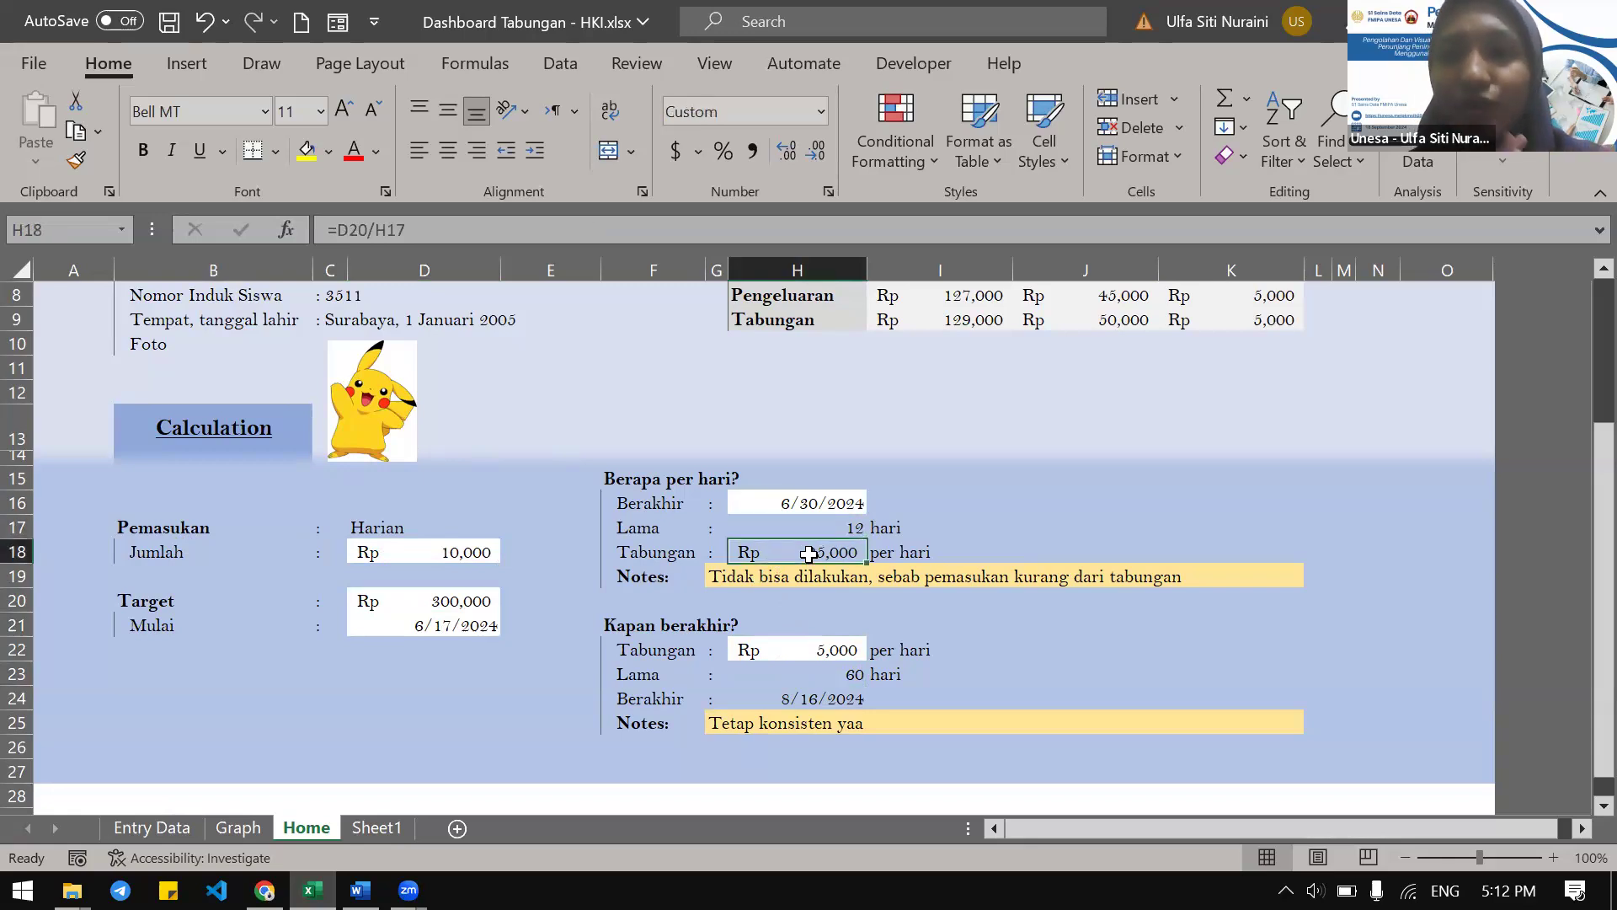
scroll(808, 552, "up", 3)
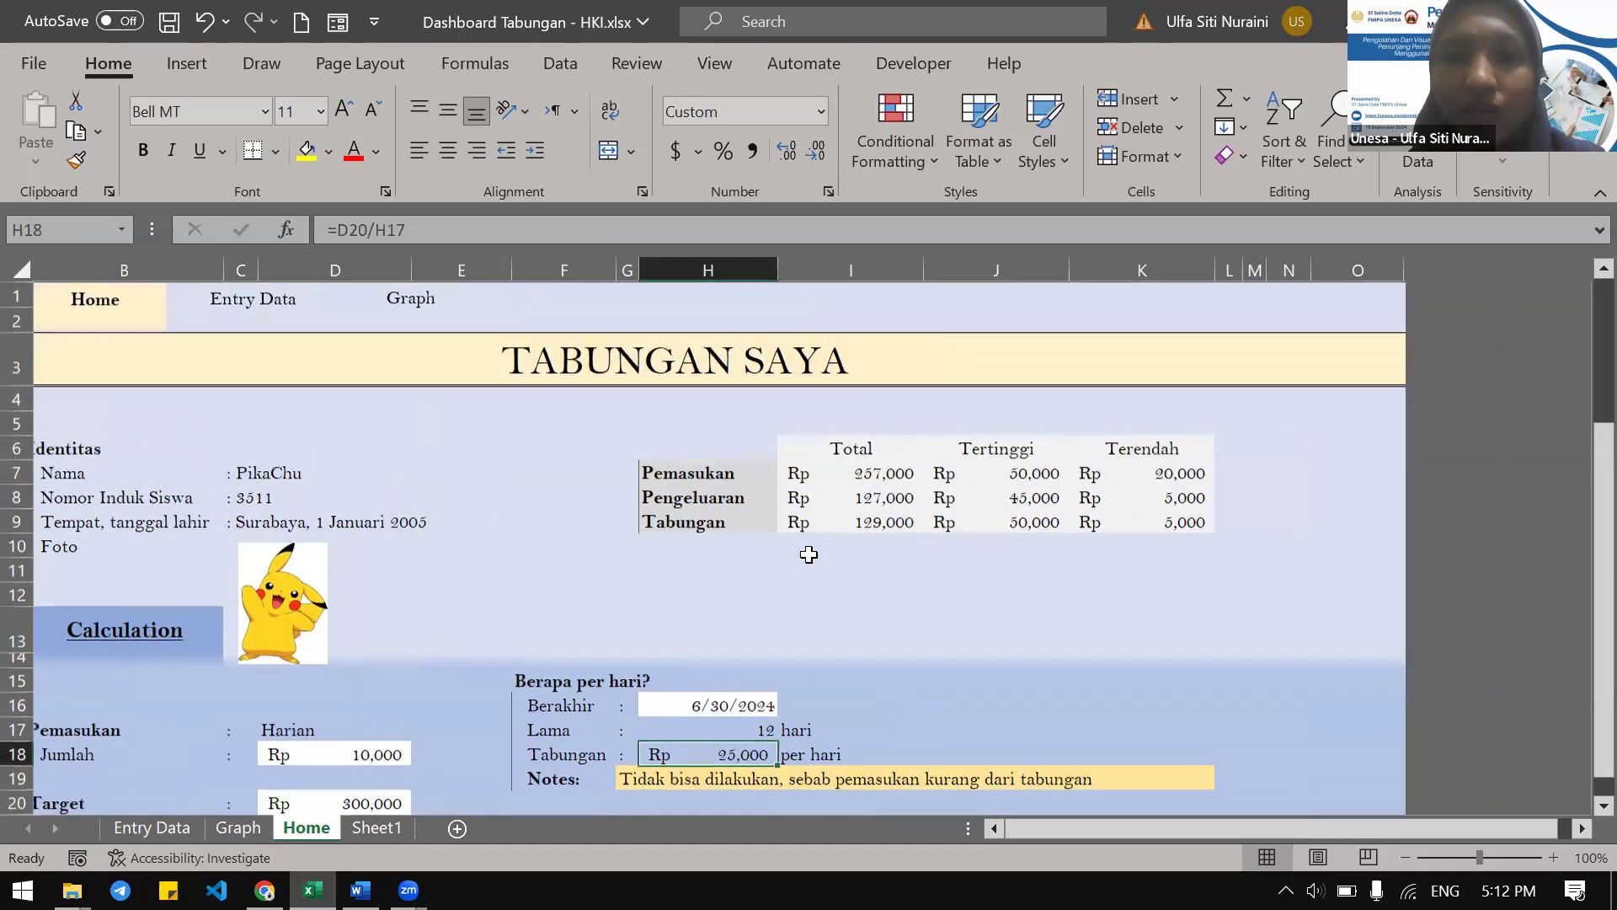
scroll(808, 553, "right", 4)
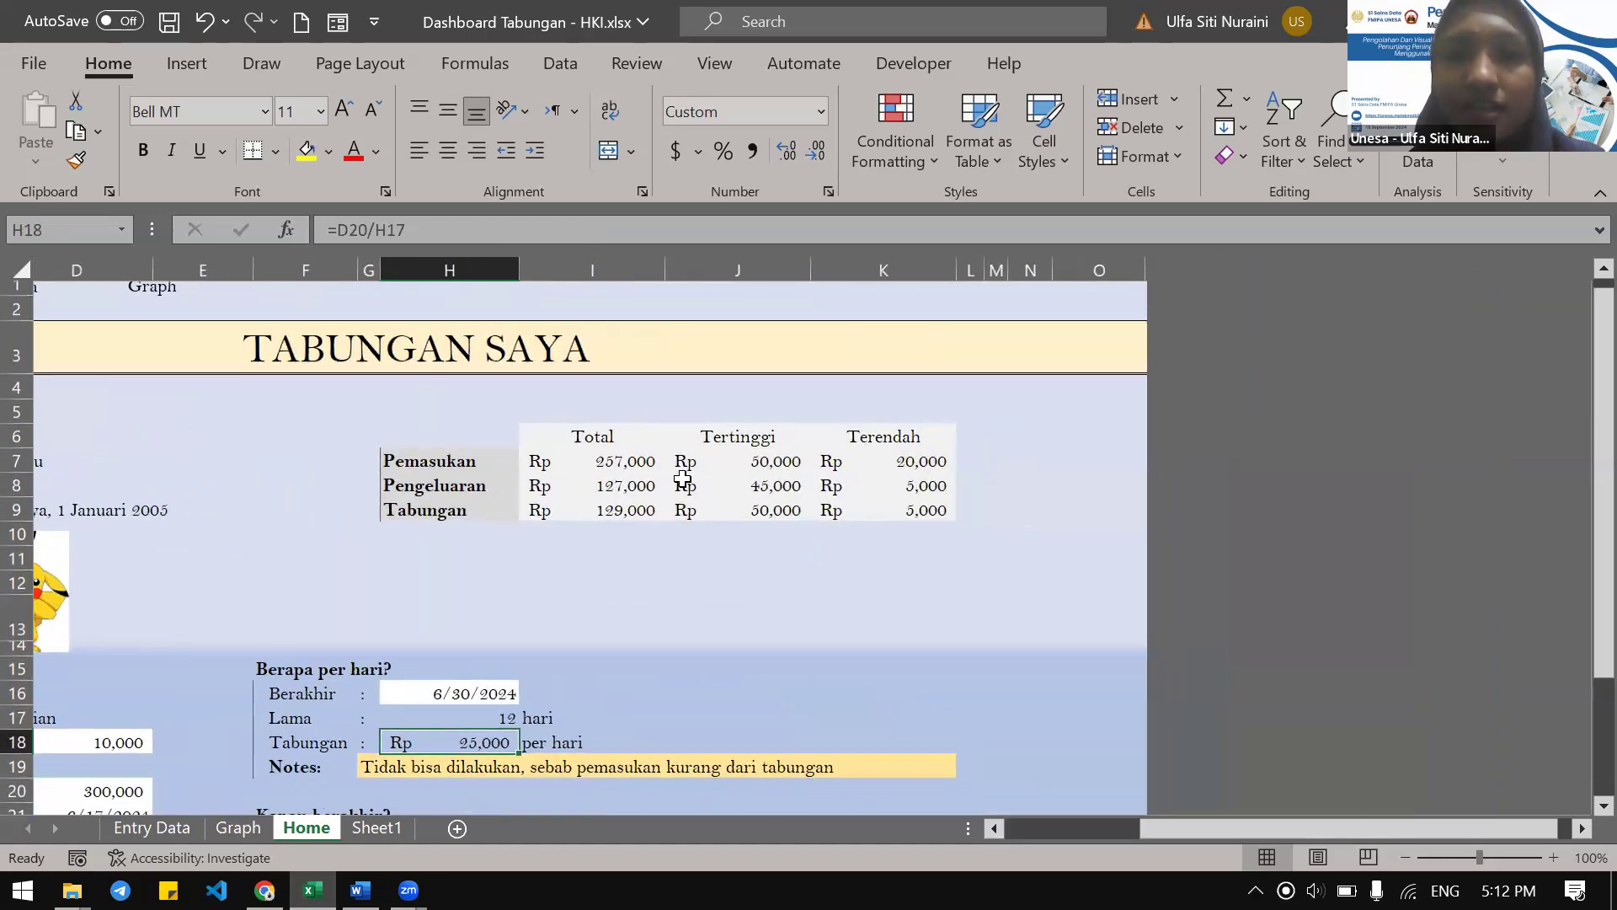
left_click(733, 468)
left_click(763, 490)
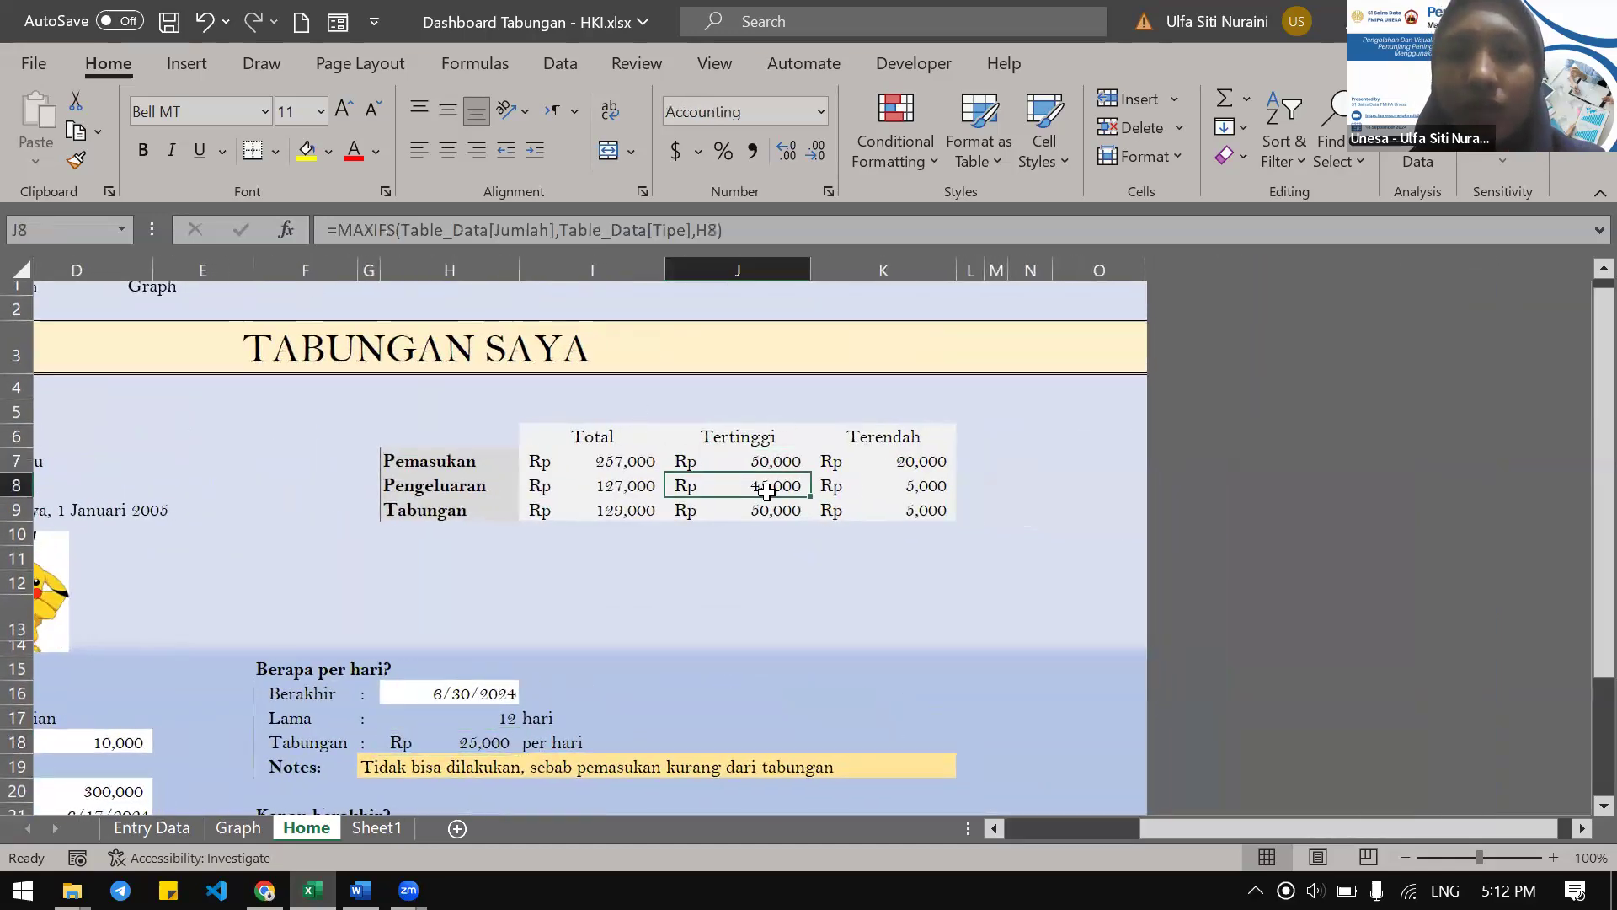
left_click(845, 504)
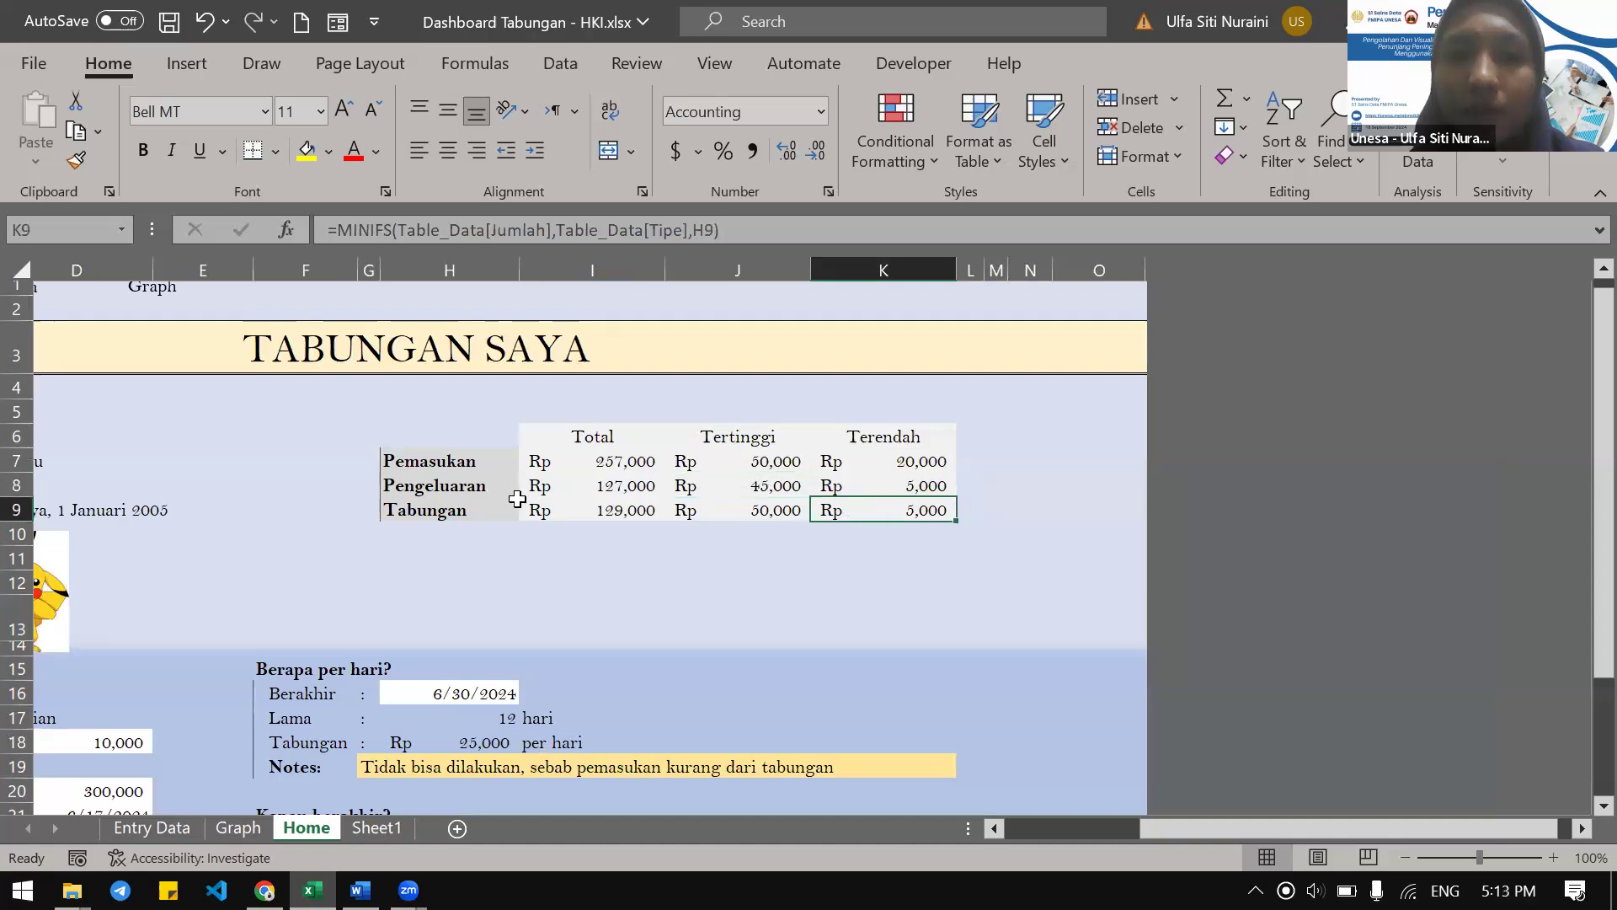
left_click(905, 481)
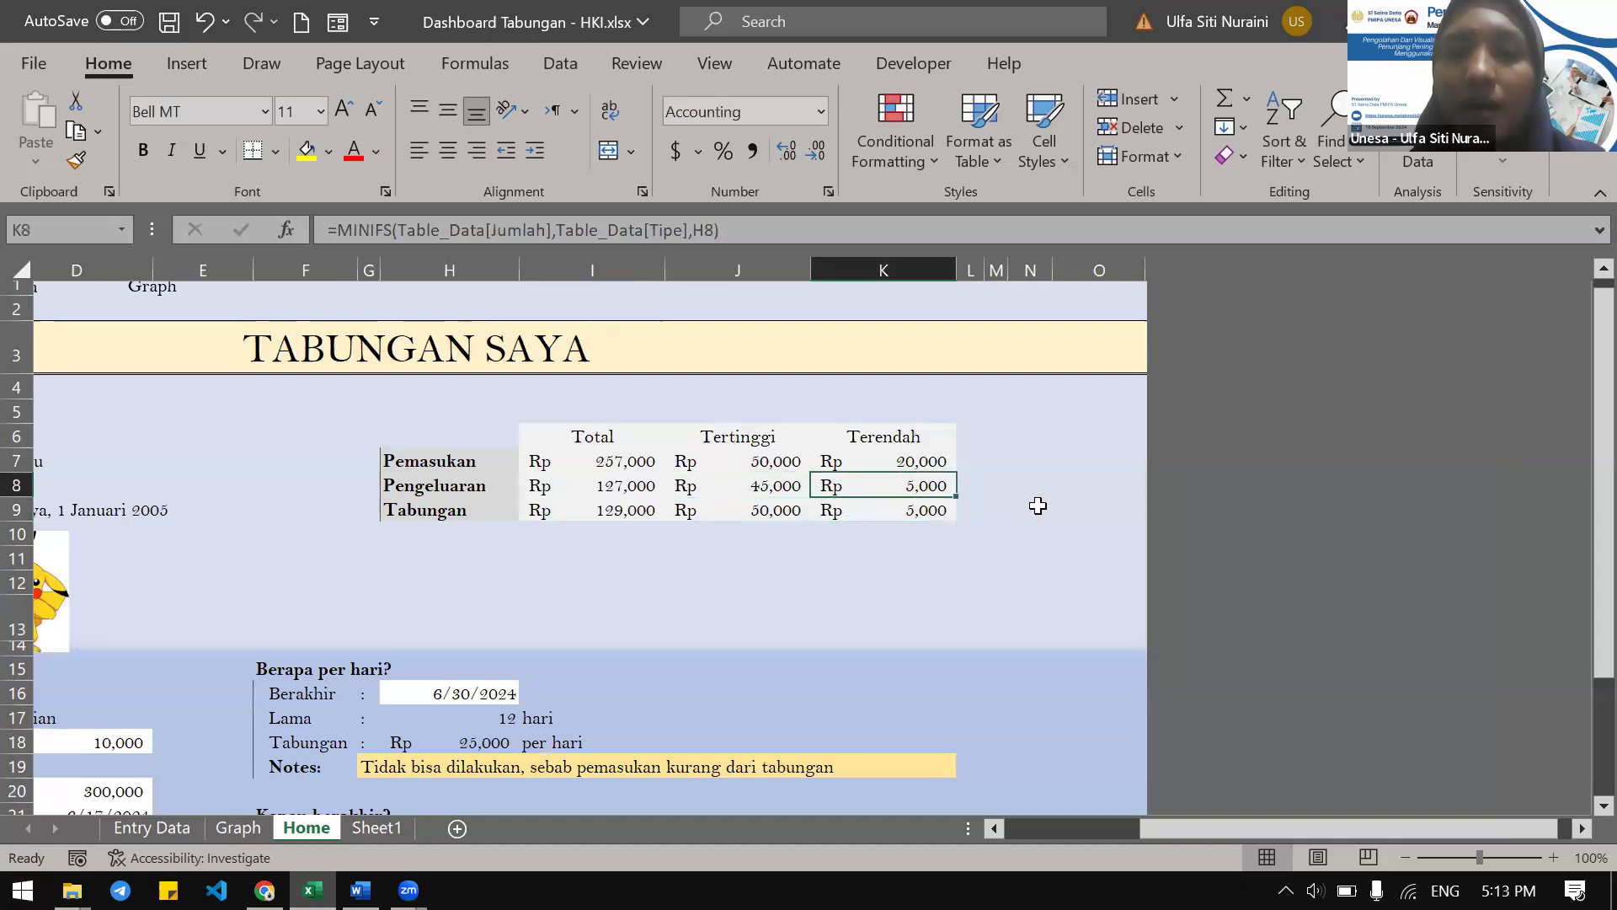
left_click(746, 479)
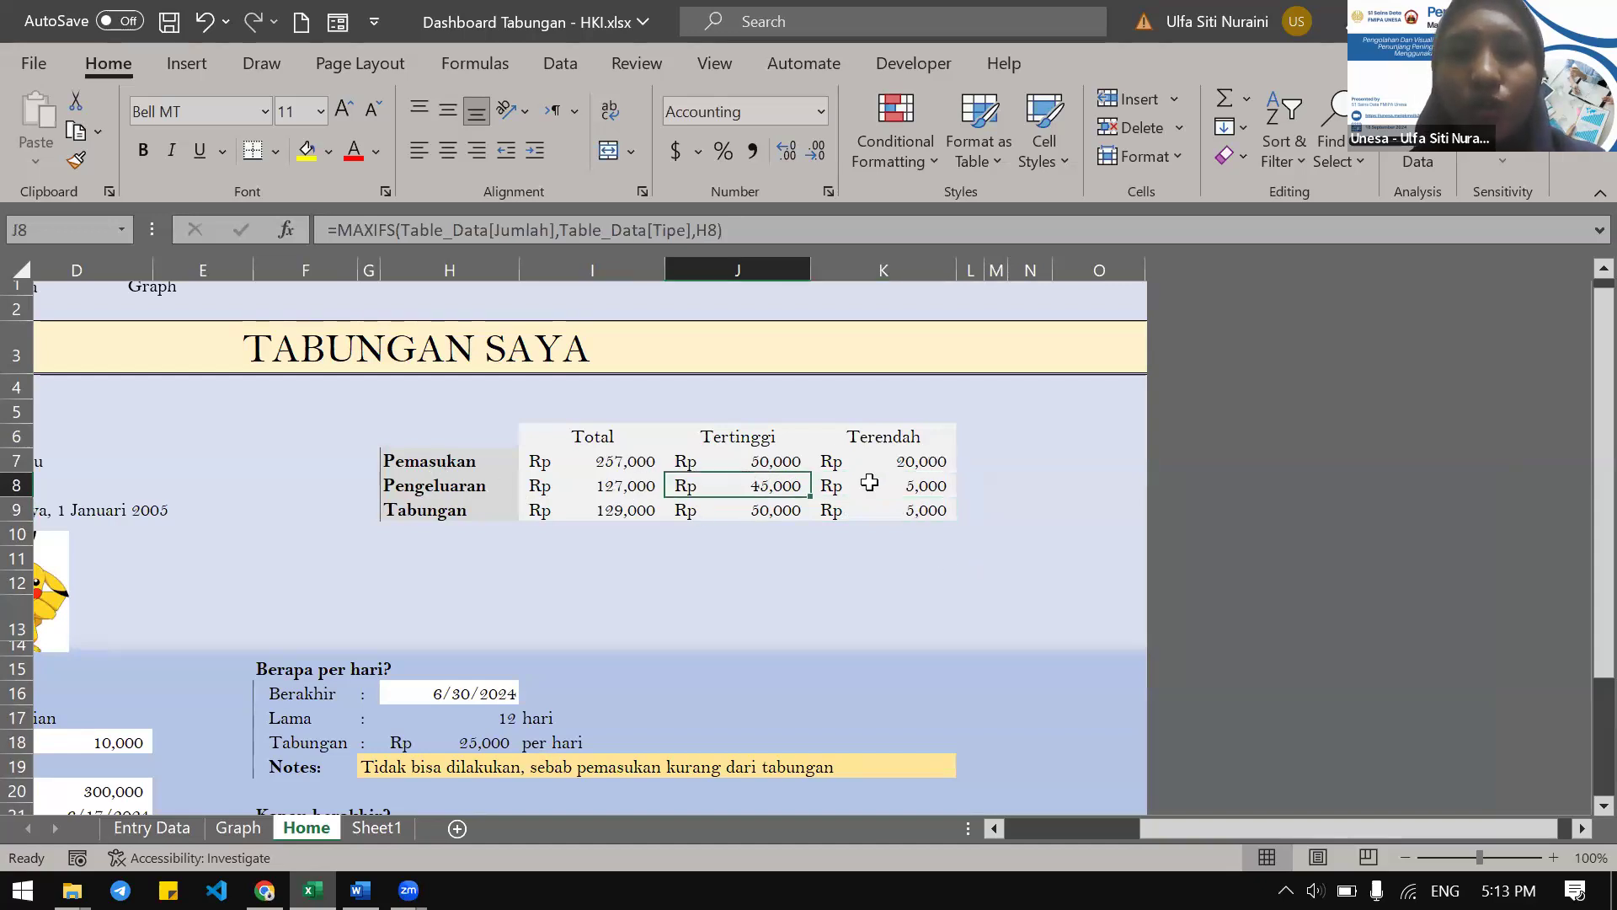
left_click(926, 462)
left_click(777, 668)
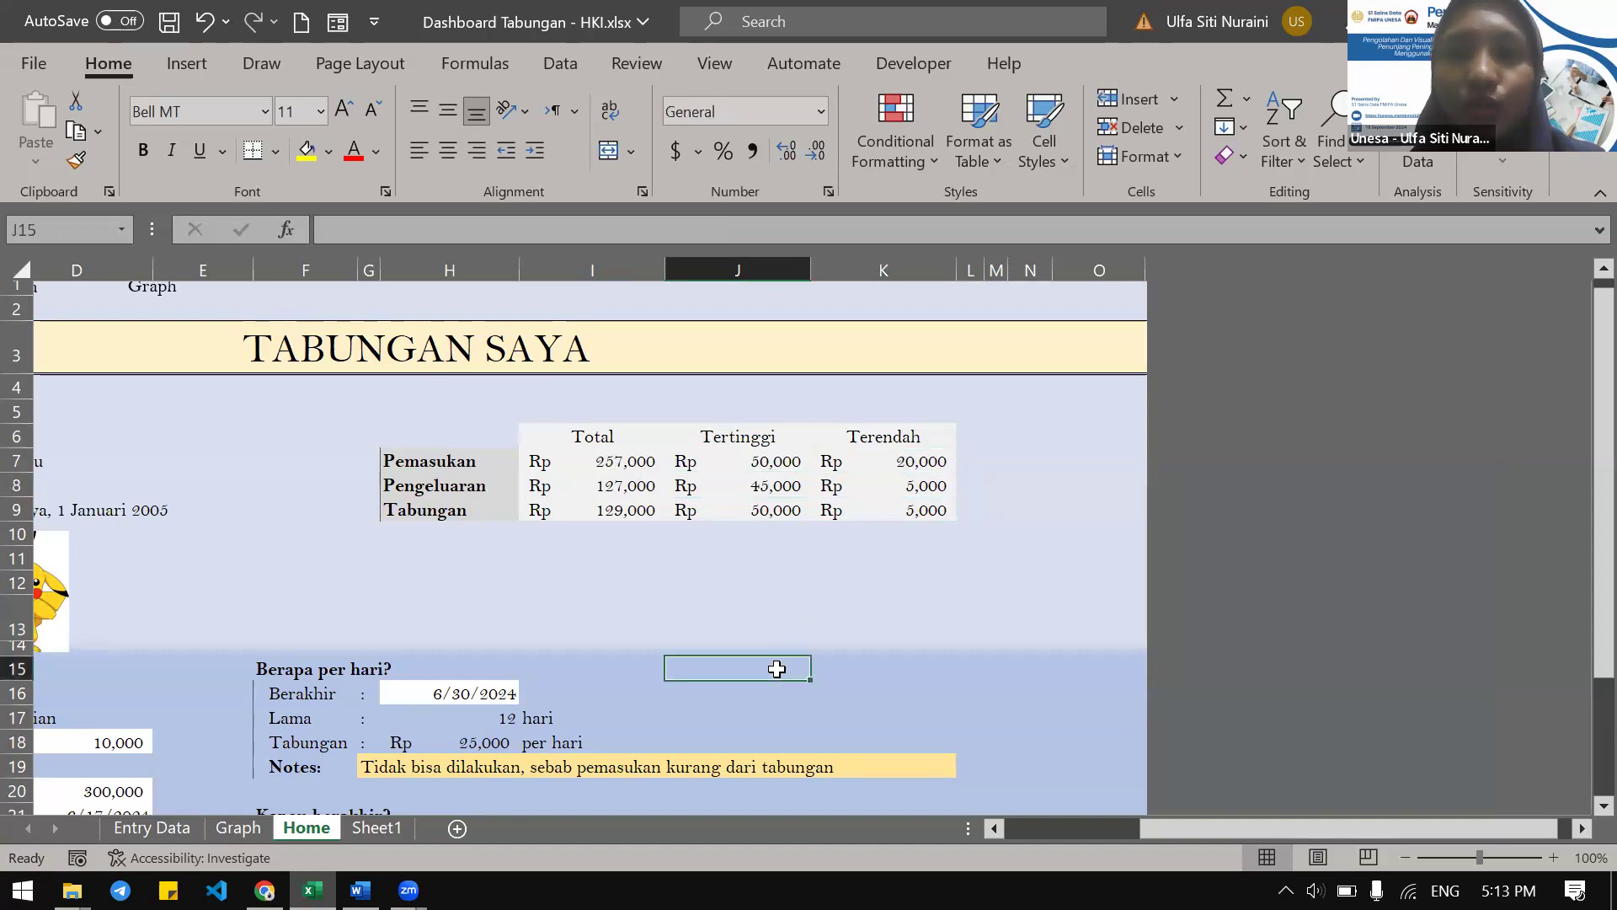
scroll(435, 705, "left", 3)
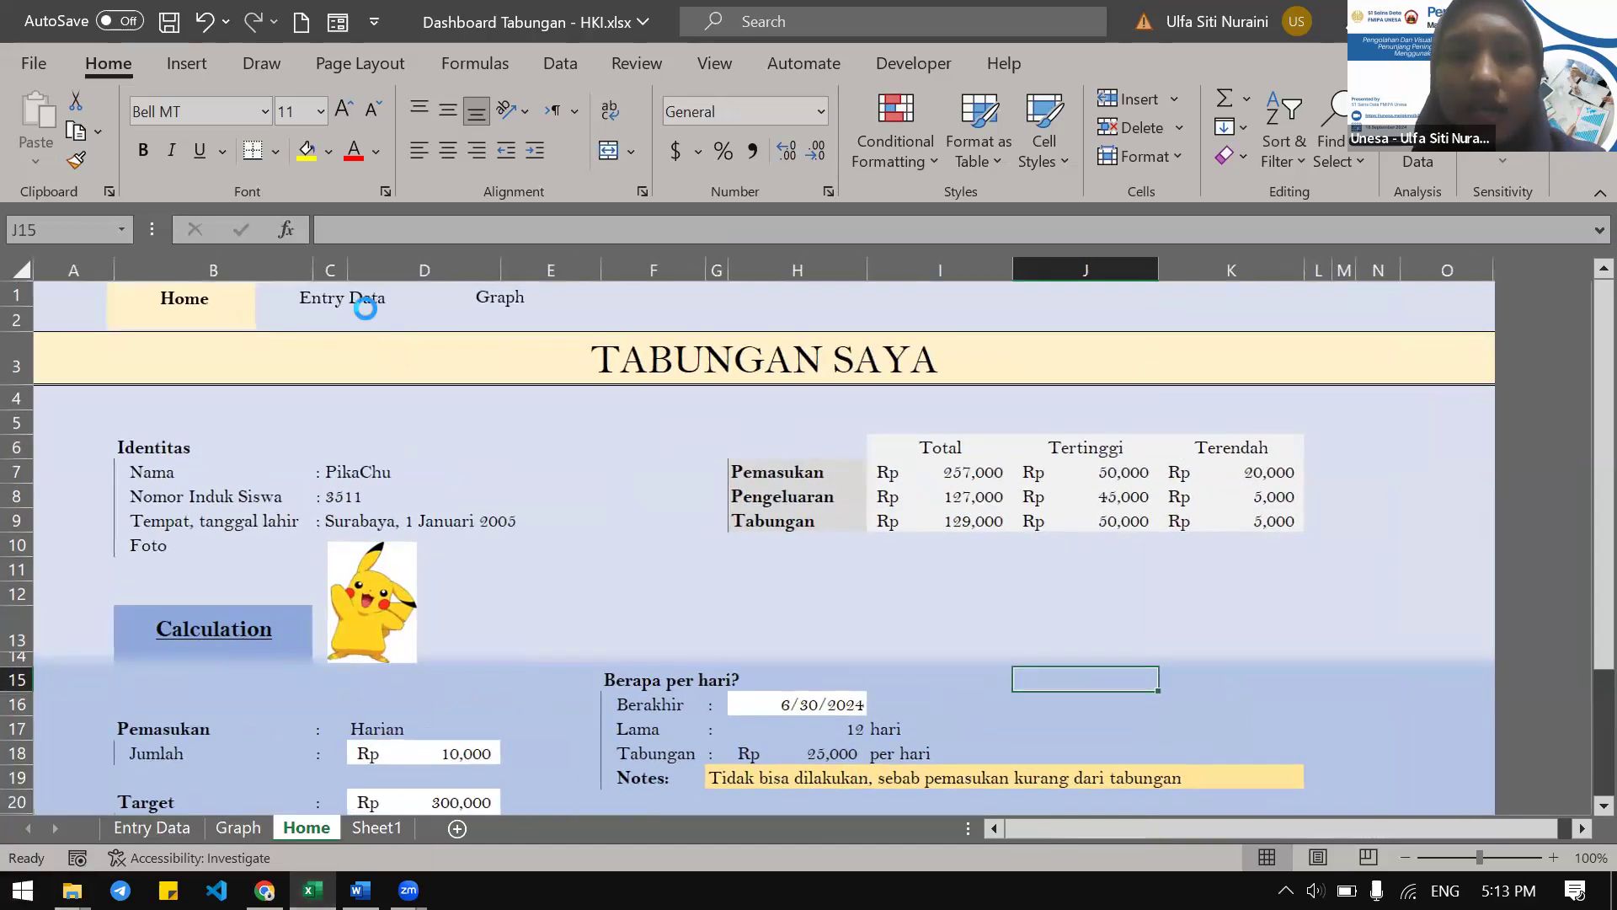
Open the Entry Data sheet and highlight the category lists under Pemasukan, Pengeluaran and Tabungan in turn
left_click(362, 305)
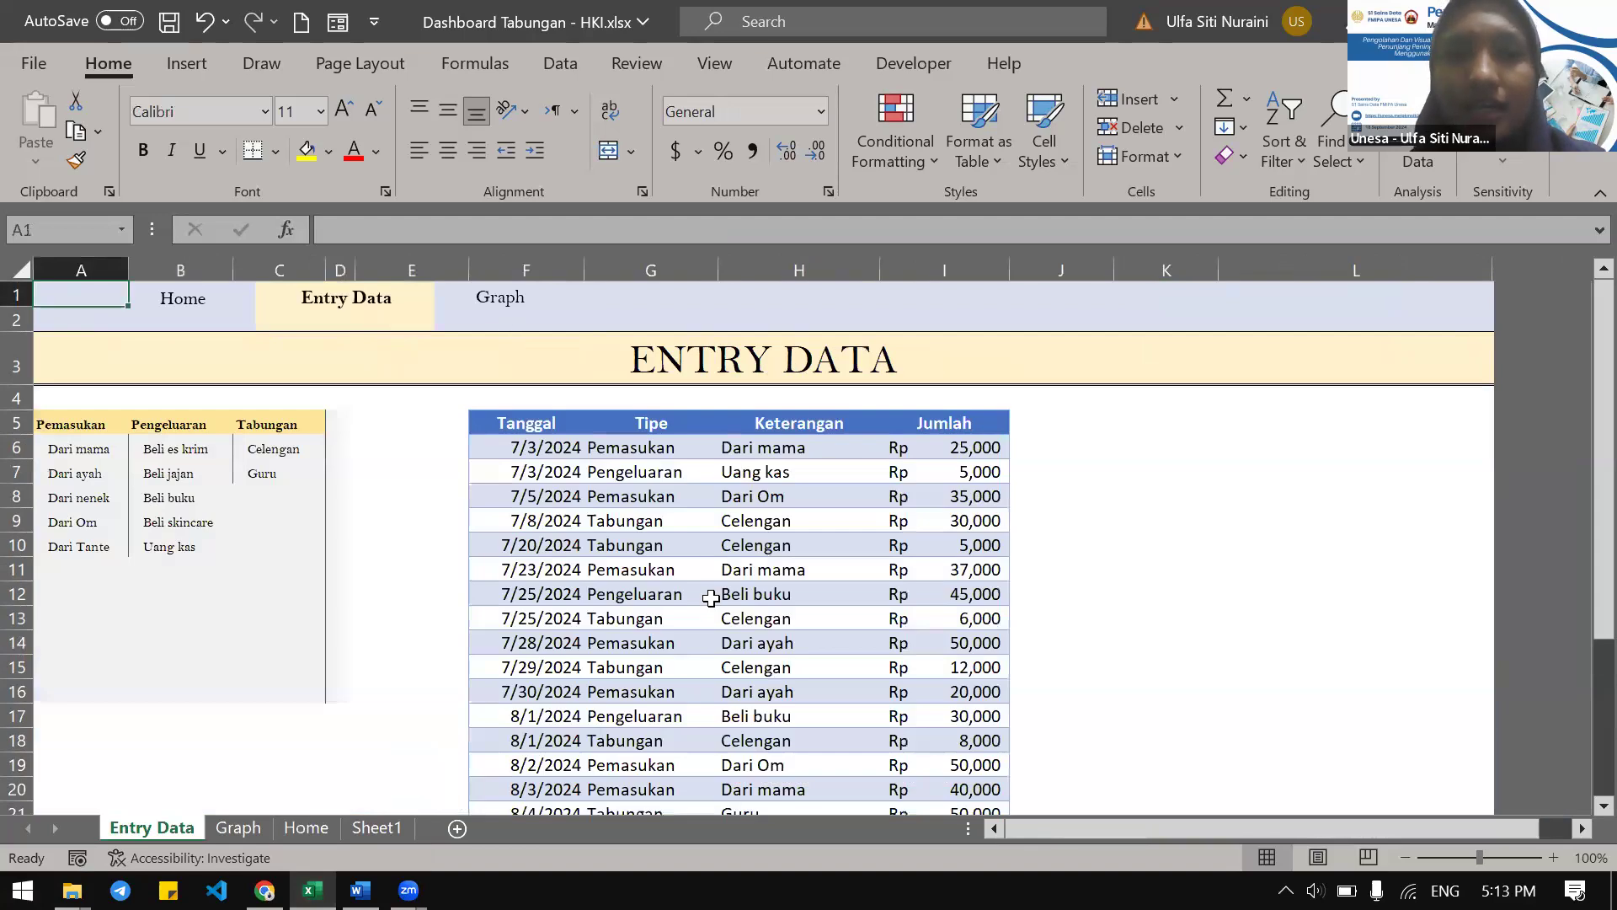
scroll(711, 598, "down", 1)
left_click_drag(74, 417, 78, 522)
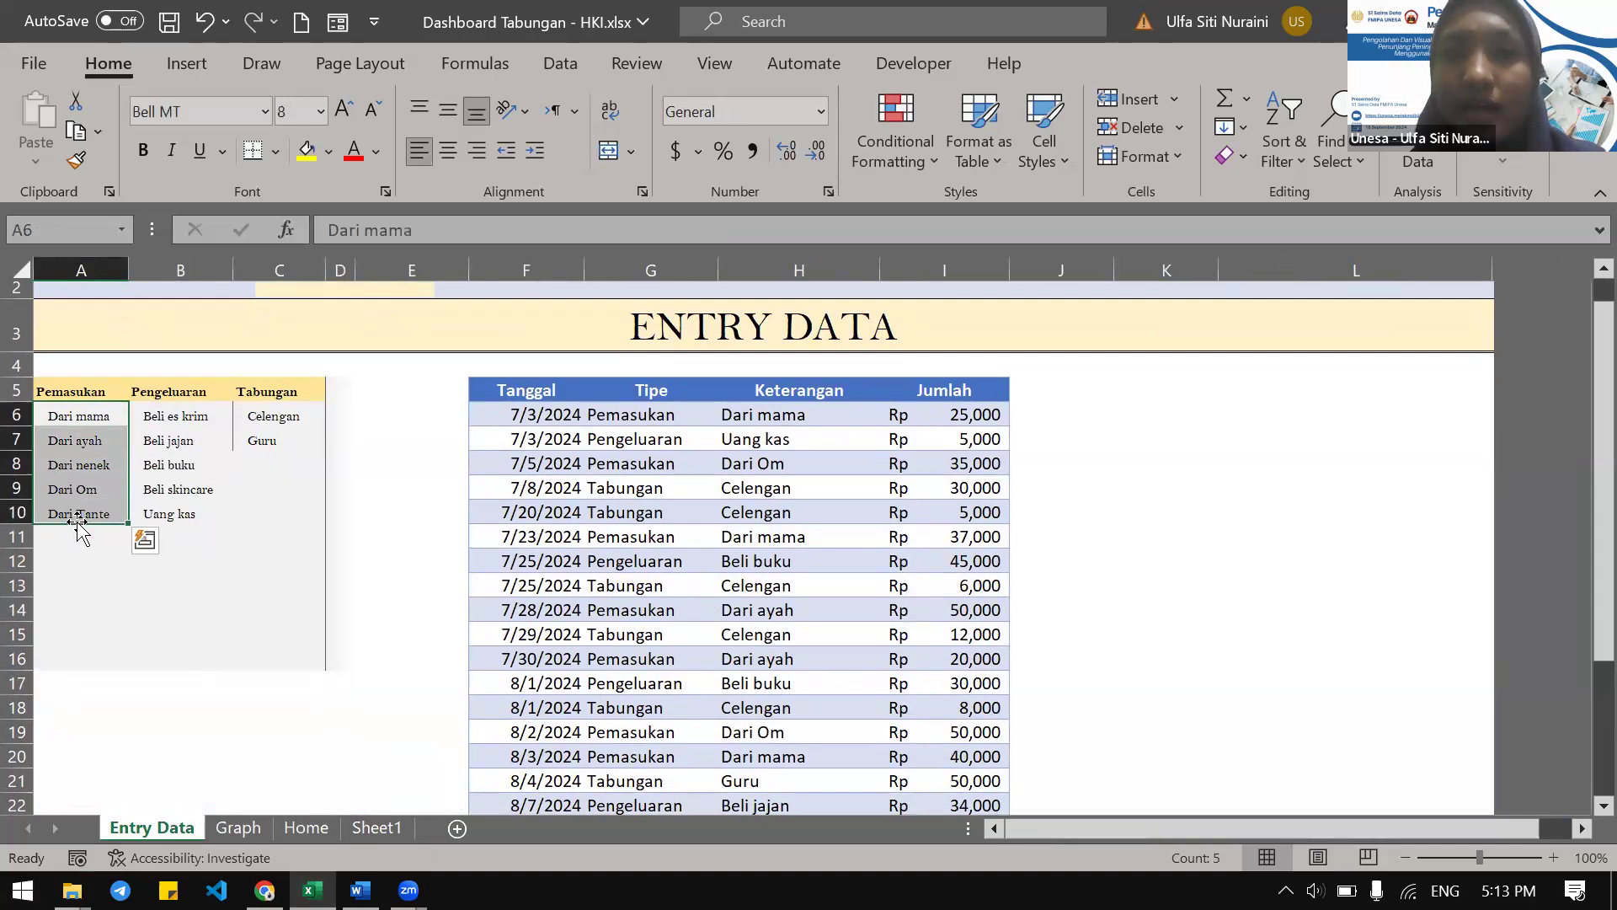
left_click_drag(194, 414, 188, 513)
left_click_drag(275, 410, 279, 435)
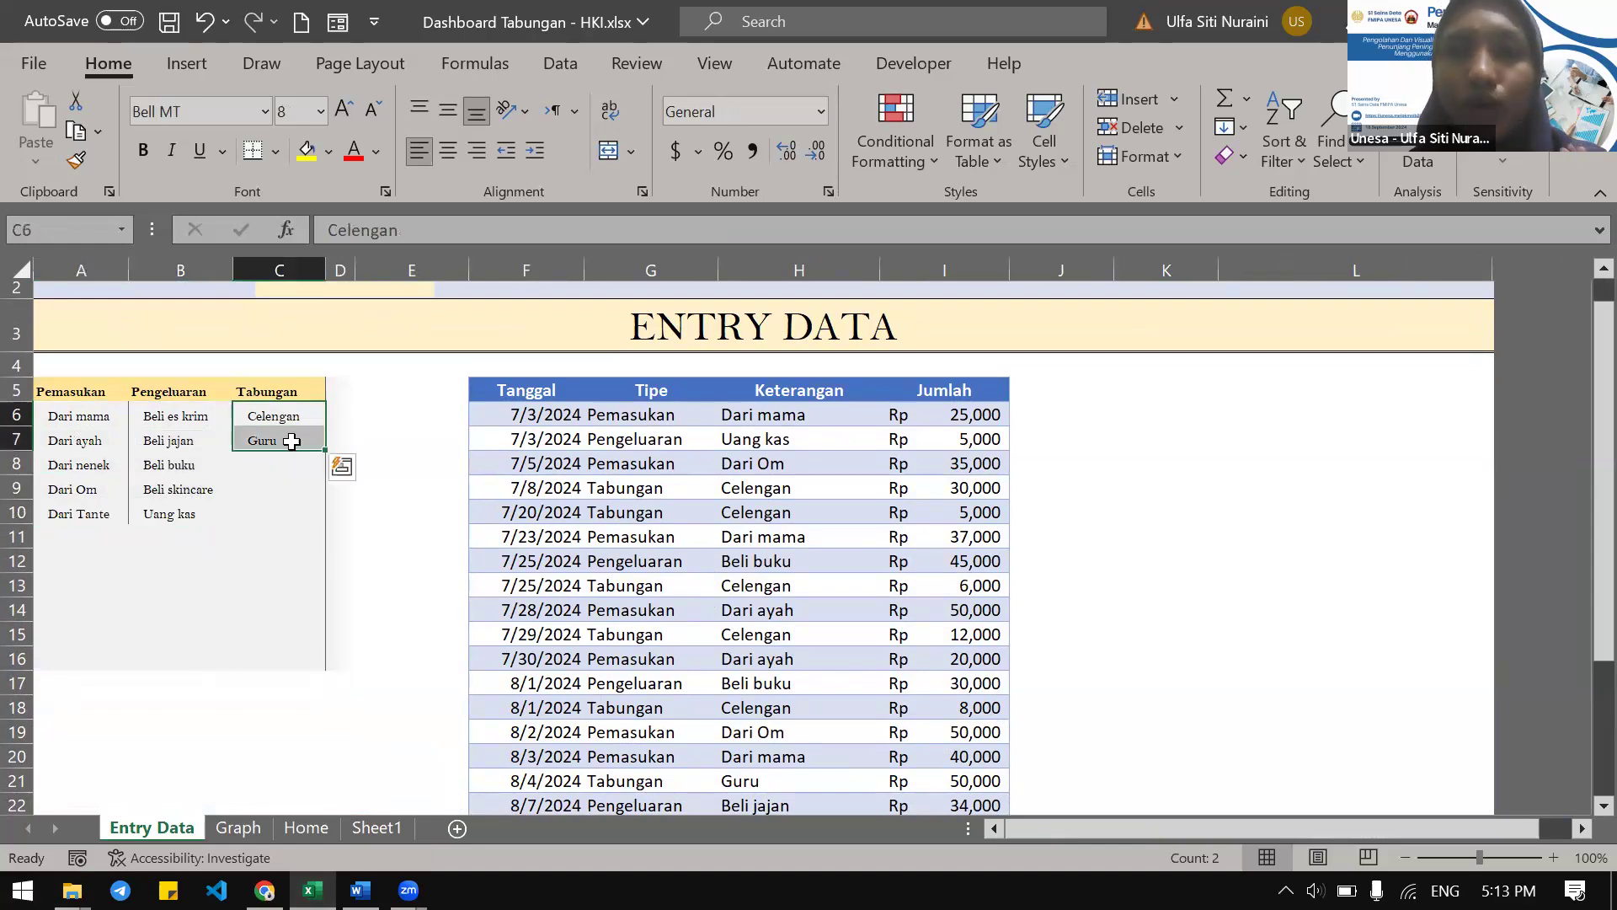
left_click(288, 460)
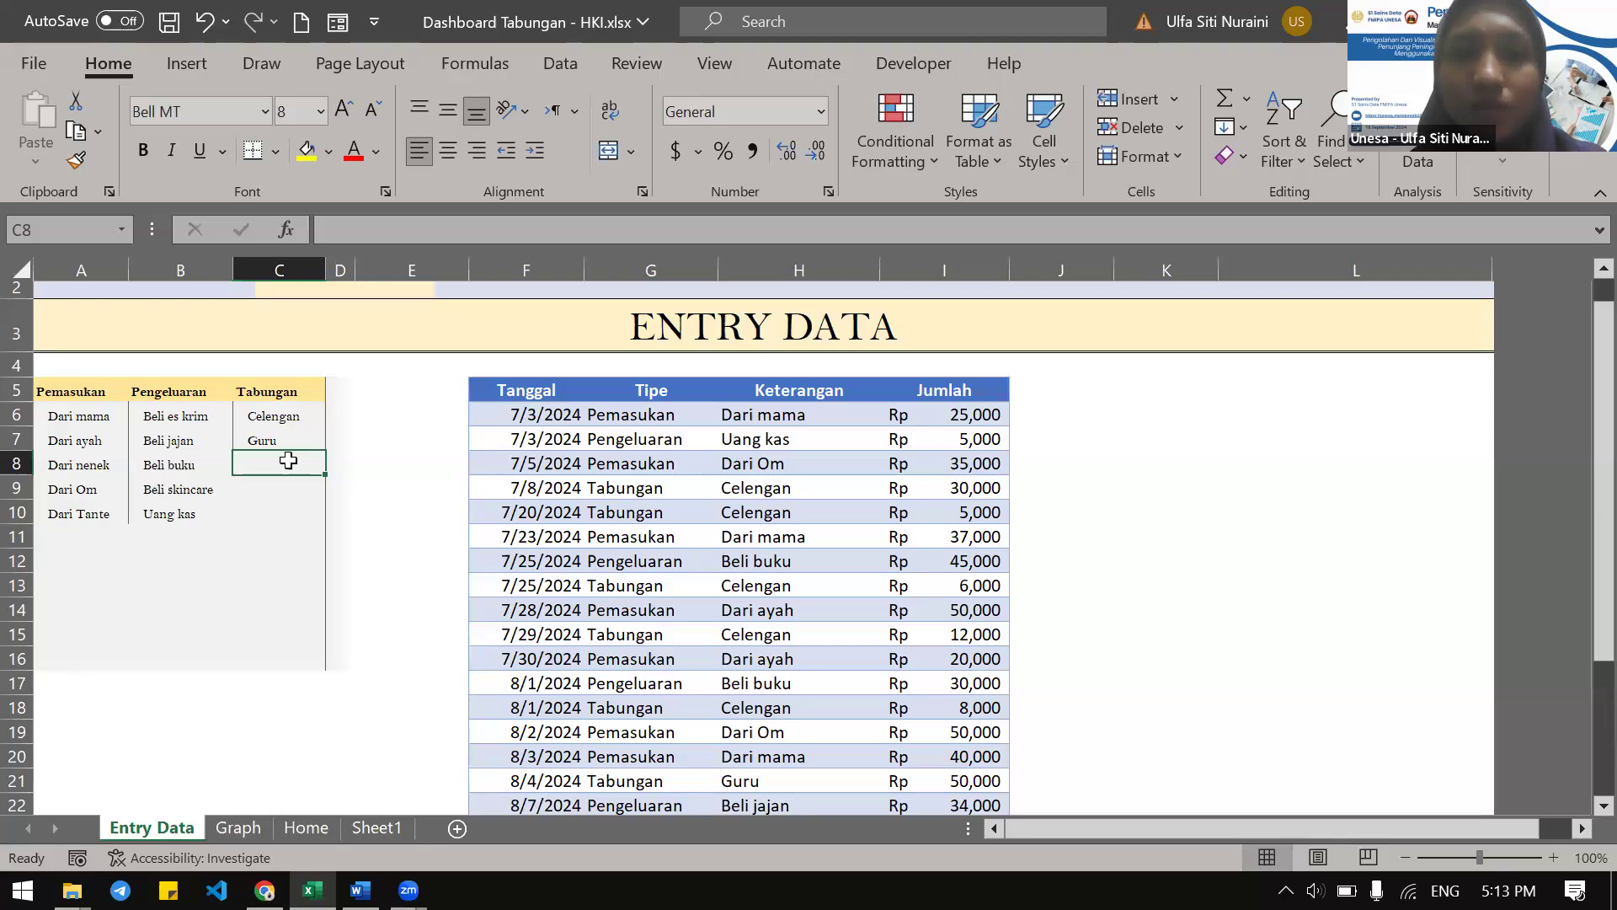
Examine the transaction table to its last row, checking the Tipe, Keterangan and Jumlah cells and the empty date cell below
scroll(724, 516, "down", 4)
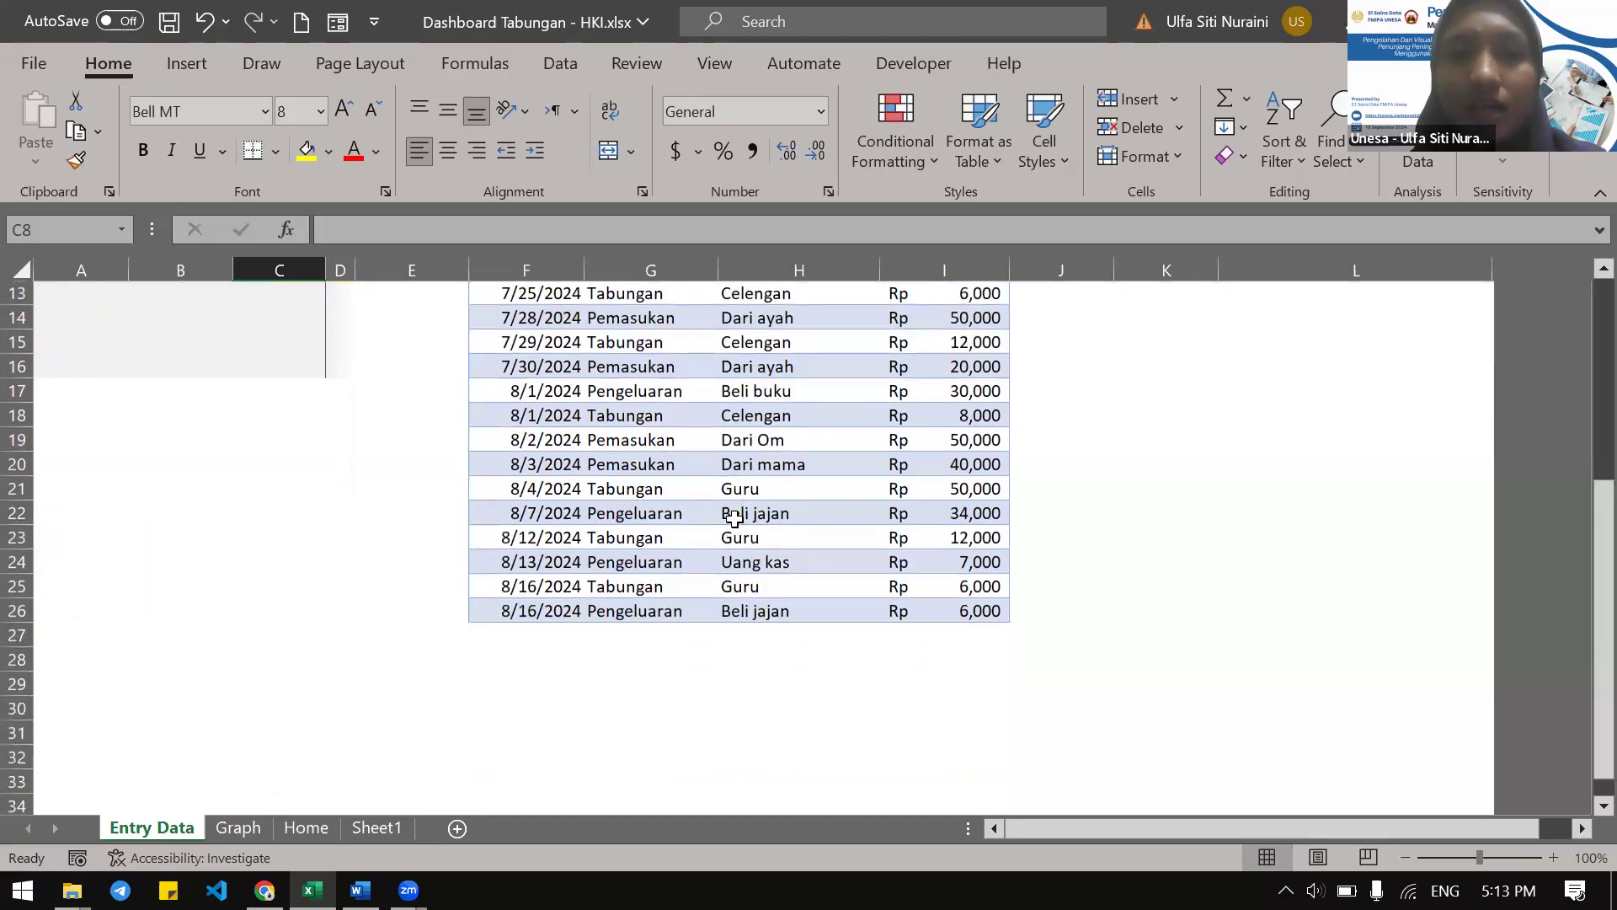
scroll(733, 518, "up", 2)
scroll(552, 666, "down", 1)
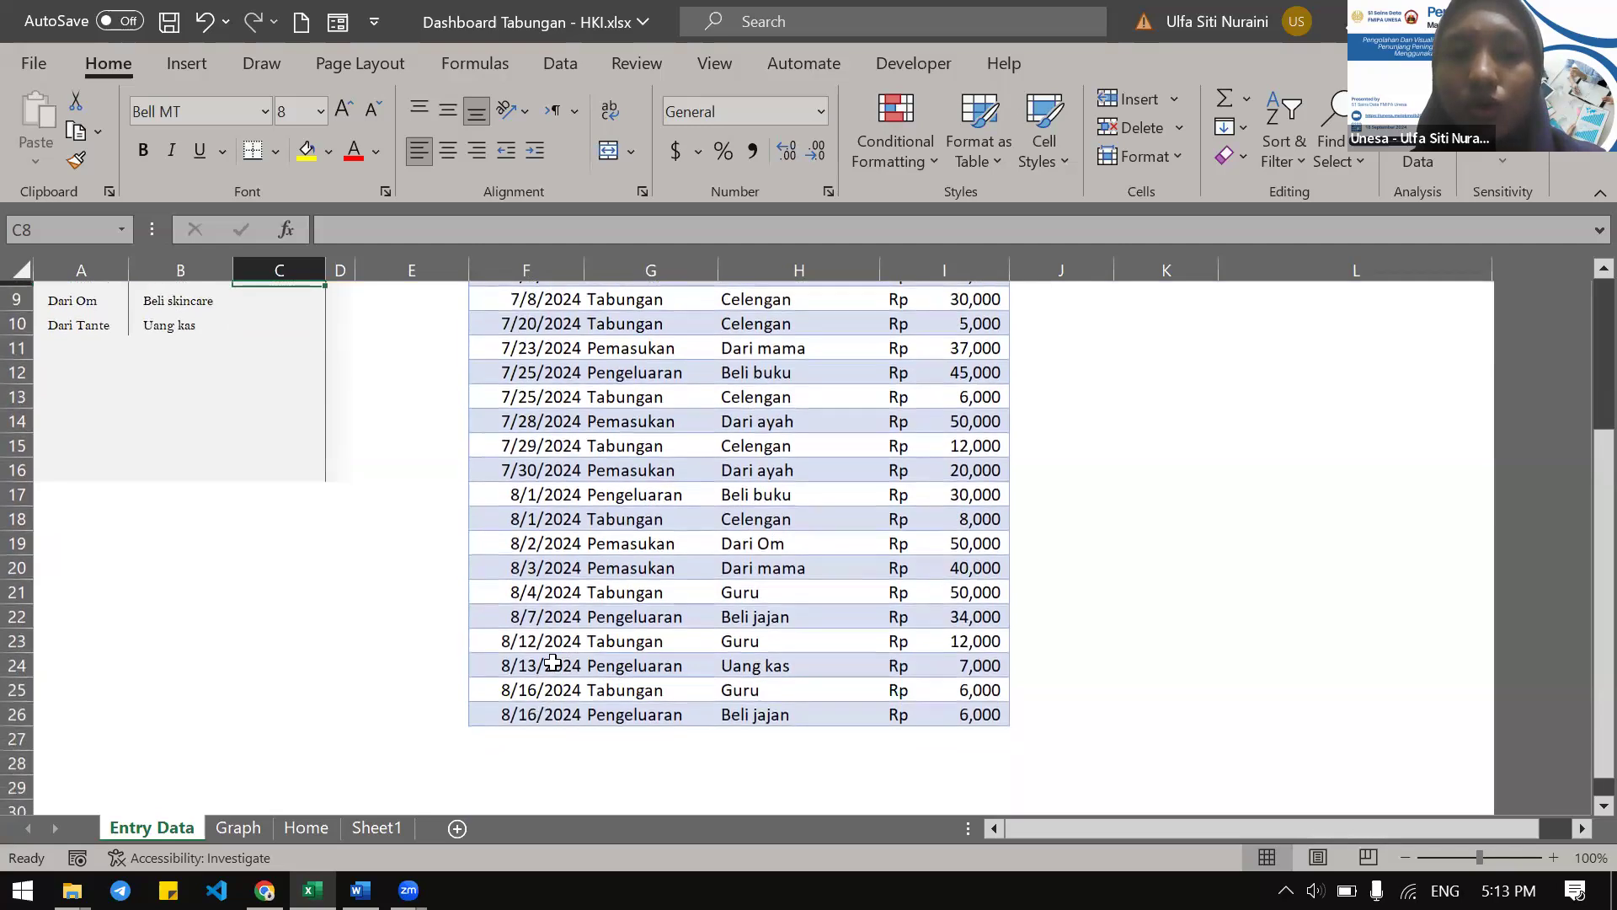
scroll(571, 600, "up", 3)
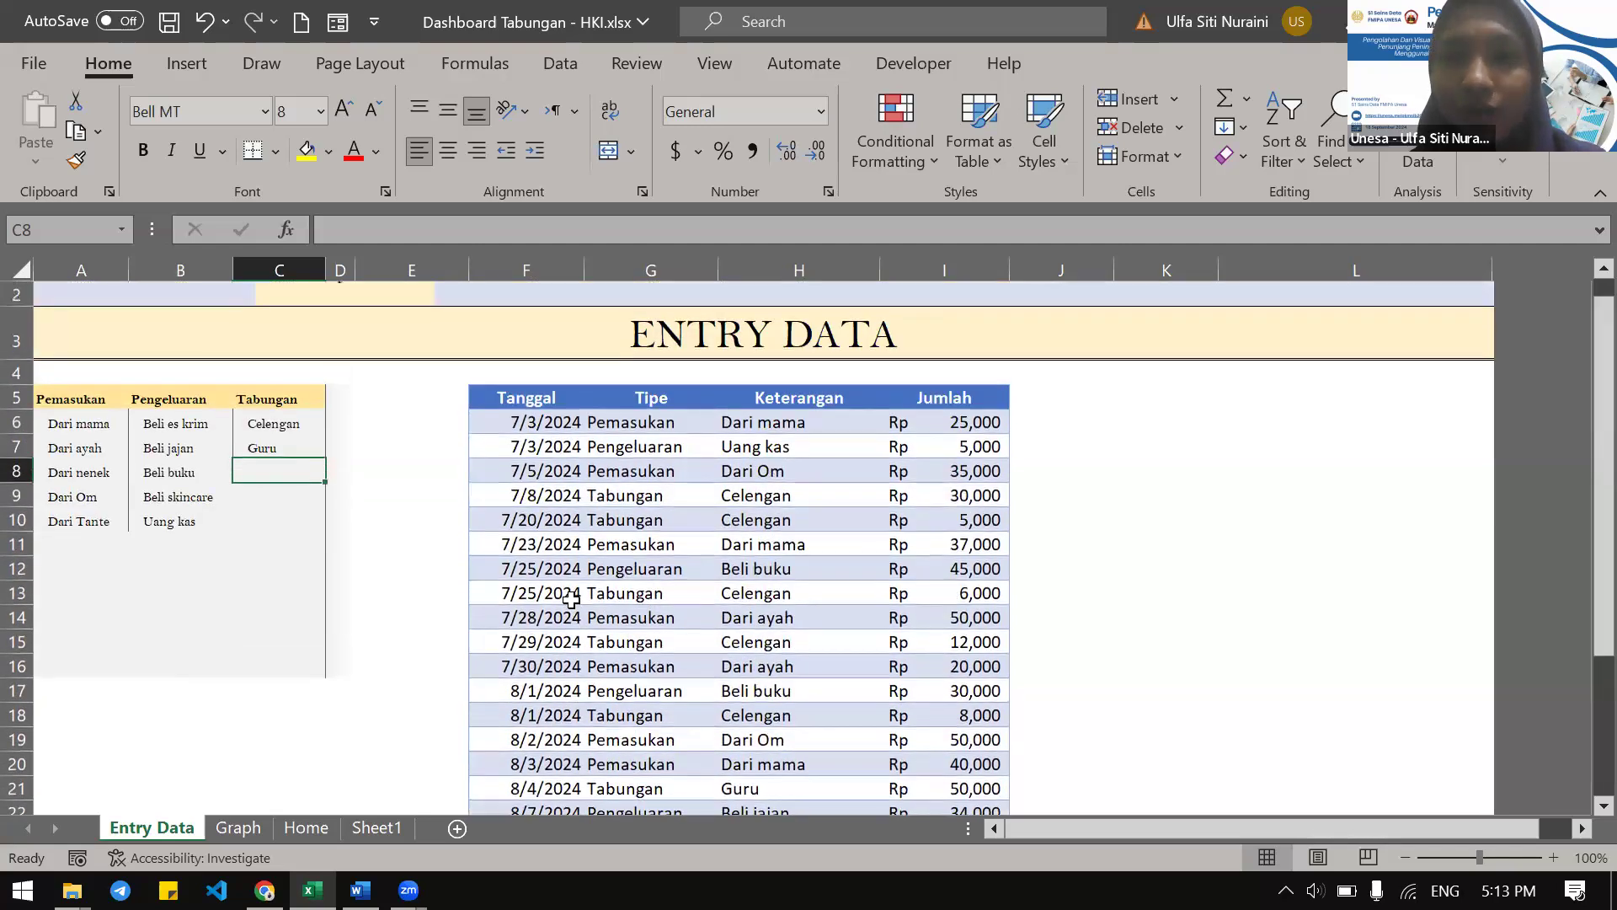
scroll(571, 600, "down", 2)
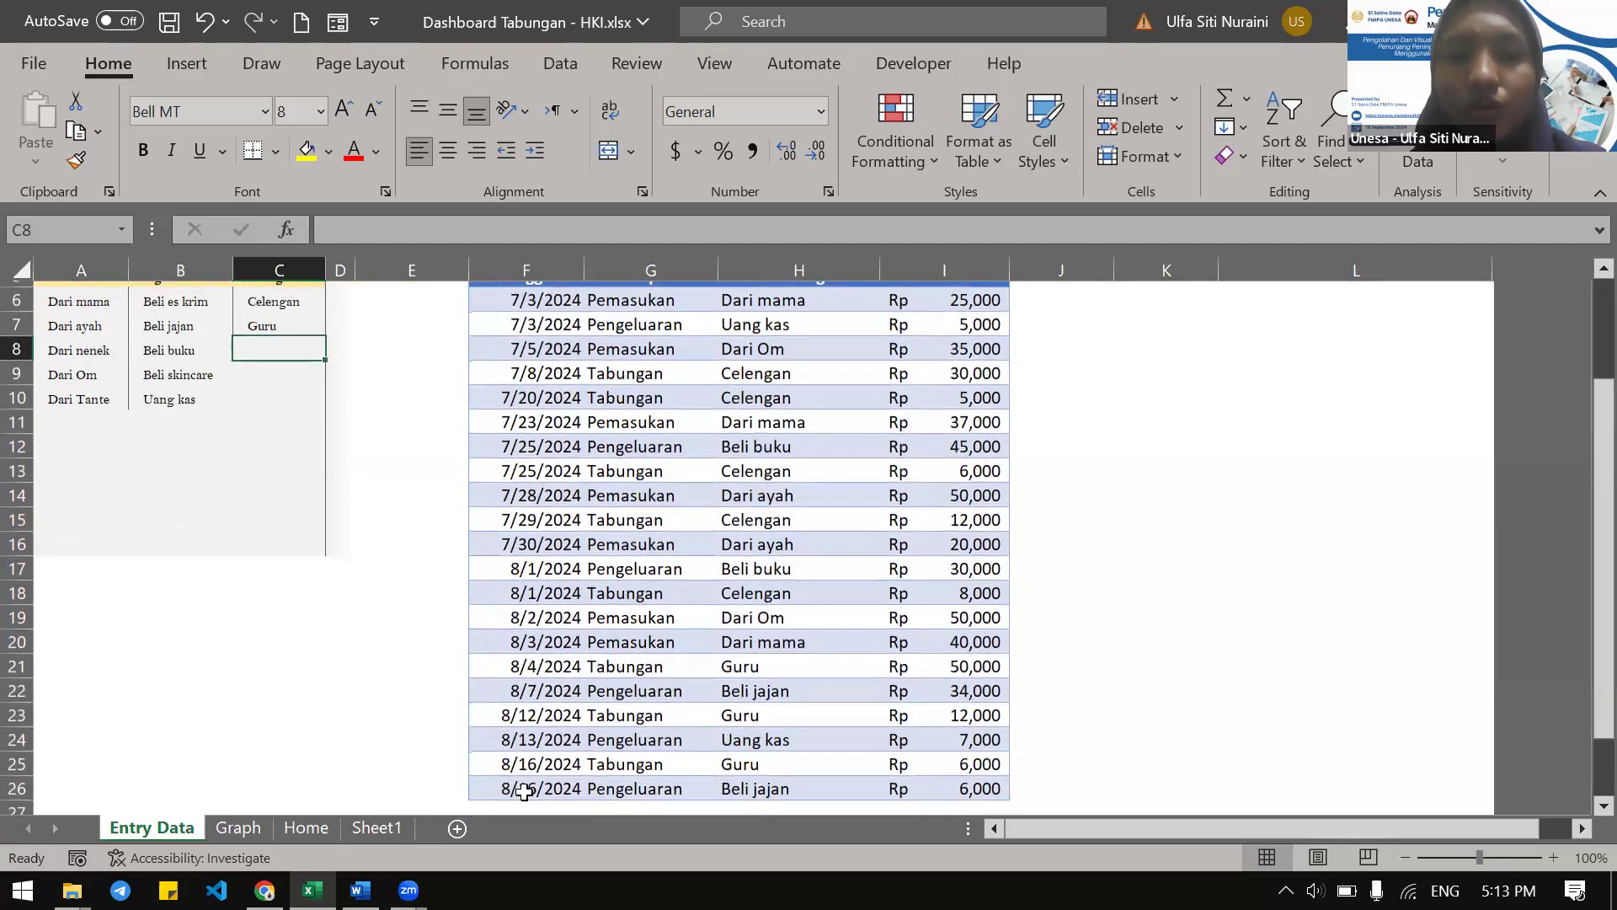
scroll(518, 796, "down", 1)
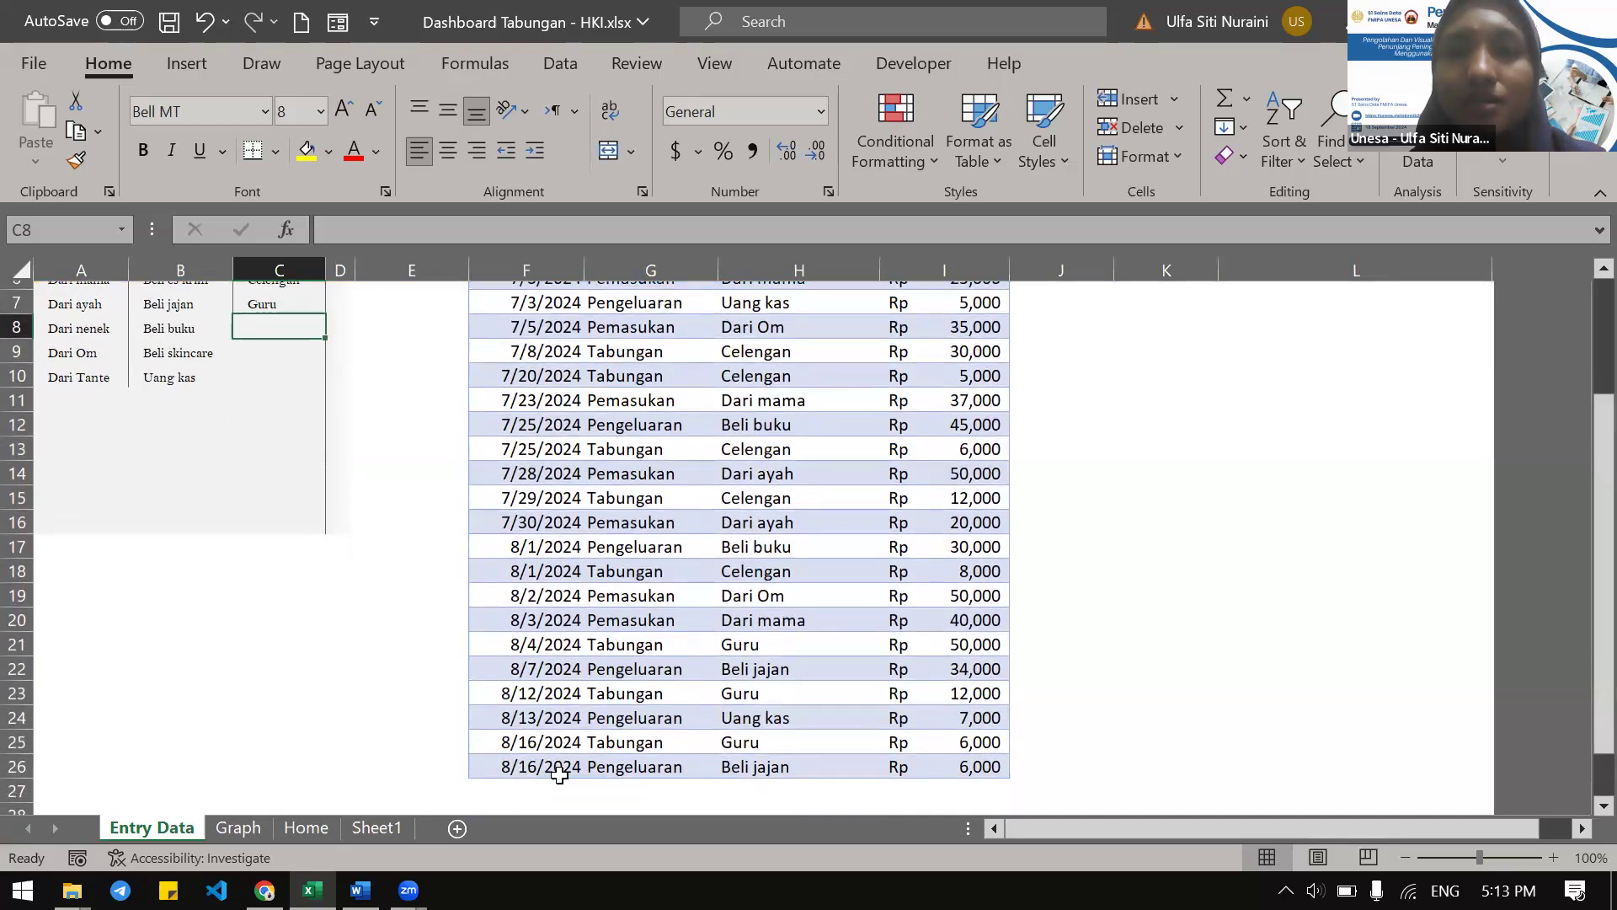
left_click(531, 790)
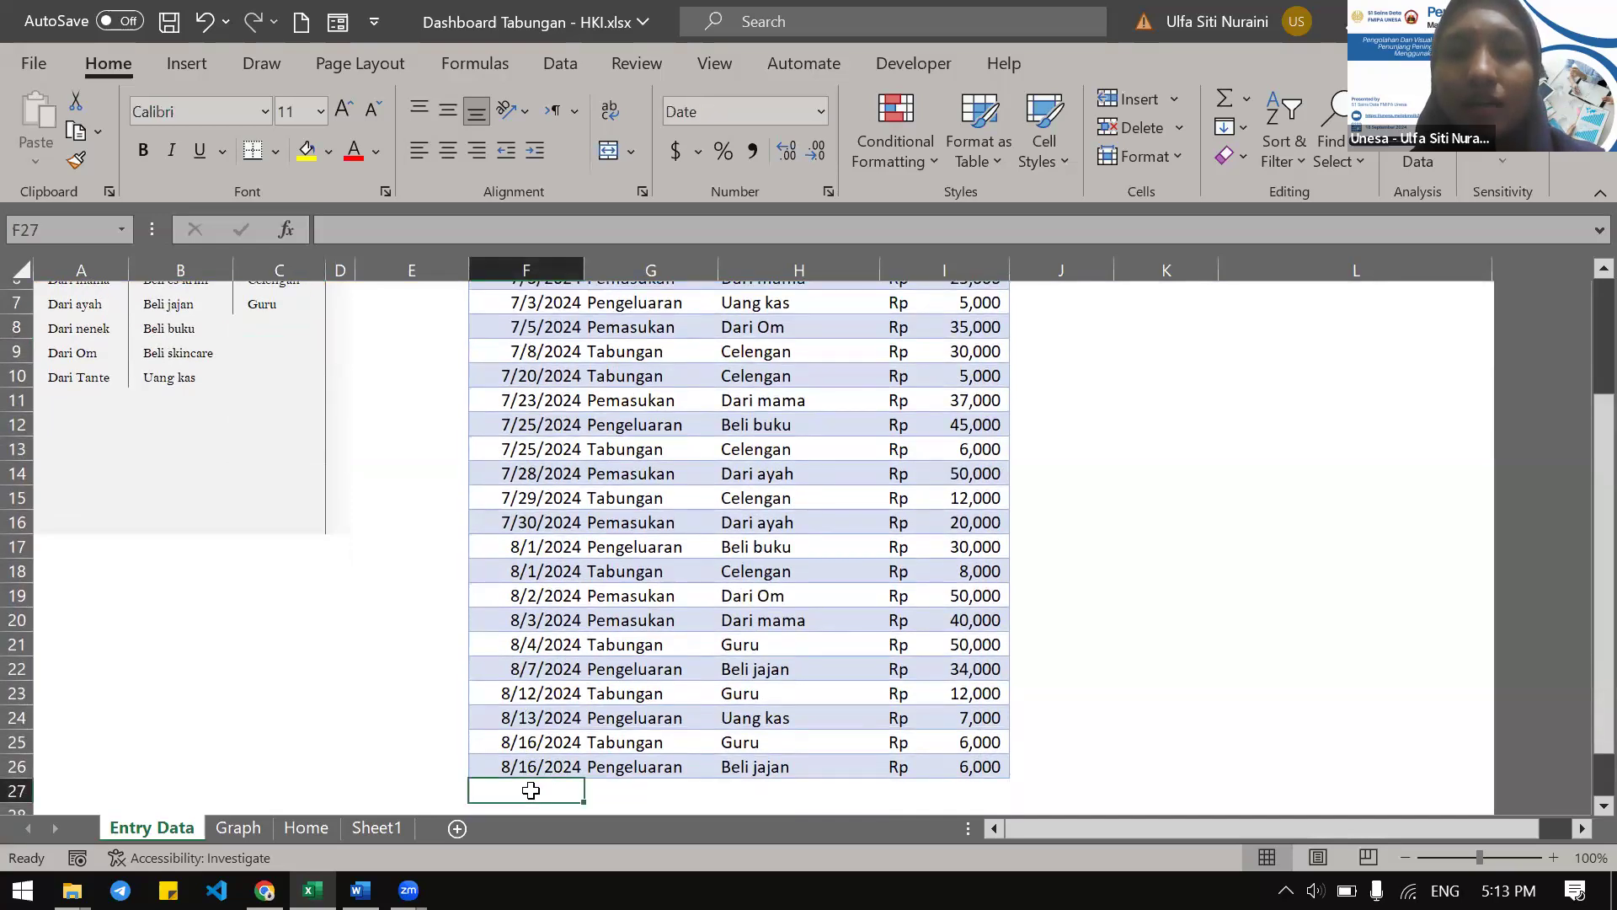
left_click(638, 766)
left_click(780, 768)
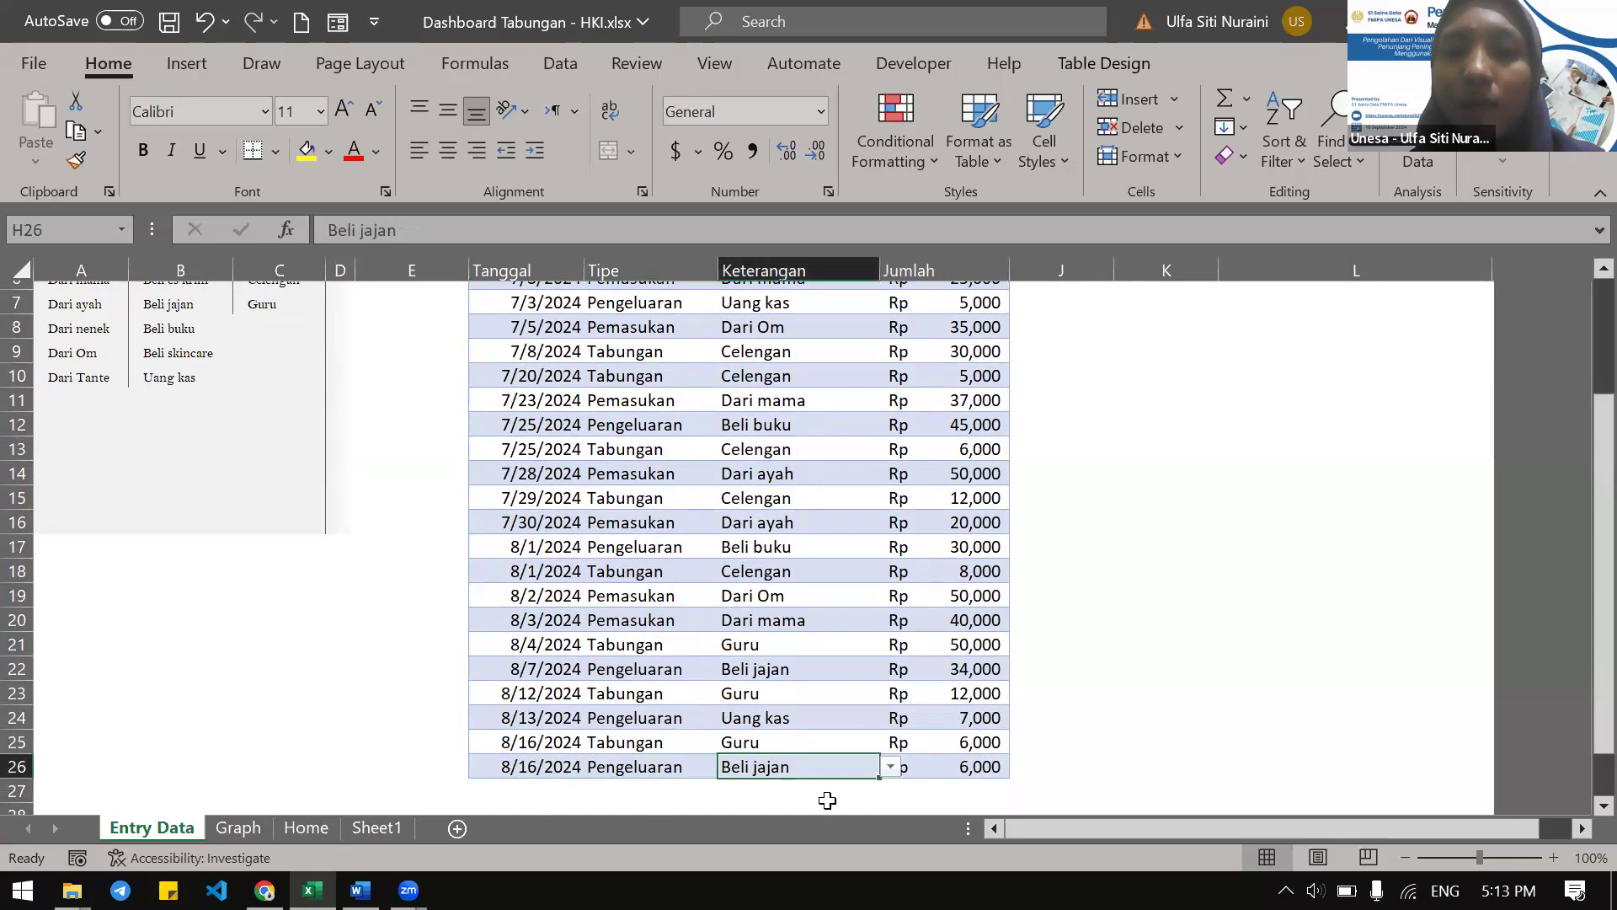
left_click(966, 773)
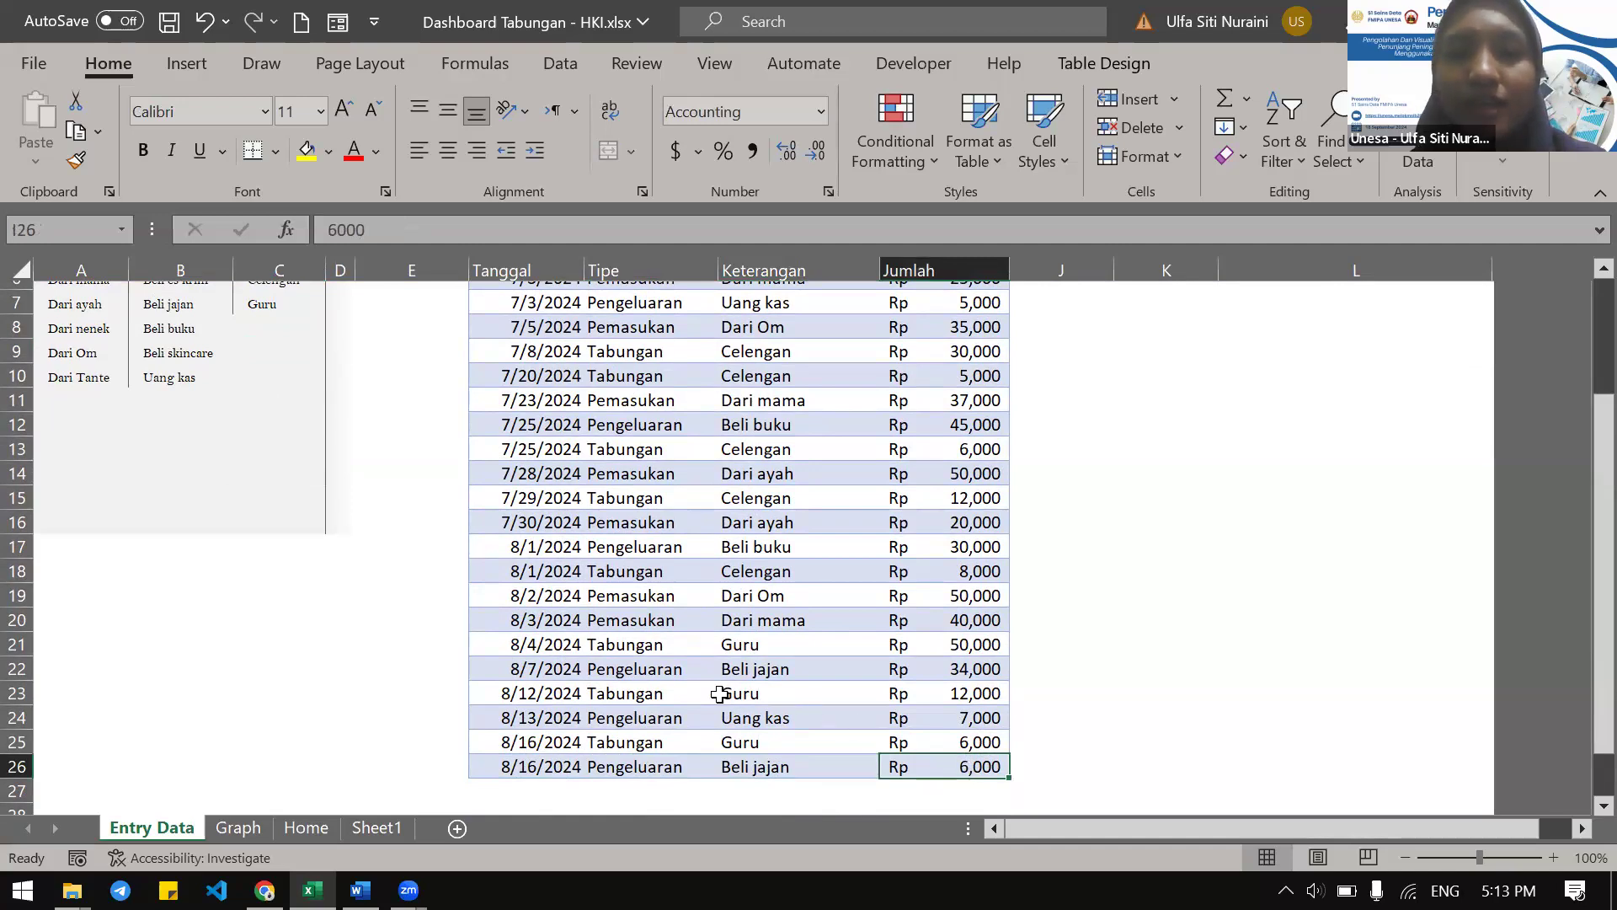
scroll(719, 693, "up", 2)
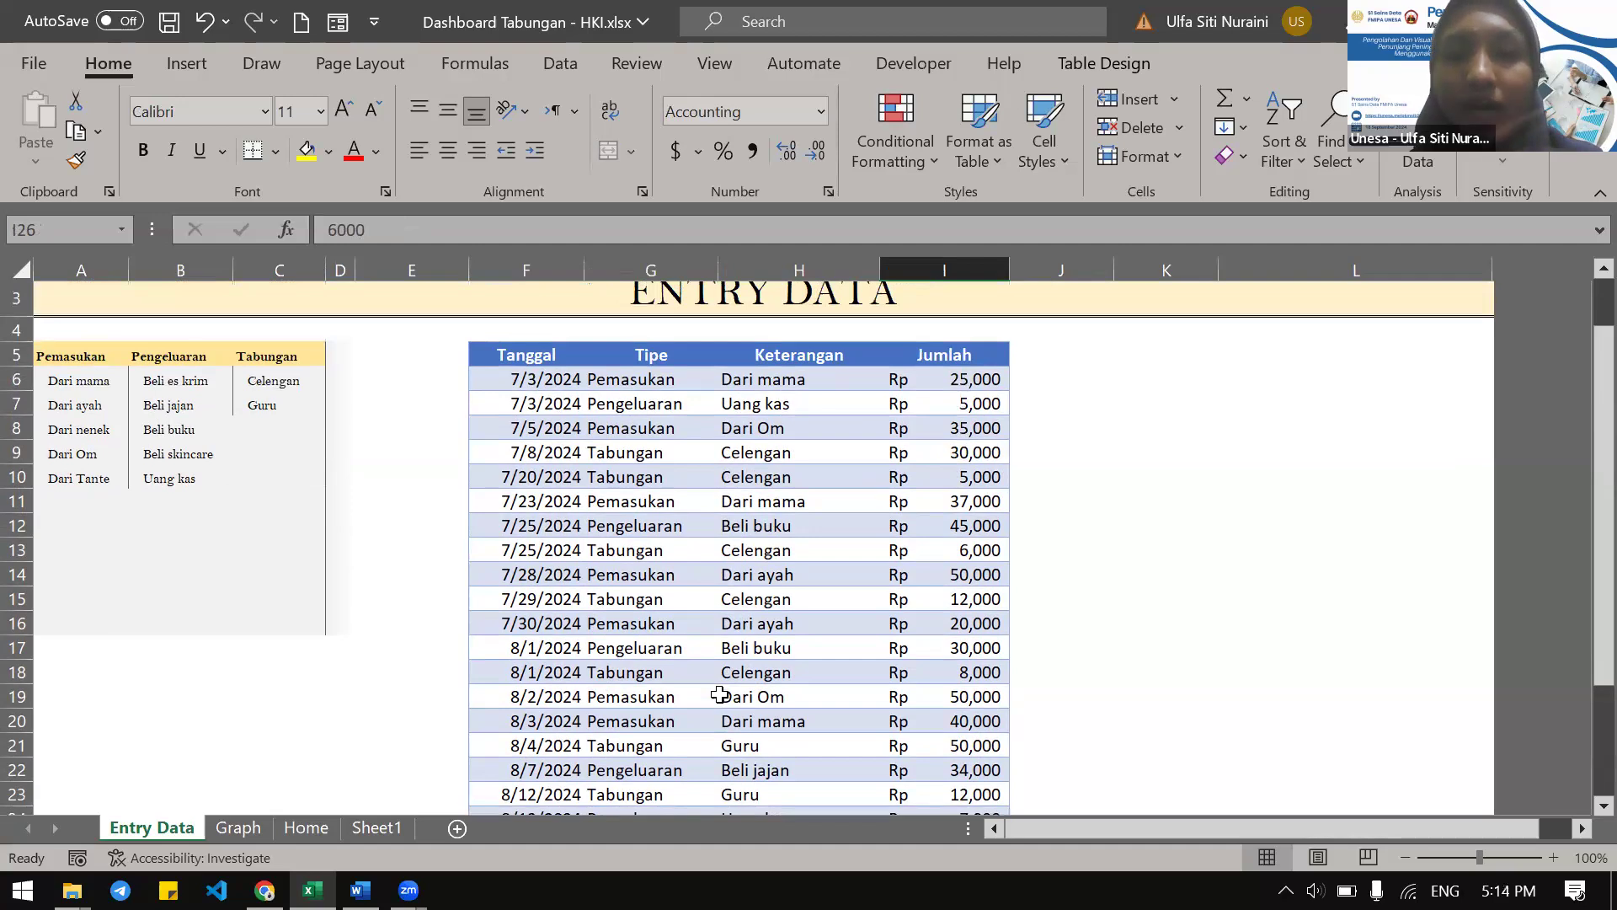
Open the Graph sheet, filter the charts to Pemasukan with the Tipe slicer and review the resulting charts
left_click(237, 827)
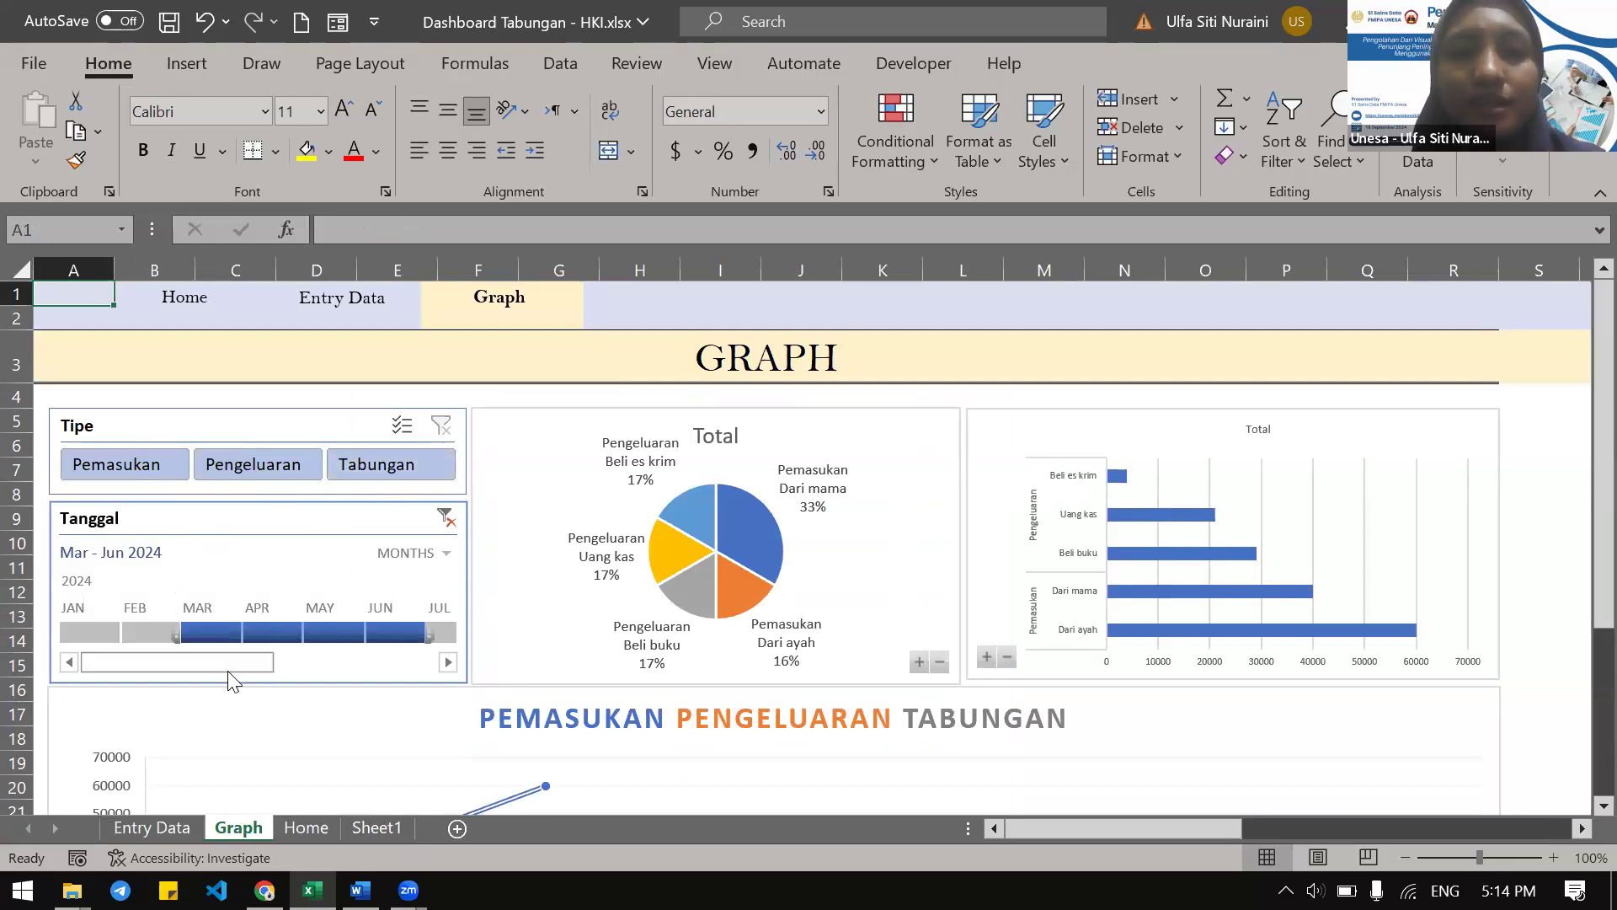
left_click(118, 462)
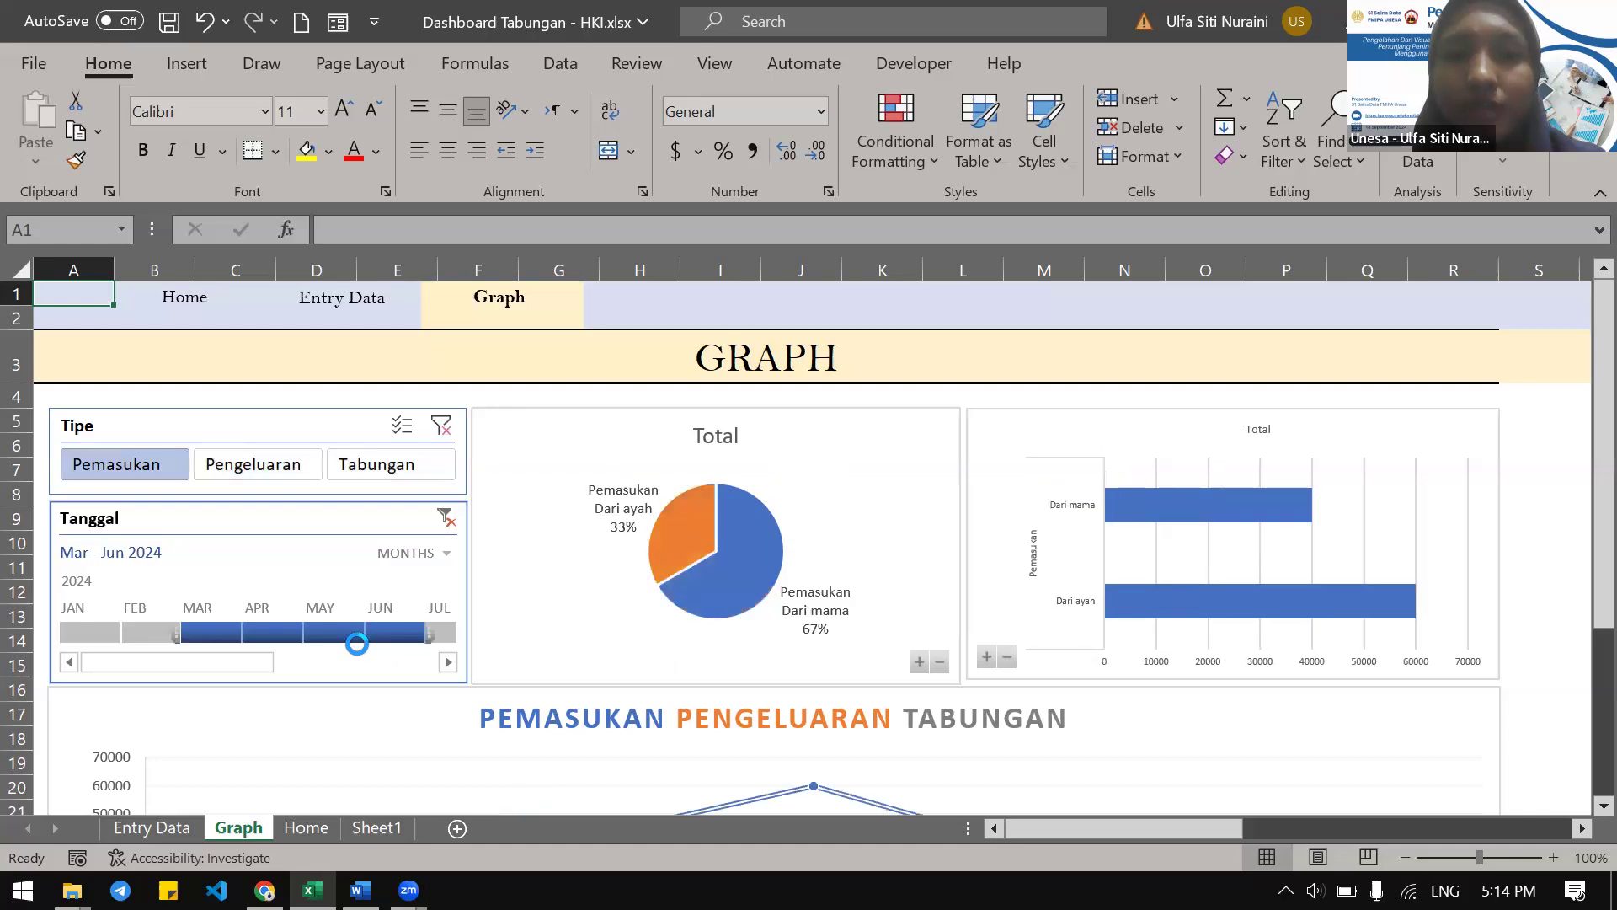
scroll(357, 643, "down", 4)
scroll(682, 589, "right", 3)
scroll(683, 589, "left", 3)
scroll(683, 590, "up", 2)
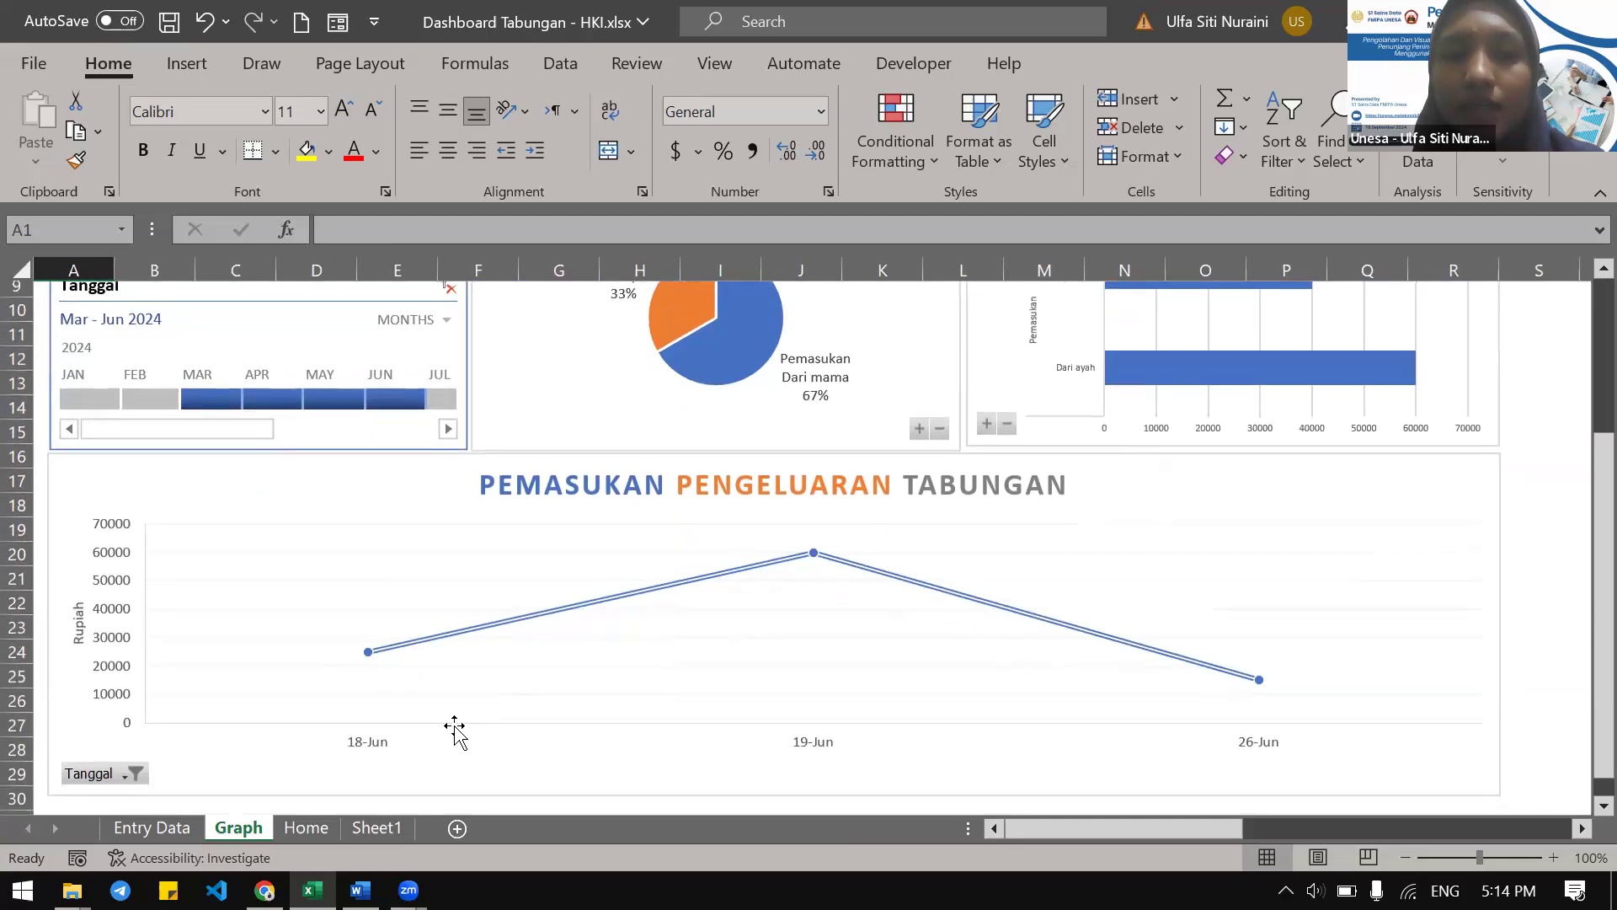
scroll(833, 579, "up", 2)
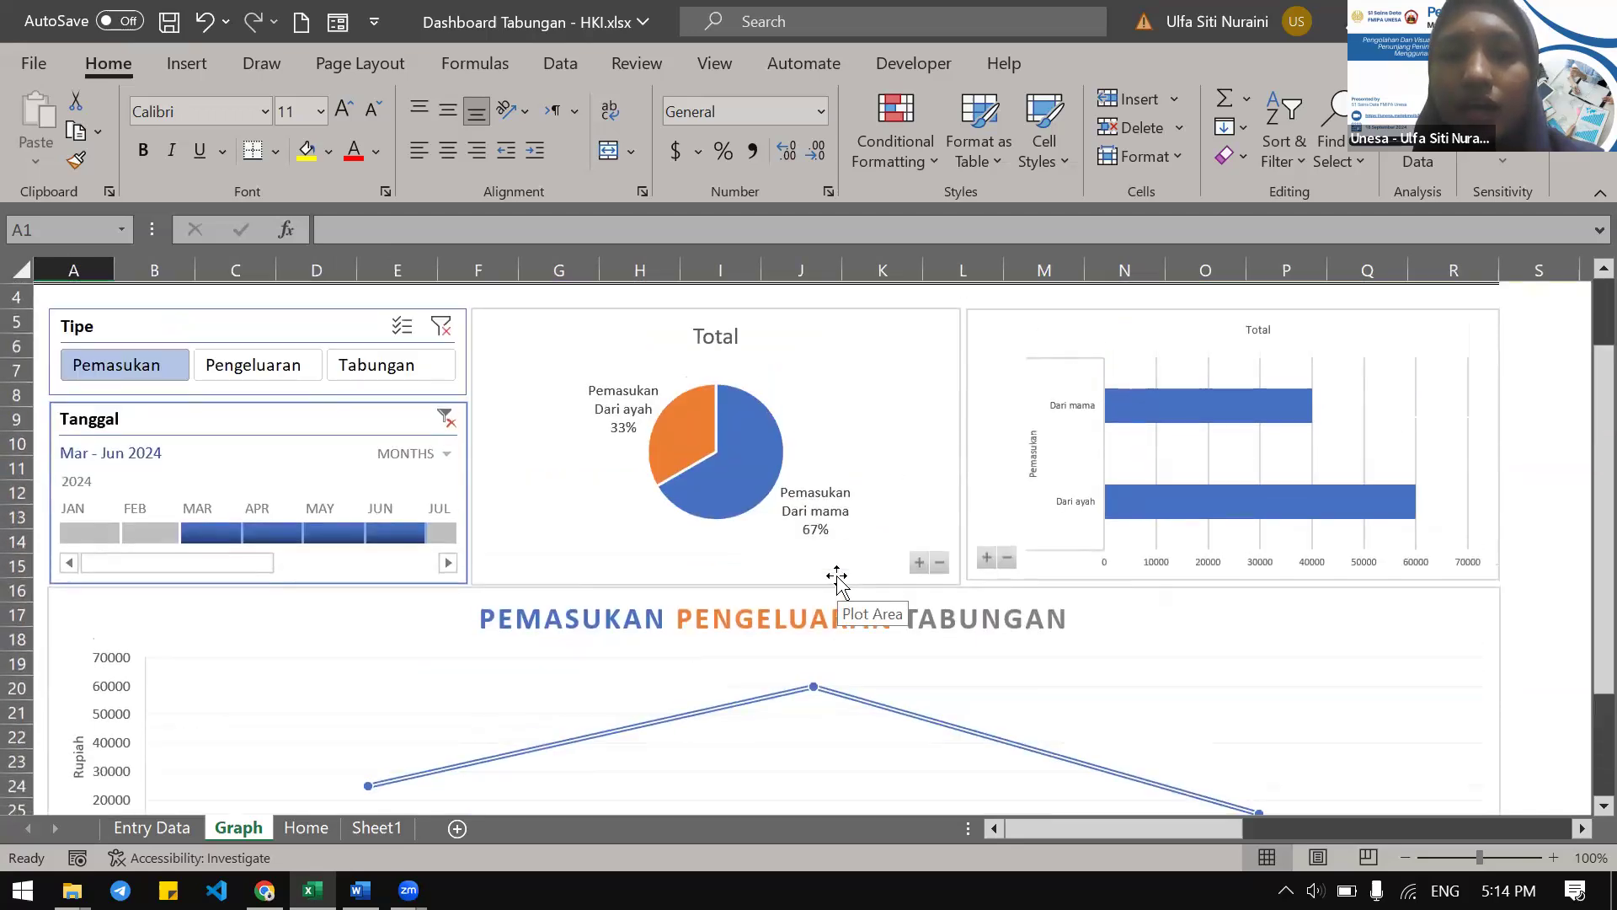
scroll(837, 580, "up", 1)
Switch the Tipe slicer to Pengeluaran and review the filtered pie, bar and line charts
left_click(295, 421)
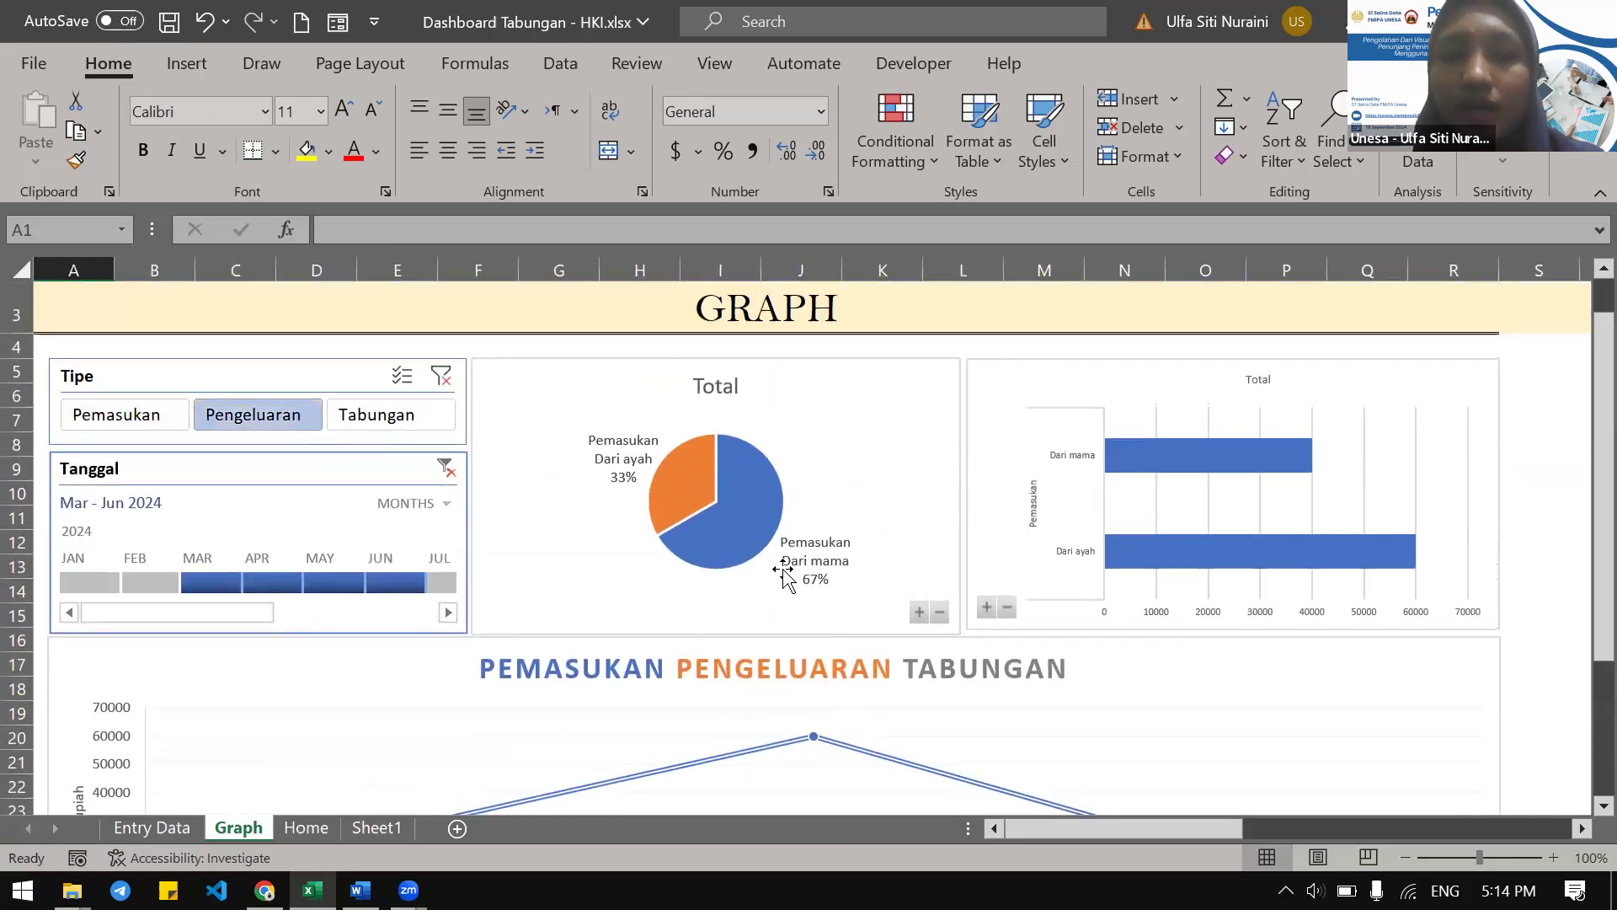
scroll(783, 576, "down", 5)
scroll(954, 506, "up", 3)
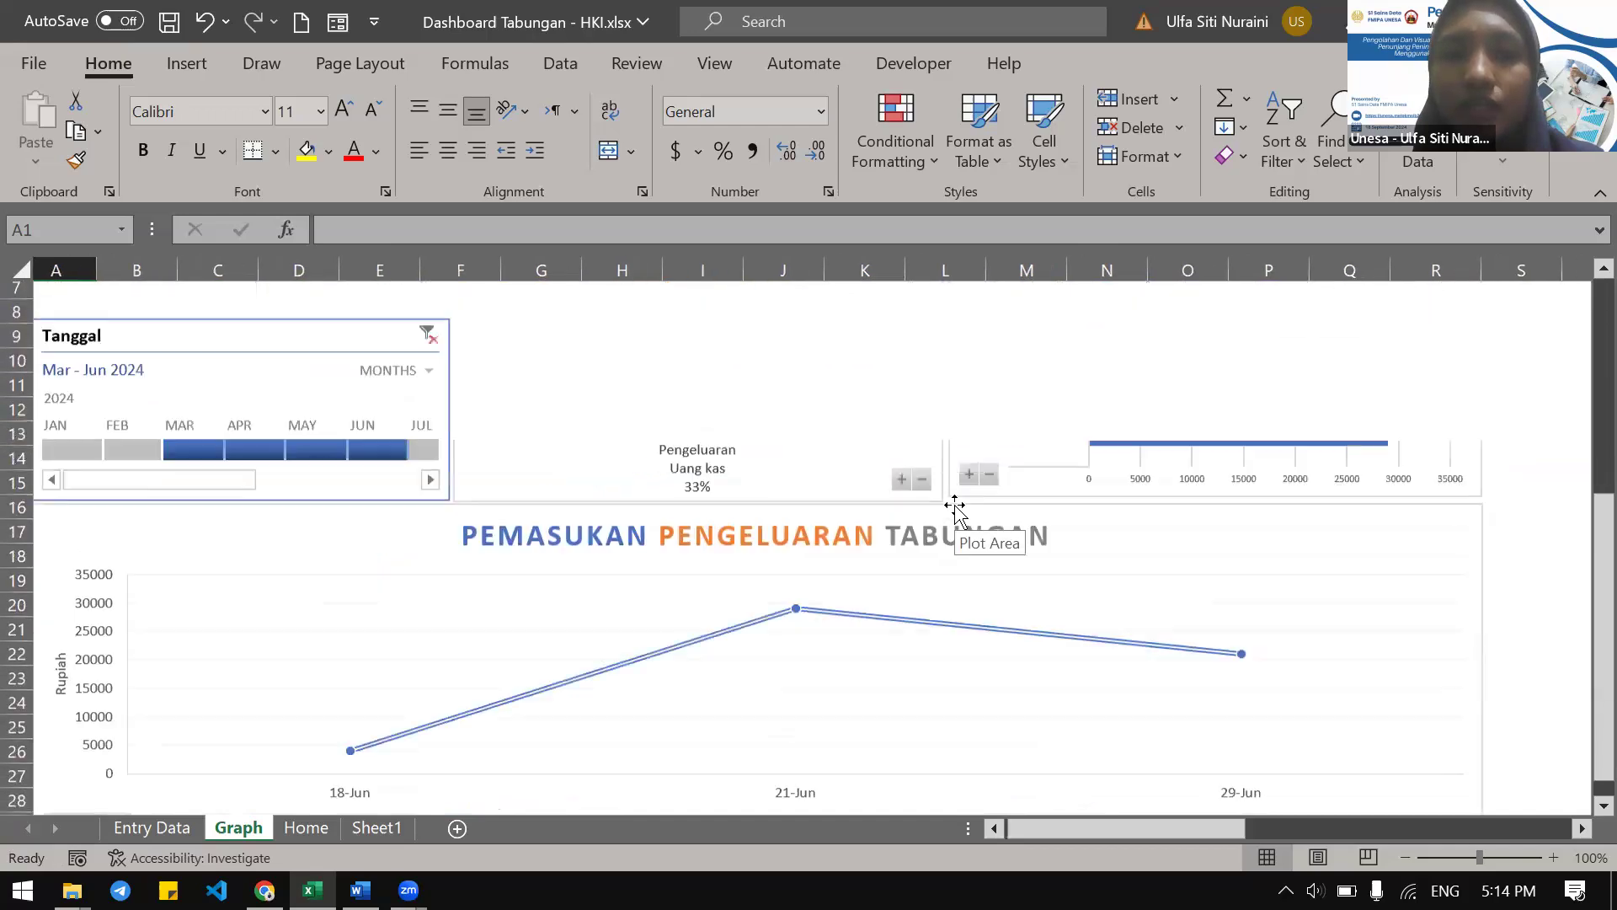
scroll(954, 505, "up", 2)
Set the Tipe slicer to Tabungan and check the charts for the selected date range
left_click(373, 454)
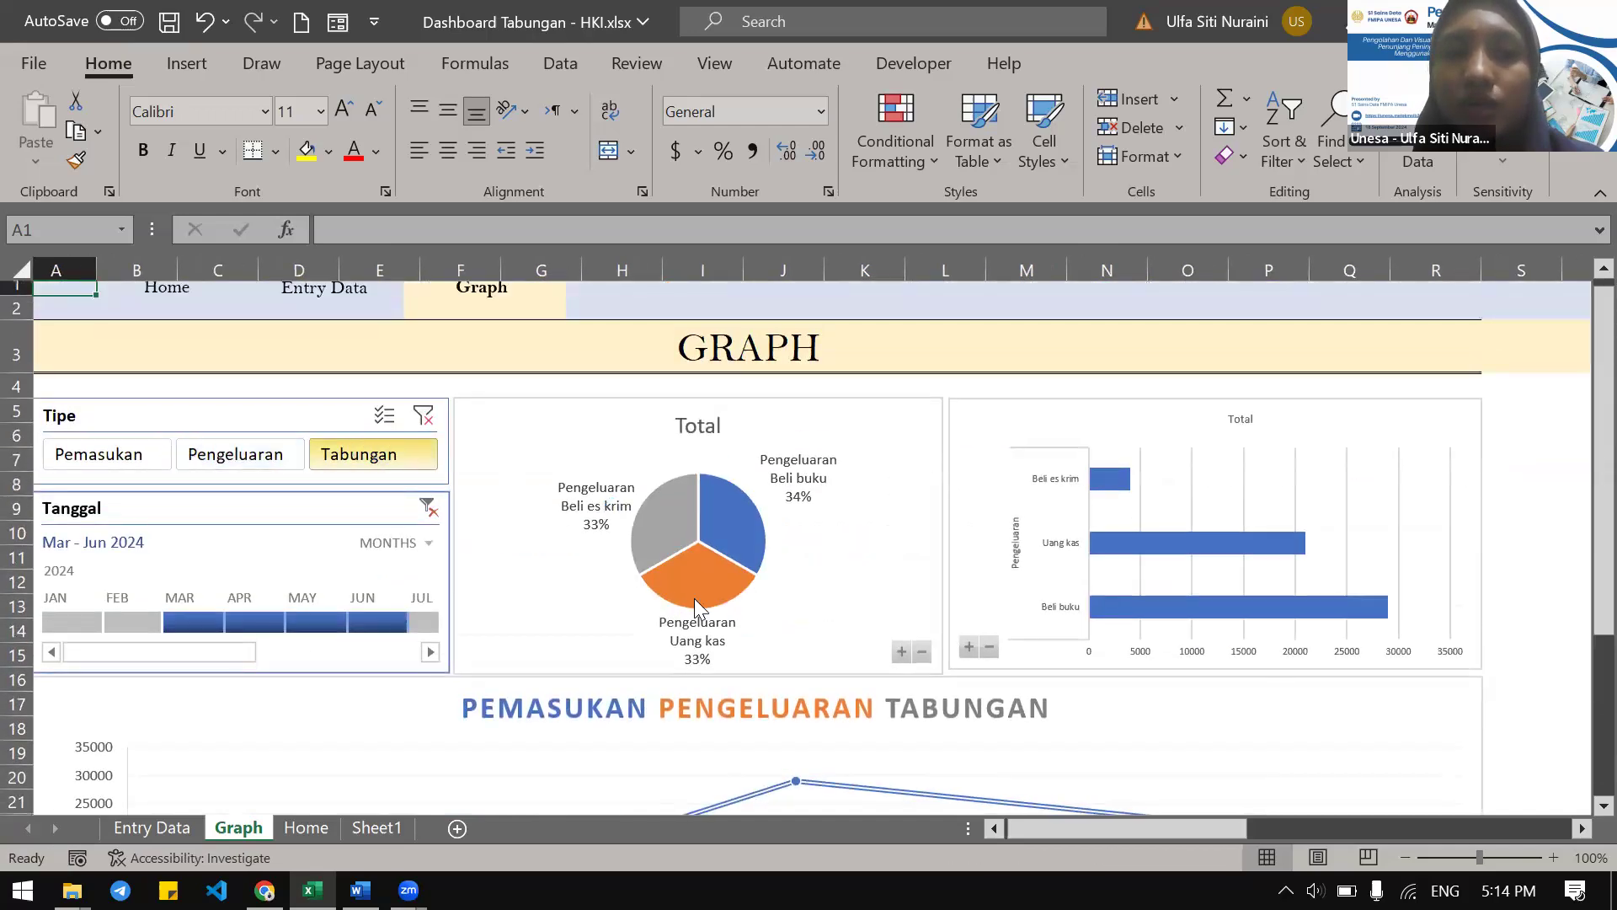
scroll(696, 620, "down", 2)
scroll(697, 621, "up", 2)
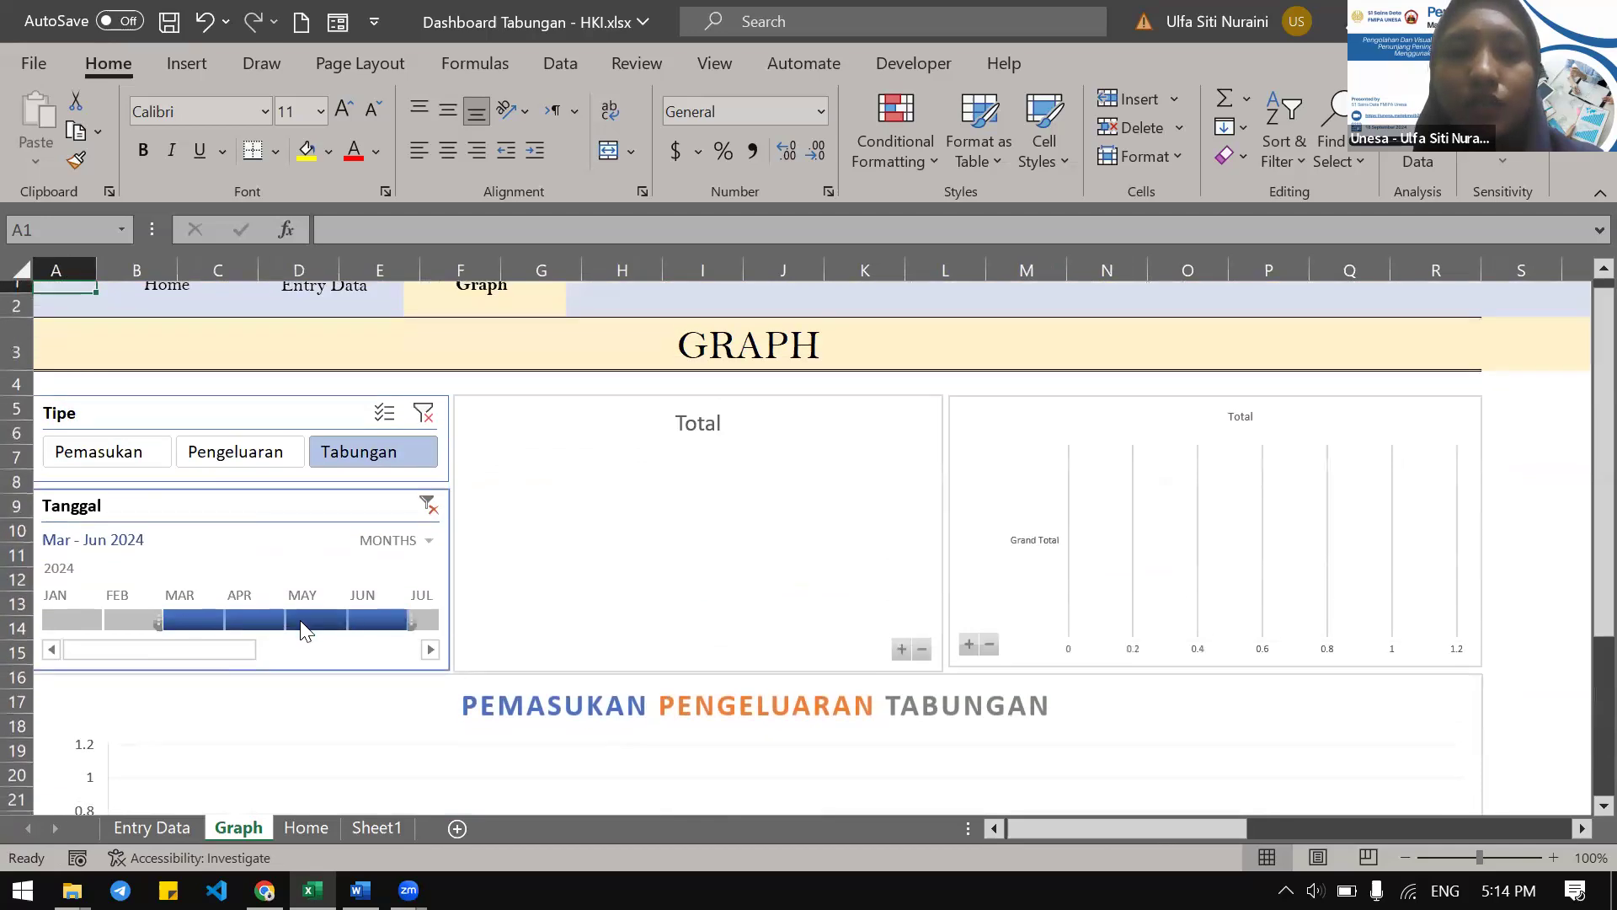
scroll(300, 621, "left", 2)
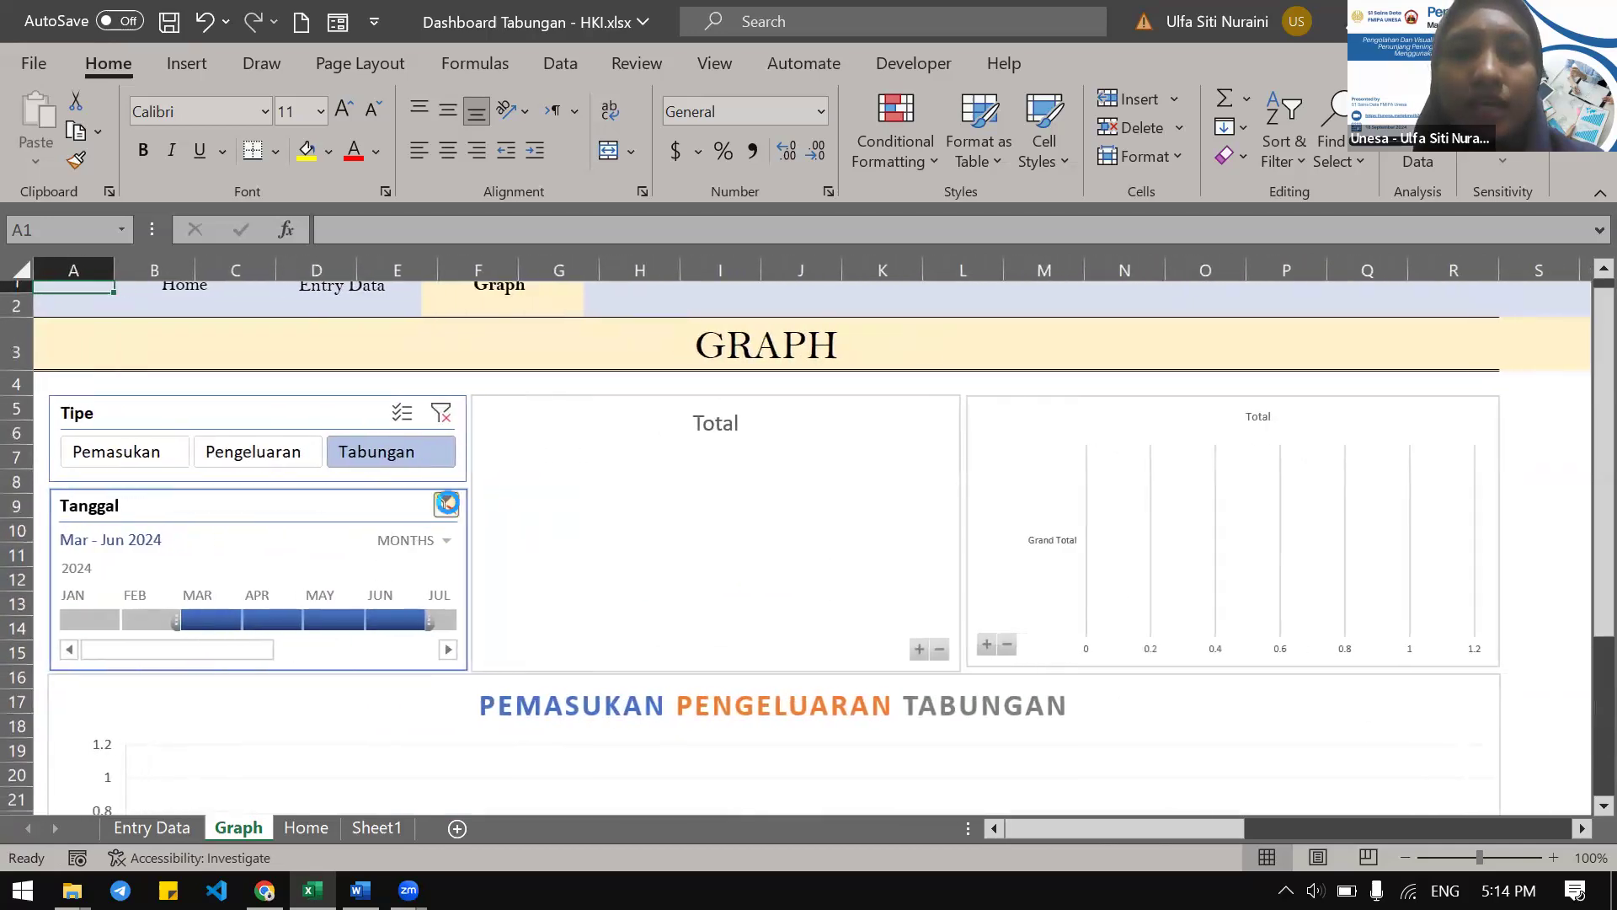
Clear the Tanggal timeline filter to include all periods and review the Tabungan charts
left_click(447, 503)
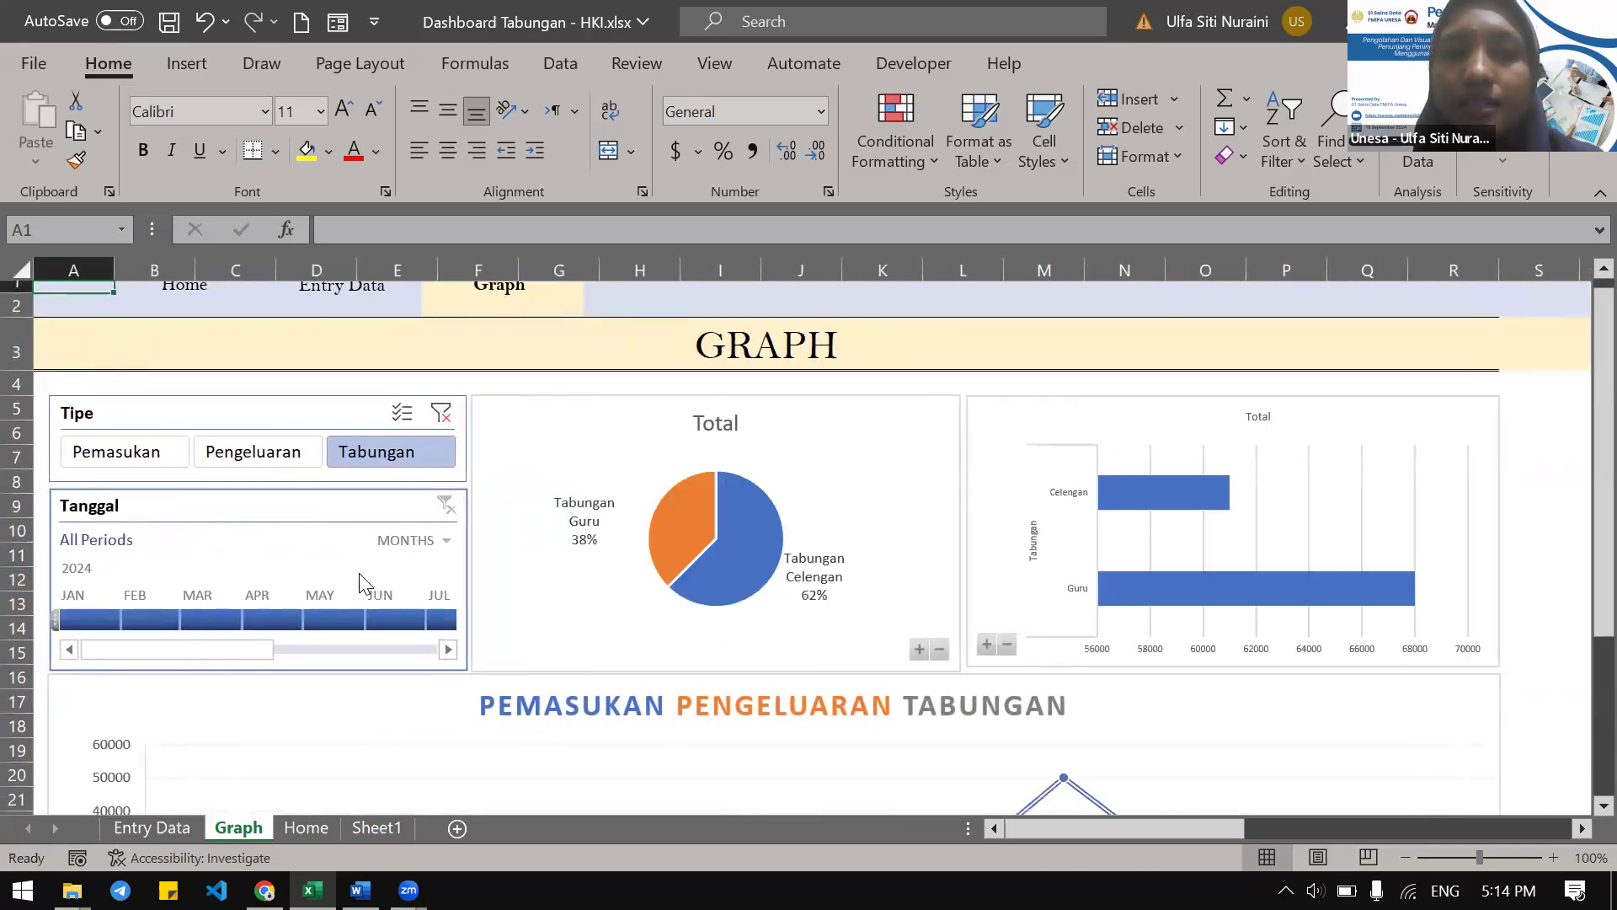
left_click(359, 573)
scroll(624, 684, "down", 6)
scroll(624, 684, "up", 1)
scroll(624, 684, "right", 3)
scroll(624, 684, "left", 4)
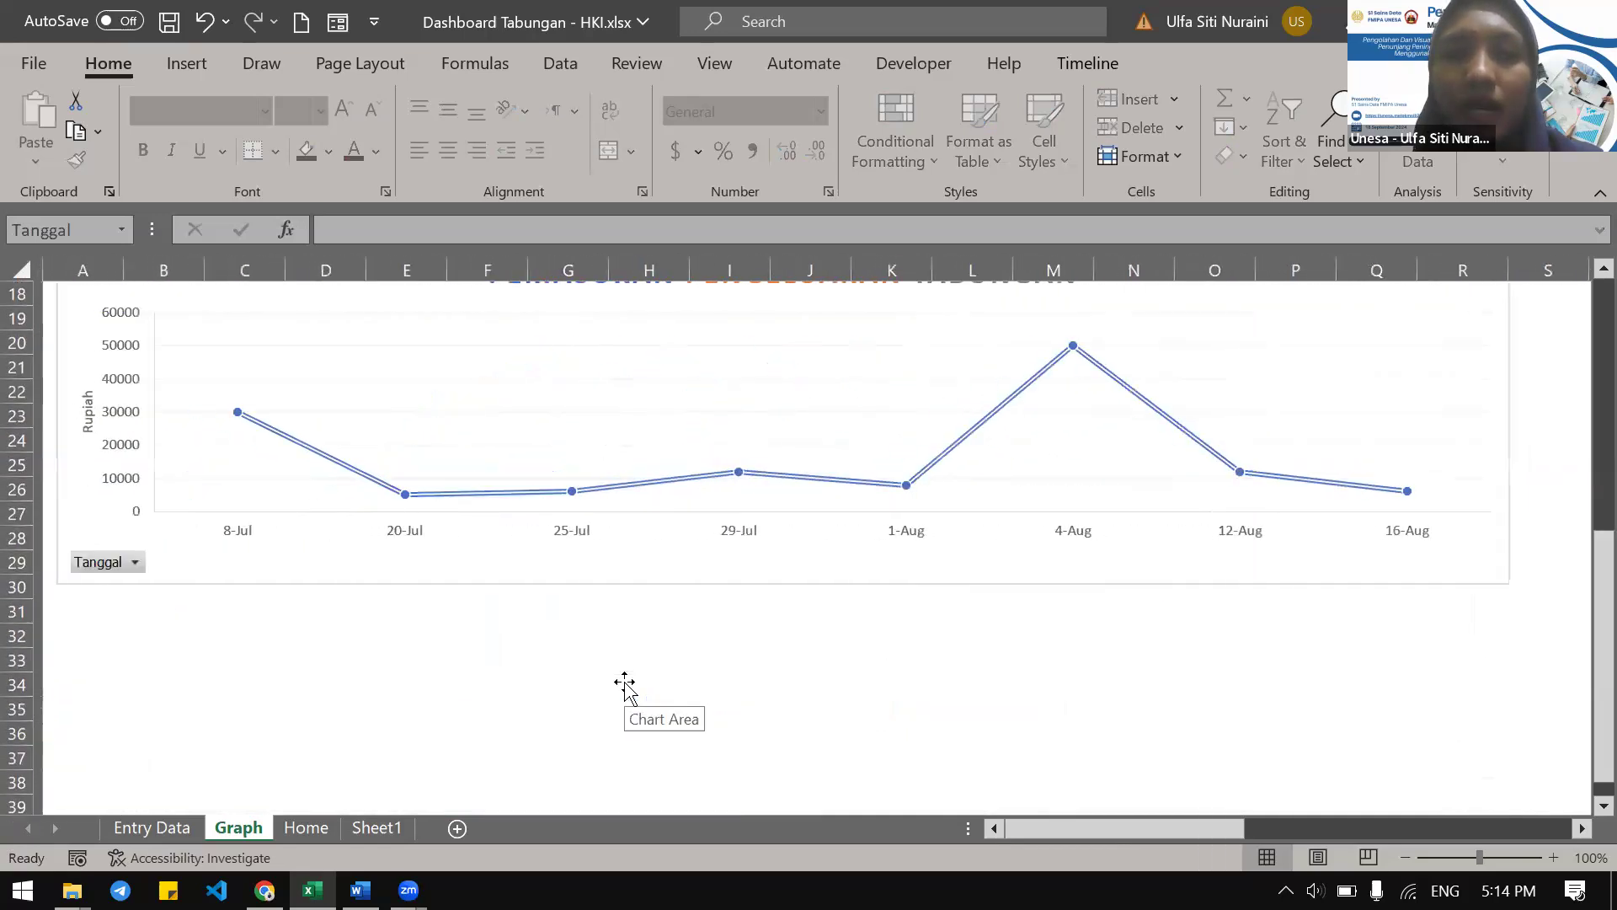
scroll(624, 684, "up", 5)
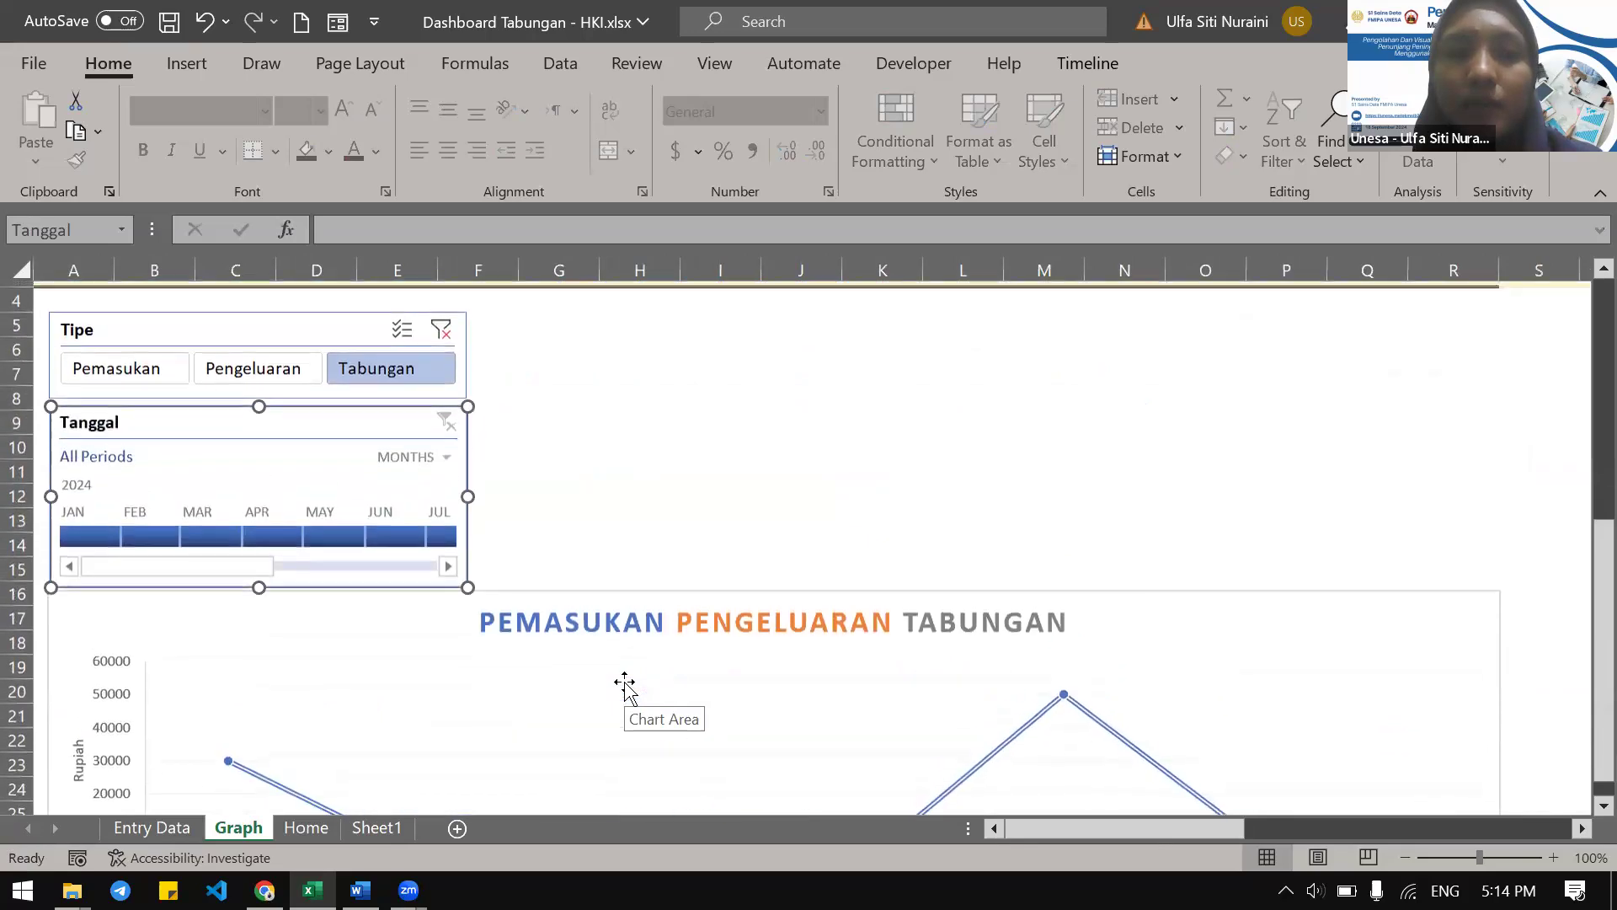
scroll(625, 684, "up", 1)
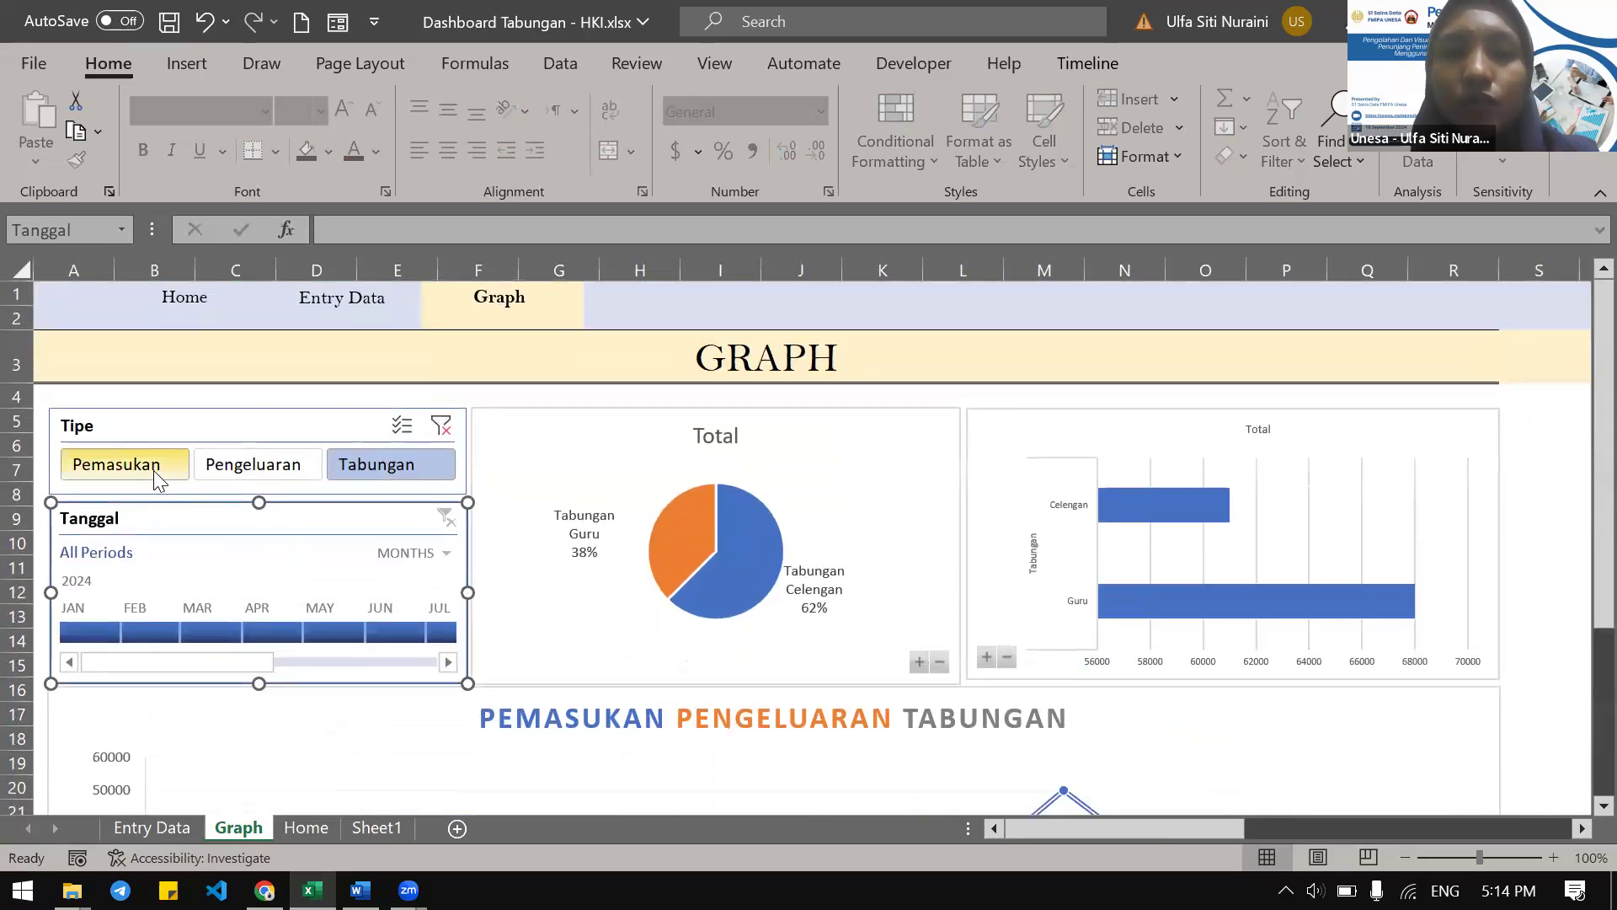
Extend the Tipe slicer selection to Pemasukan, Pengeluaran and Tabungan together and review the pie, bar and line charts
left_click(153, 470, "shift")
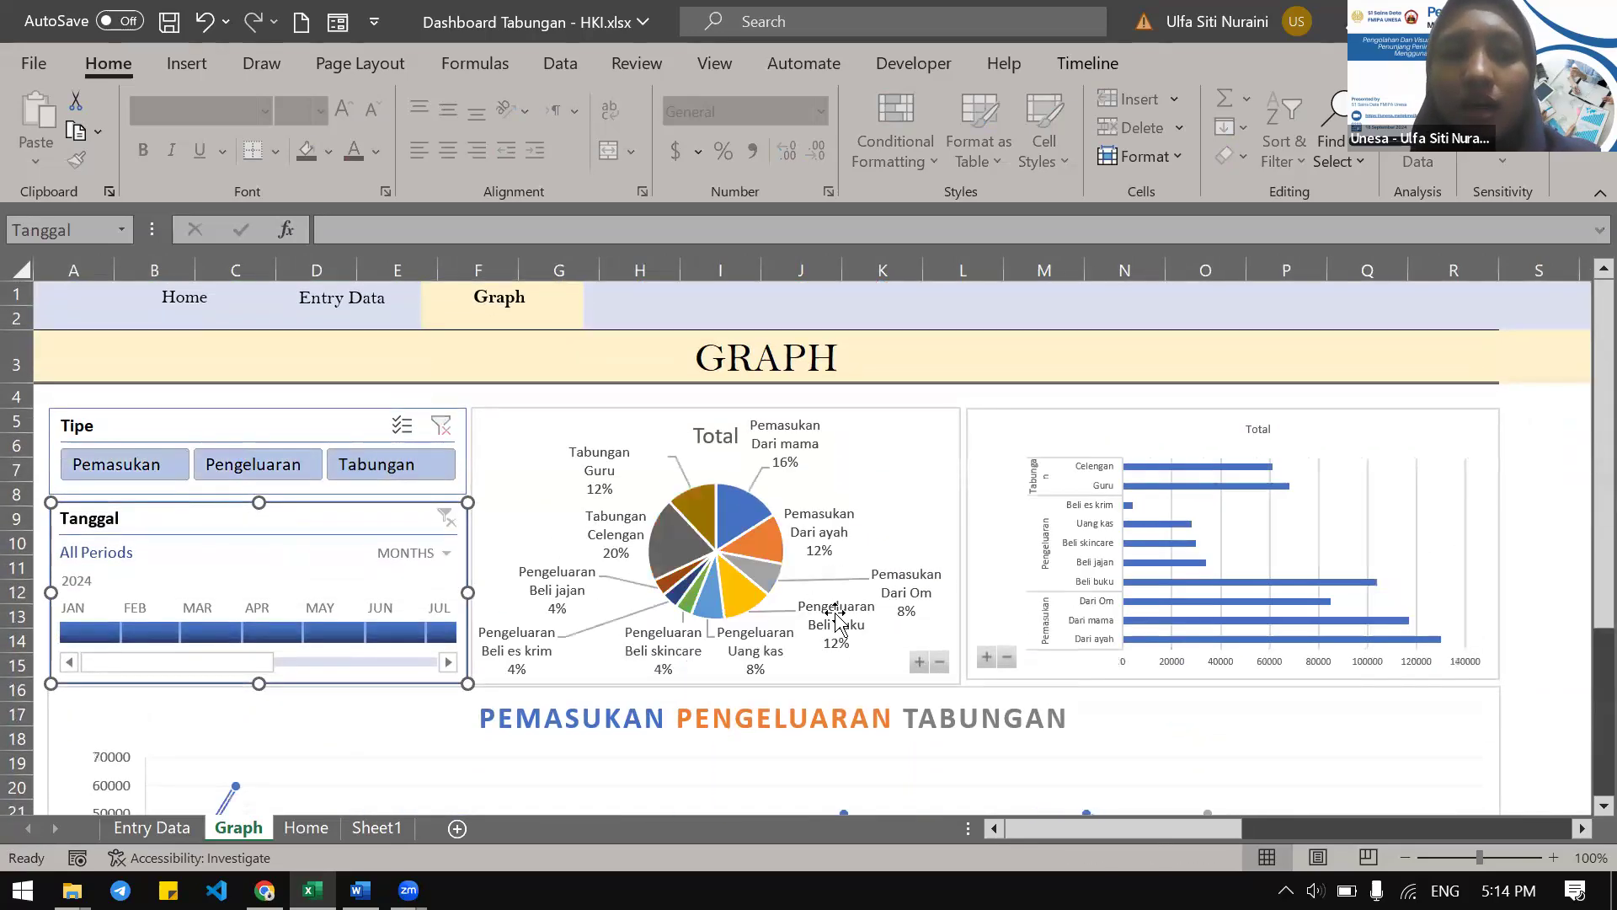
scroll(837, 622, "down", 4)
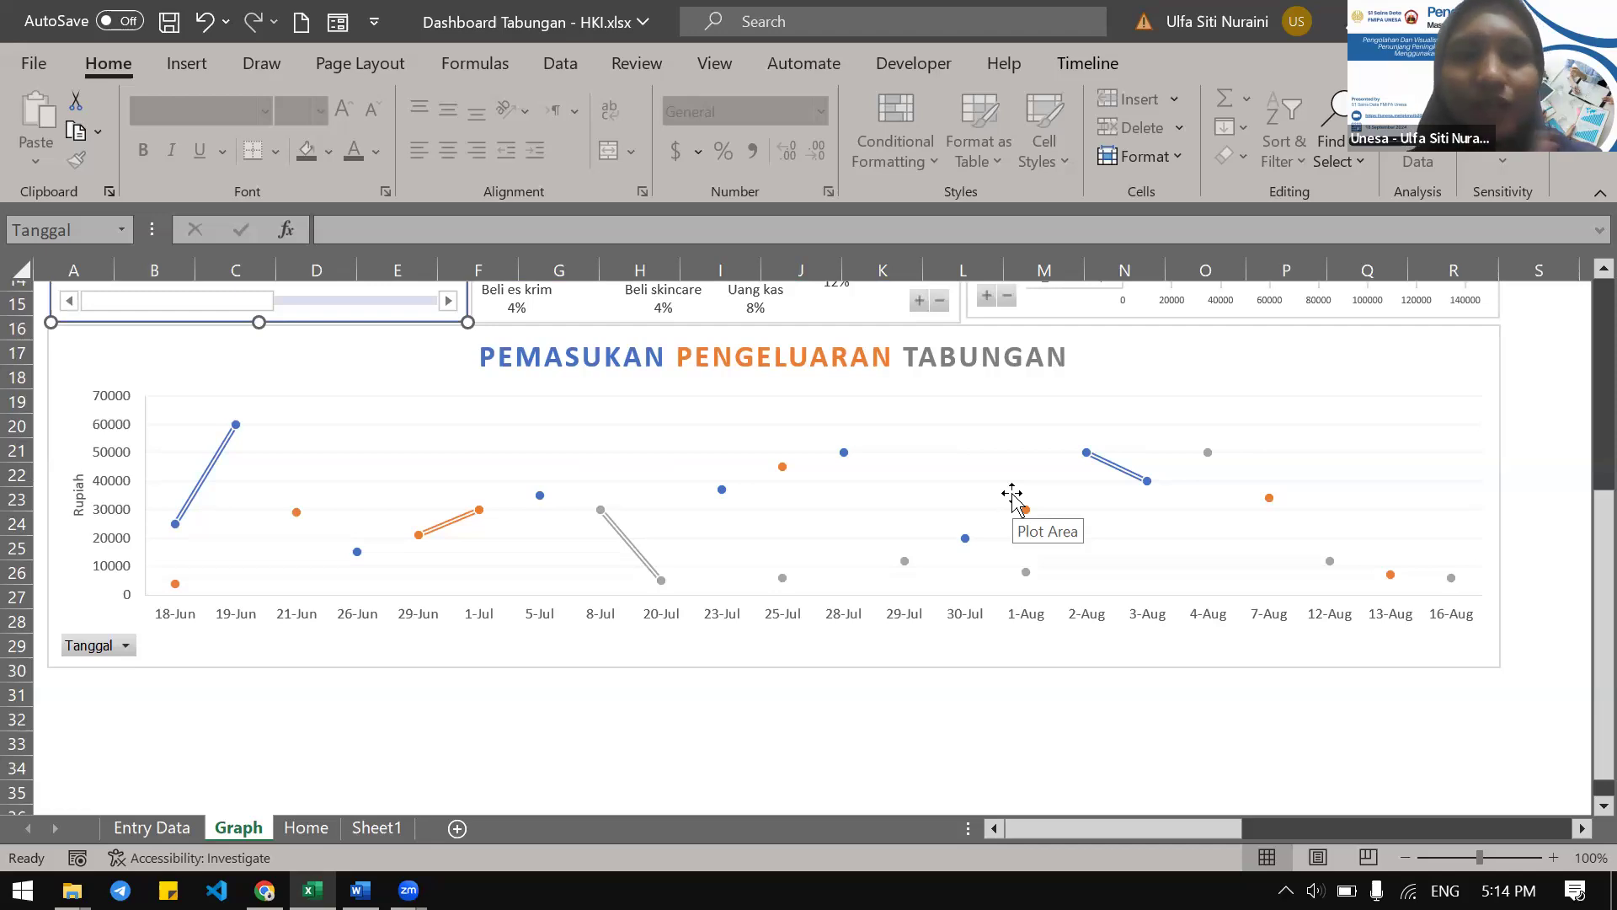
scroll(773, 623, "up", 5)
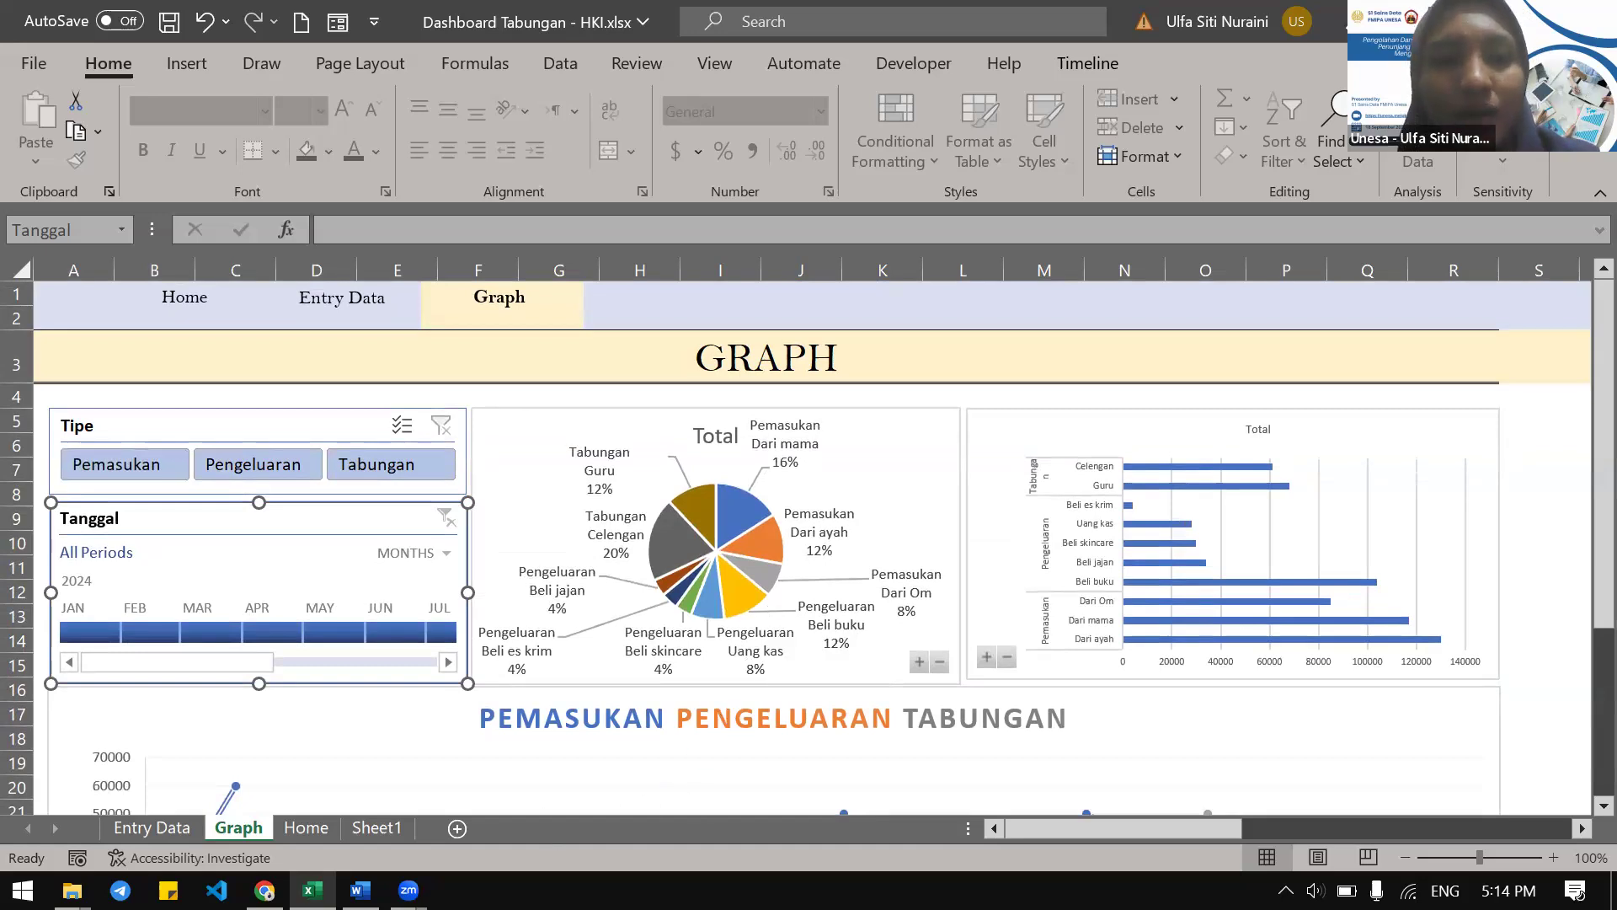
Switch to the Dashboard Tabungan module PDF in Chrome and review section 6.2 on creating the Entry Data sheet and its table
mouse_move(265, 890)
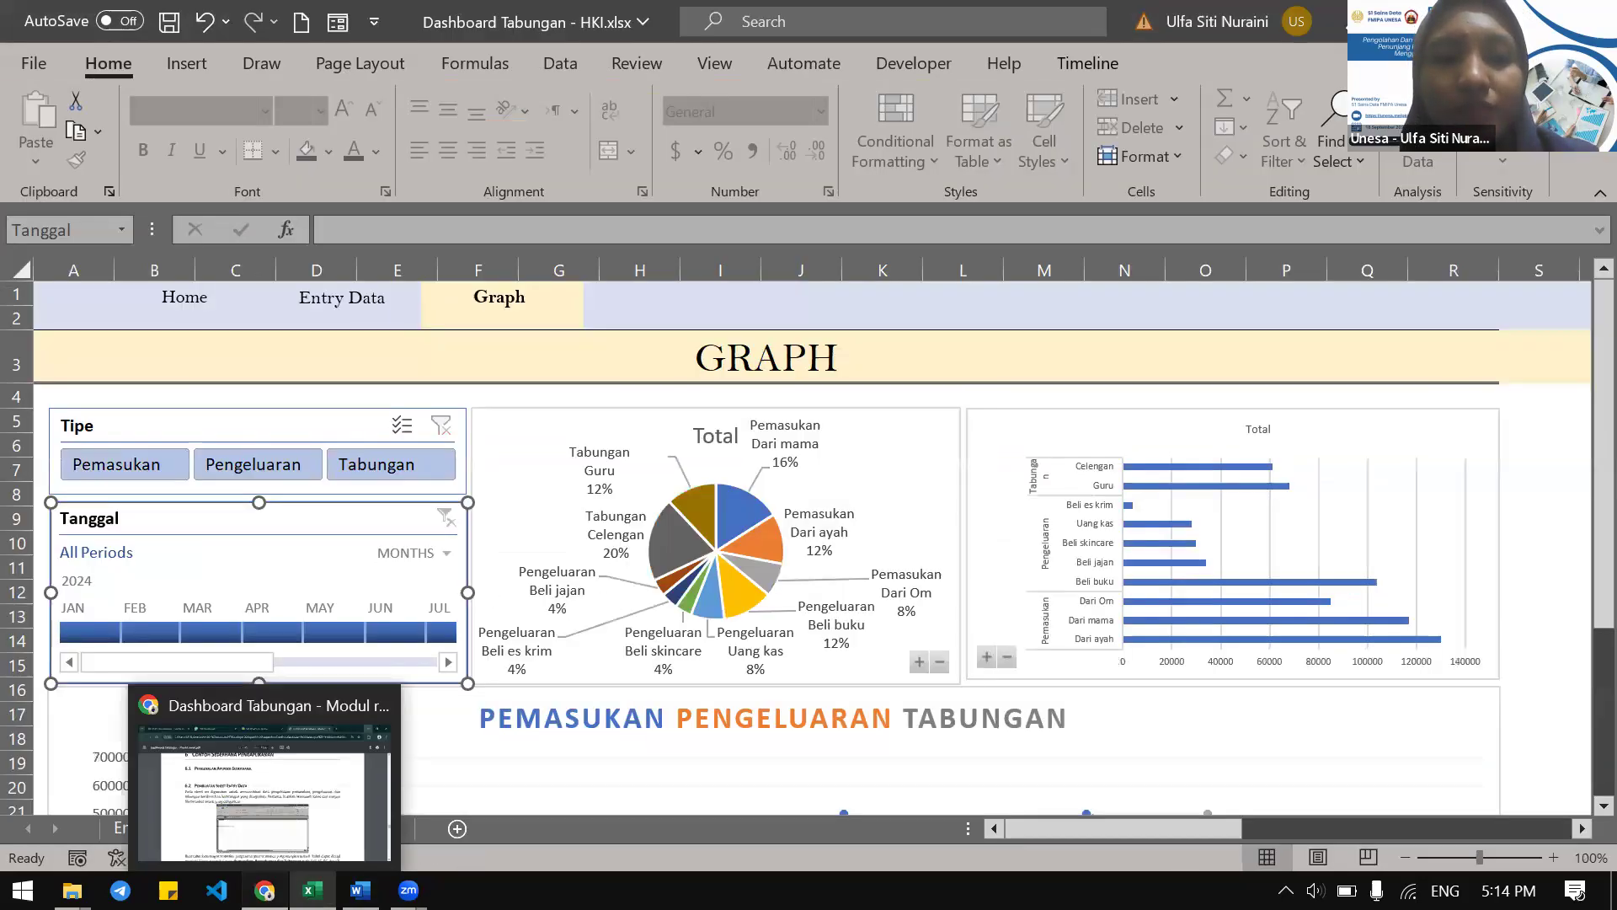
left_click(264, 891)
scroll(819, 437, "down", 8)
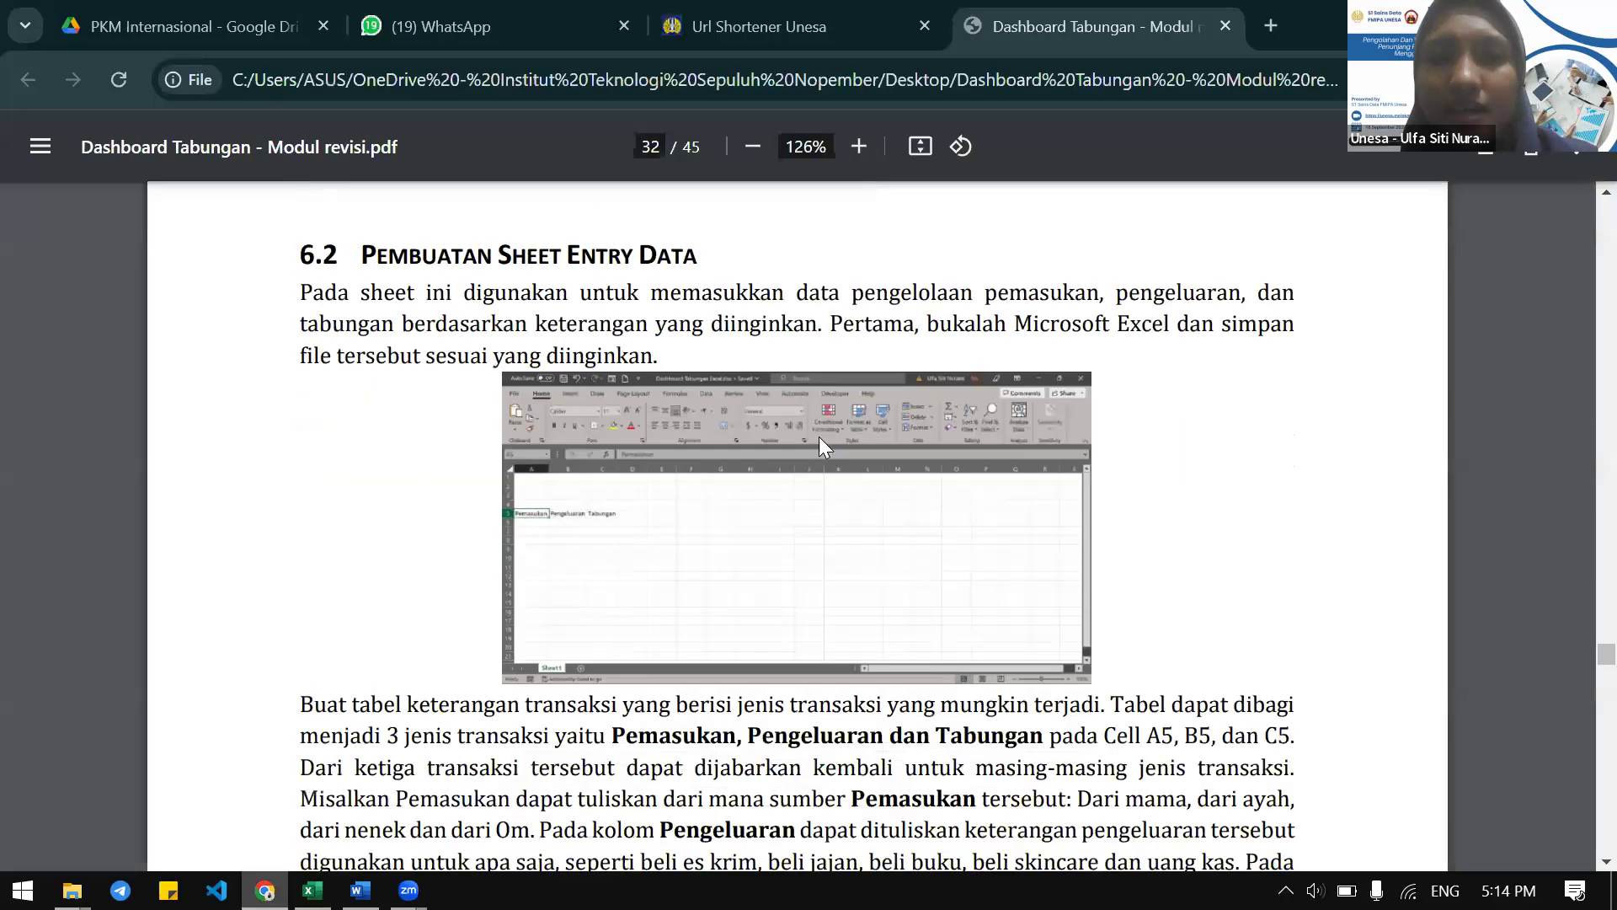
scroll(818, 436, "down", 10)
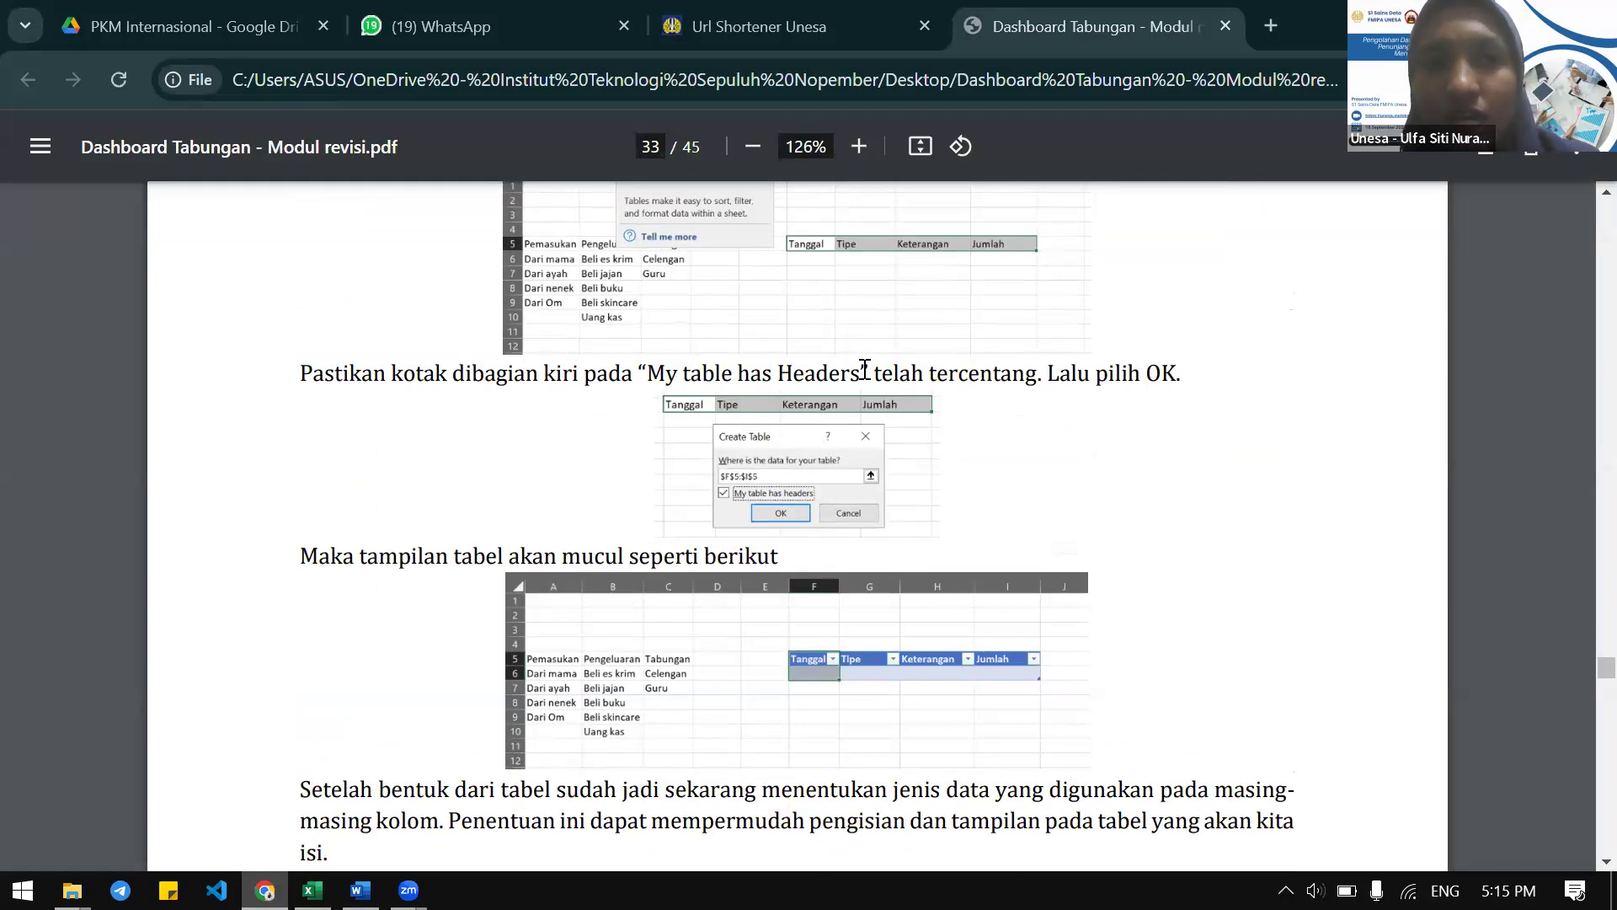
scroll(864, 369, "up", 3)
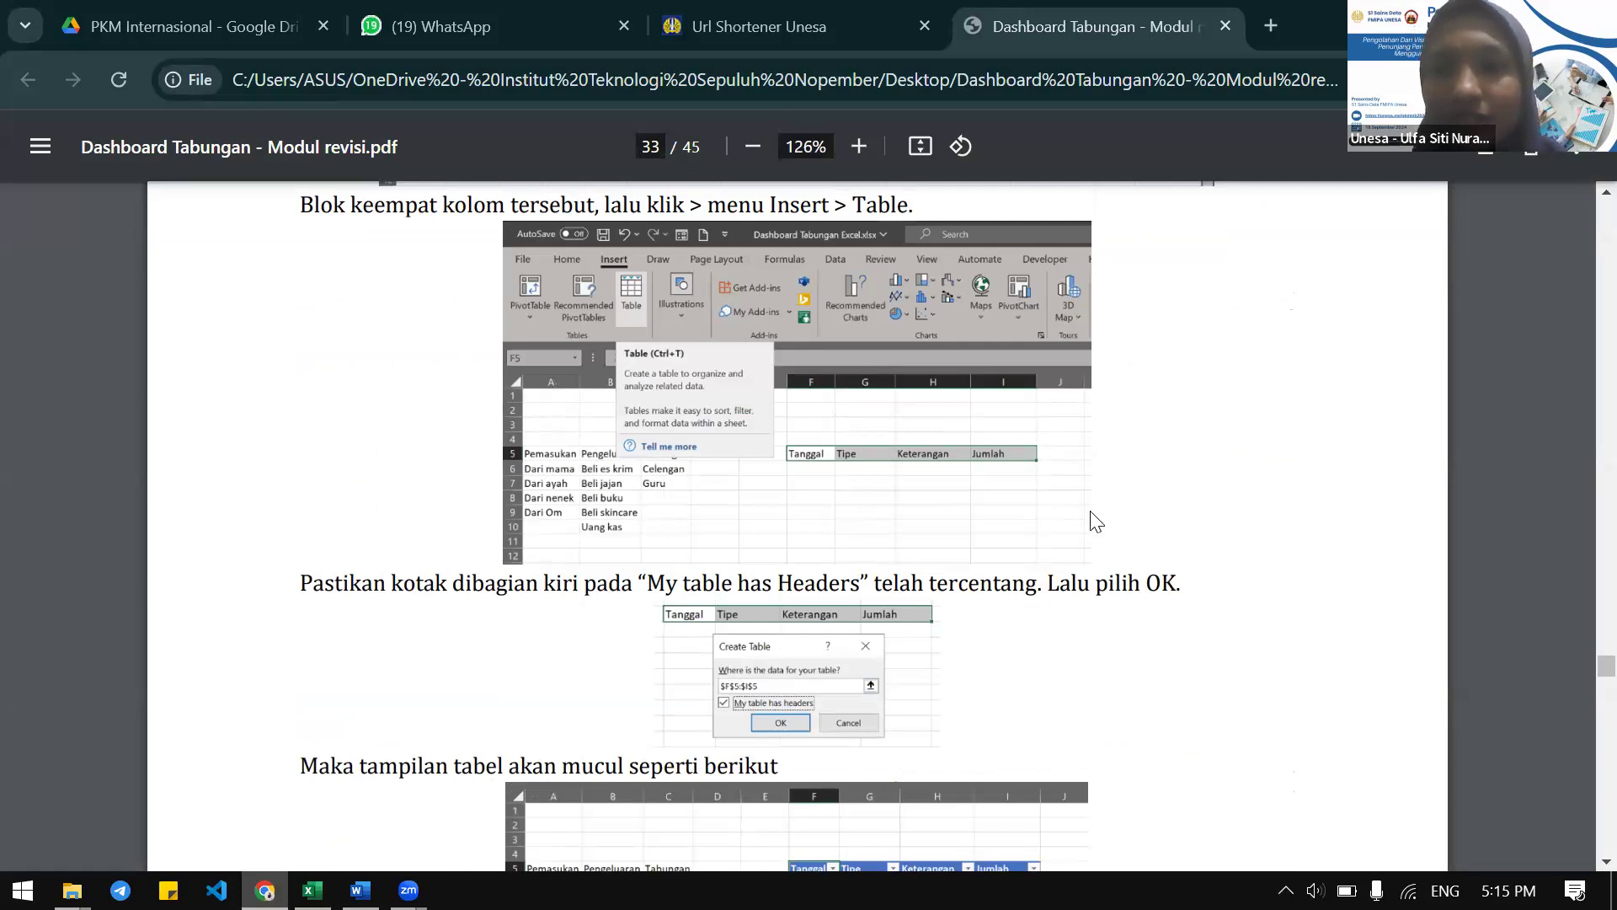
scroll(1095, 520, "up", 3)
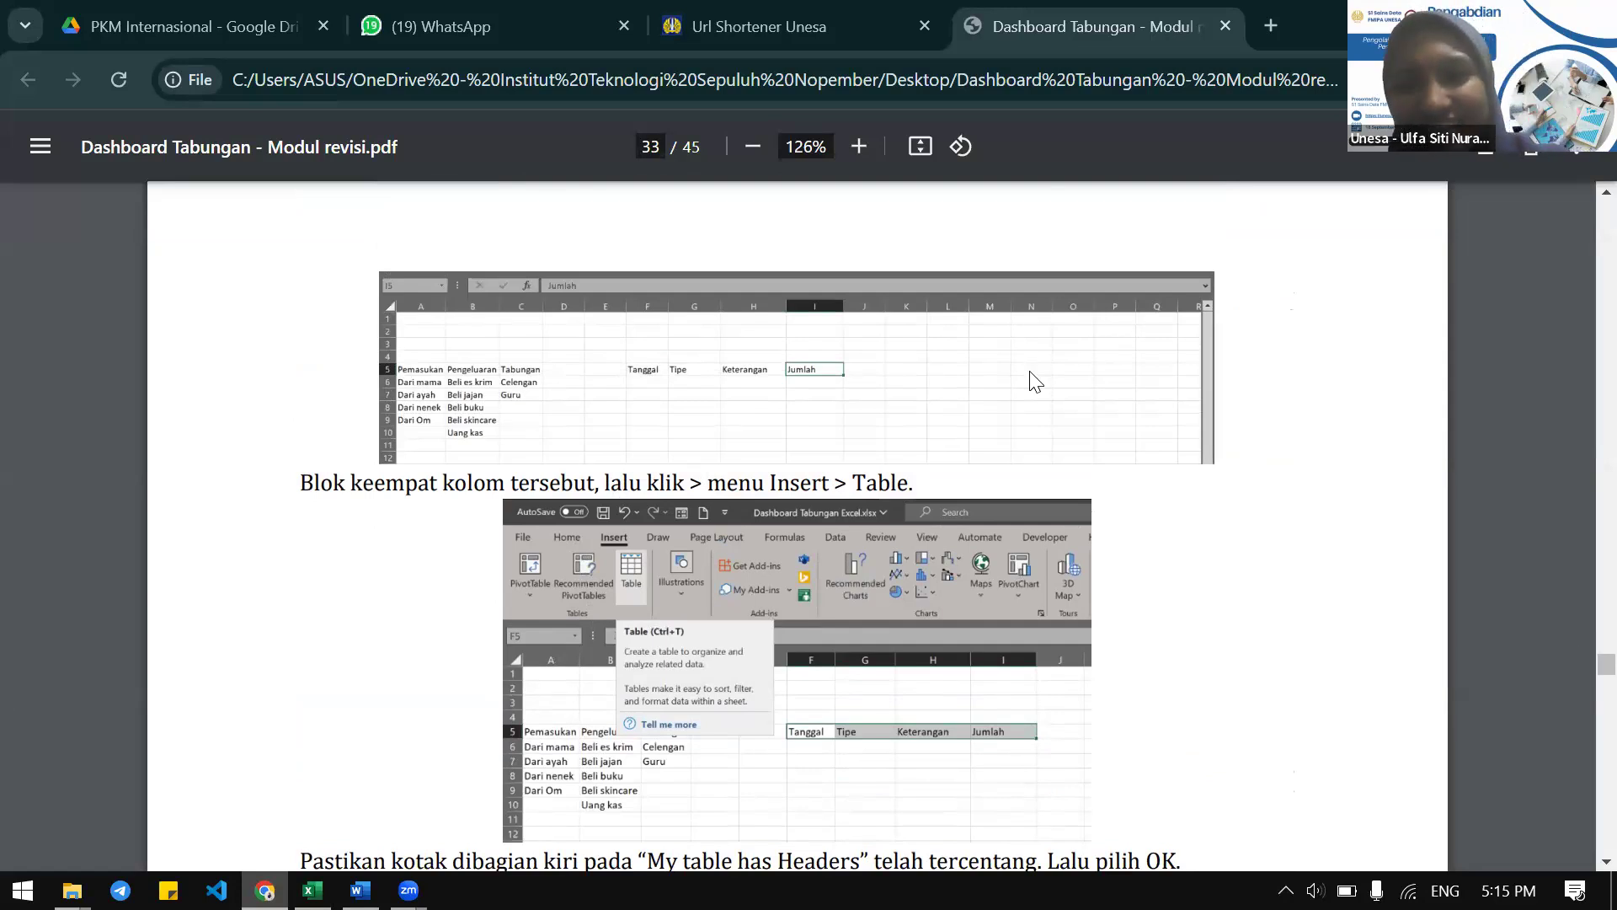
Go back to the module's Daftar Isi page and read through the chapters on worksheet basics and mathematical functions
scroll(1035, 382, "up", 10)
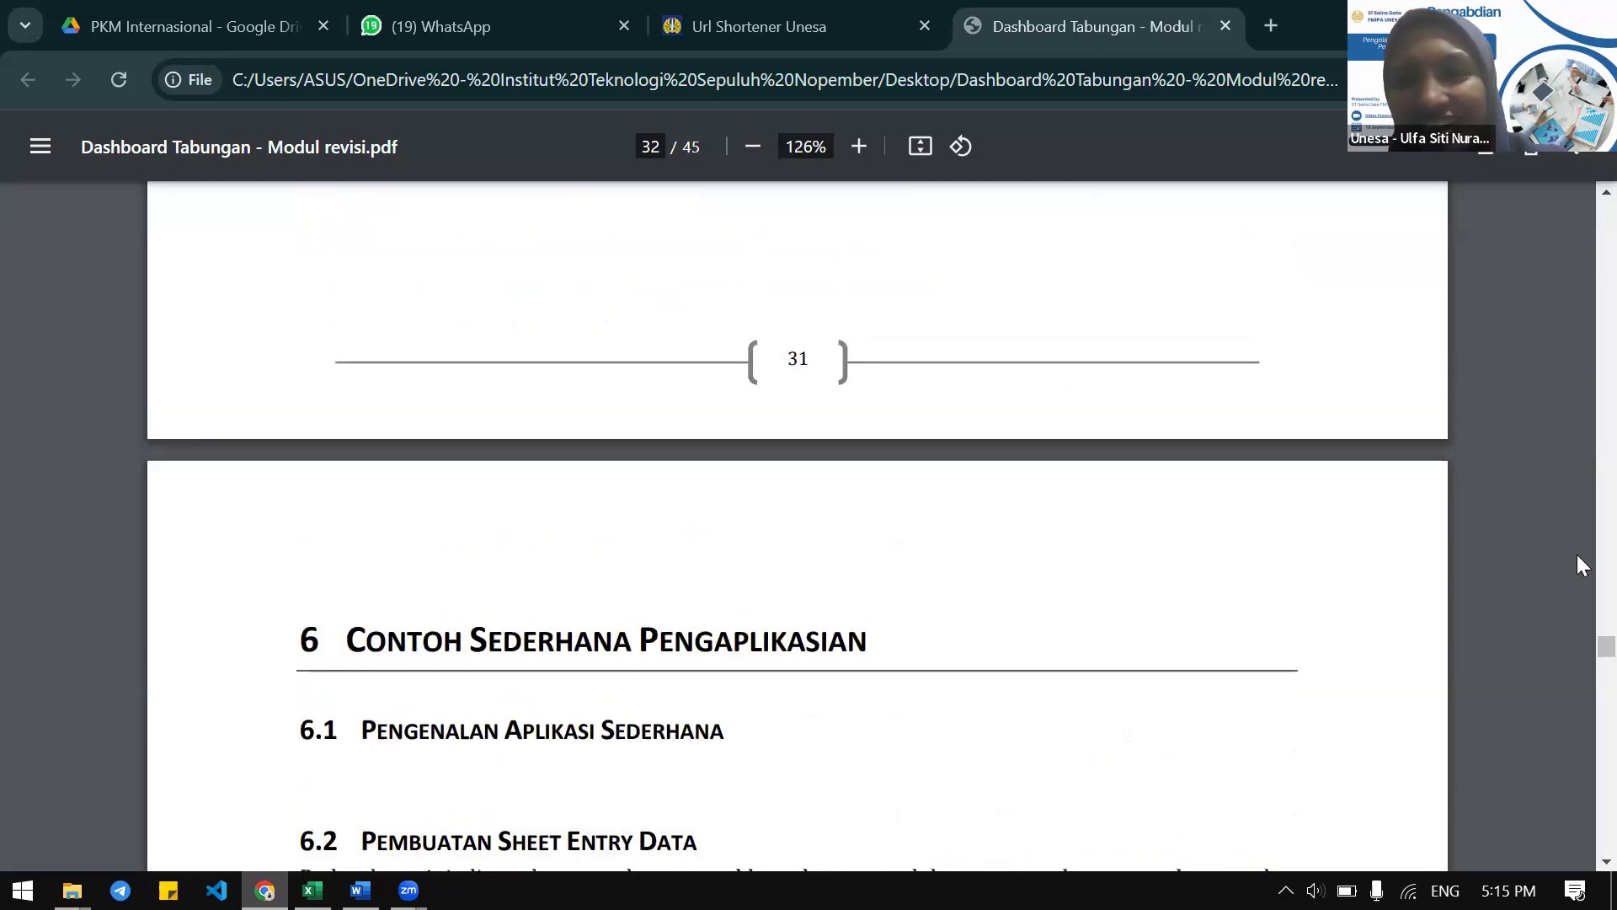
scroll(1577, 654, "up", 5)
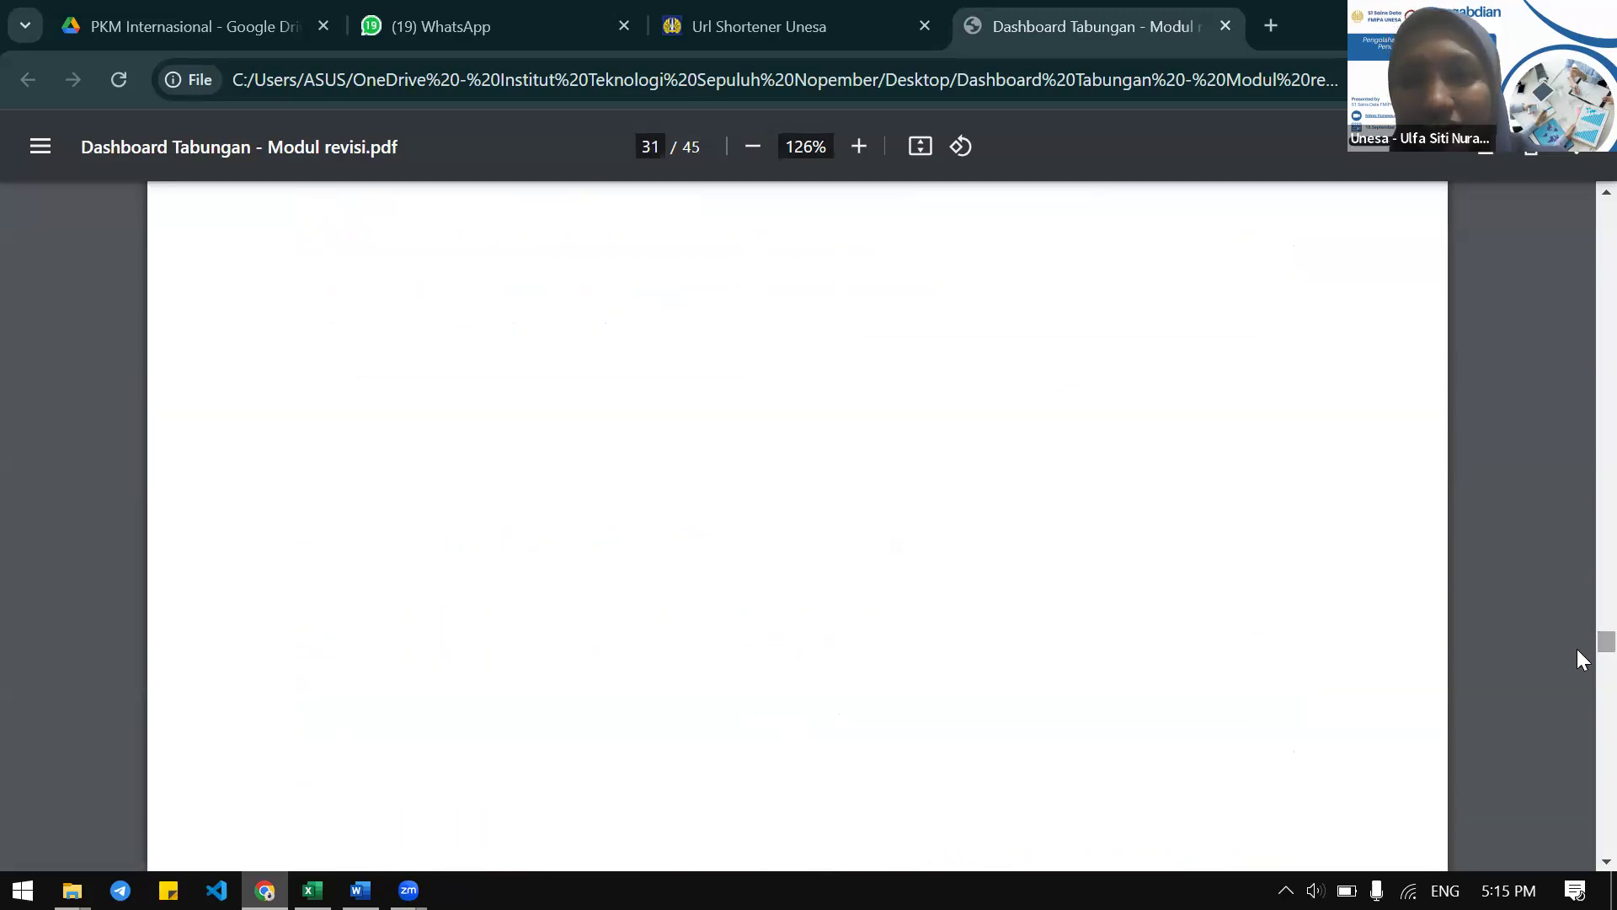
scroll(1577, 648, "up", 20)
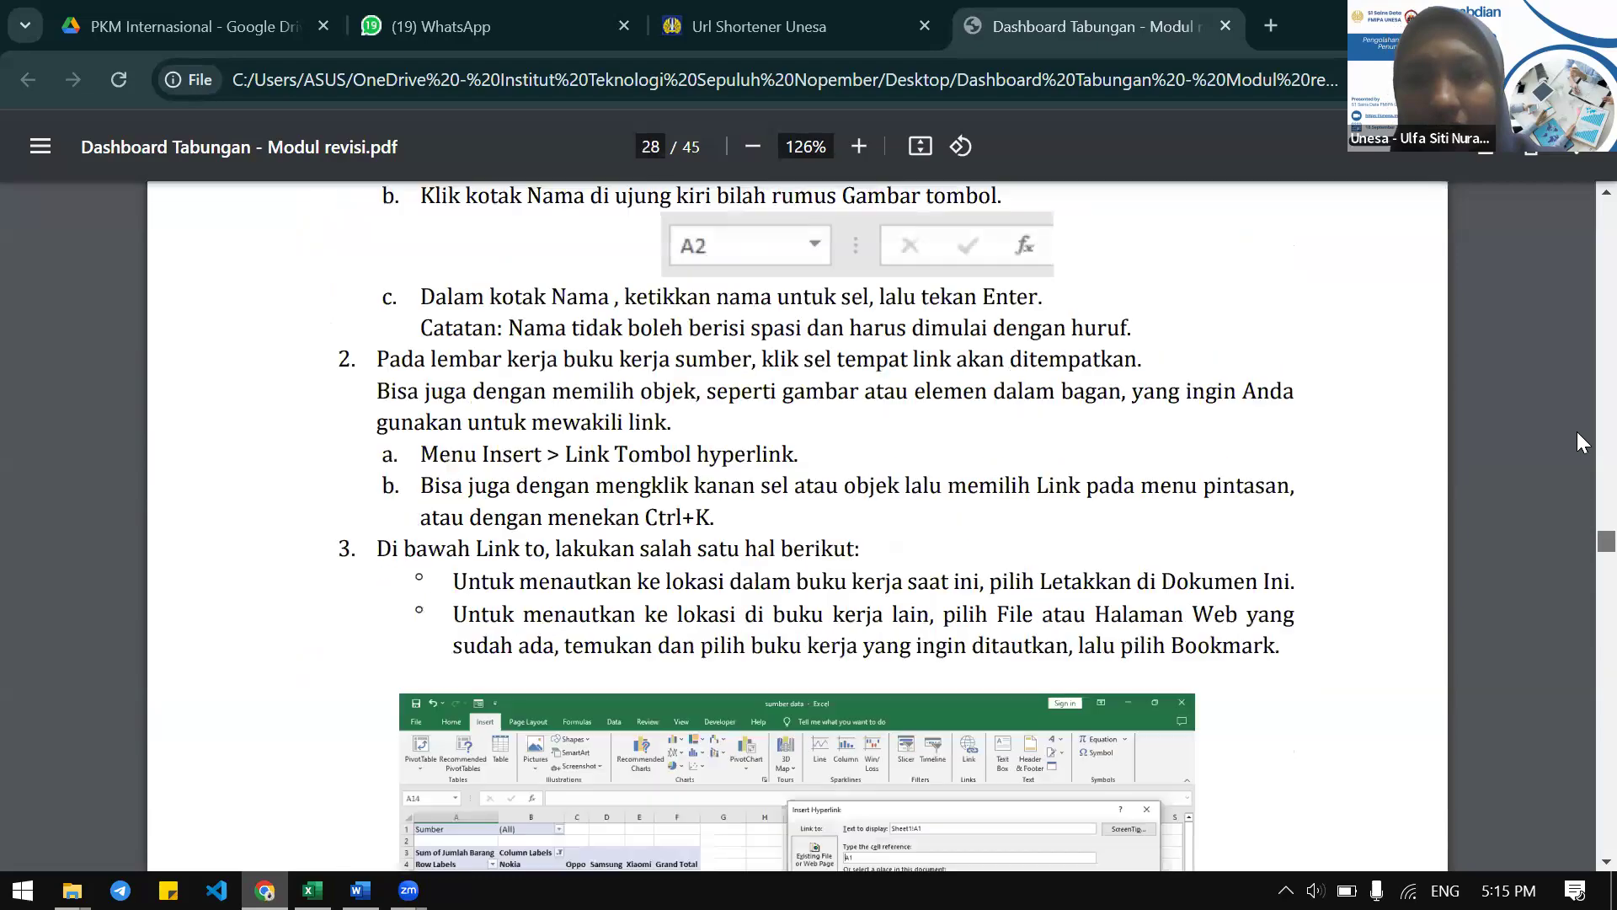
scroll(1577, 350, "up", 20)
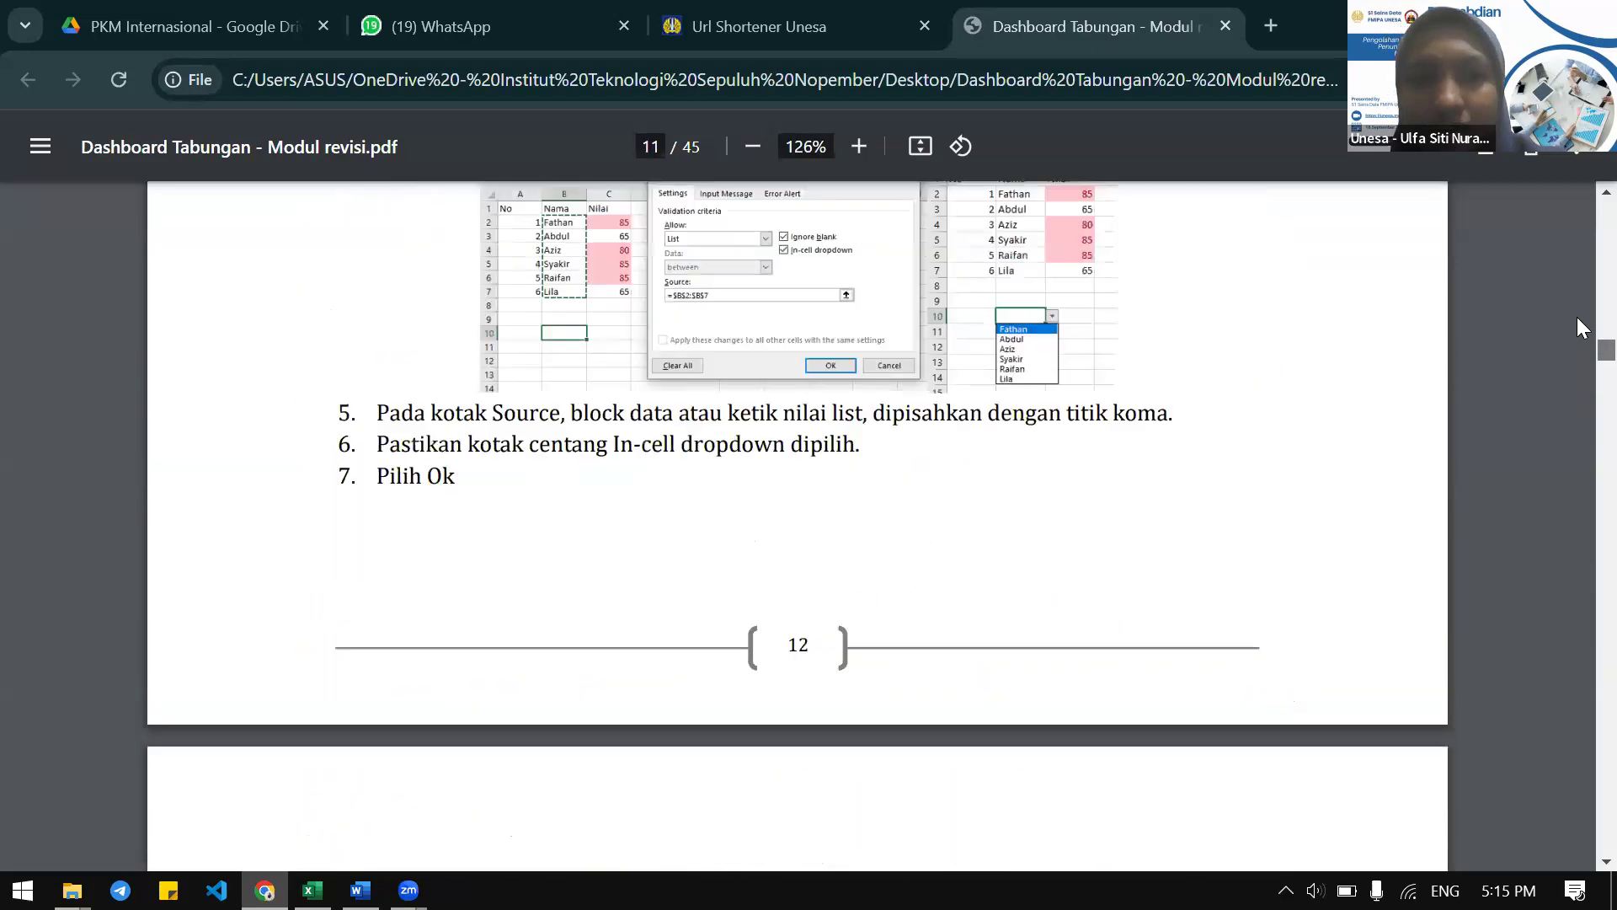
scroll(1577, 302, "up", 20)
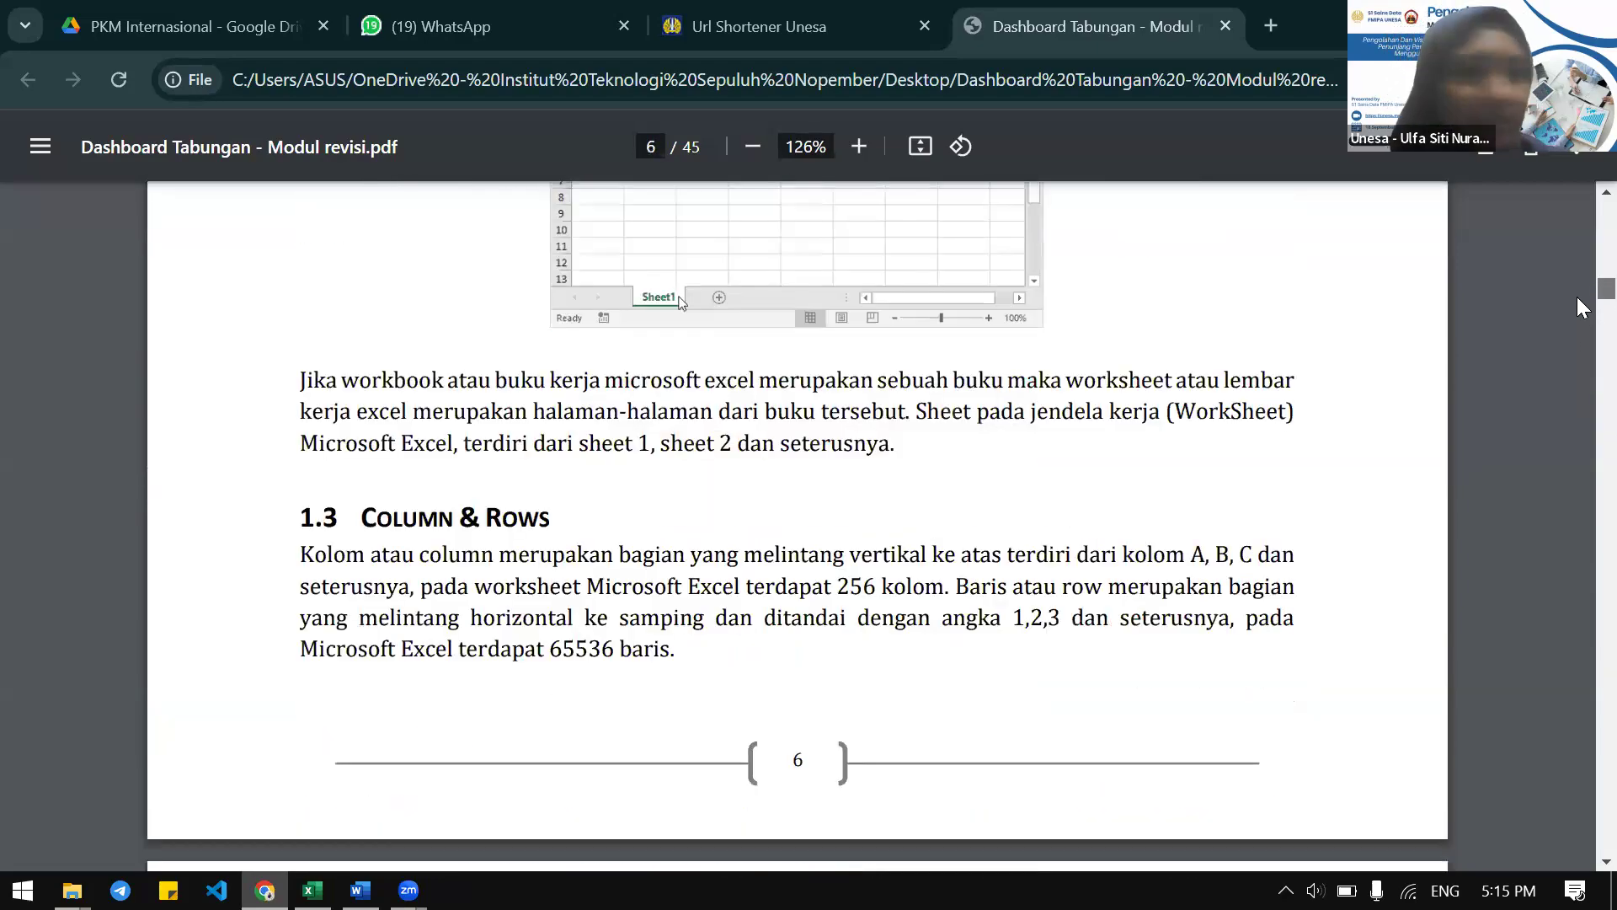
mouse_move(1577, 240)
left_mouse_down()
mouse_move(1577, 274)
mouse_move(1577, 256)
left_mouse_up()
scroll(1577, 256, "up", 6)
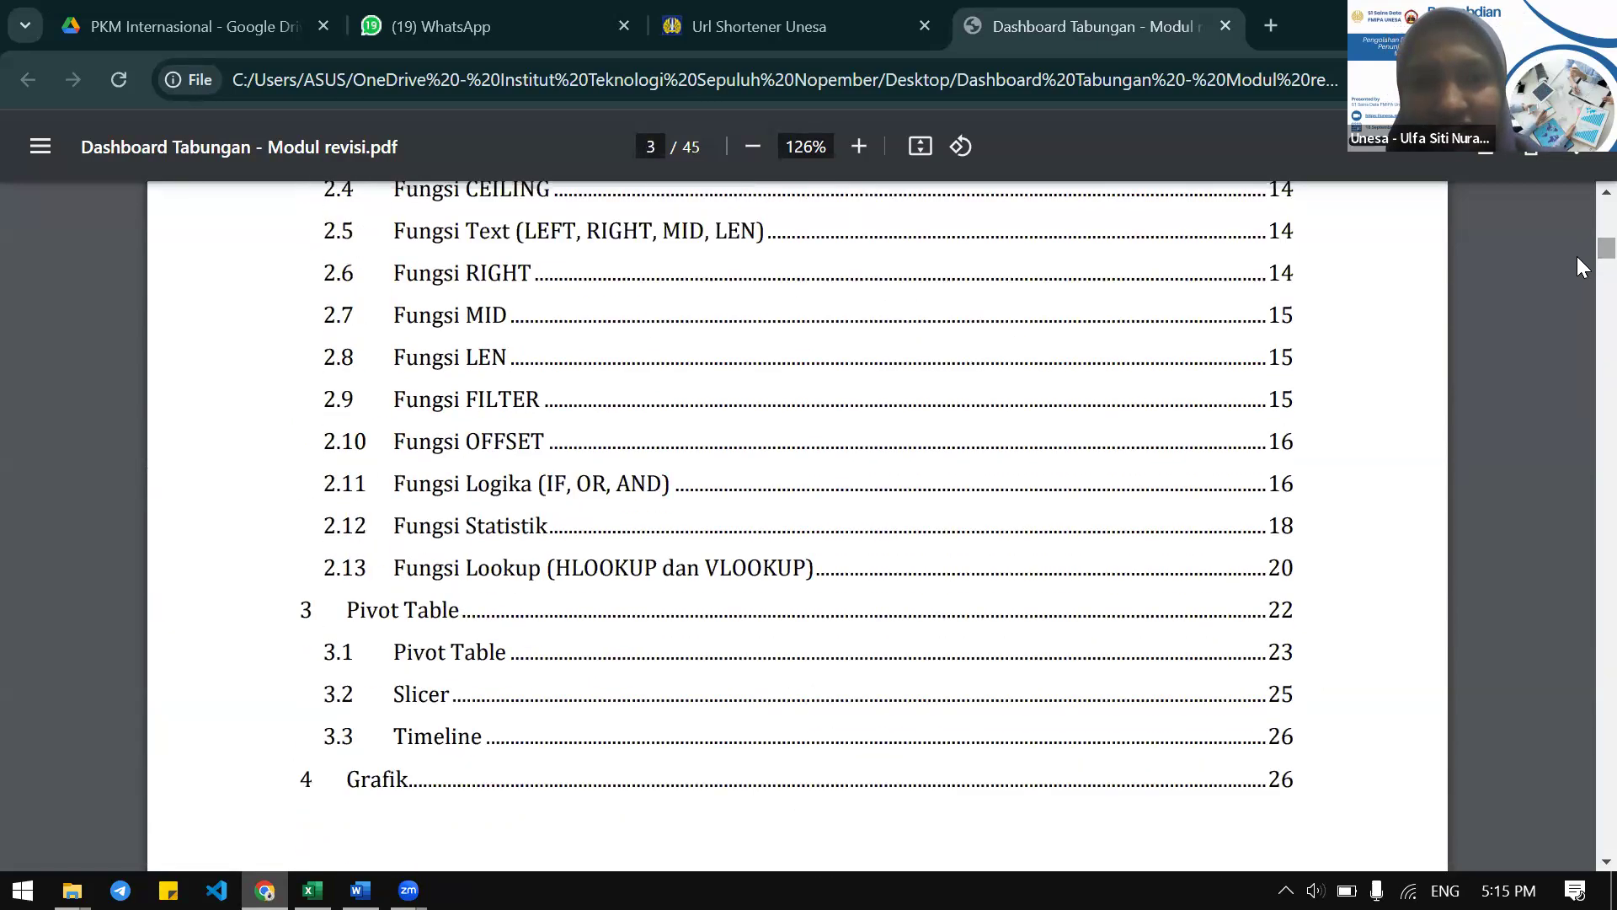
scroll(855, 457, "up", 8)
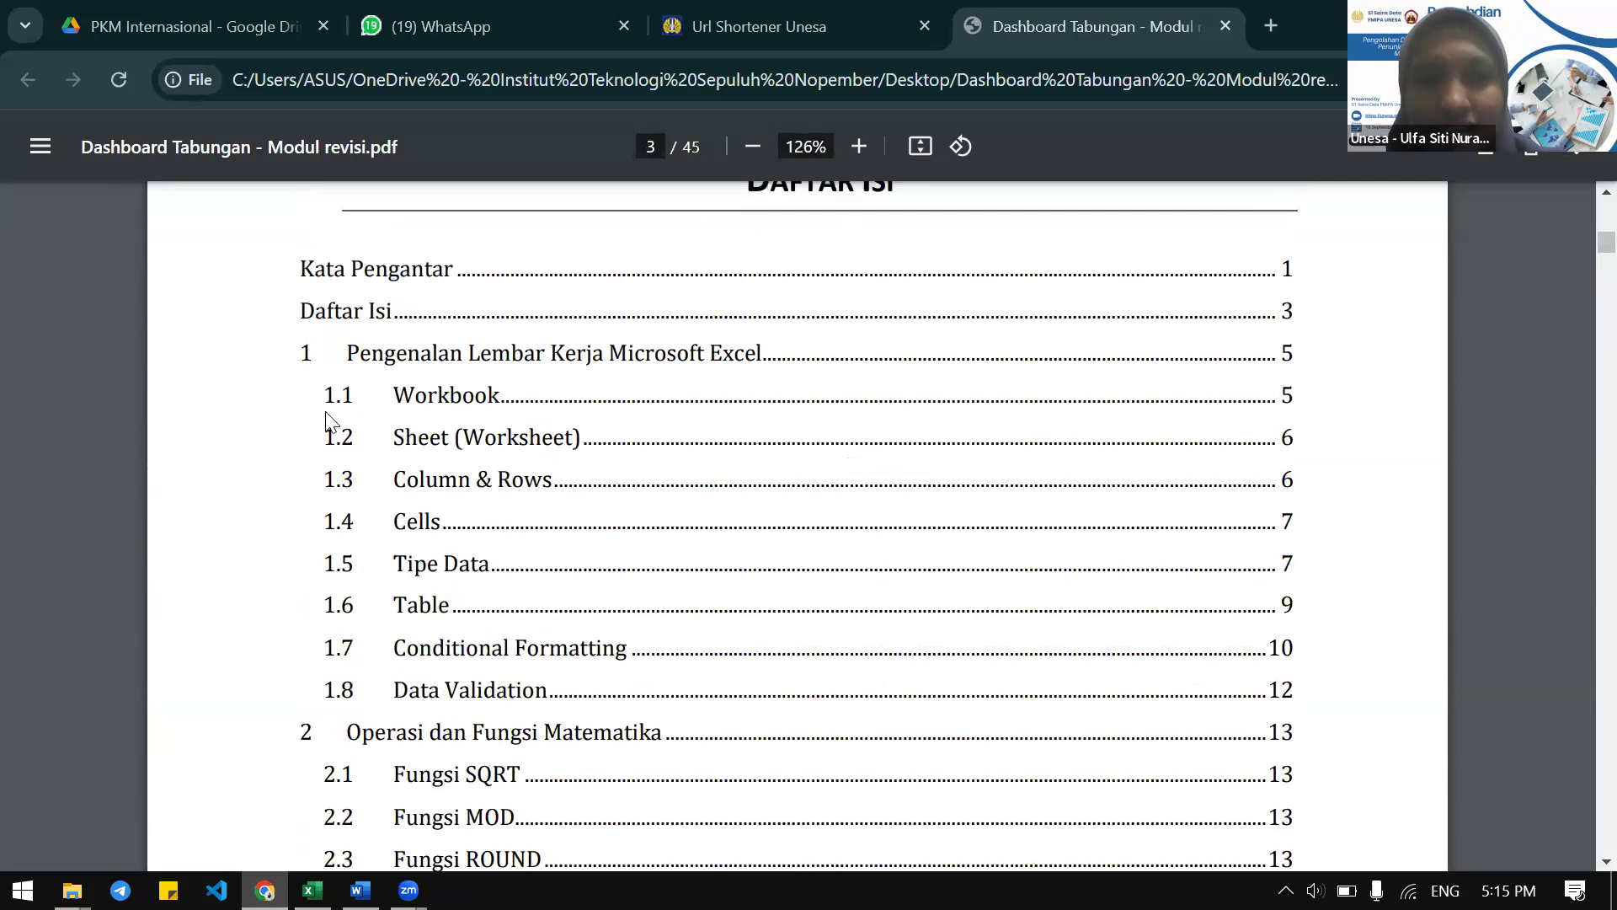
scroll(238, 488, "down", 5)
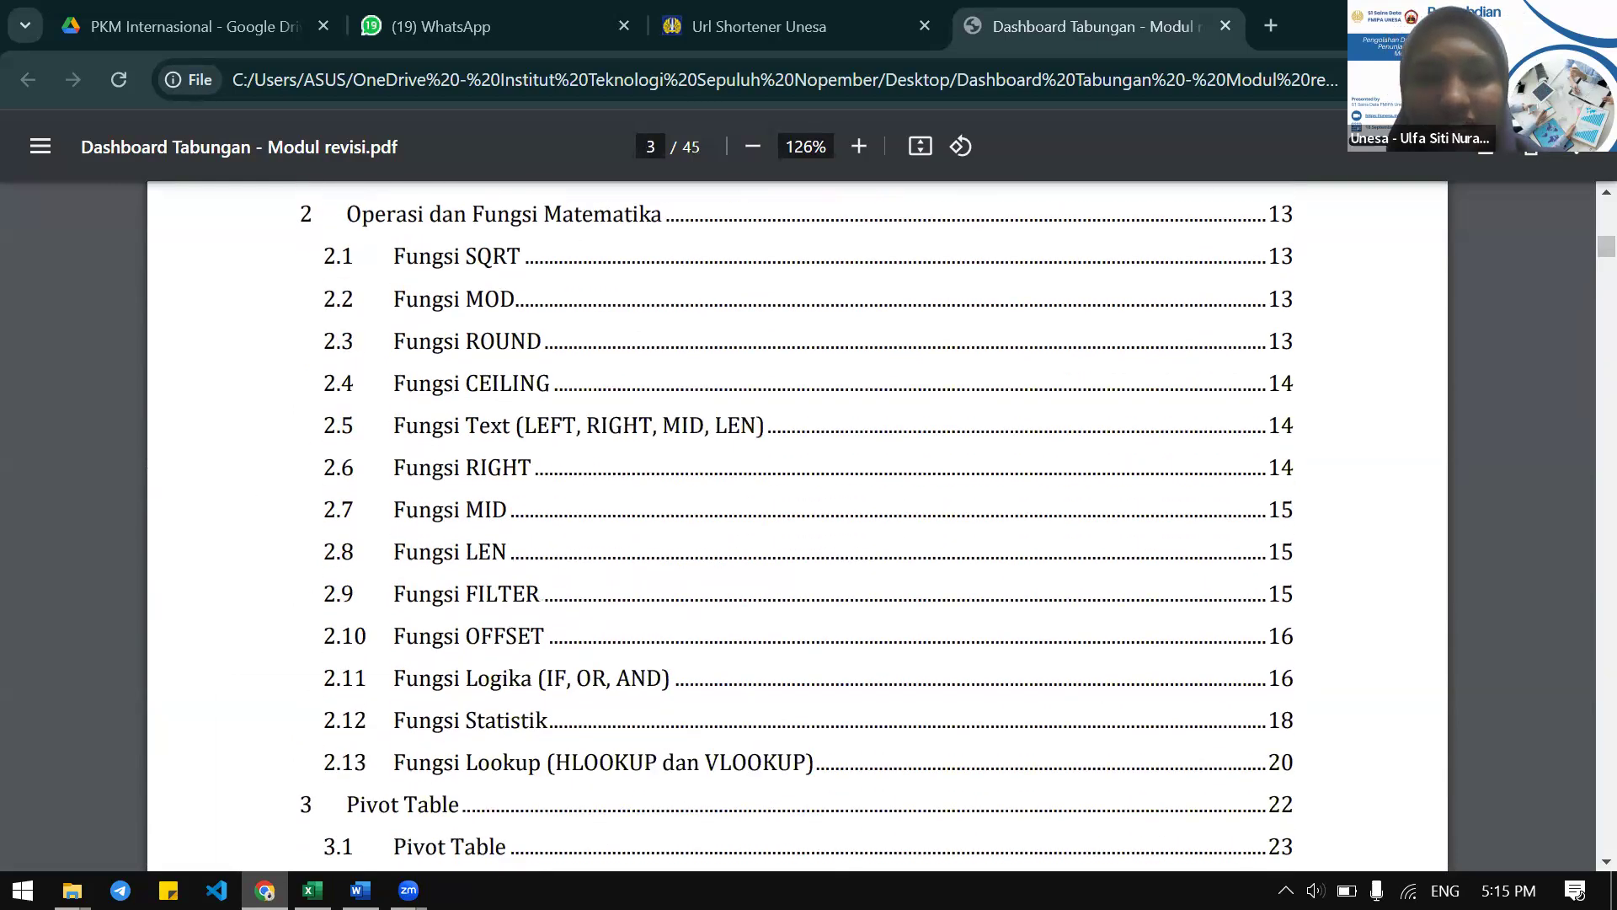
Check the table of contents entries for Pivot Table, Slicer, Timeline, the Grafik chart types and the application example
mouse_move(312, 890)
left_click(312, 791)
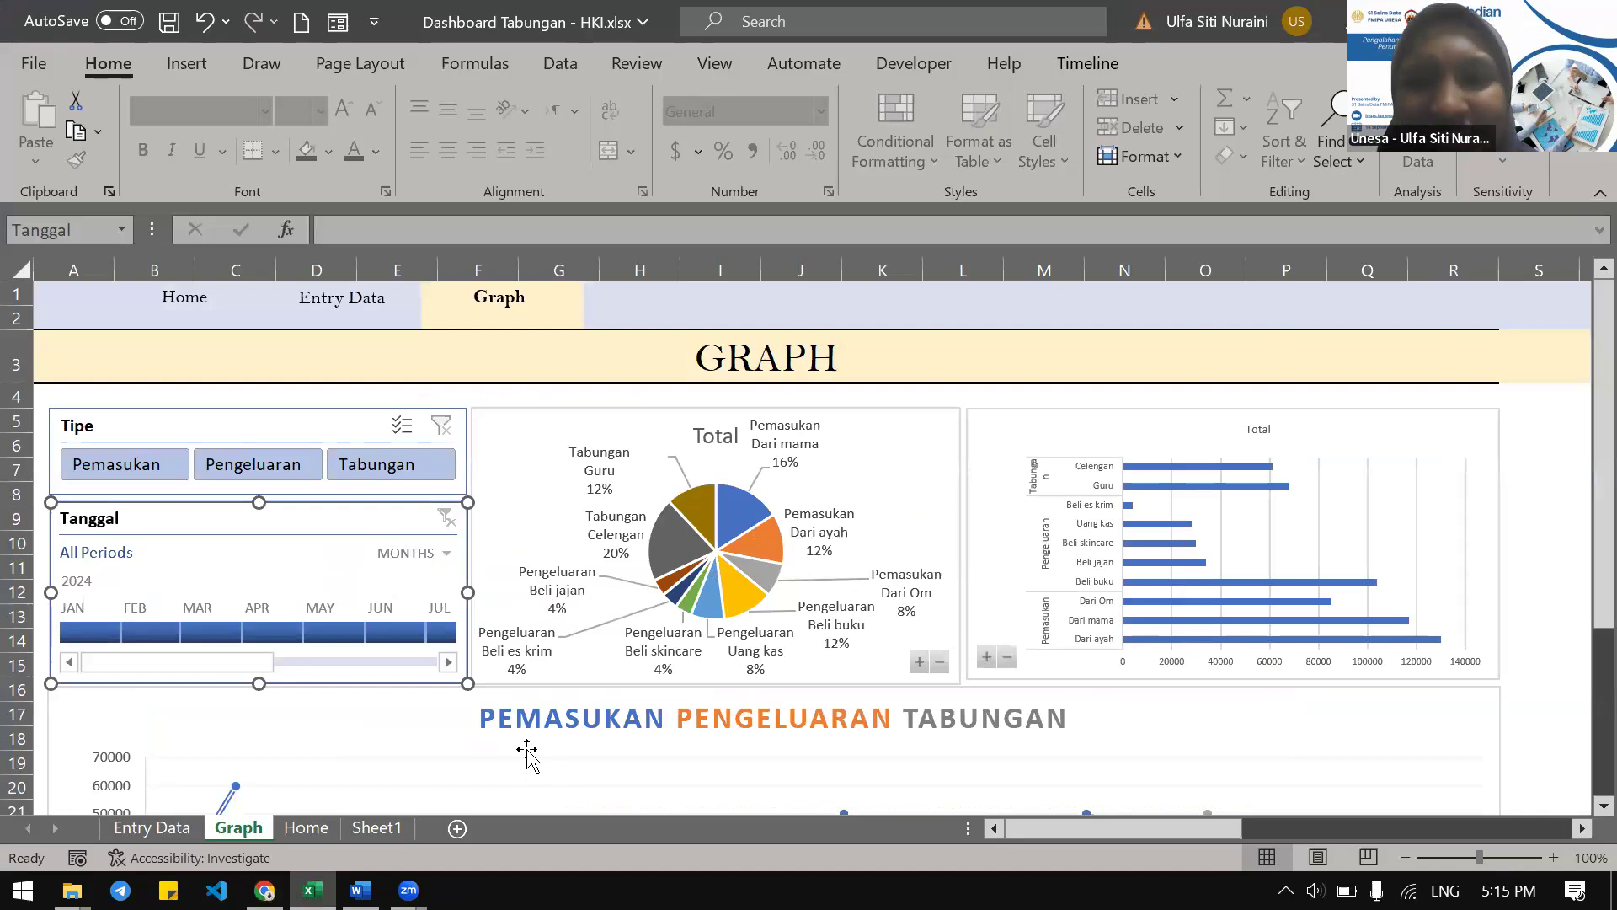
left_click(264, 890)
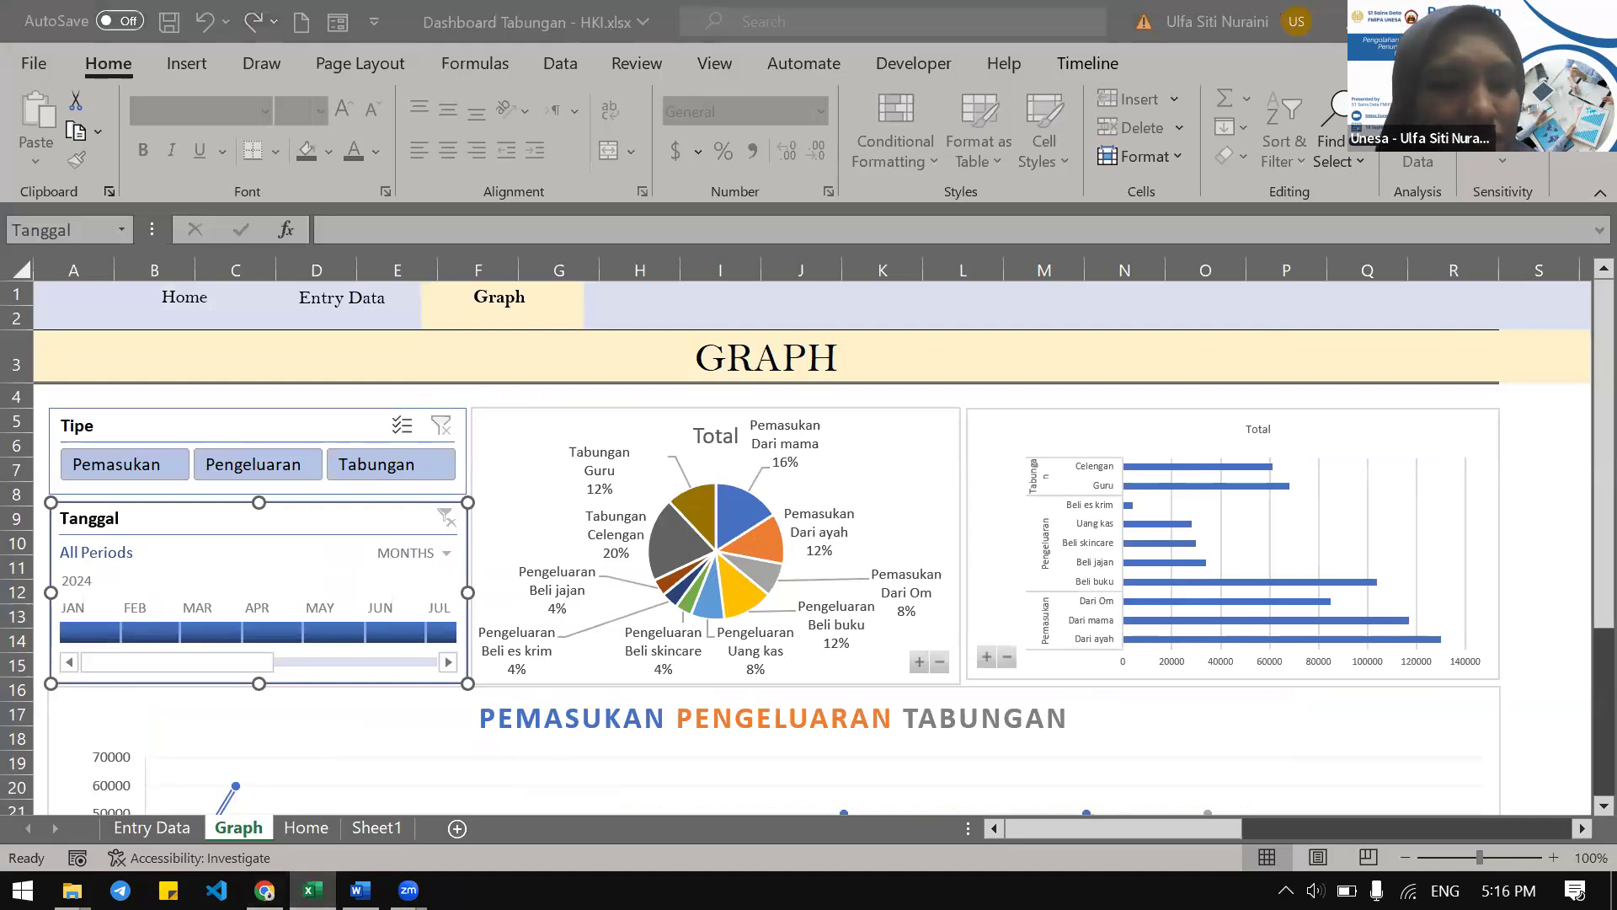
scroll(666, 596, "down", 4)
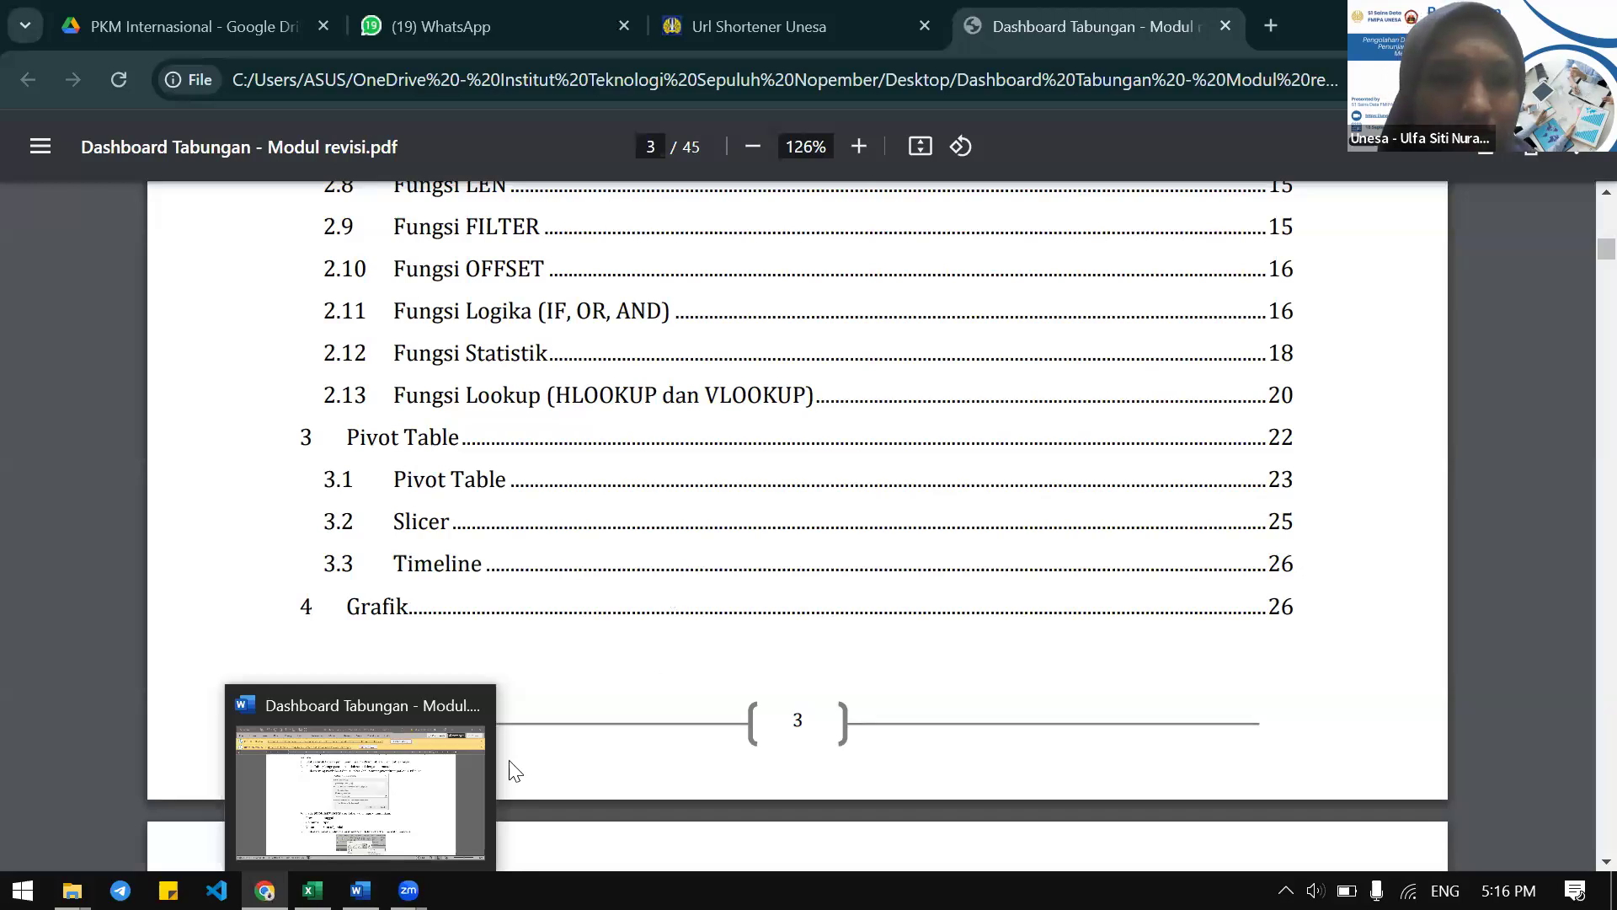
scroll(597, 517, "down", 5)
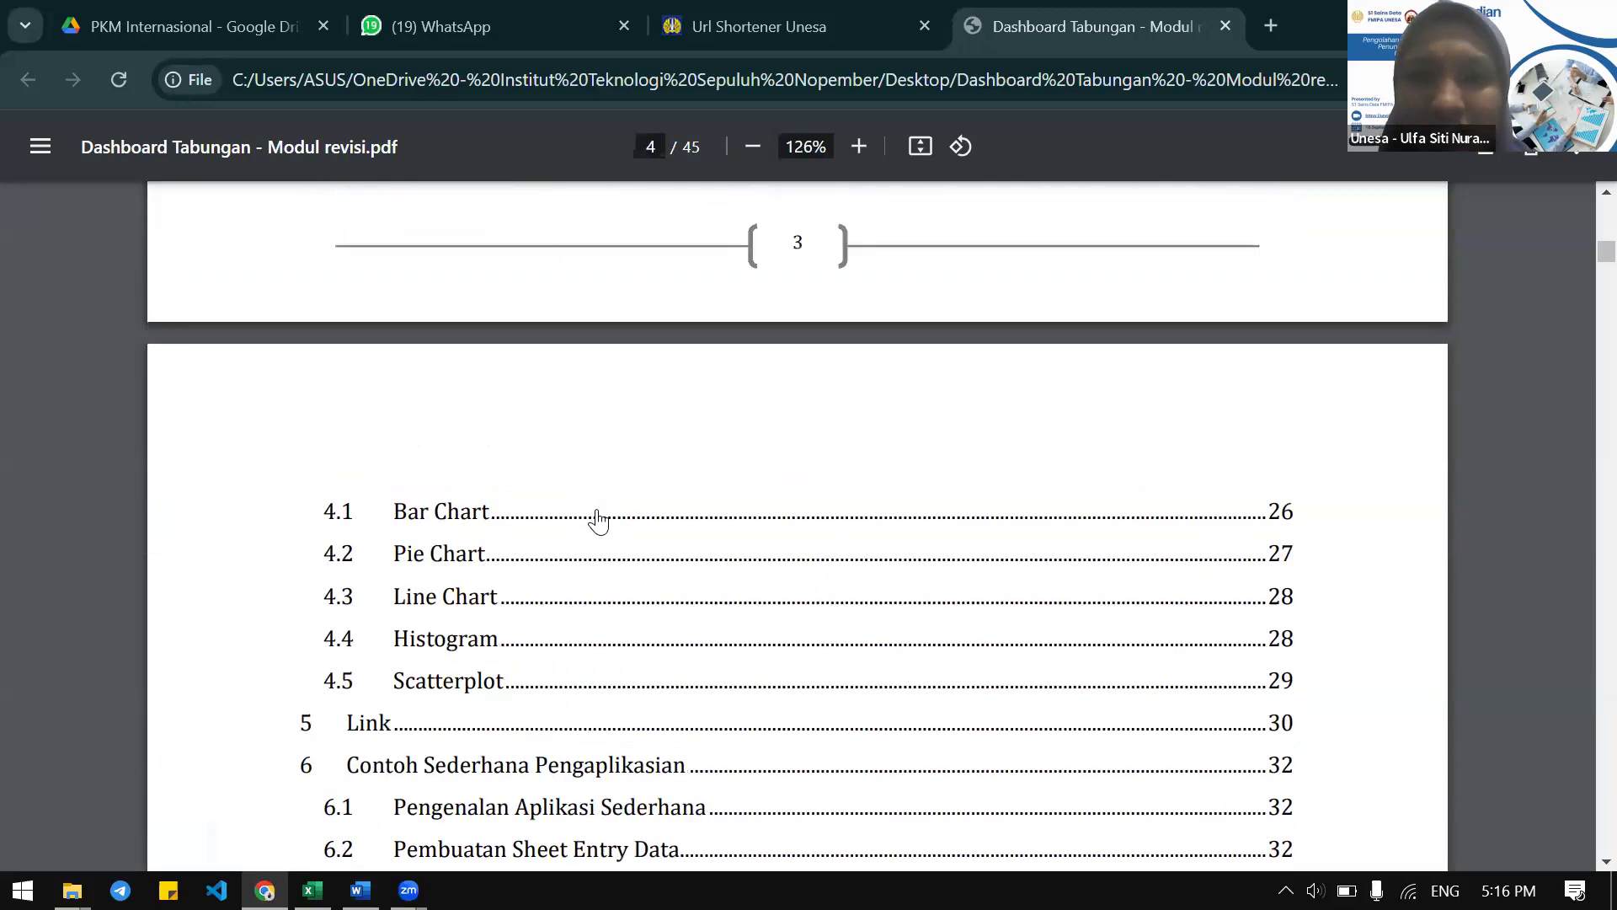
scroll(598, 520, "up", 5)
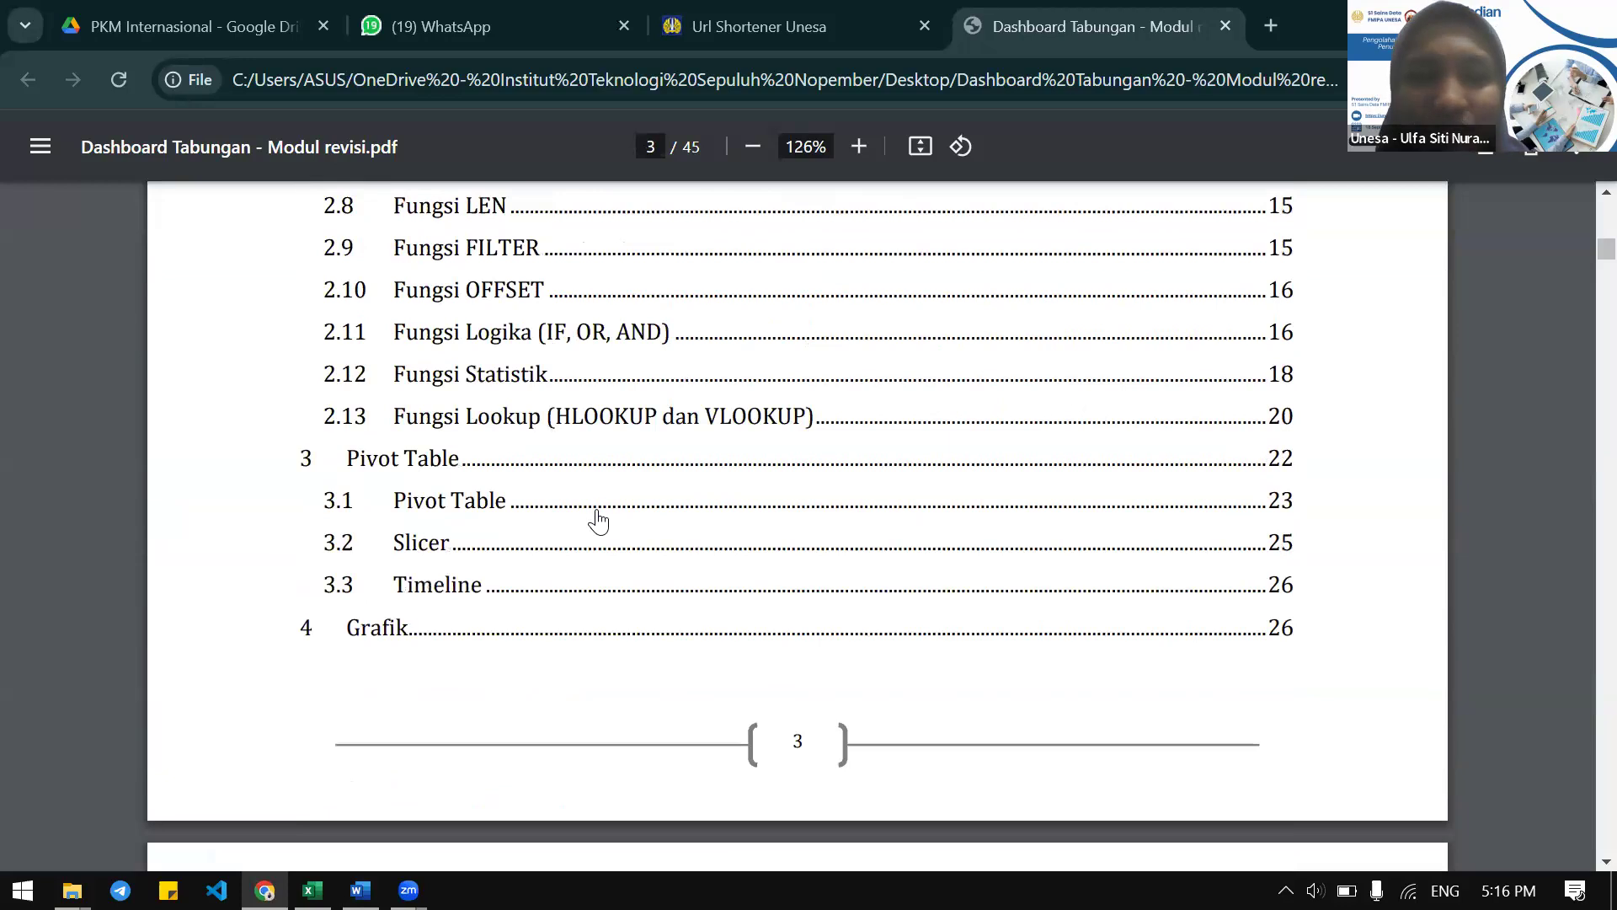
Switch to the Excel workbook, open Sheet1 and move the Tanggal timeline and the pivot chart clear of the score table
left_click(383, 777)
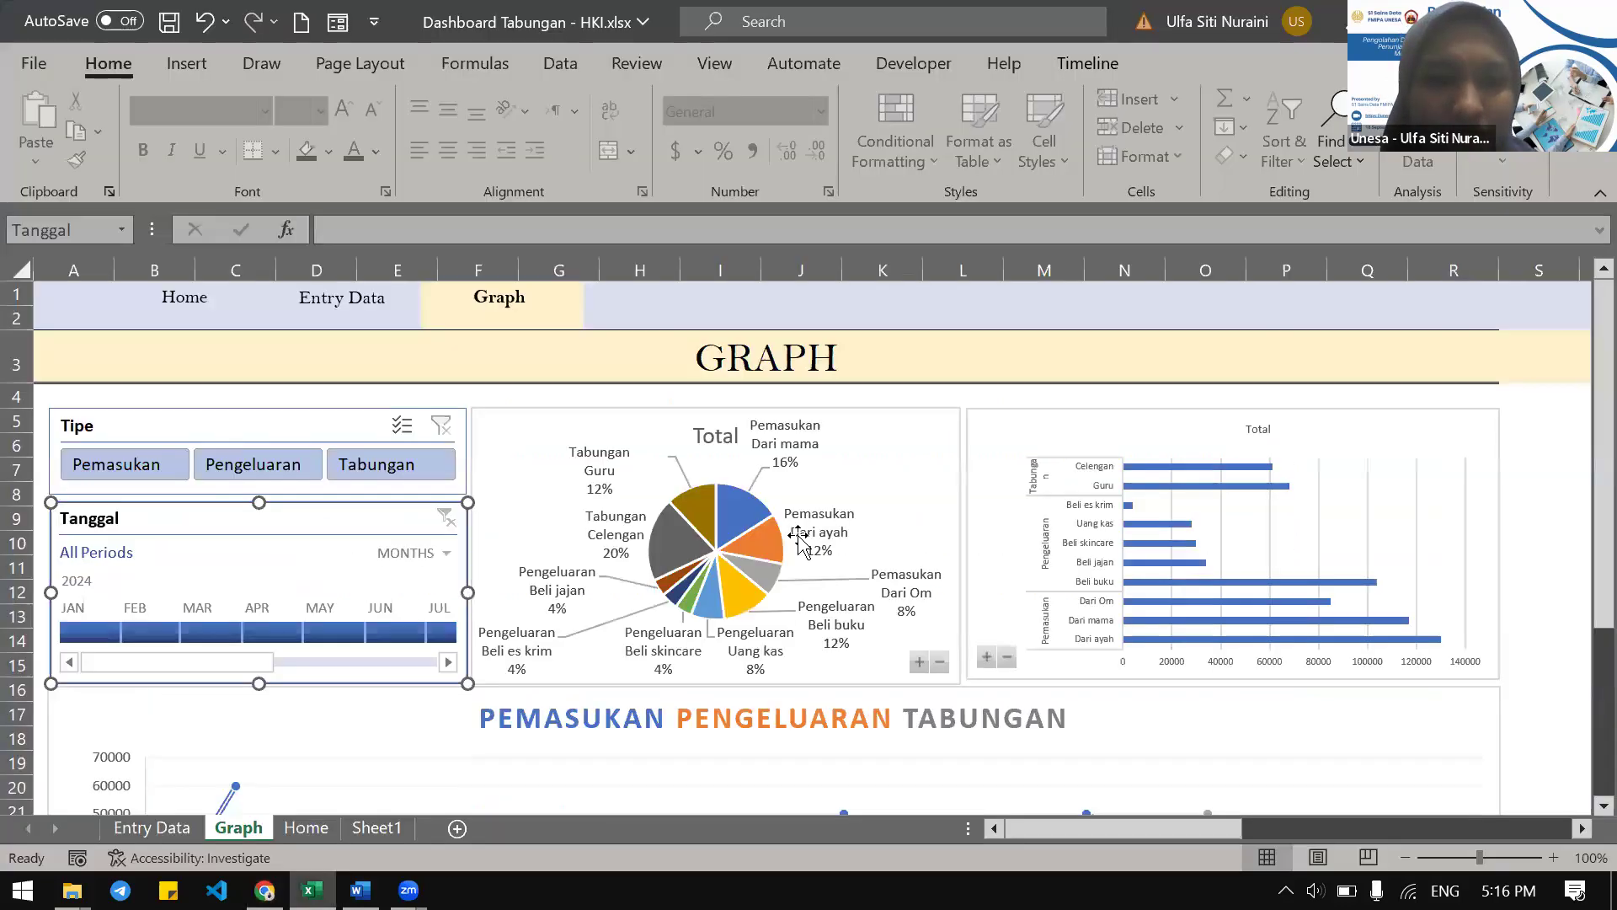
left_click(375, 827)
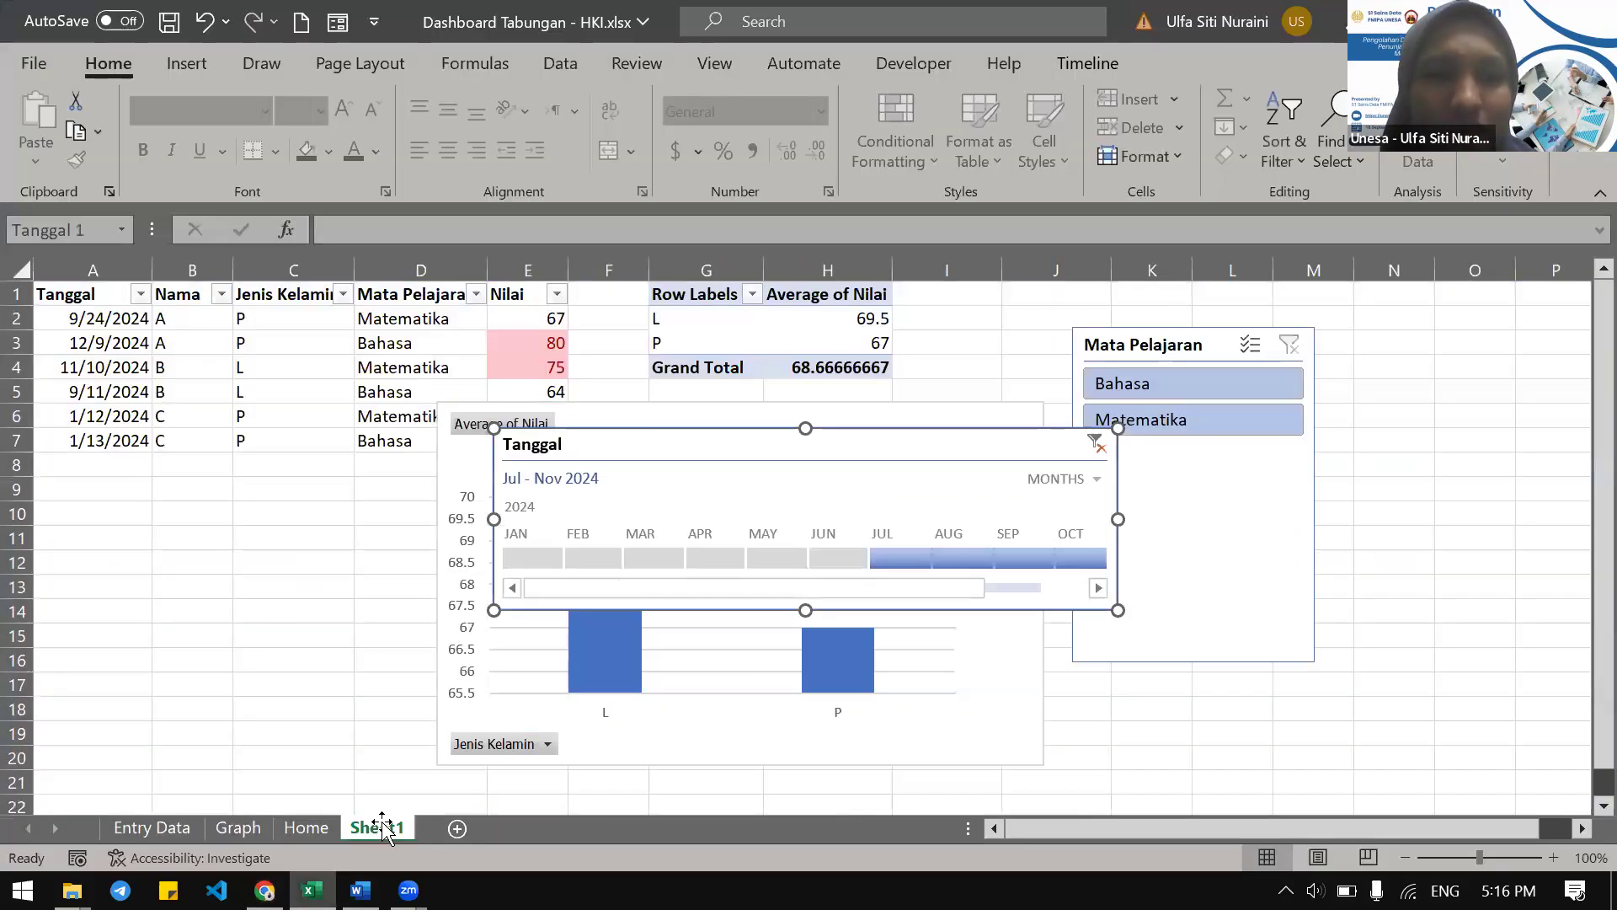
left_click_drag(579, 440, 754, 451)
left_click(585, 418)
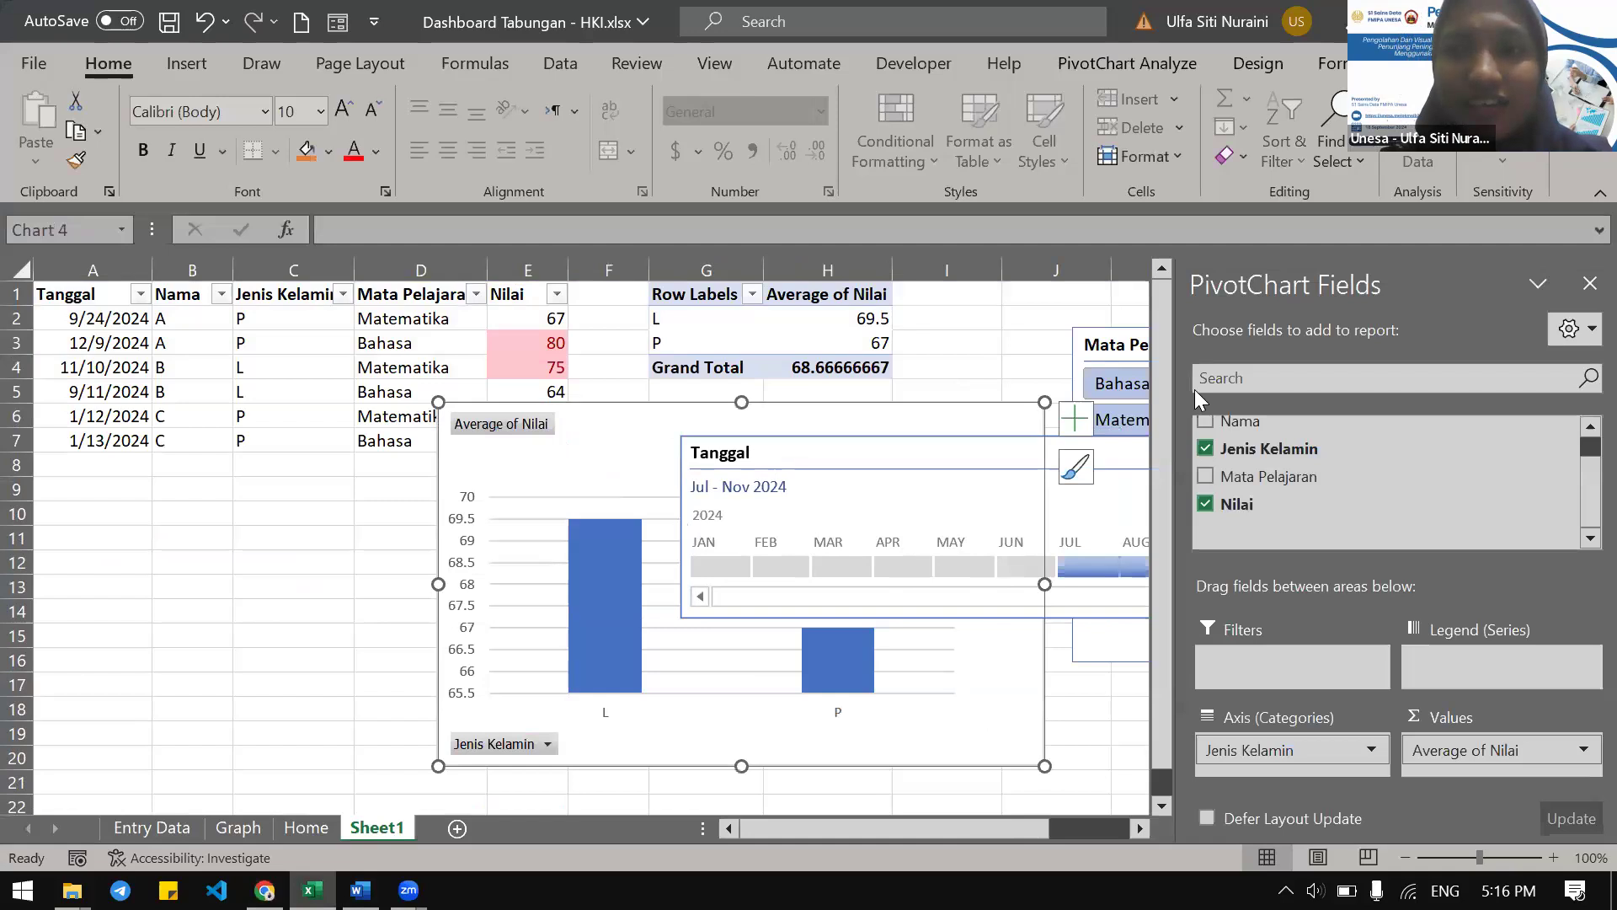
left_click(494, 367)
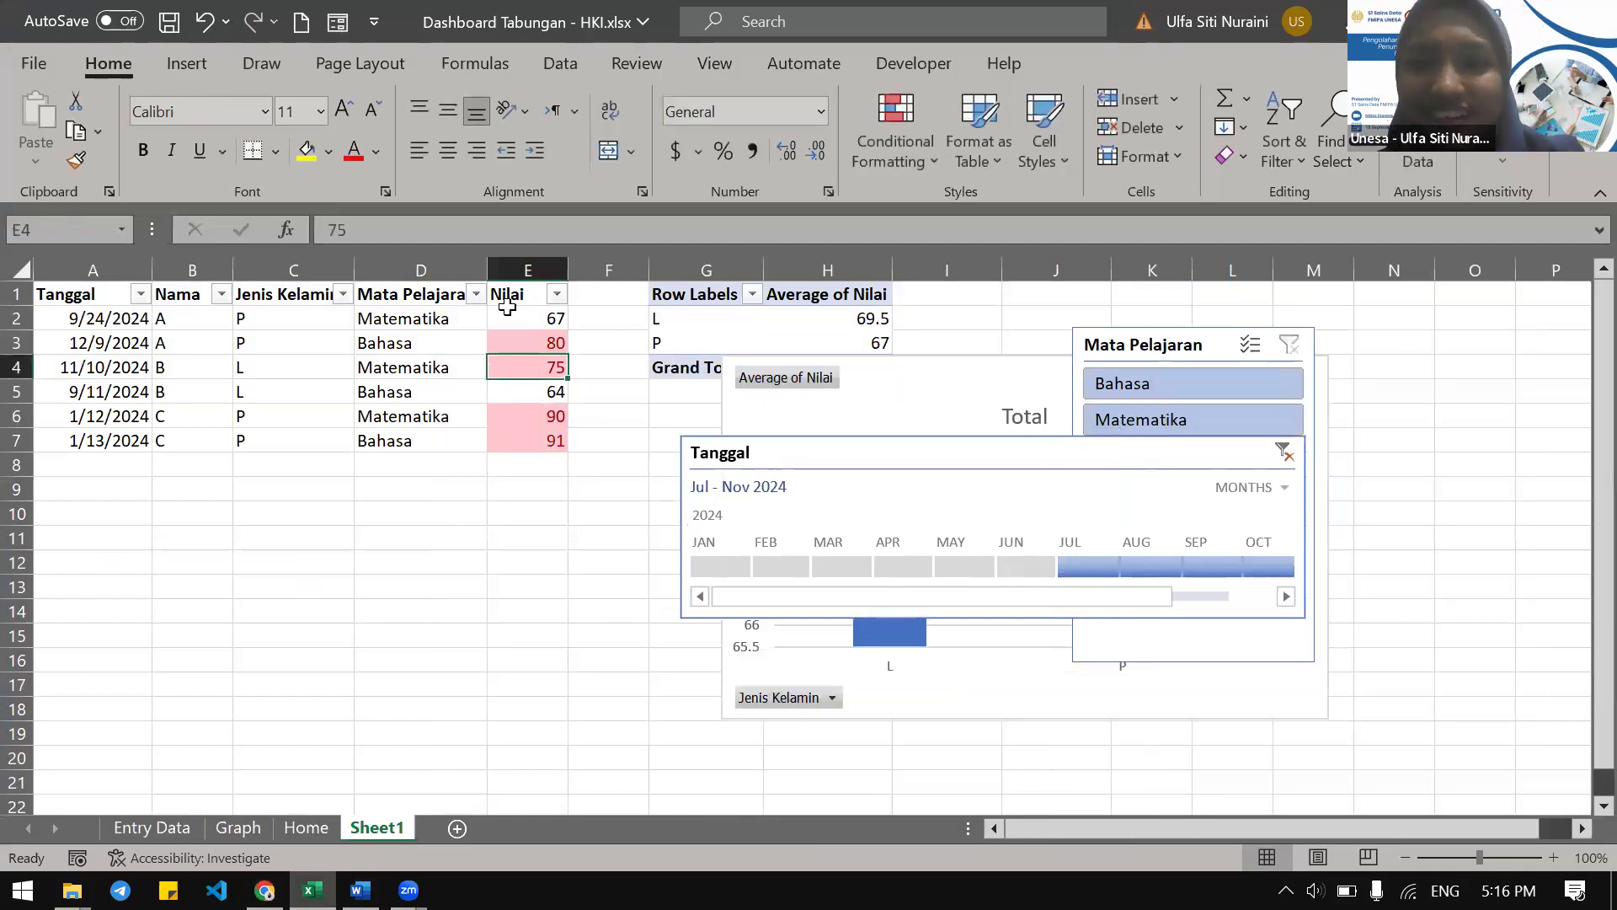
Enter 70 in cell B10 below the score table, compare it with the Nilai scores in E2:E7 and clear the cell
left_click_drag(520, 320, 524, 439)
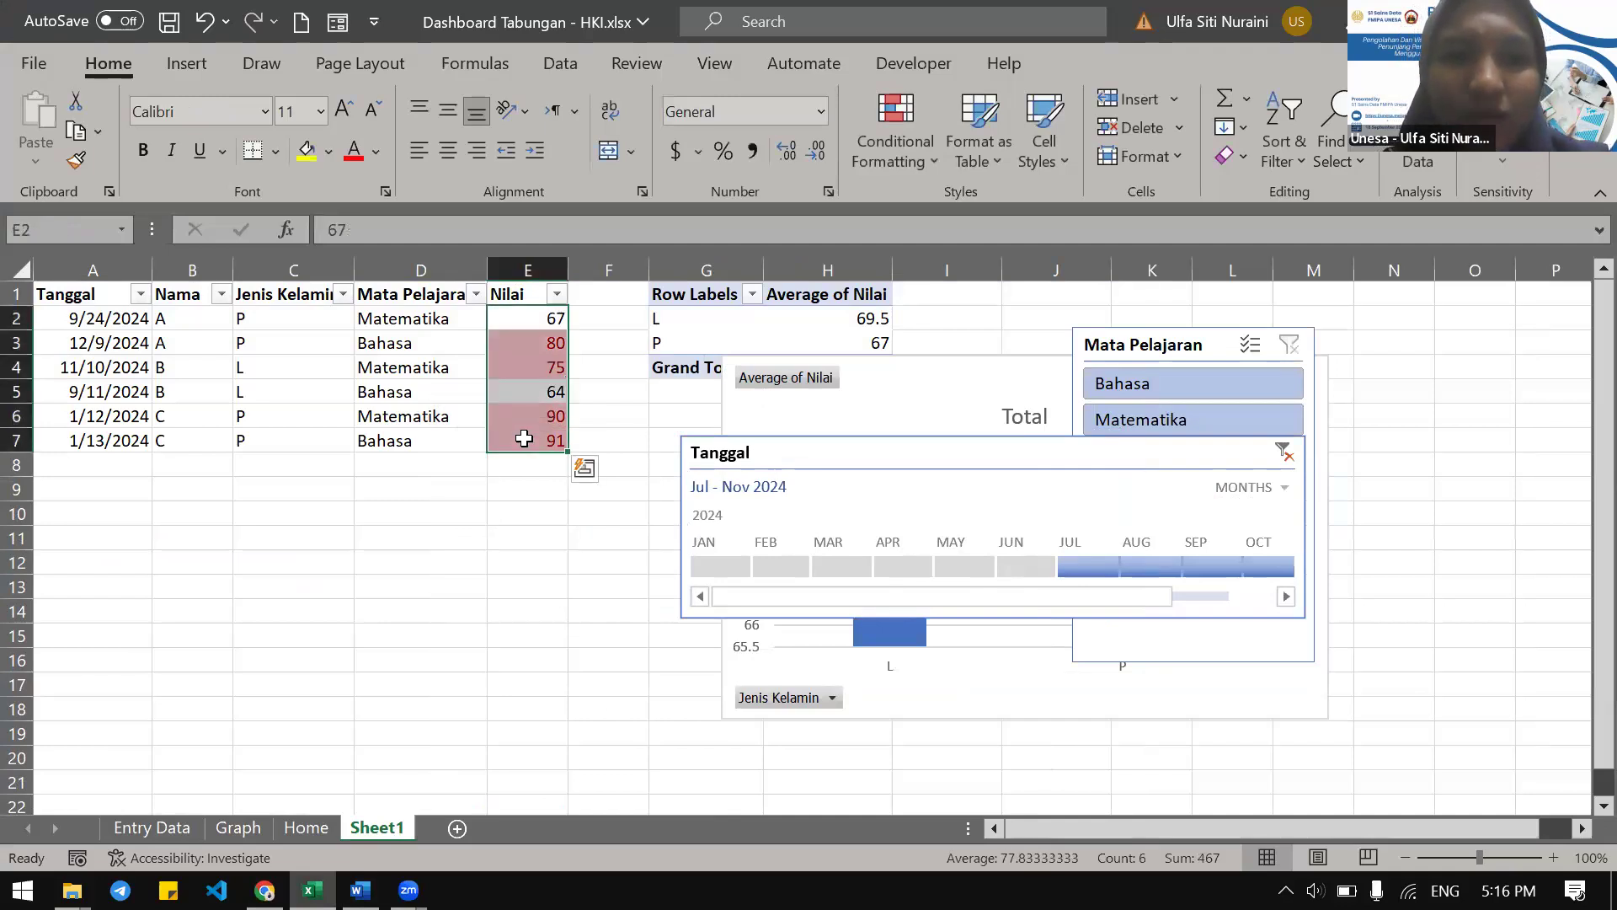
left_click(416, 485)
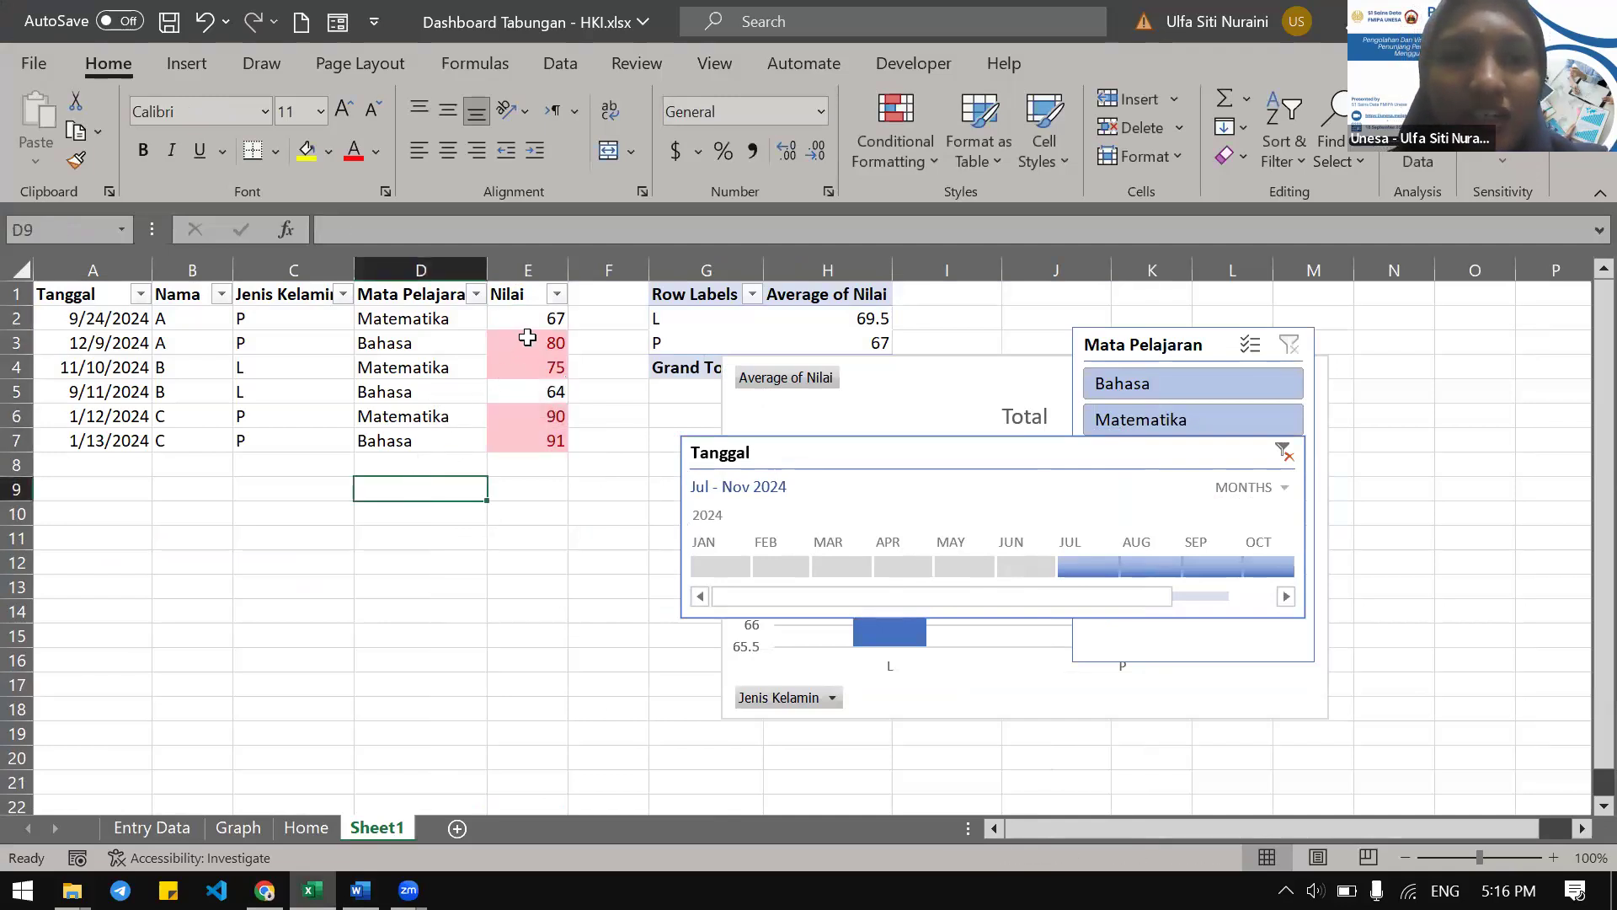
left_click(205, 494)
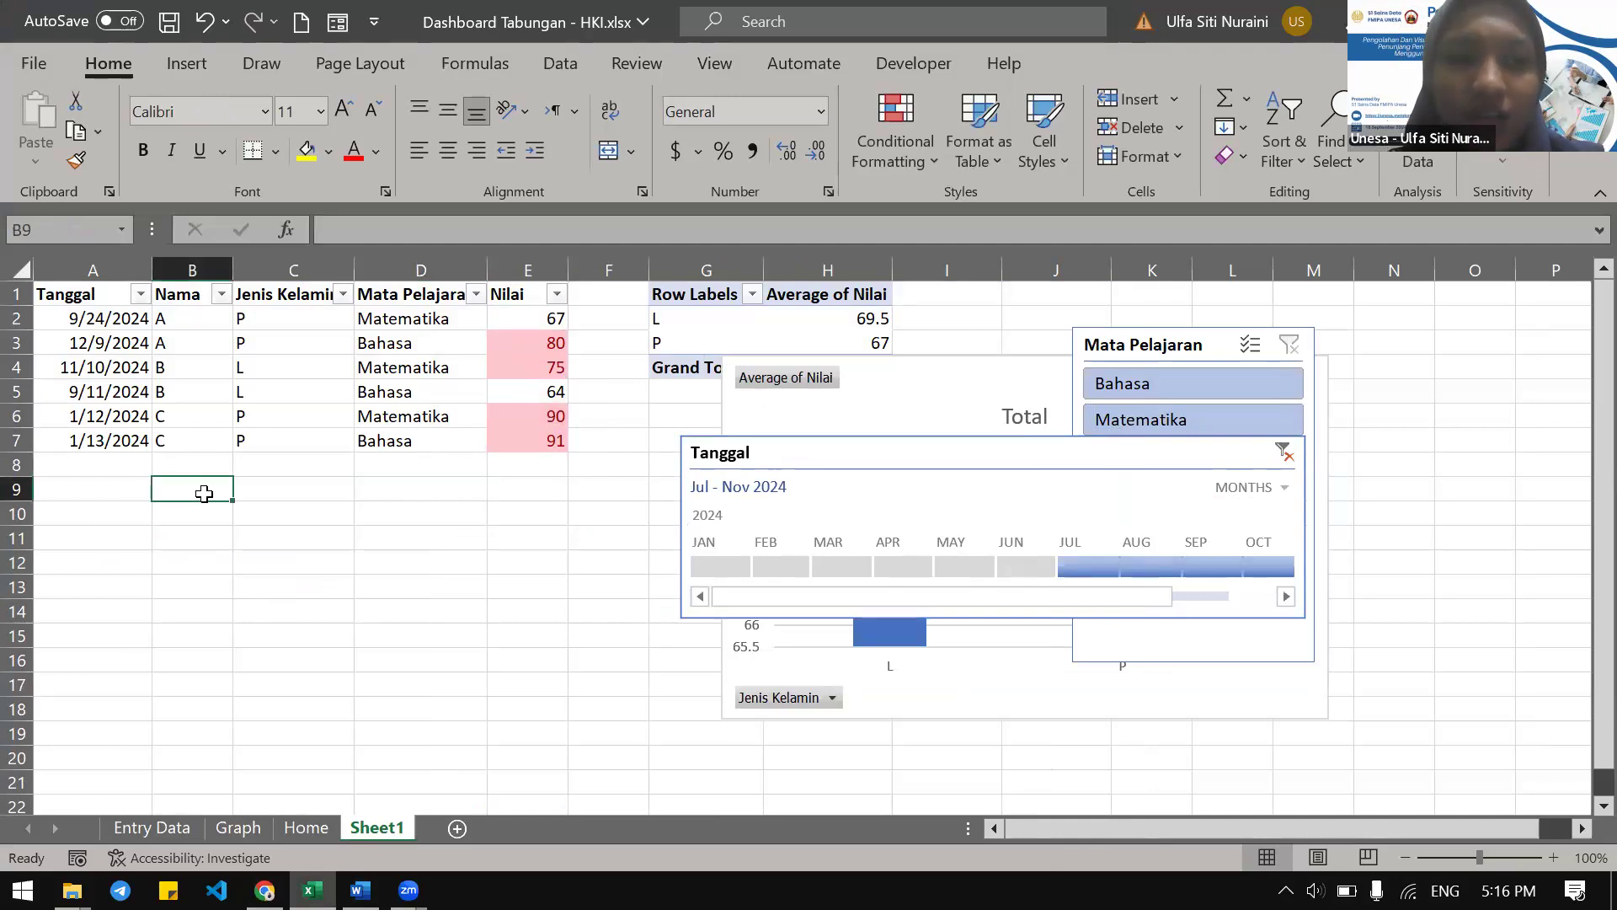
key("Return")
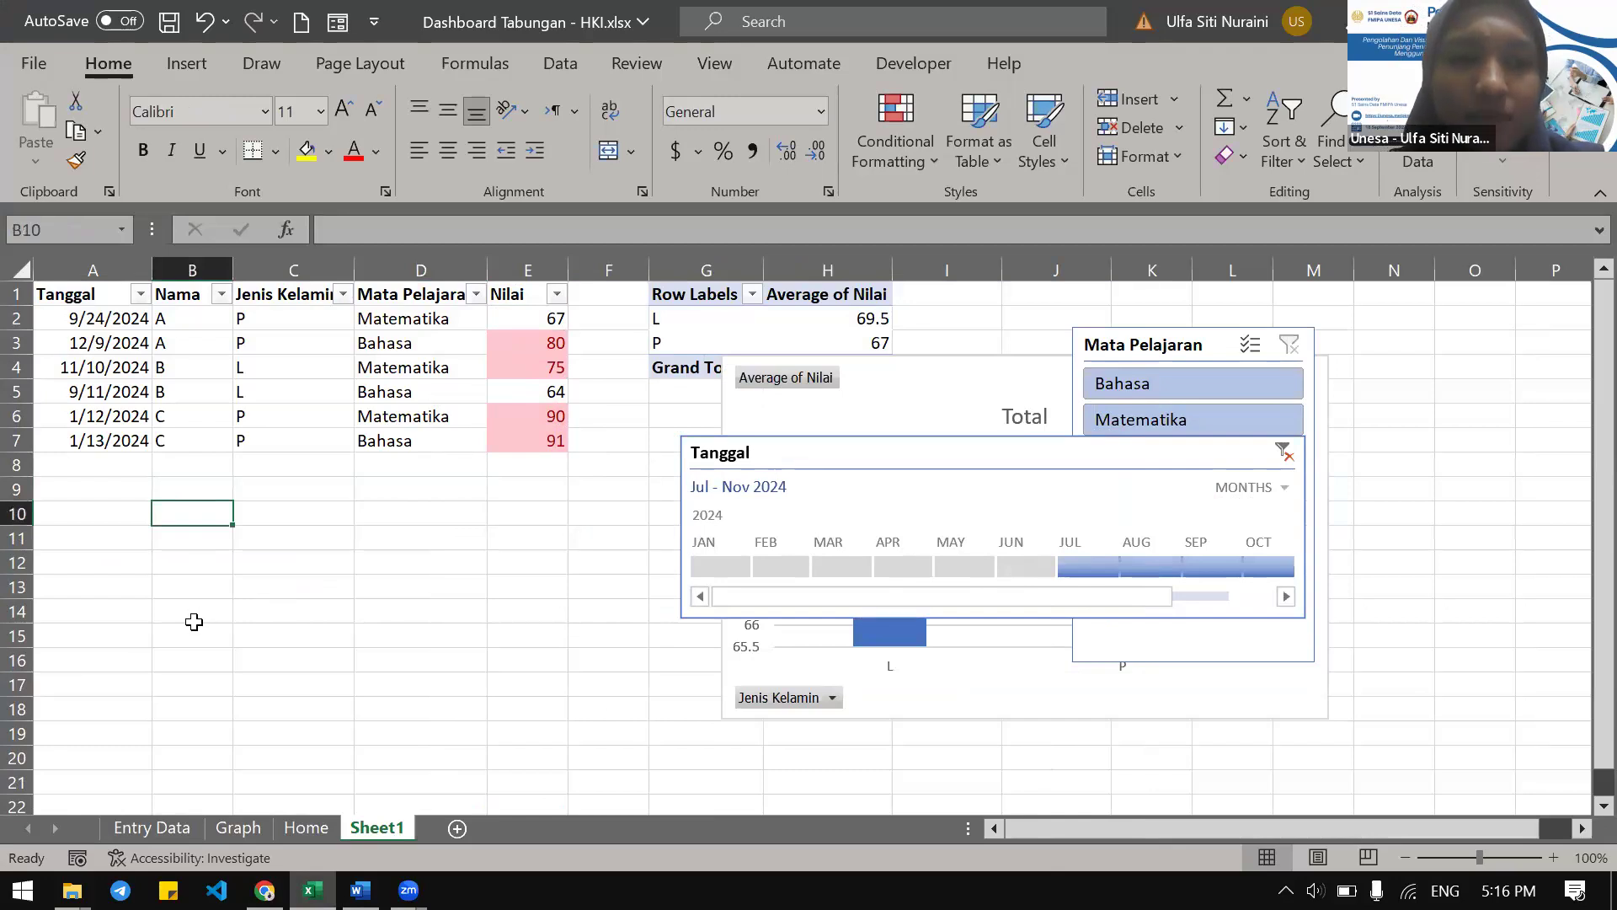
type("70")
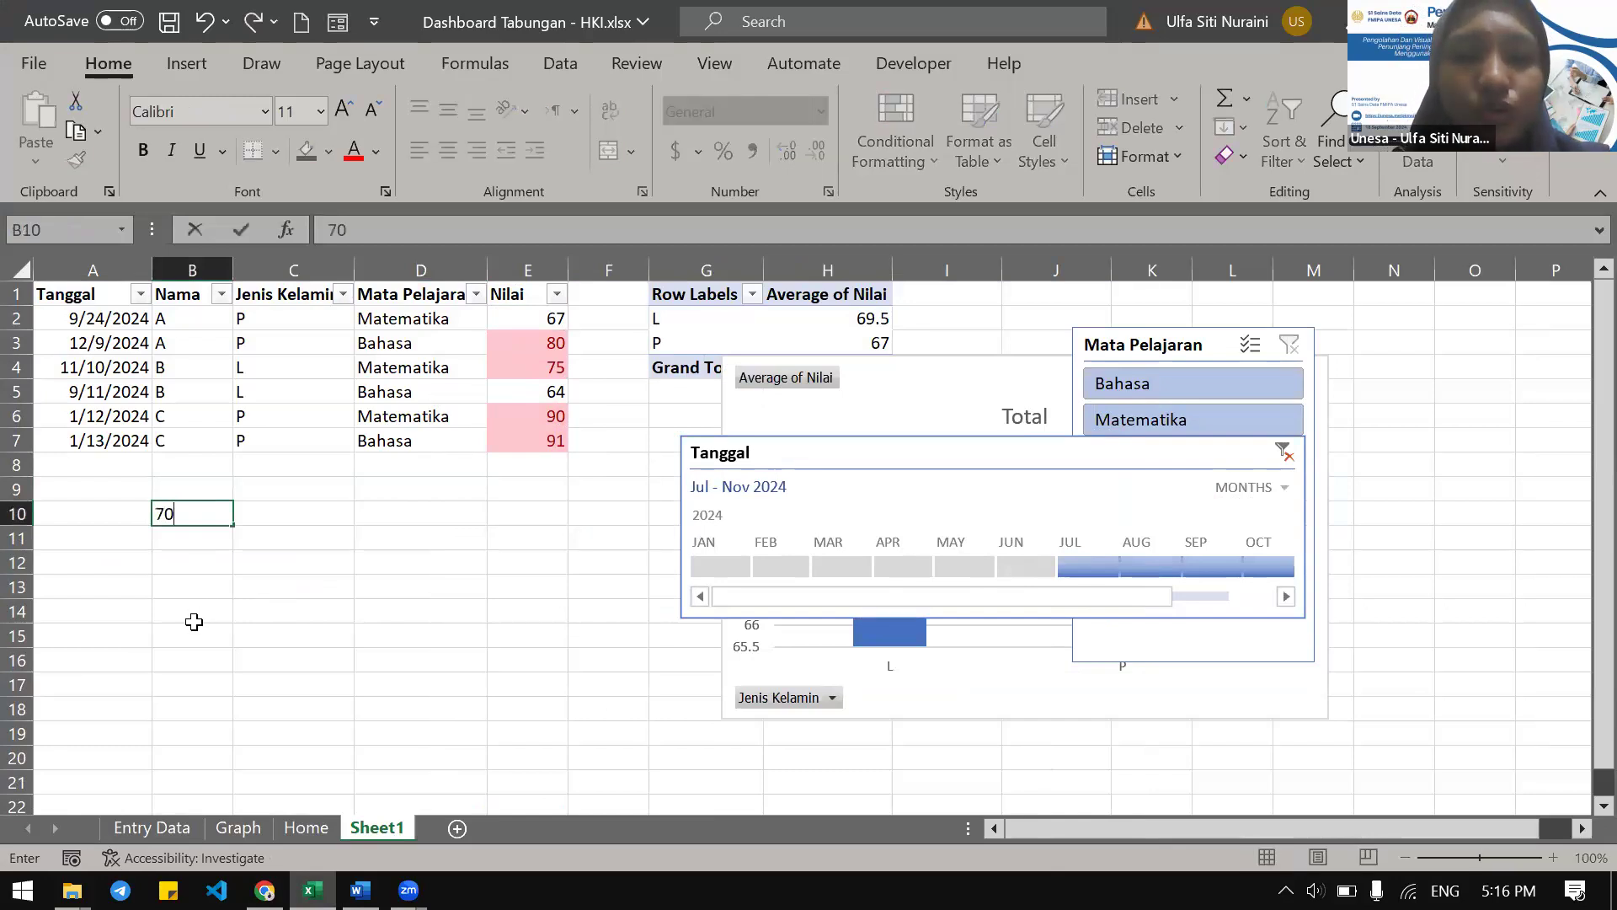
key("Return")
left_click(514, 334)
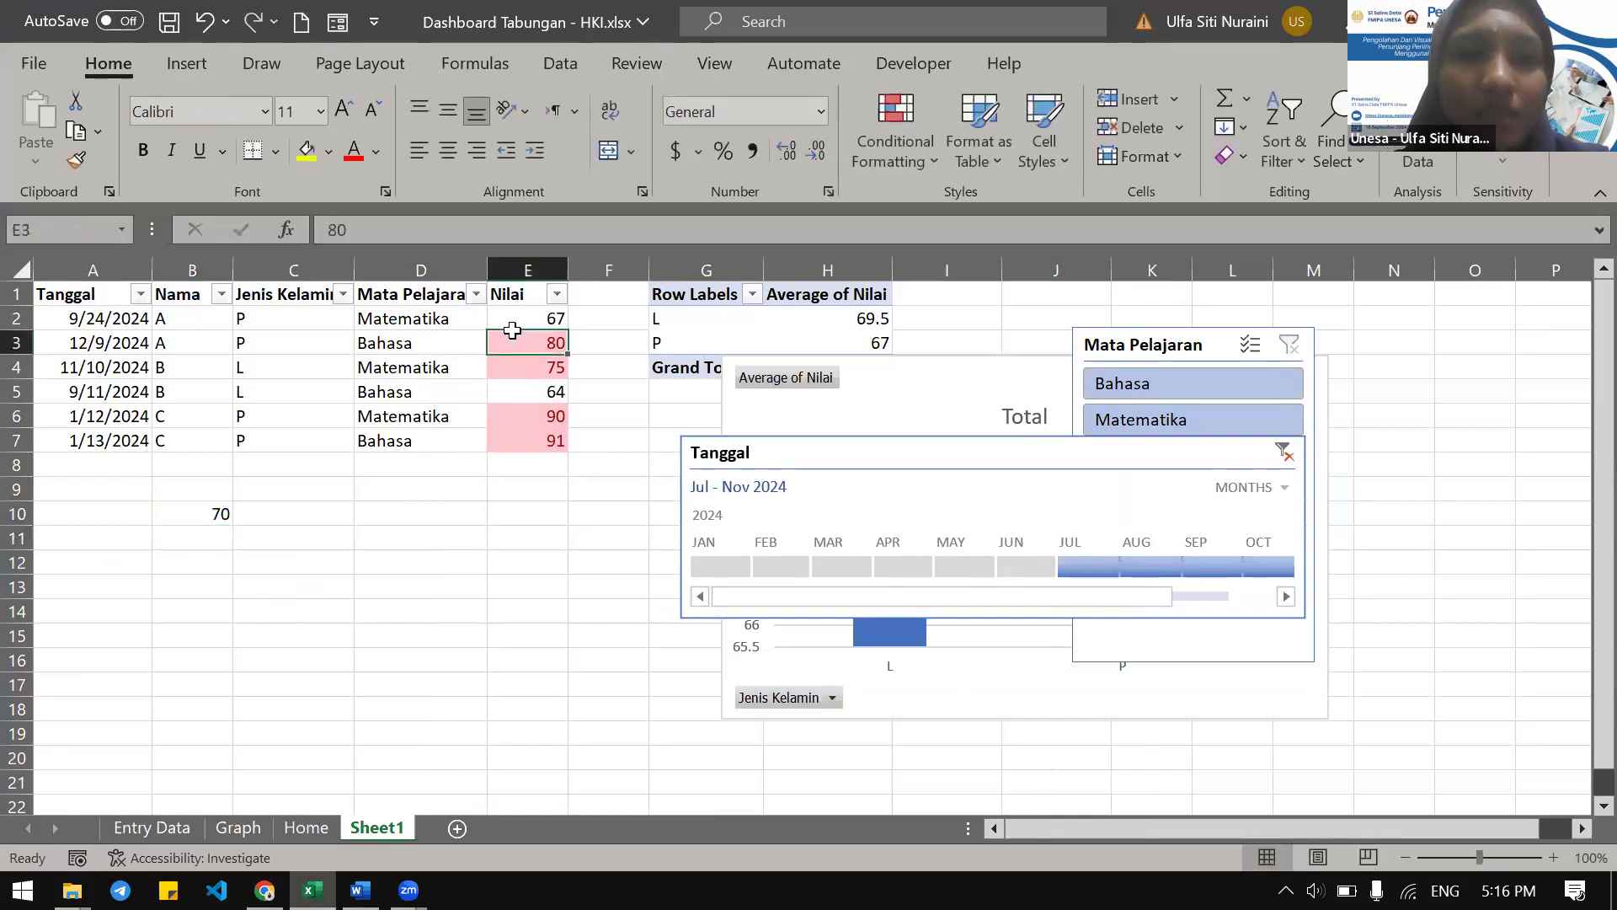
left_click_drag(521, 316, 523, 437)
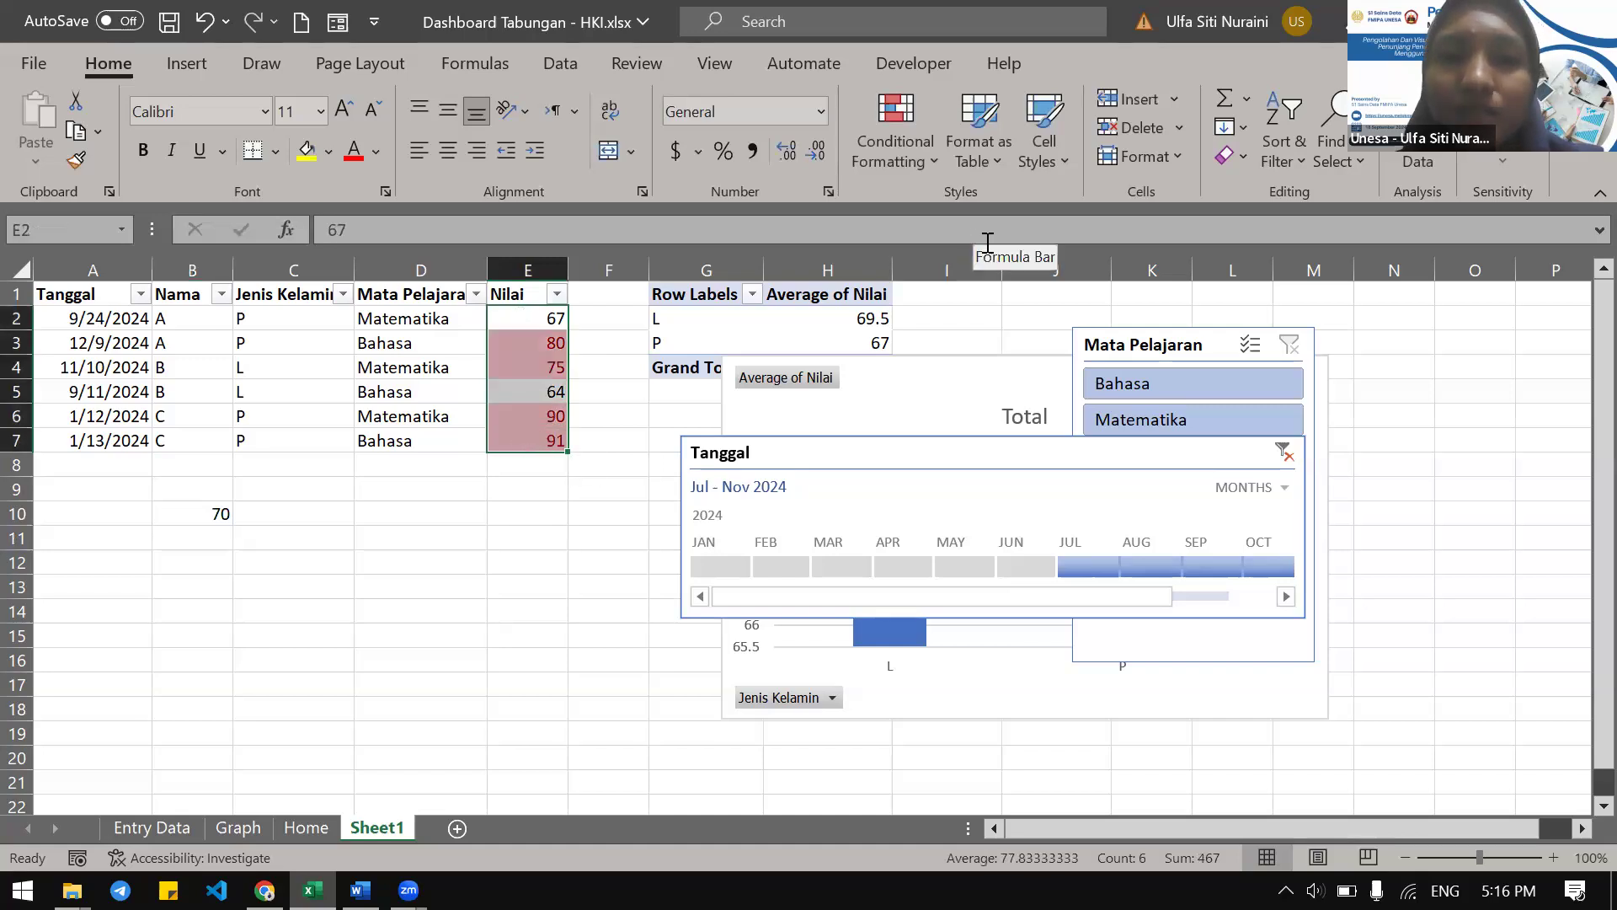
left_click(214, 519)
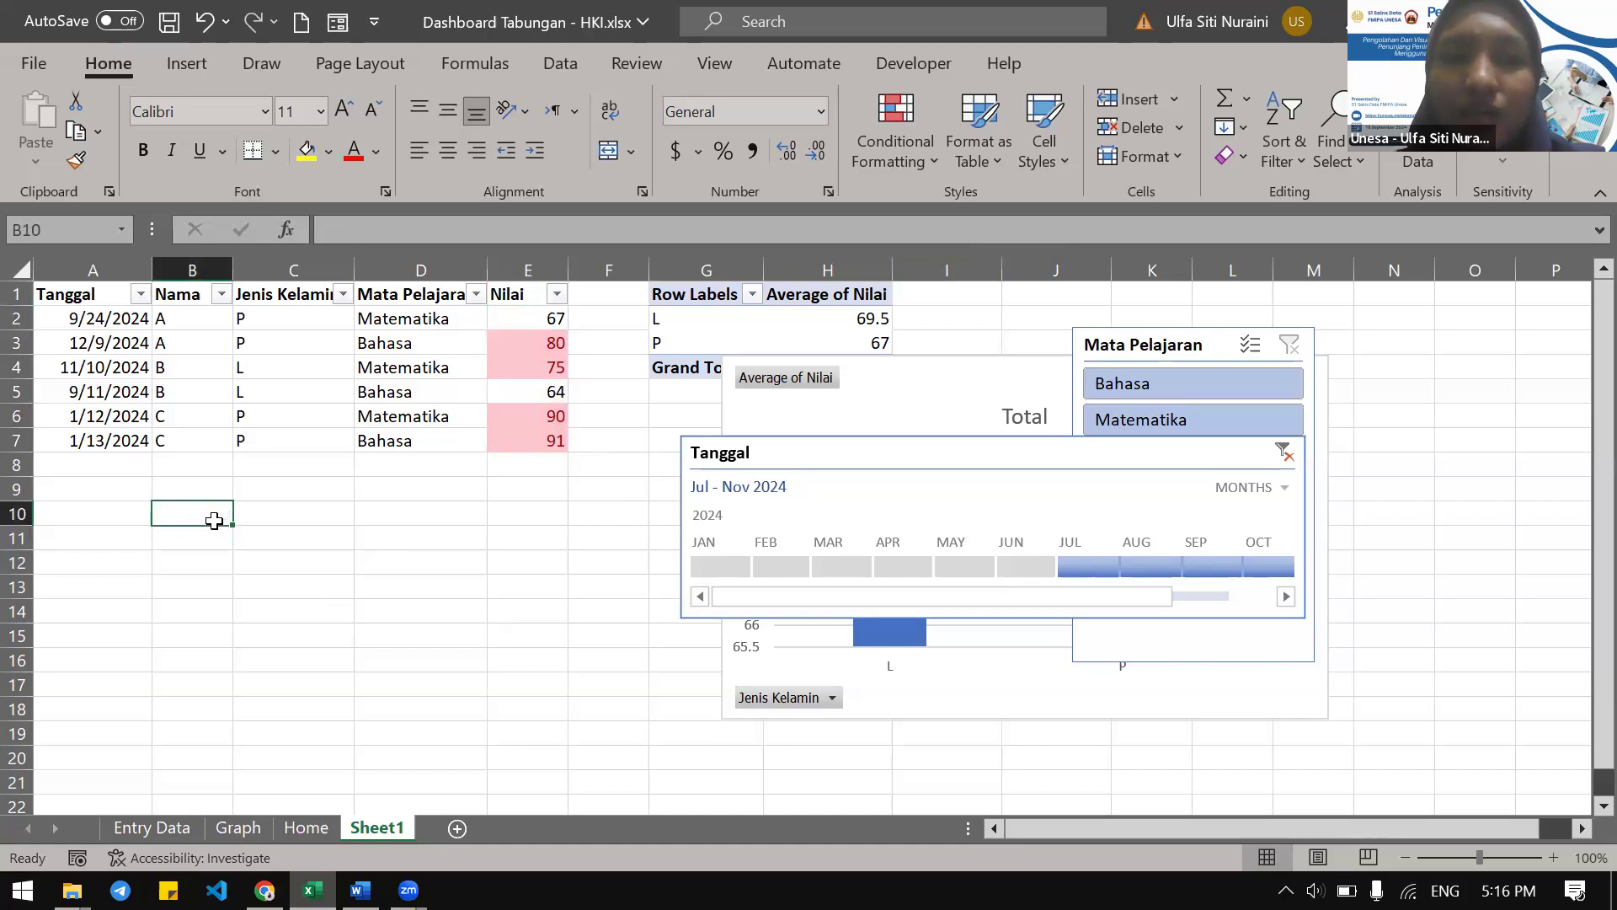
Clear the conditional formatting rules from the entire sheet, including the highlighting on the Nilai scores in E2:E7
left_click(521, 335)
left_click_drag(521, 318, 523, 440)
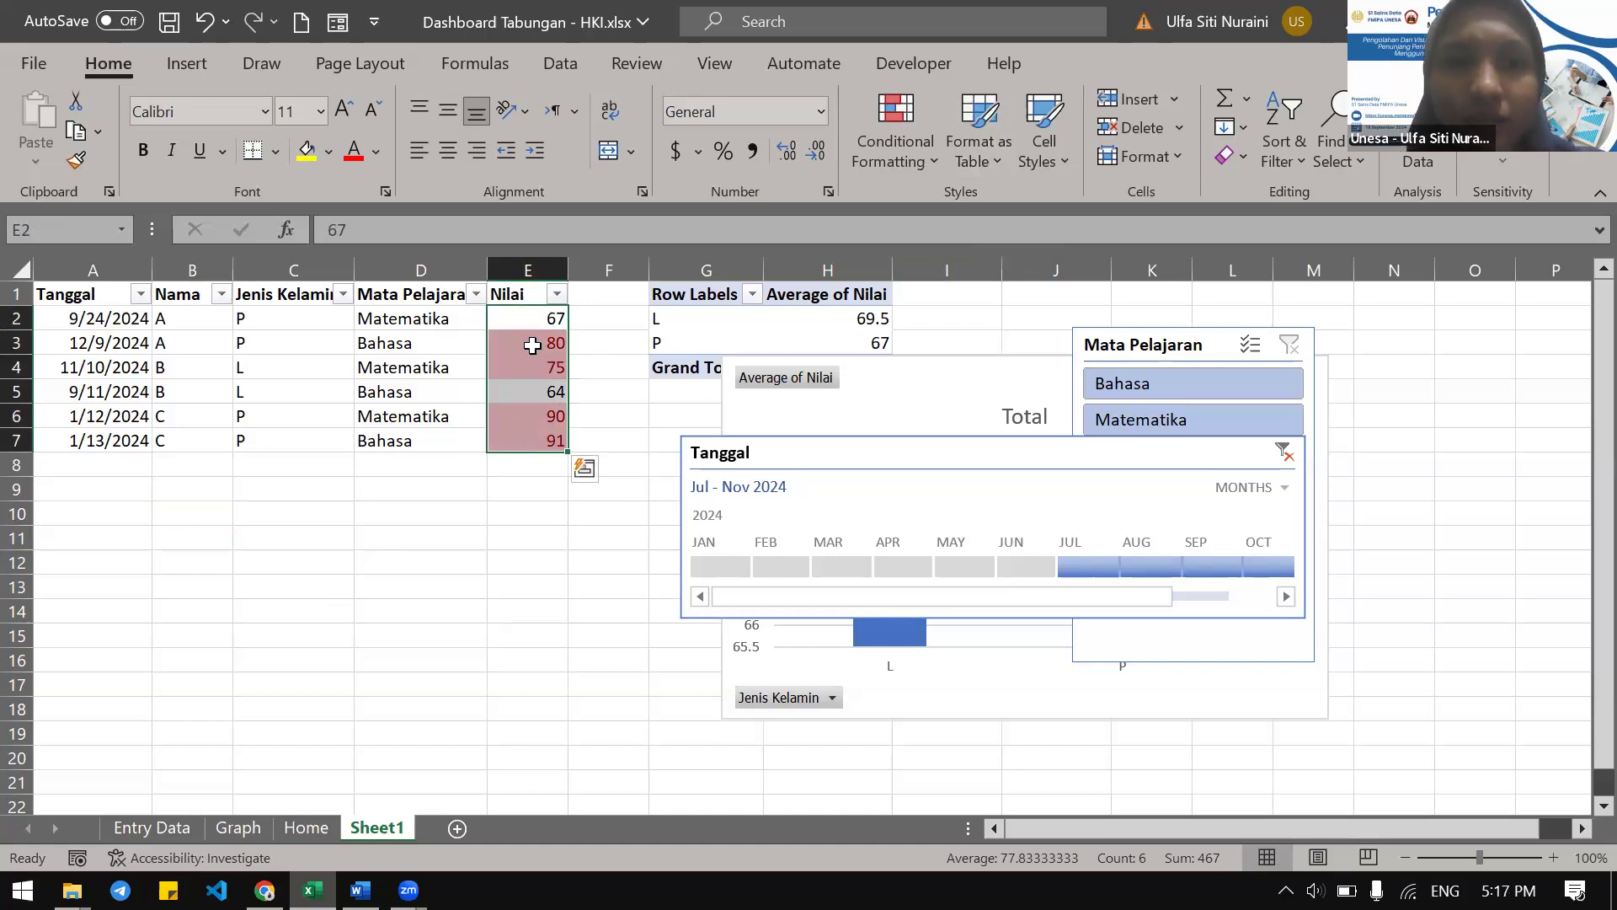
left_click(926, 135)
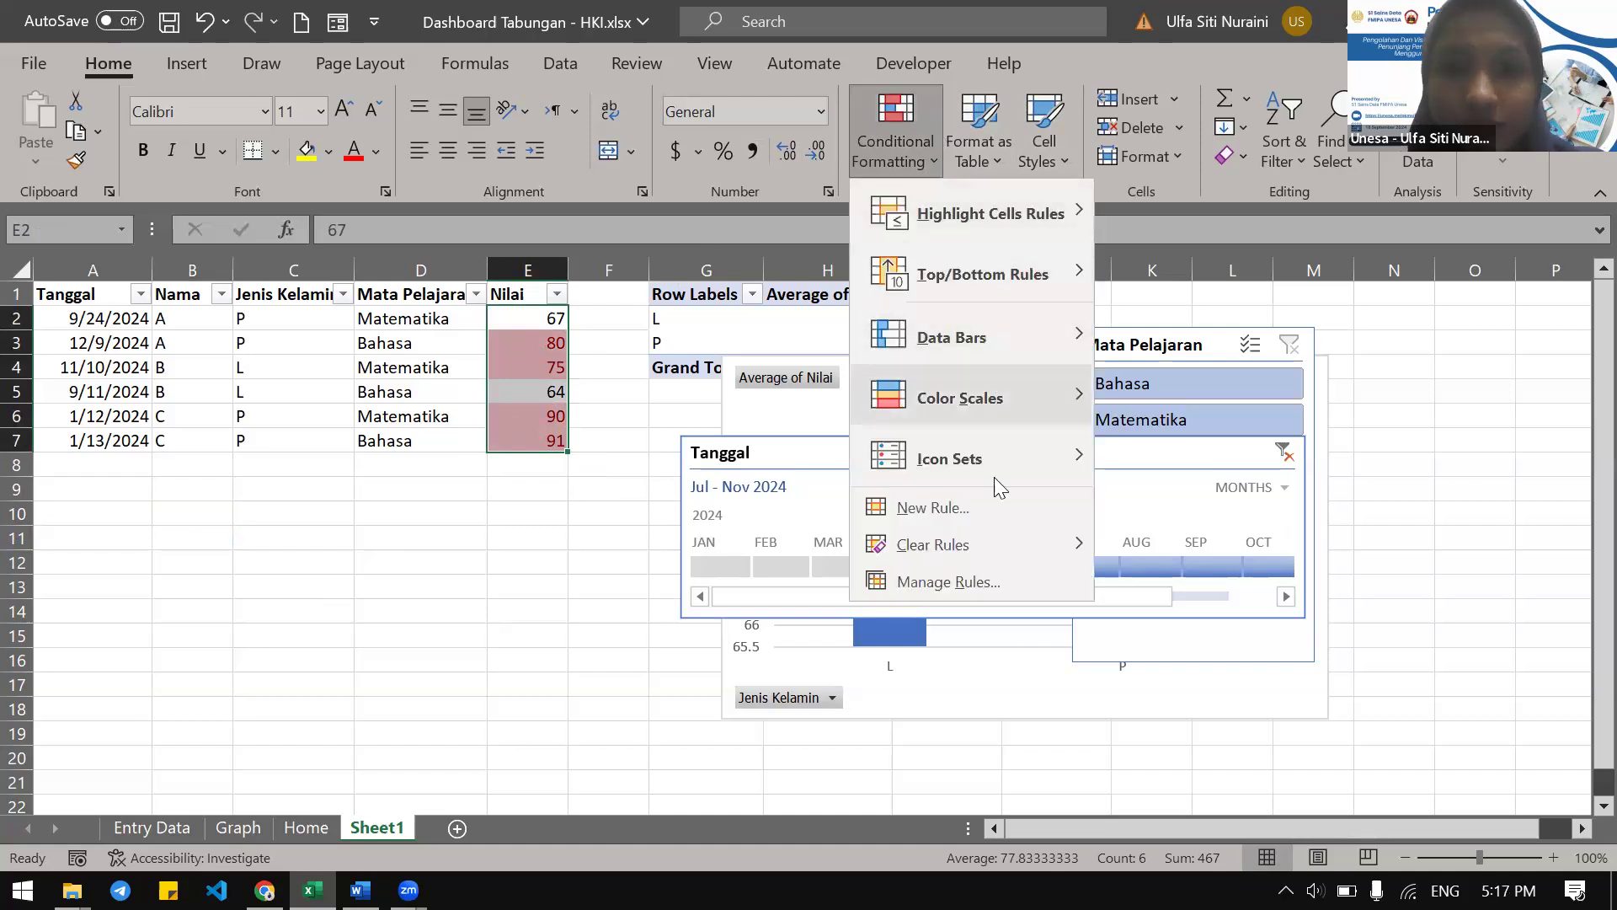
mouse_move(984, 543)
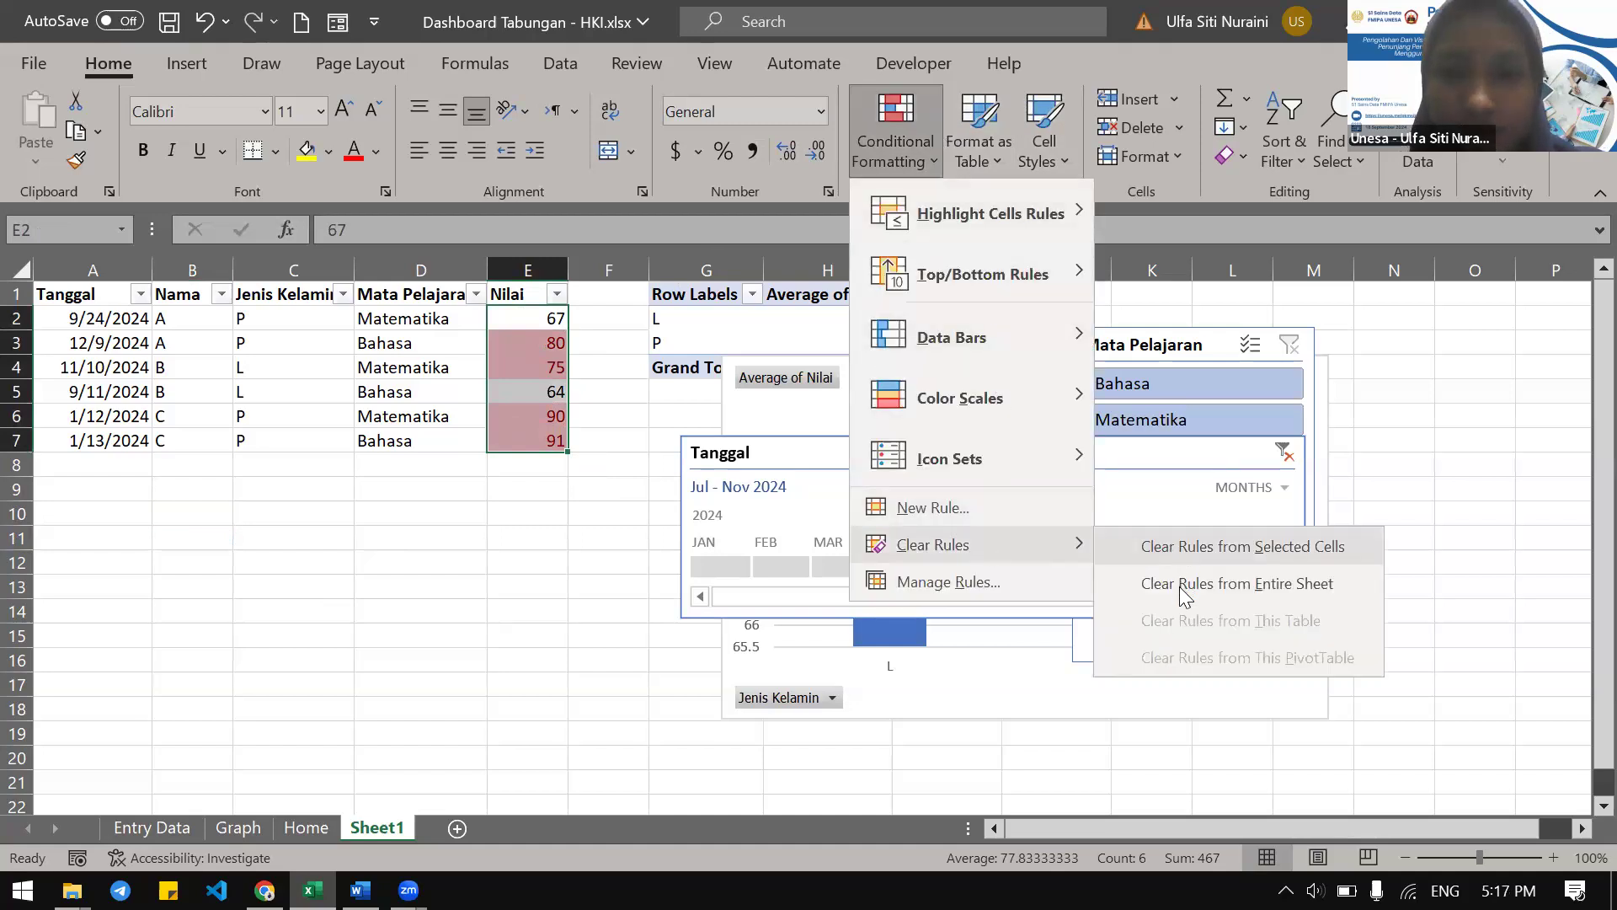
left_click(1179, 586)
left_click(564, 514)
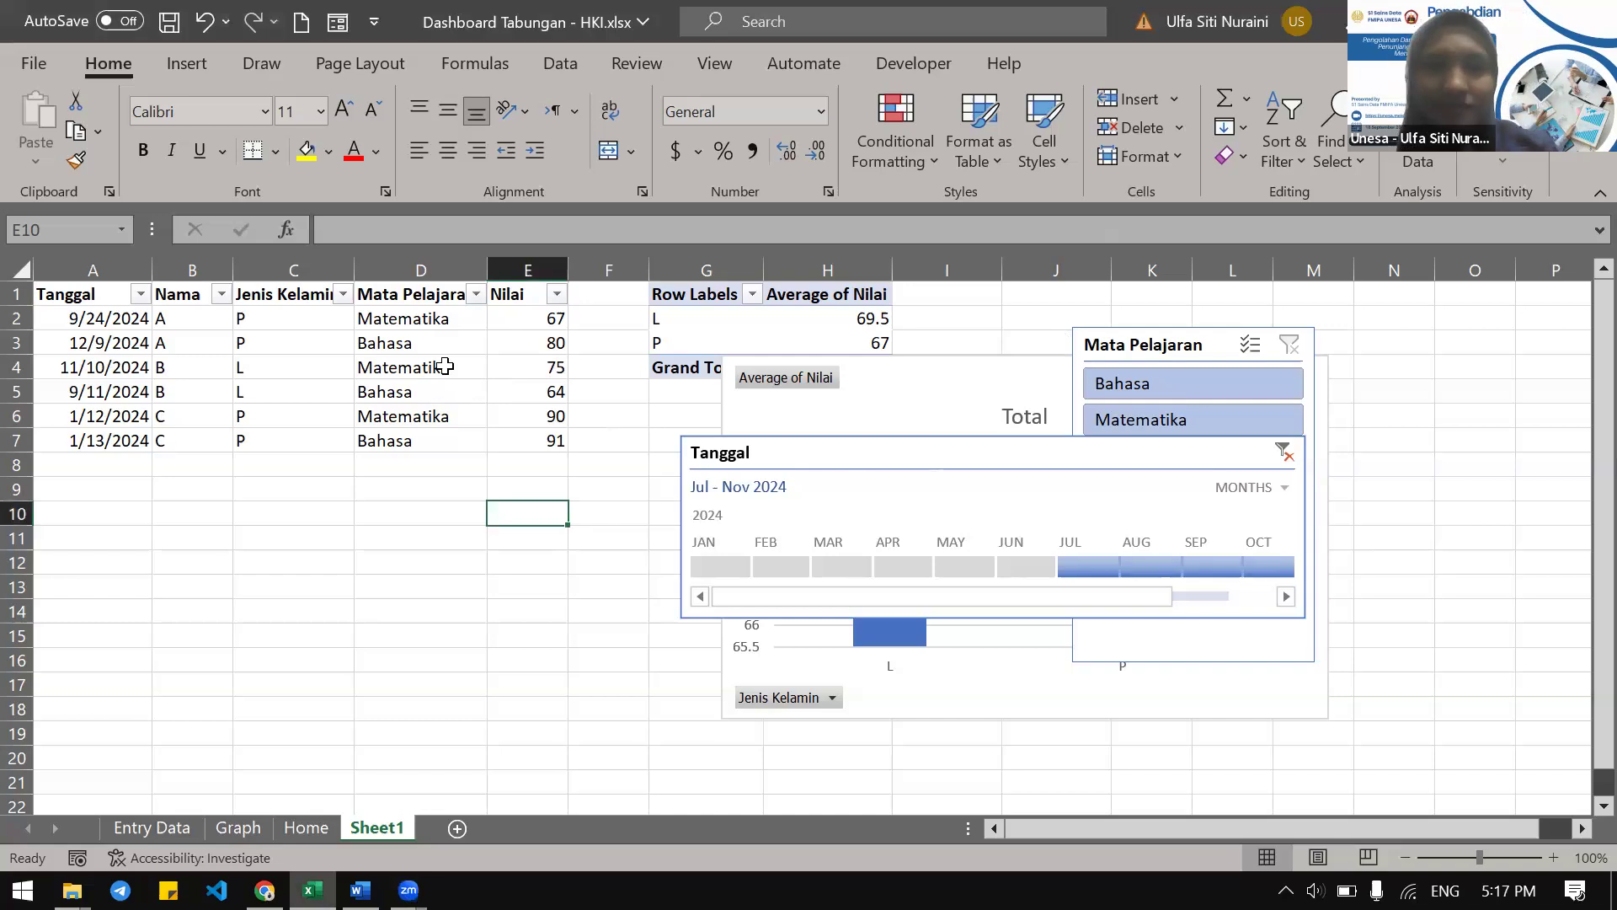
Go over the Nilai scores in E2:E7 and enlarge the view of the score table
left_click_drag(520, 337, 515, 389)
left_click_drag(525, 314, 524, 439)
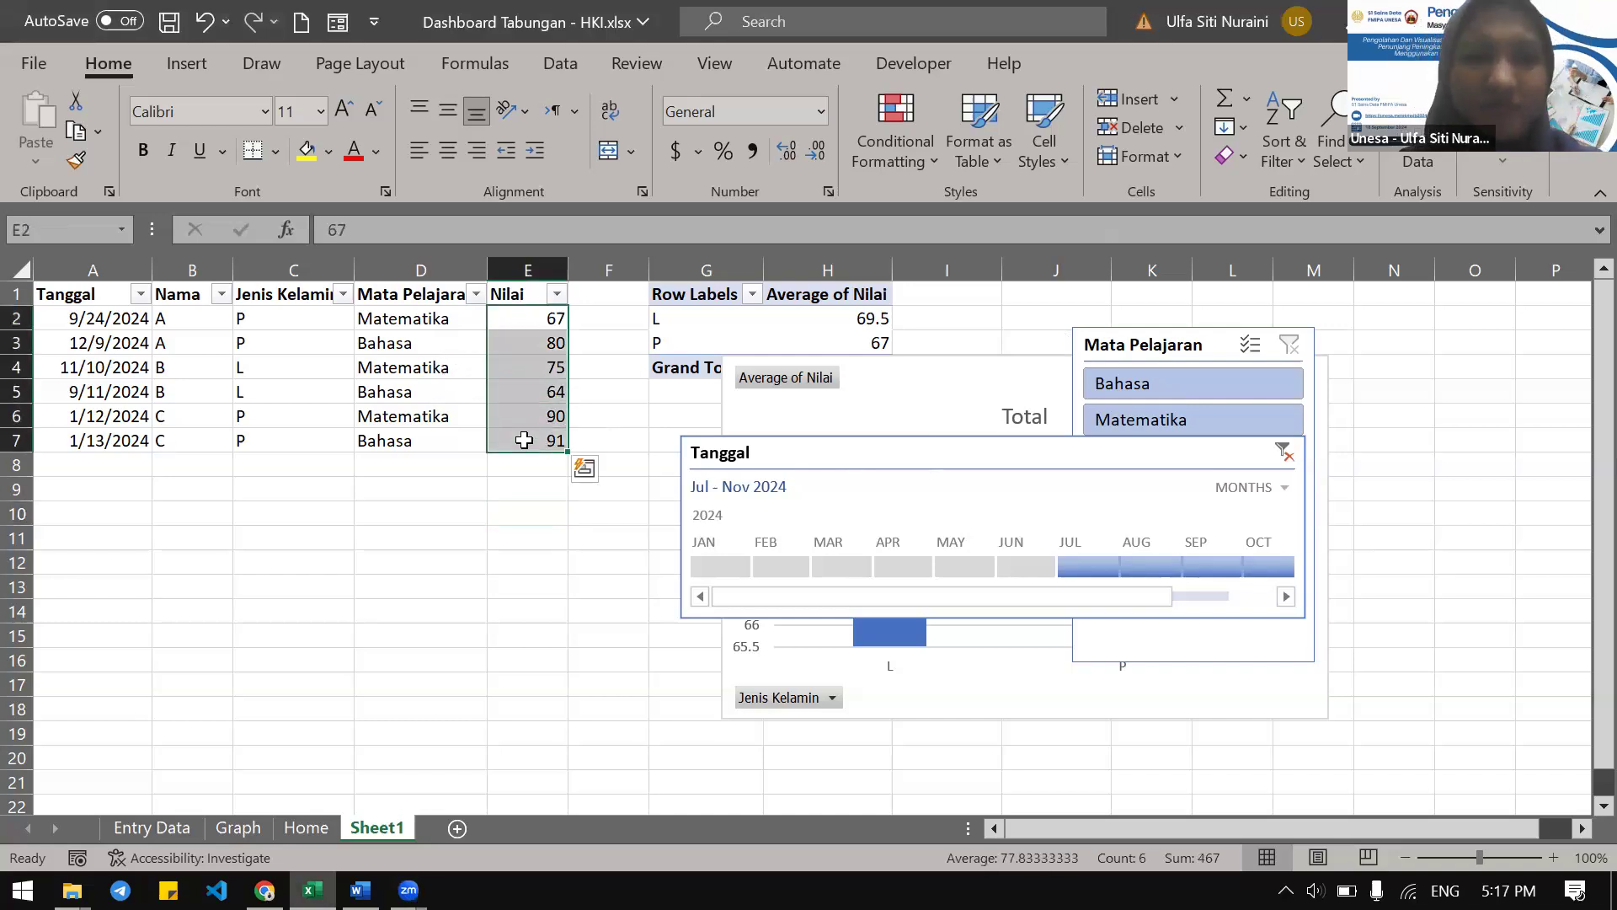
left_click(544, 323)
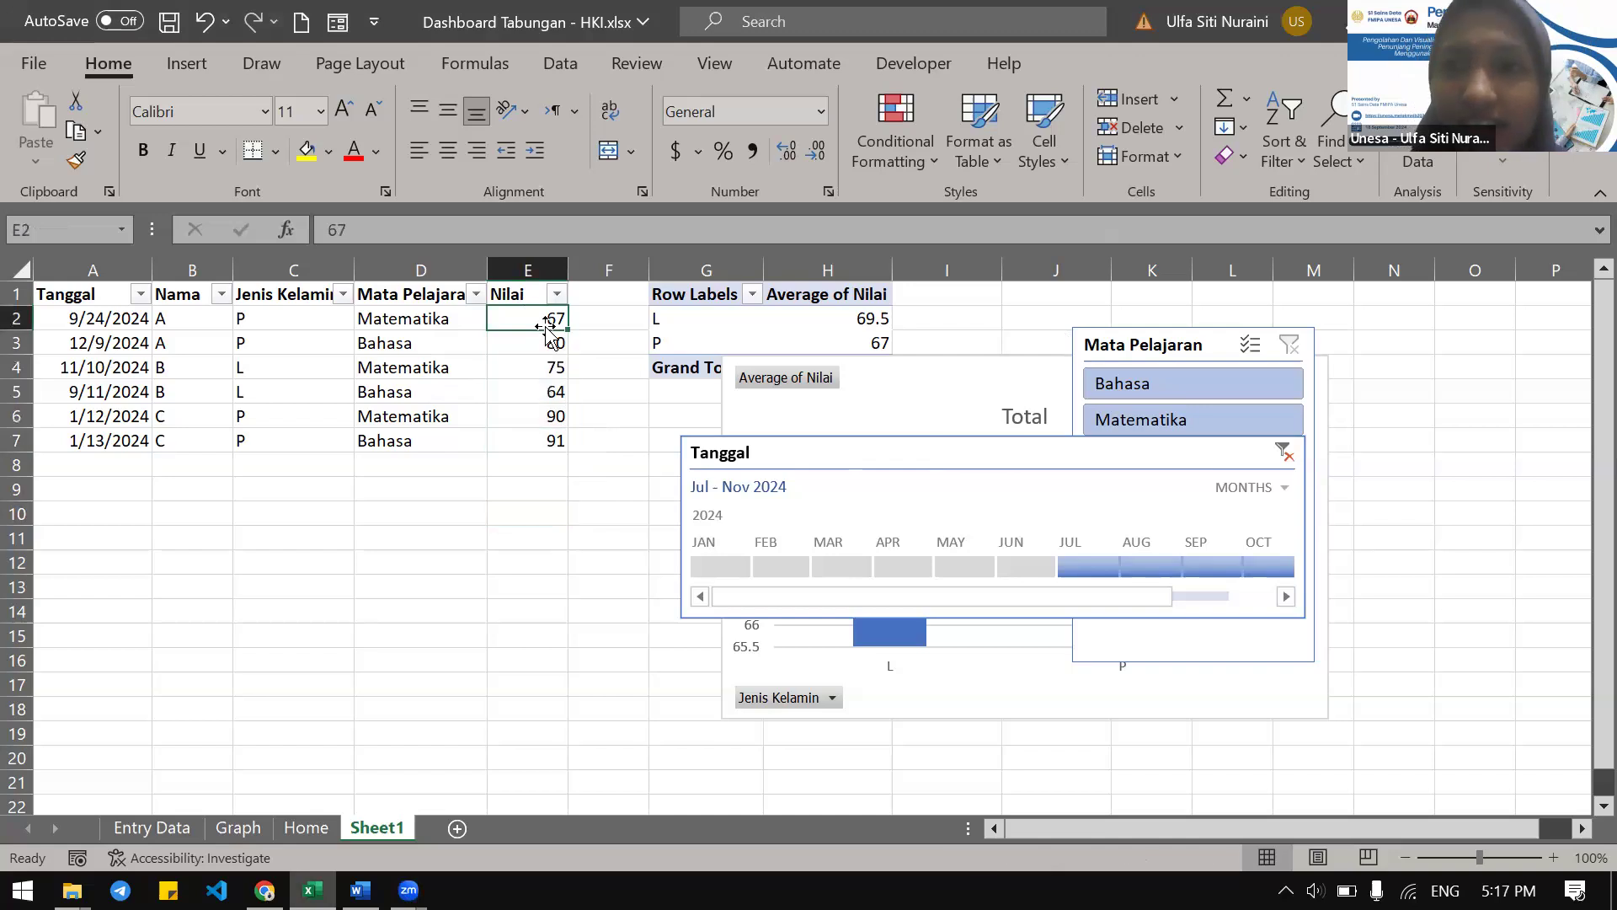
left_click_drag(552, 322, 534, 441)
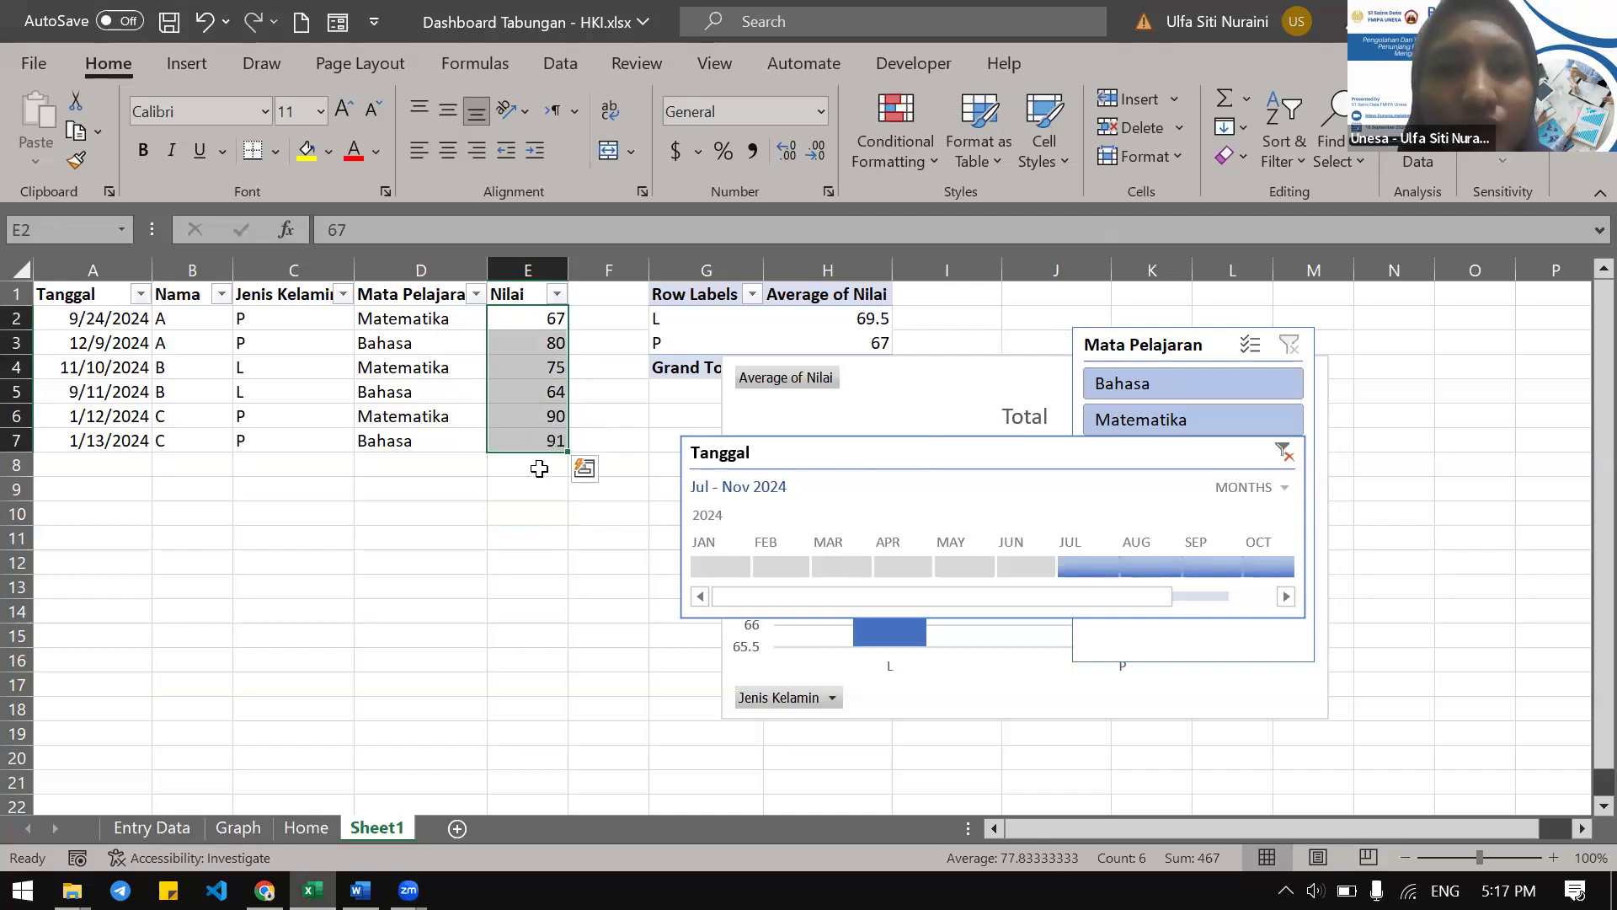
left_click_drag(532, 320, 525, 436)
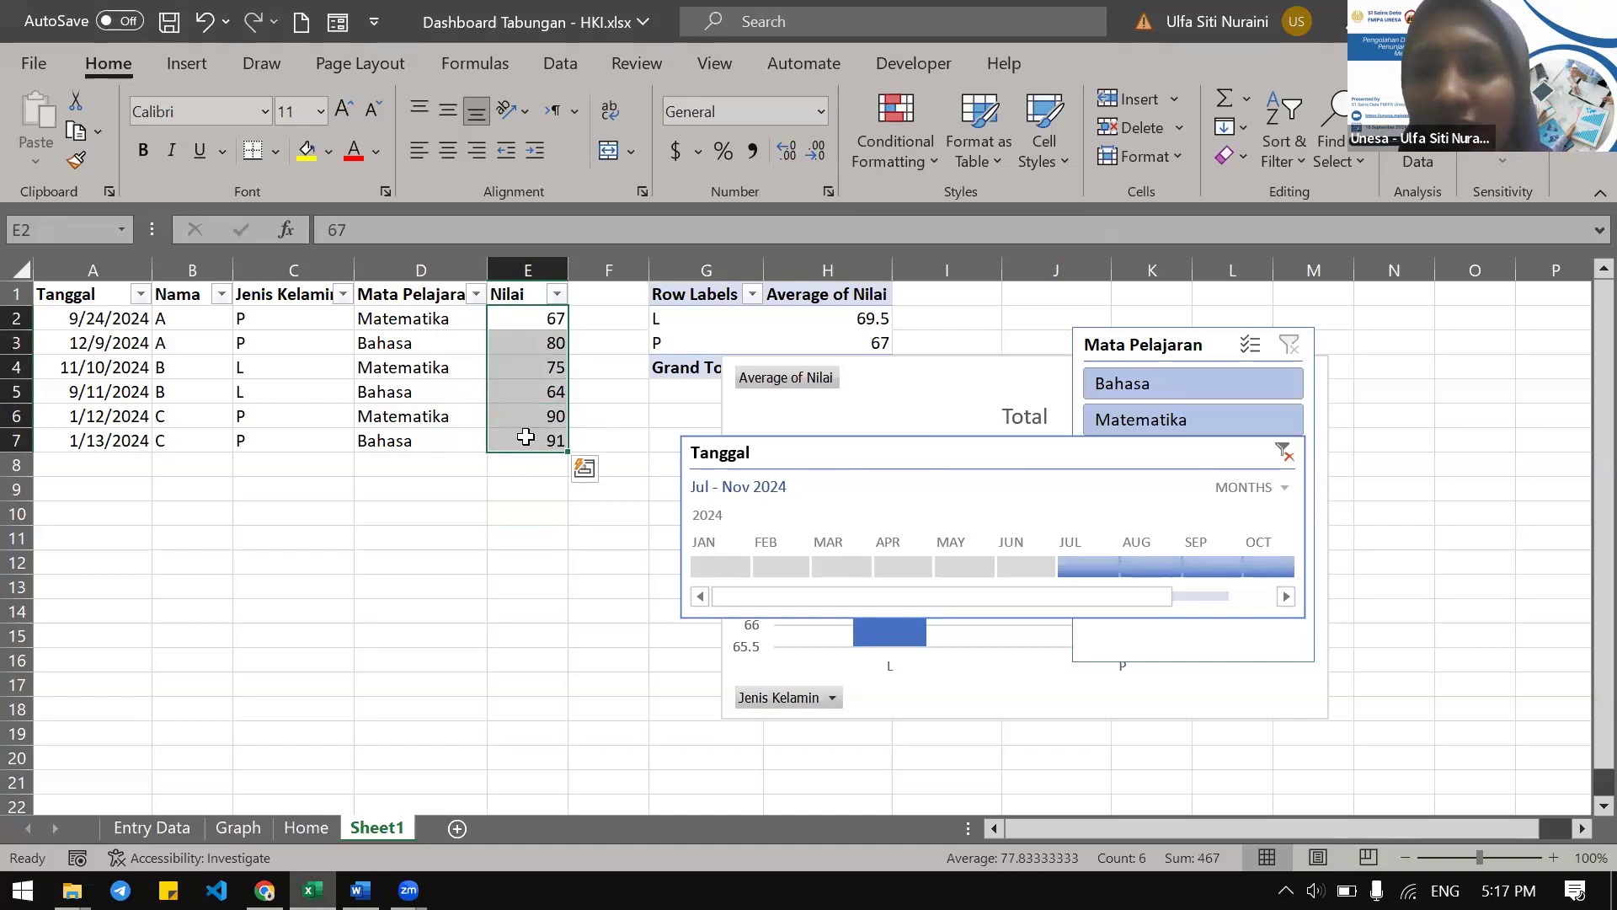
scroll(526, 436, "up", 5)
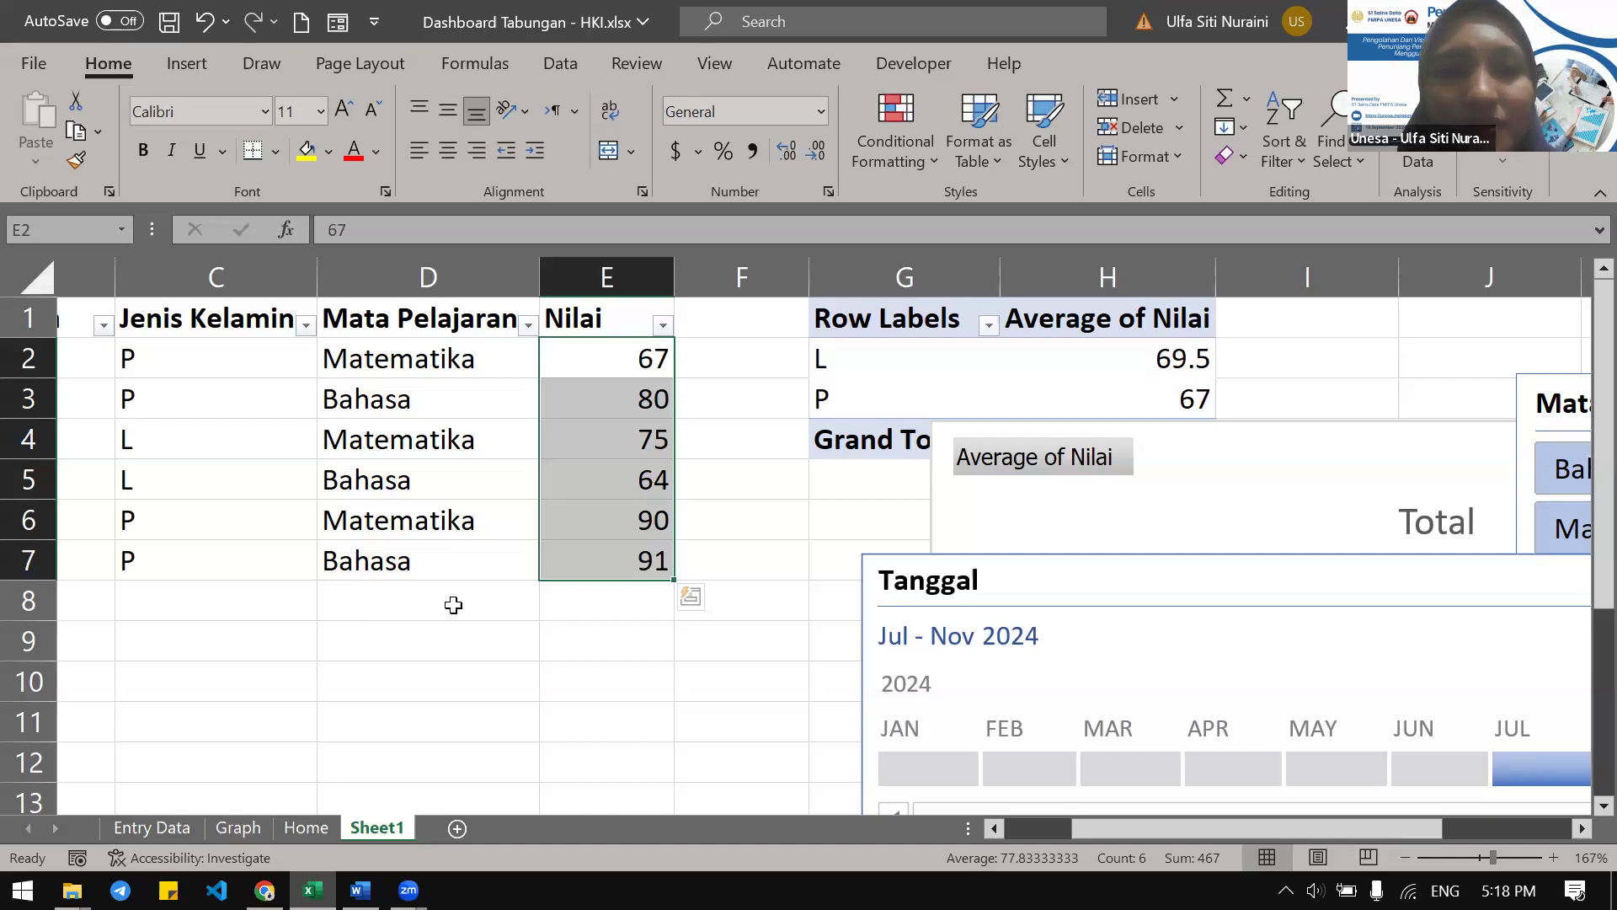
left_click(665, 391)
left_click(624, 373)
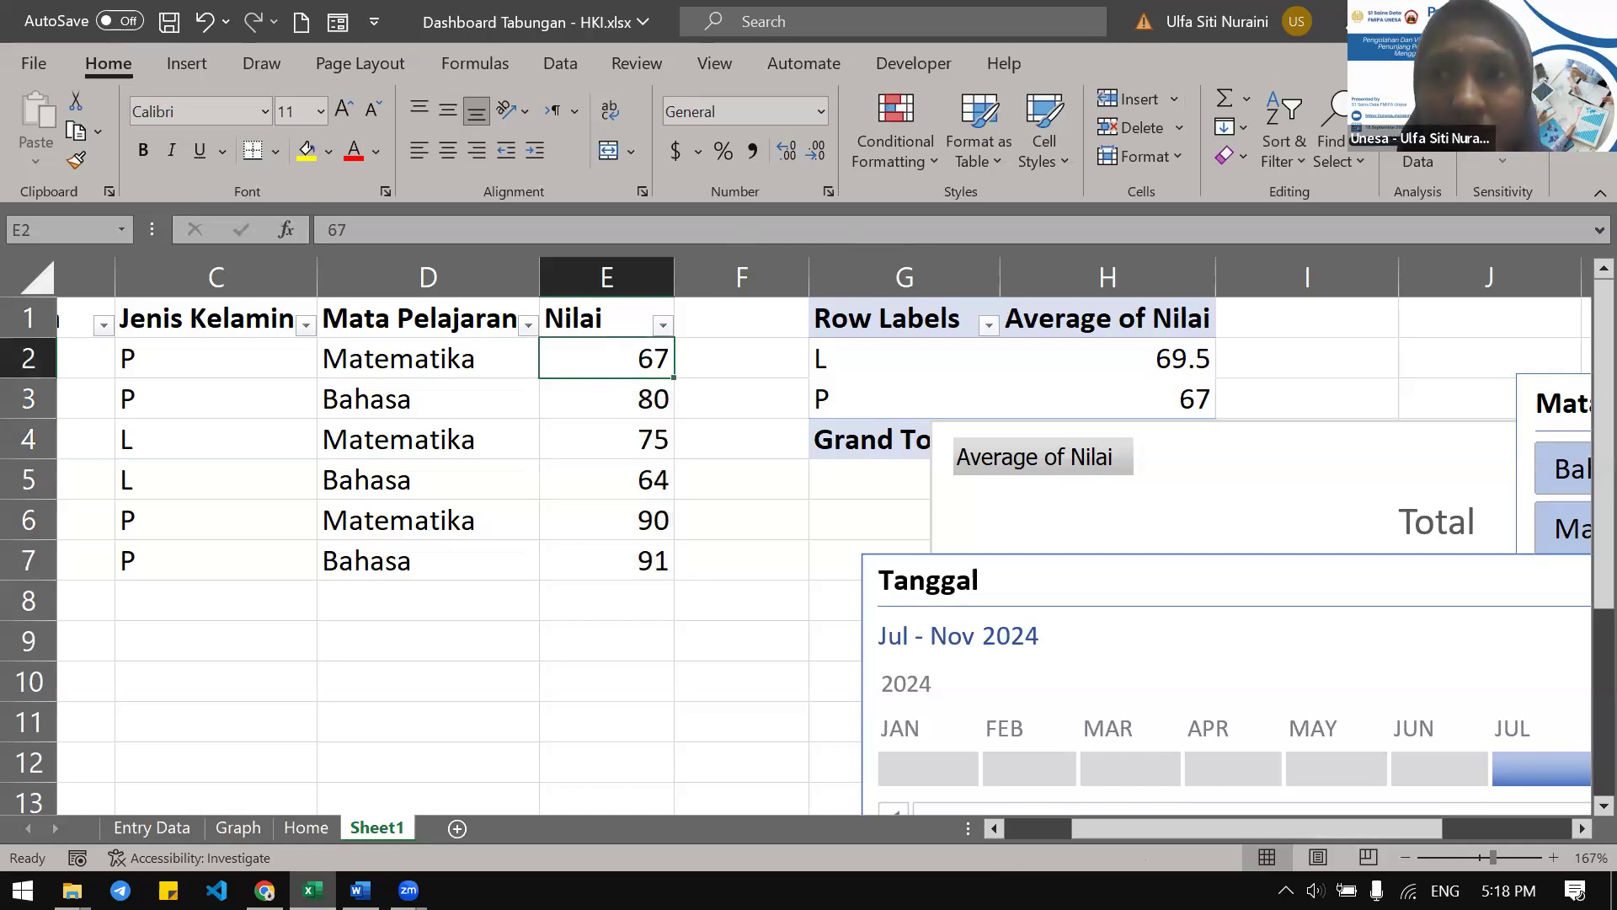
left_click(1544, 22)
left_click(1300, 118)
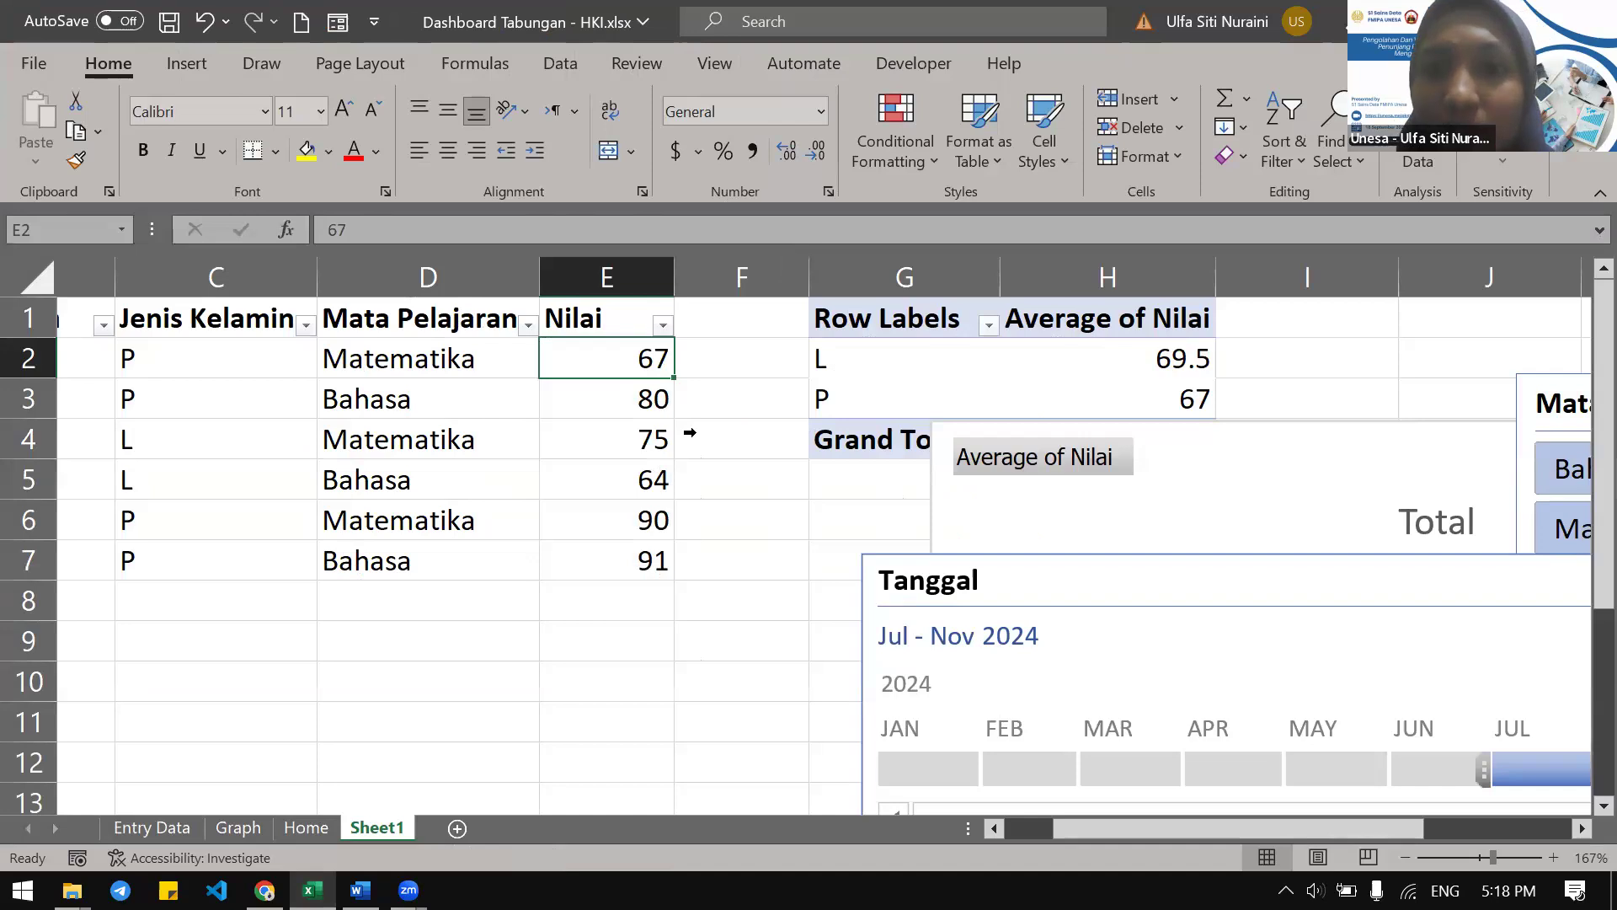
Compare selecting only the Nilai scores in E2:E7 with selecting the whole of column E
left_click_drag(621, 361, 636, 569)
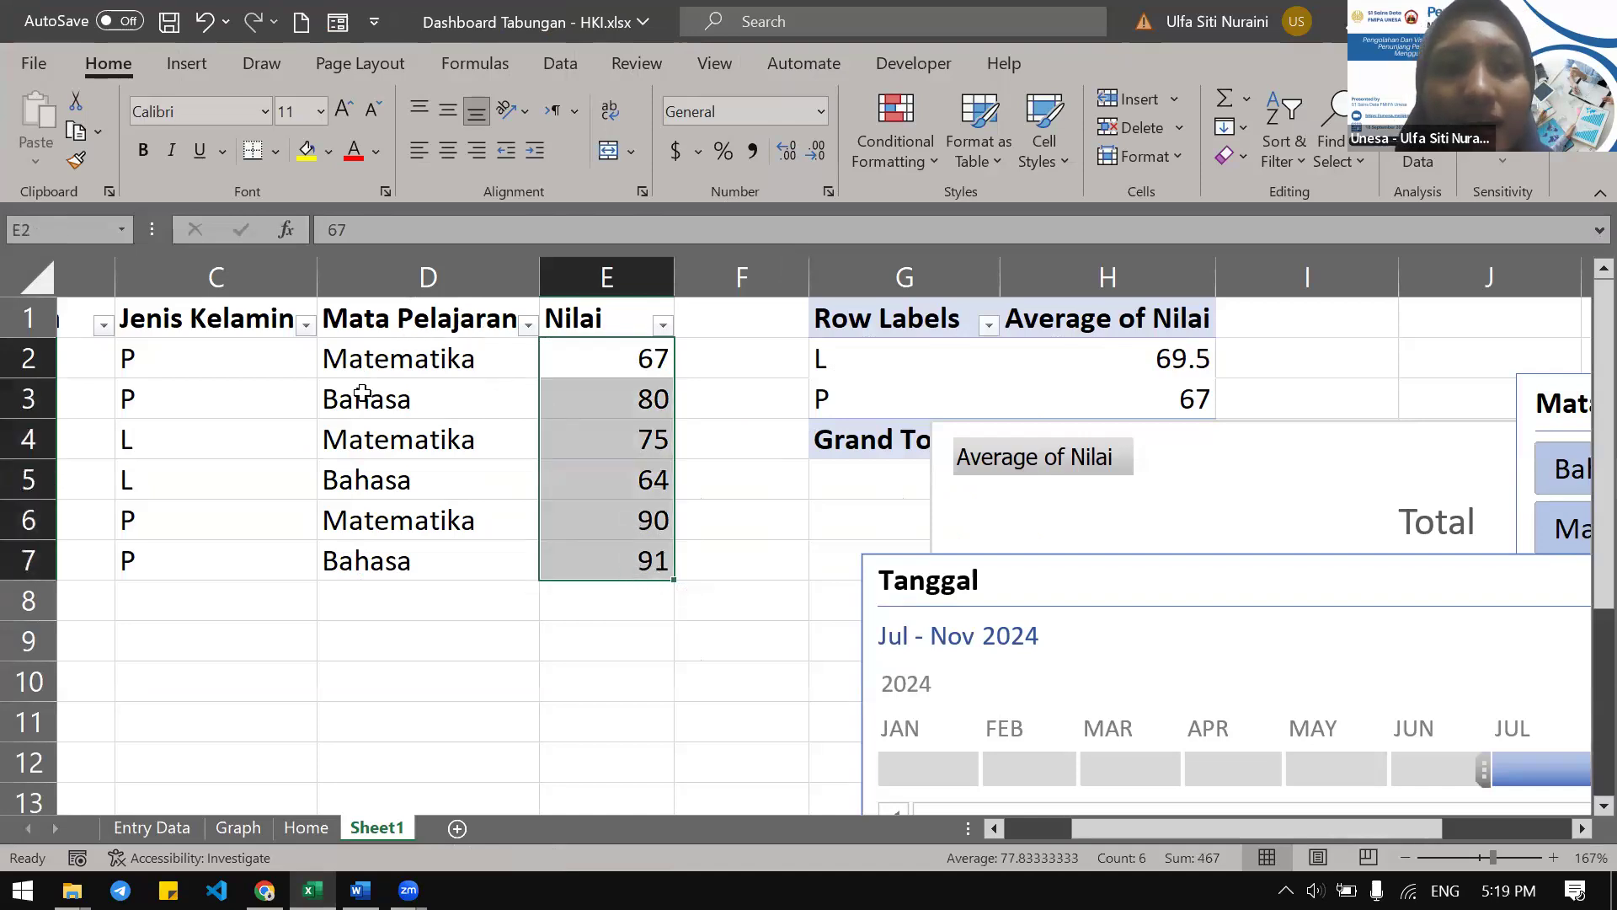
scroll(362, 392, "right", 4)
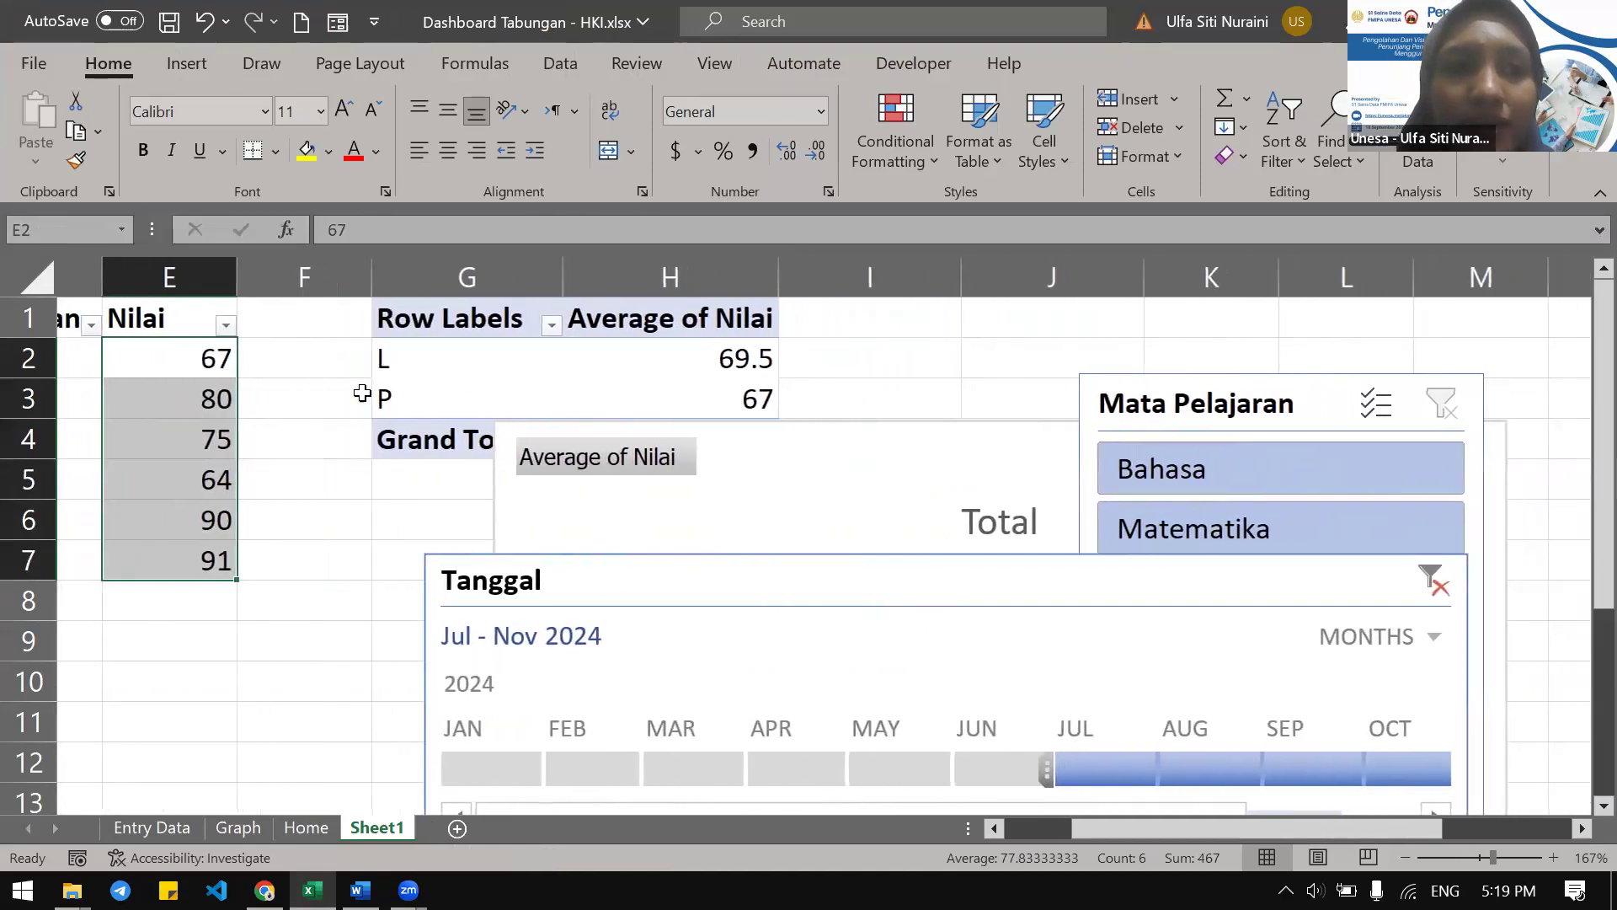
scroll(362, 393, "right", 1)
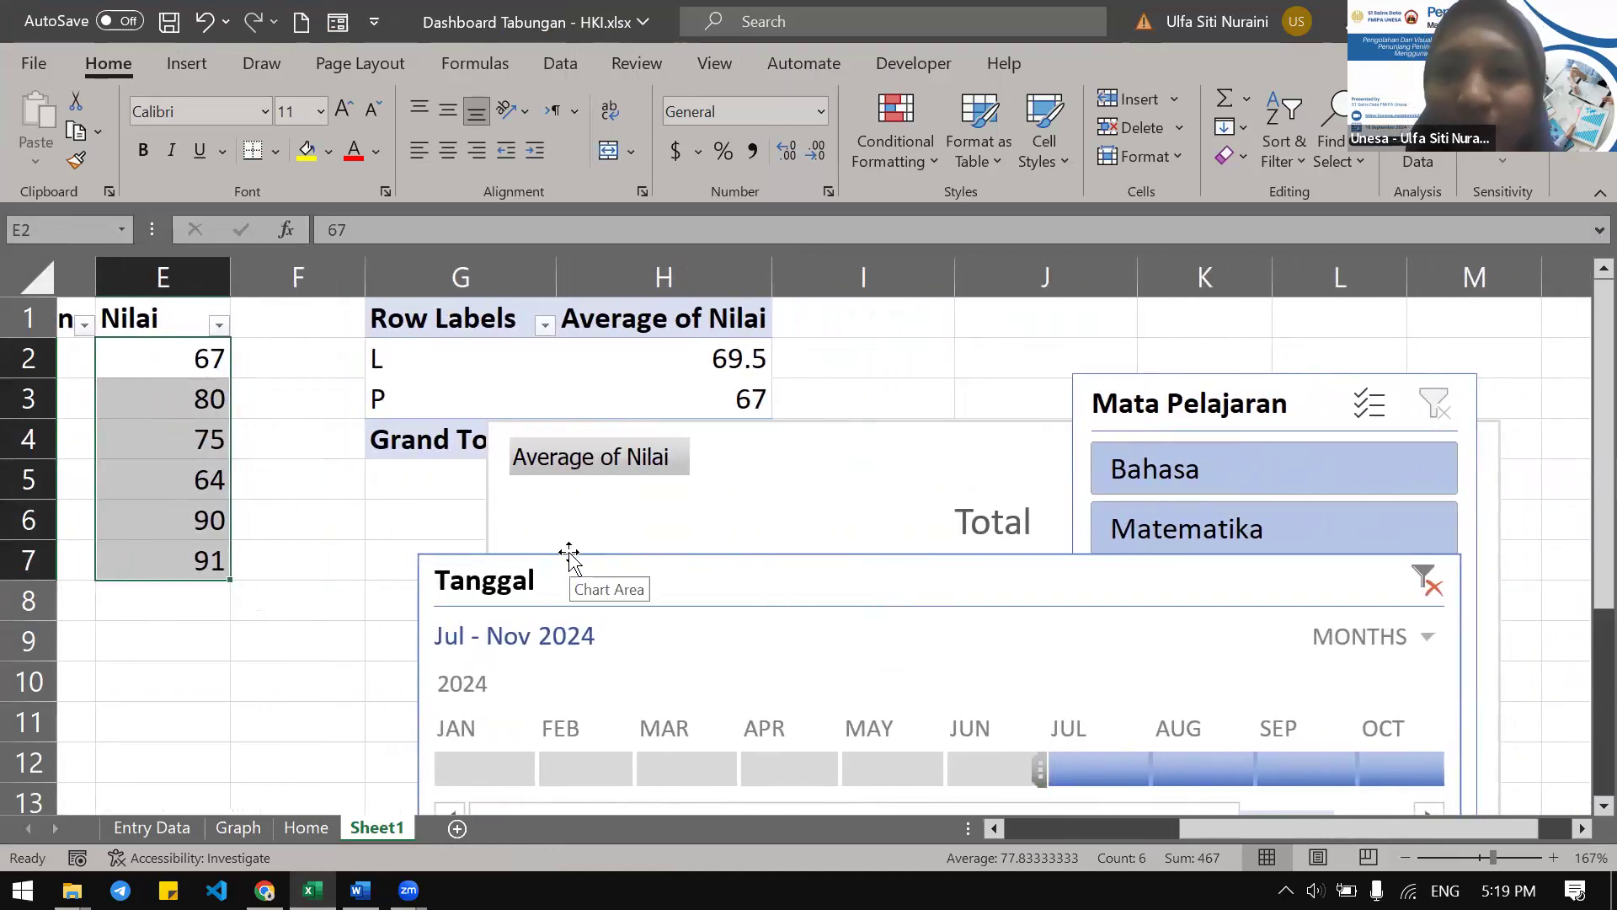
left_click(179, 358)
left_click_drag(178, 358, 189, 573)
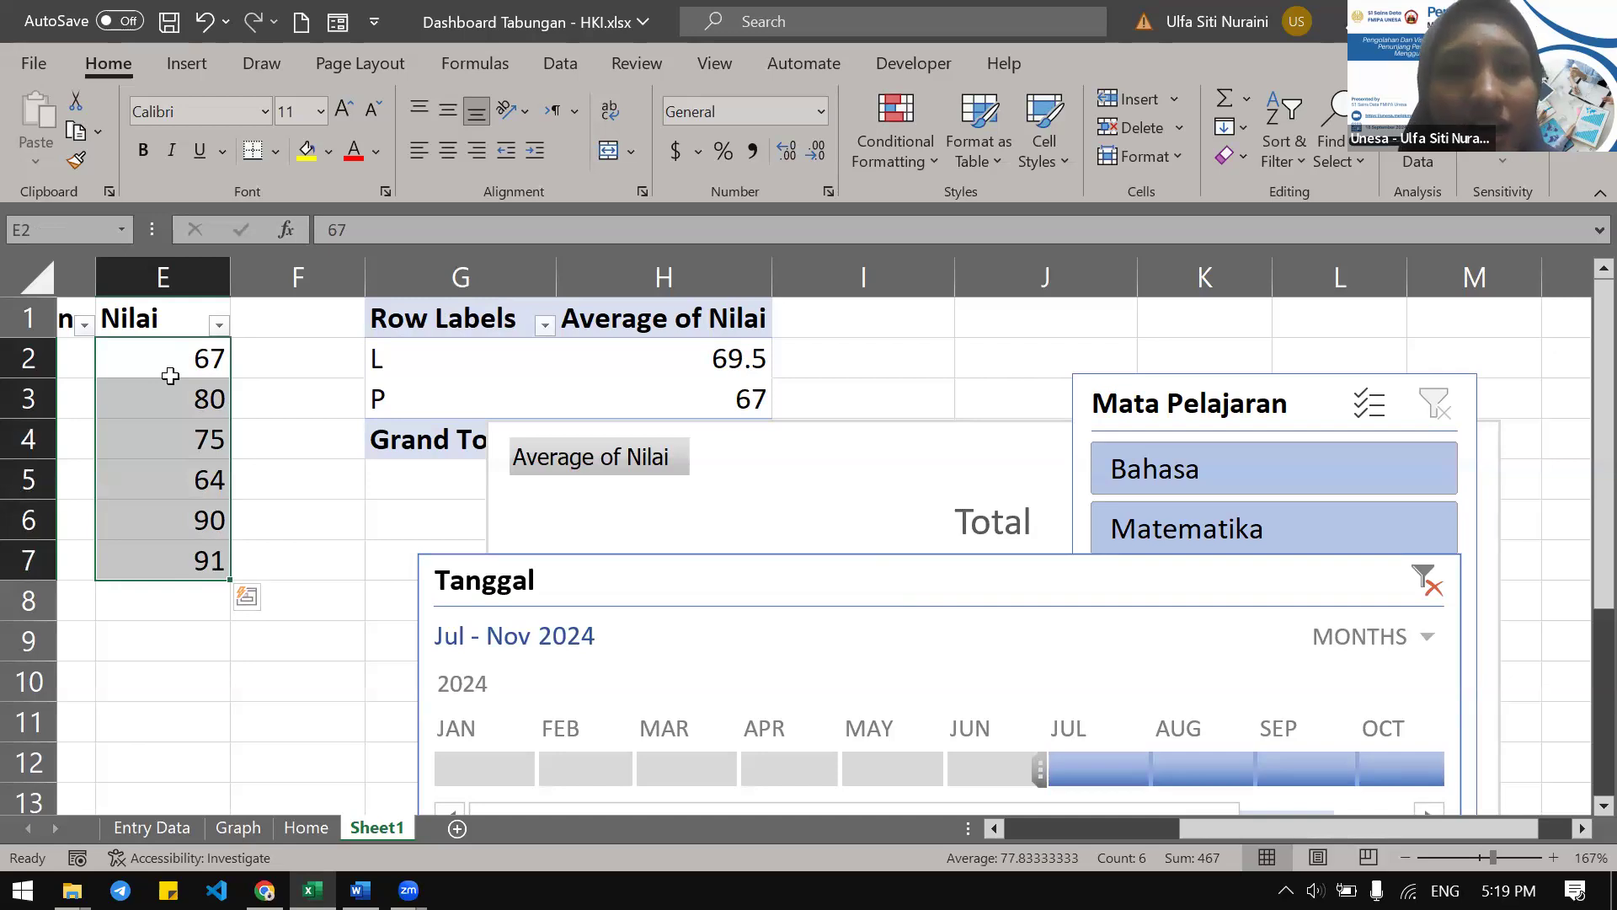
left_click(163, 276)
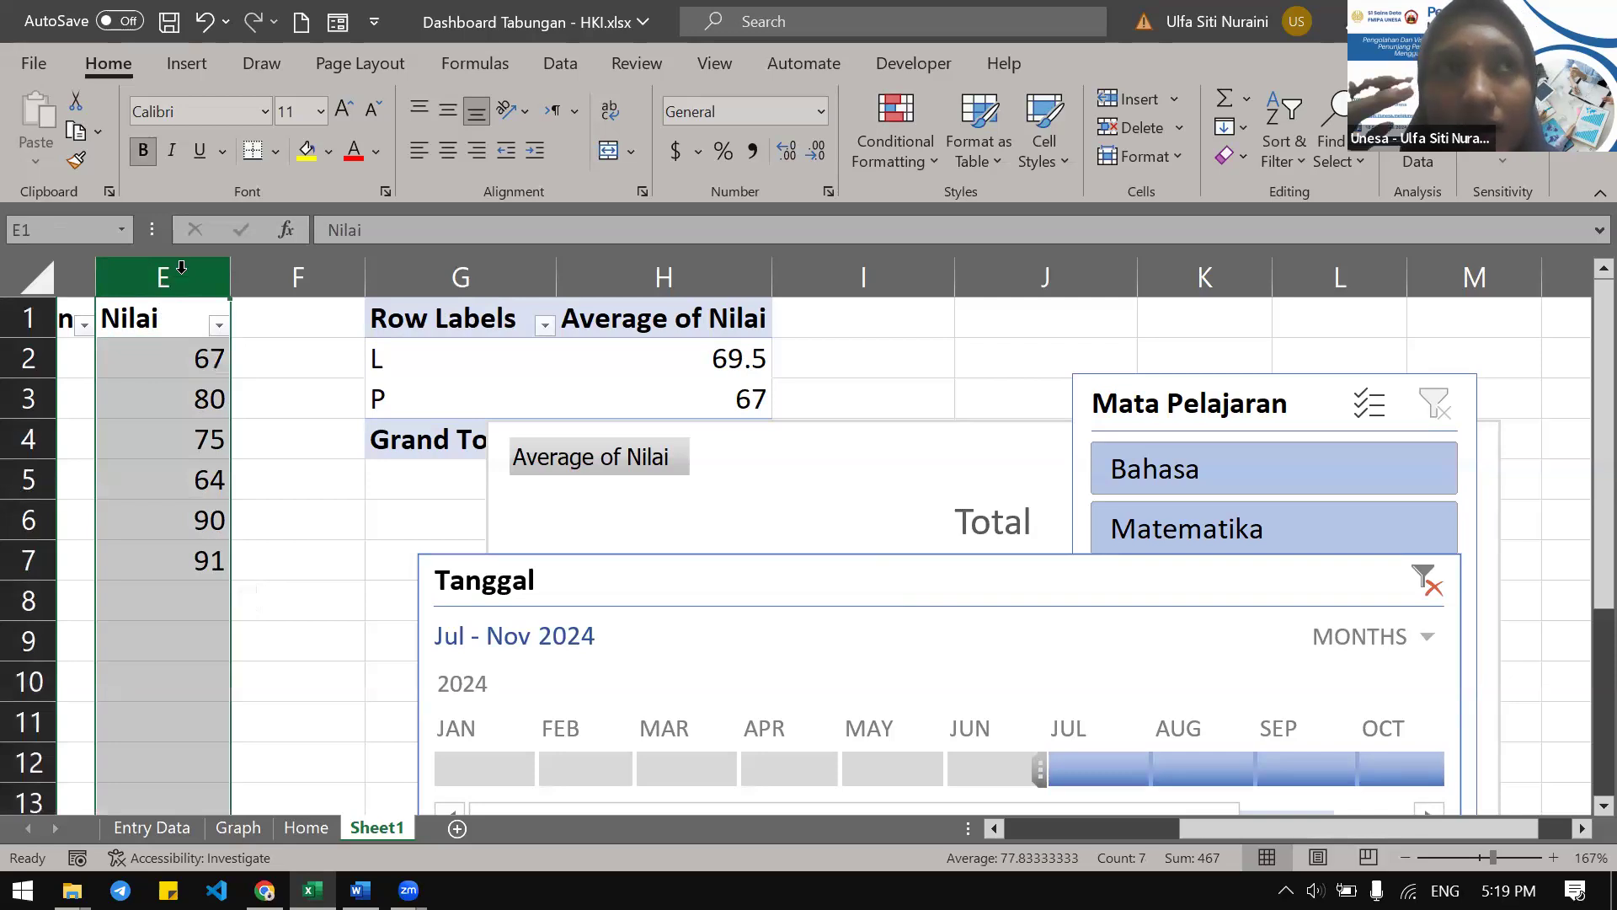
Select the Nilai scores in E2:E7 and review the conditional formatting rule types, including the highlight cells rules
left_click(136, 356)
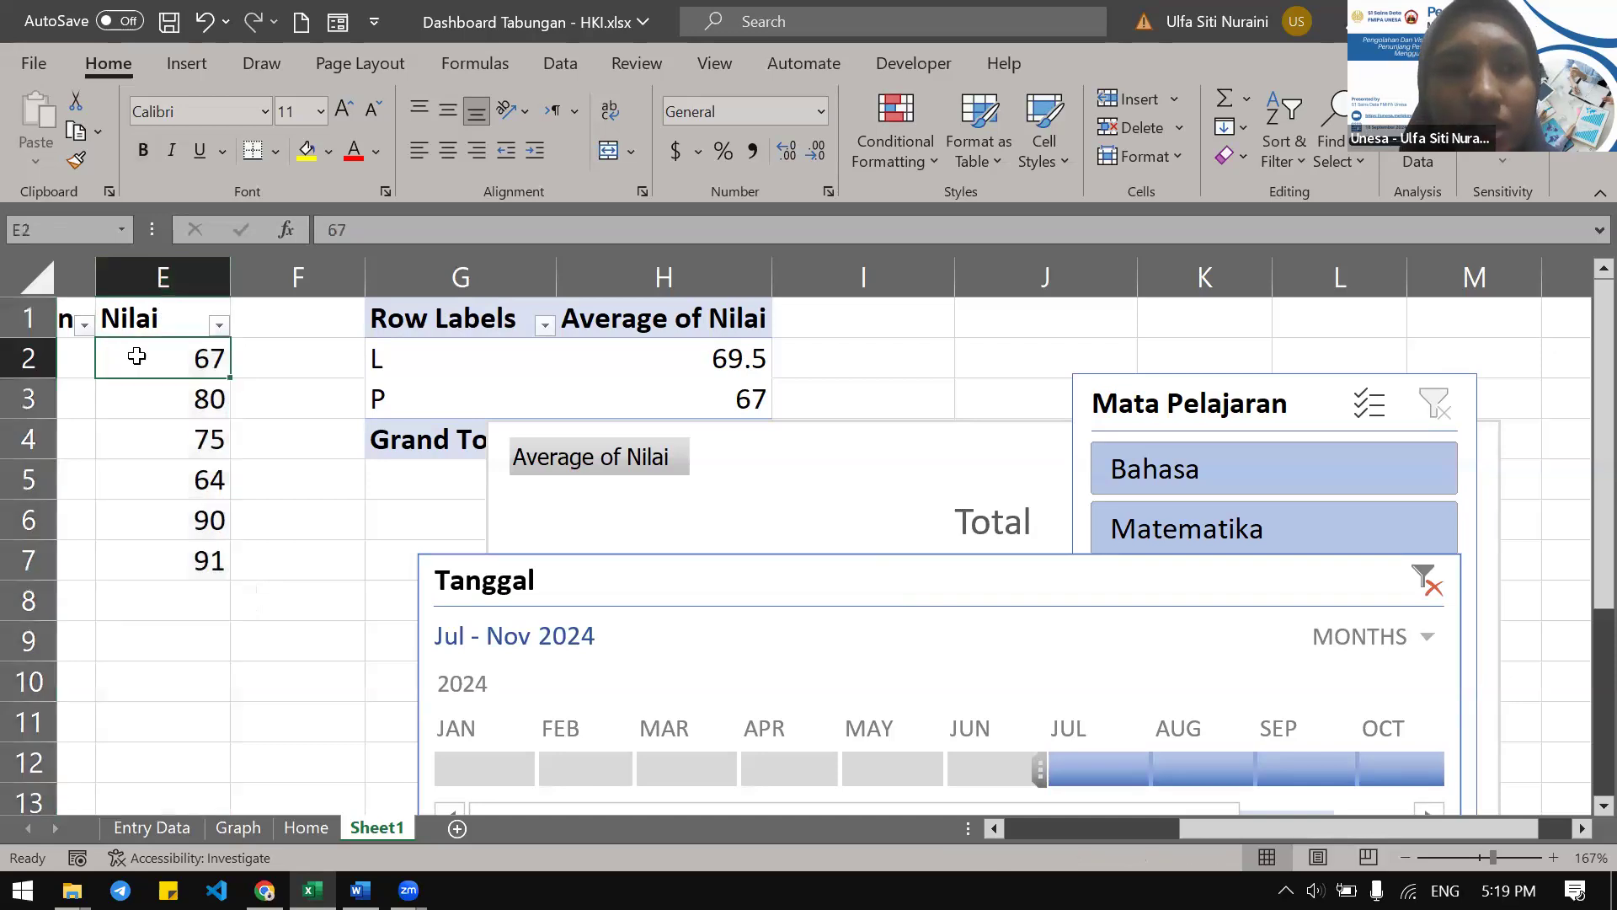
left_click_drag(136, 356, 147, 558)
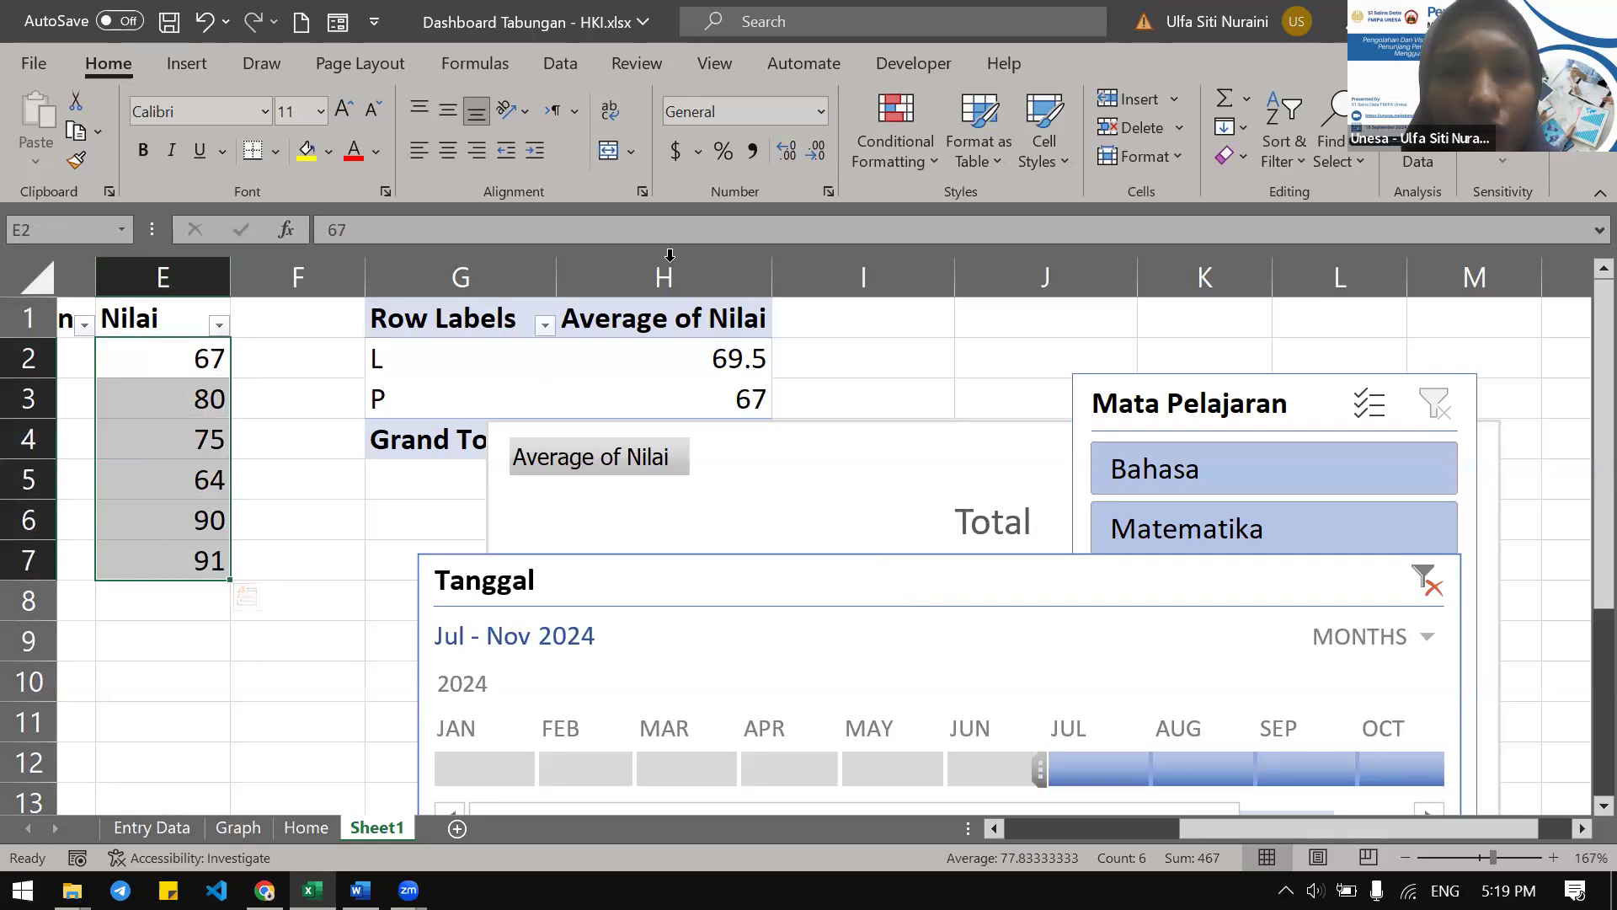
left_click(921, 166)
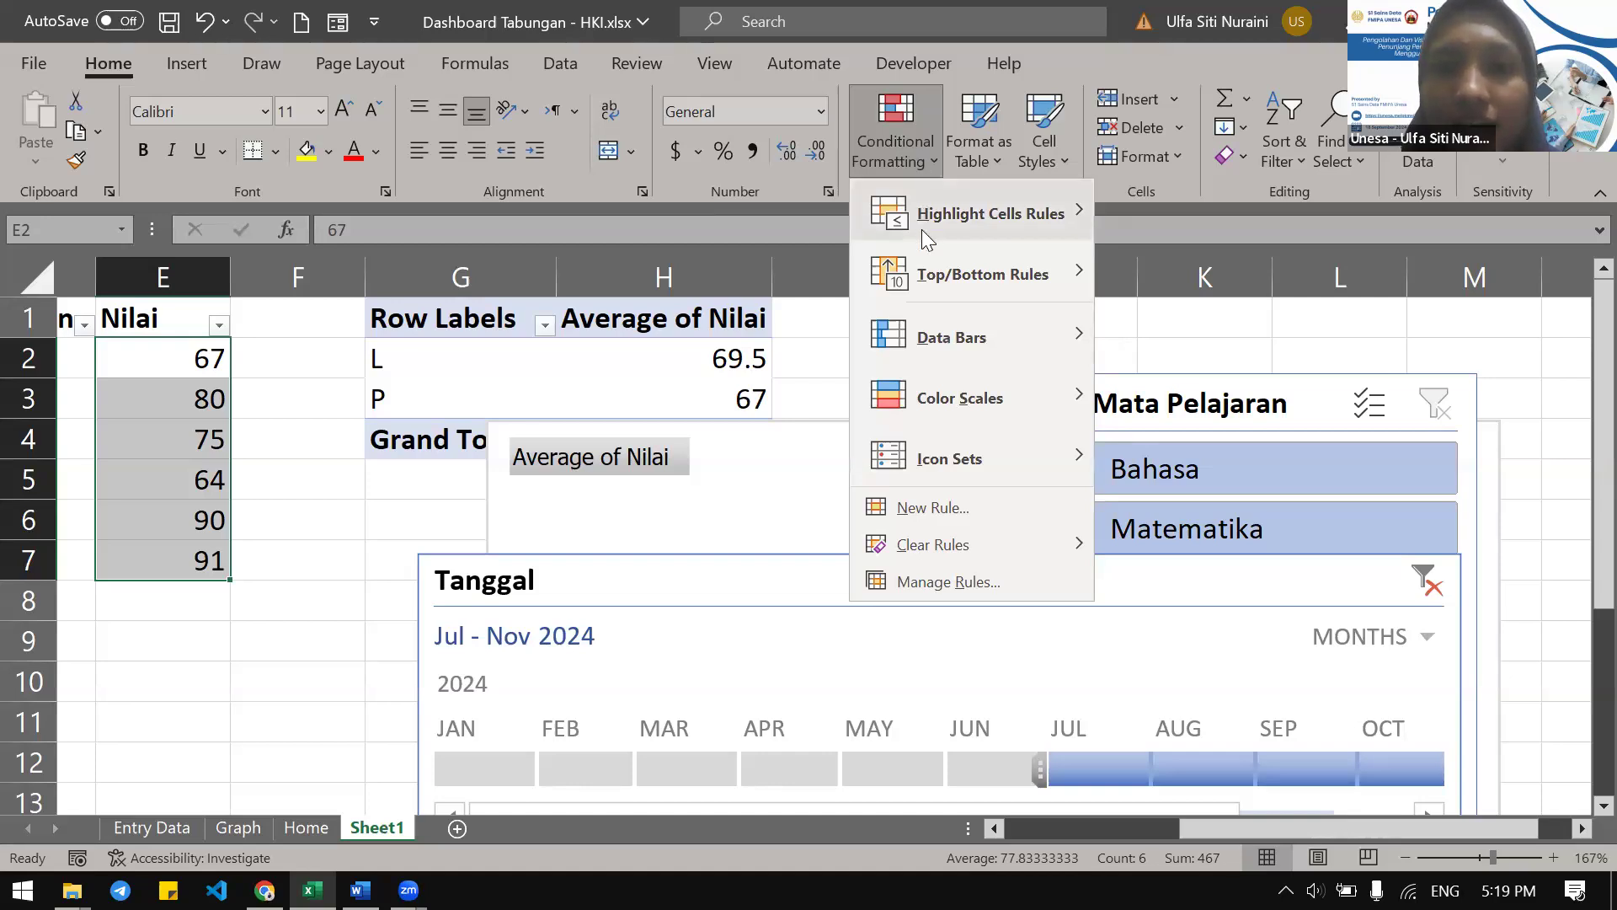
mouse_move(922, 229)
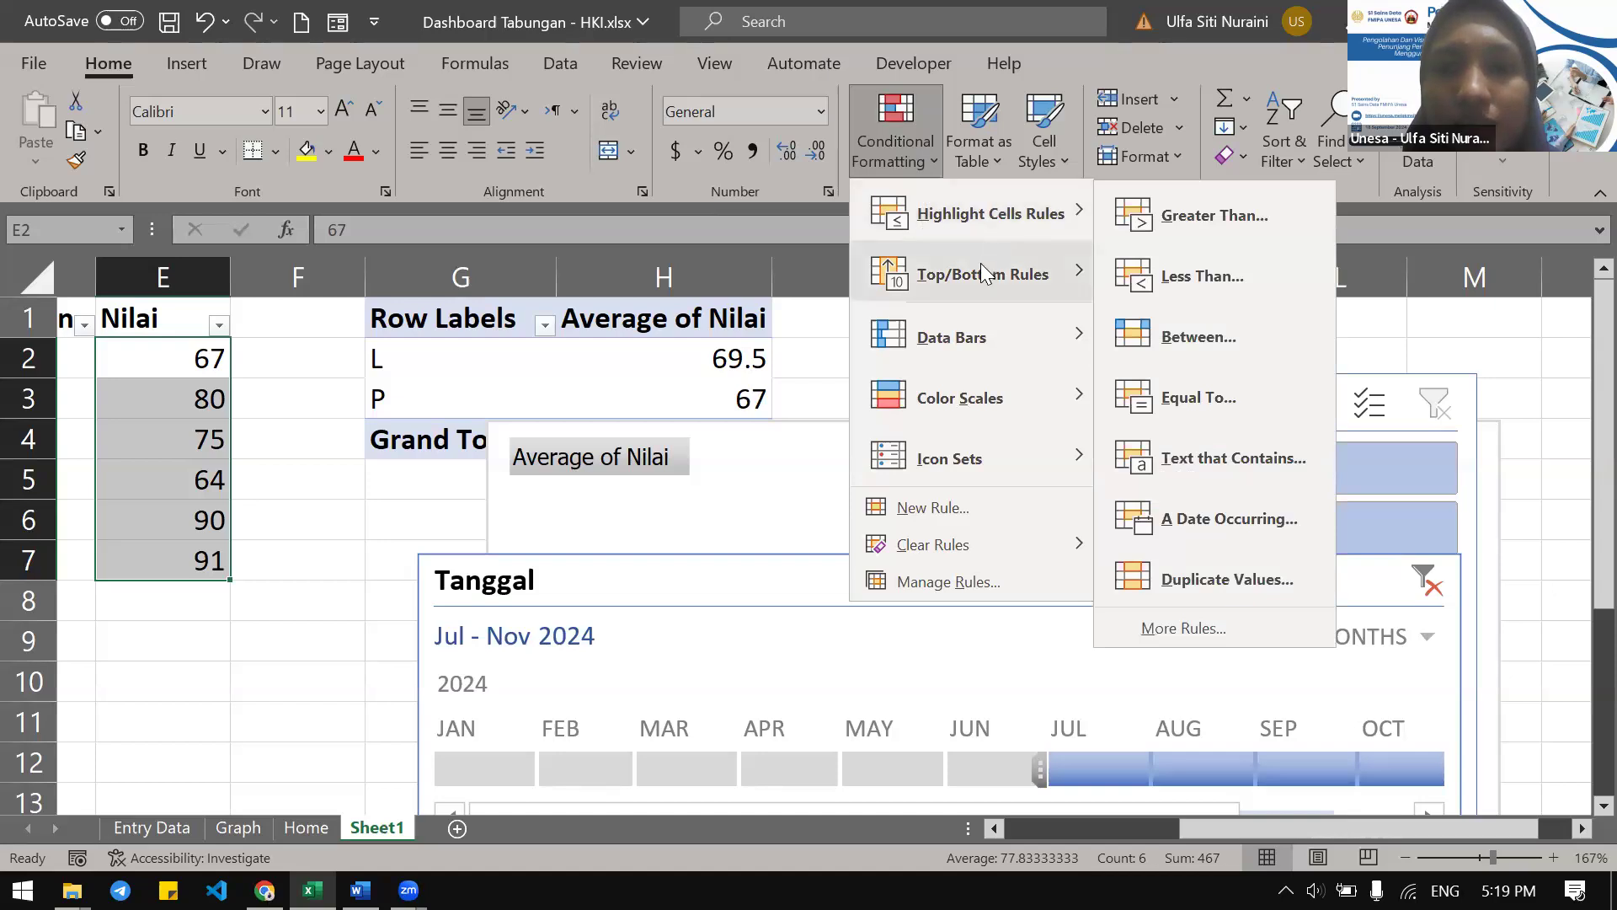
mouse_move(981, 263)
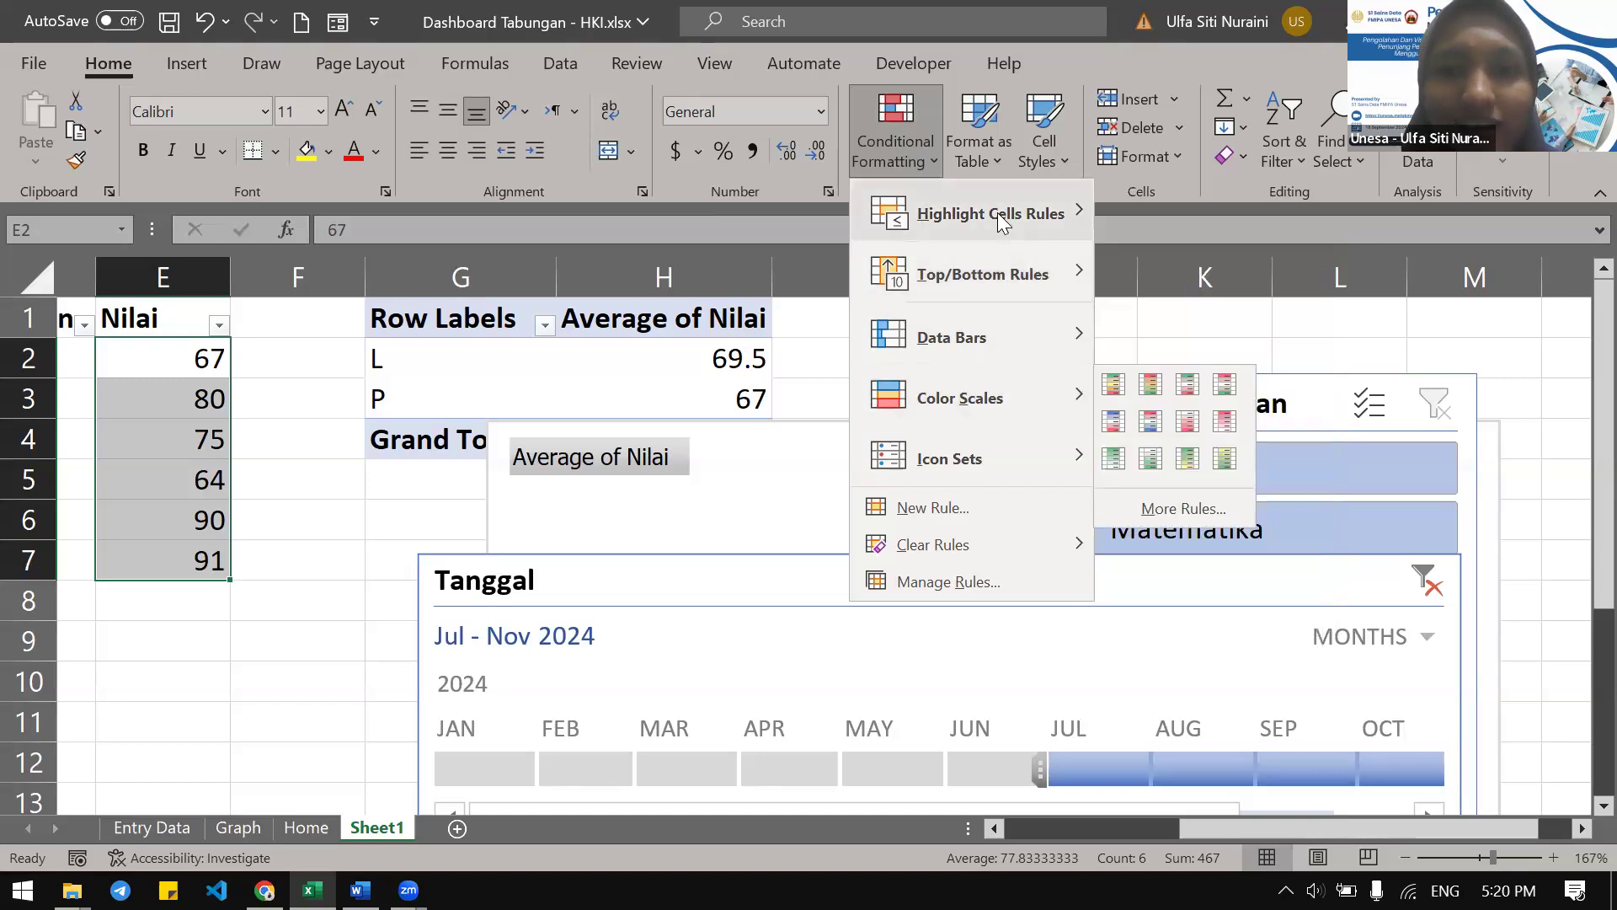
mouse_move(997, 213)
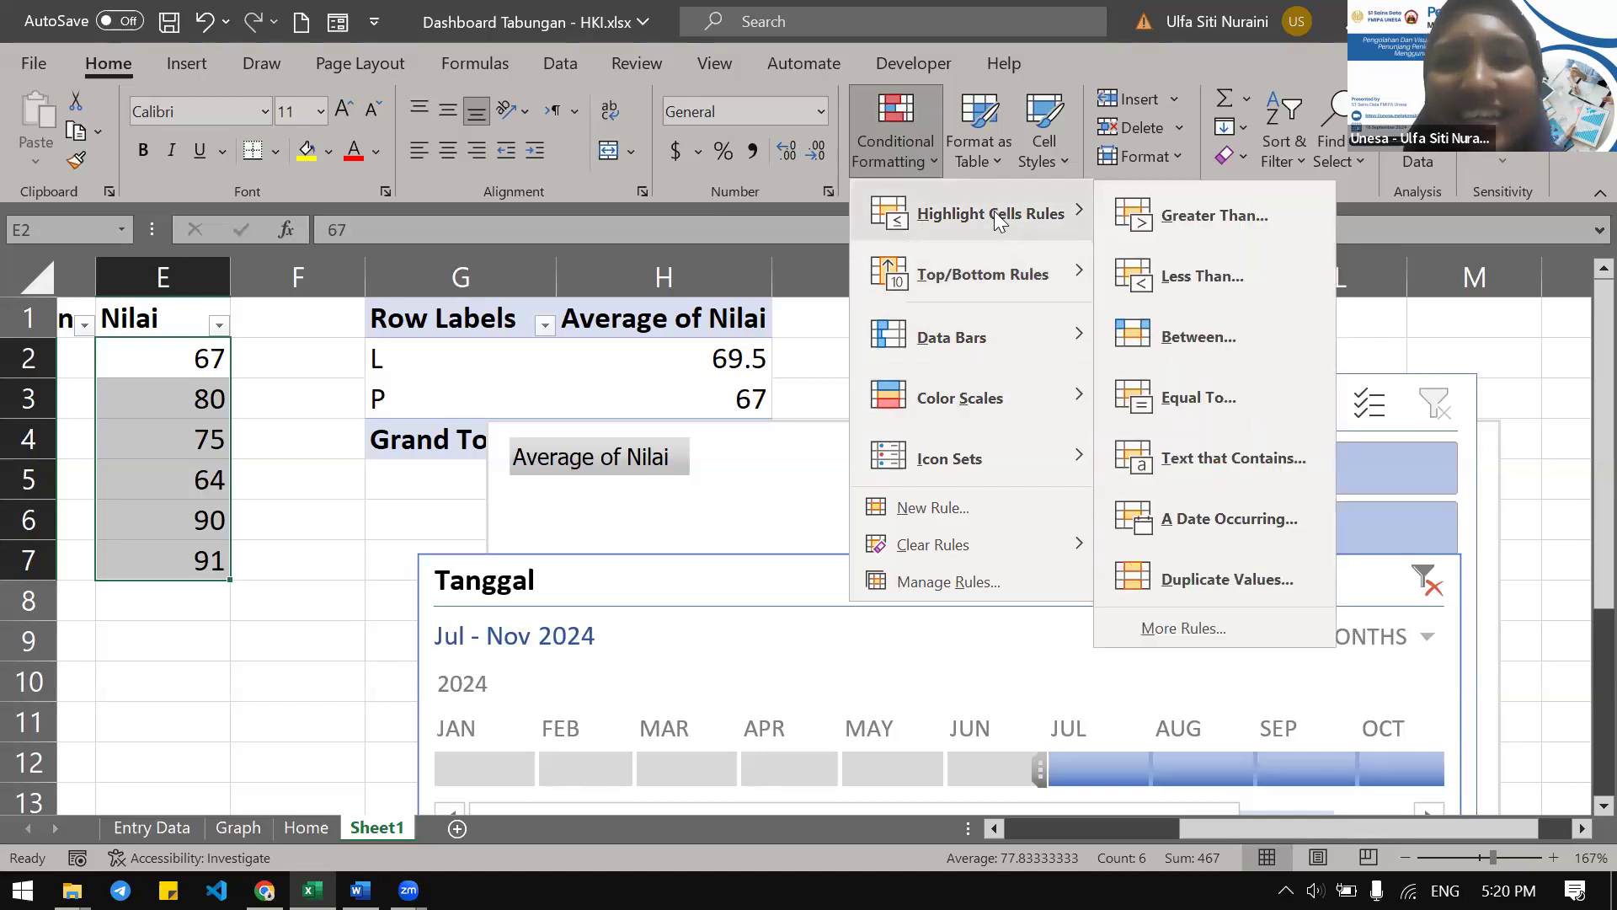
left_click(898, 145)
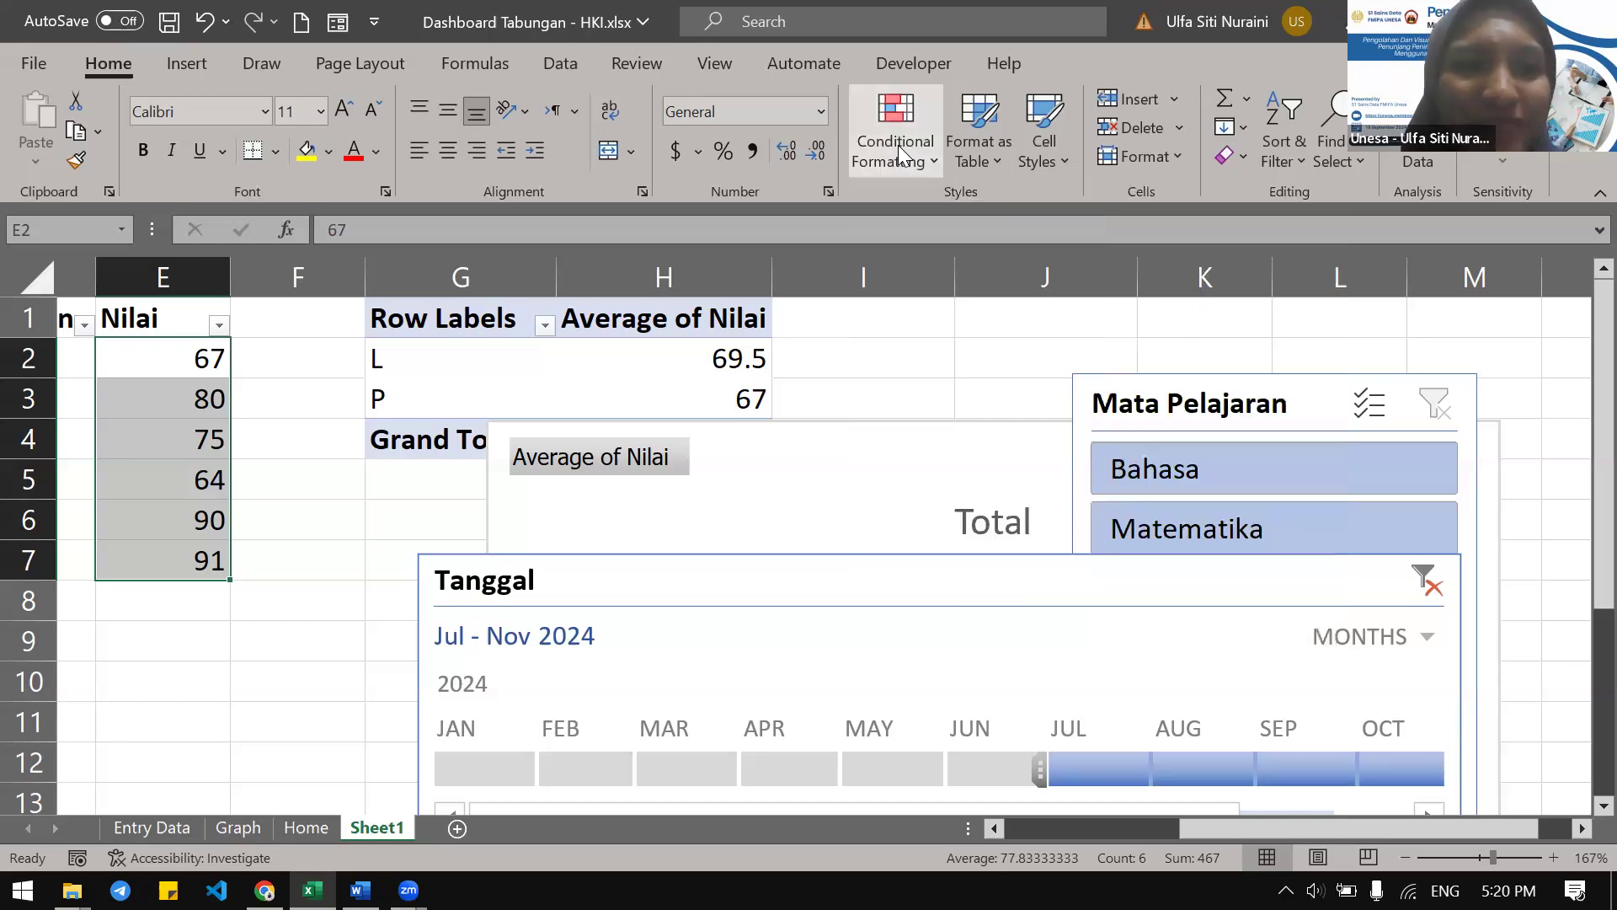
Highlight the scores in E2:E7 that are less than 70 with Light Red Fill with Dark Red Text
left_click(898, 145)
mouse_move(910, 184)
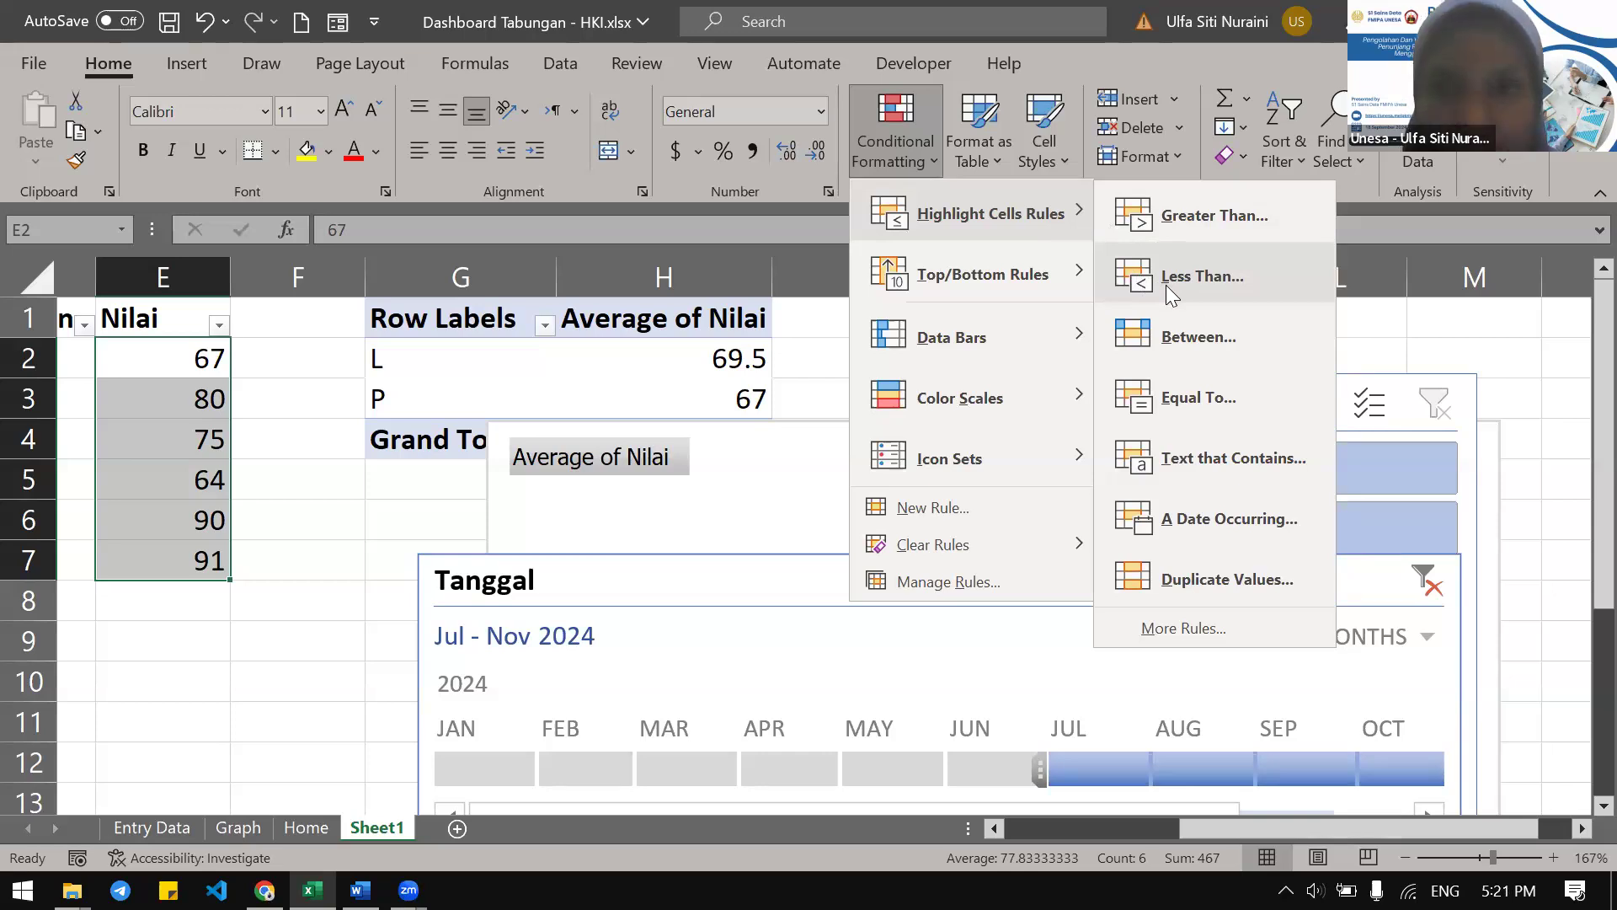
left_click(1165, 284)
left_click_drag(957, 337, 684, 334)
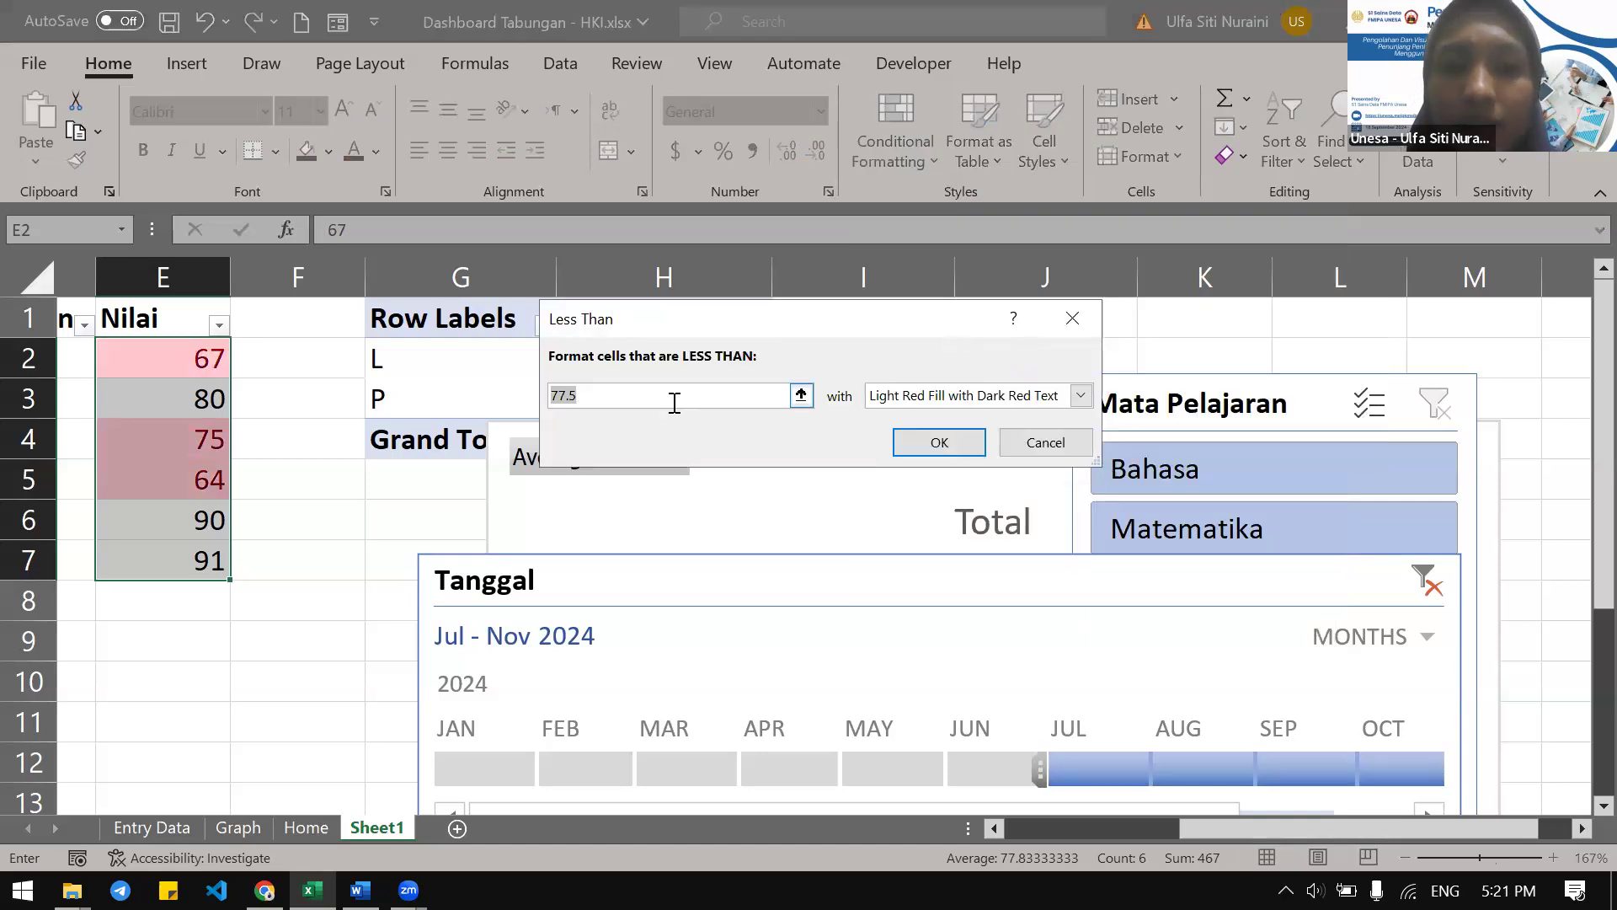
type("70")
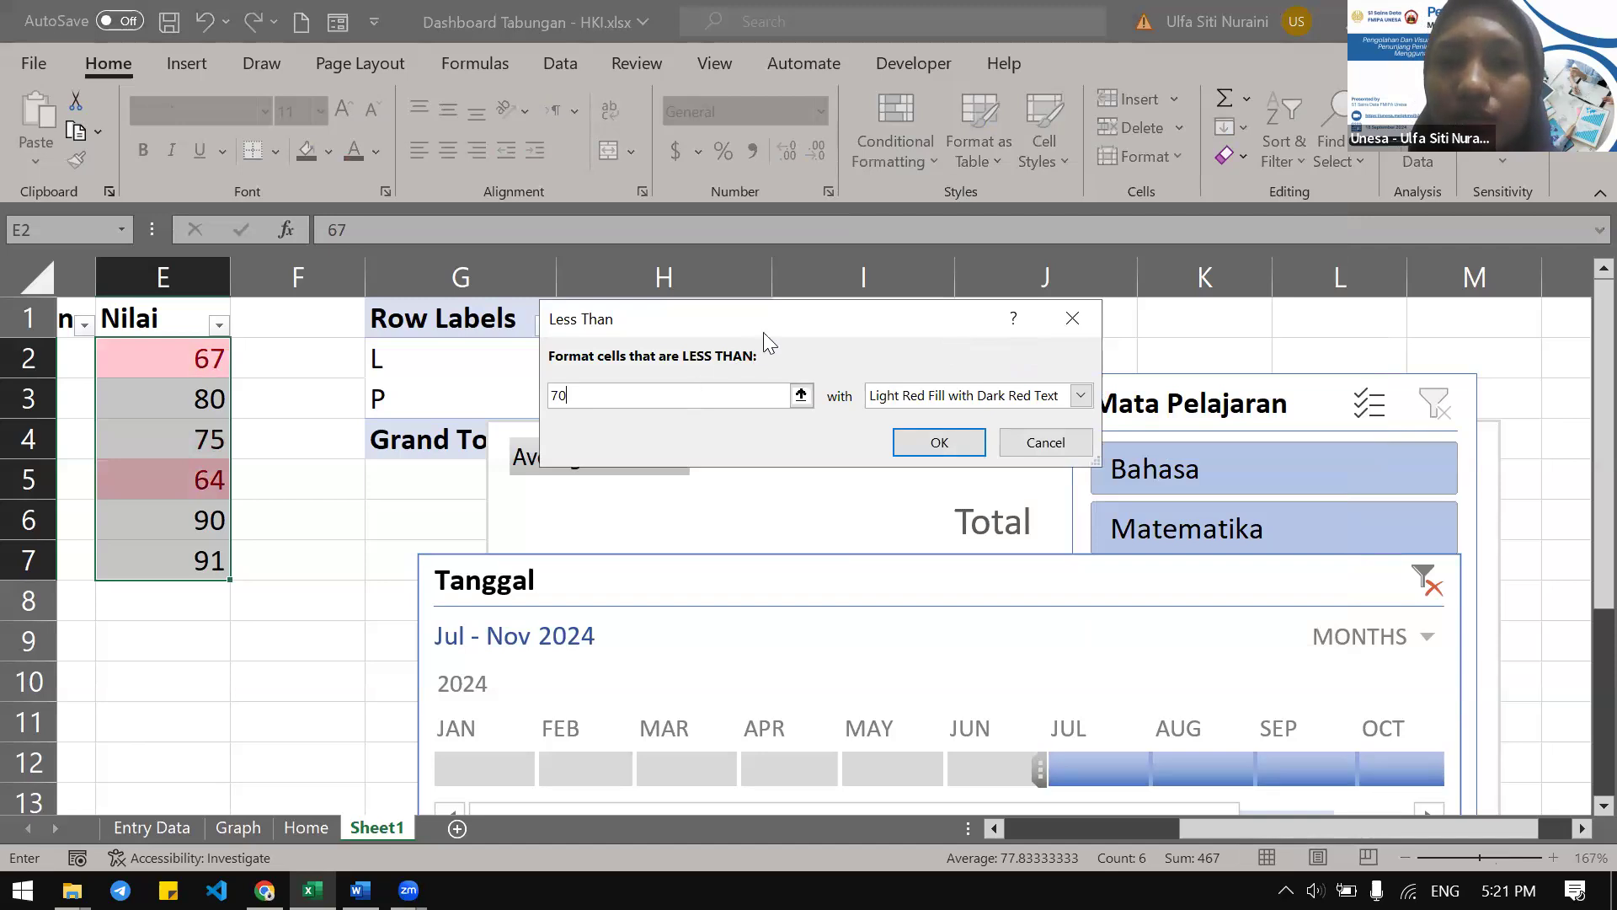
left_click_drag(788, 317, 651, 284)
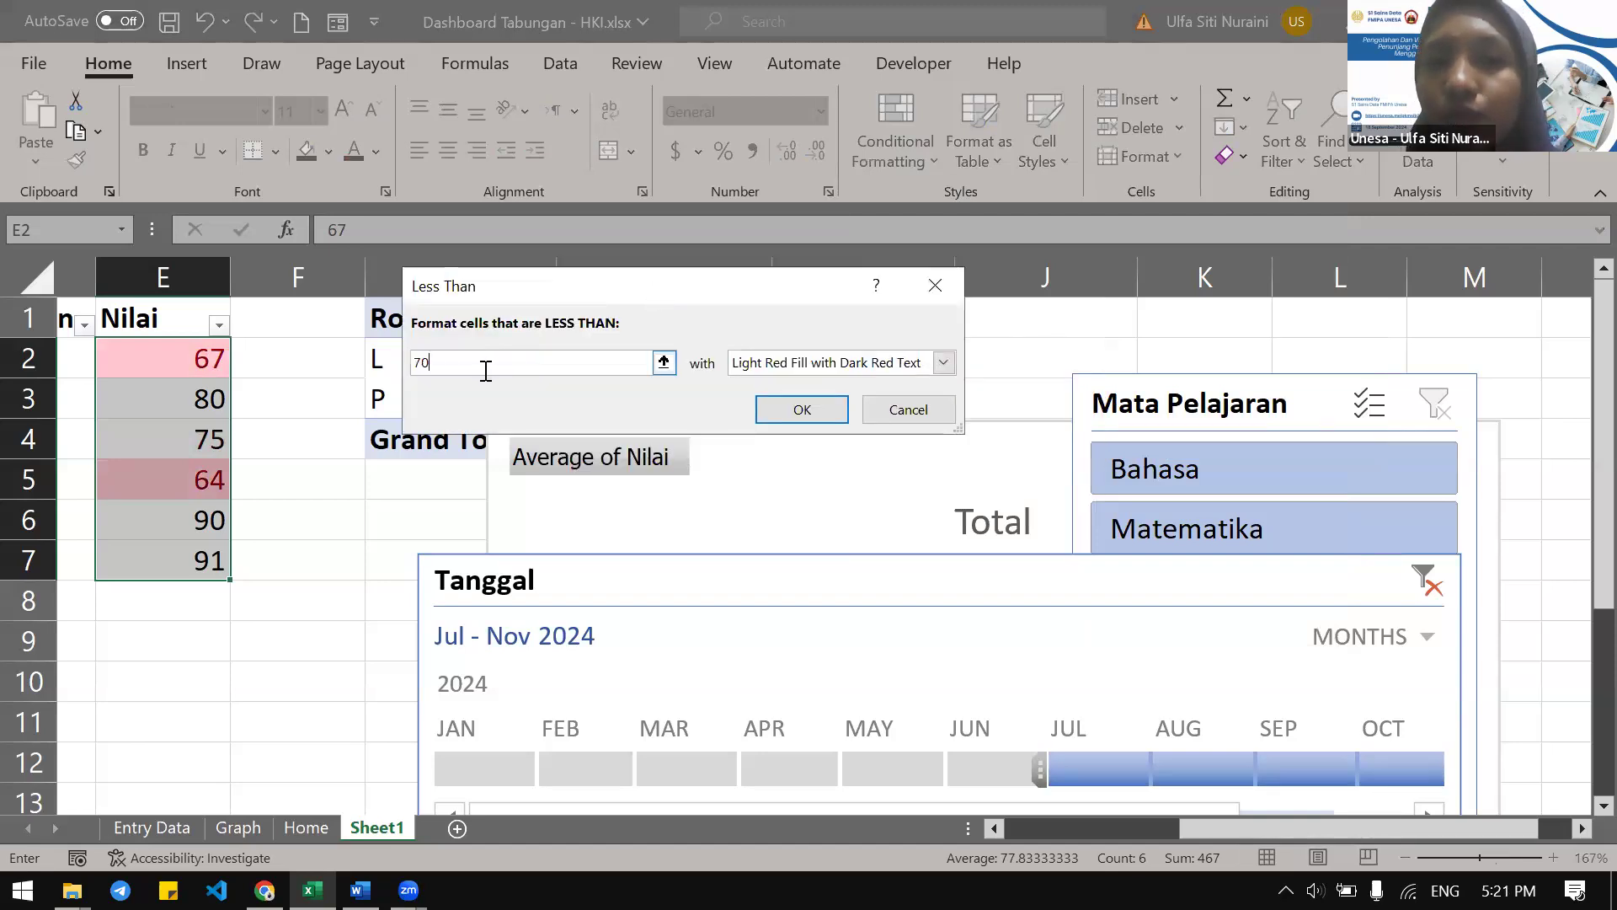
left_click(766, 419)
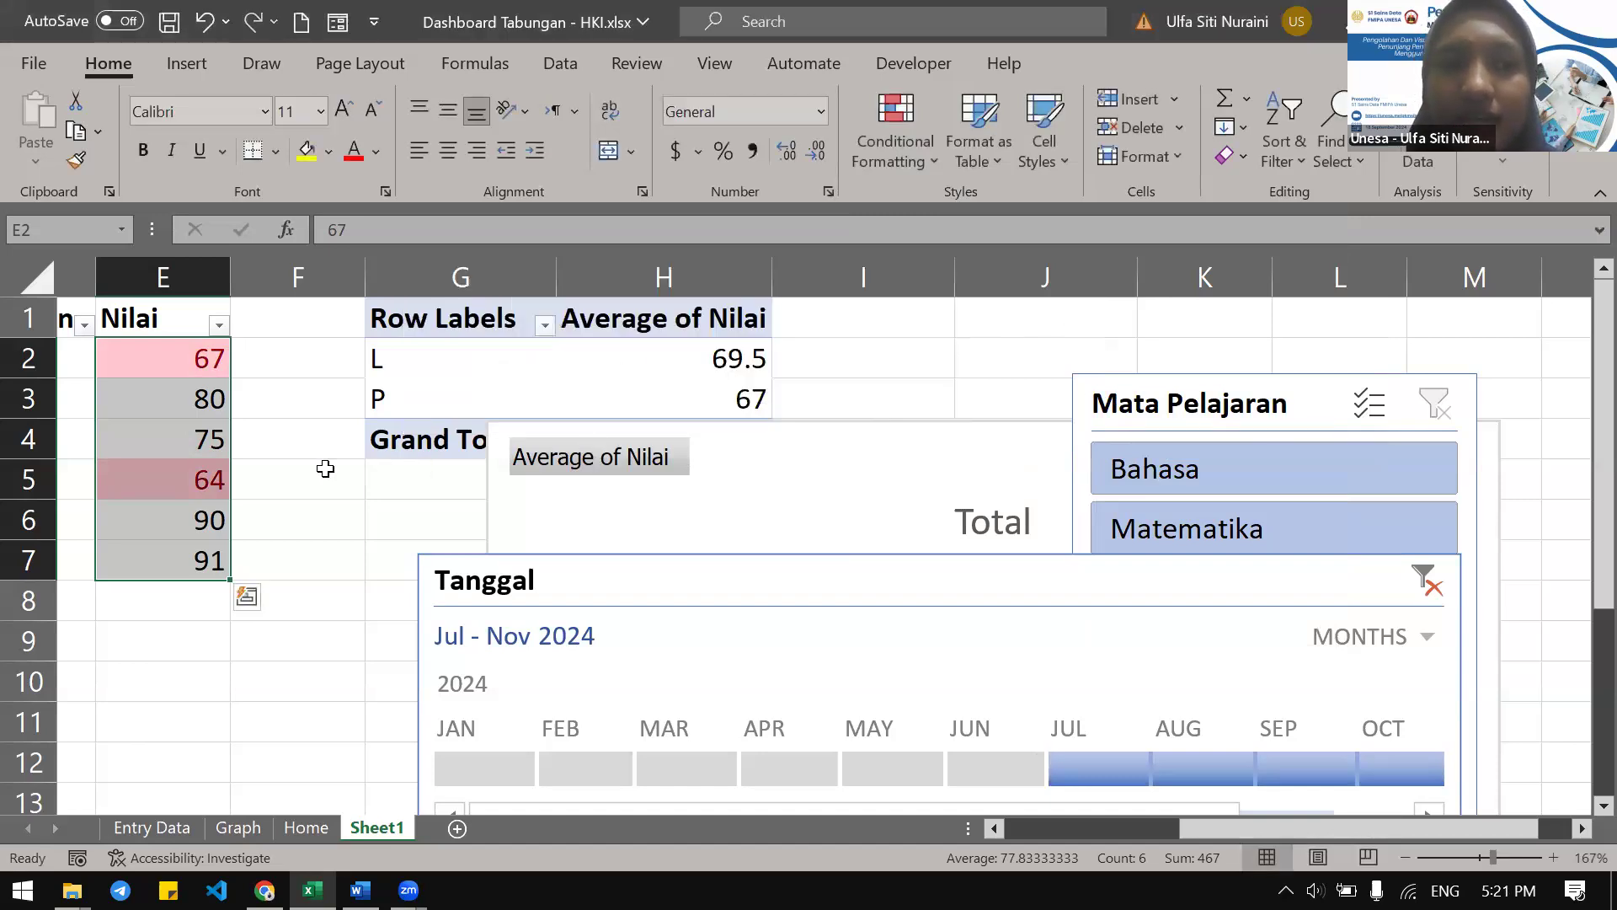
left_click(325, 469)
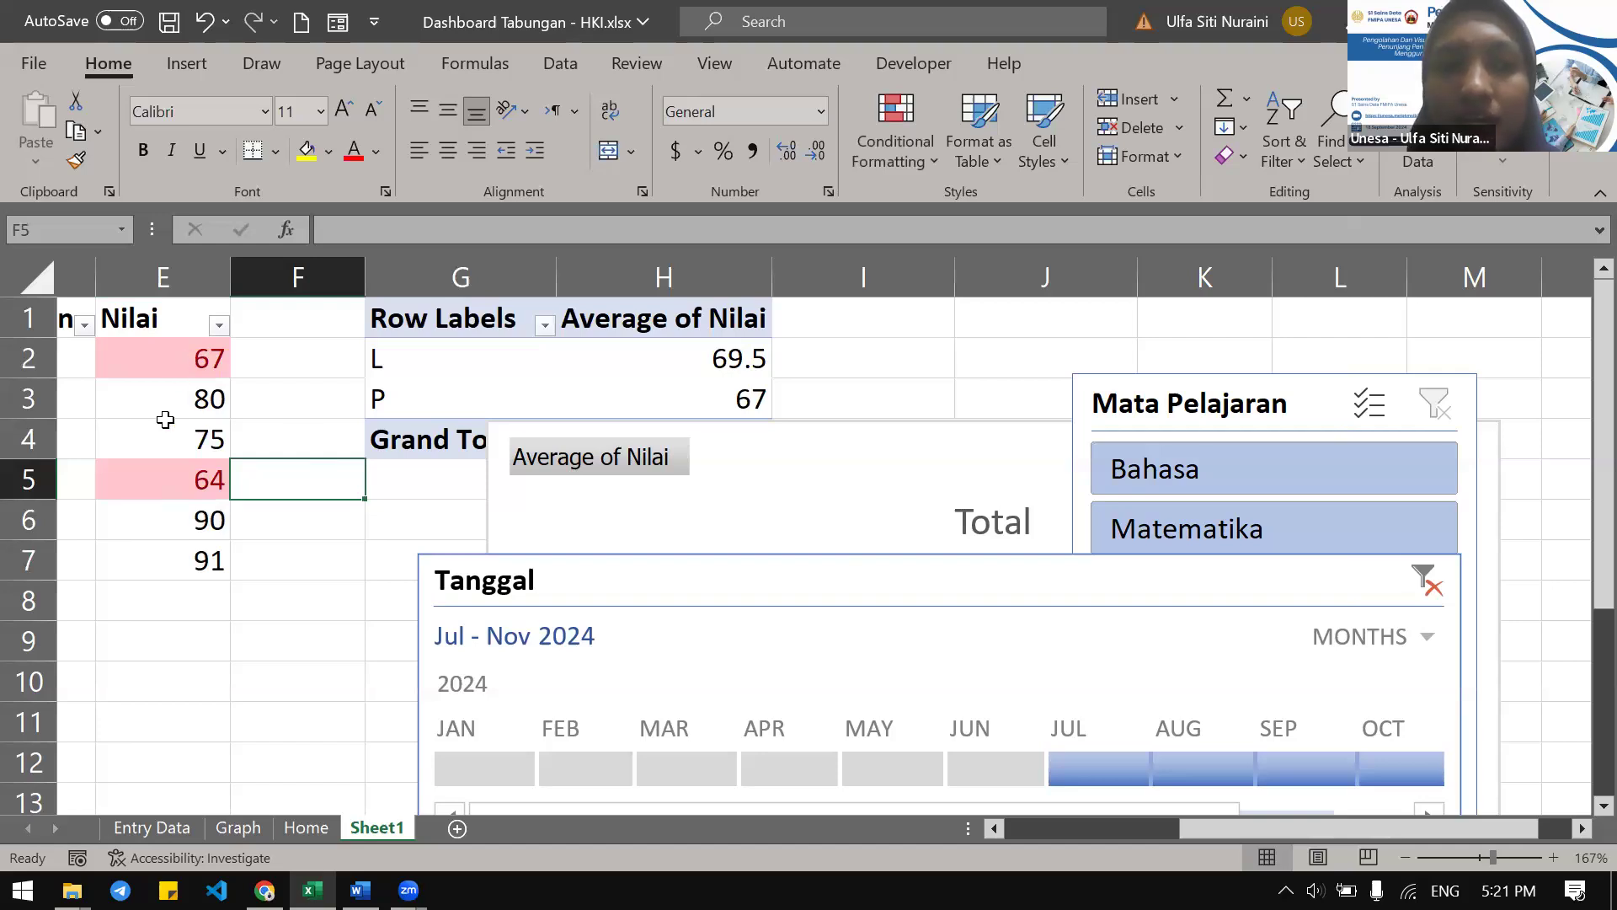
Check the highlighted Nilai scores in E2 and E5 against the rest of the range E2:E7
scroll(165, 419, "left", 2)
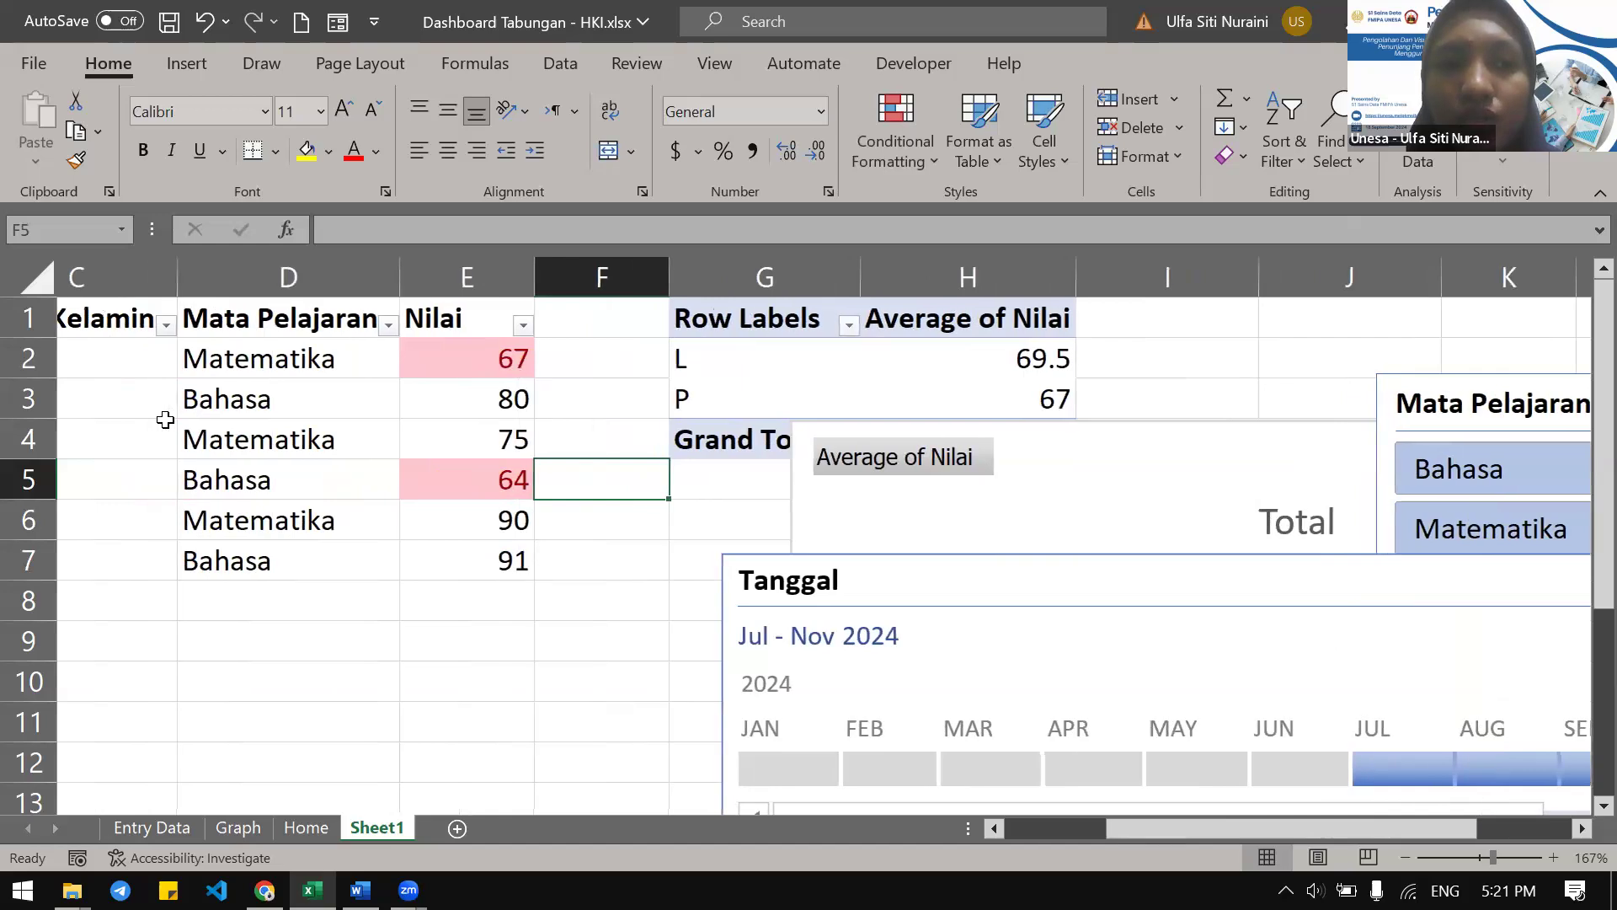
left_click(487, 375)
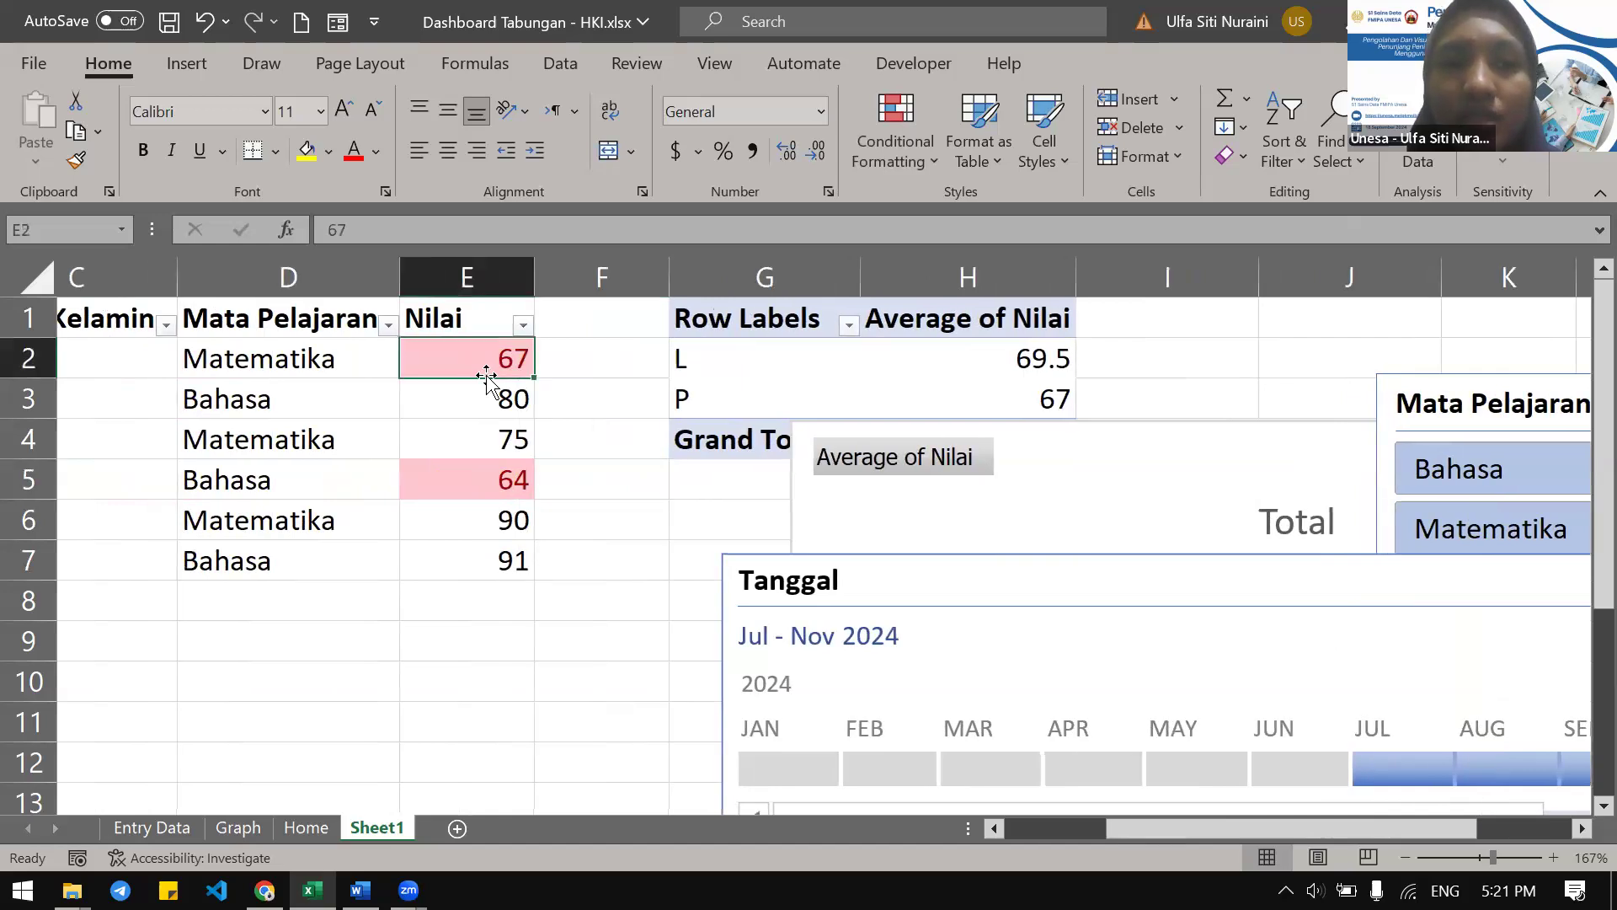
left_click(479, 475)
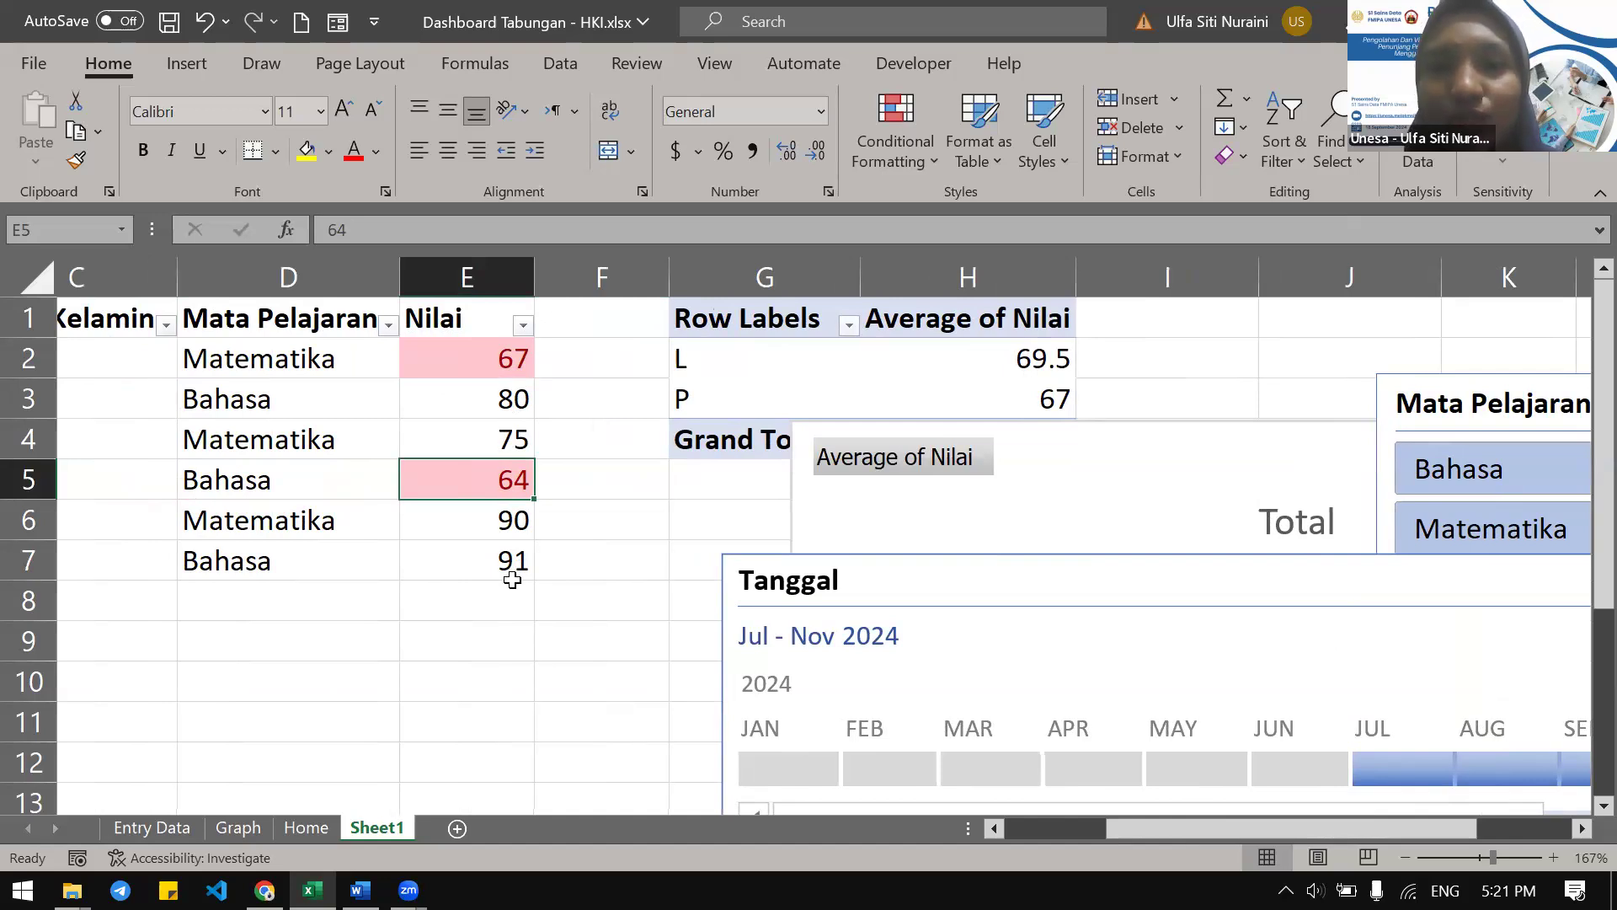
left_click_drag(509, 364, 497, 562)
scroll(496, 563, "right", 2)
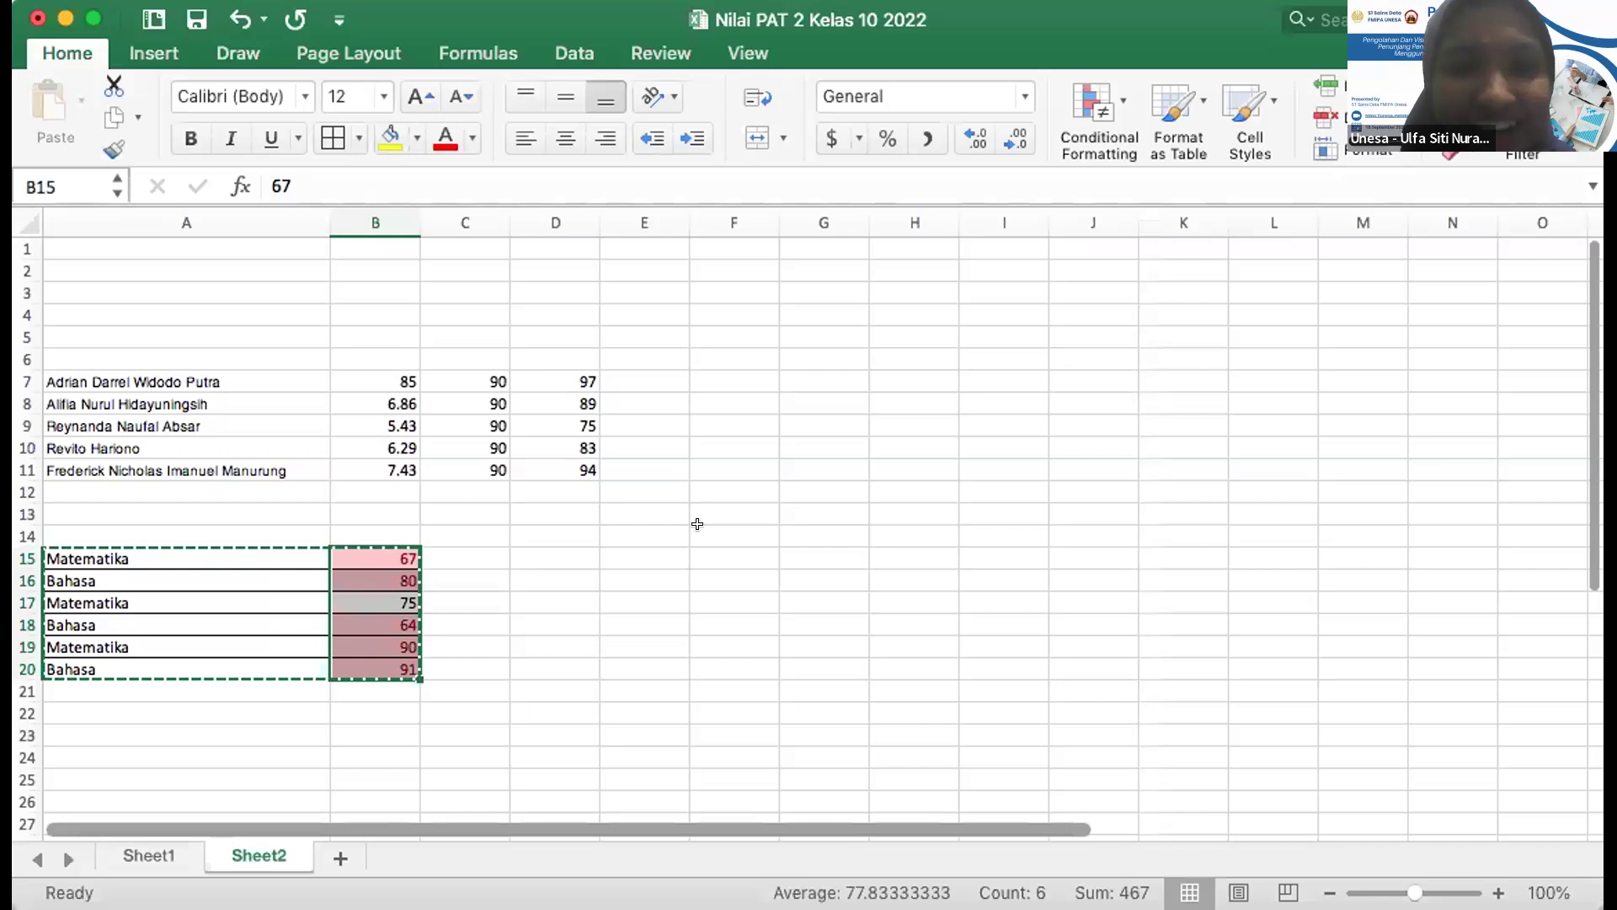
Delete the contents of A7:D13 on Sheet2, removing the student rows above the Matematika and Bahasa score table
left_click(121, 376)
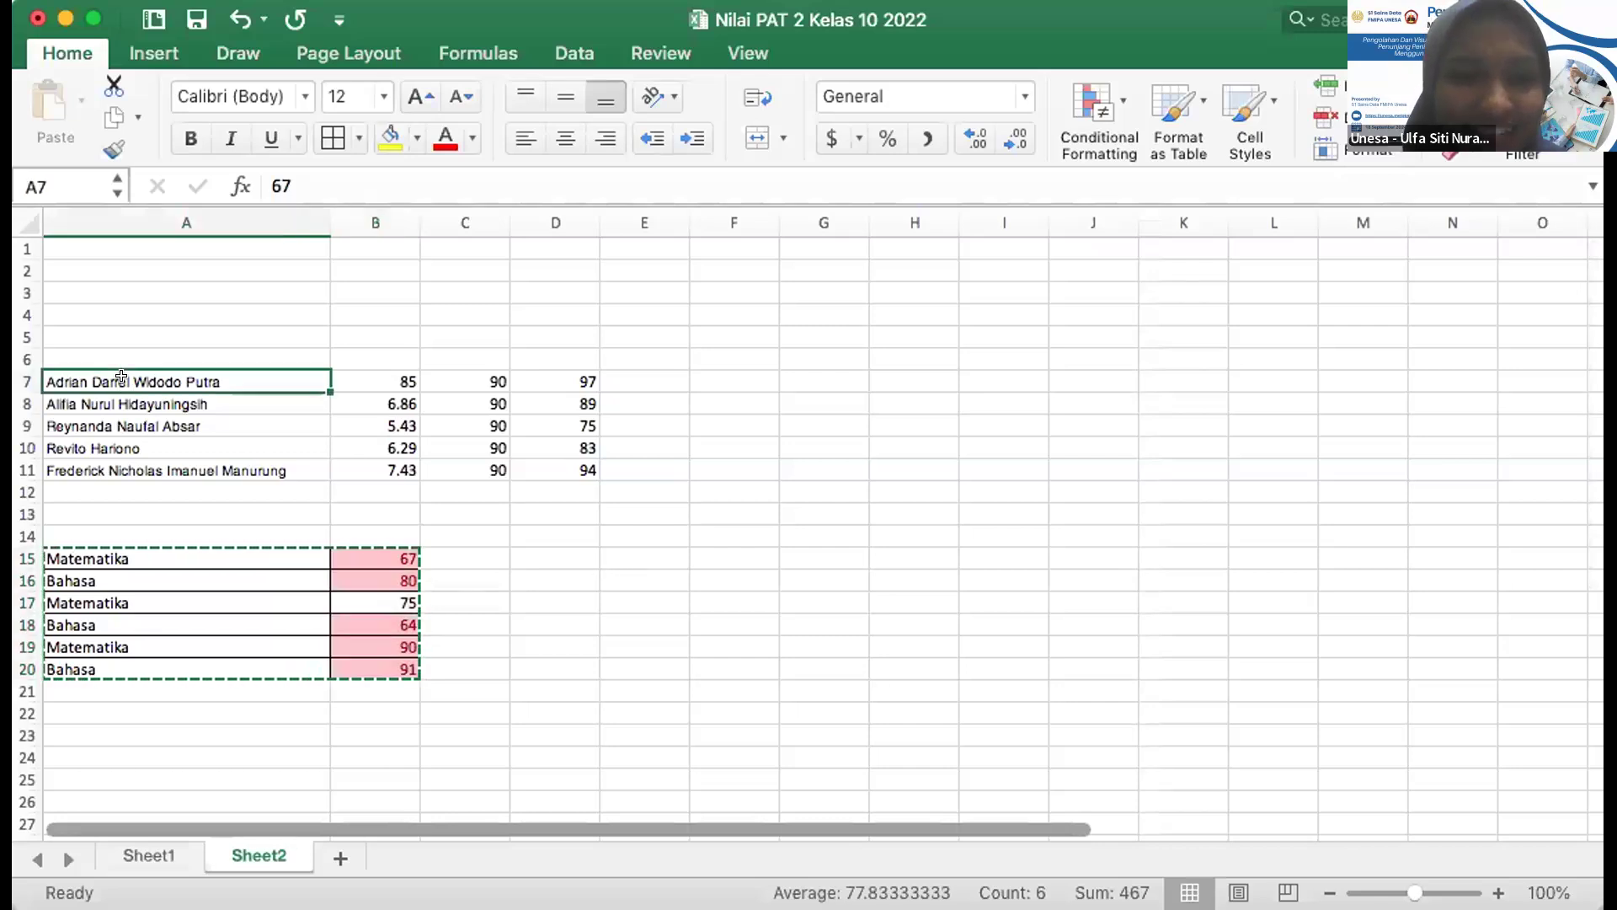
key("shift+Right")
key("shift+Right")
key("shift+Right")
key("shift+Down")
key("shift+Down")
key("shift+Down")
key("shift+Down")
key("shift+Down")
key("shift+Down")
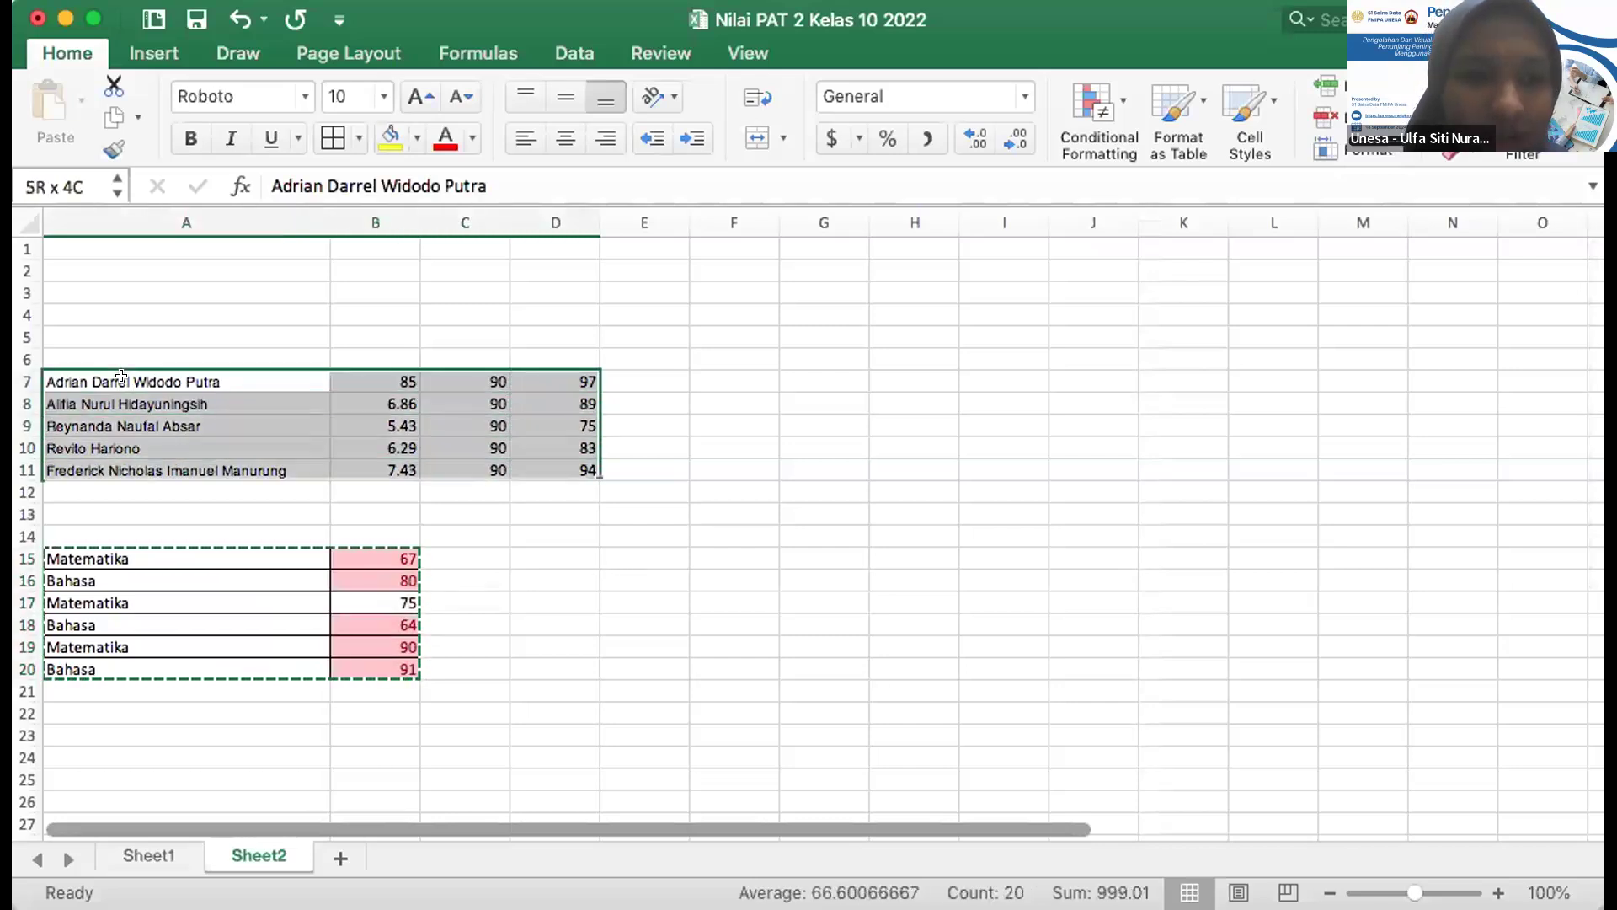
key("Delete")
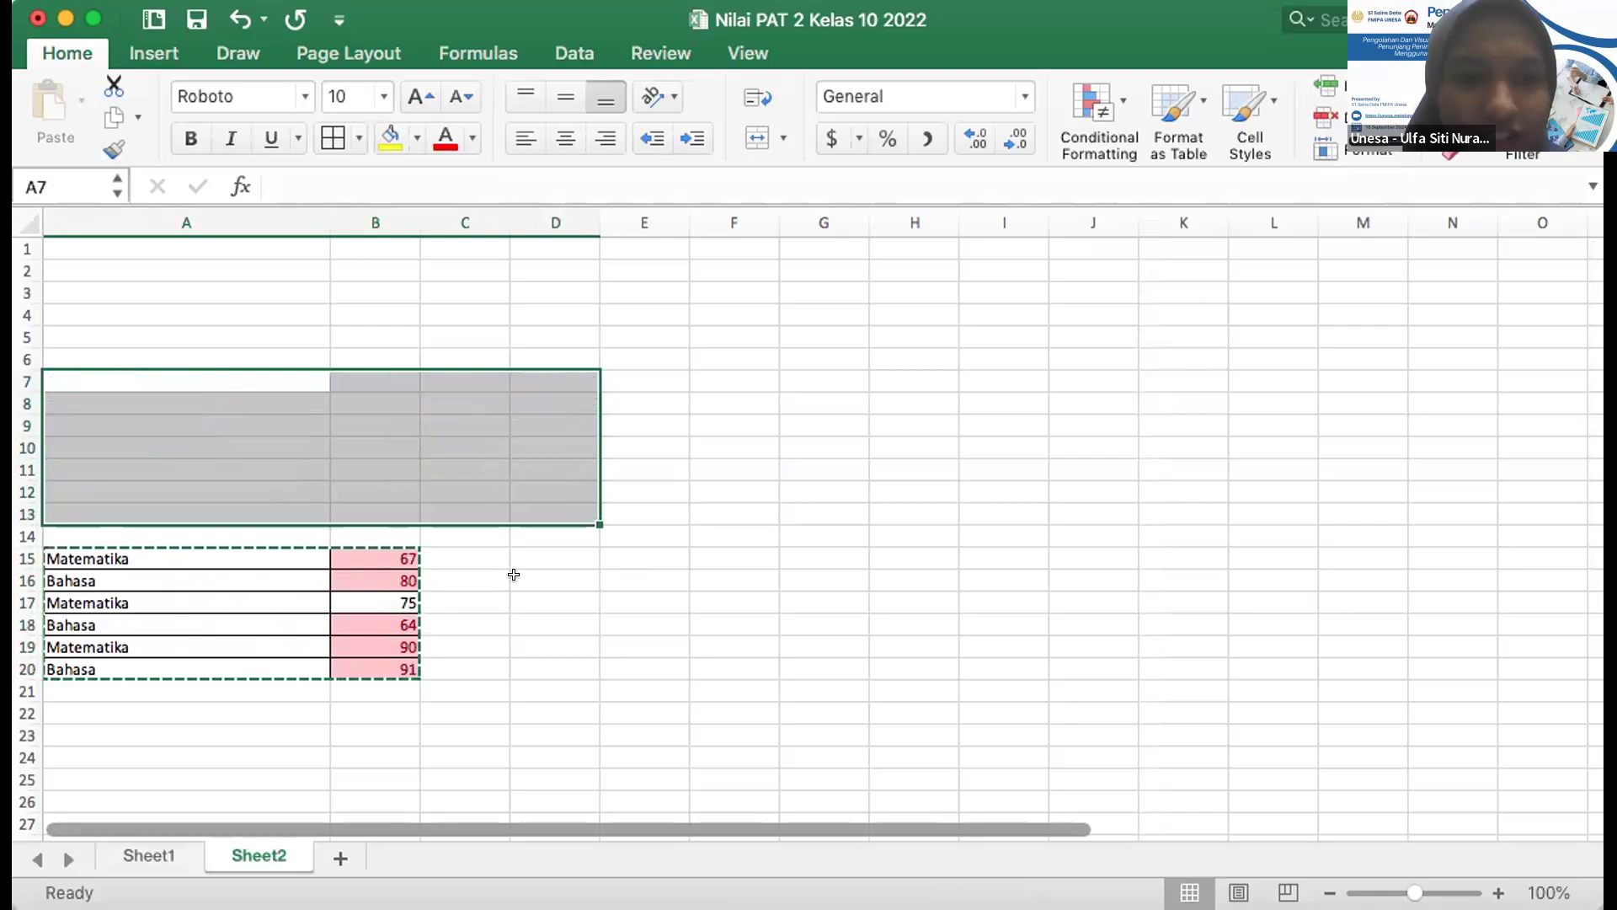
left_click(578, 593)
left_click(387, 552)
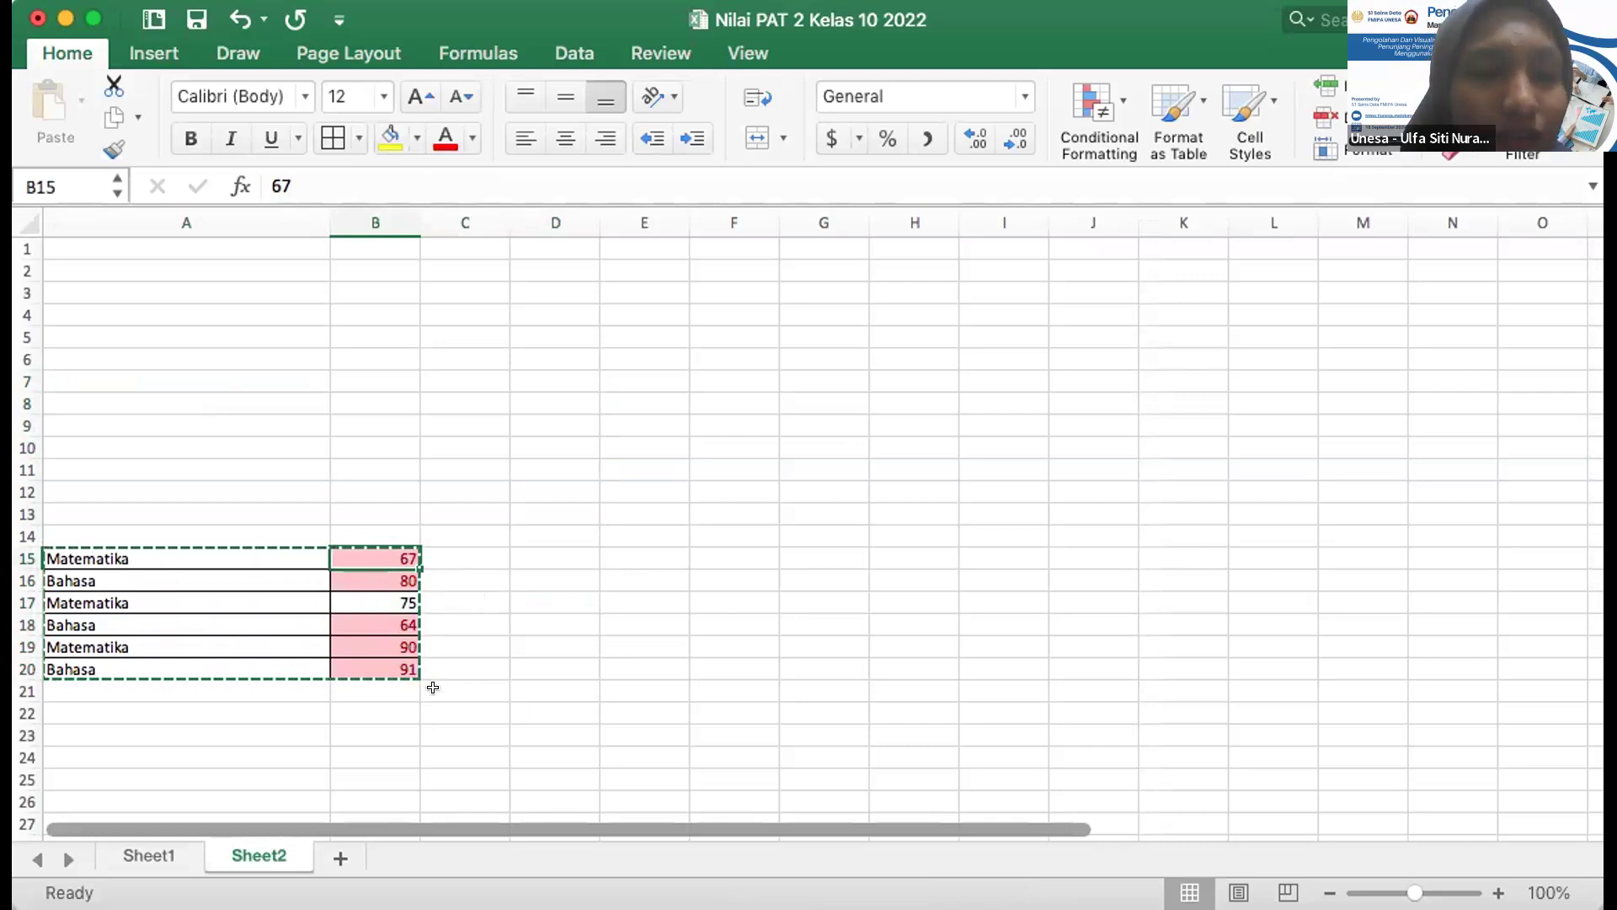
left_click(518, 688)
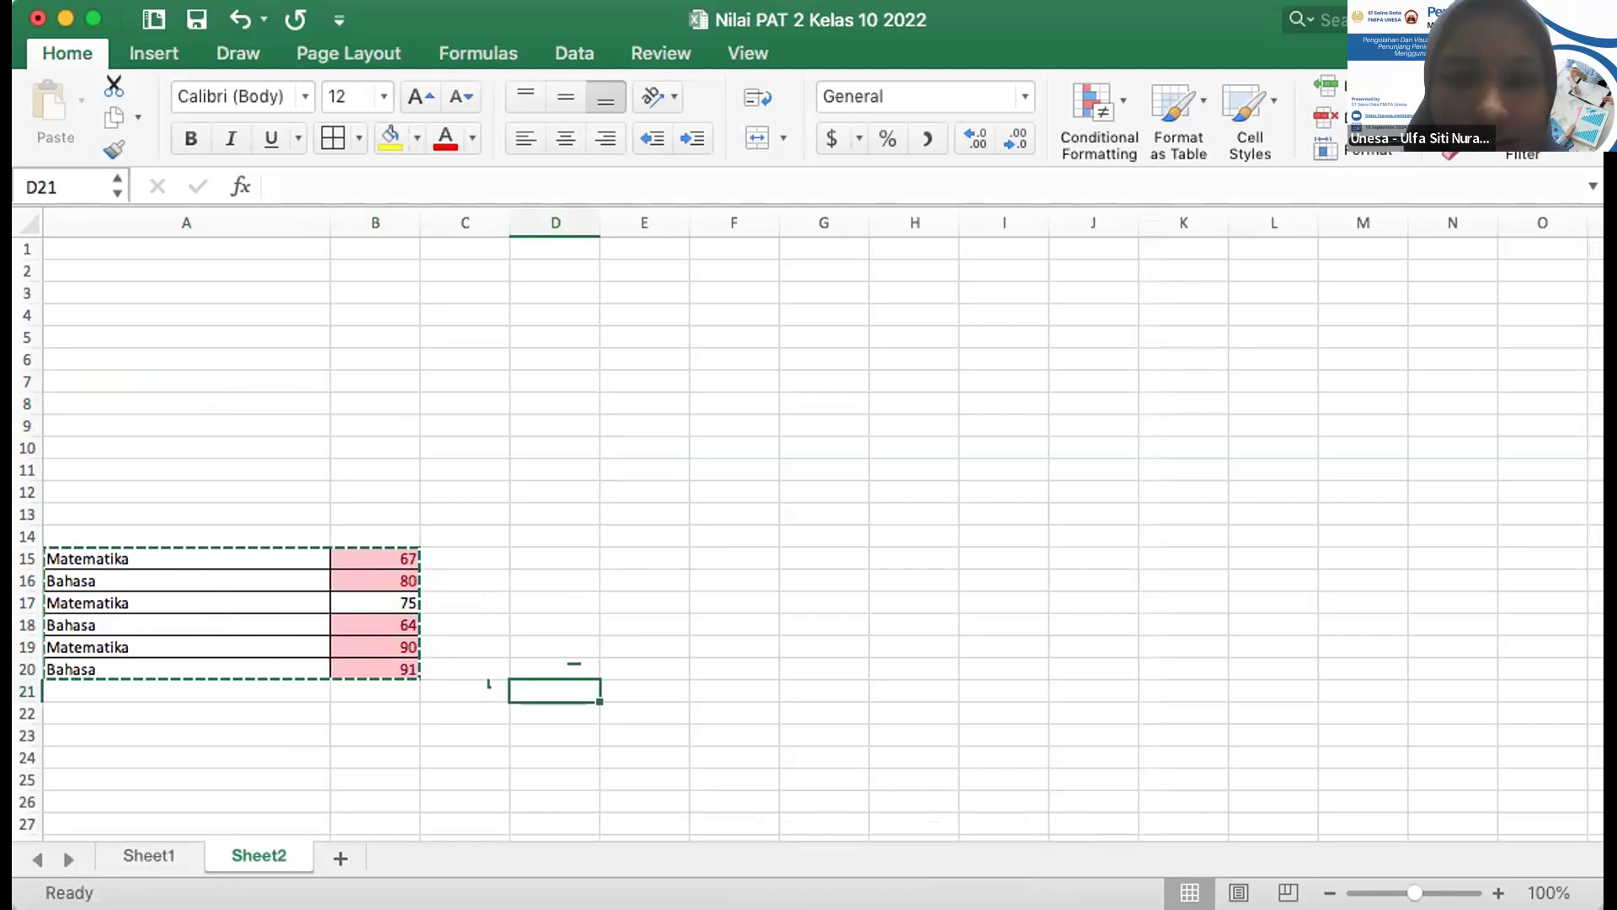
key("super+Tab")
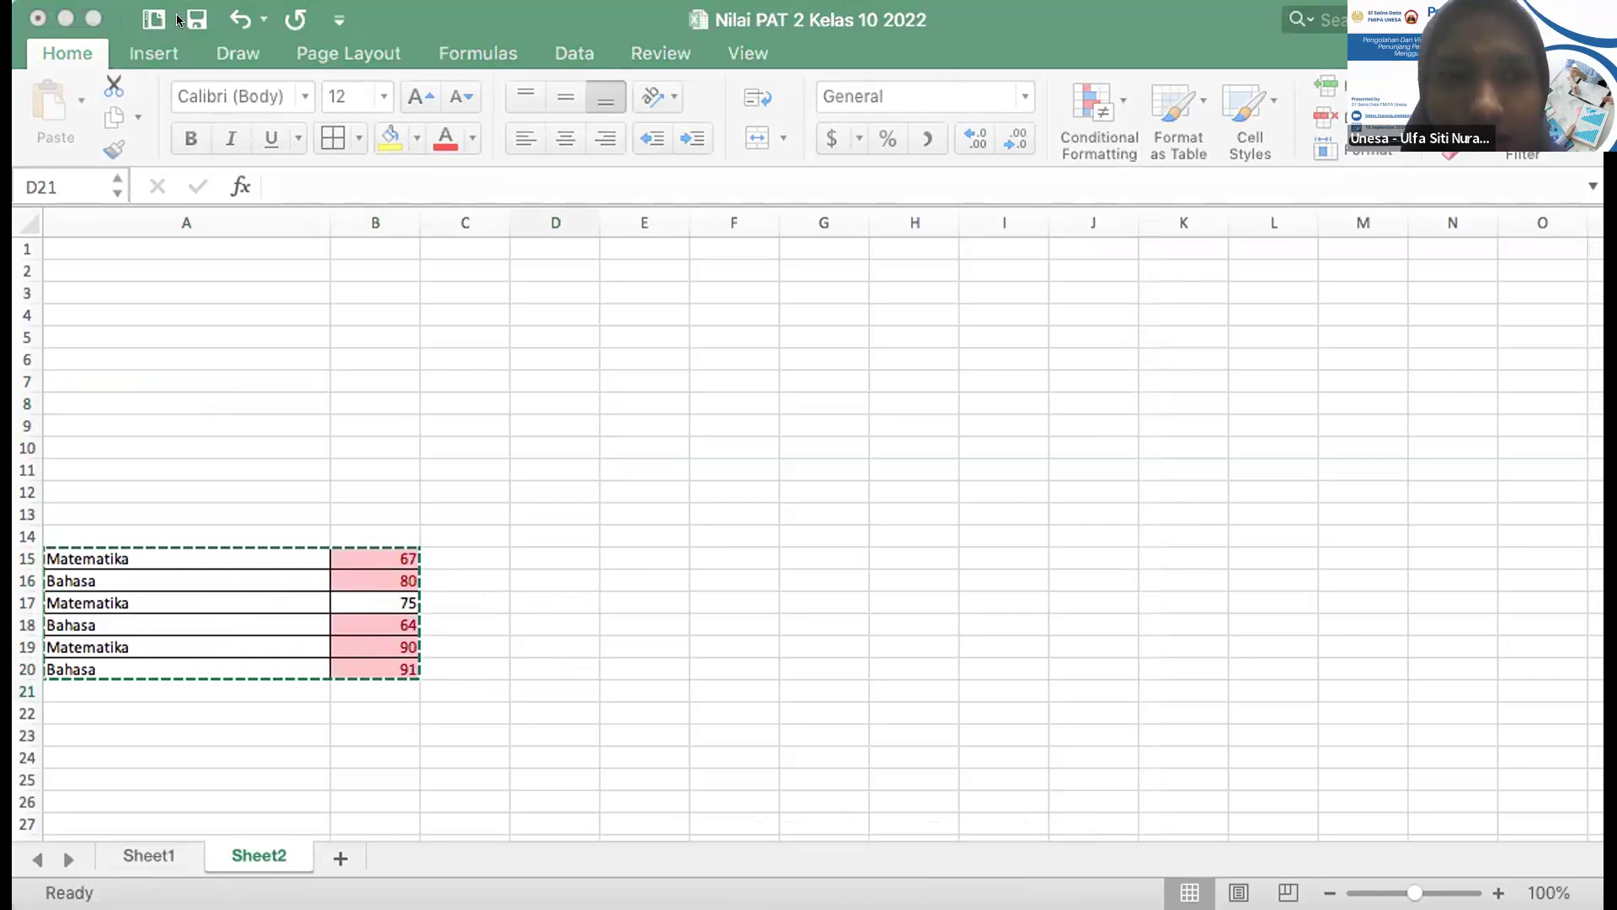
left_click(689, 519)
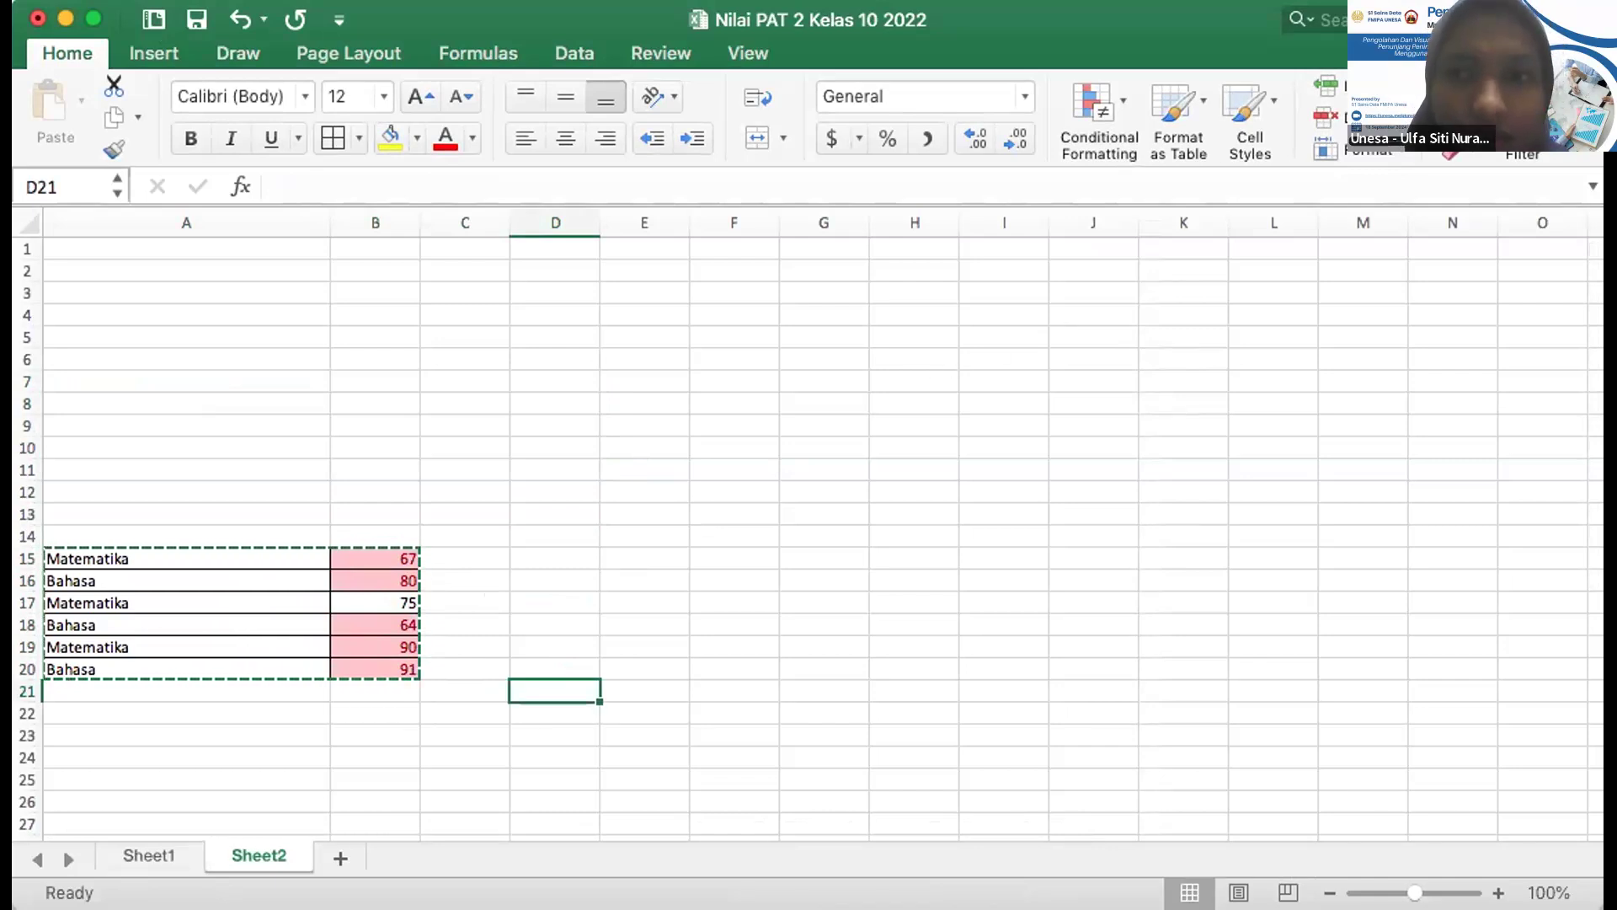
Try to highlight the scores in B15:B20 that are less than 70 with Light Red Fill with Dark Red Text
left_click(376, 551)
key("shift+Down")
key("shift+Down")
key("shift+Down")
key("shift+Down")
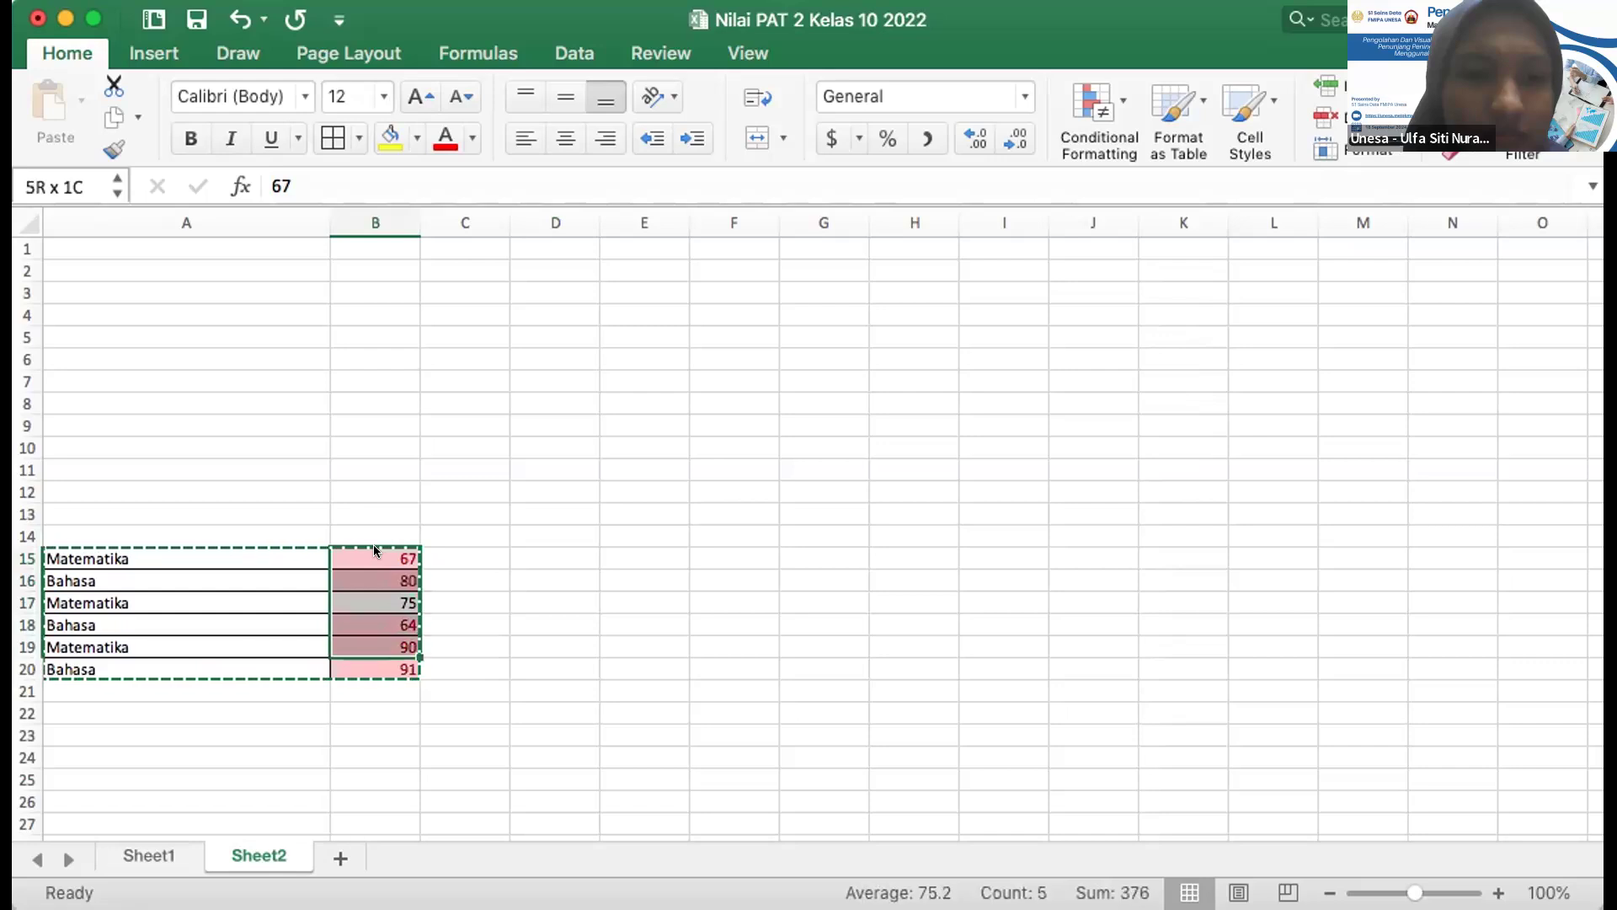
key("shift+Down")
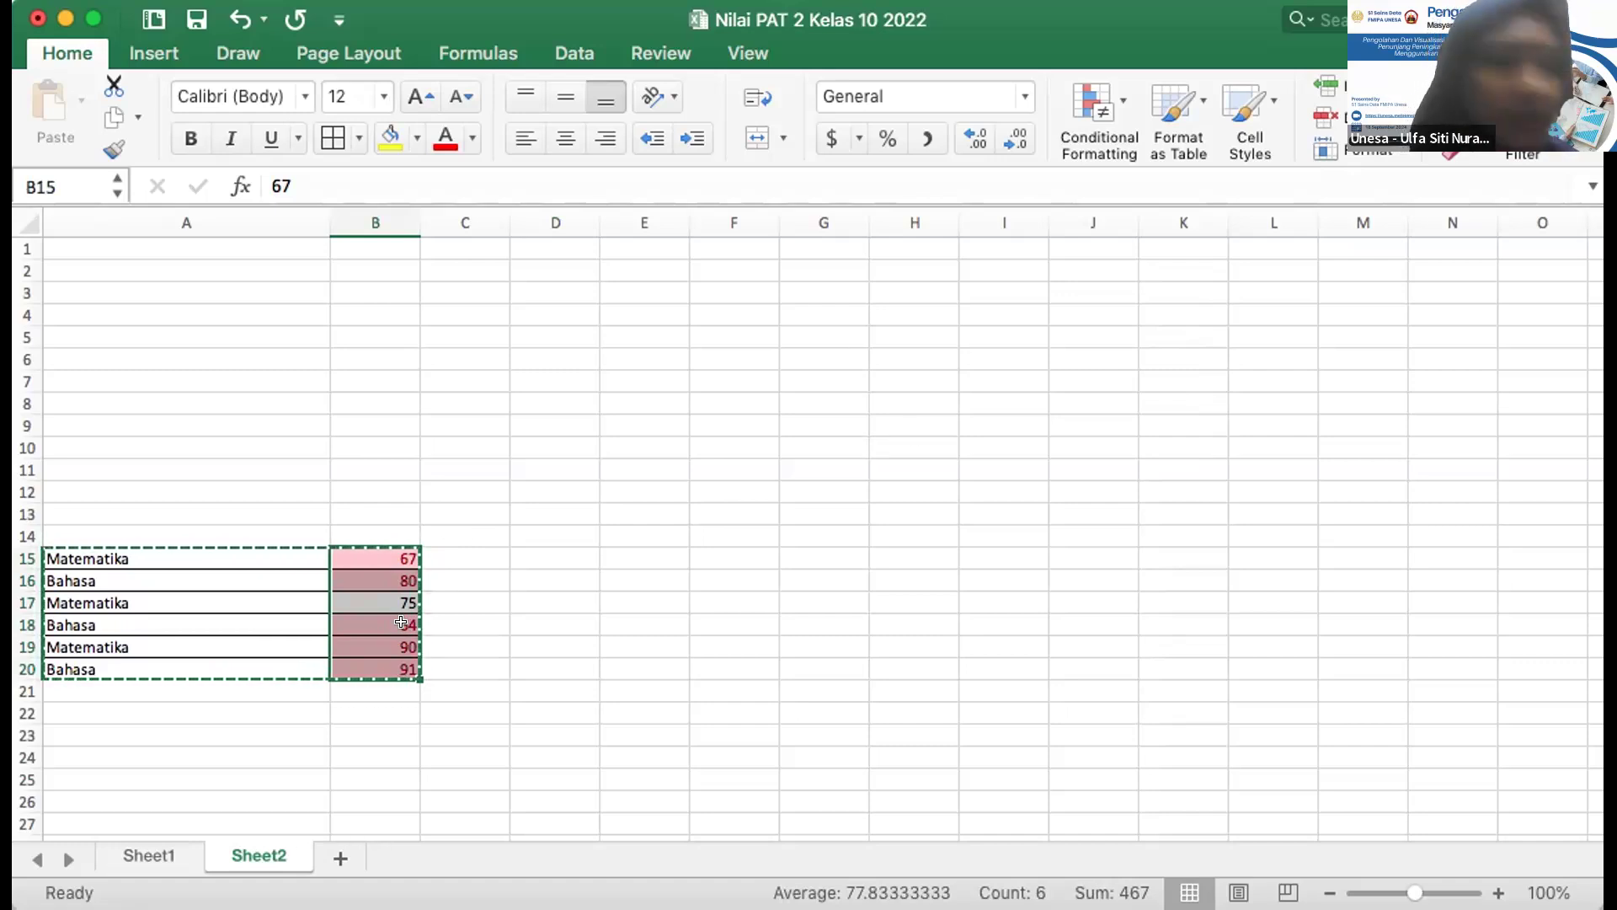
left_click(1099, 118)
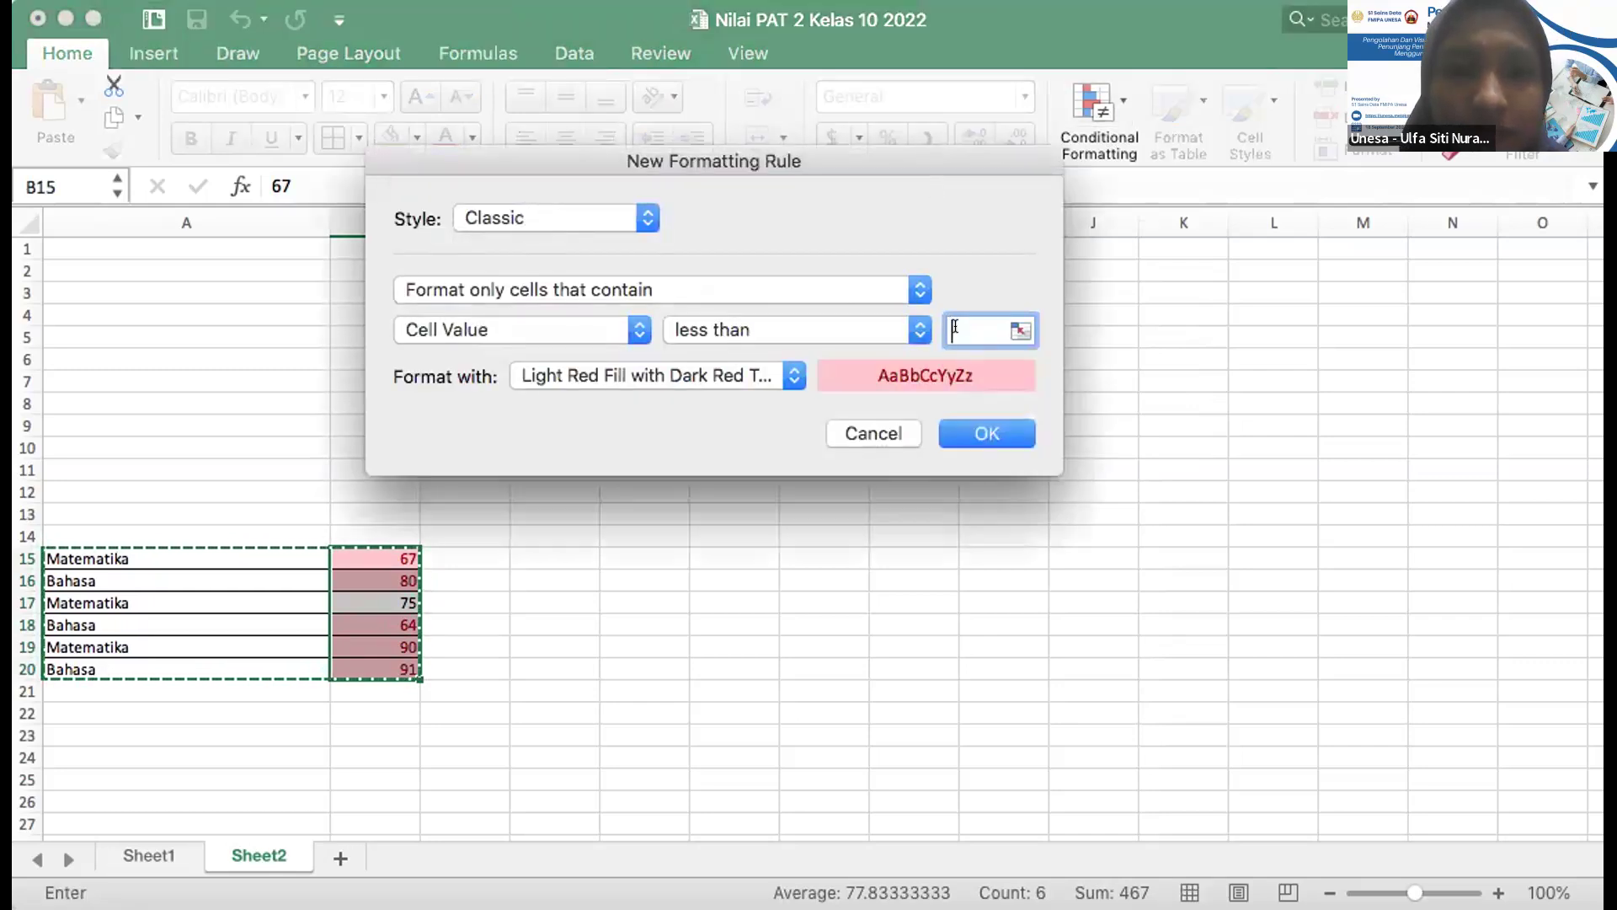
type("70")
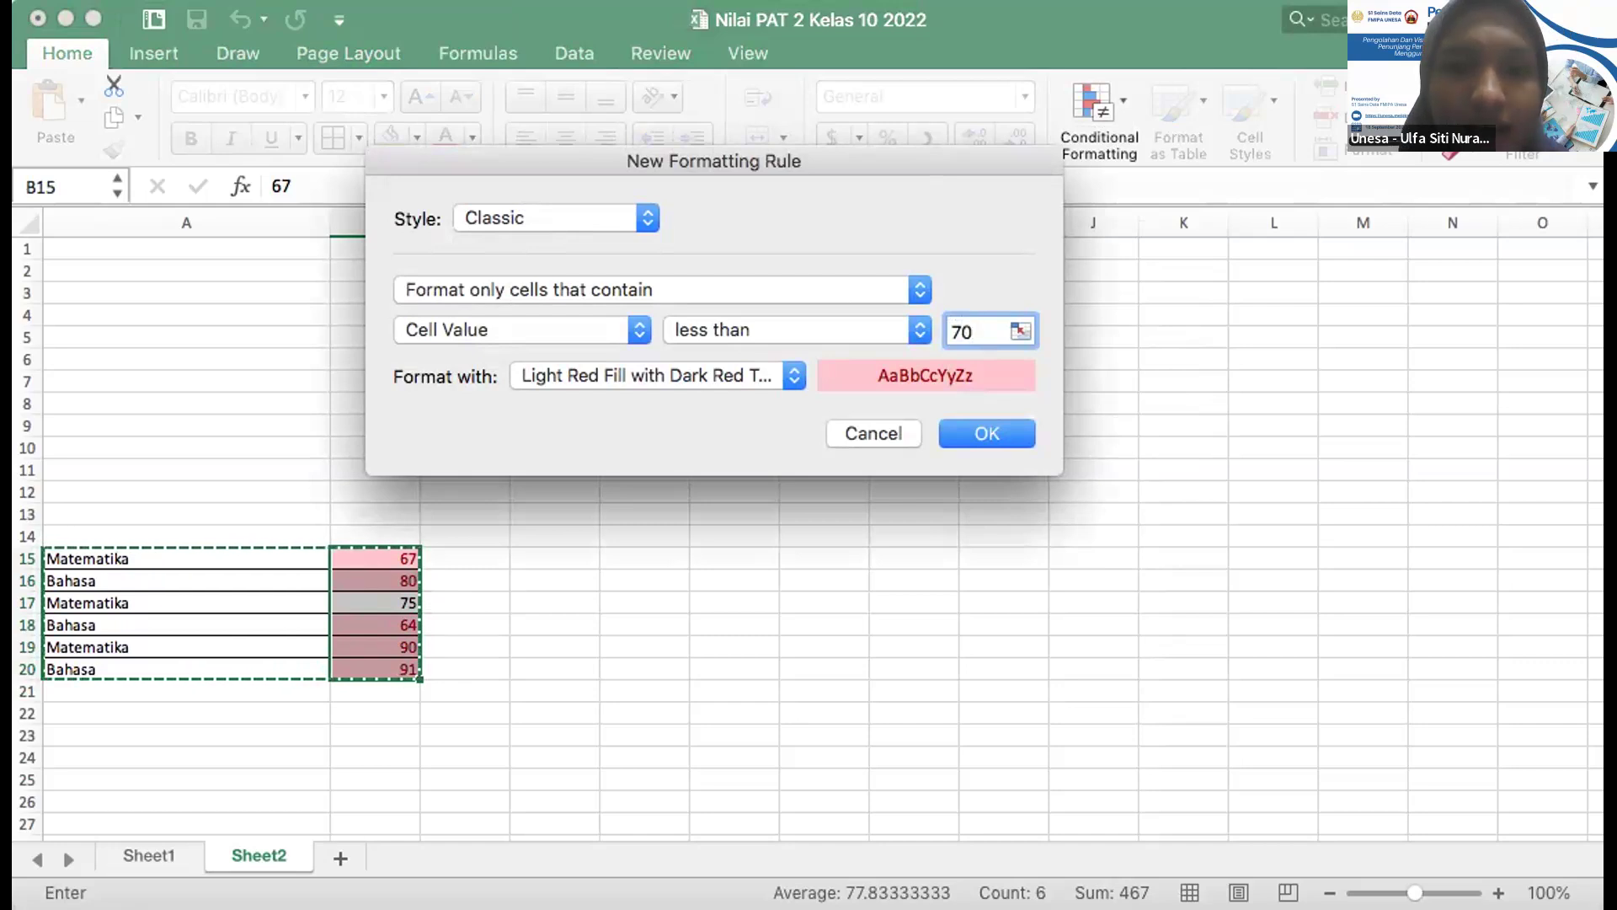
left_click(982, 433)
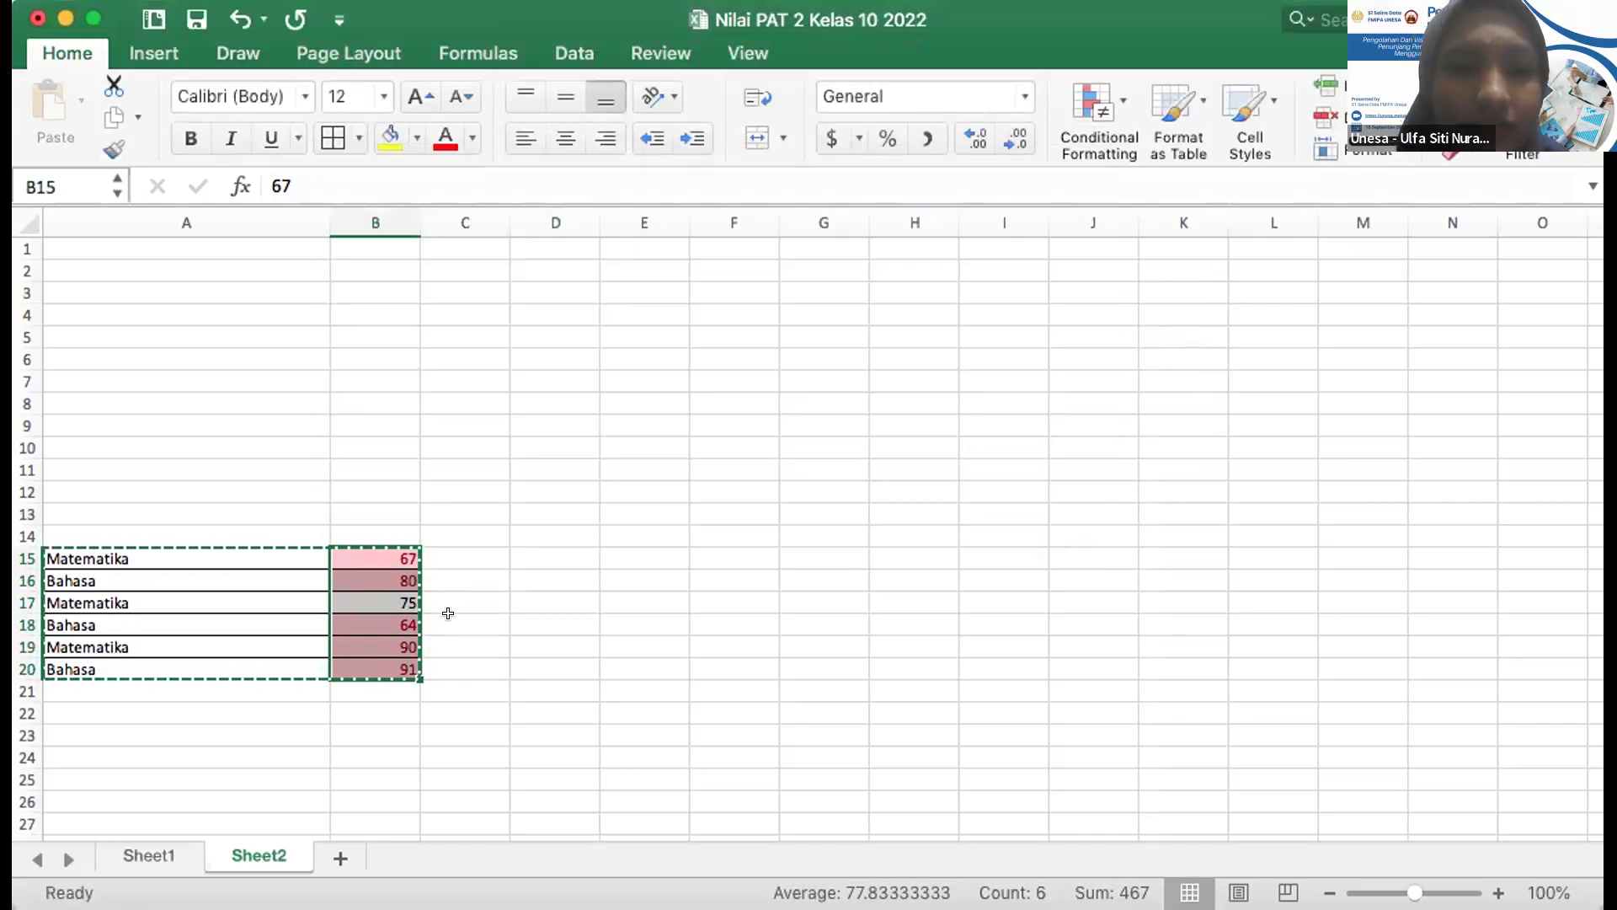
left_click(515, 622)
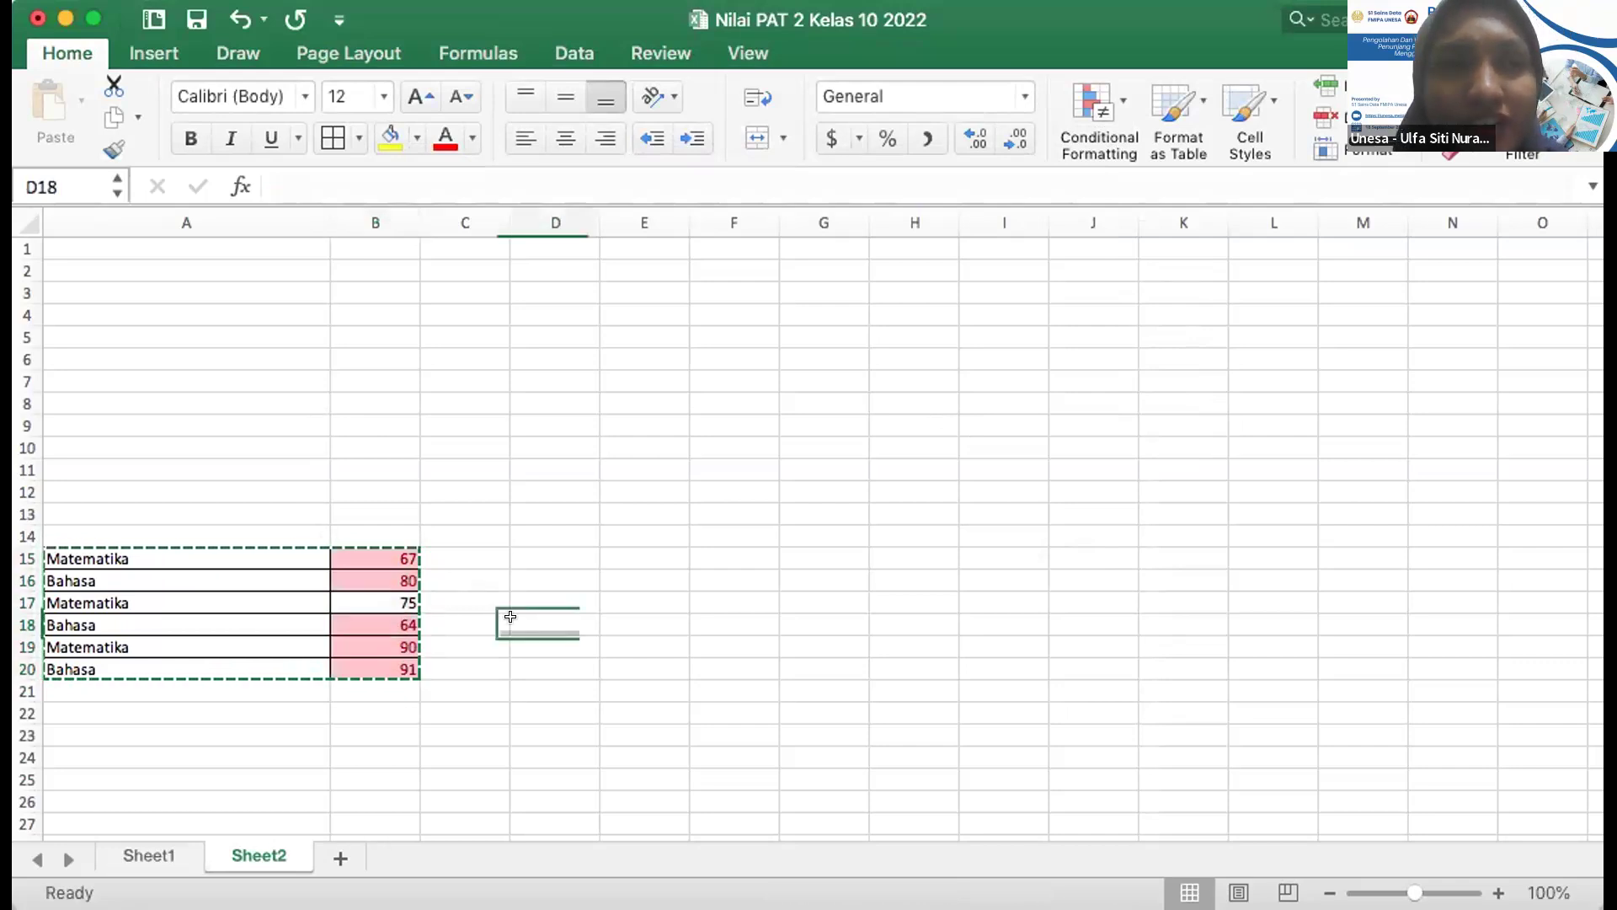
left_click(342, 548)
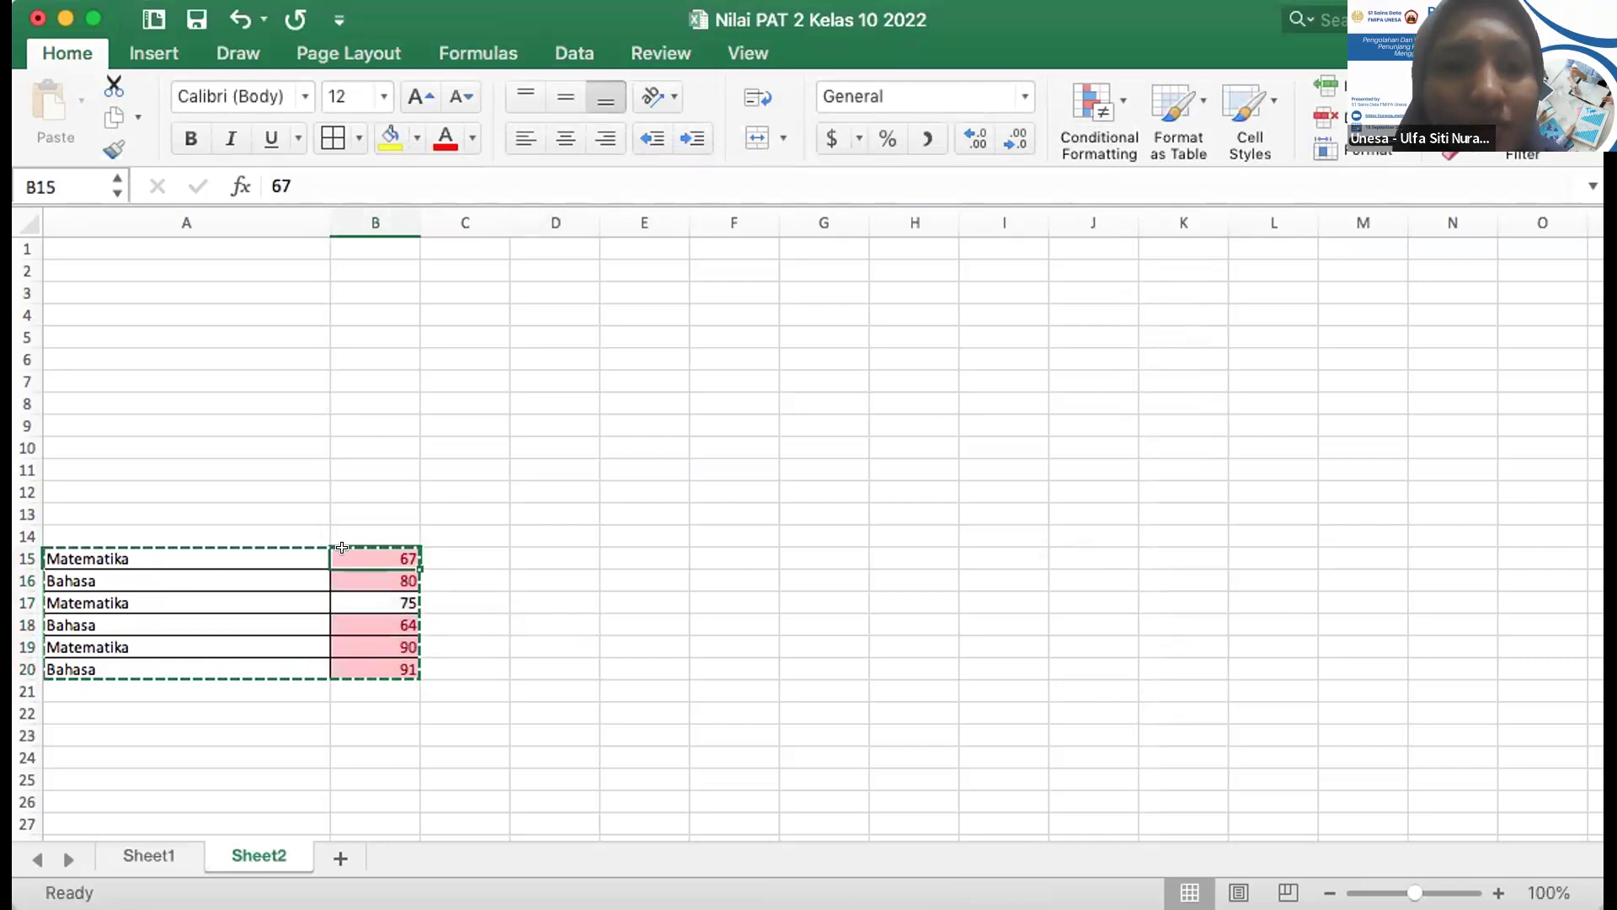
key("shift+Down")
key("shift+Down")
key("shift+Down")
key("shift+Down")
key("shift+Down")
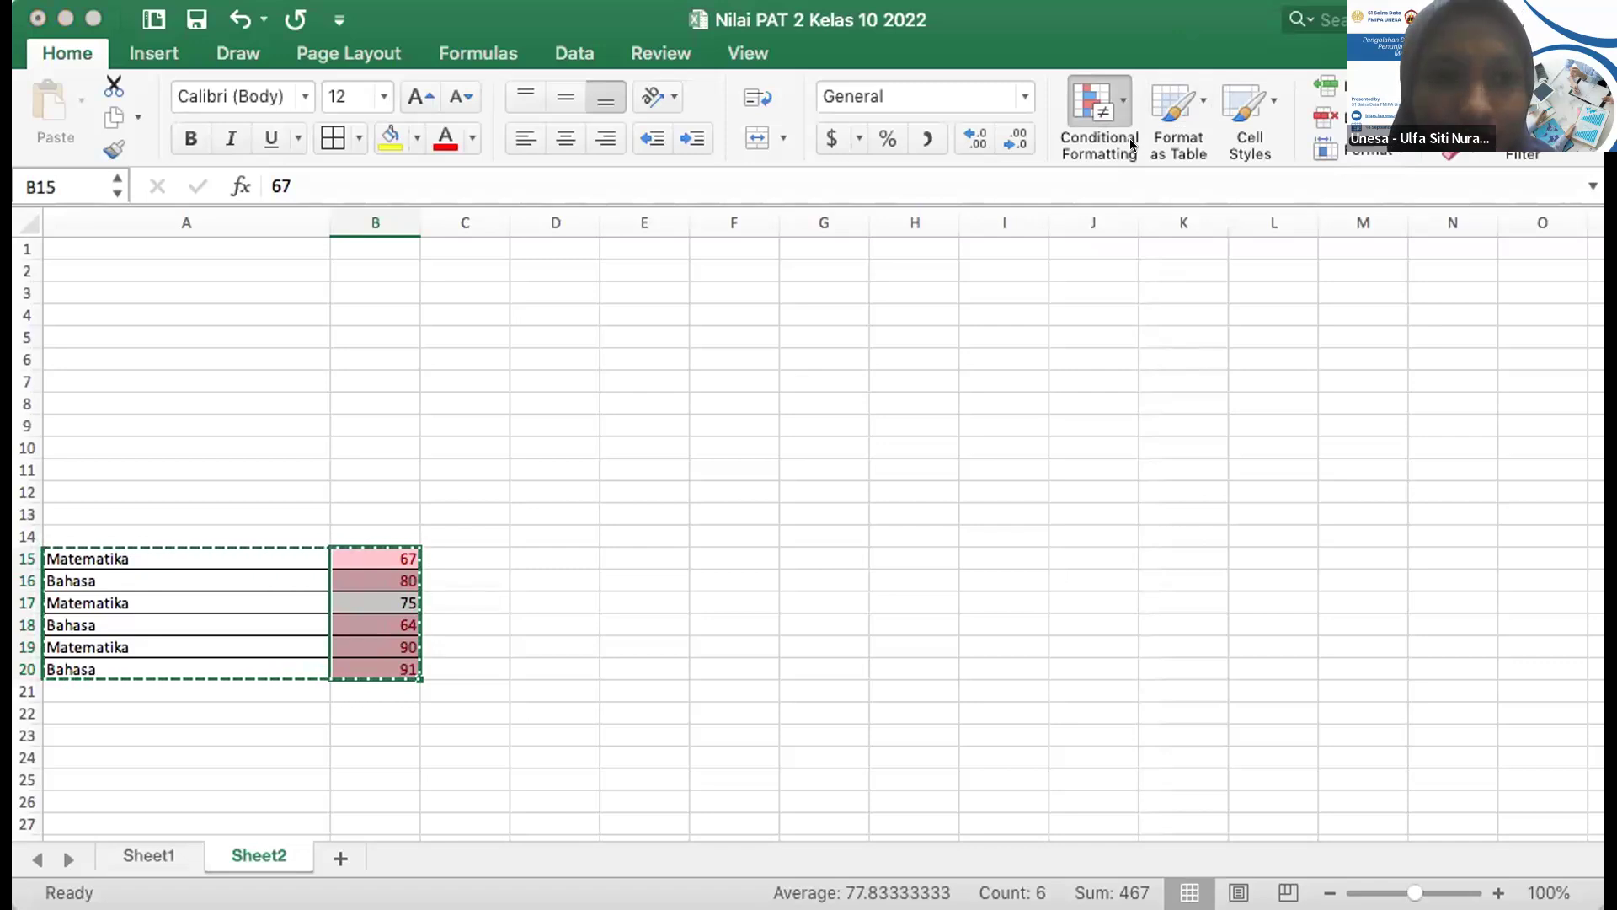
left_click(932, 562)
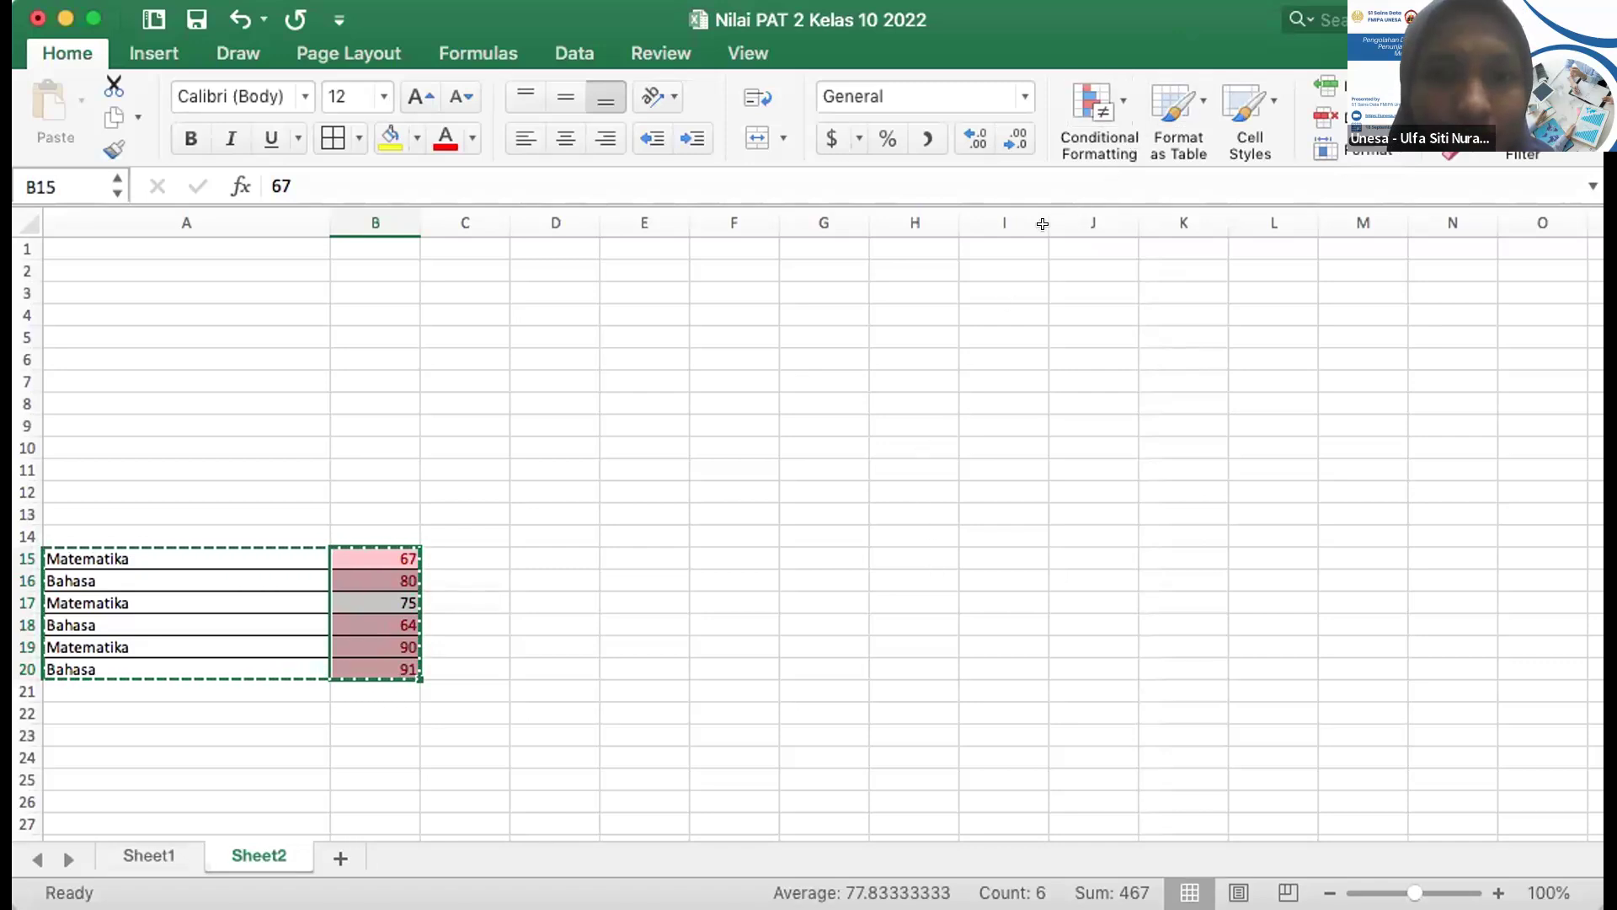
Clear the conditional formatting rules from the scores in B15:B20
left_click(359, 550)
key("shift+Down")
key("shift+Down")
key("shift+Down")
key("shift+Down")
key("shift+Down")
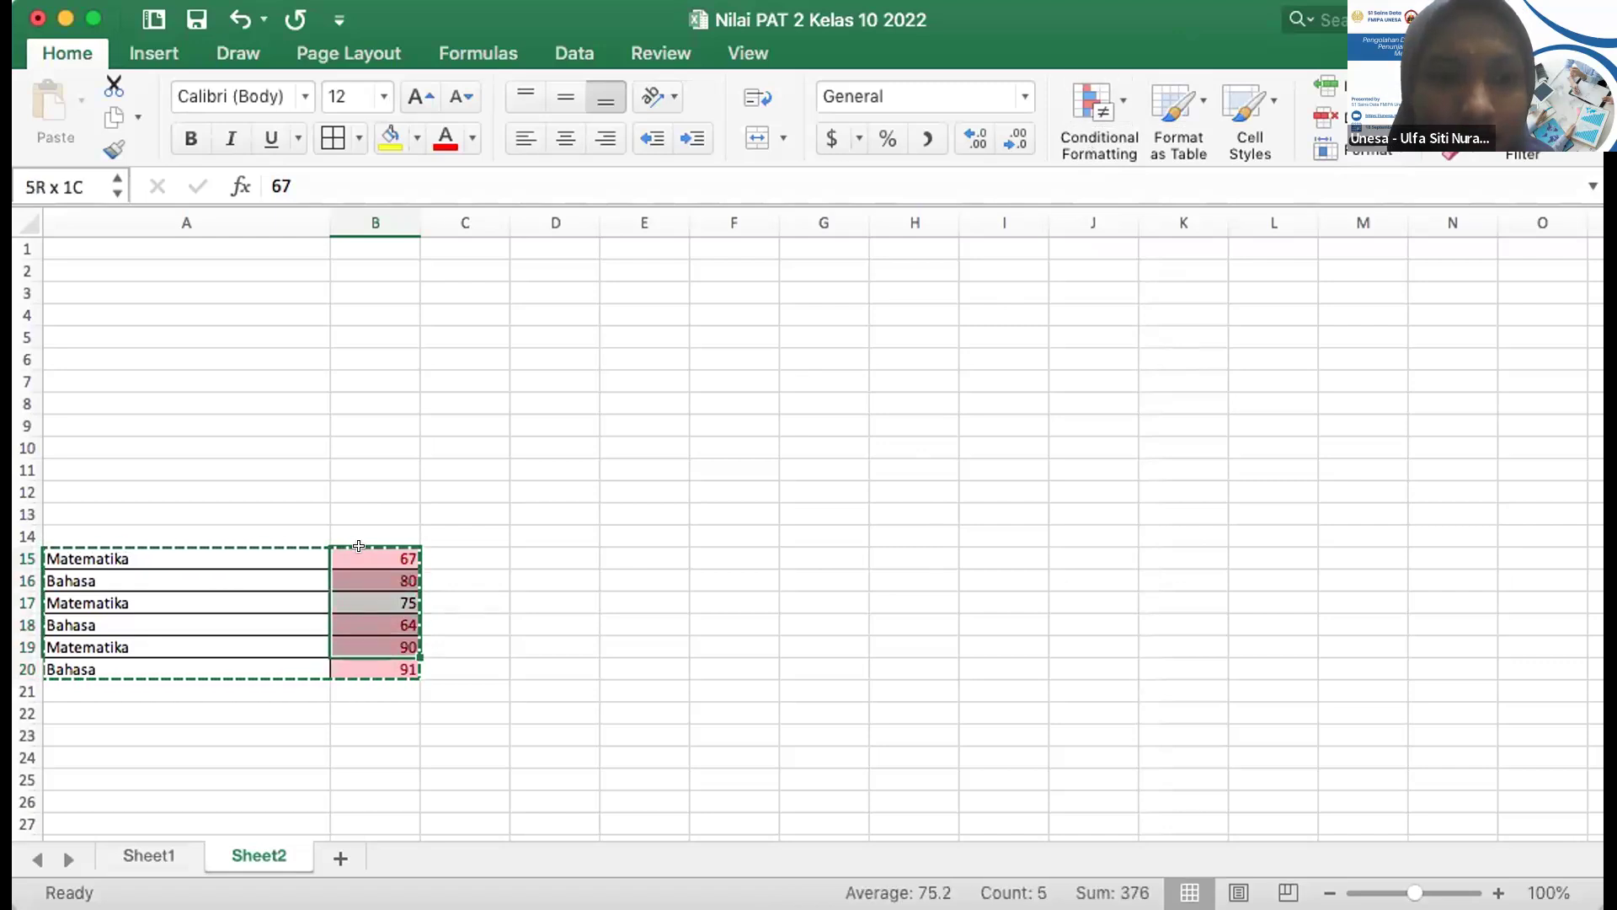
left_click(1084, 118)
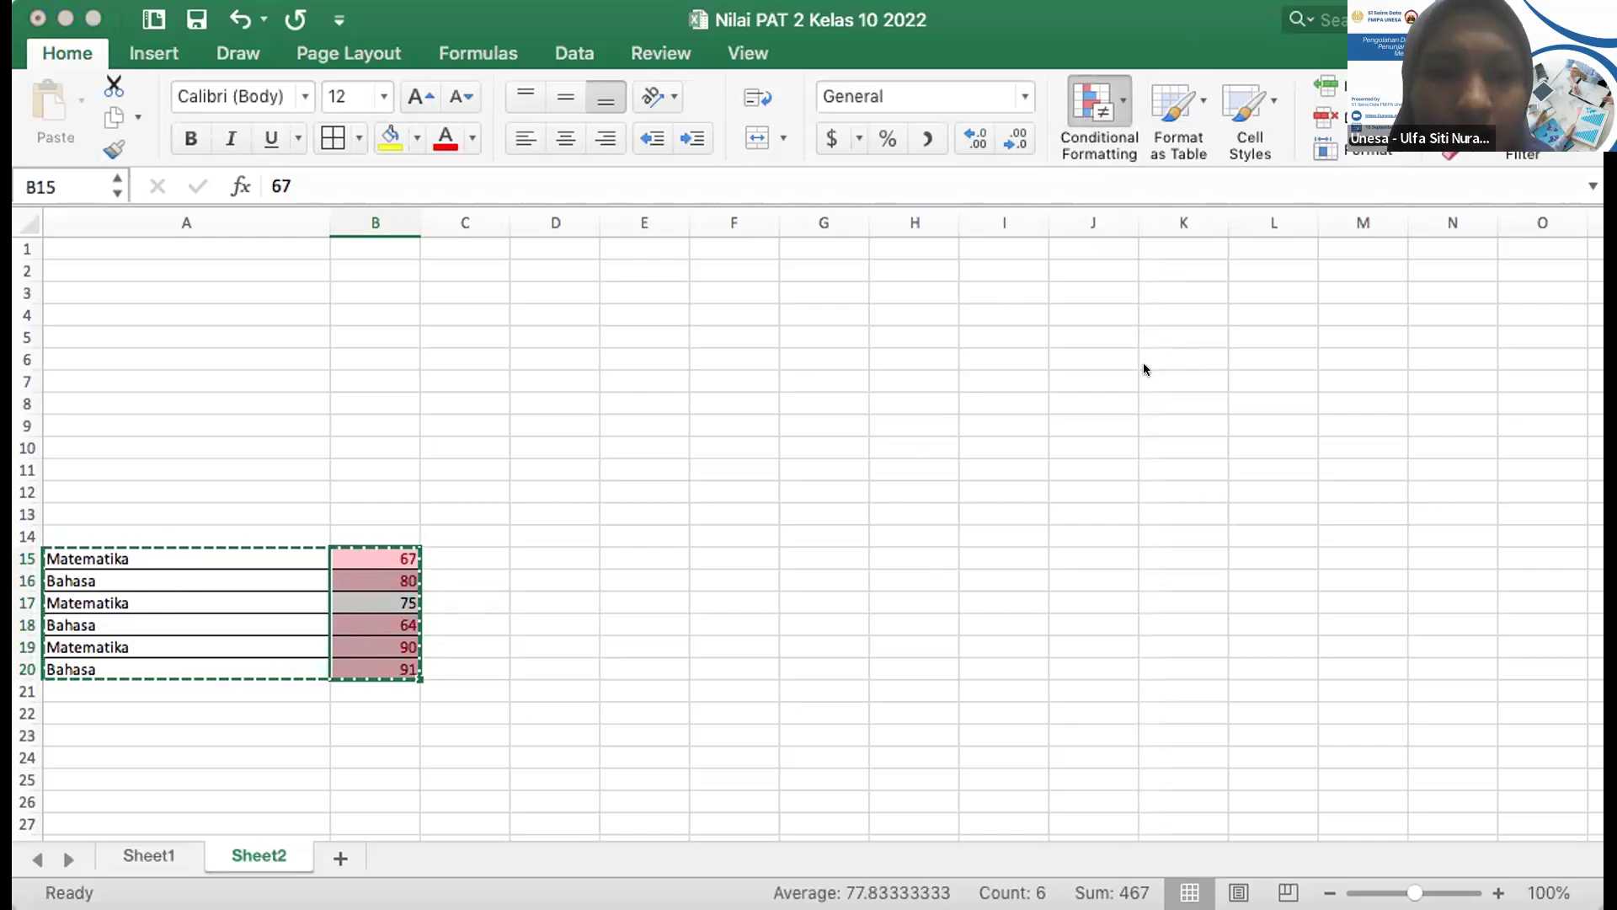
left_click(969, 391)
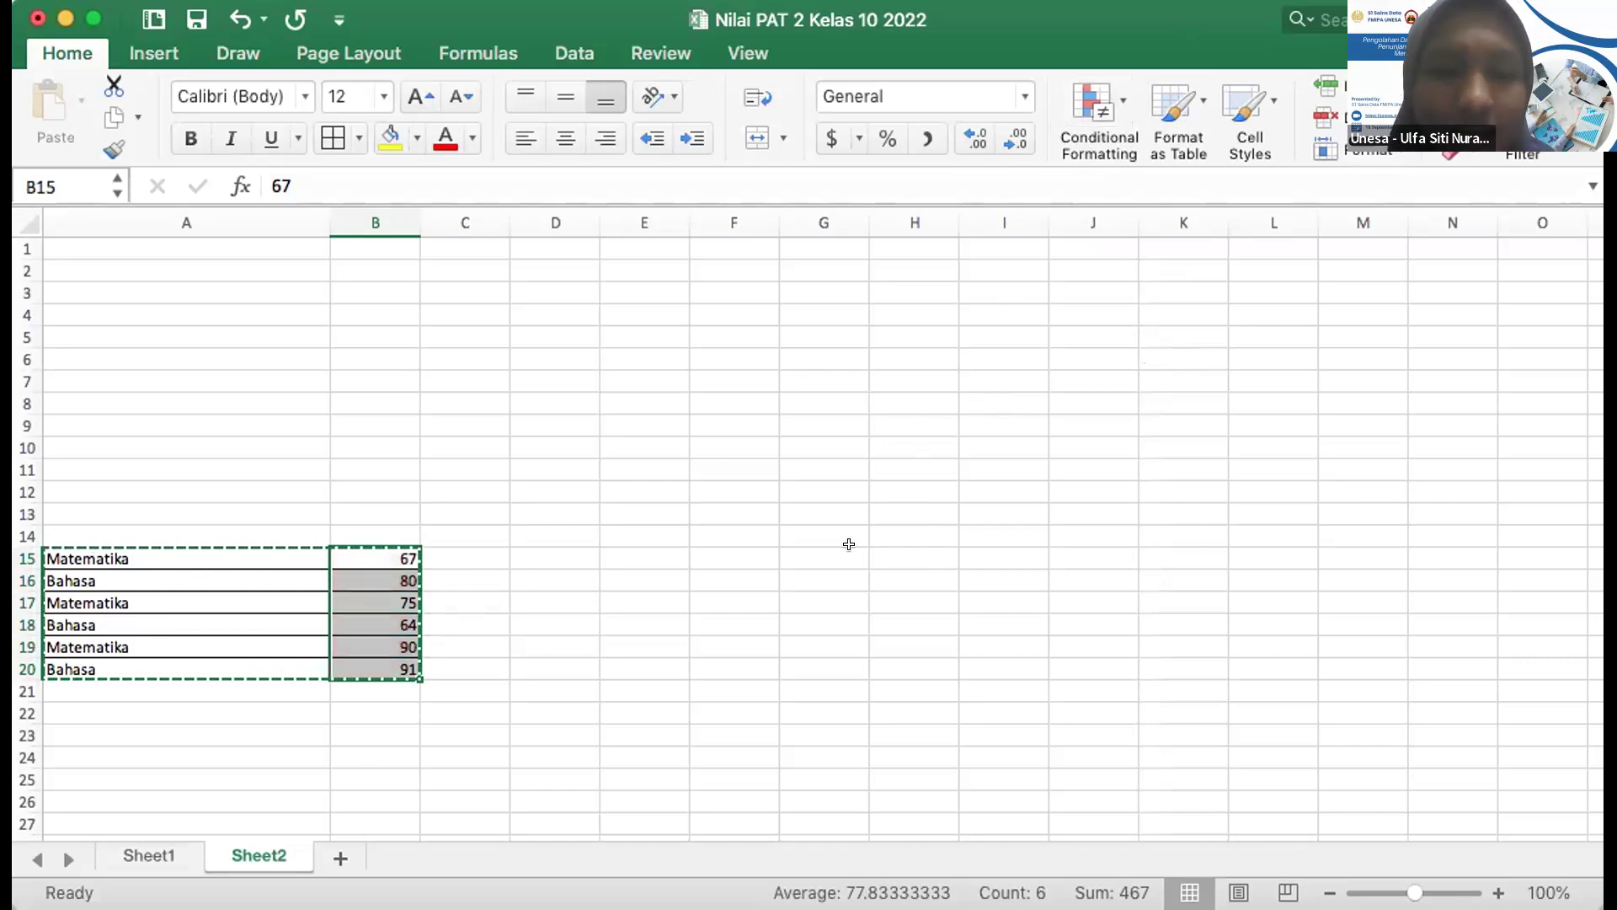
left_click(796, 623)
Apply a conditional formatting rule to B15:B20 that gives scores less than 70 Light Red Fill with Dark Red Text
left_click(384, 552)
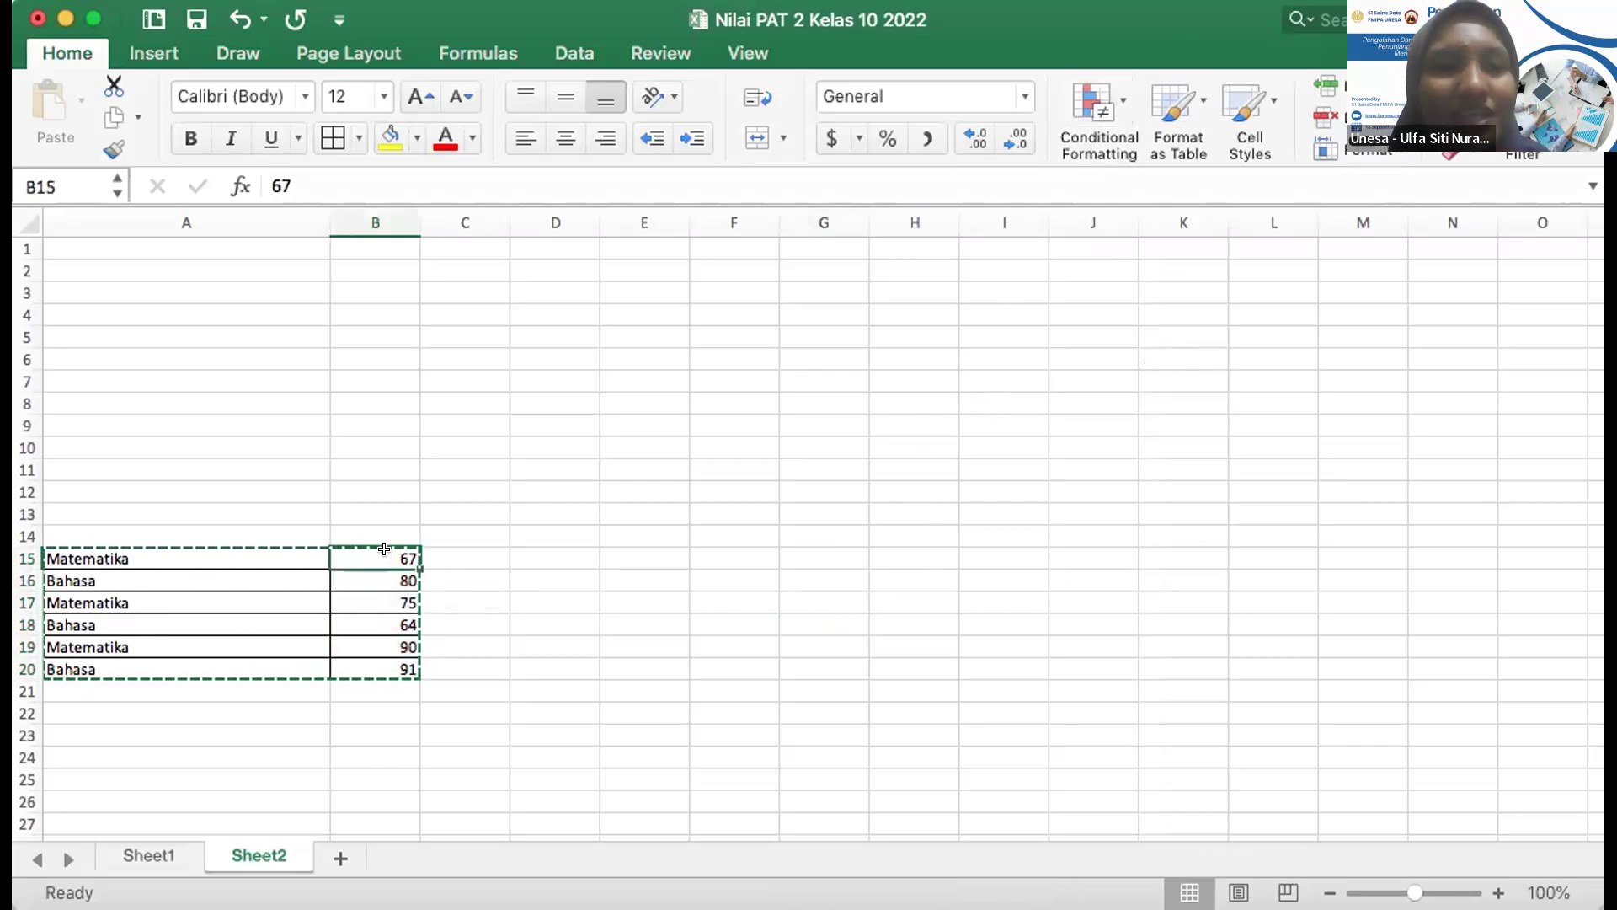
key("shift+Down")
key("shift+Down")
key("shift+Down")
key("shift+Down")
key("shift+Down")
left_click(1112, 100)
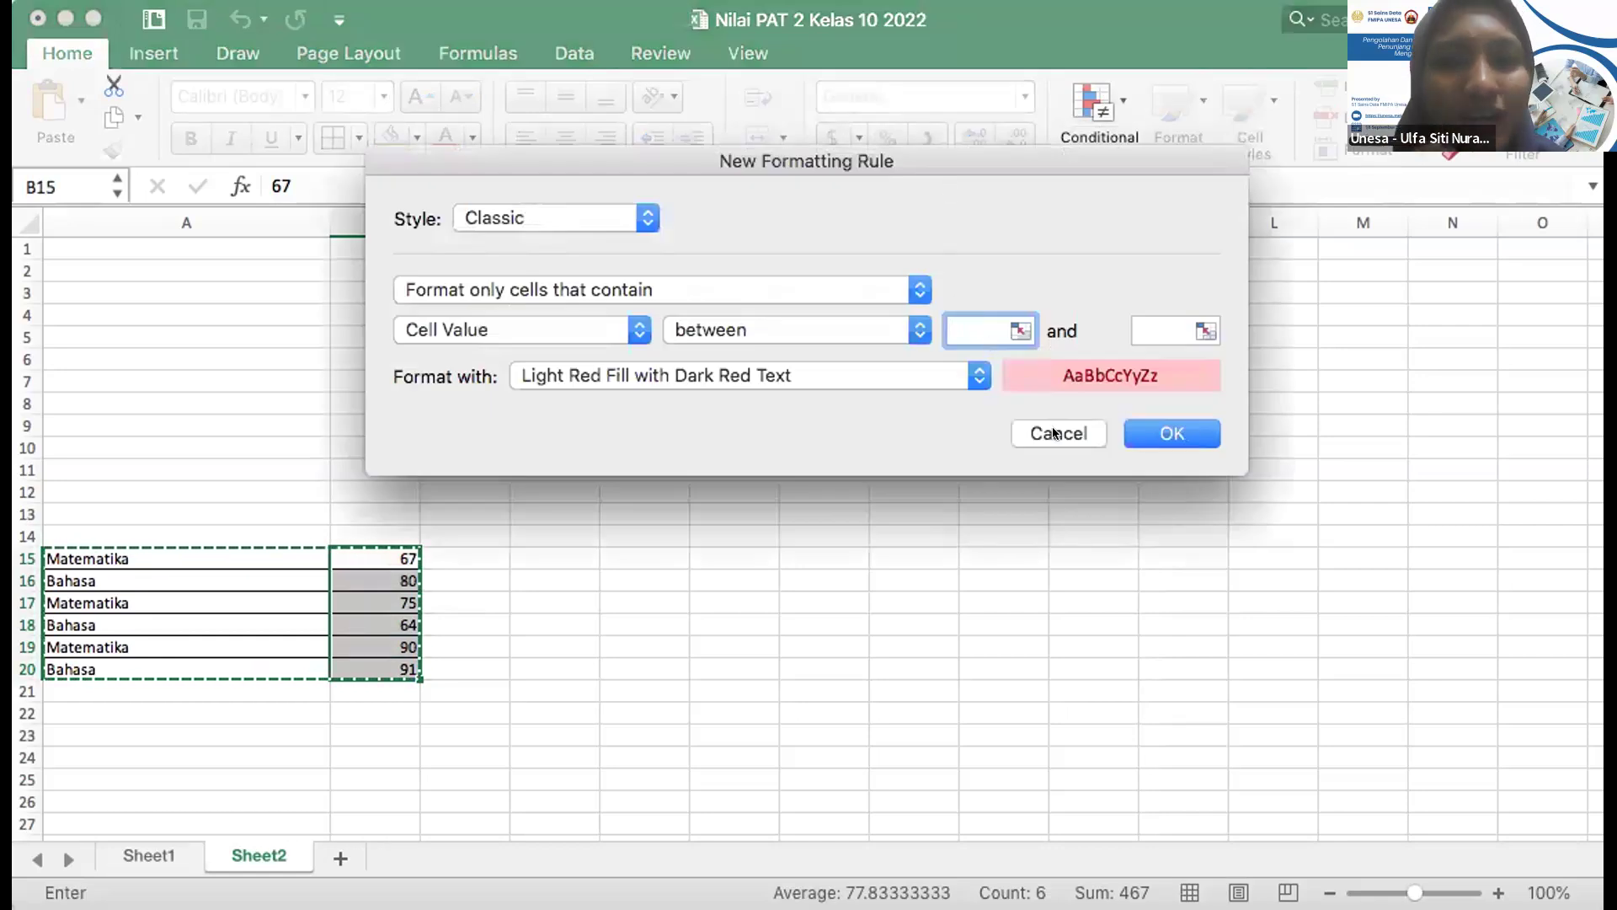
left_click(1054, 433)
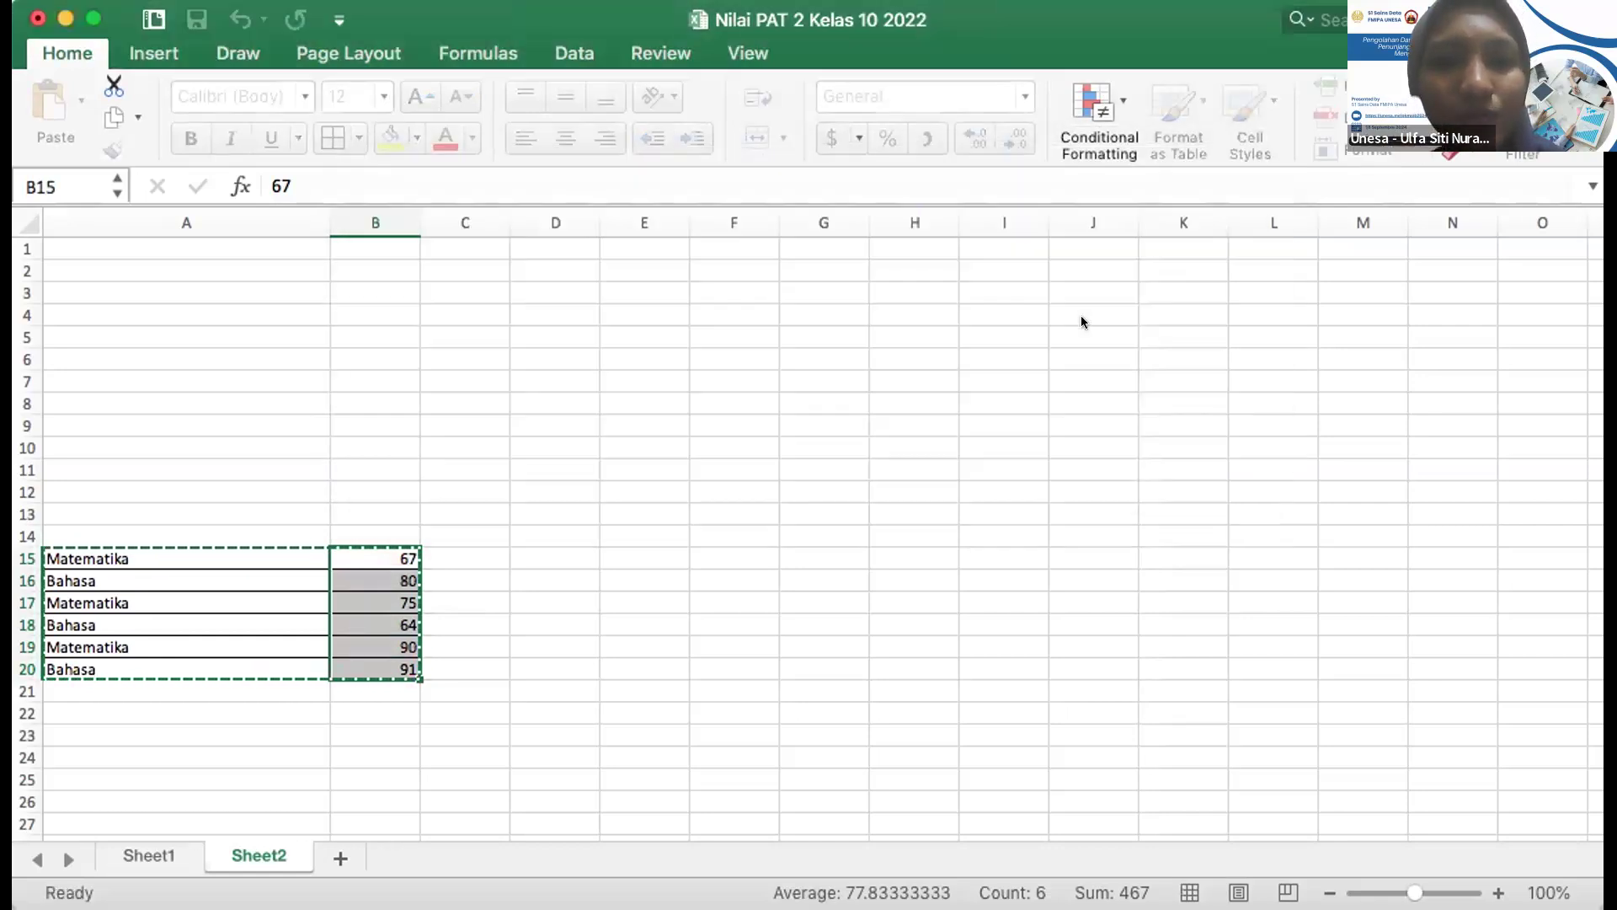
left_click(1106, 150)
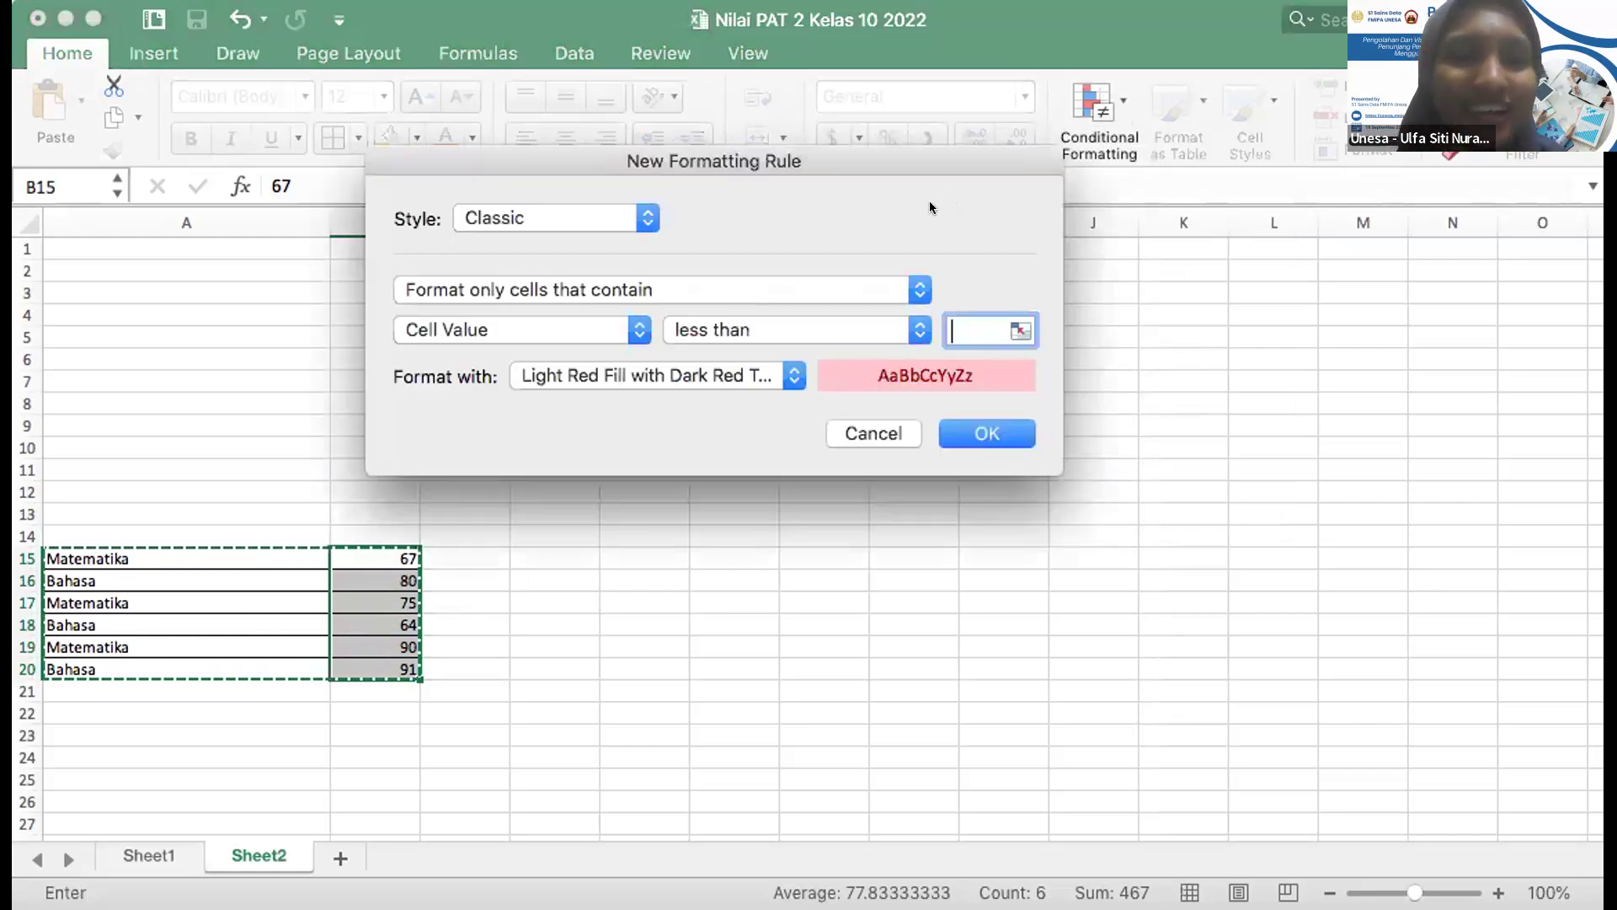
type("70")
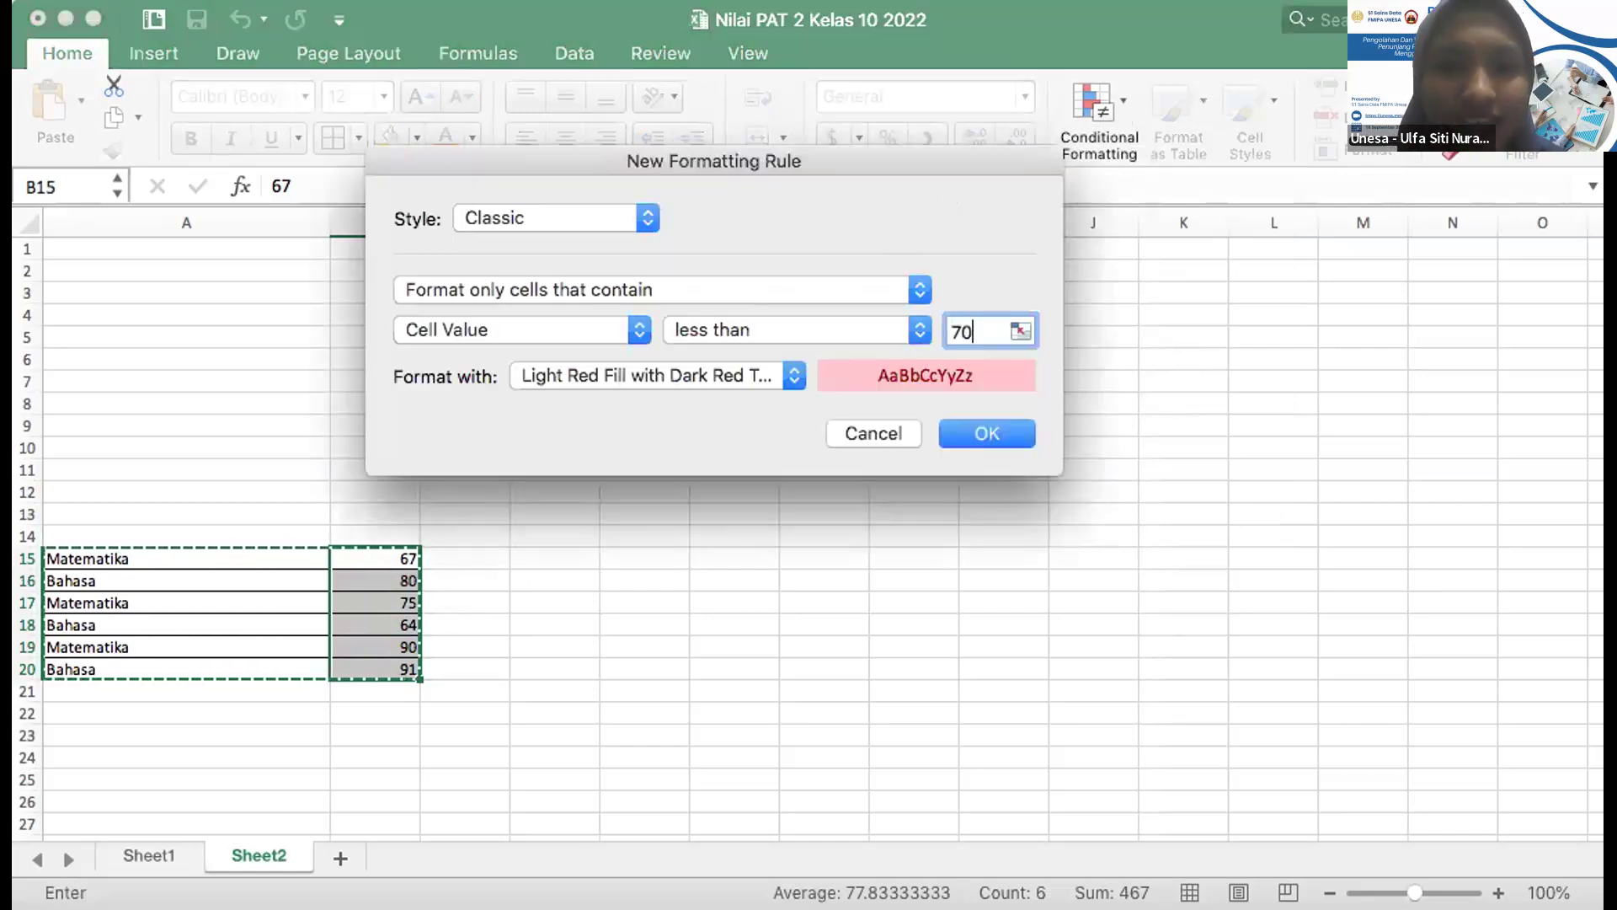
left_click(987, 432)
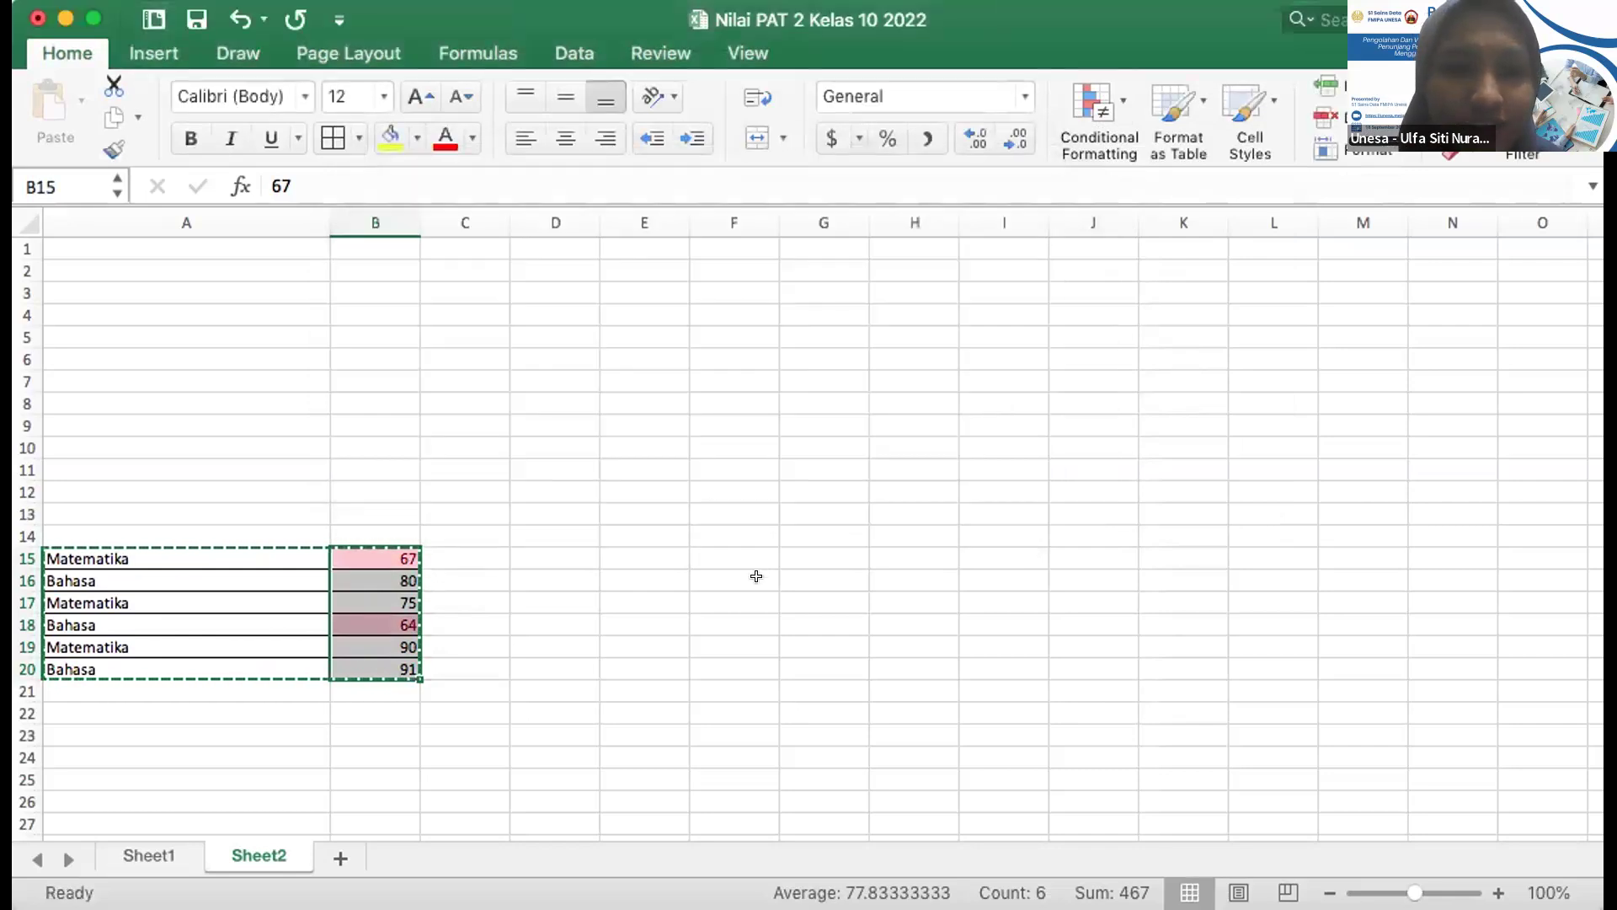